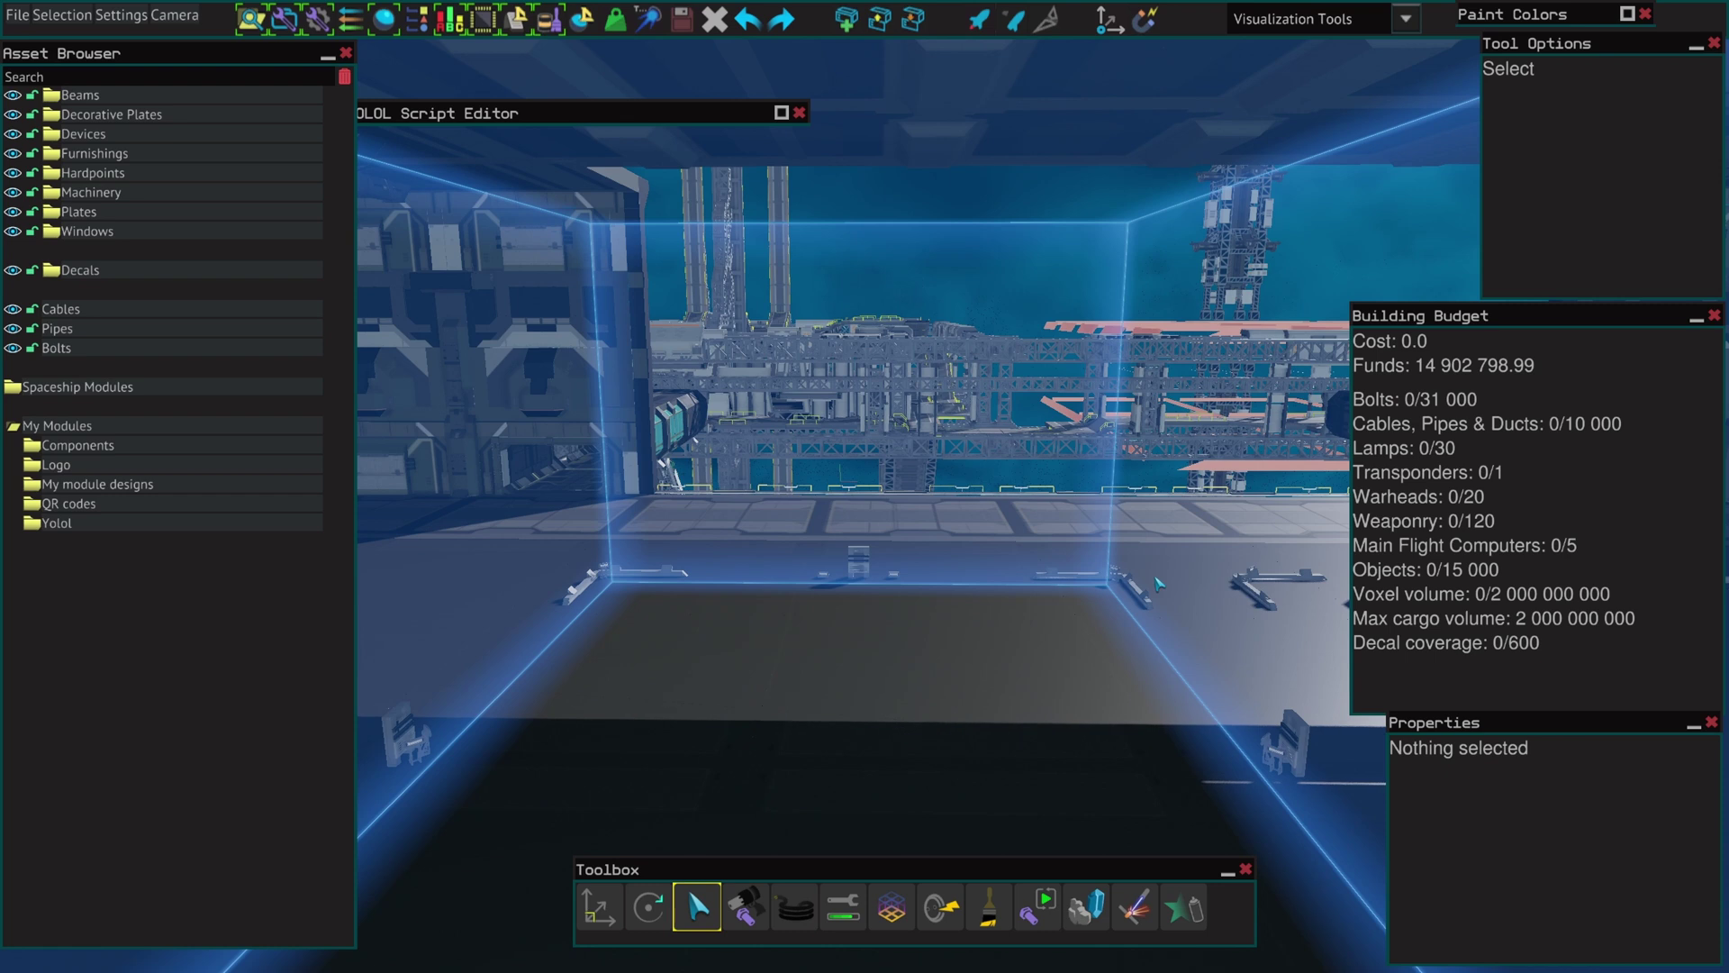
# Close the Asset Browser, YOLOL Script Editor, Toolbox, Properties, Building Budget and Tool Options windows to clear the workspace.
pyautogui.click(346, 54)
pyautogui.click(800, 113)
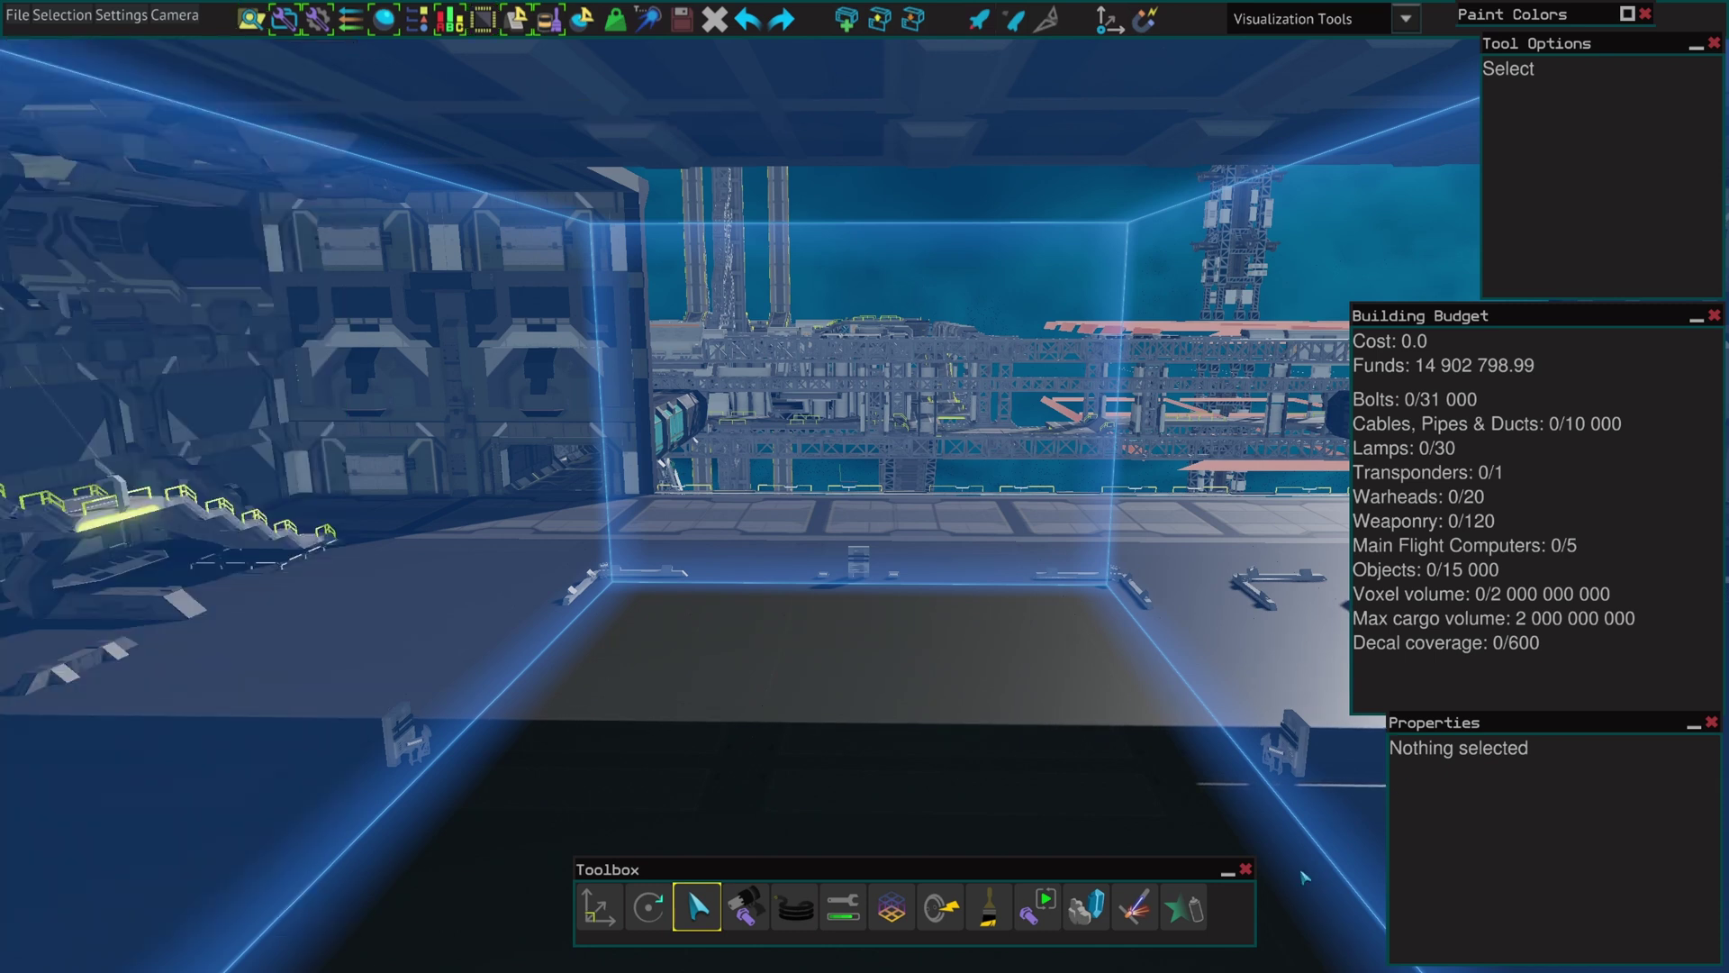
pyautogui.click(1245, 869)
pyautogui.click(1711, 722)
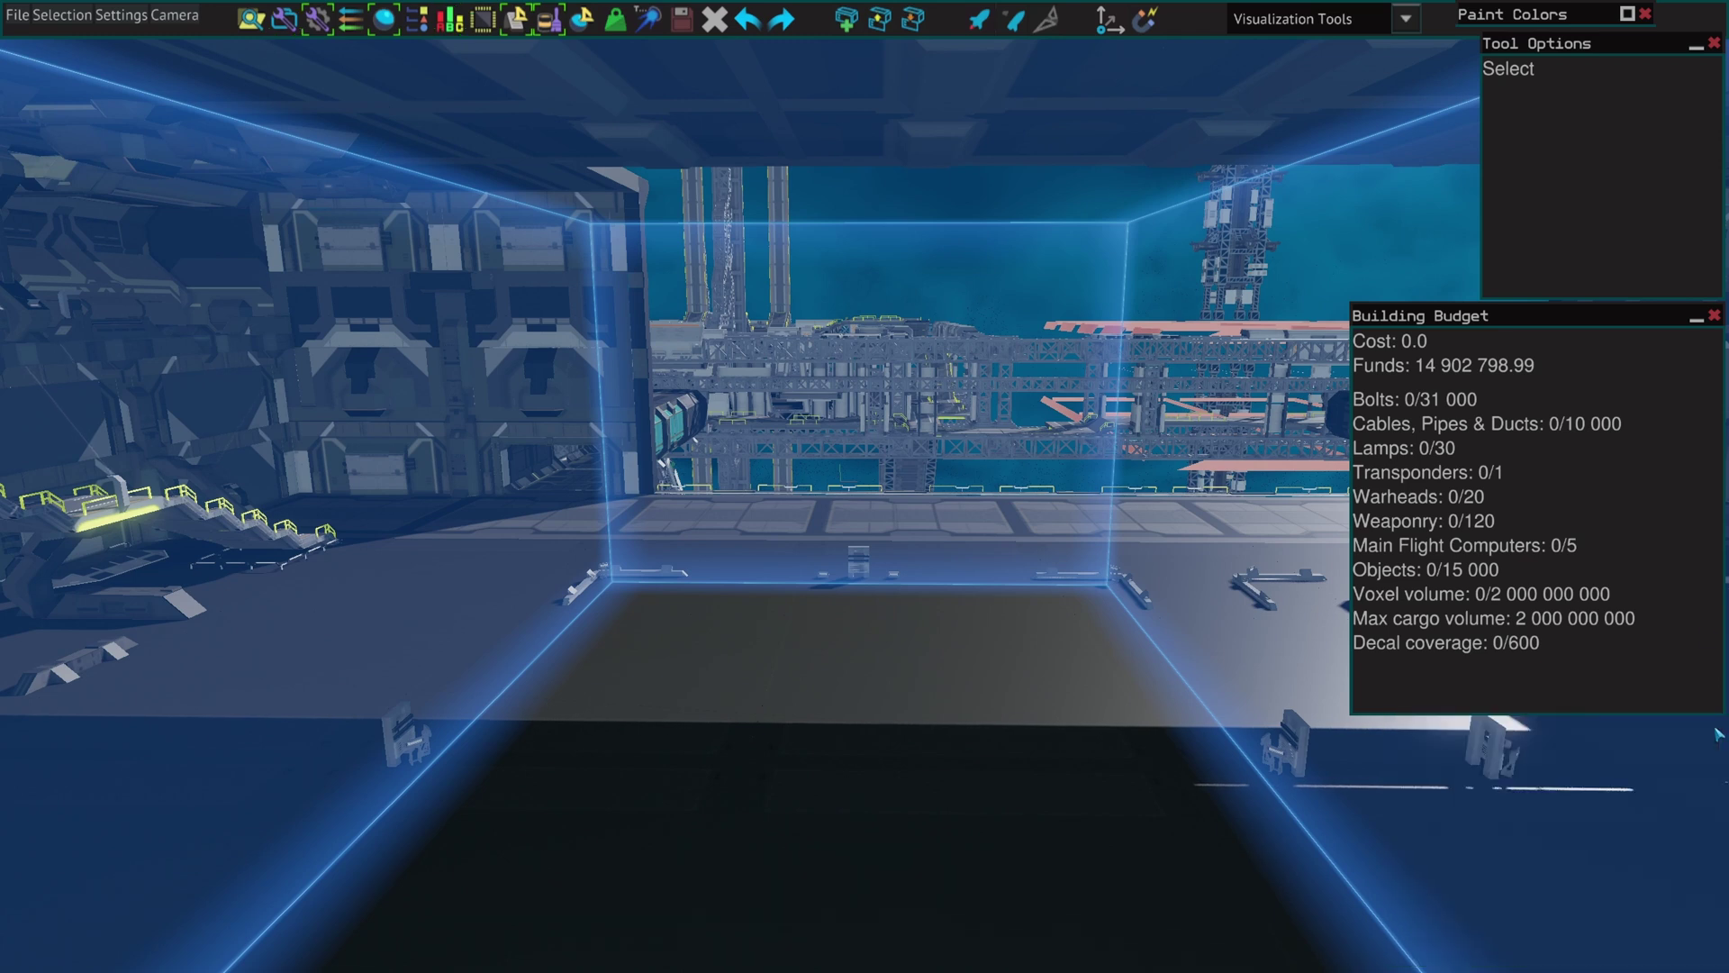
pyautogui.click(1714, 317)
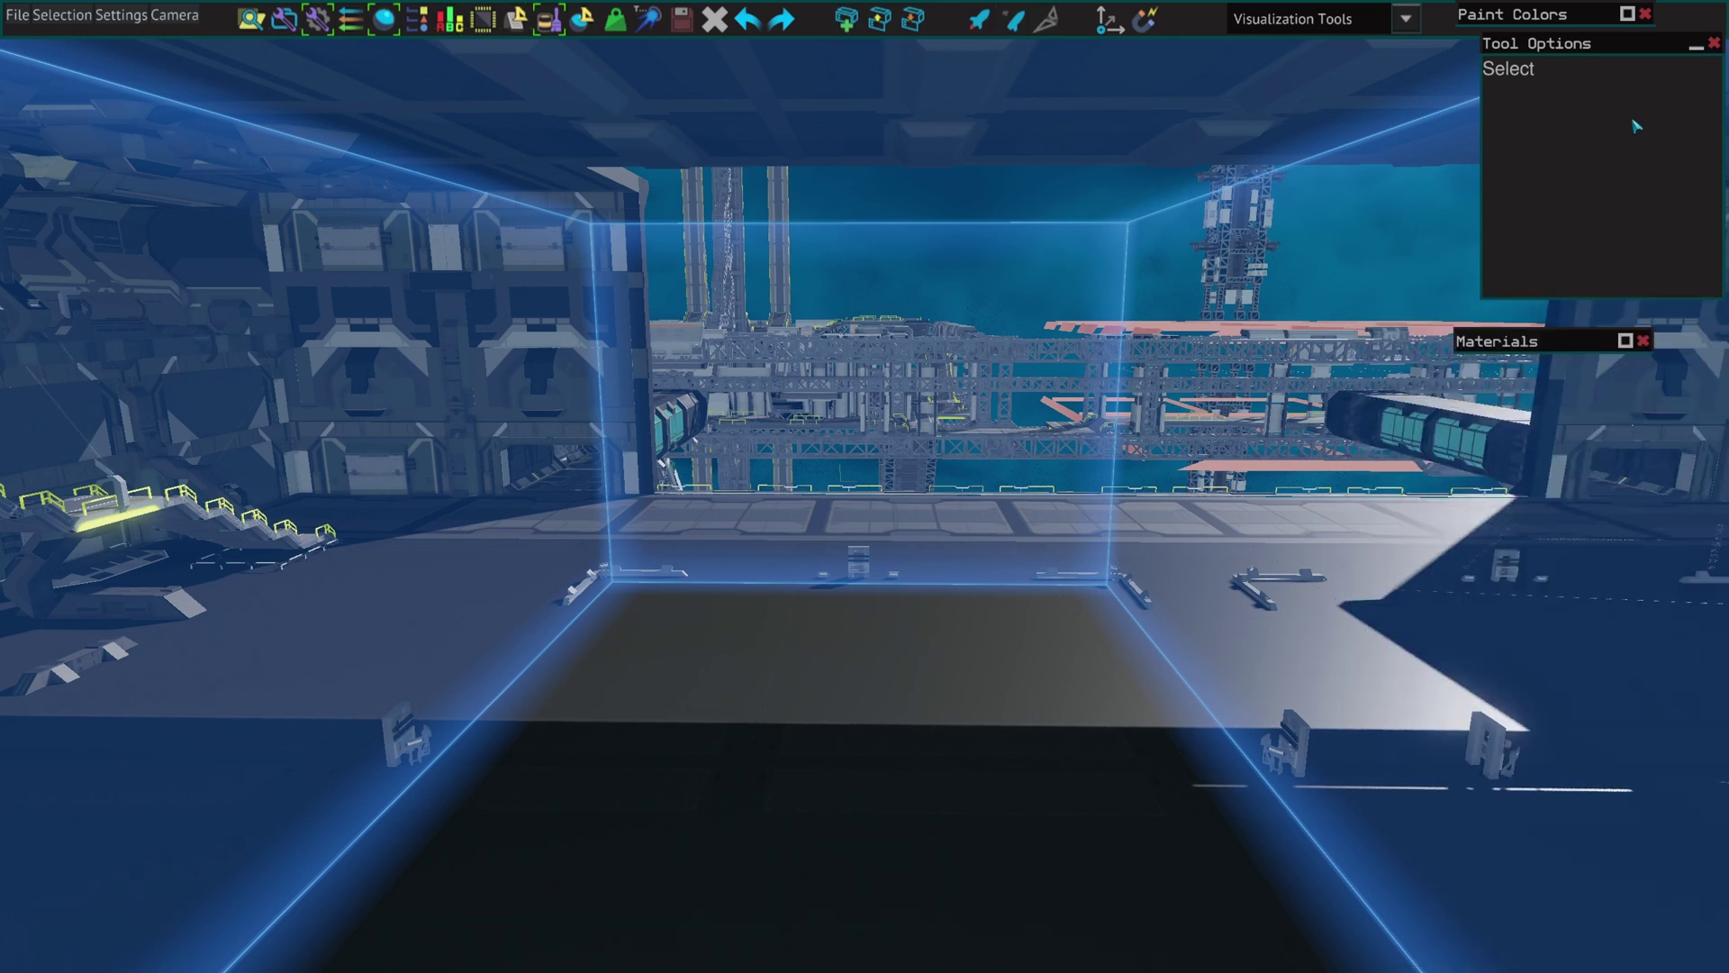
pyautogui.click(1714, 43)
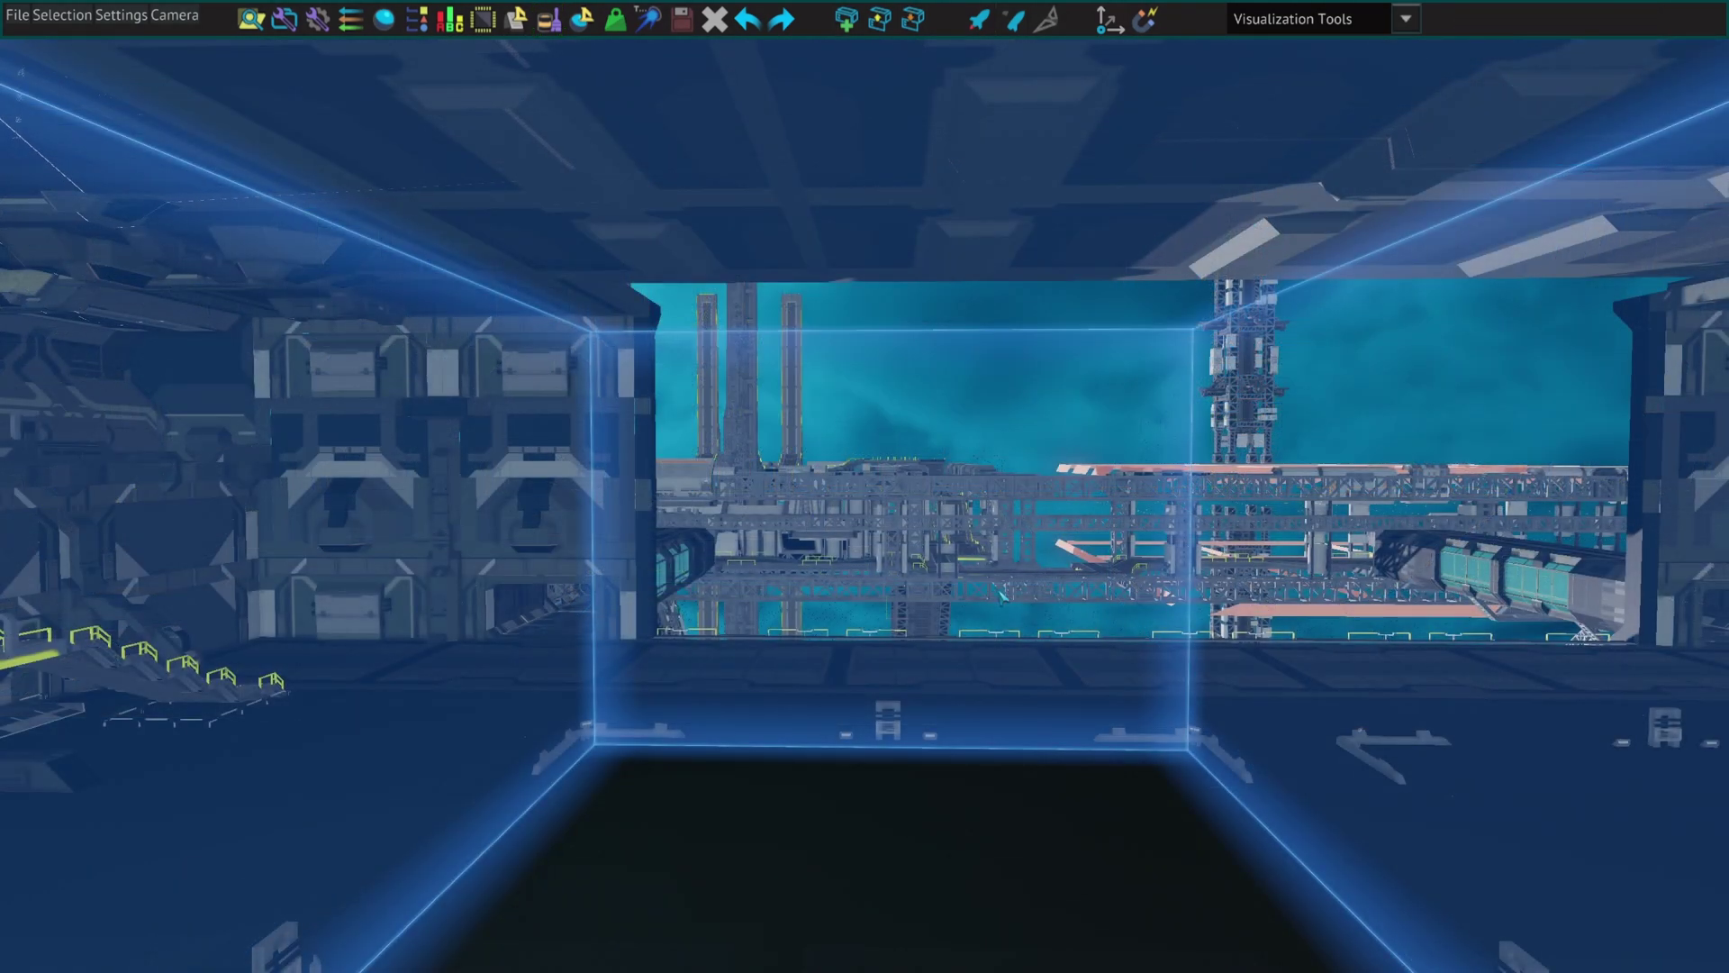
# Fly the camera forward, back and sideways through the empty build volume and look around the hangar.
pyautogui.press('w')
pyautogui.press('d')
pyautogui.press('s')
pyautogui.press('a')
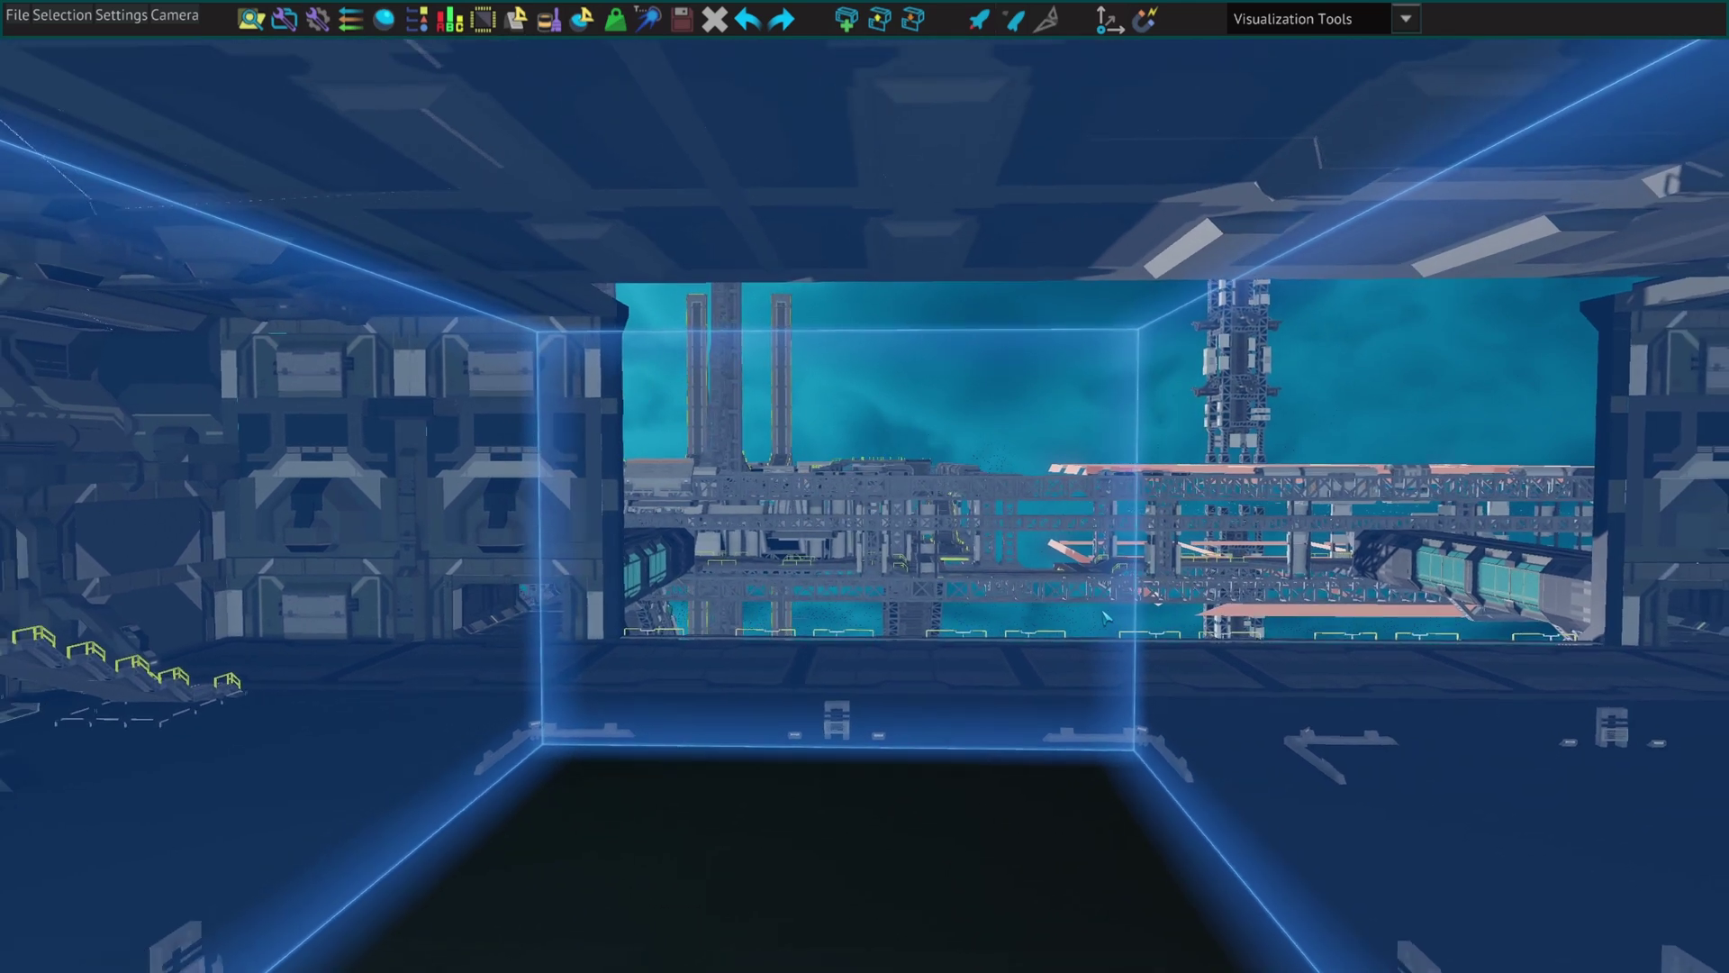
pyautogui.press('w')
pyautogui.press('d')
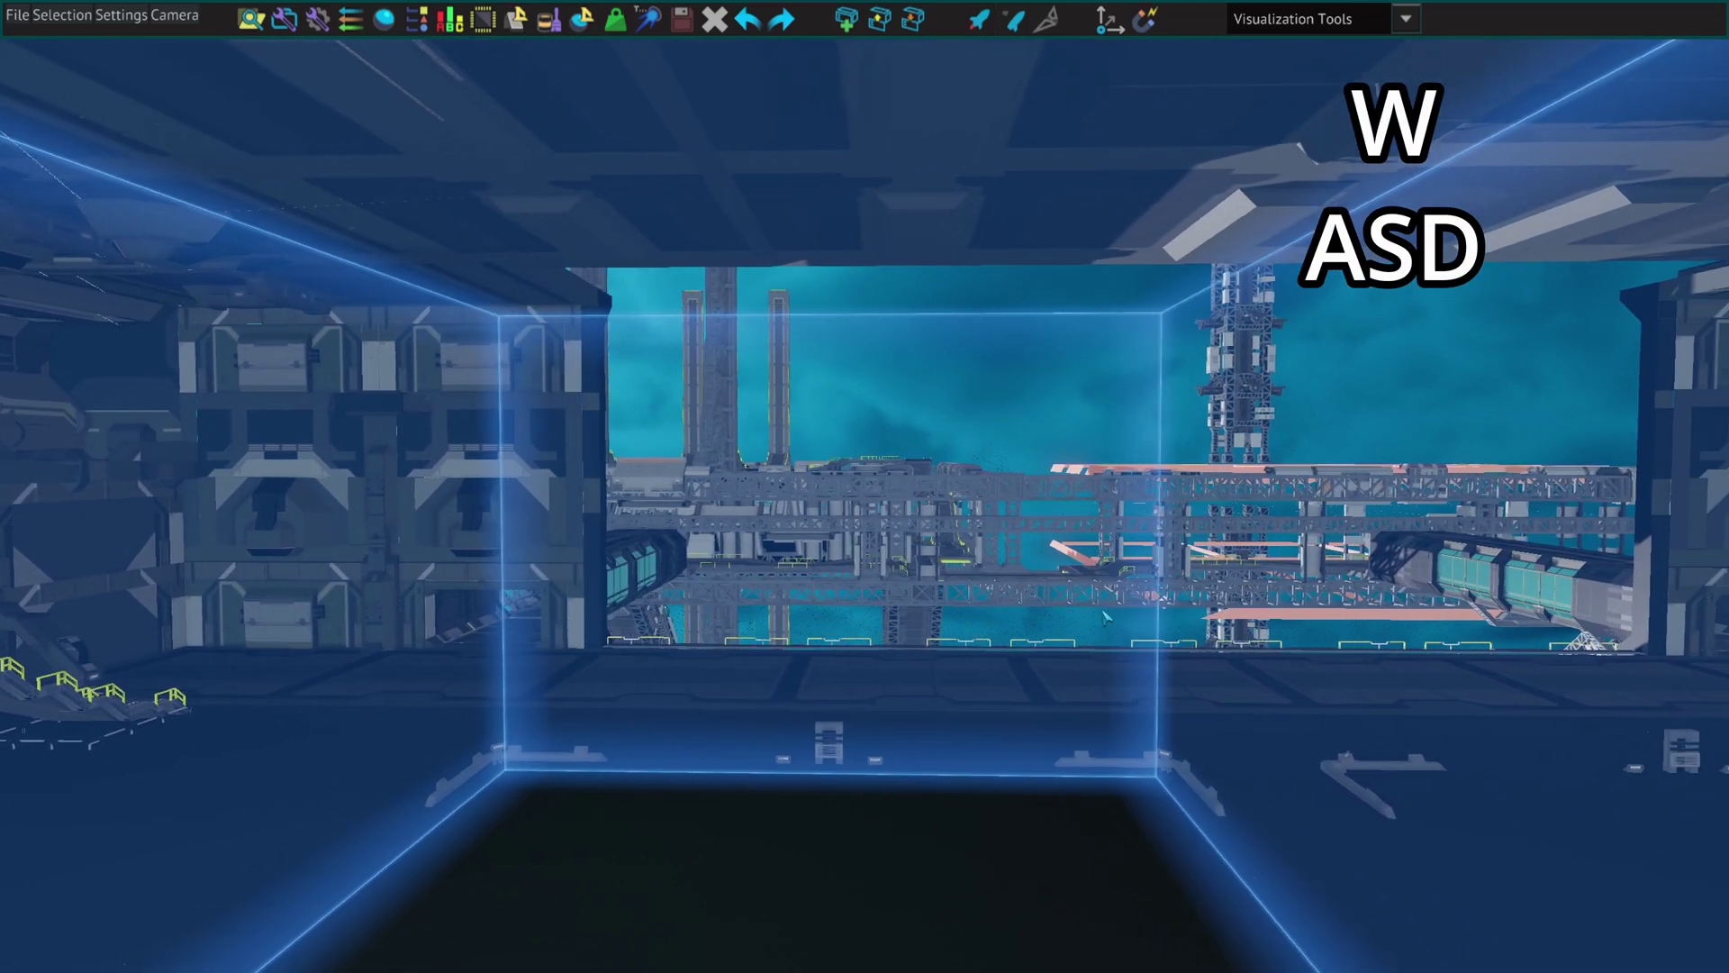
pyautogui.press('s')
pyautogui.press('a')
pyautogui.press('w')
pyautogui.press('d')
pyautogui.press('a')
pyautogui.press('w')
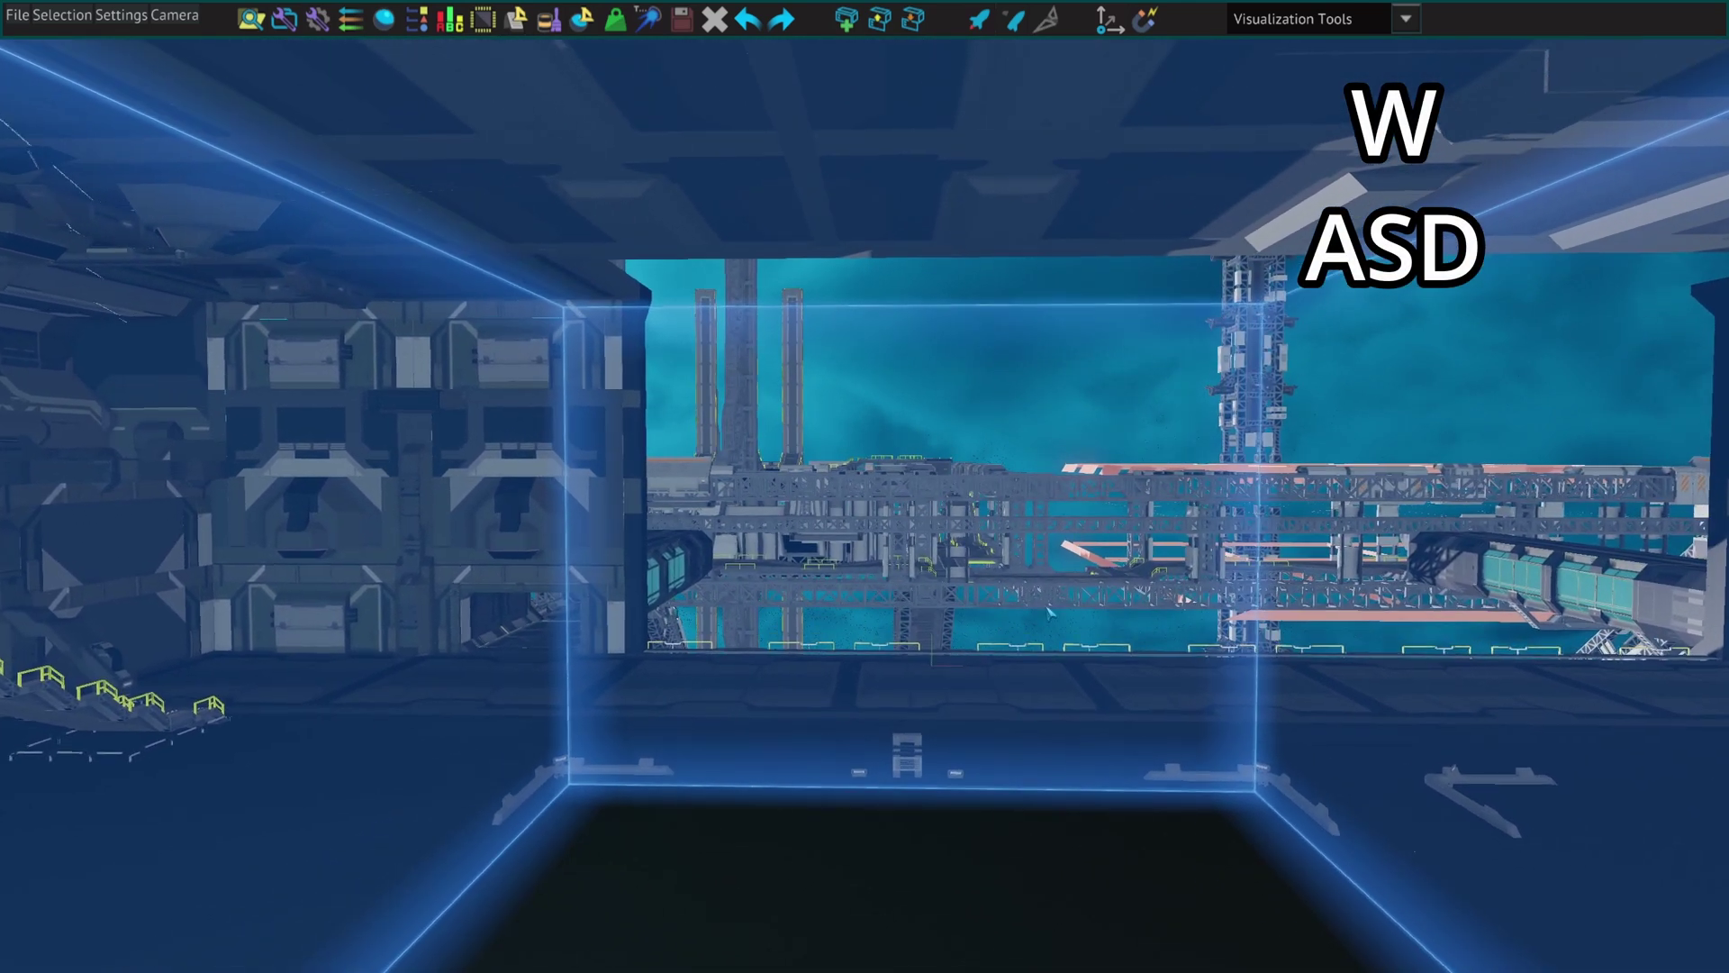
pyautogui.press('w')
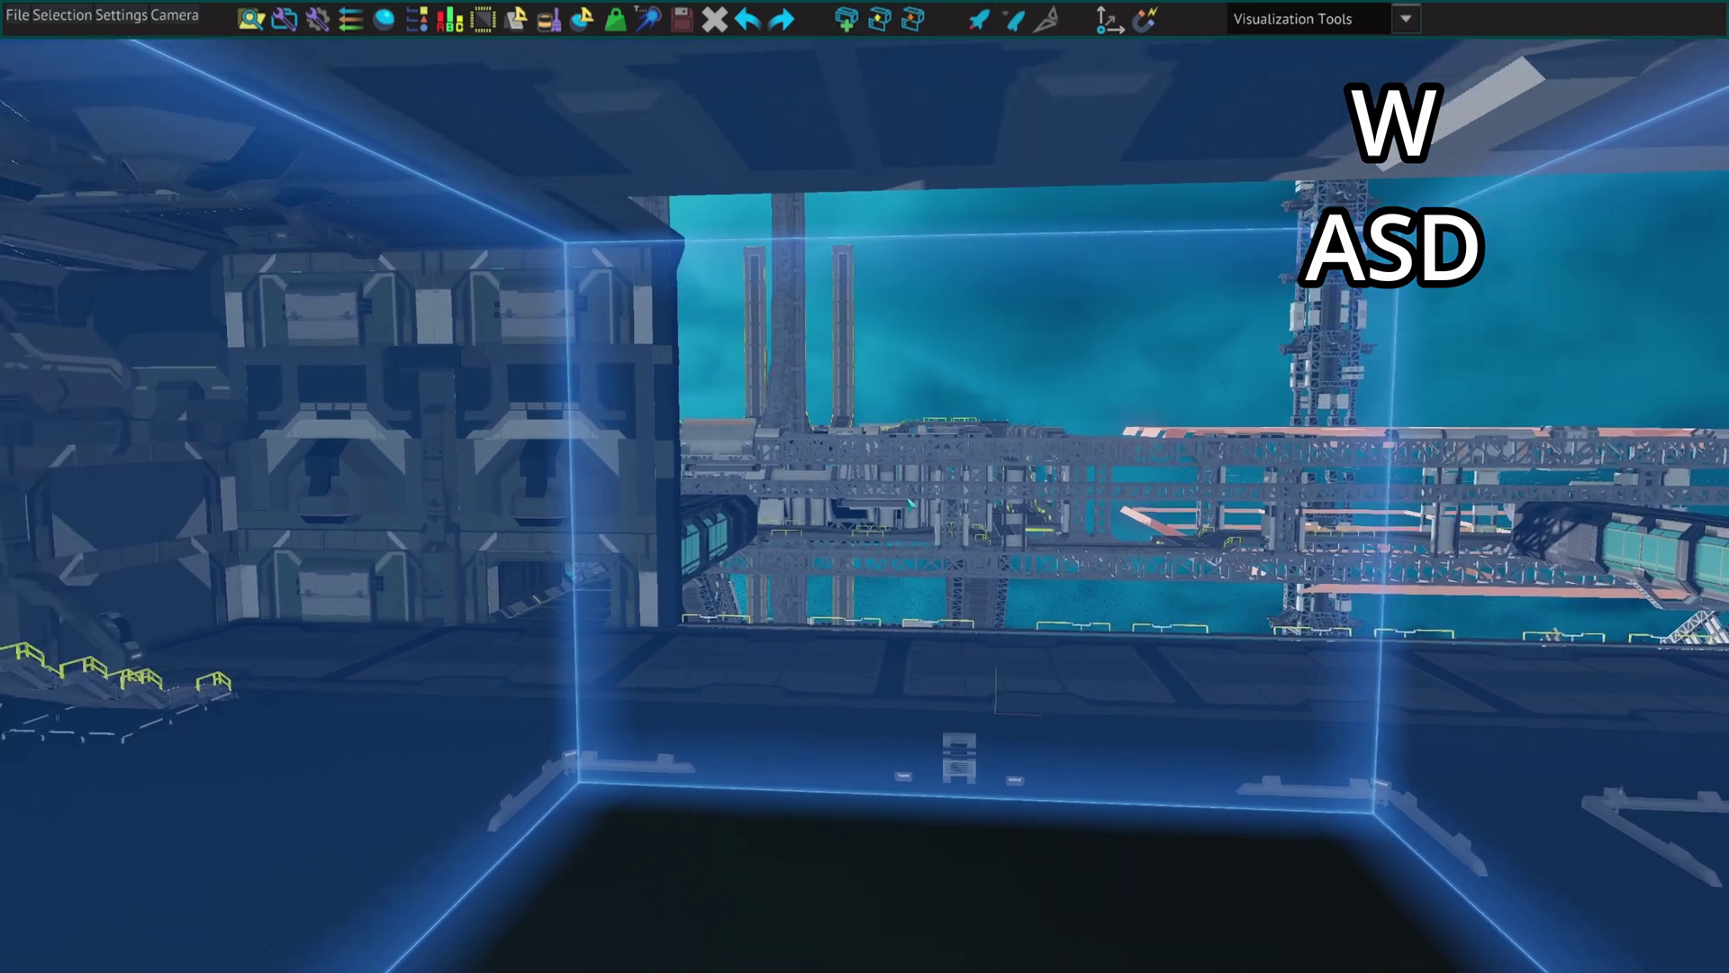
pyautogui.moveTo(908, 501); pyautogui.dragTo(865, 495, button='right')
pyautogui.press('s')
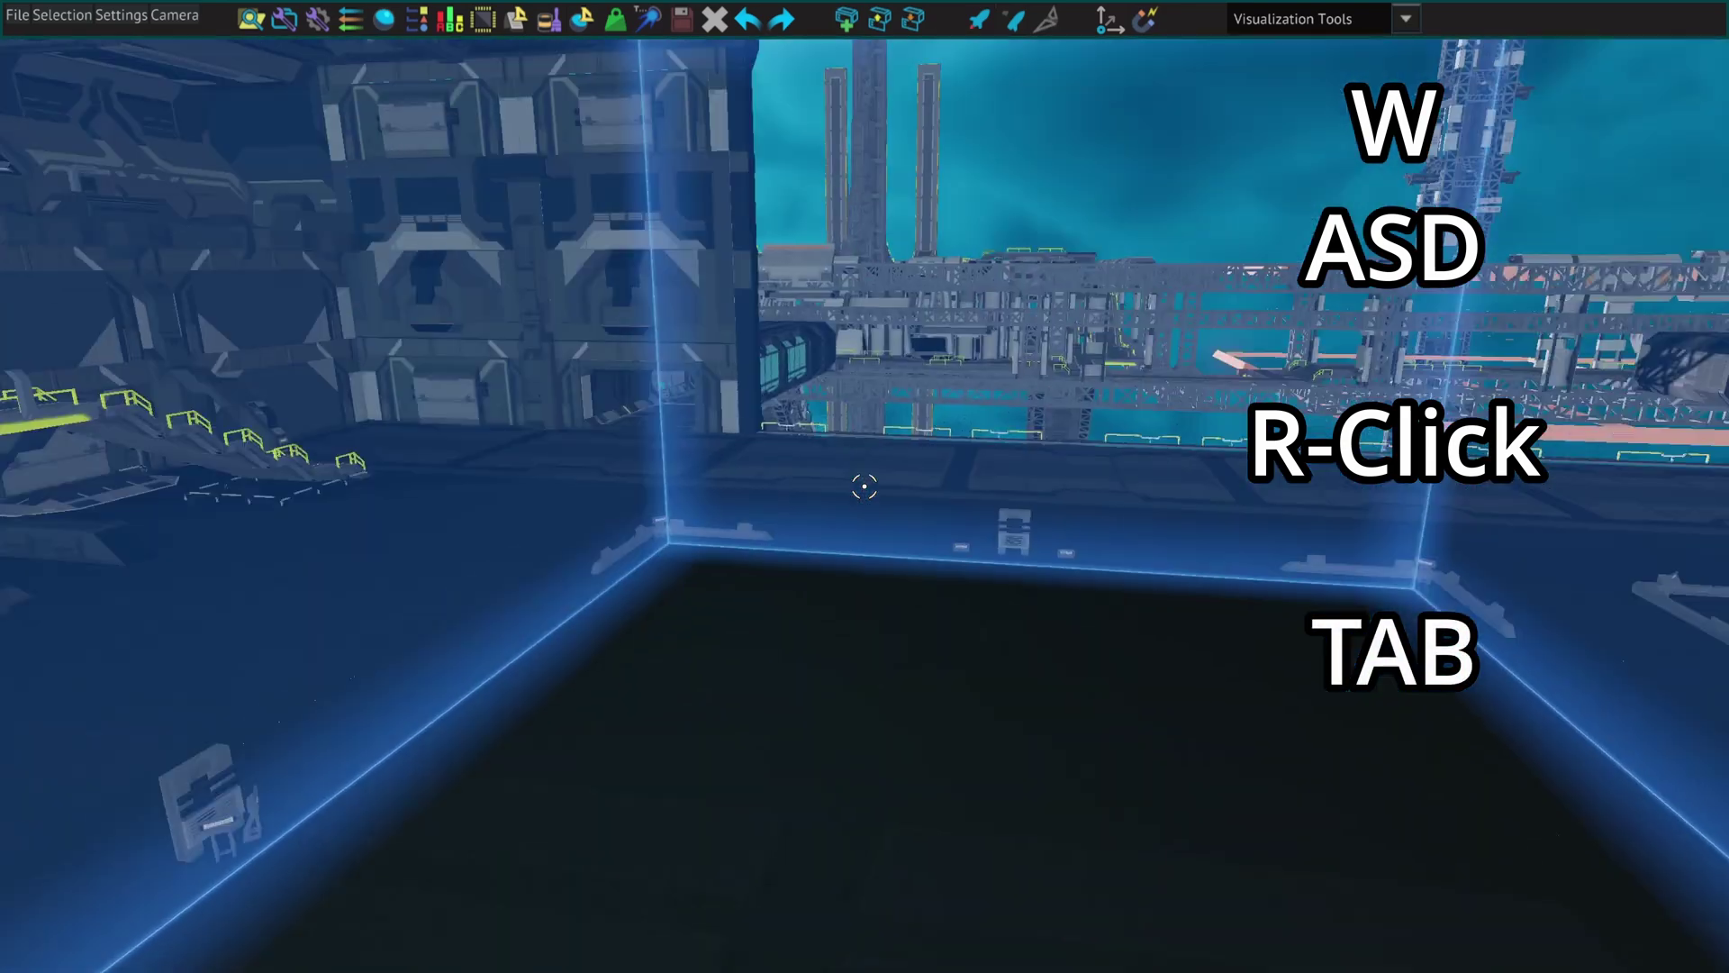
pyautogui.moveTo(865, 486); pyautogui.dragTo(865, 487, button='right')
pyautogui.press('w')
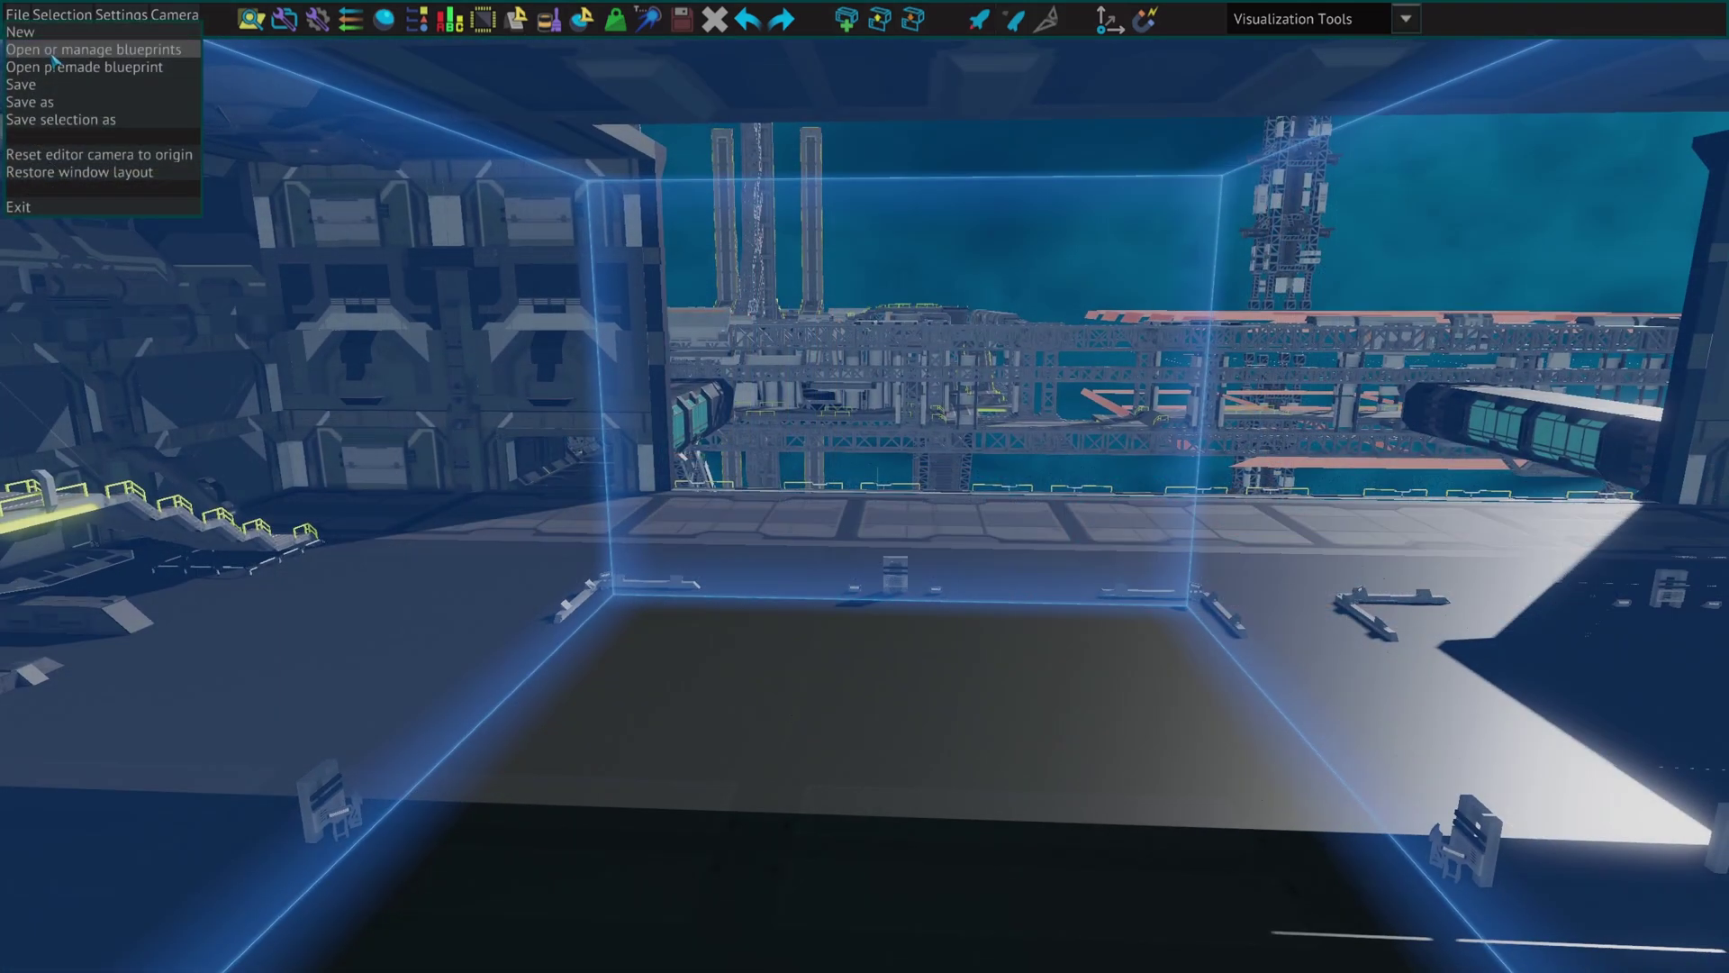
# Browse the list of saved blueprints in the blueprint manager and close it without loading one.
pyautogui.click(56, 51)
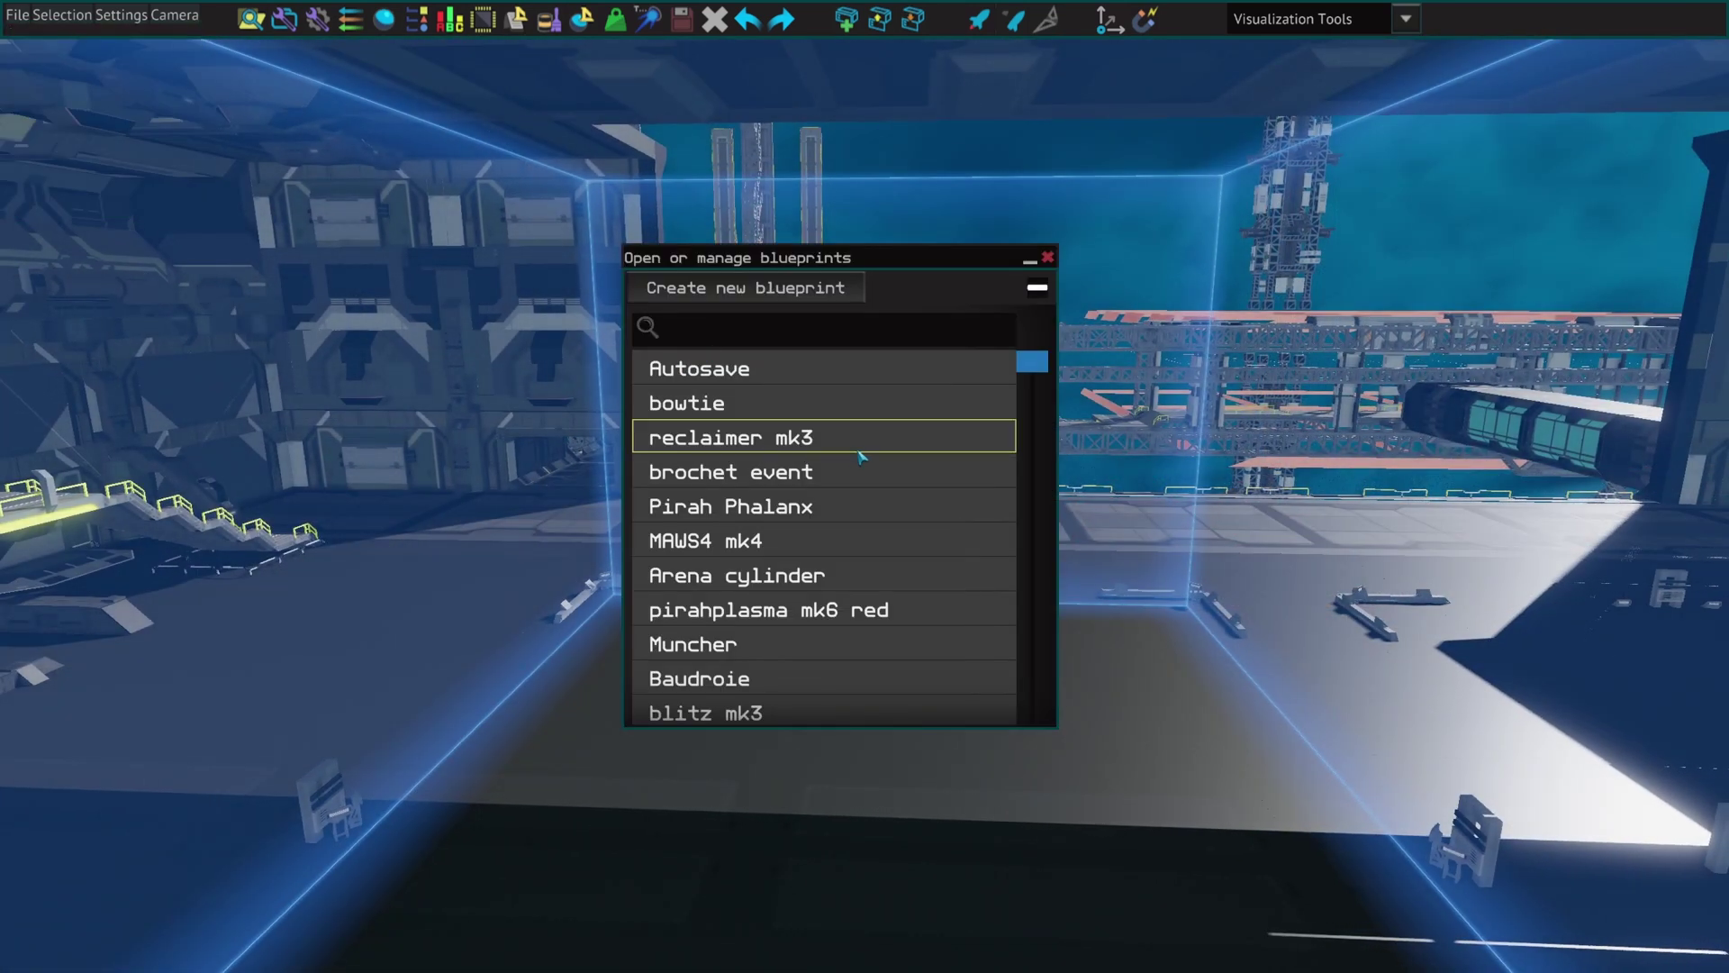
pyautogui.scroll(-6, 861, 456)
pyautogui.scroll(3, 860, 456)
pyautogui.scroll(4, 860, 457)
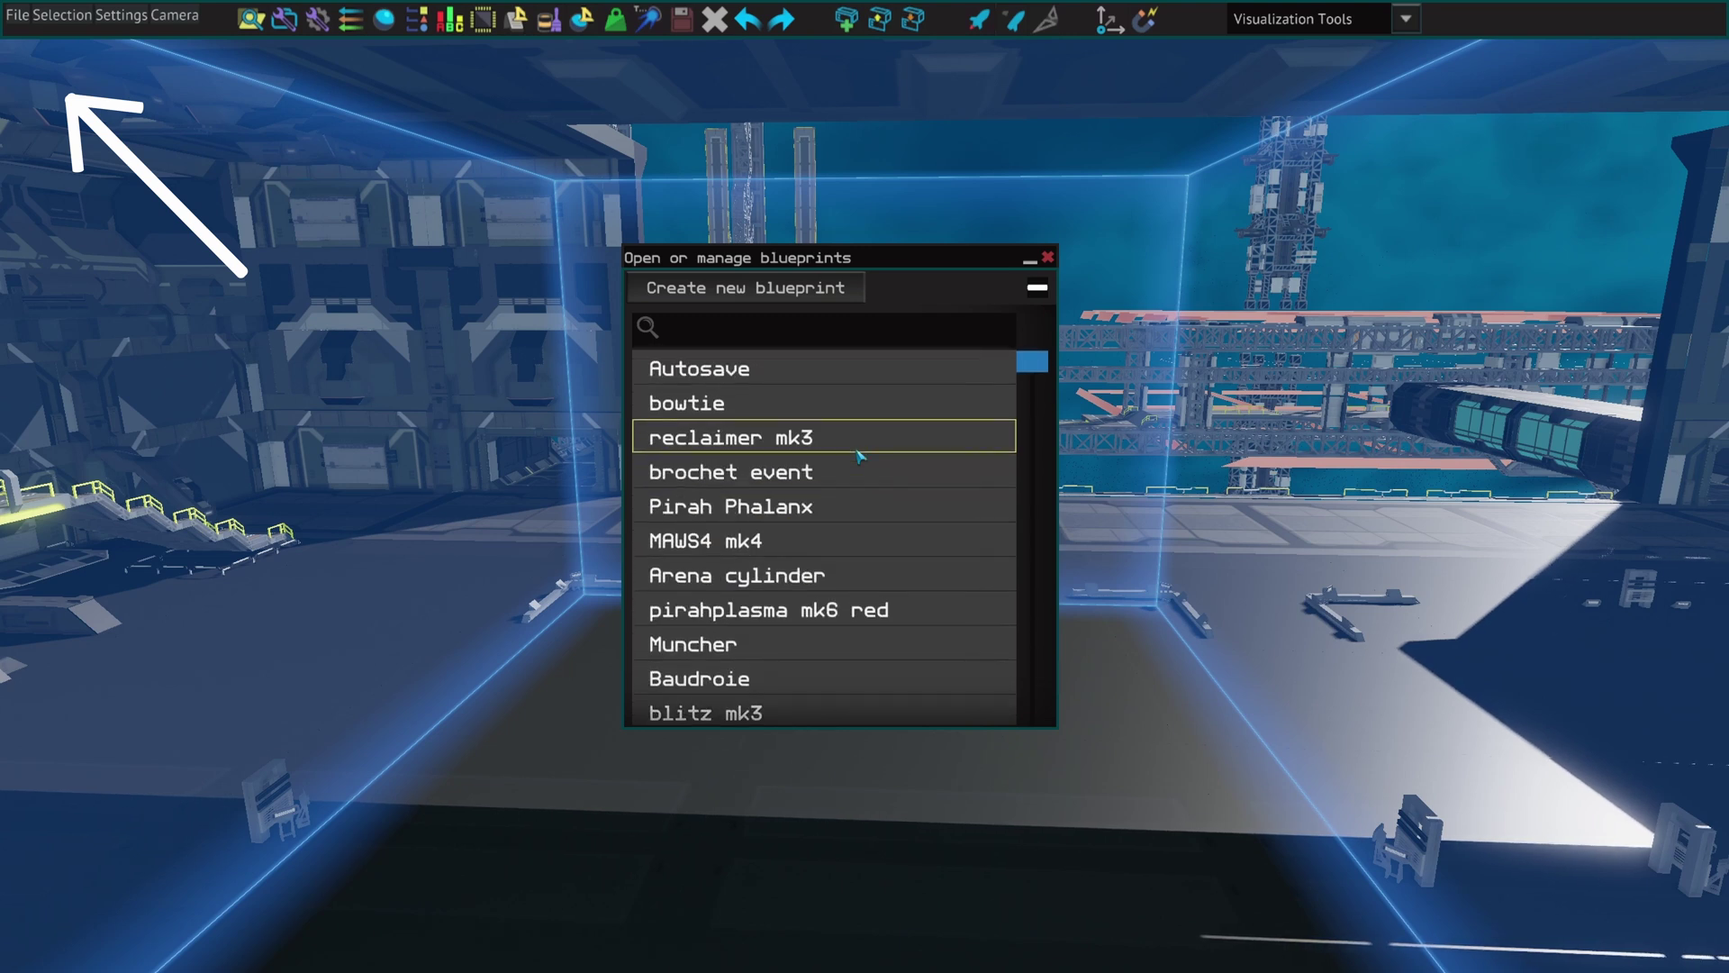
pyautogui.click(1049, 258)
# Load the premade ship blueprint Protoporos Basic, enlarging the blueprint window to show the full Ships list.
pyautogui.click(16, 15)
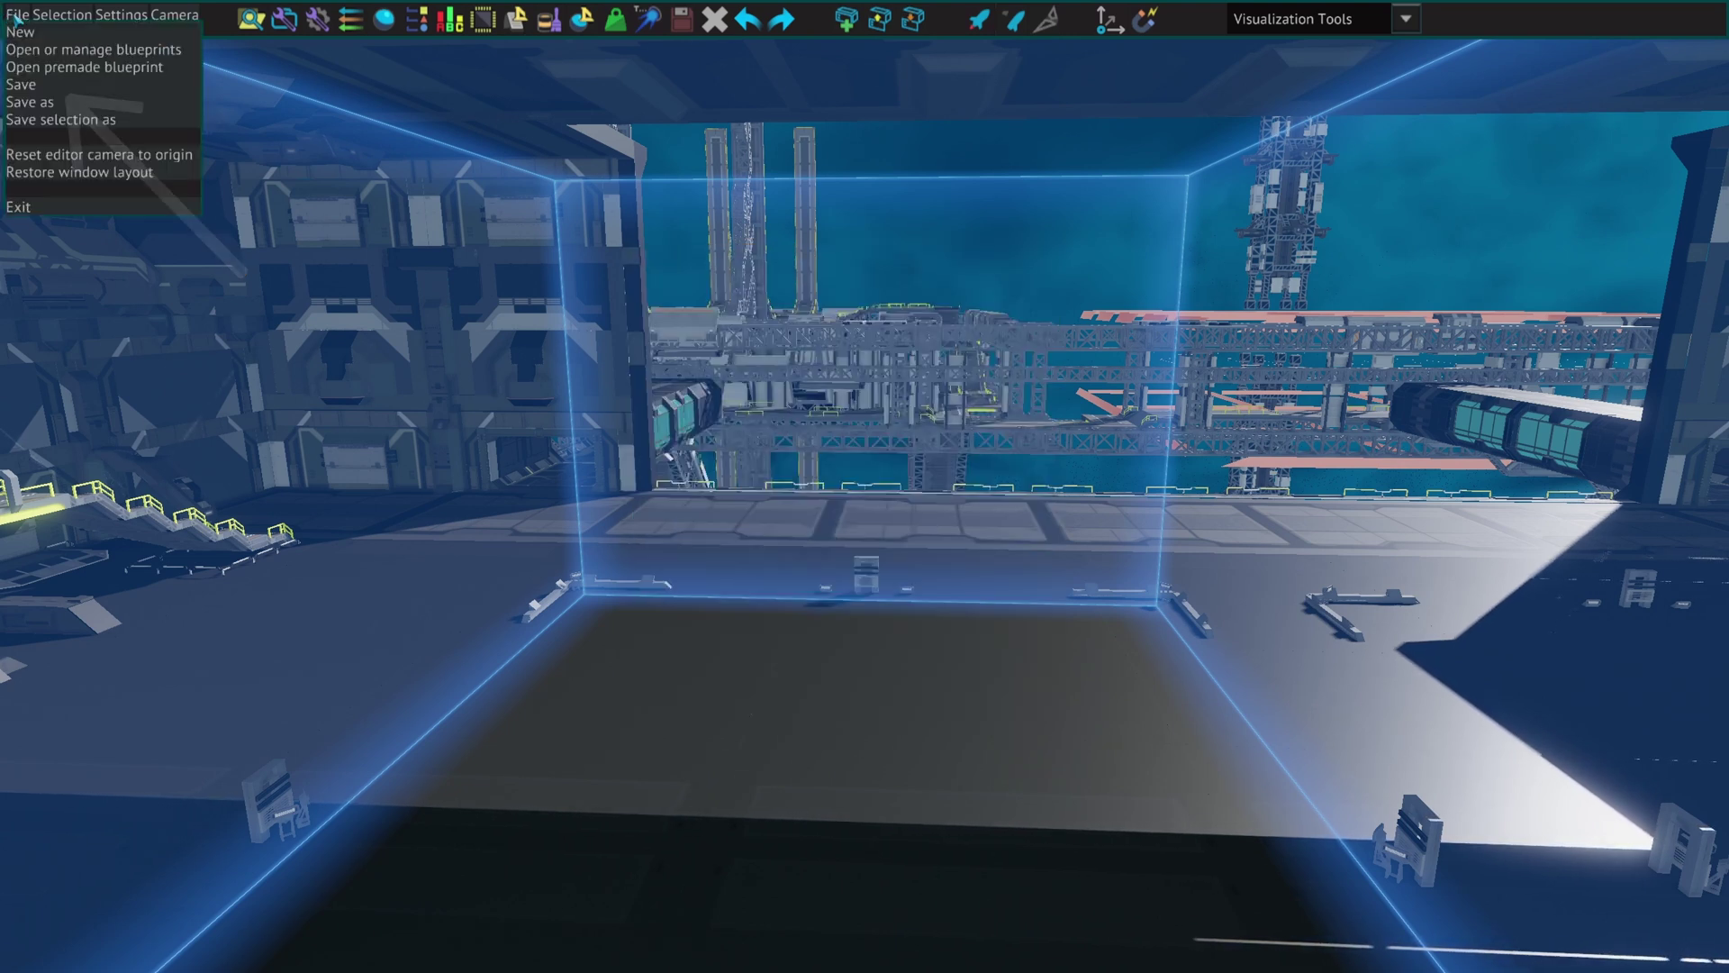
pyautogui.click(63, 67)
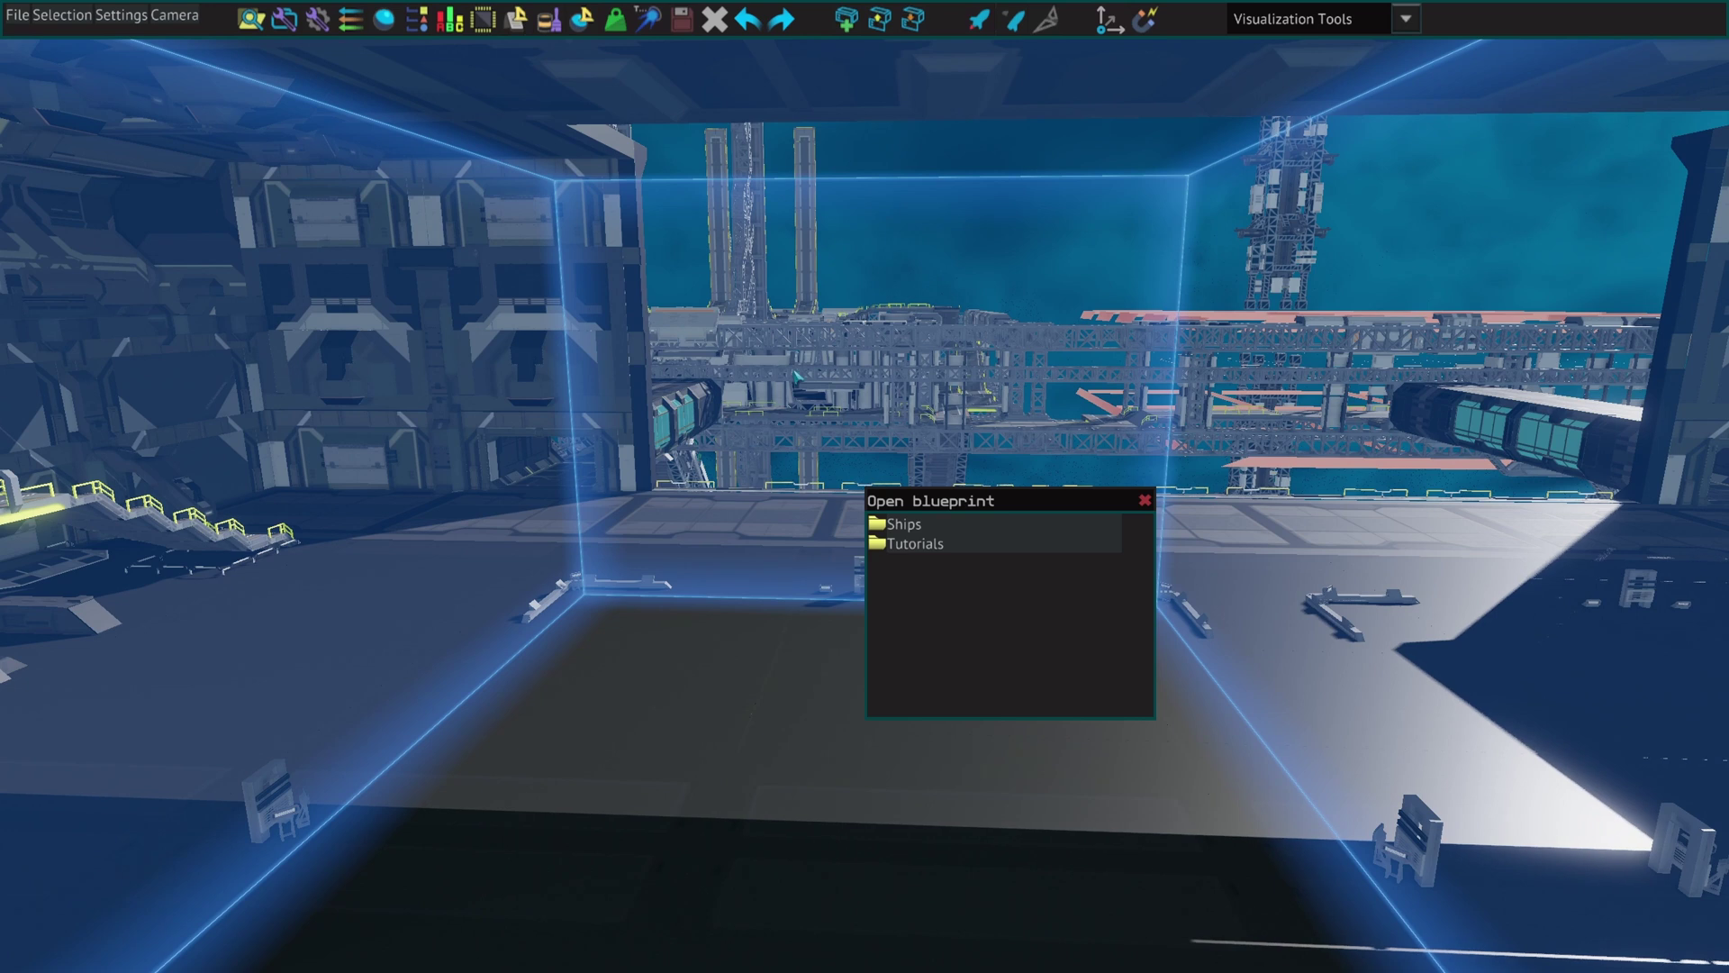
pyautogui.click(959, 520)
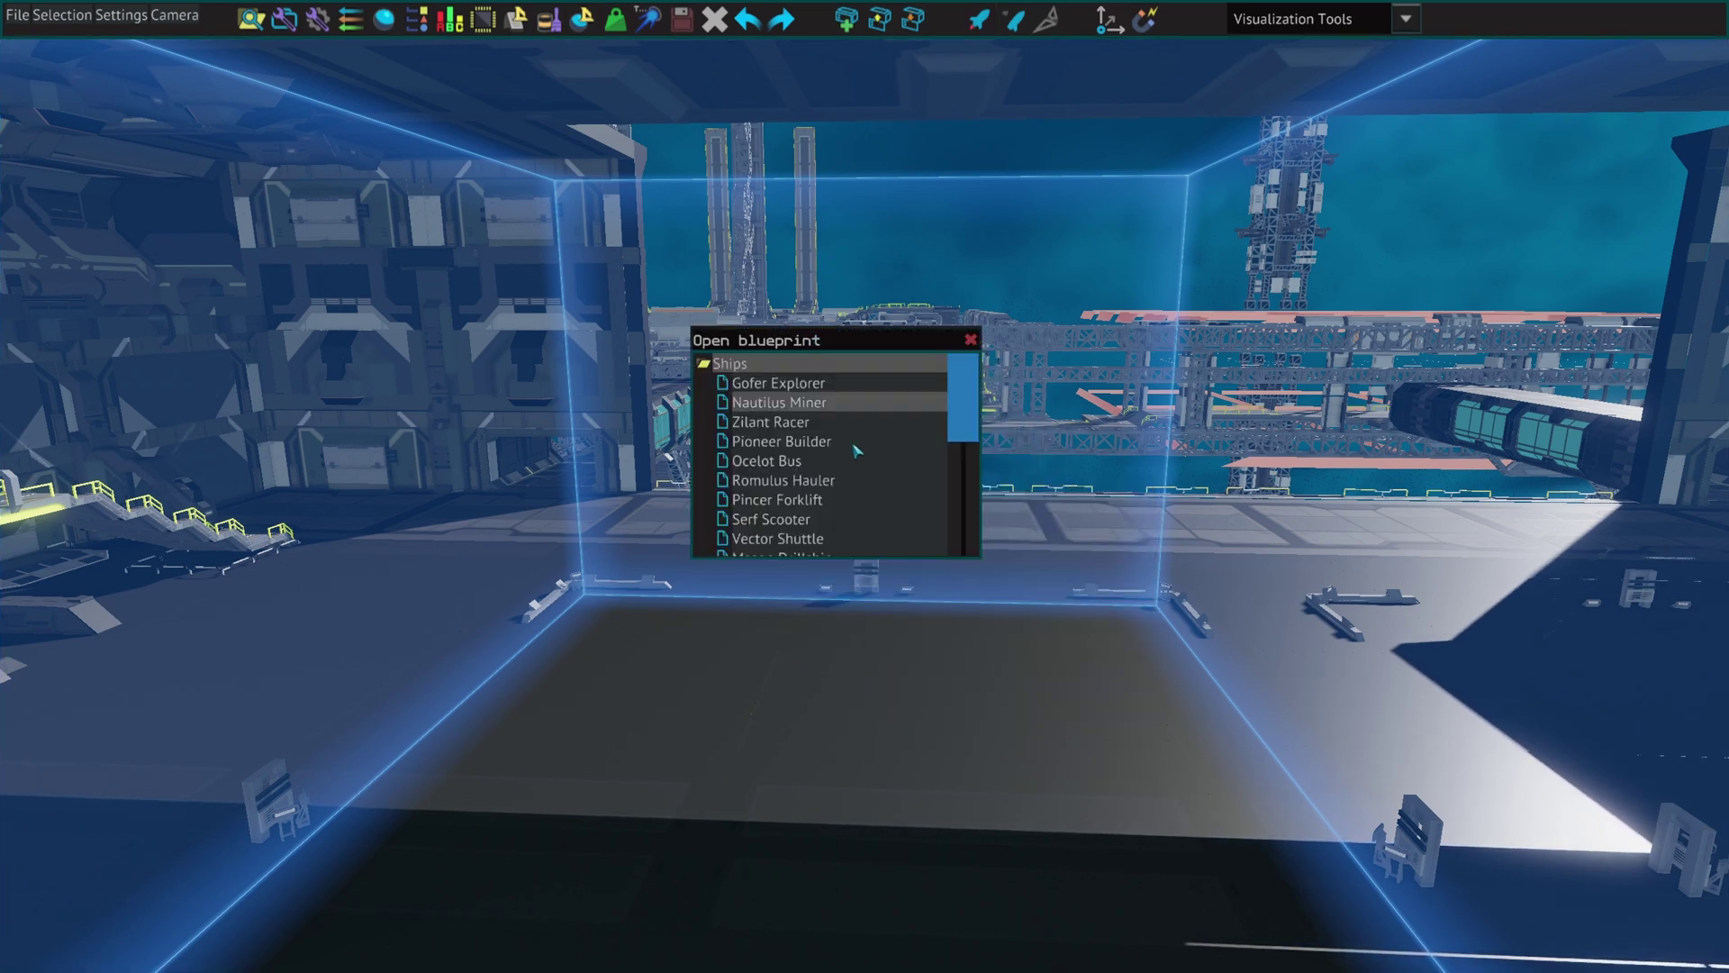
pyautogui.moveTo(873, 555); pyautogui.dragTo(910, 845)
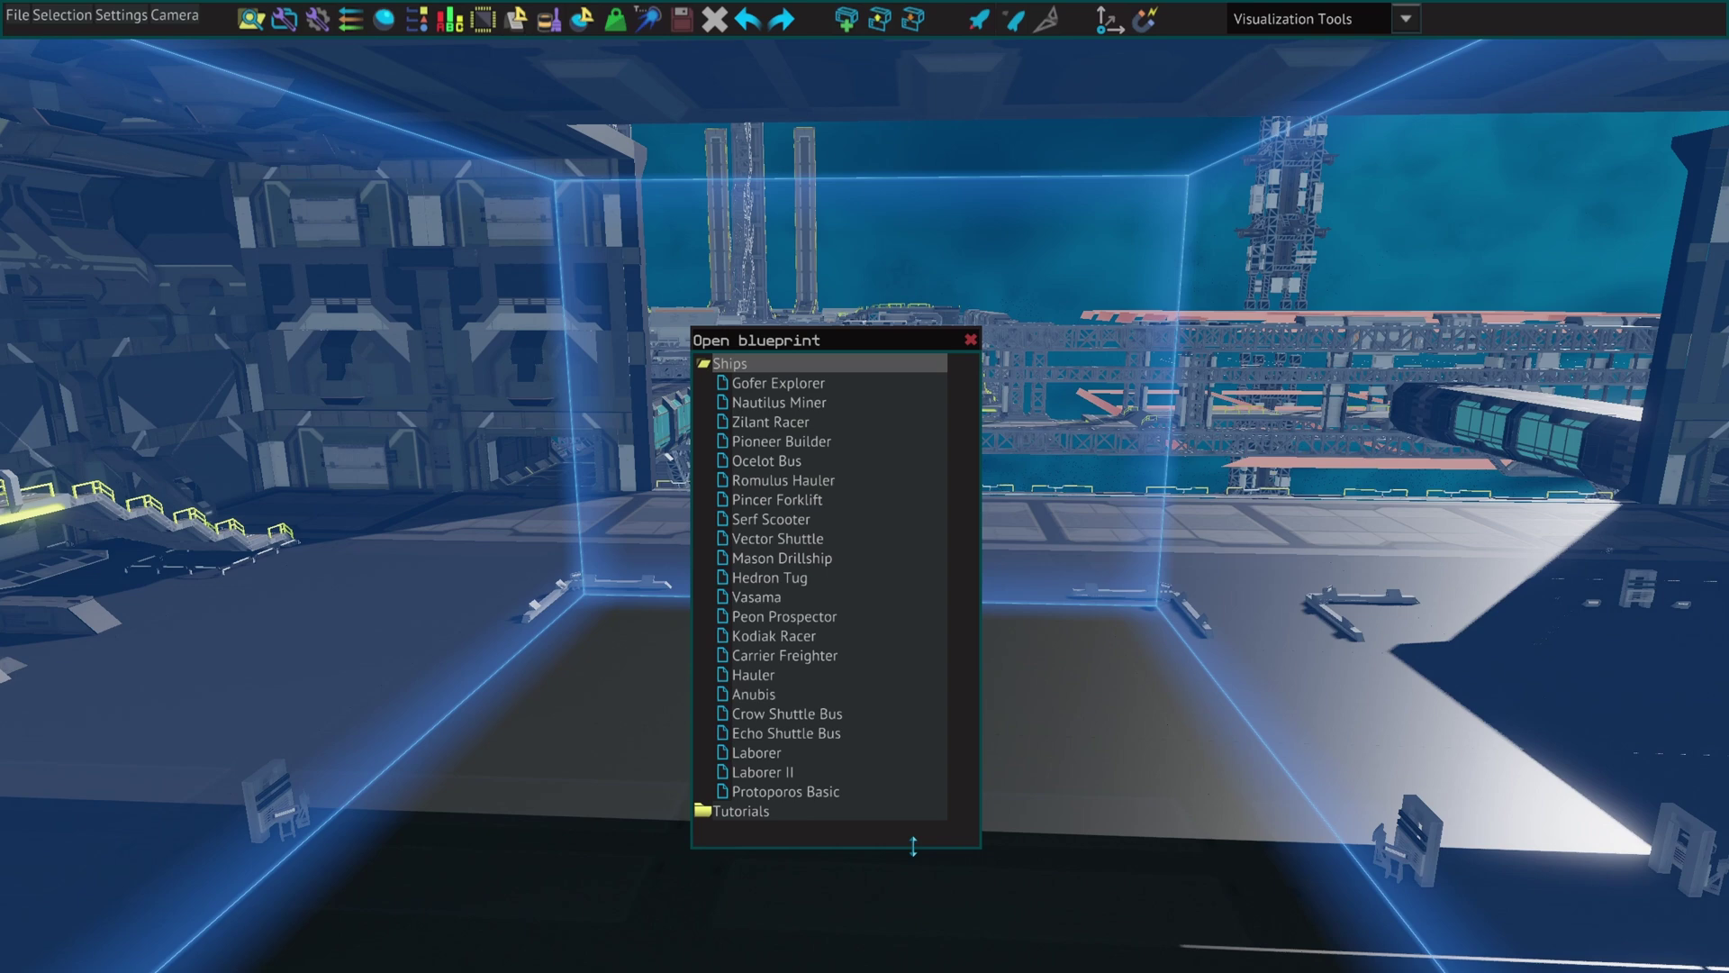
pyautogui.doubleClick(841, 792)
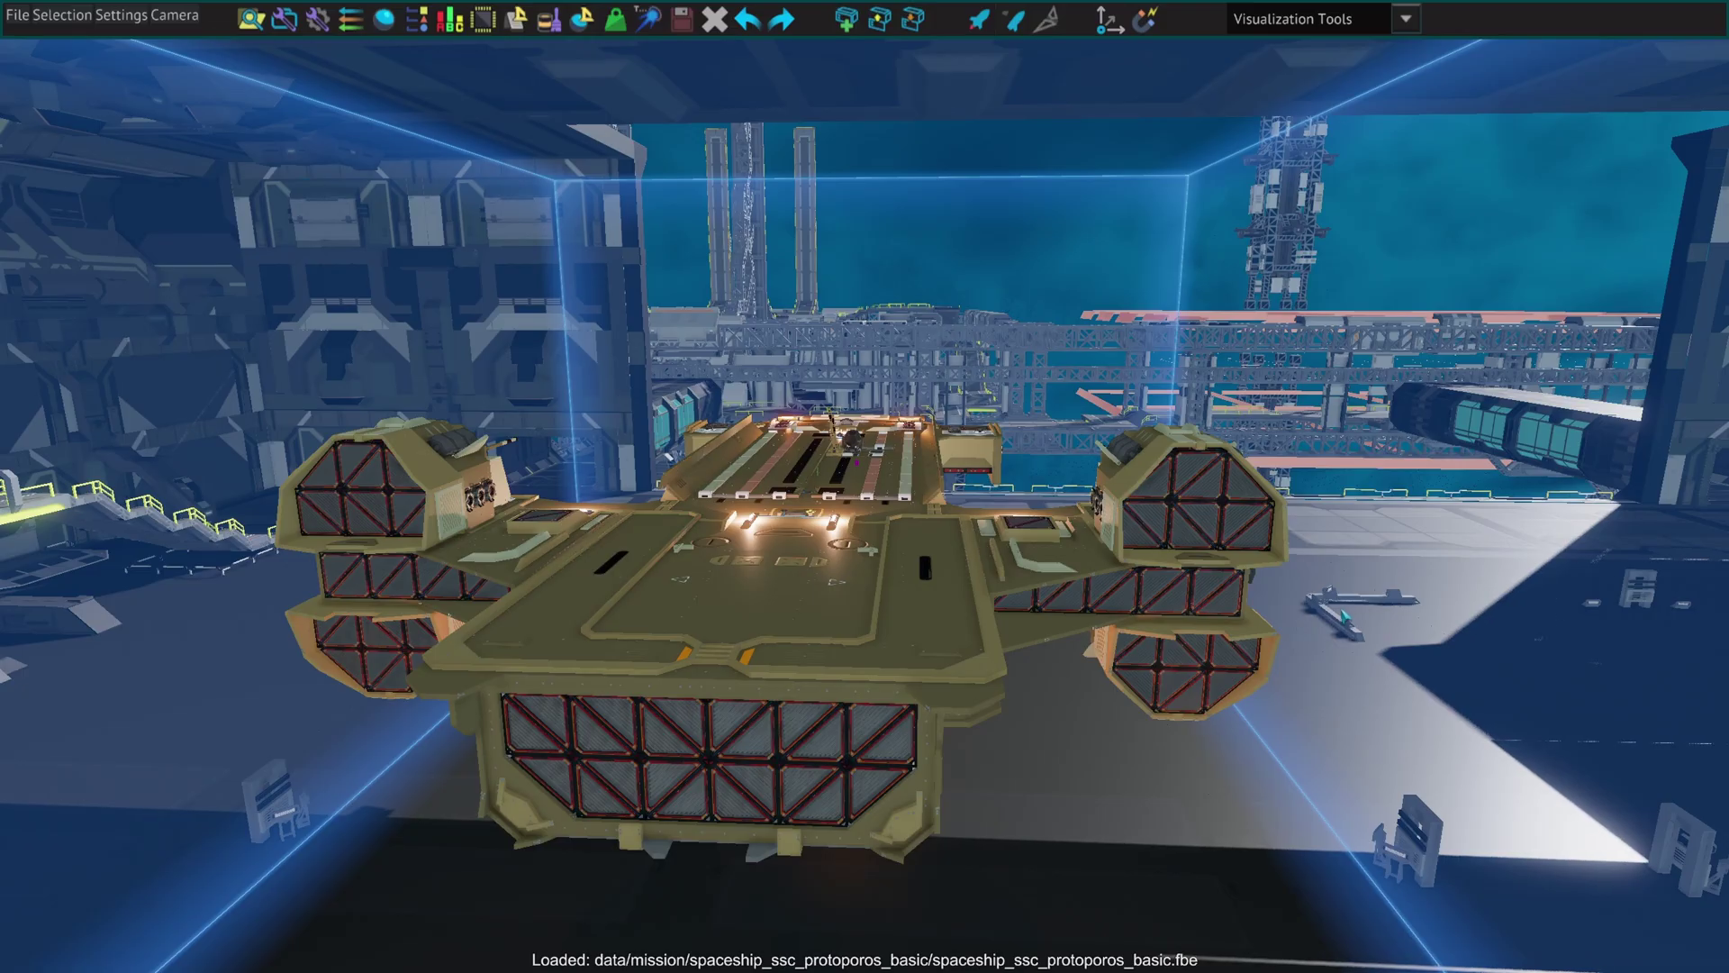
# Reopen the Asset Browser and expand the Angled Beams folder within Beams.
pyautogui.press('d')
pyautogui.moveTo(1362, 612); pyautogui.dragTo(1367, 622, button='right')
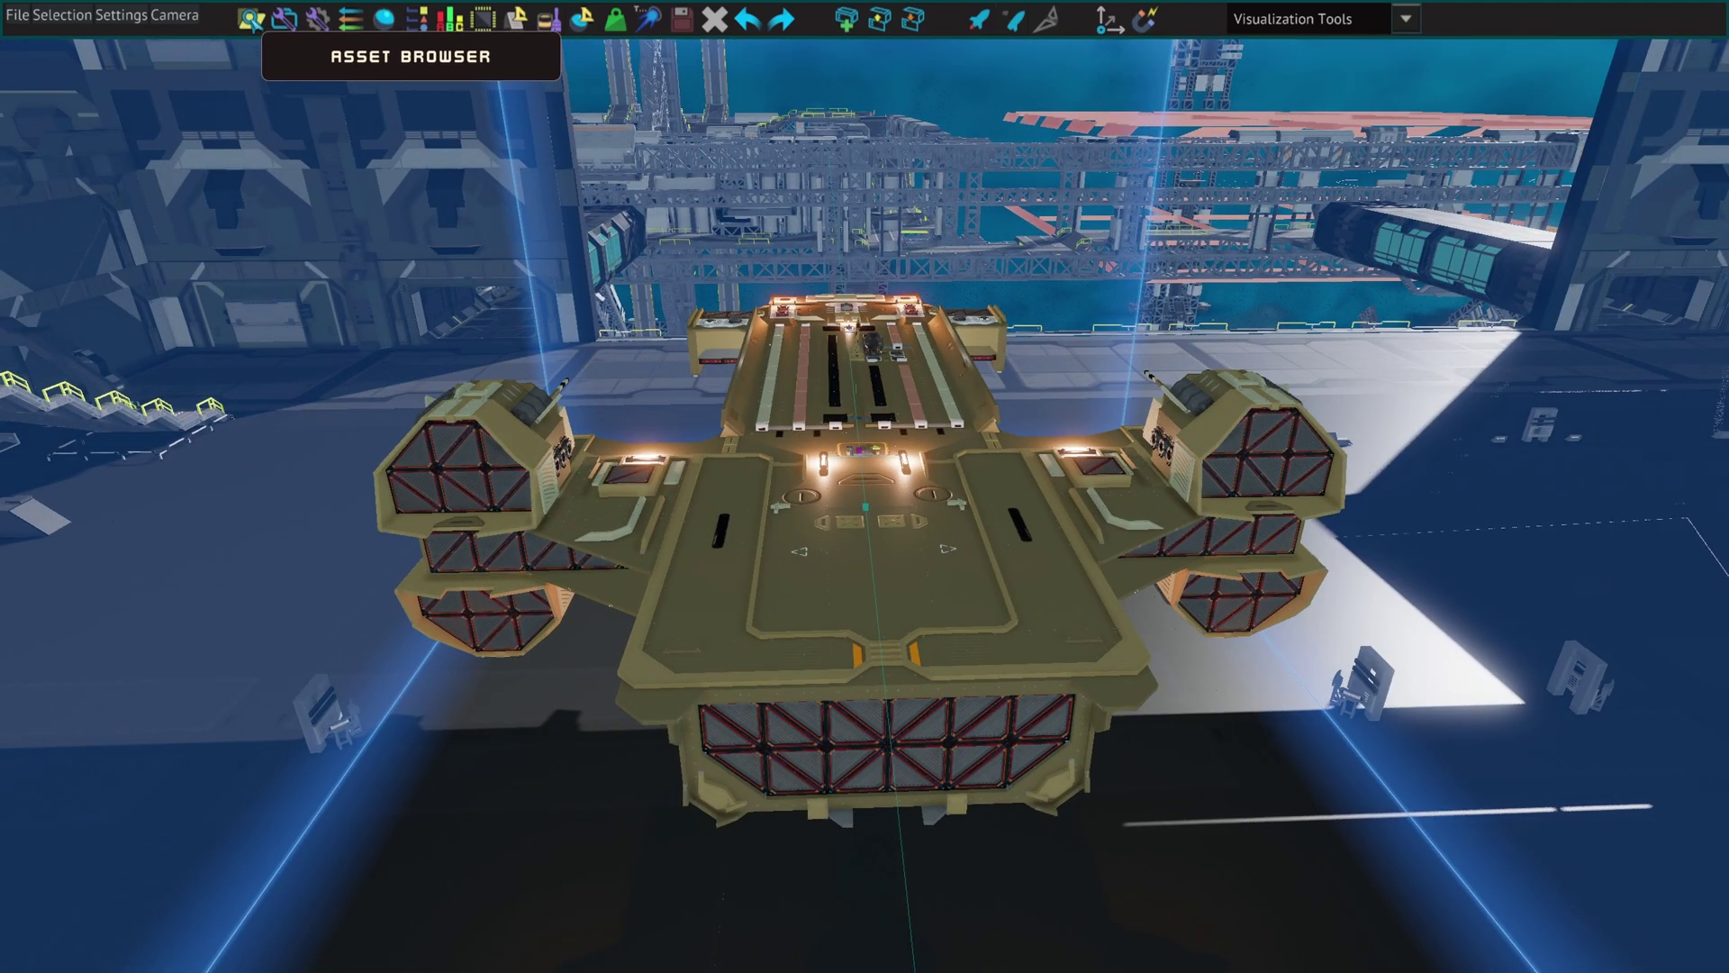
pyautogui.click(250, 18)
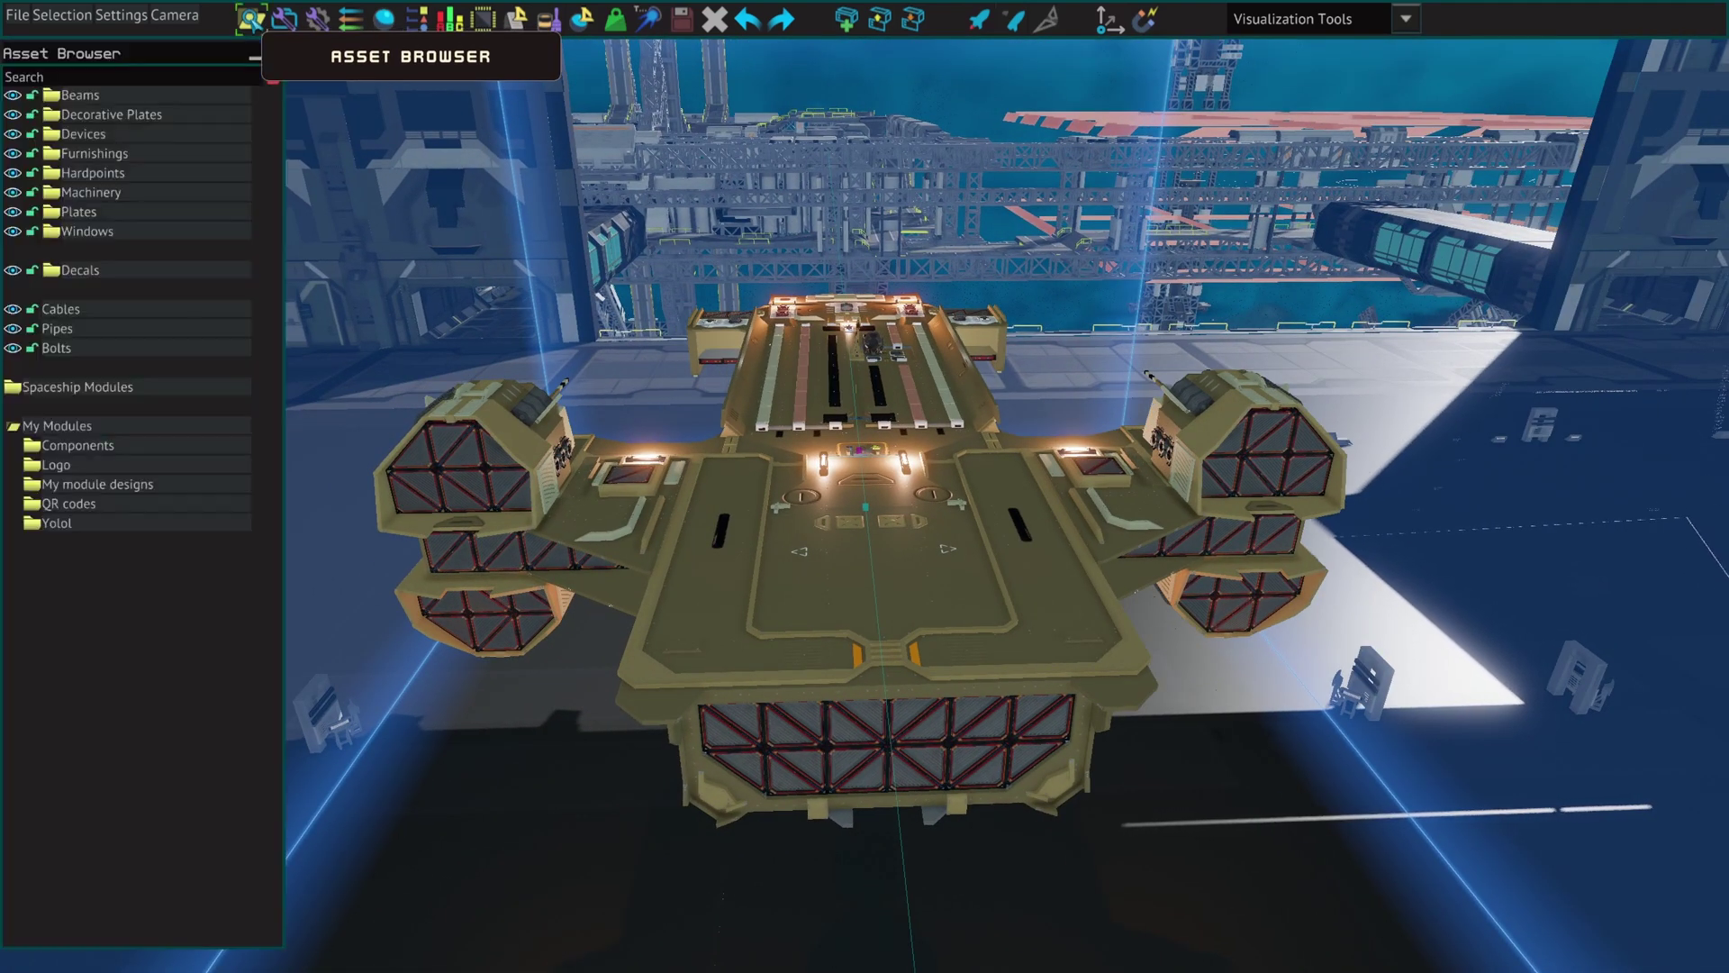
pyautogui.click(198, 97)
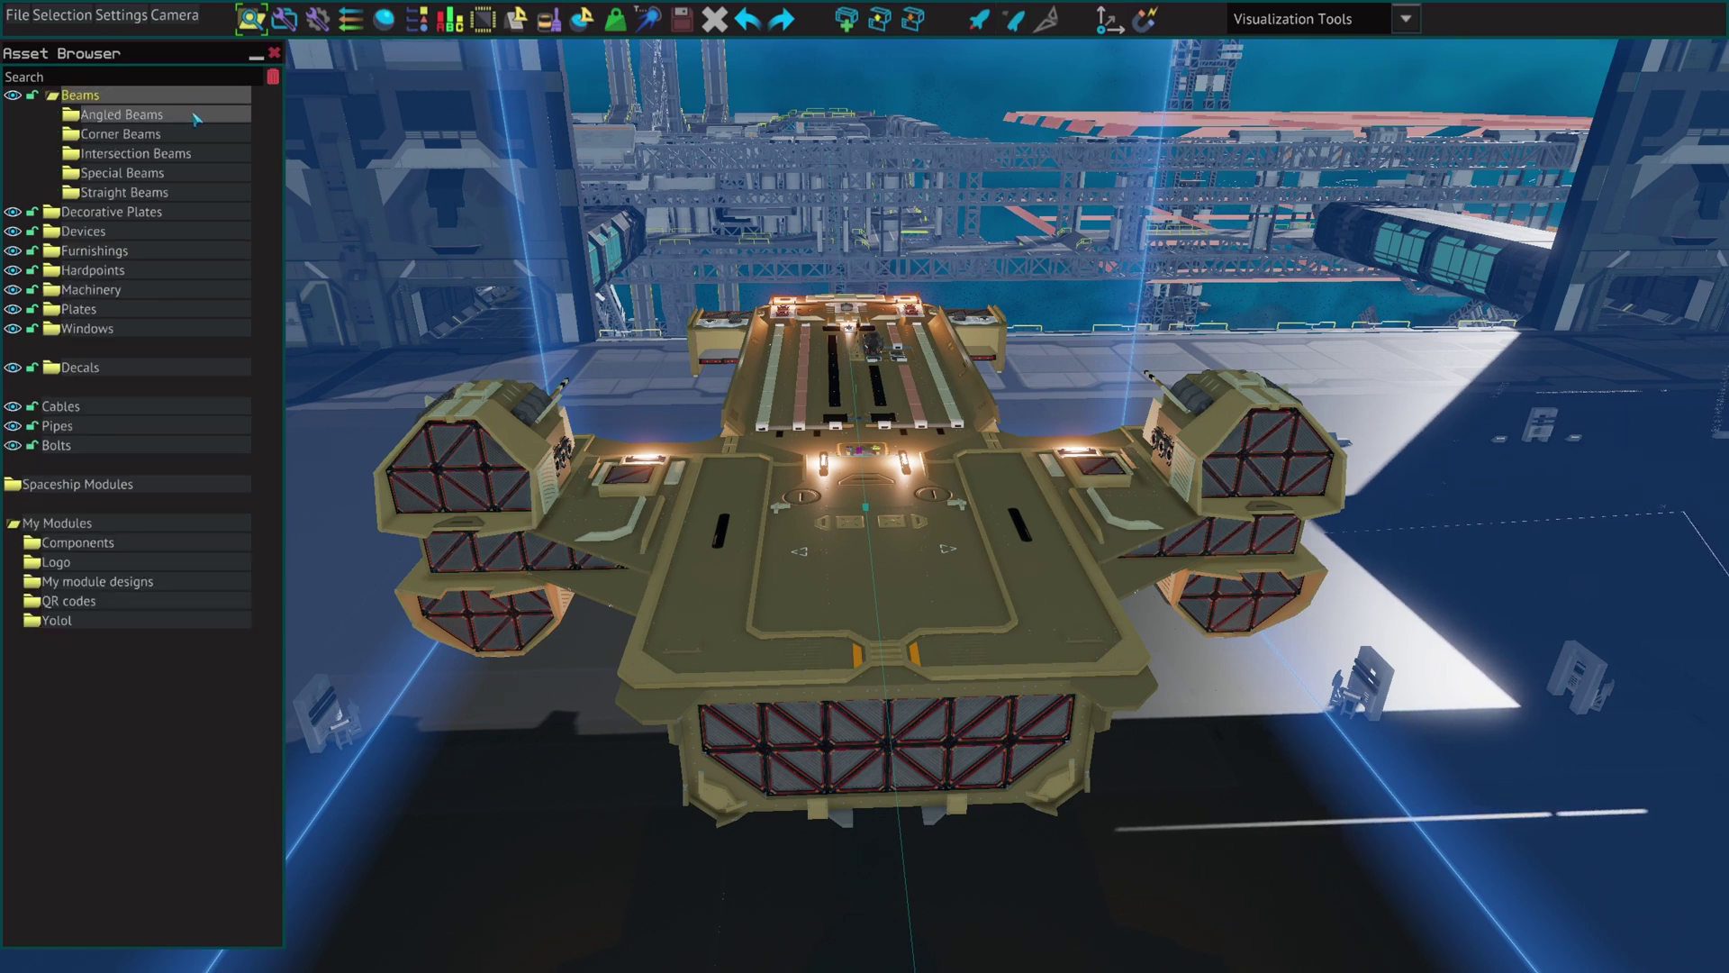
pyautogui.click(195, 118)
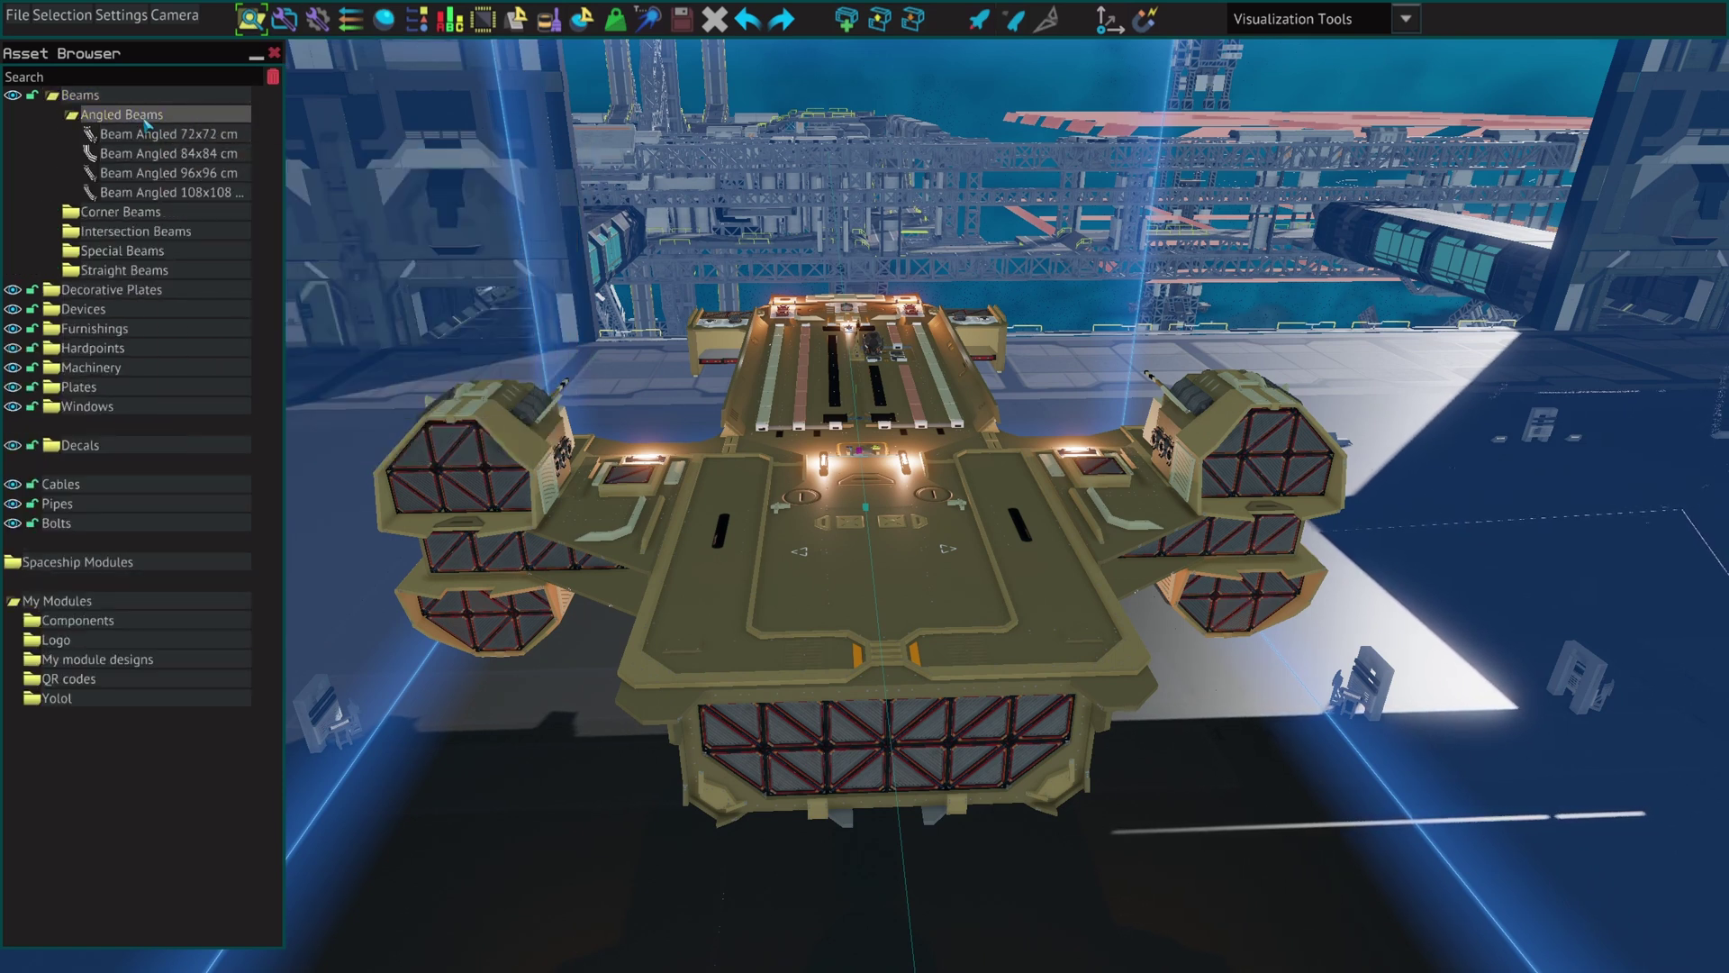
# Try the small and big icon displays for the listed assets and switch back to names.
pyautogui.rightClick(144, 152)
pyautogui.click(178, 164)
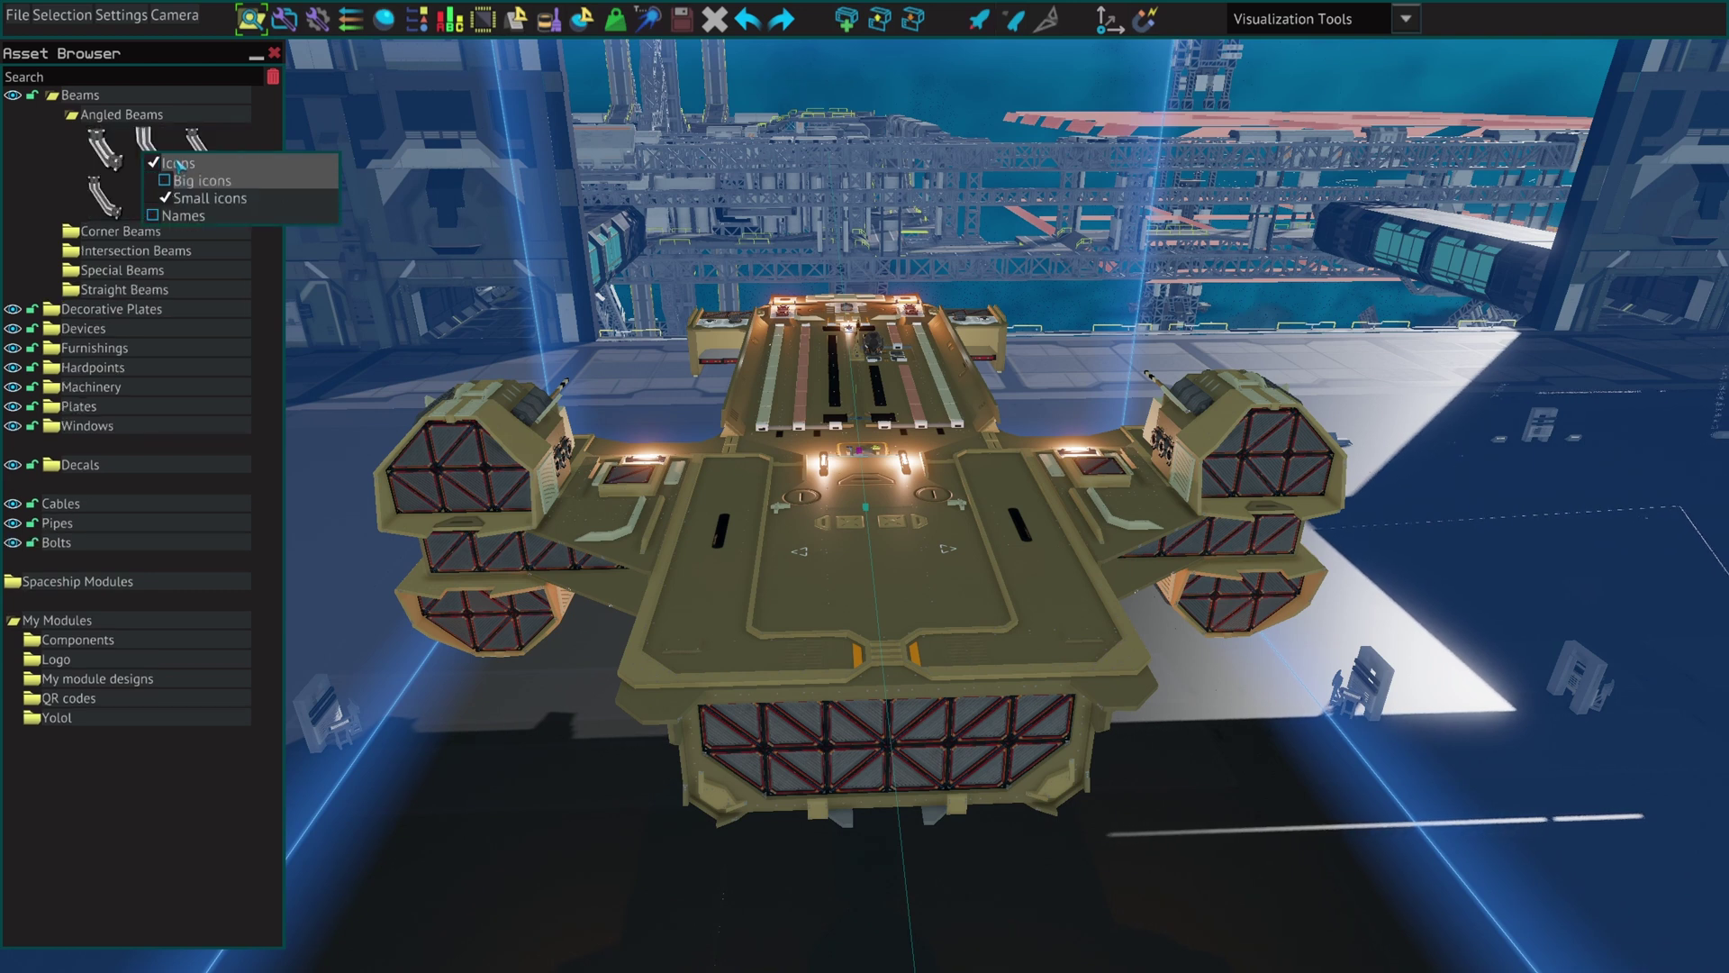
pyautogui.click(198, 181)
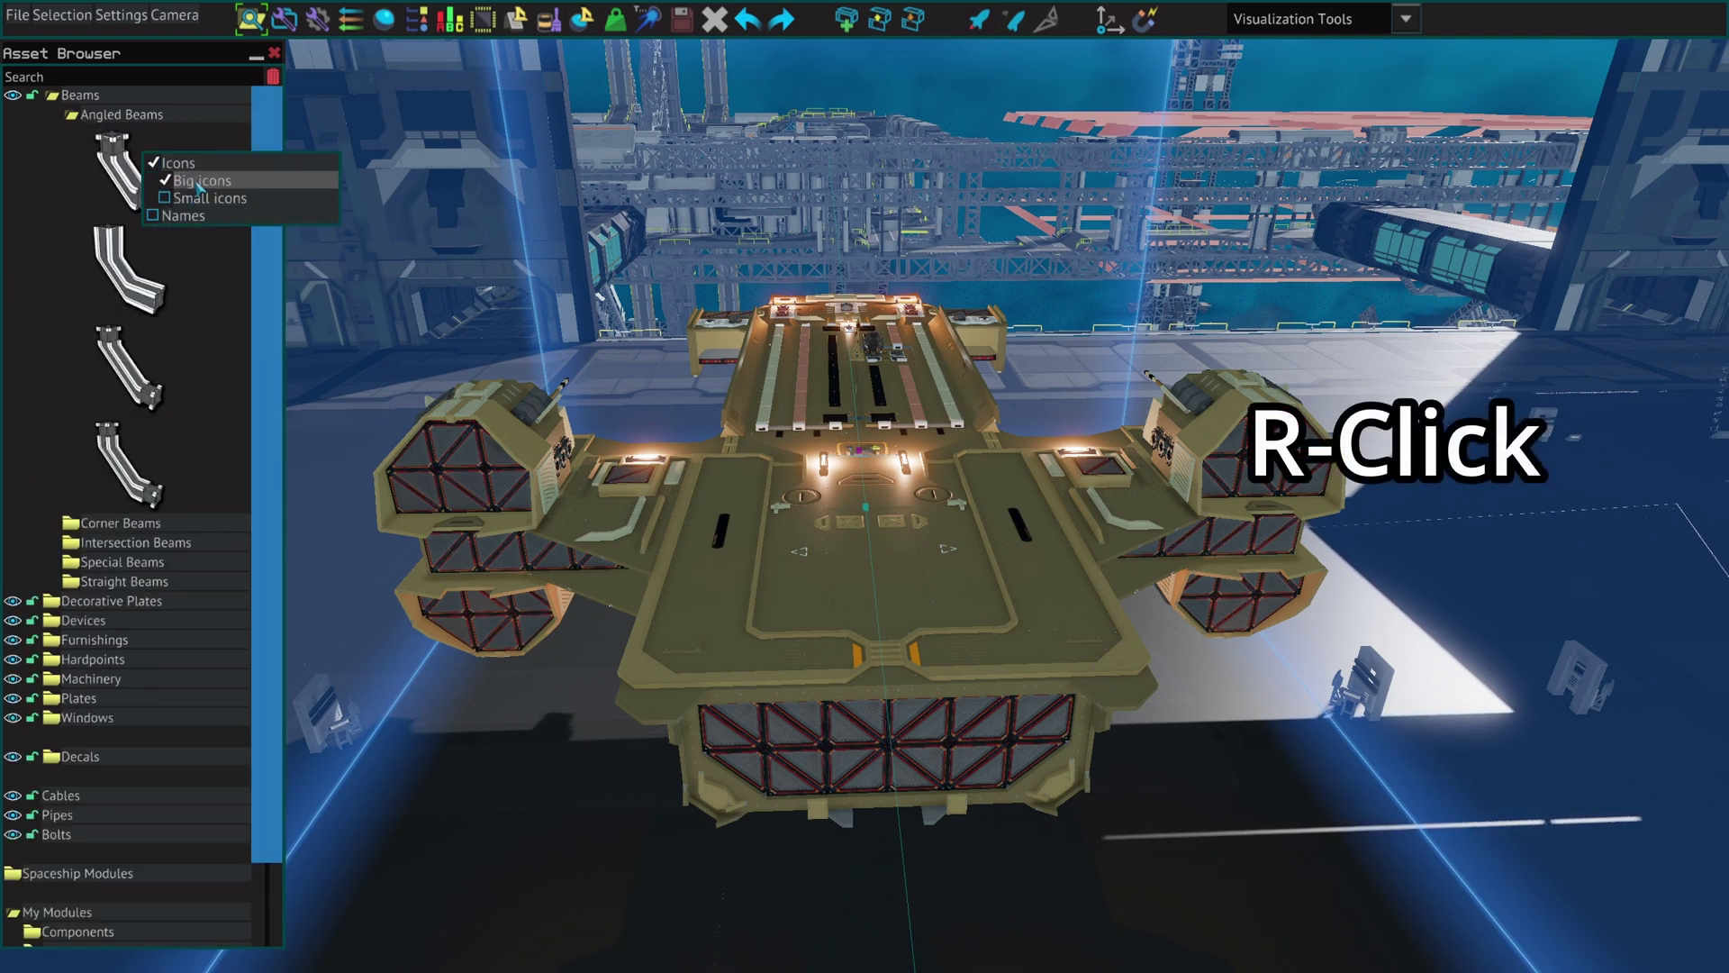
pyautogui.click(198, 184)
pyautogui.click(180, 216)
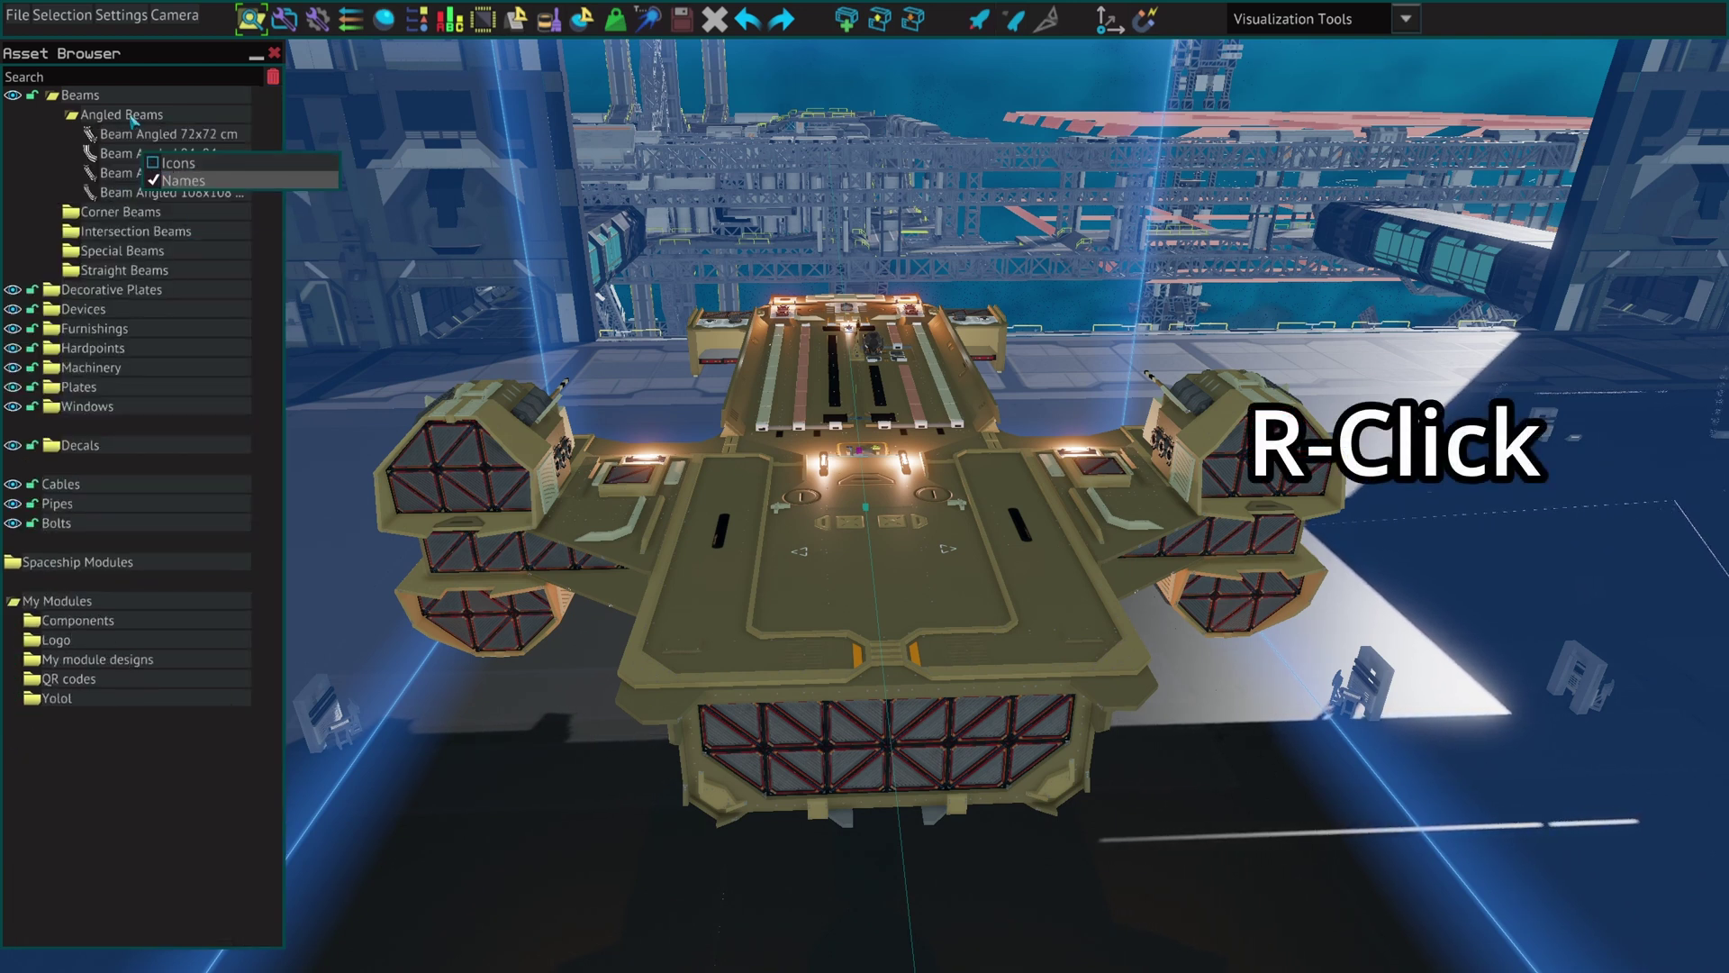
# Collapse the Angled Beams and Beams folders and look through the contents of the Hardpoints category.
pyautogui.click(117, 114)
pyautogui.click(88, 96)
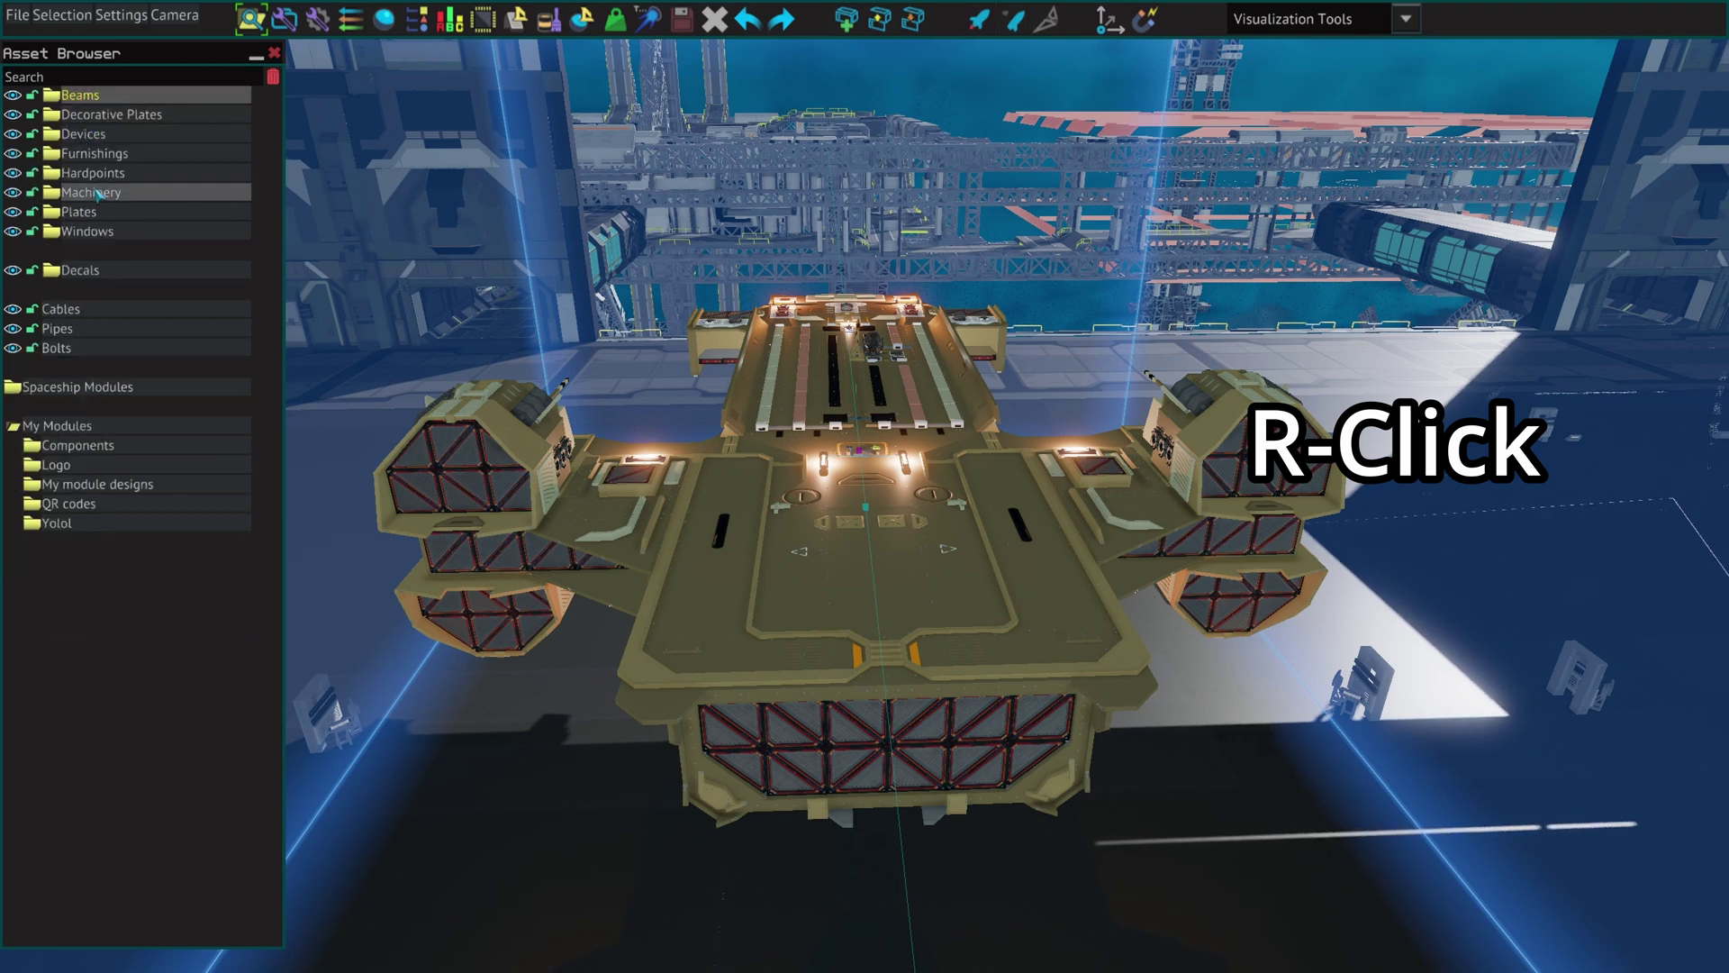
pyautogui.click(93, 173)
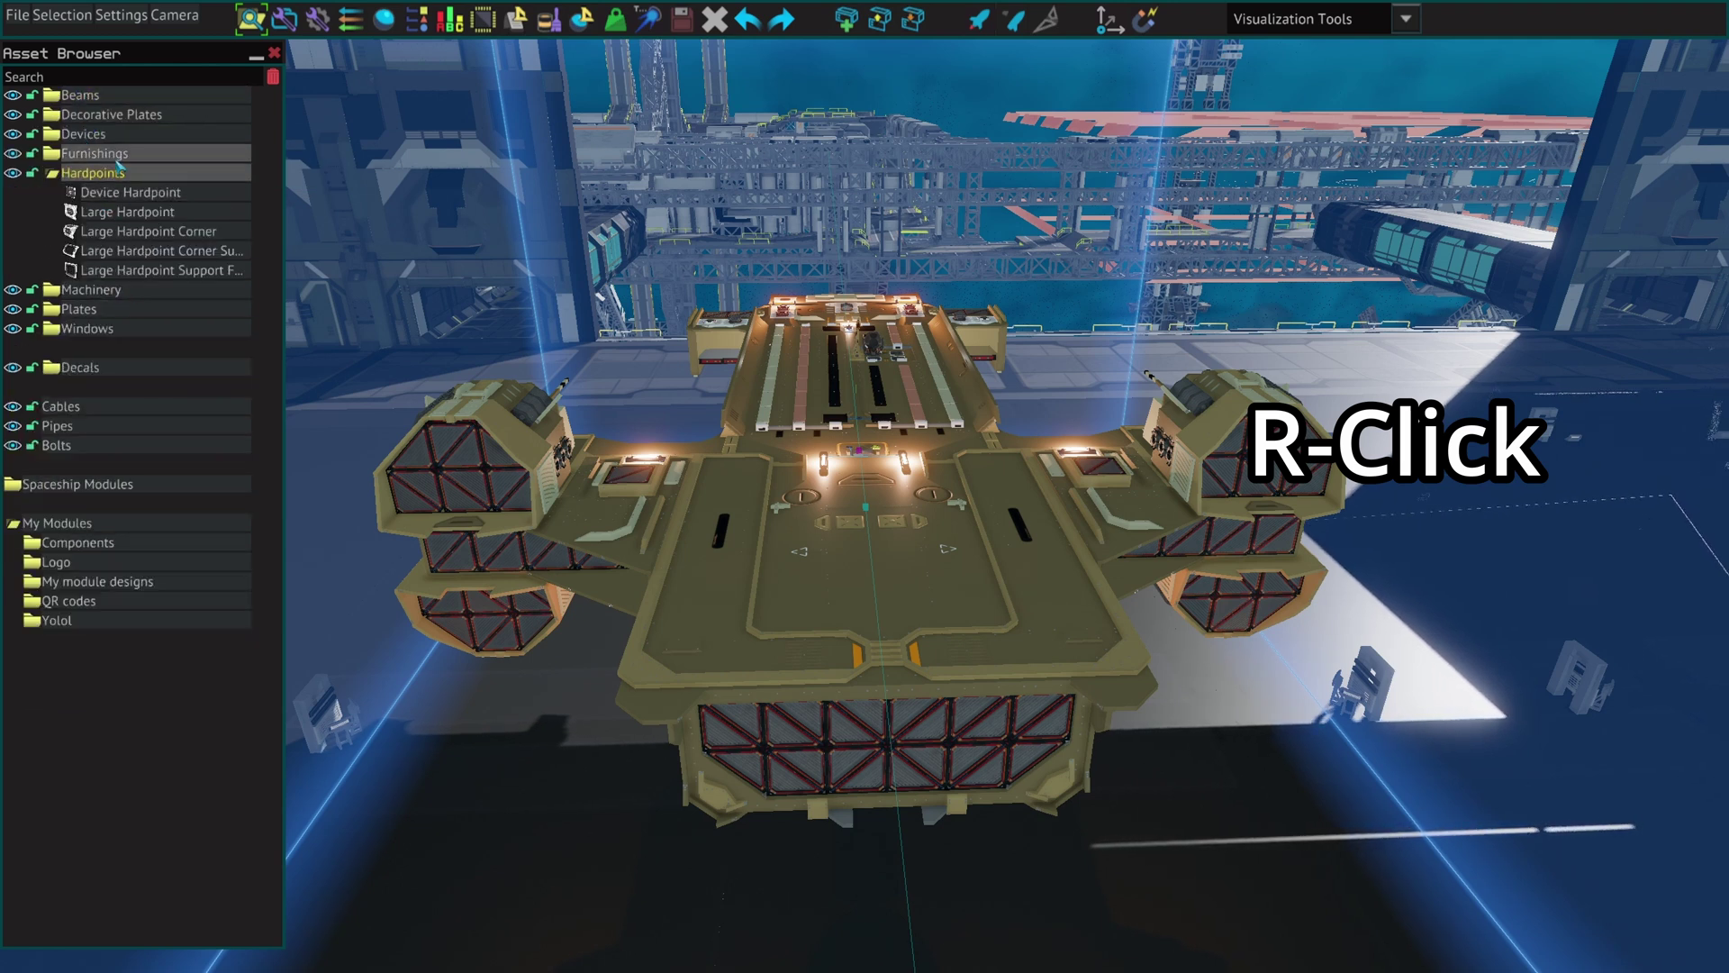
pyautogui.click(115, 174)
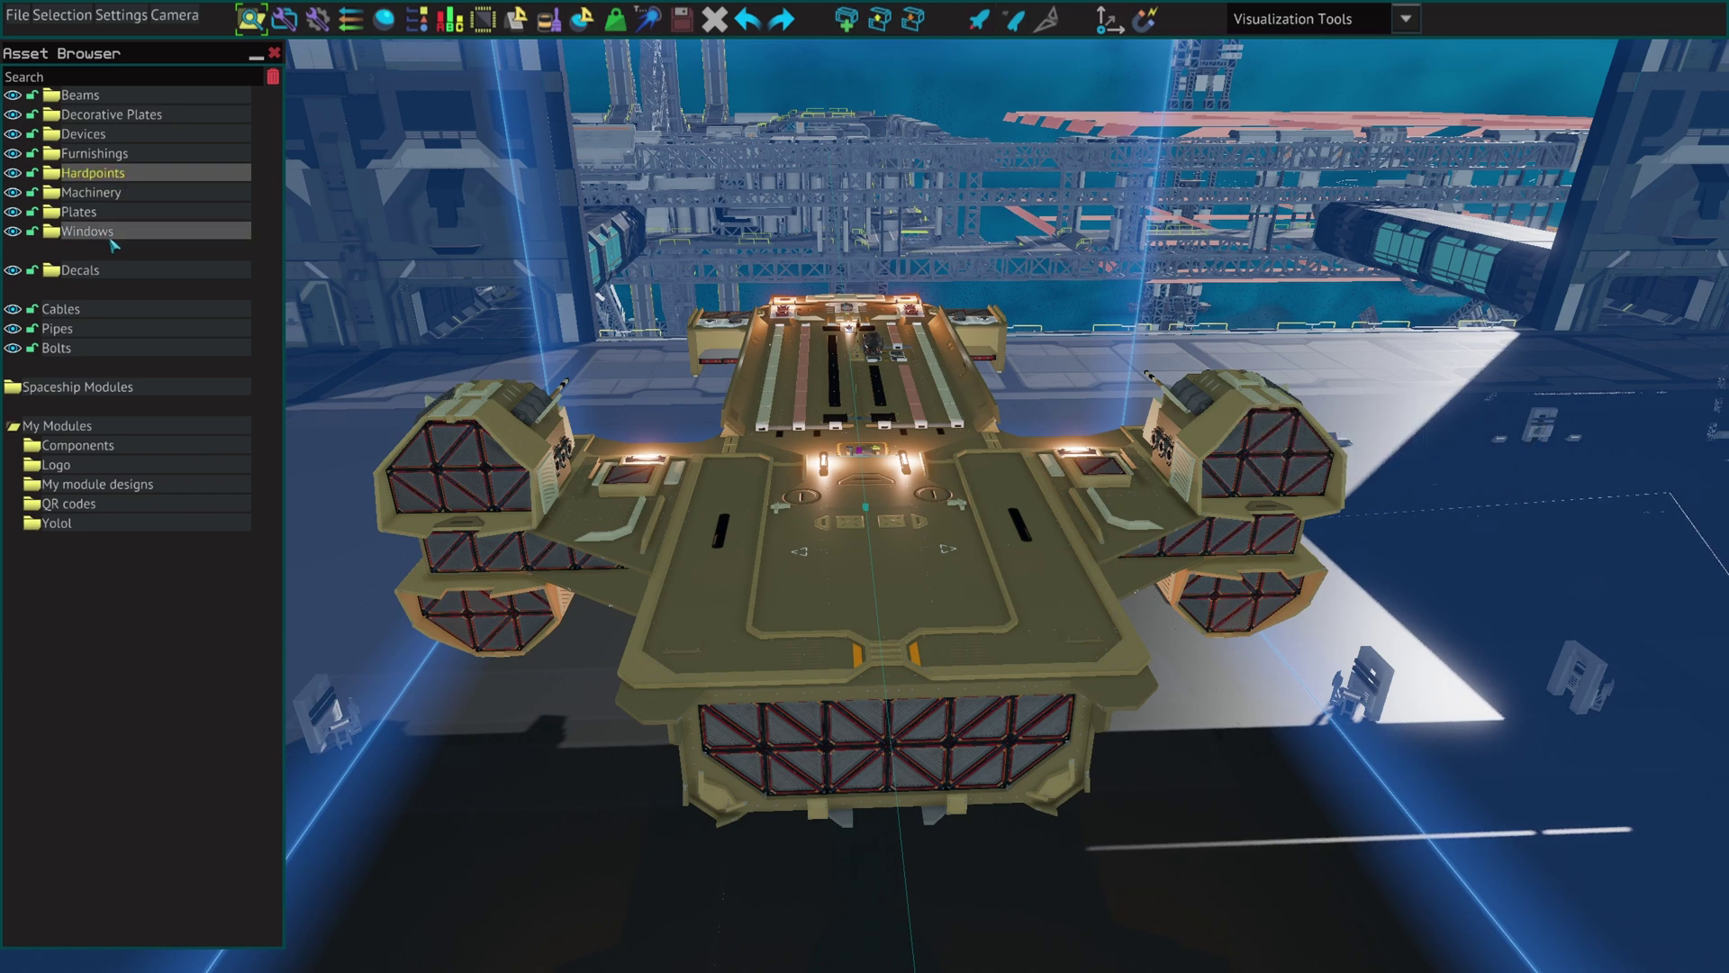
# Hide all parts in the Plates category to expose the ship's inner structure.
pyautogui.press('w')
pyautogui.press('a')
pyautogui.moveTo(549, 443); pyautogui.dragTo(668, 455, button='right')
pyautogui.press('a')
pyautogui.click(13, 211)
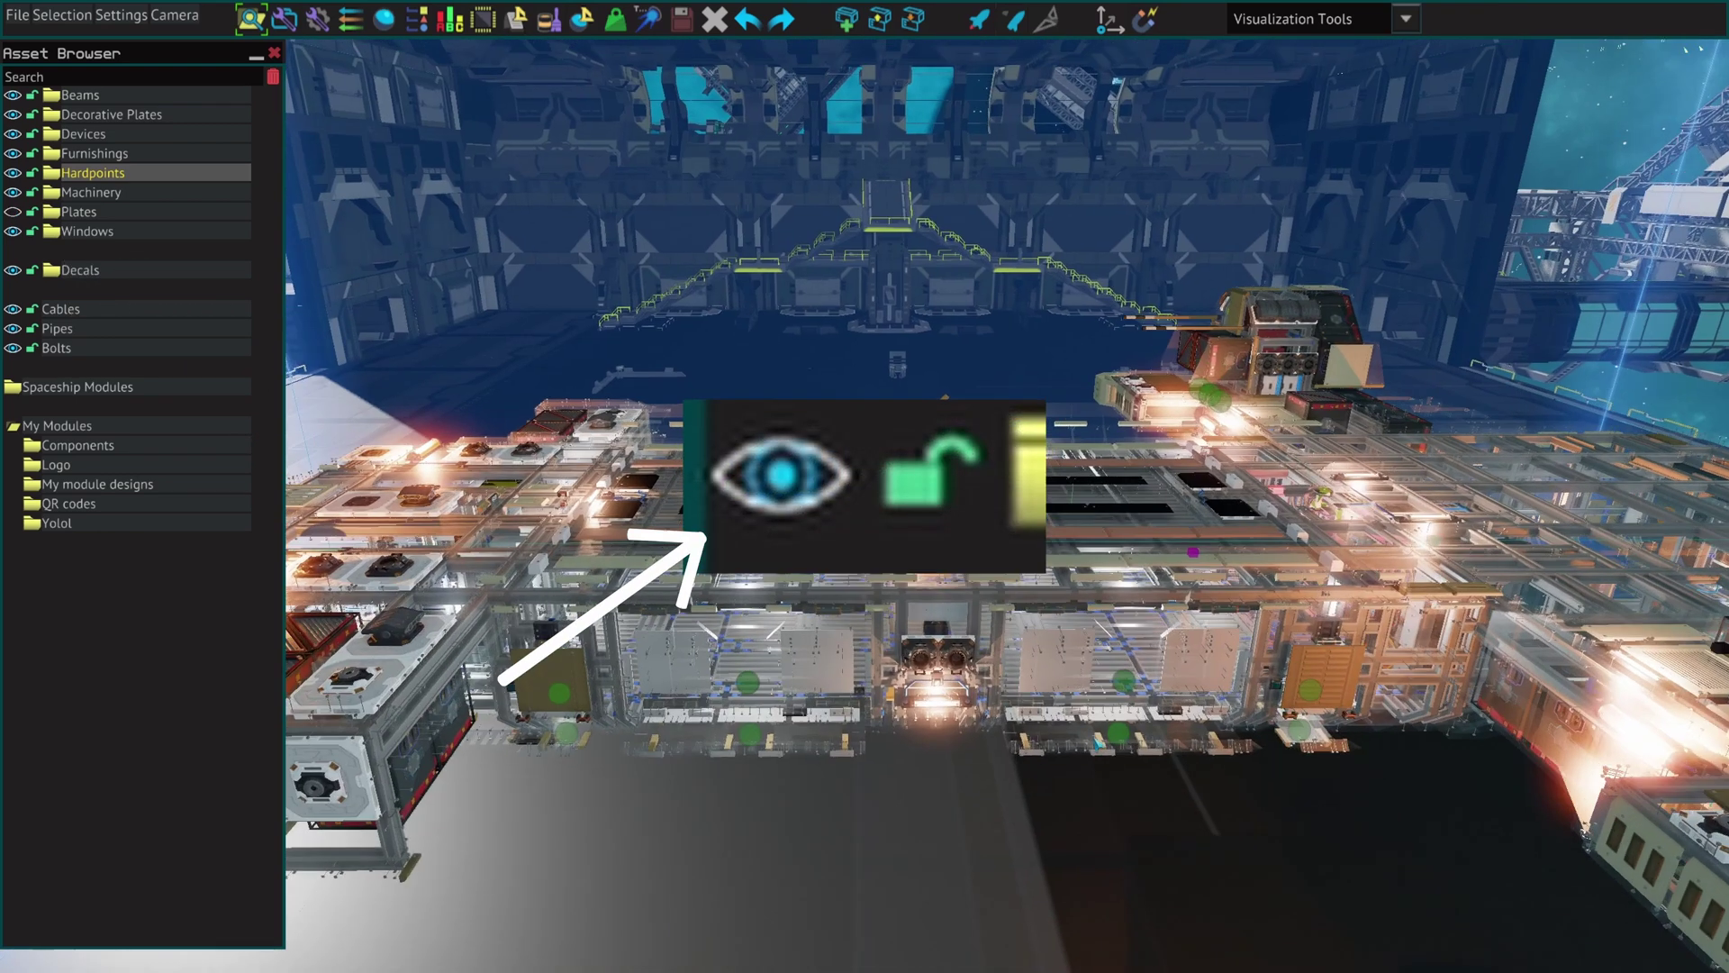
# Lock the Plates category so that its hidden parts on the ship's deck cannot be selected.
pyautogui.press('w')
pyautogui.moveTo(1014, 719); pyautogui.dragTo(1018, 720, button='right')
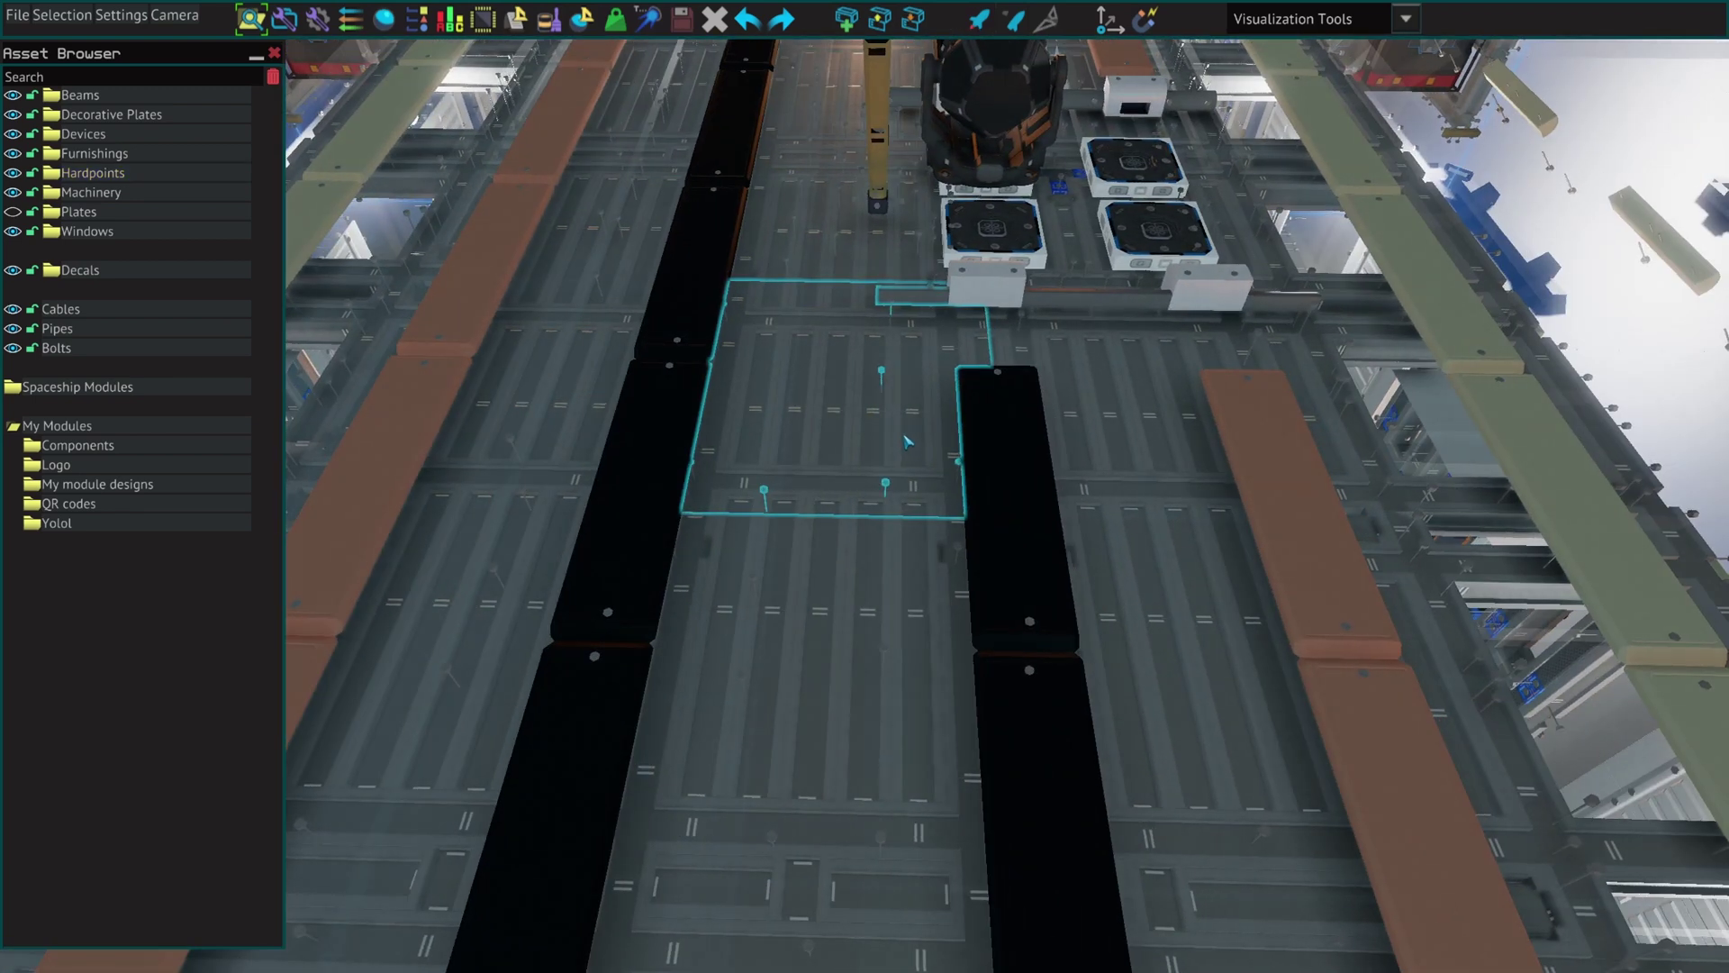
pyautogui.moveTo(905, 437); pyautogui.dragTo(907, 437, button='right')
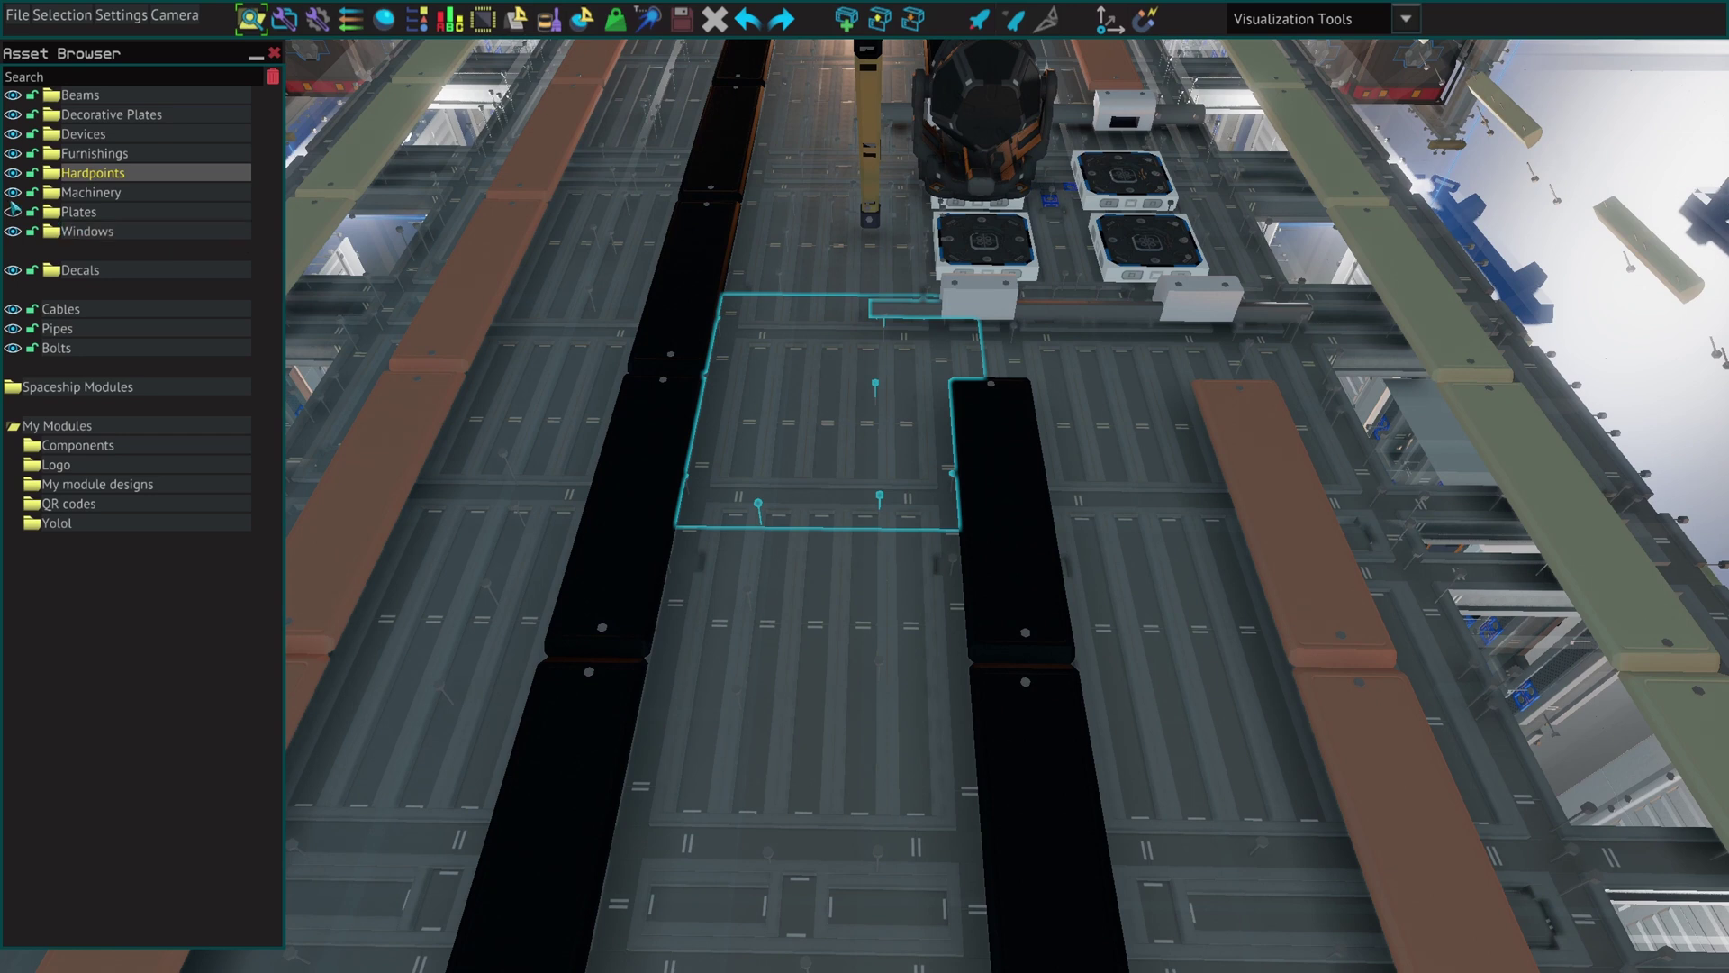
pyautogui.click(33, 214)
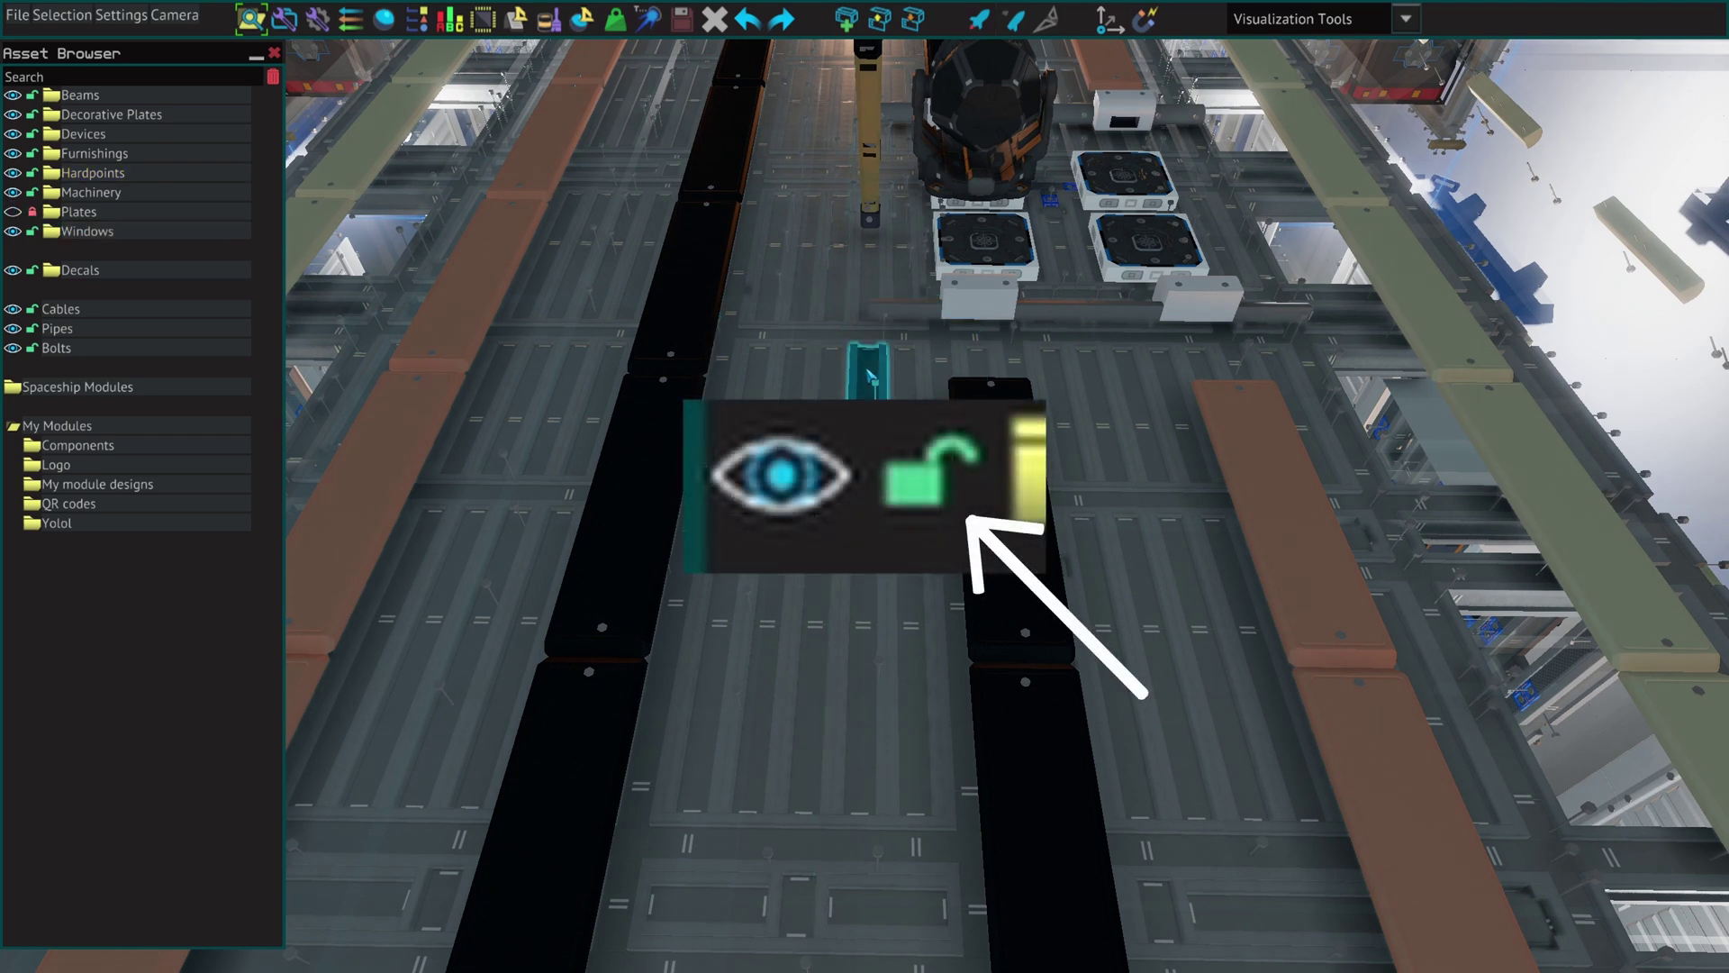
# Lock the Beams category as well while viewing the ship's exposed deck from above.
pyautogui.press('s')
pyautogui.press('a')
pyautogui.press('d')
pyautogui.press('w')
pyautogui.press('d')
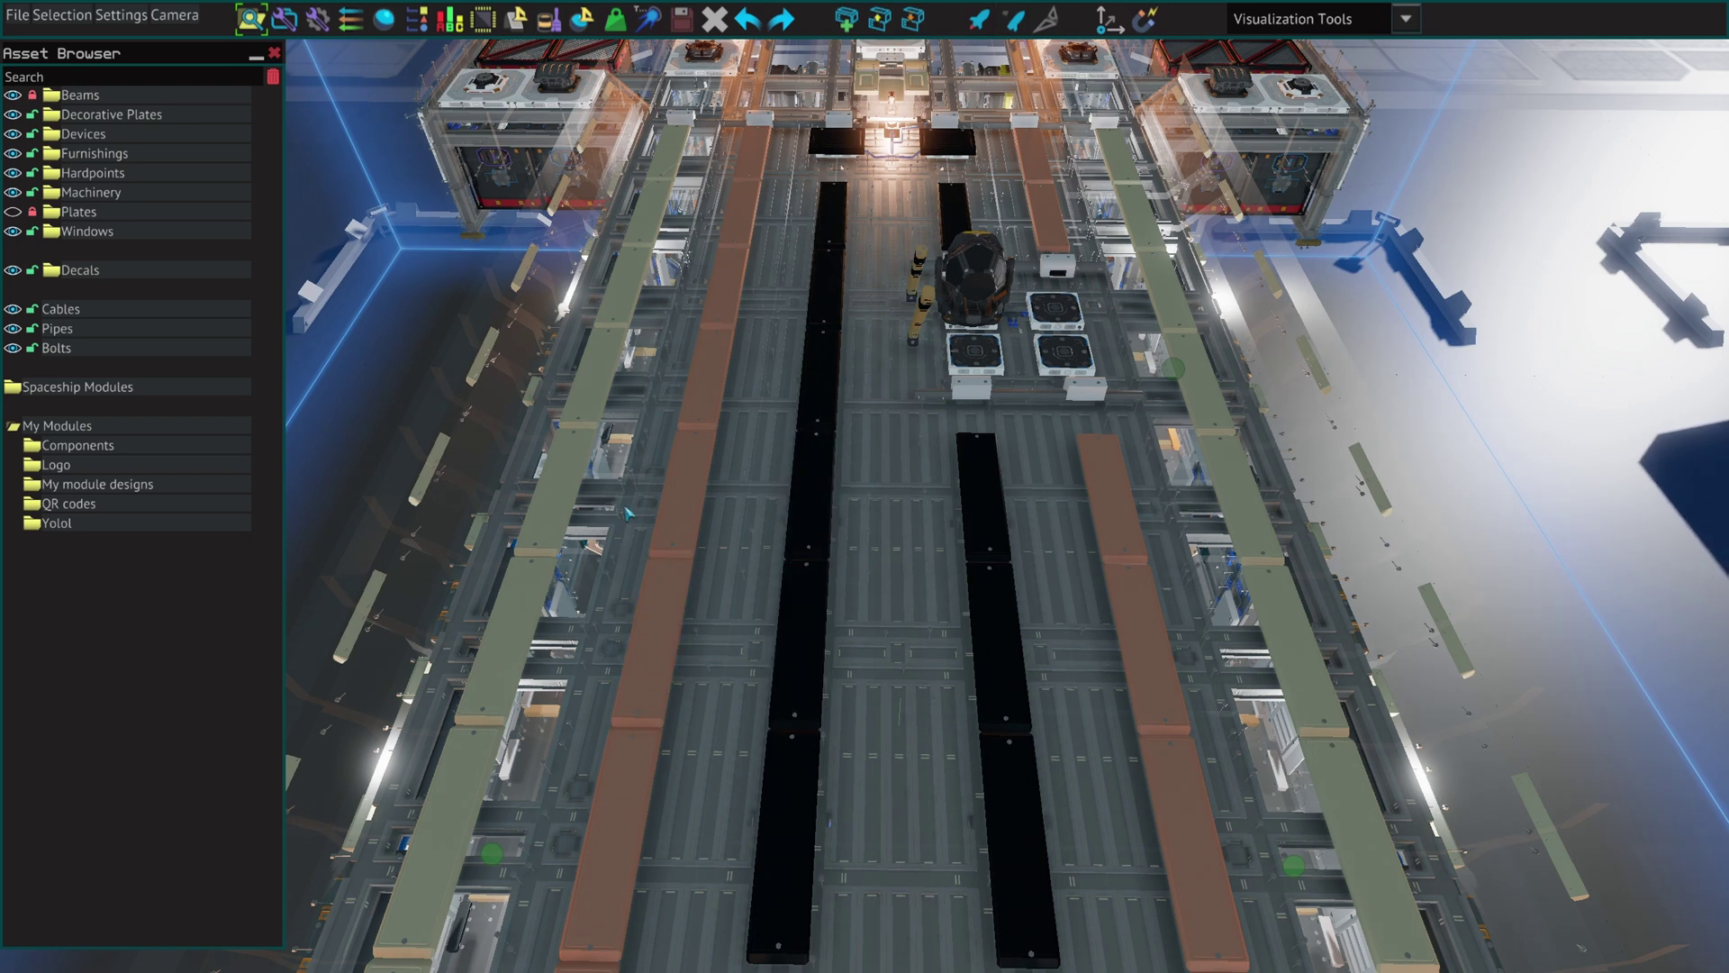
# Isolate the Beams category by locking and hiding every other asset category of the ship.
pyautogui.press('d')
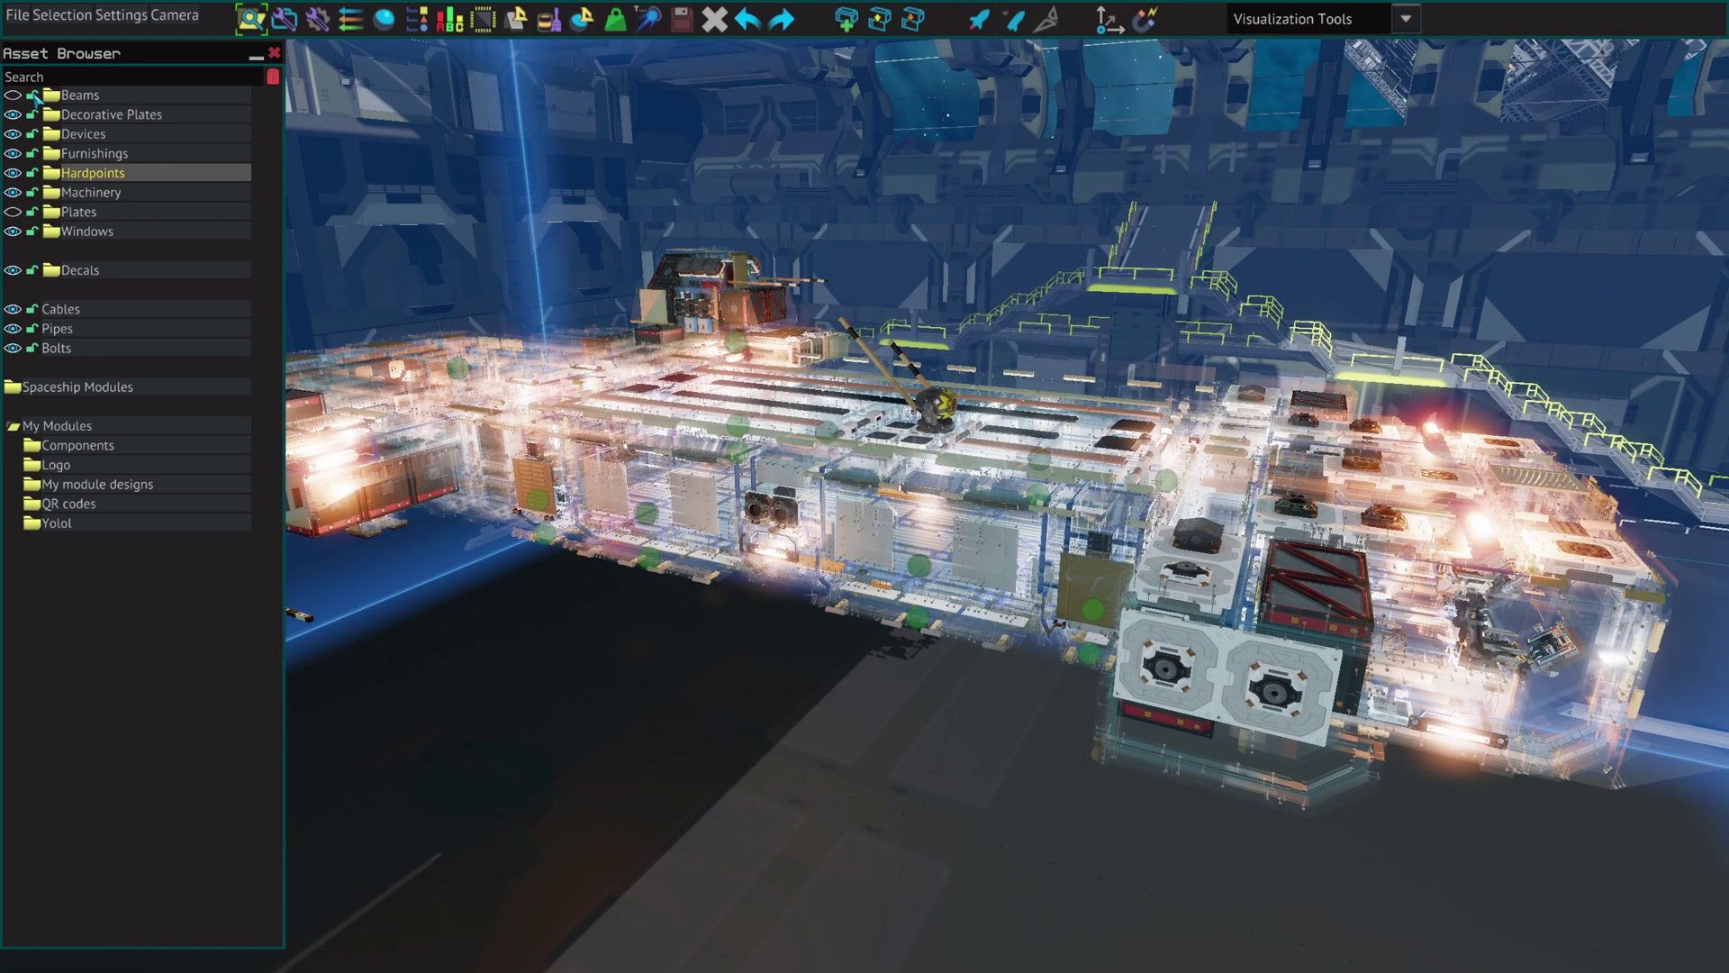
pyautogui.keyDown('alt'); pyautogui.click(32, 94); pyautogui.keyUp('alt')
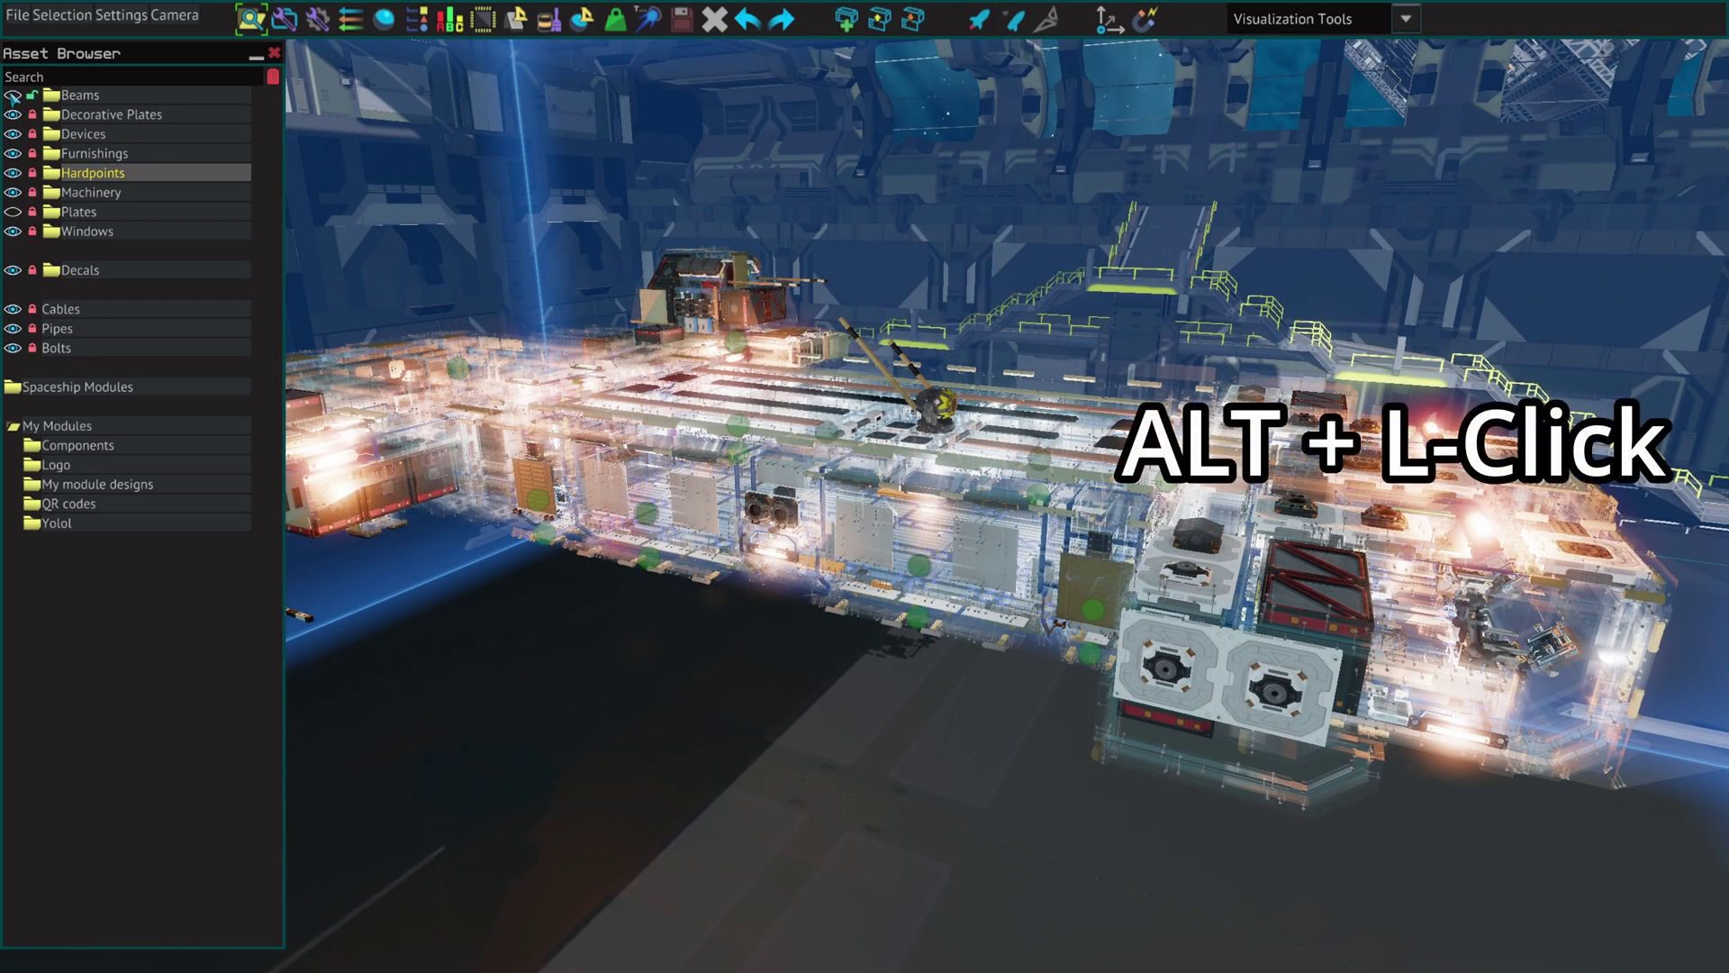
pyautogui.keyDown('alt'); pyautogui.click(13, 95); pyautogui.keyUp('alt')
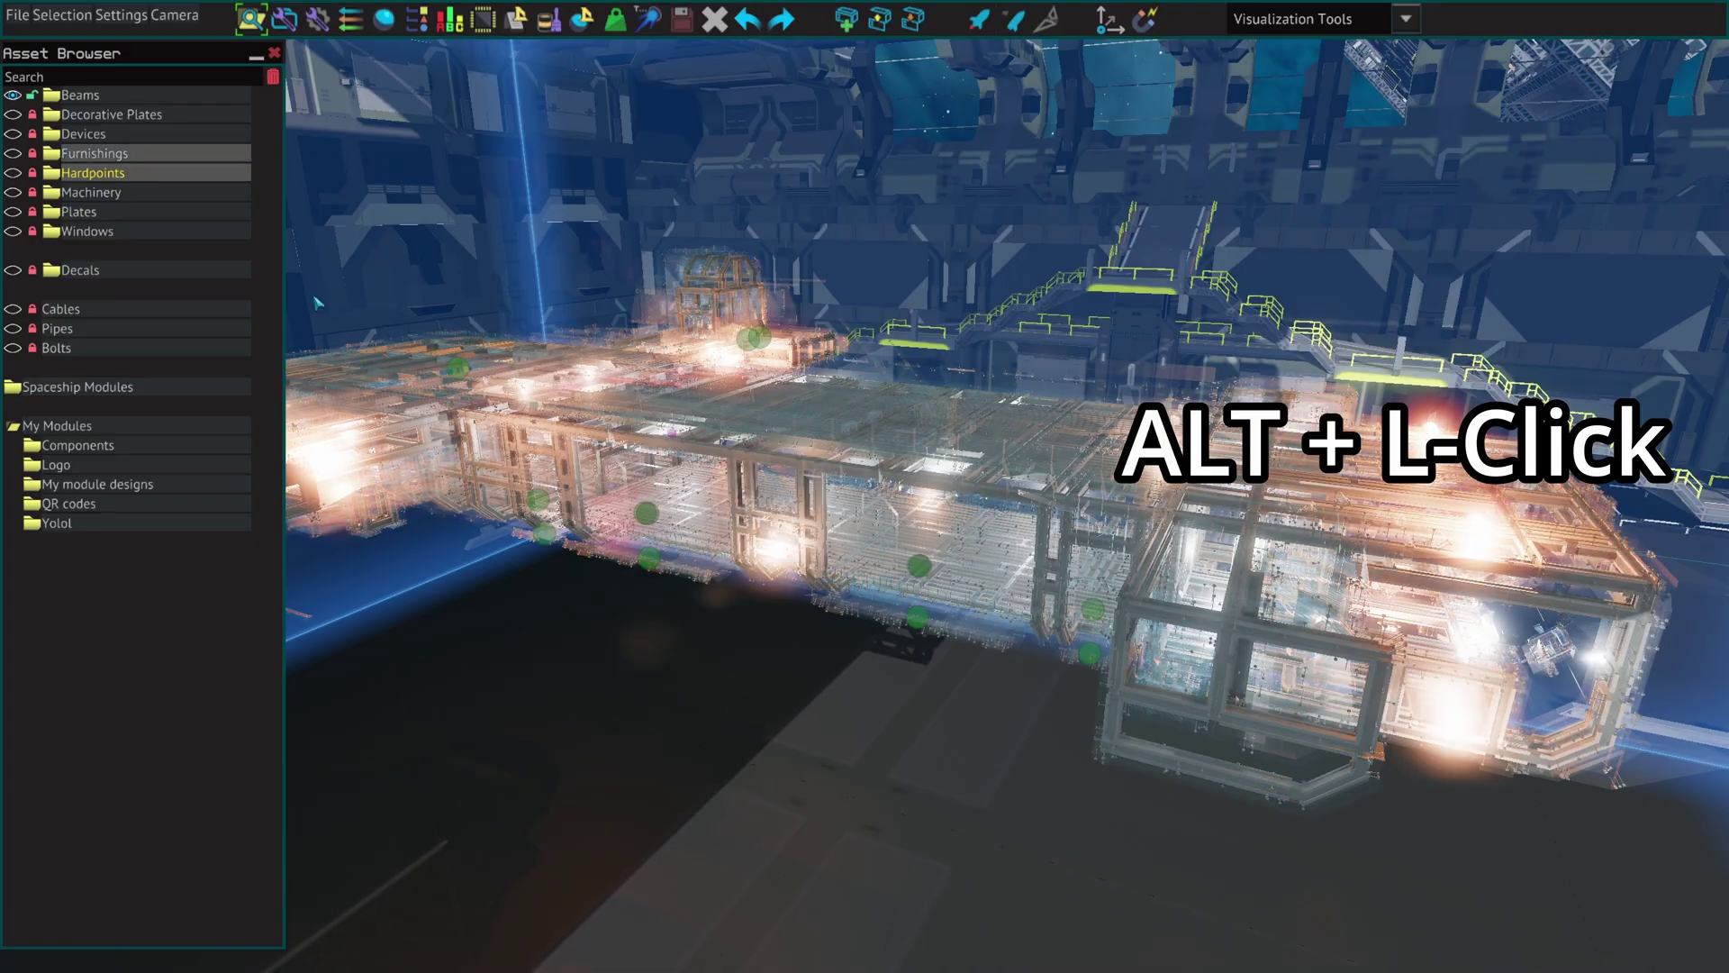
# Resize the Toolbox window so that all its tools fit in a single row.
pyautogui.press('d')
pyautogui.moveTo(852, 756); pyautogui.dragTo(852, 755, button='right')
pyautogui.press('w')
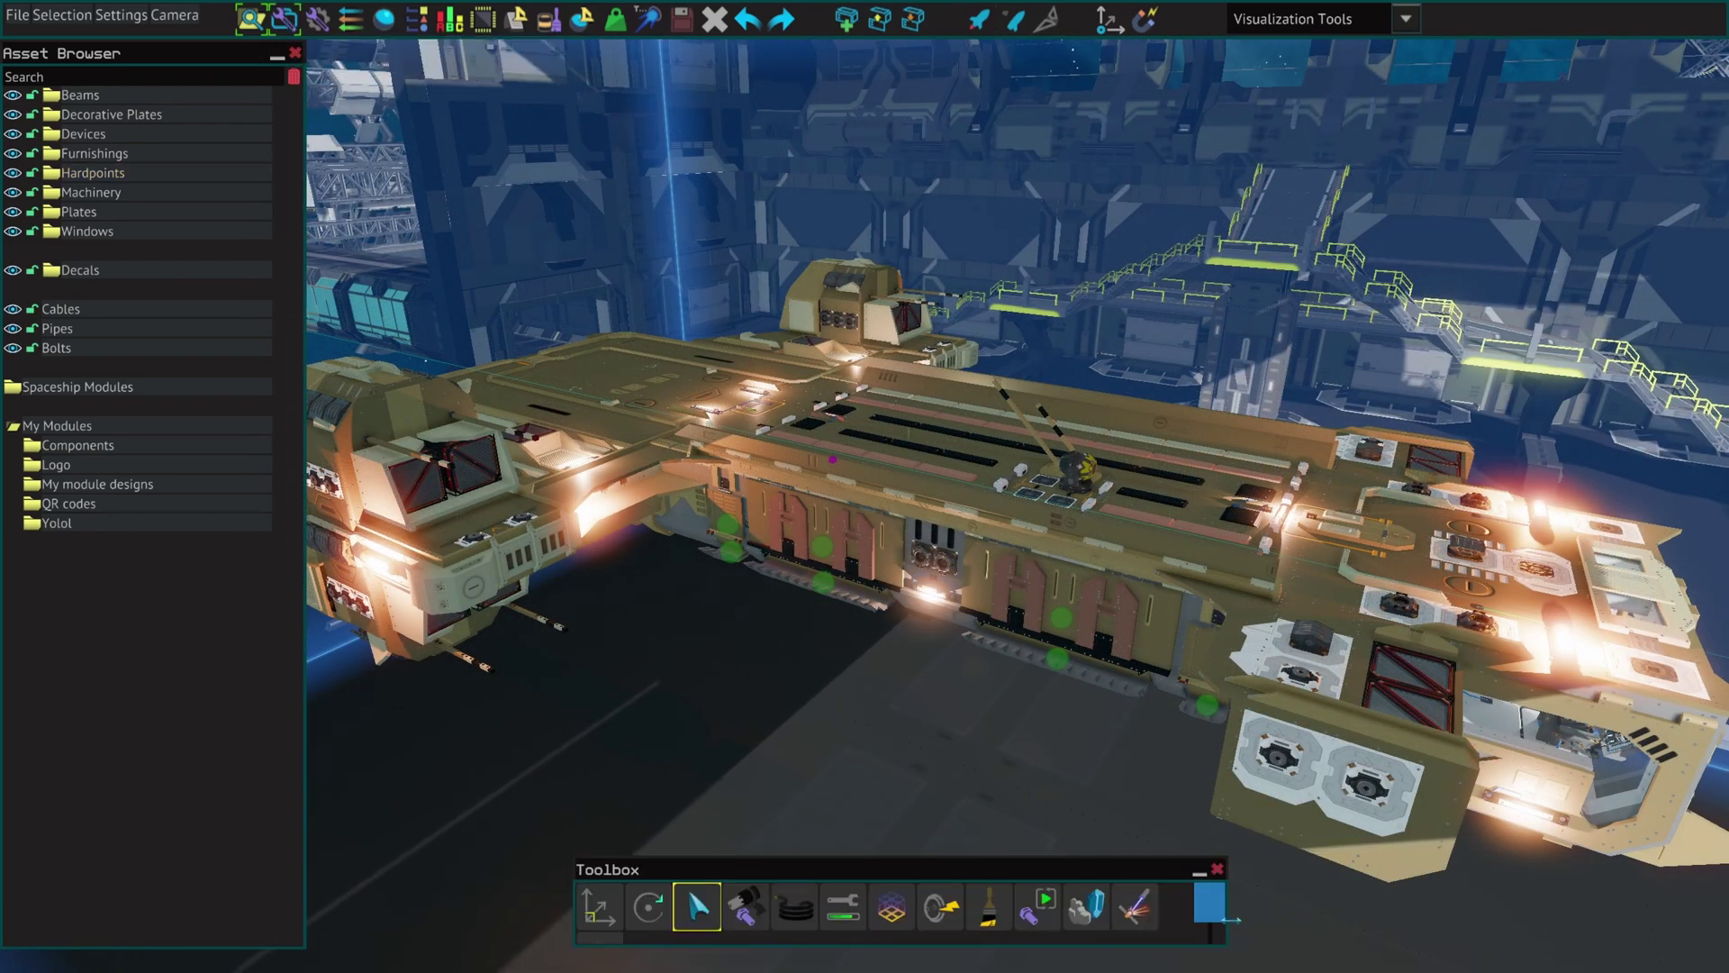
pyautogui.moveTo(1230, 903); pyautogui.dragTo(1159, 875)
pyautogui.scroll(-2, 888, 805)
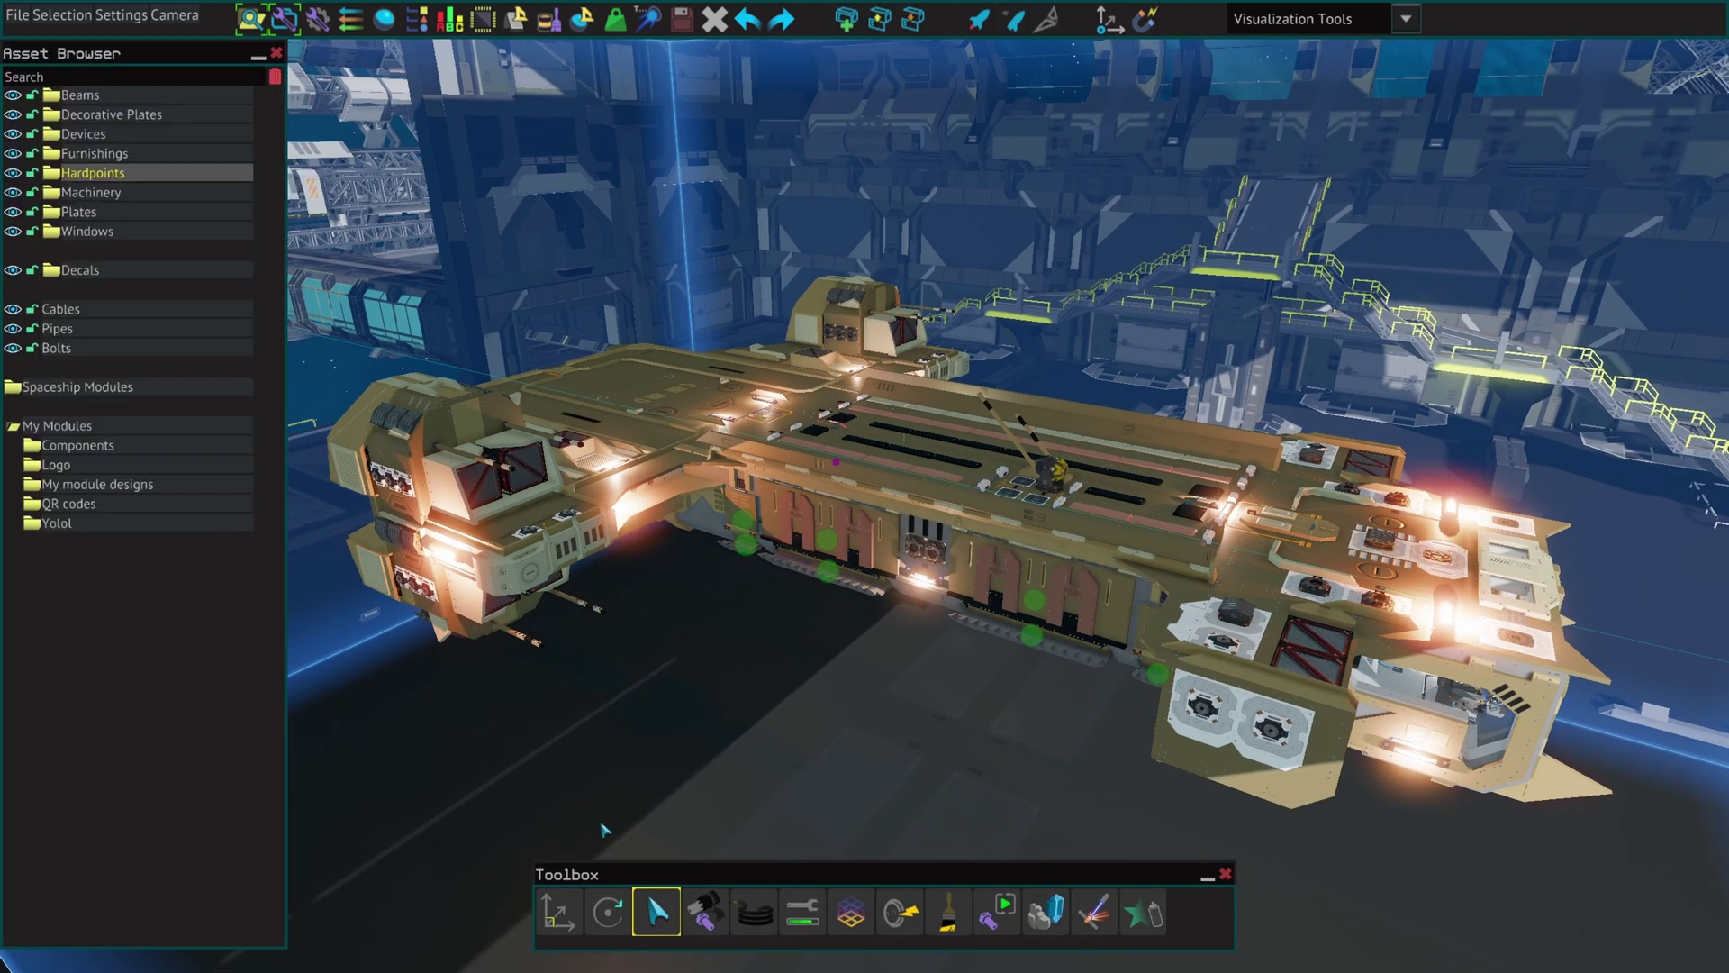
# Select a part along the ship's side, and open and enlarge the Multi-User Undo System history.
pyautogui.scroll(2, 828, 659)
pyautogui.moveTo(828, 660); pyautogui.dragTo(792, 665, button='right')
pyautogui.click(842, 501)
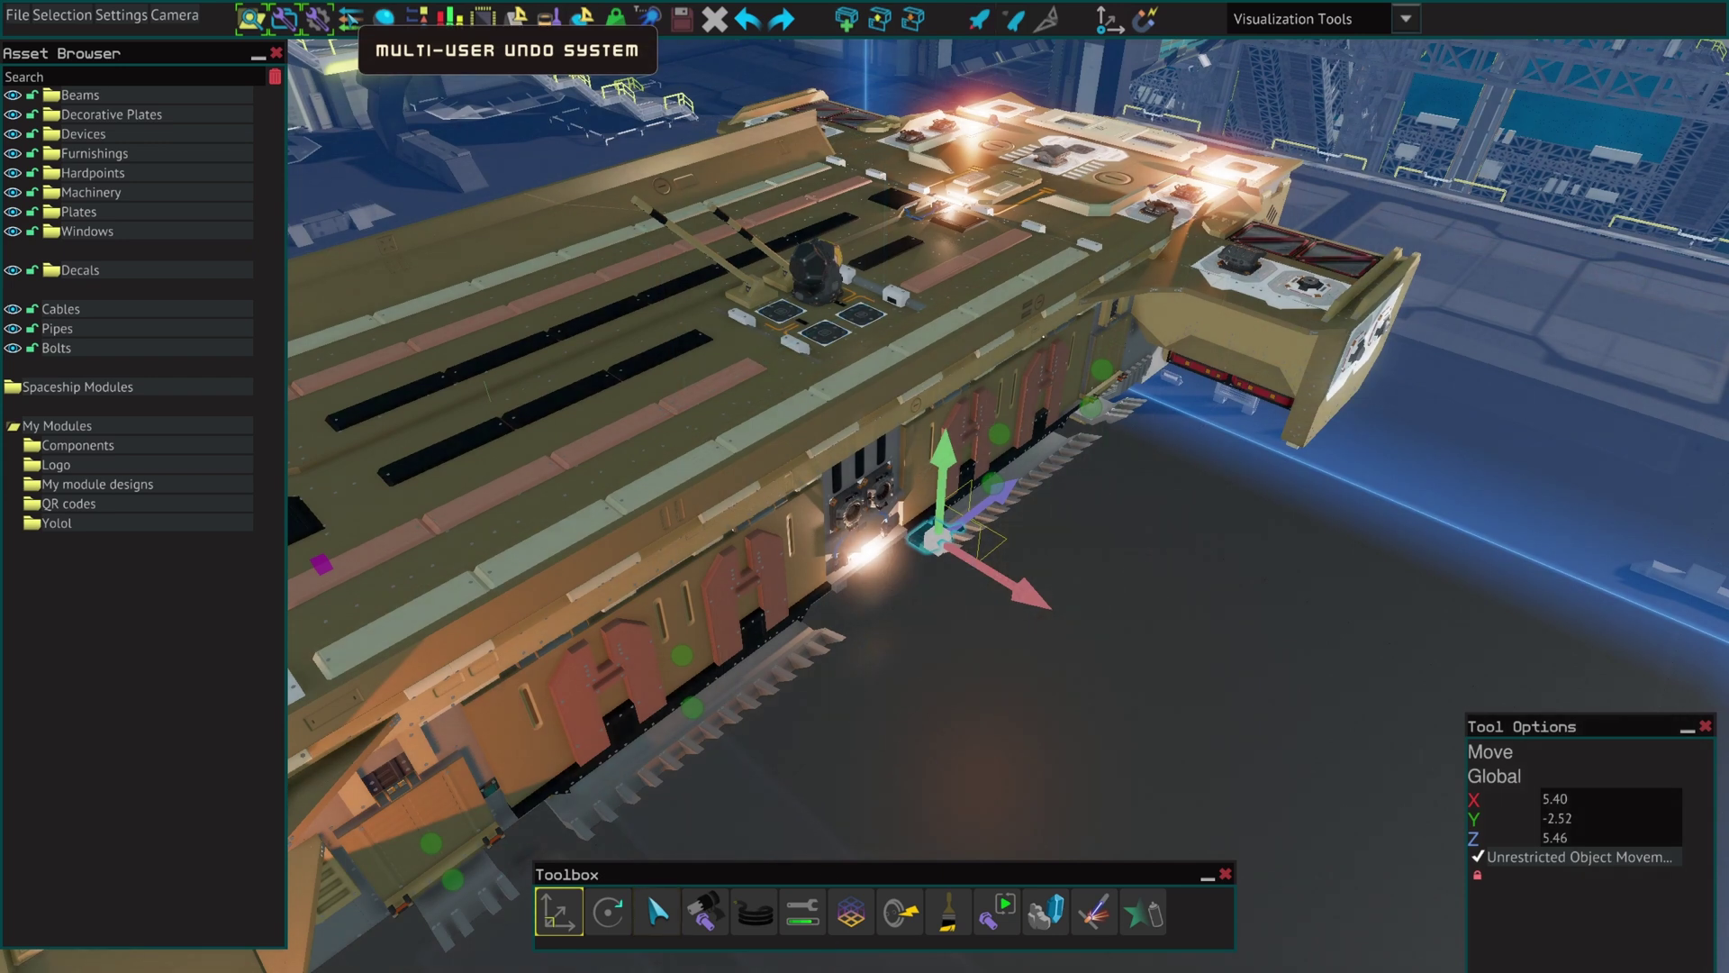
pyautogui.click(349, 16)
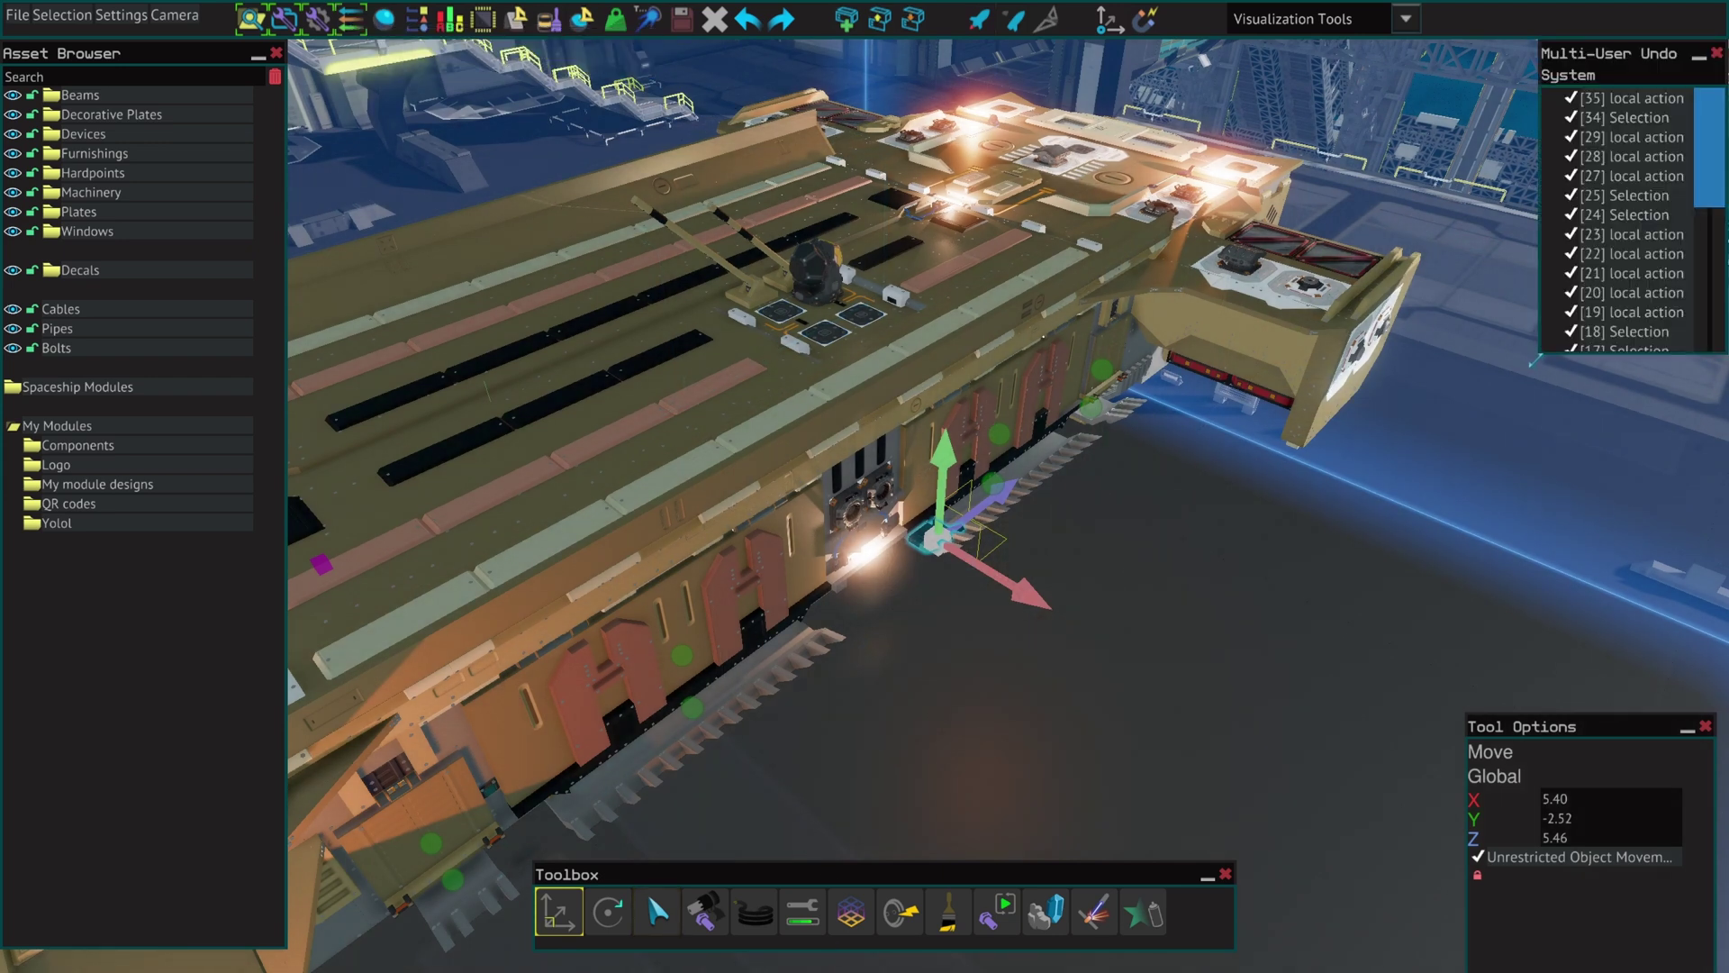
pyautogui.moveTo(1530, 357); pyautogui.dragTo(1230, 651)
# Select several parts on the ship's side and deck one after another to record selections in the undo history.
pyautogui.click(759, 584)
pyautogui.press('w')
pyautogui.click(692, 481)
pyautogui.click(949, 357)
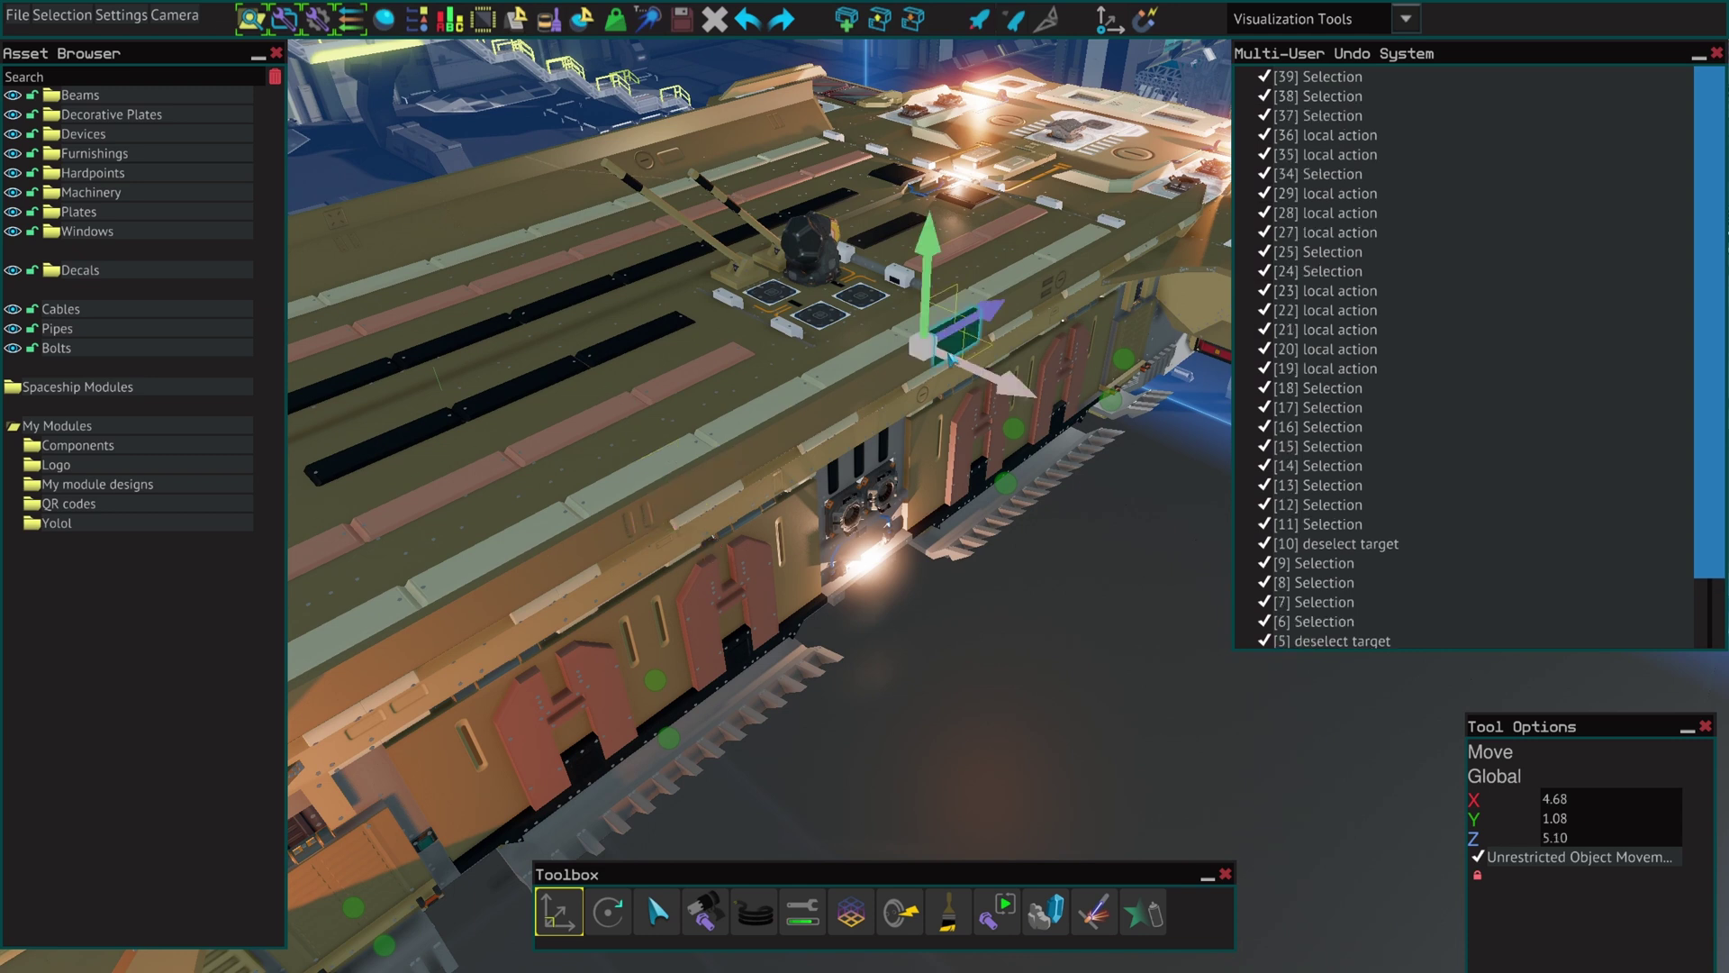
pyautogui.click(530, 303)
# Examine the details and dependencies of selection entries 15, 16 and 39, and close the undo history.
pyautogui.moveTo(1360, 468)
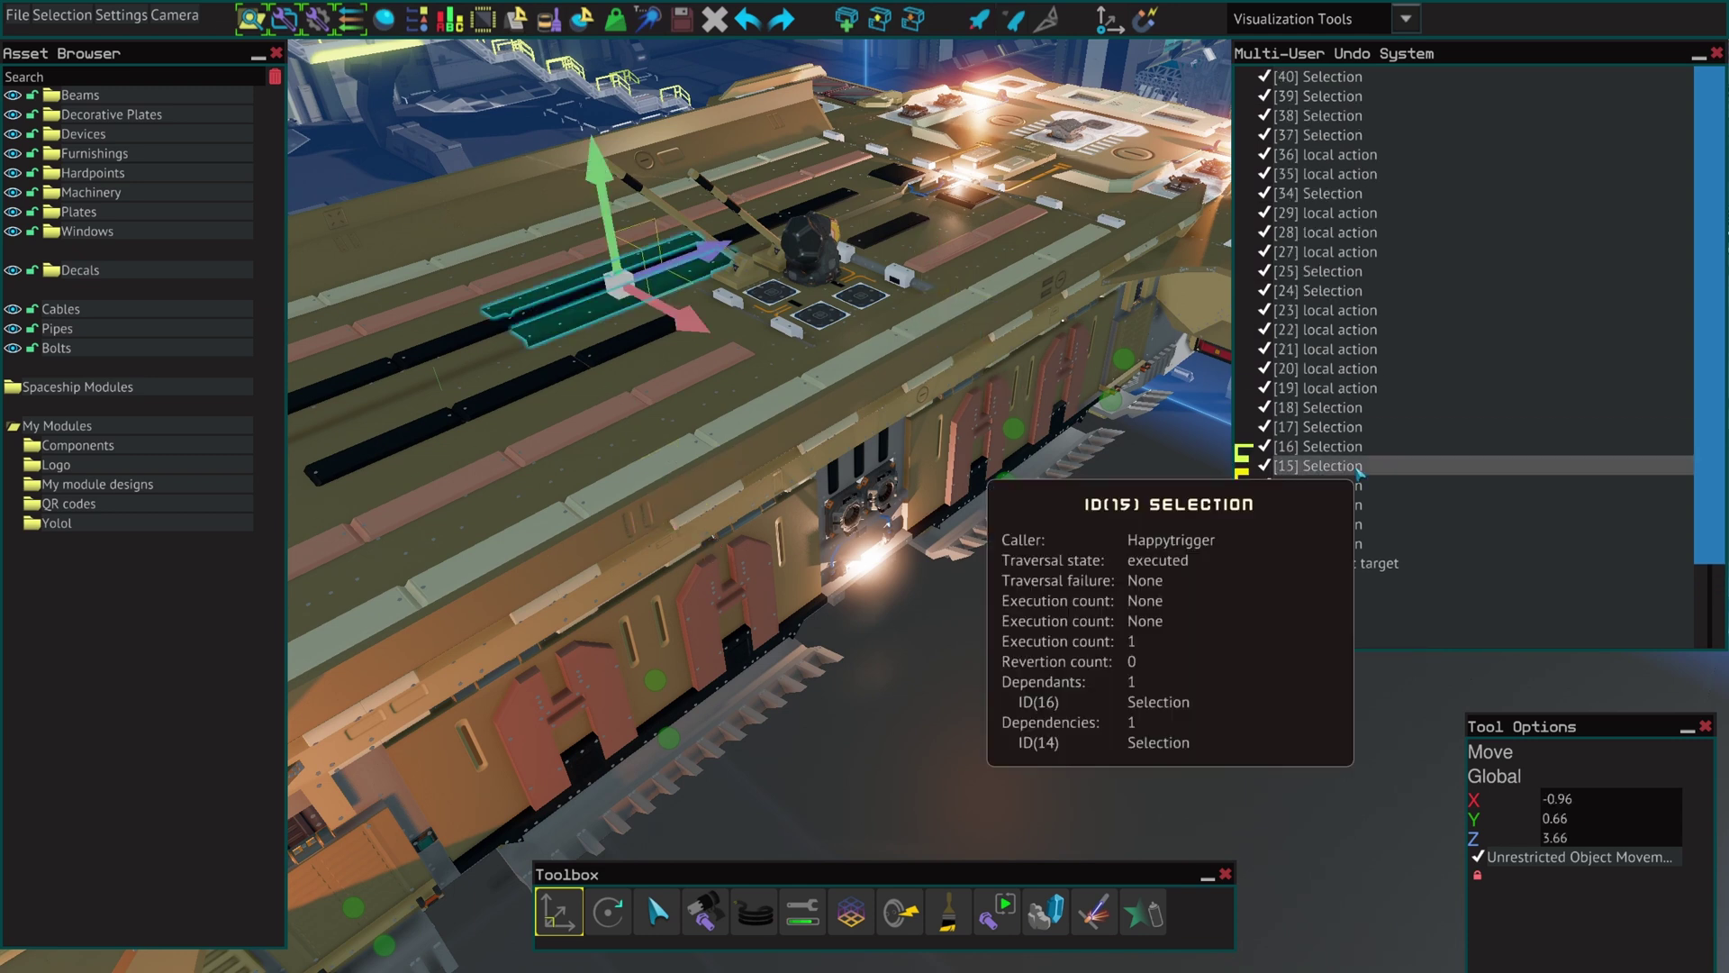
pyautogui.press('d')
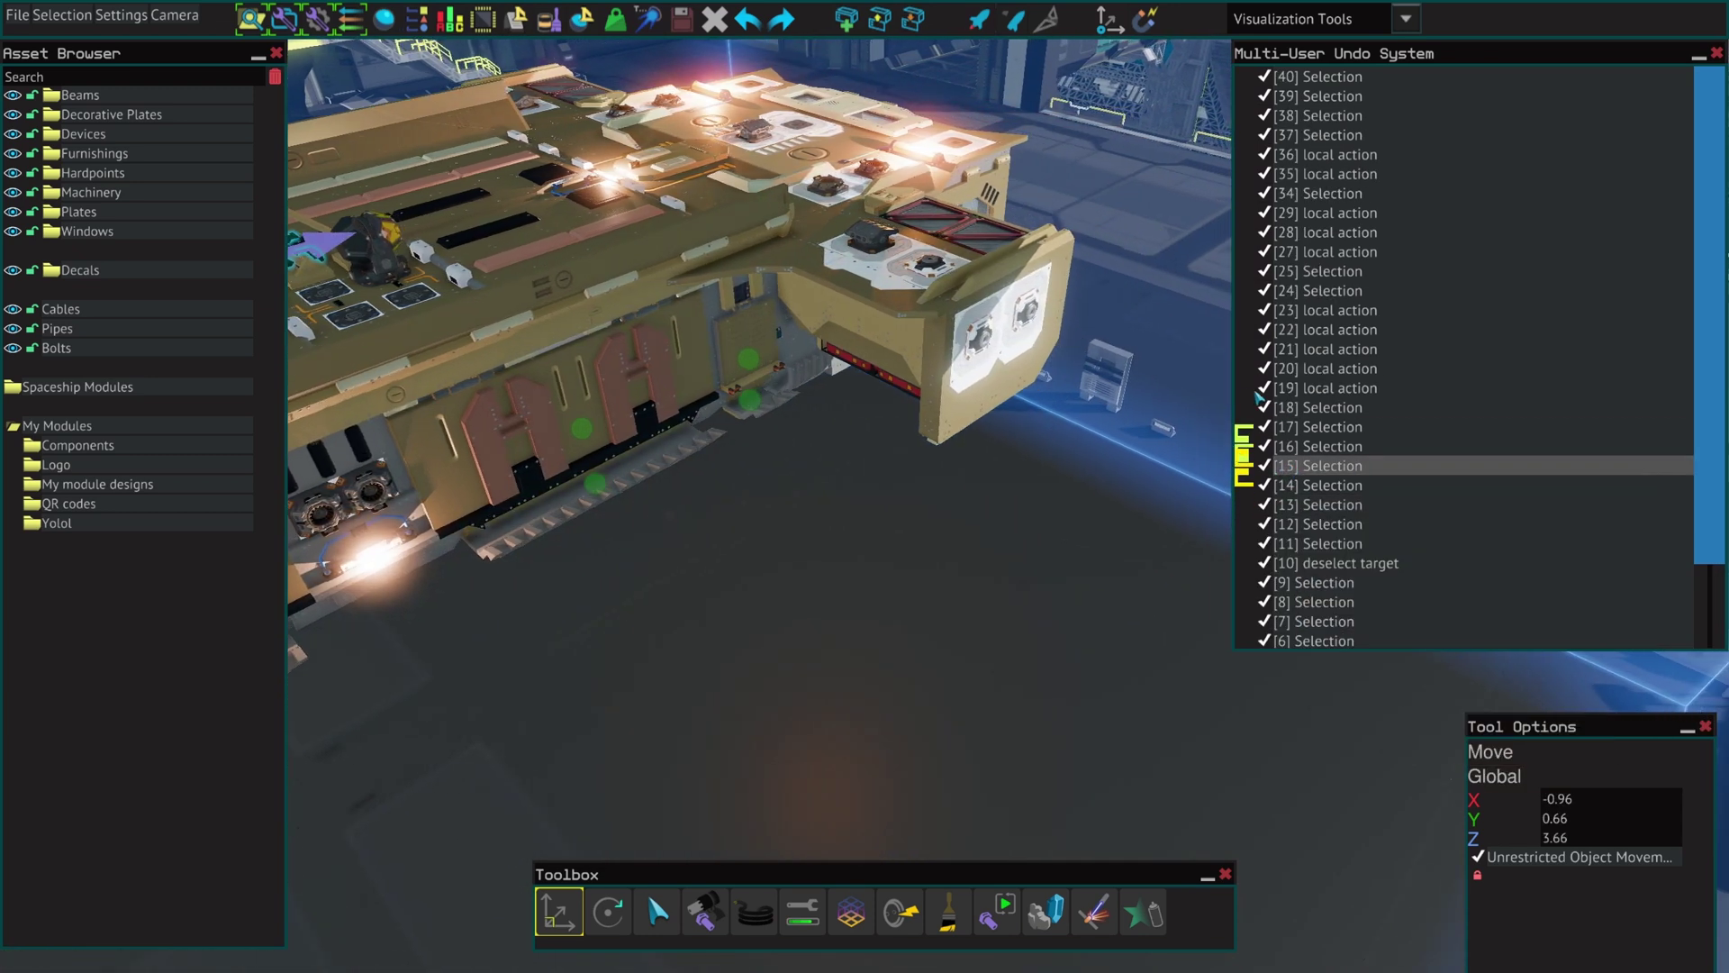
pyautogui.click(1311, 271)
pyautogui.moveTo(1373, 461)
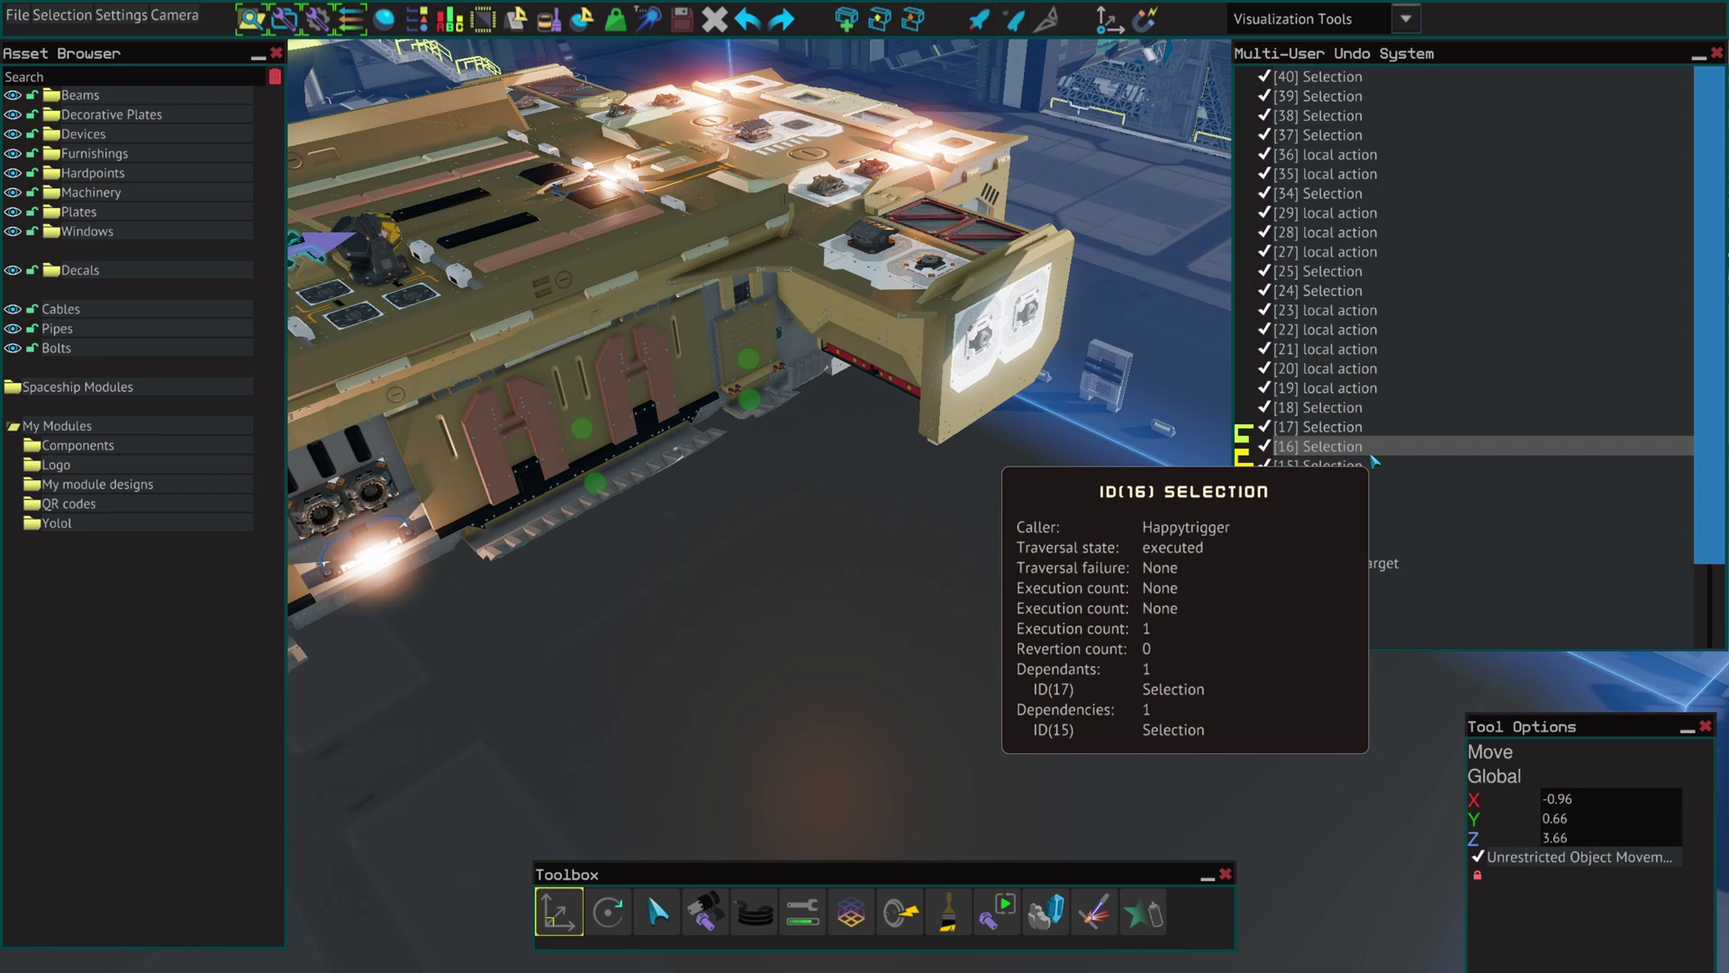
pyautogui.moveTo(1402, 113)
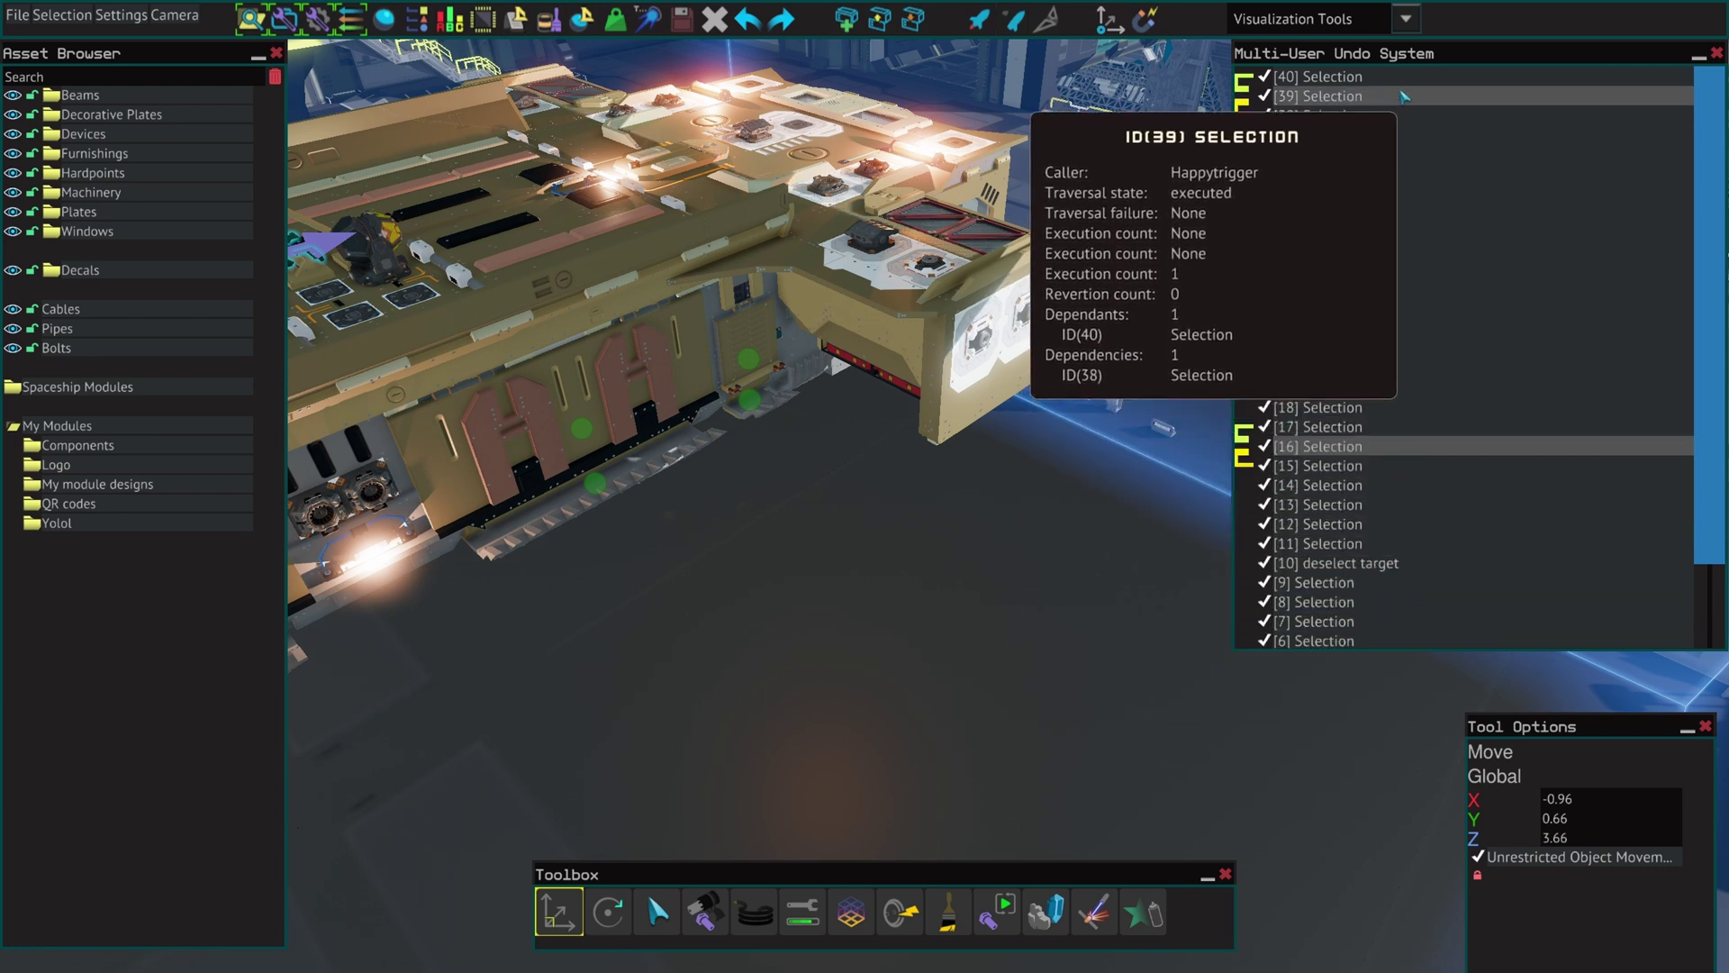
pyautogui.click(1717, 54)
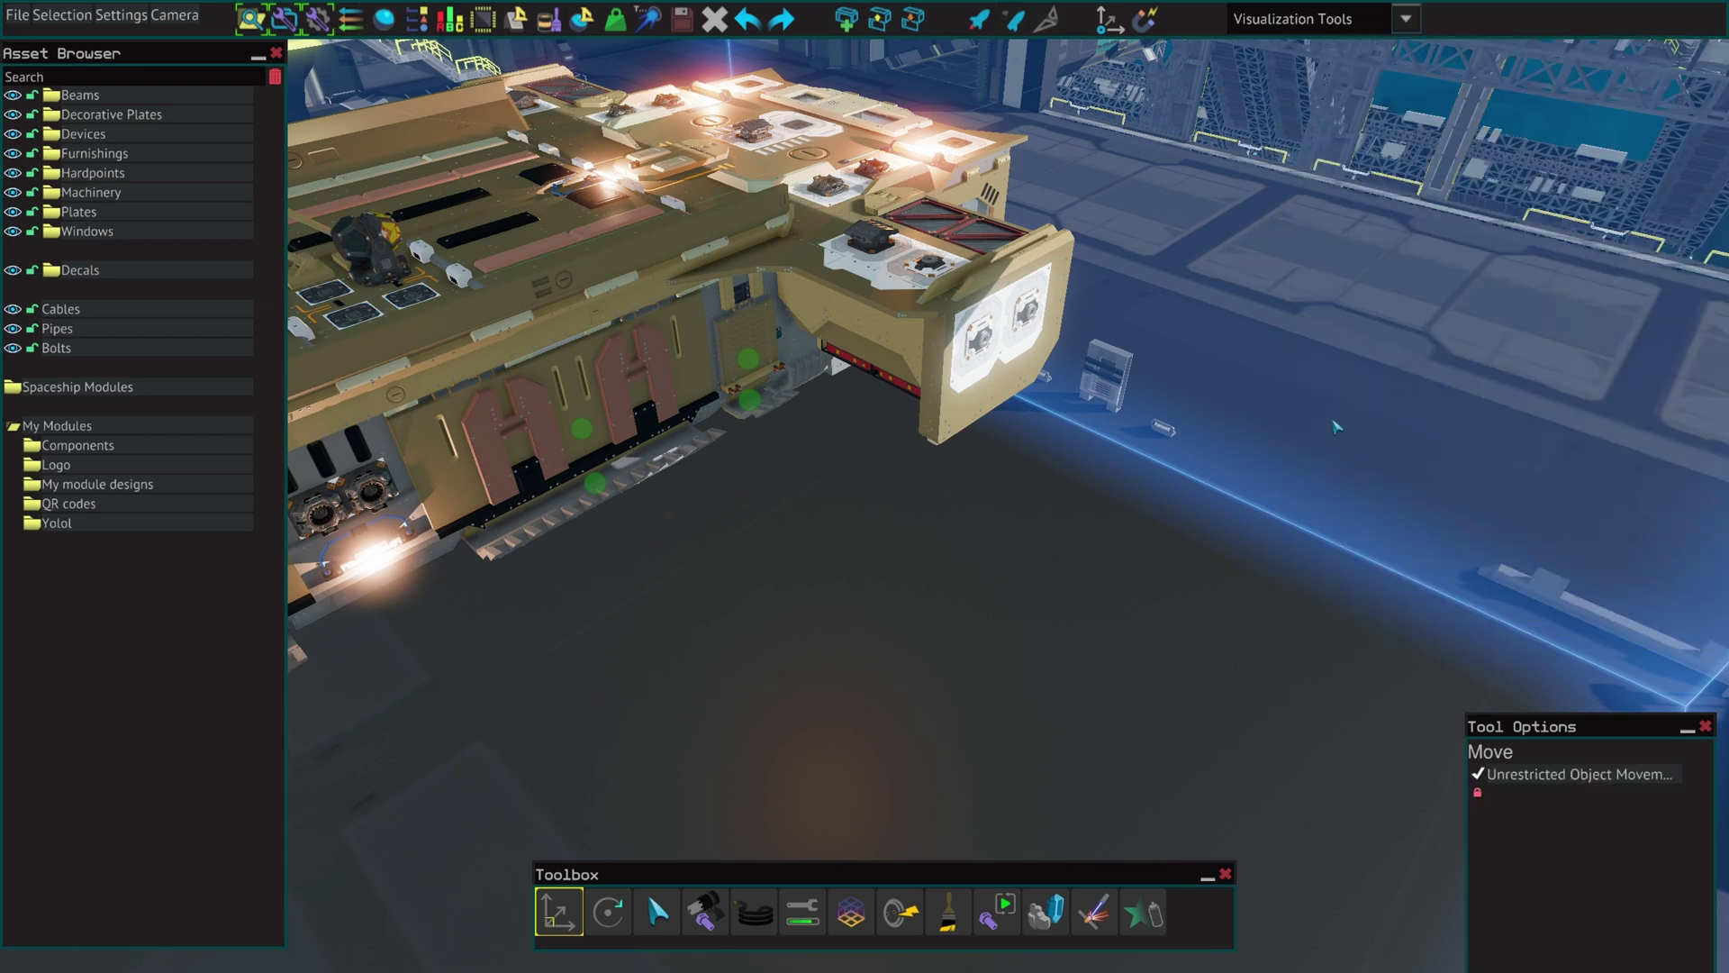
pyautogui.hotkey('ctrl', 'w')
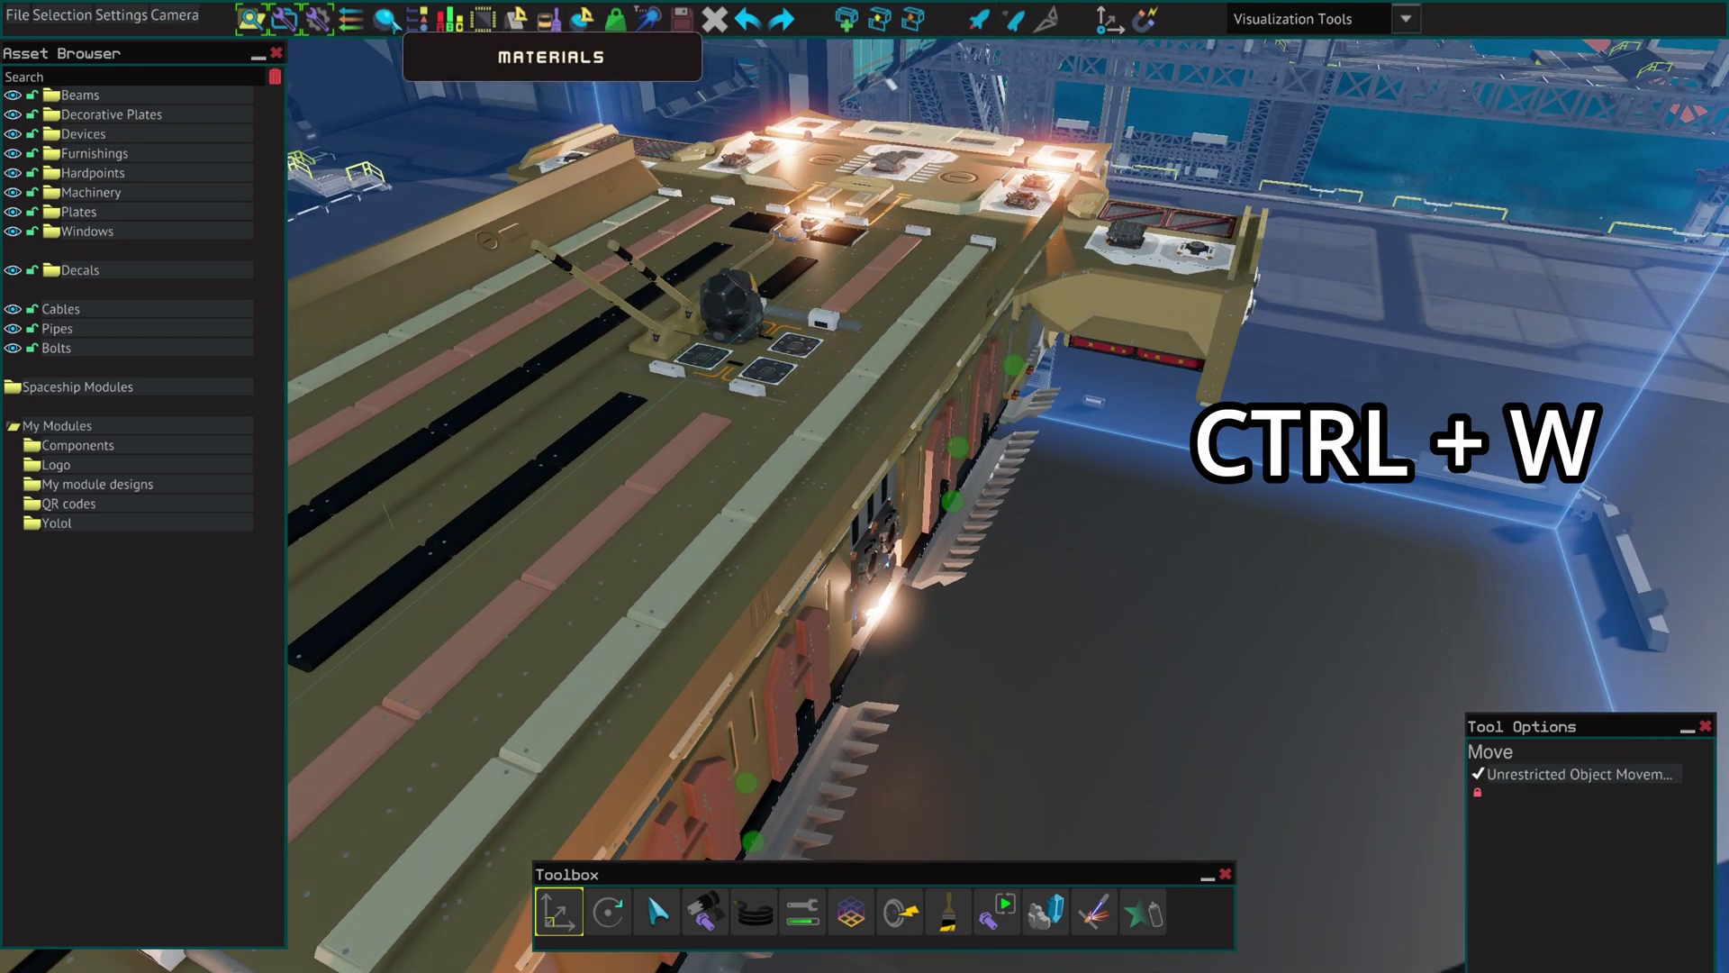
# Open the Materials window, place it directly above Tool Options and widen it.
pyautogui.click(386, 20)
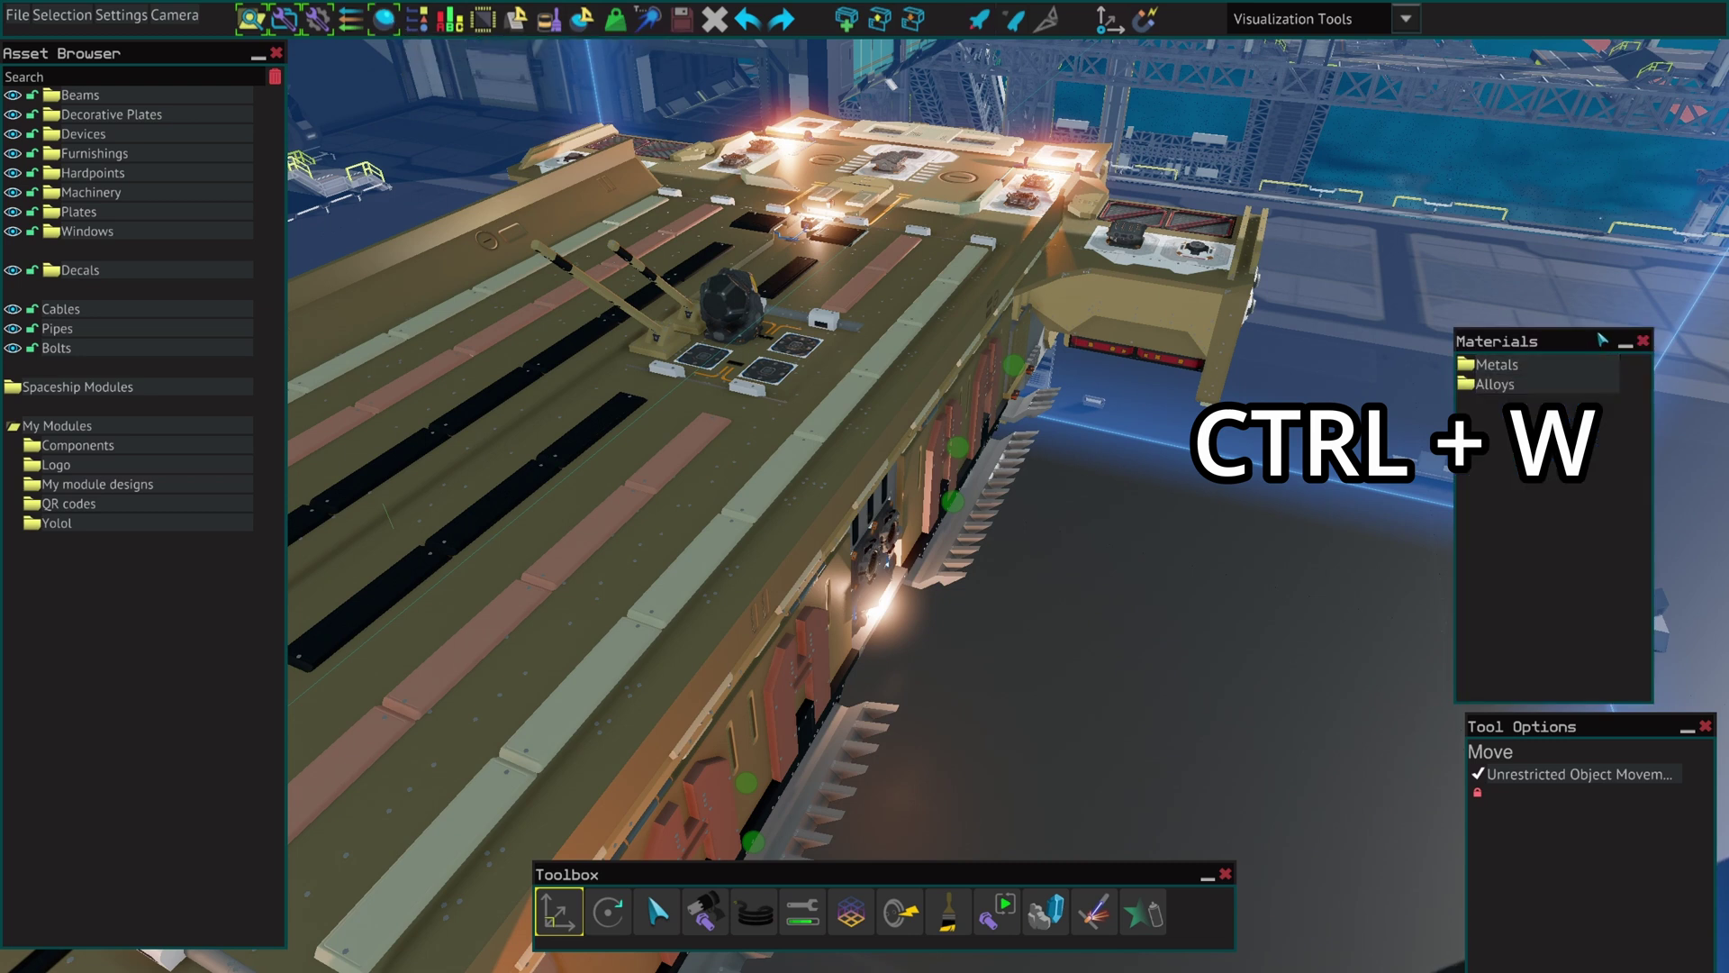
pyautogui.moveTo(1601, 331); pyautogui.dragTo(1613, 430)
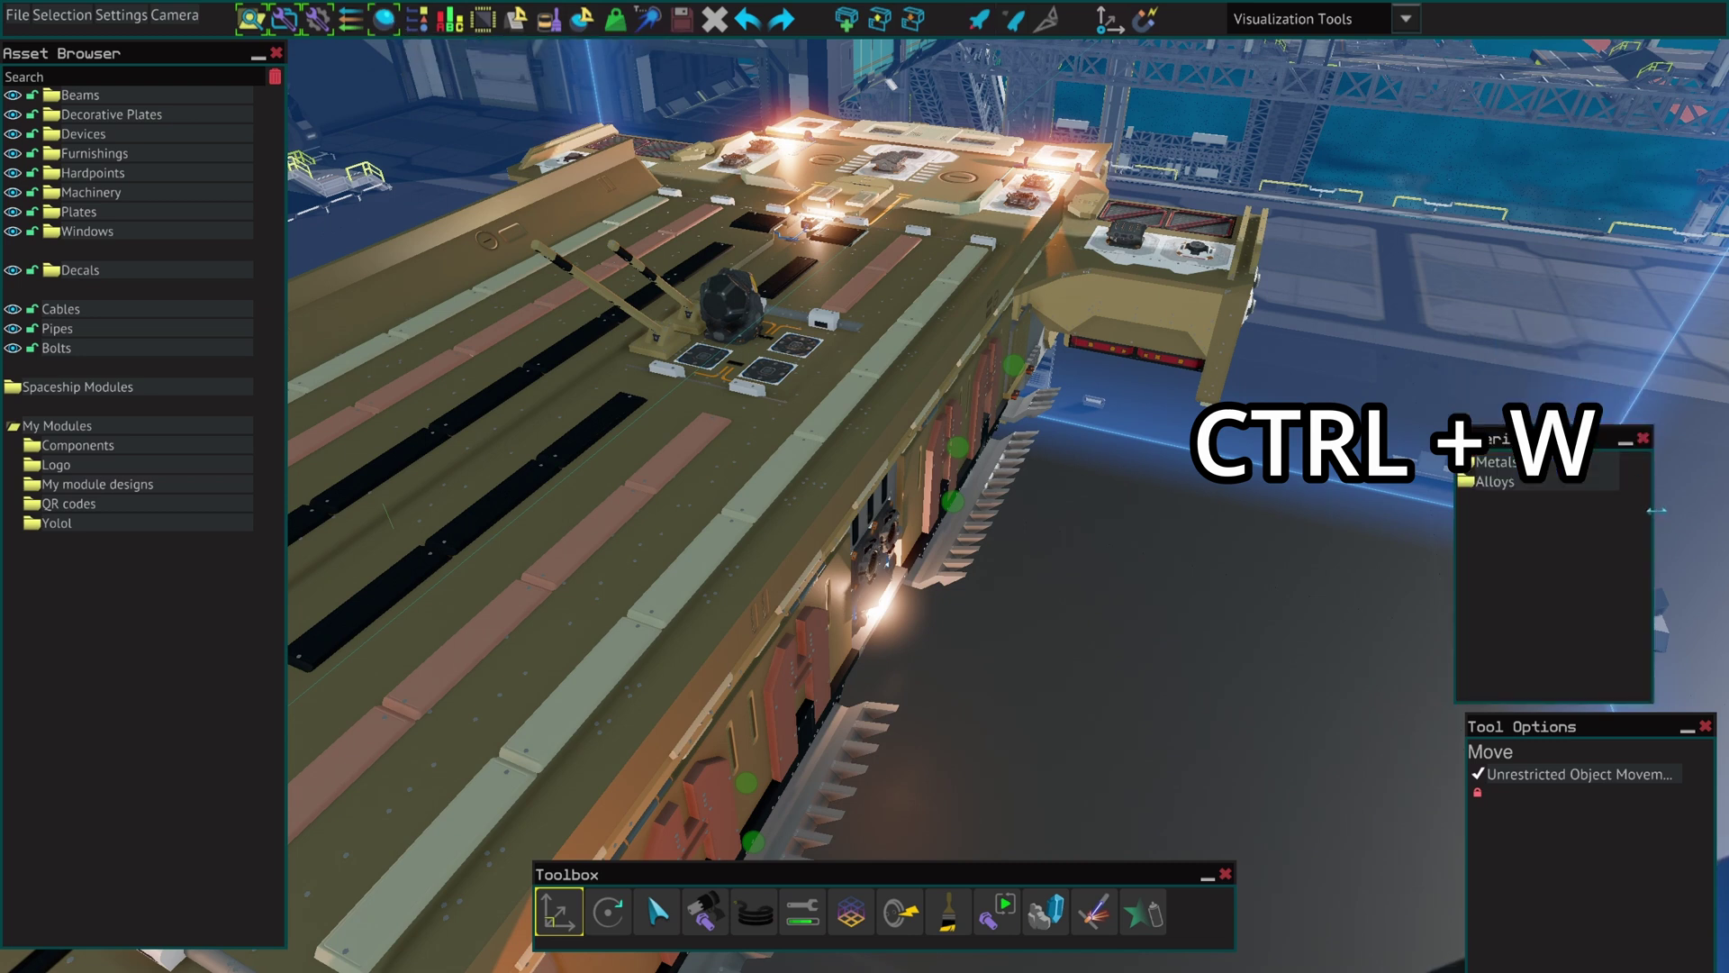
pyautogui.moveTo(1655, 510); pyautogui.dragTo(1724, 510)
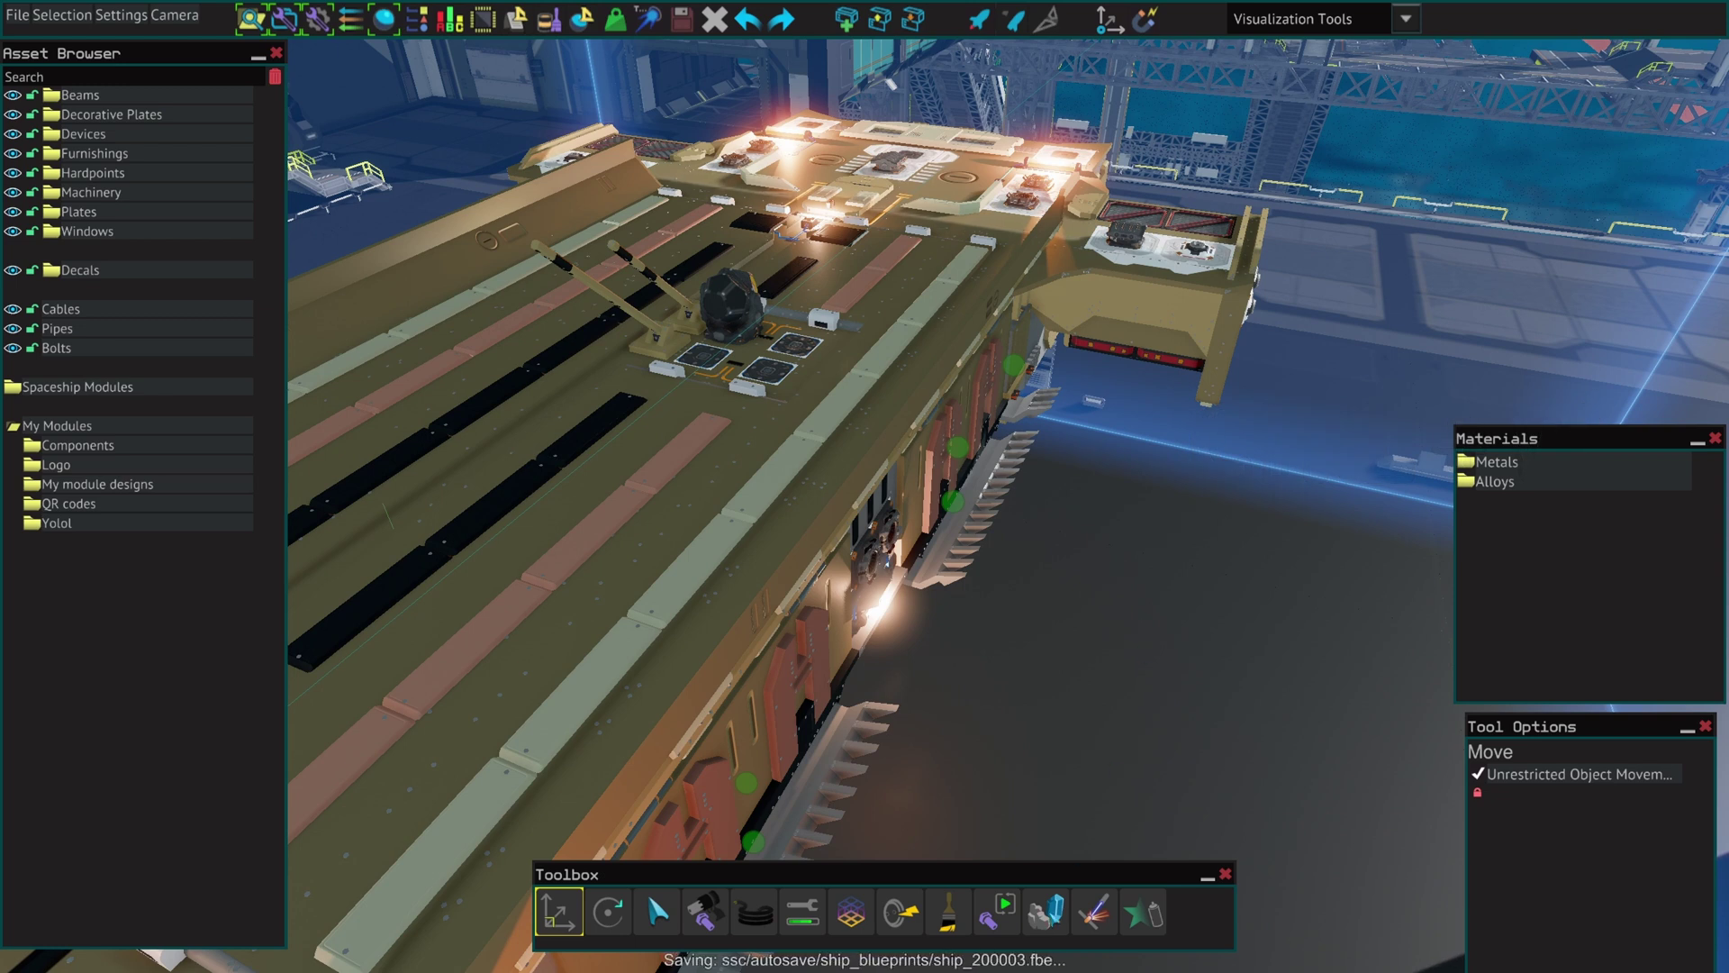
# Expand the Metals group, pick Aegisium as the material and view the ship from other angles.
pyautogui.doubleClick(1498, 462)
pyautogui.click(1529, 480)
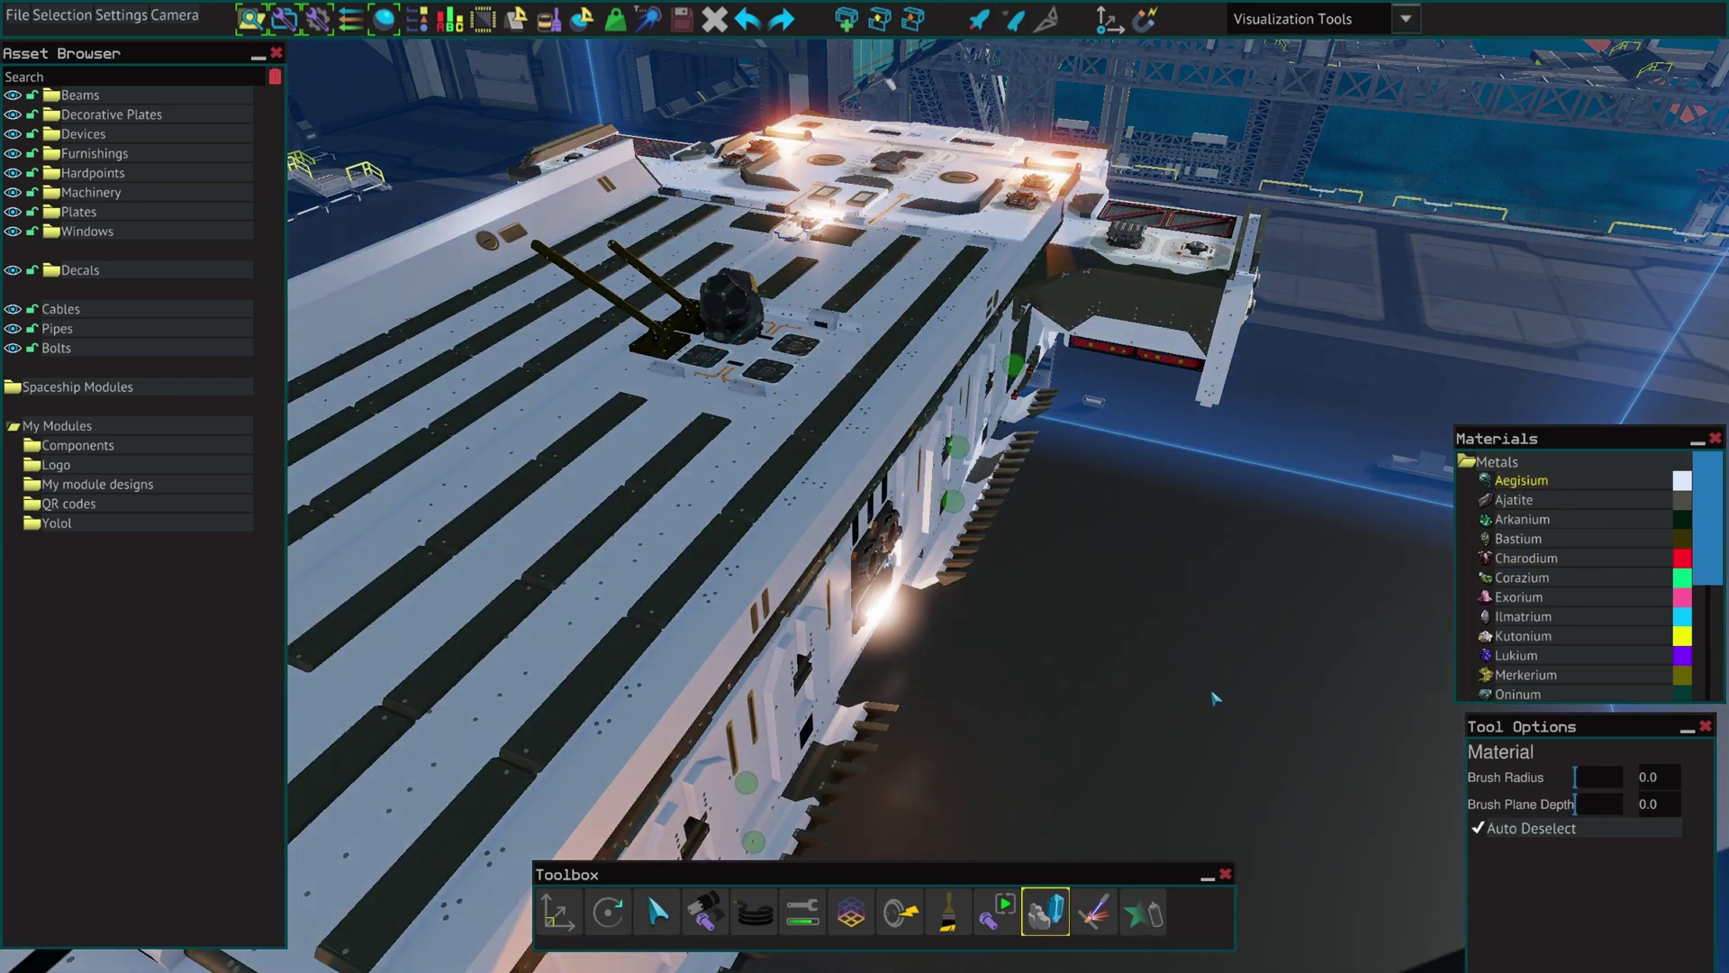
pyautogui.moveTo(1212, 677); pyautogui.dragTo(1211, 677, button='right')
pyautogui.press('w')
pyautogui.press('d')
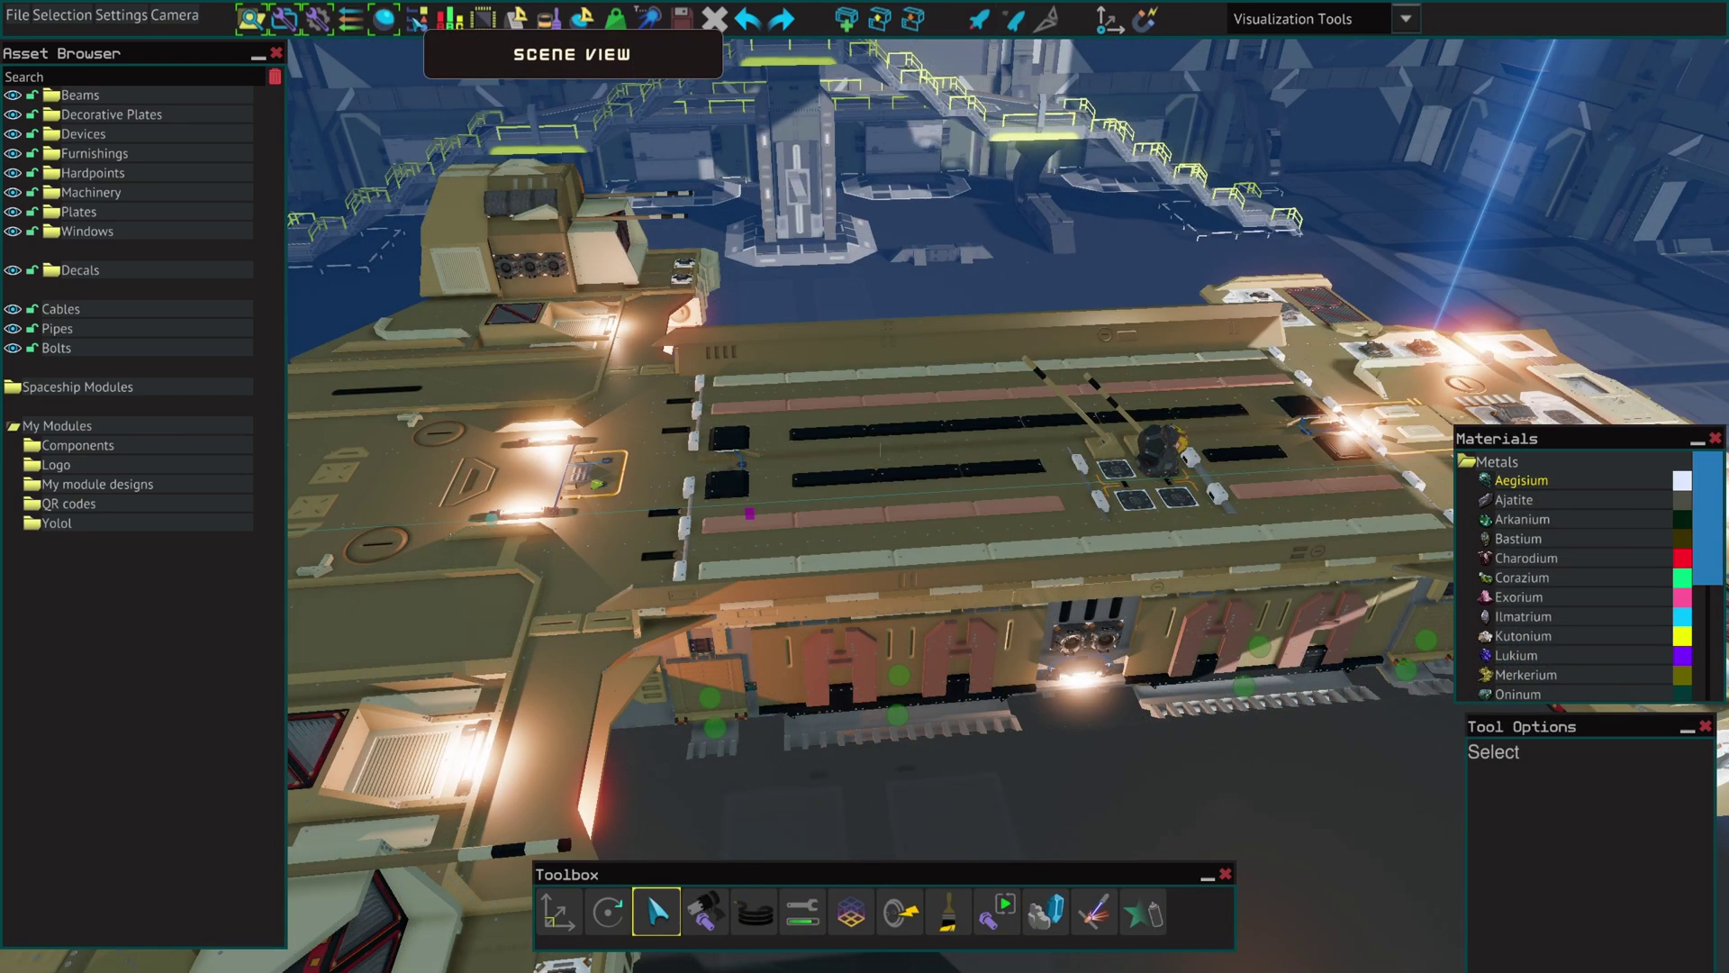
# Open the Scene View, expand a Propellant Tank Small group and select its component parts.
pyautogui.click(415, 19)
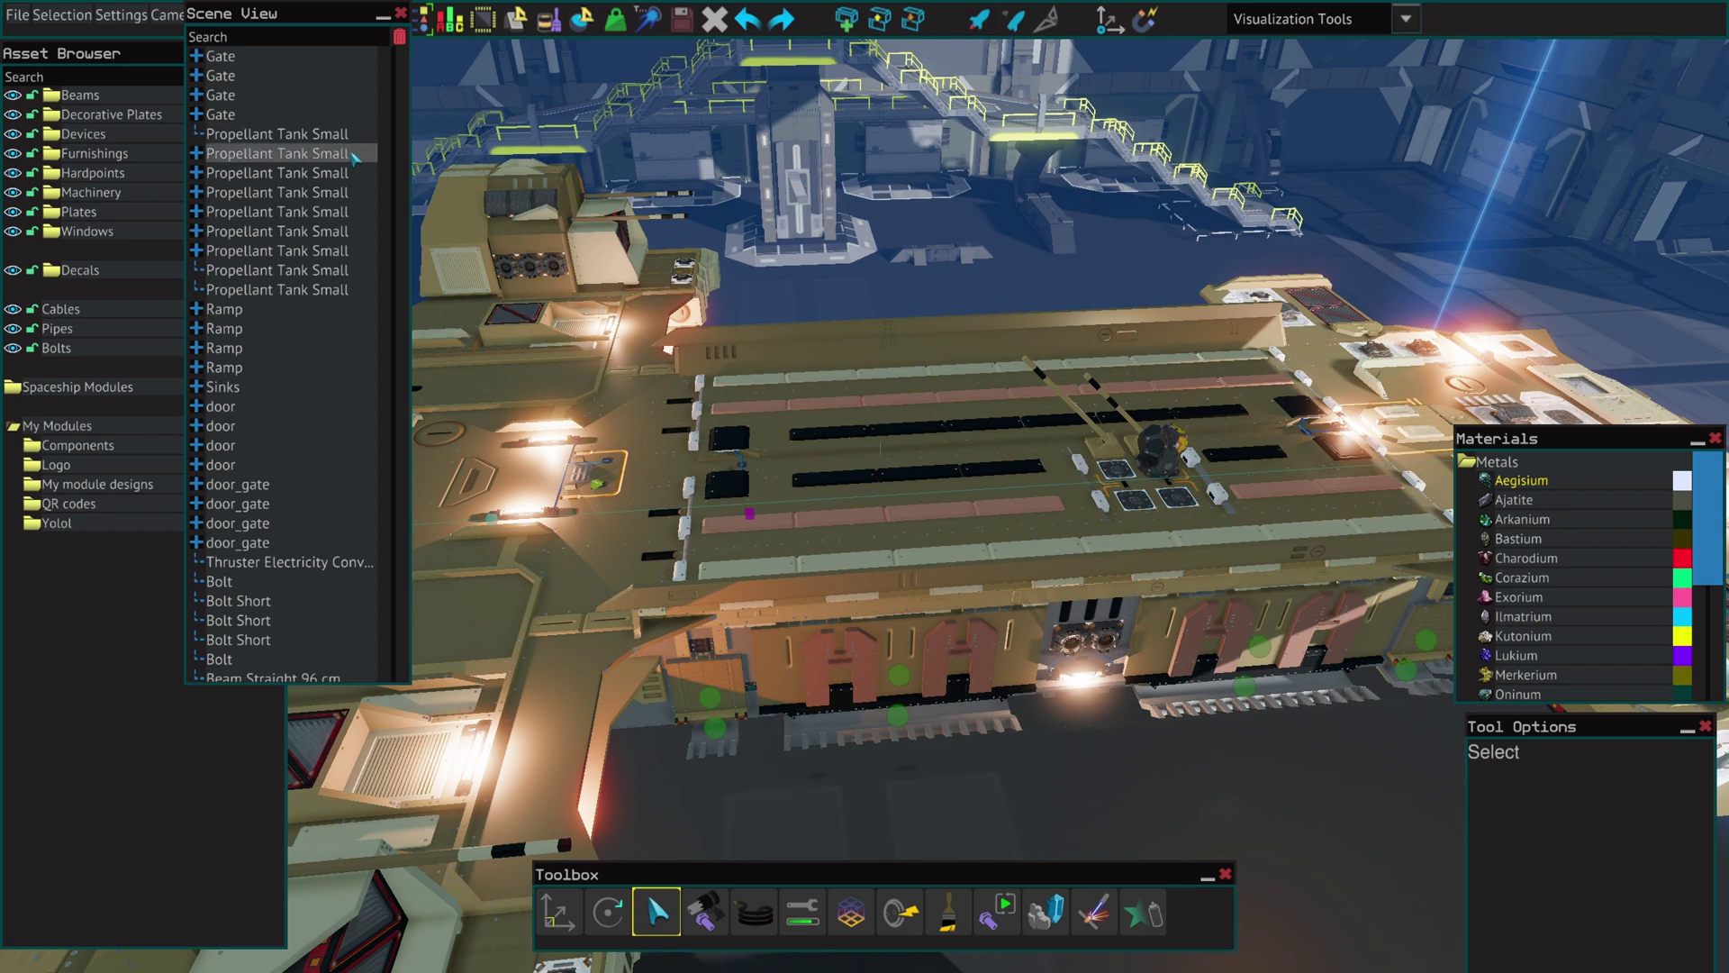
pyautogui.click(232, 159)
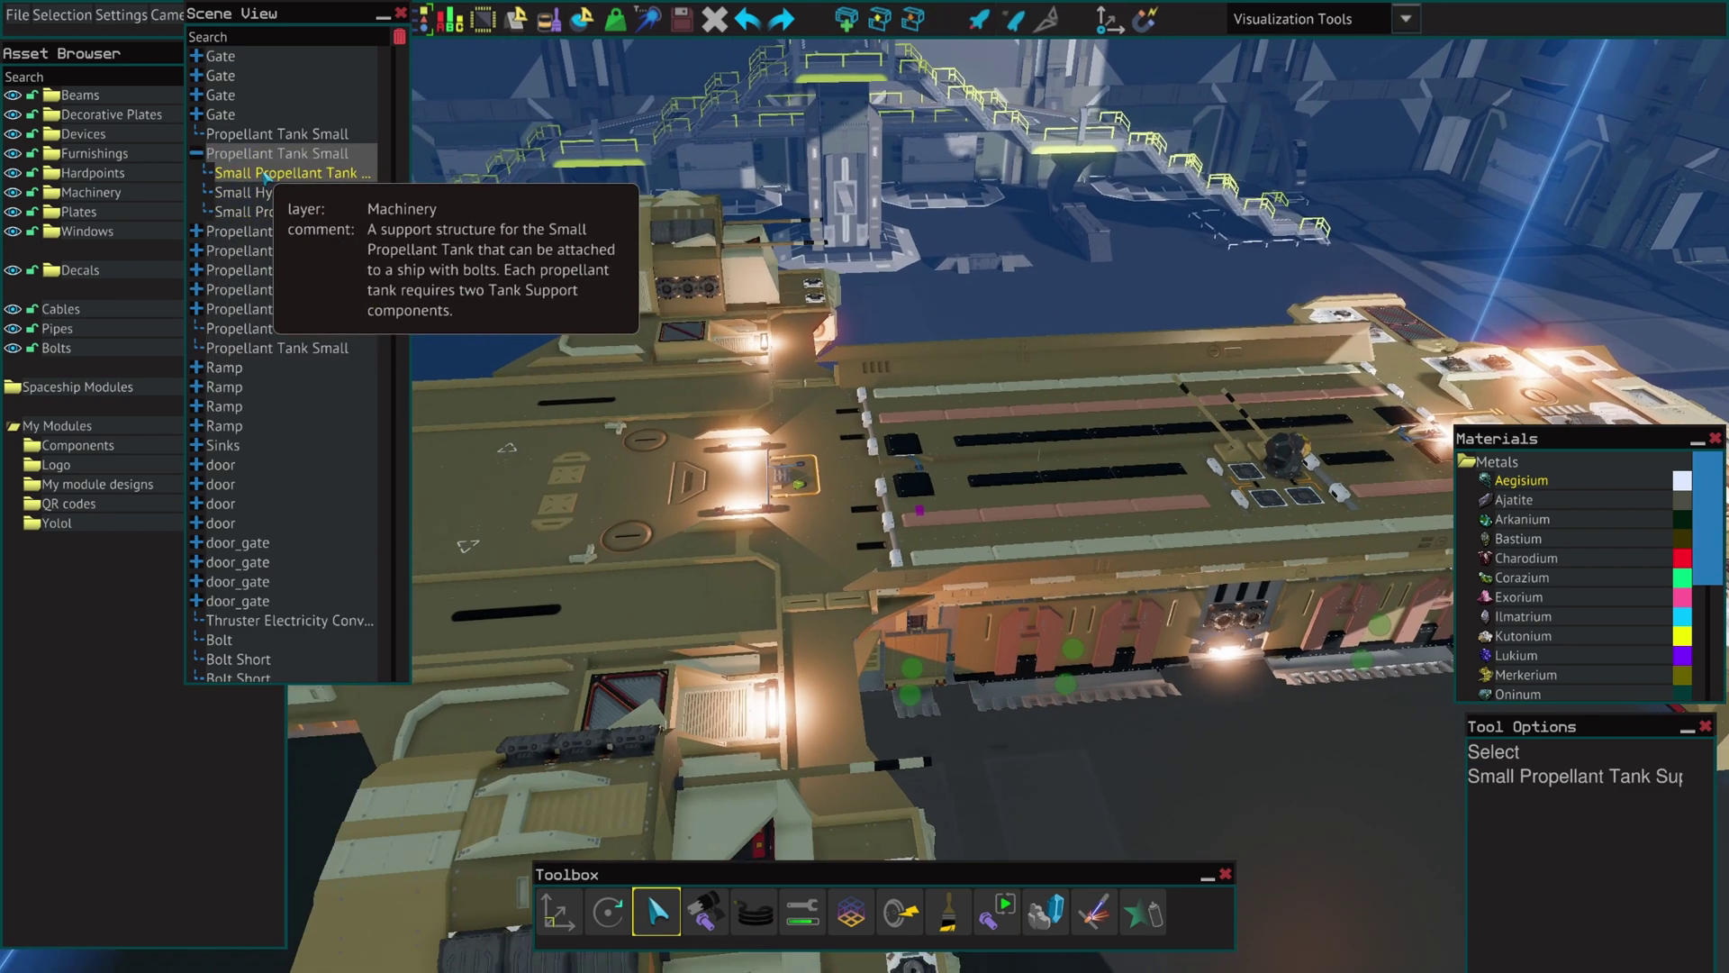
pyautogui.click(270, 213)
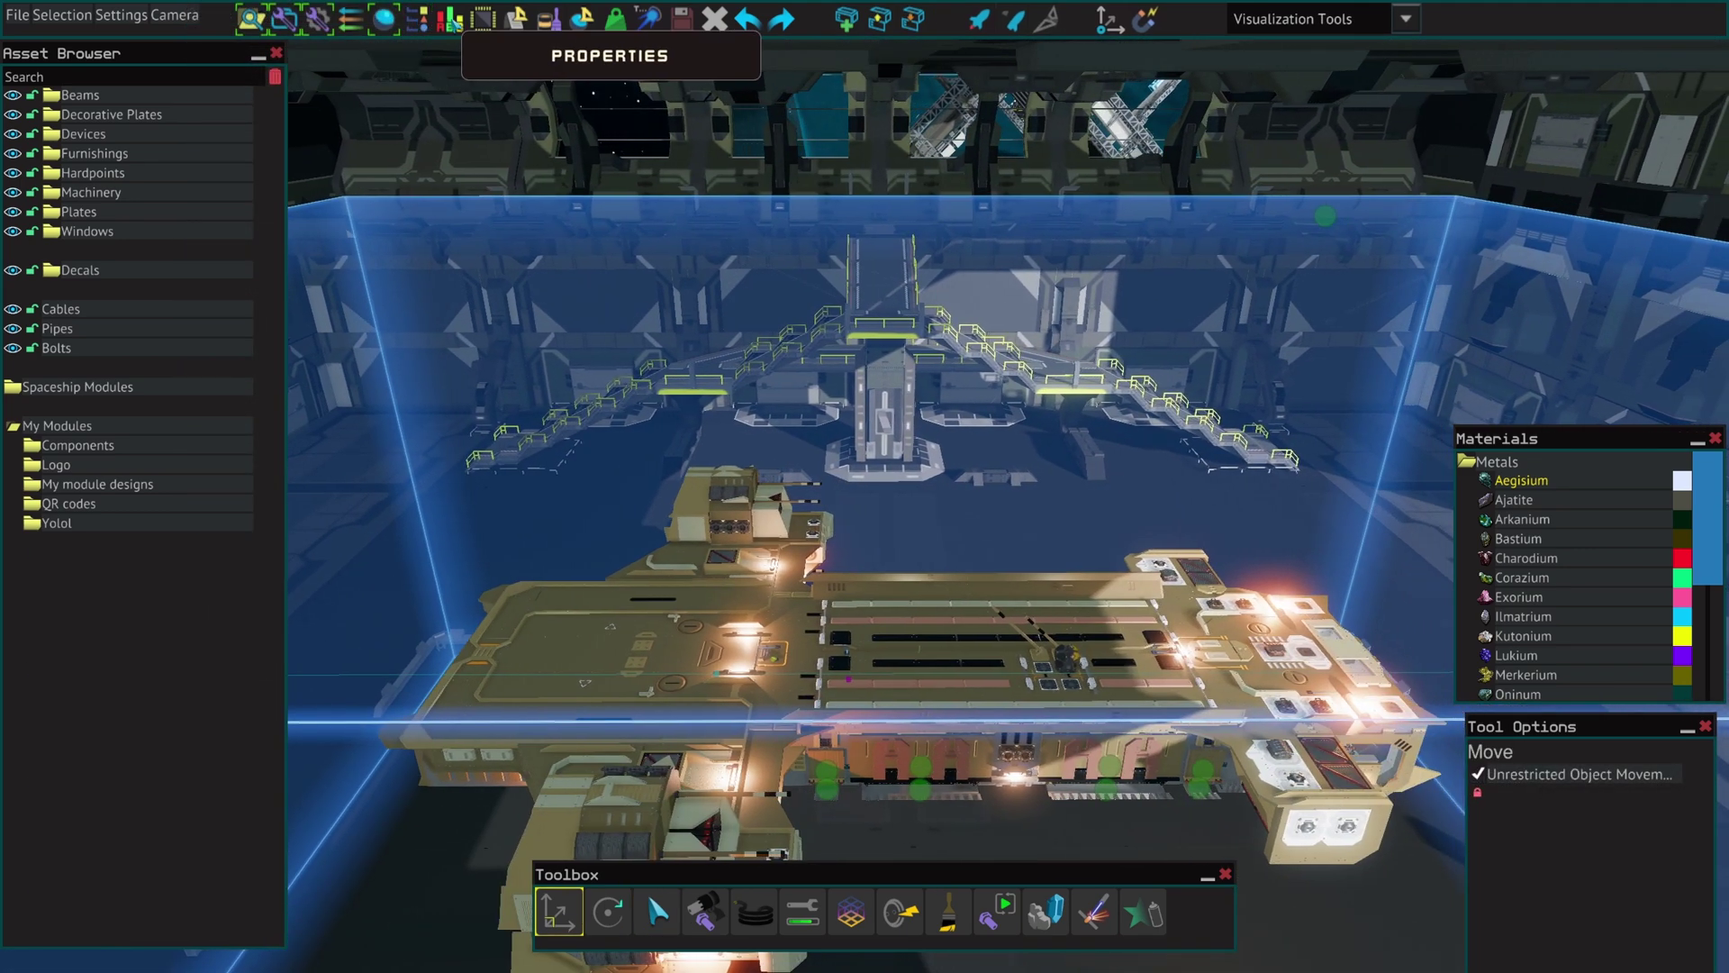
# Open and widen the Properties window above Materials, and show the properties of a curved plate along the deck edge.
pyautogui.click(446, 19)
pyautogui.moveTo(1597, 377); pyautogui.dragTo(1597, 78)
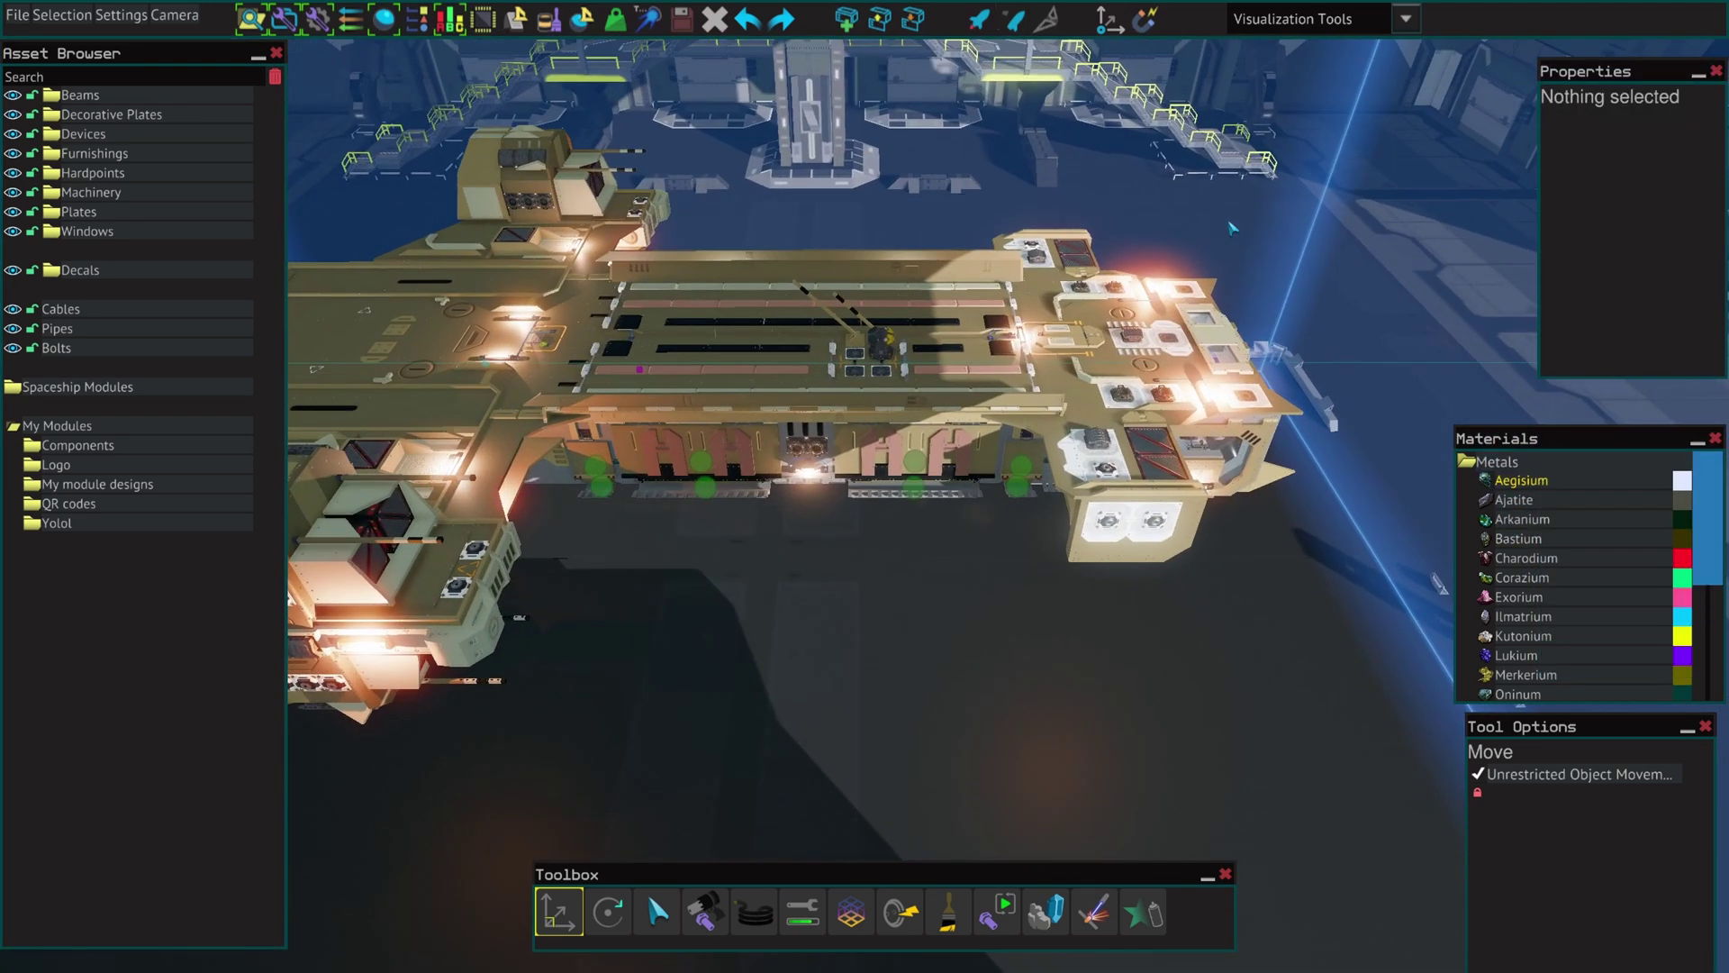
pyautogui.click(910, 387)
pyautogui.moveTo(806, 581); pyautogui.dragTo(1072, 586, button='right')
pyautogui.moveTo(1538, 245); pyautogui.dragTo(1482, 251)
pyautogui.press('s')
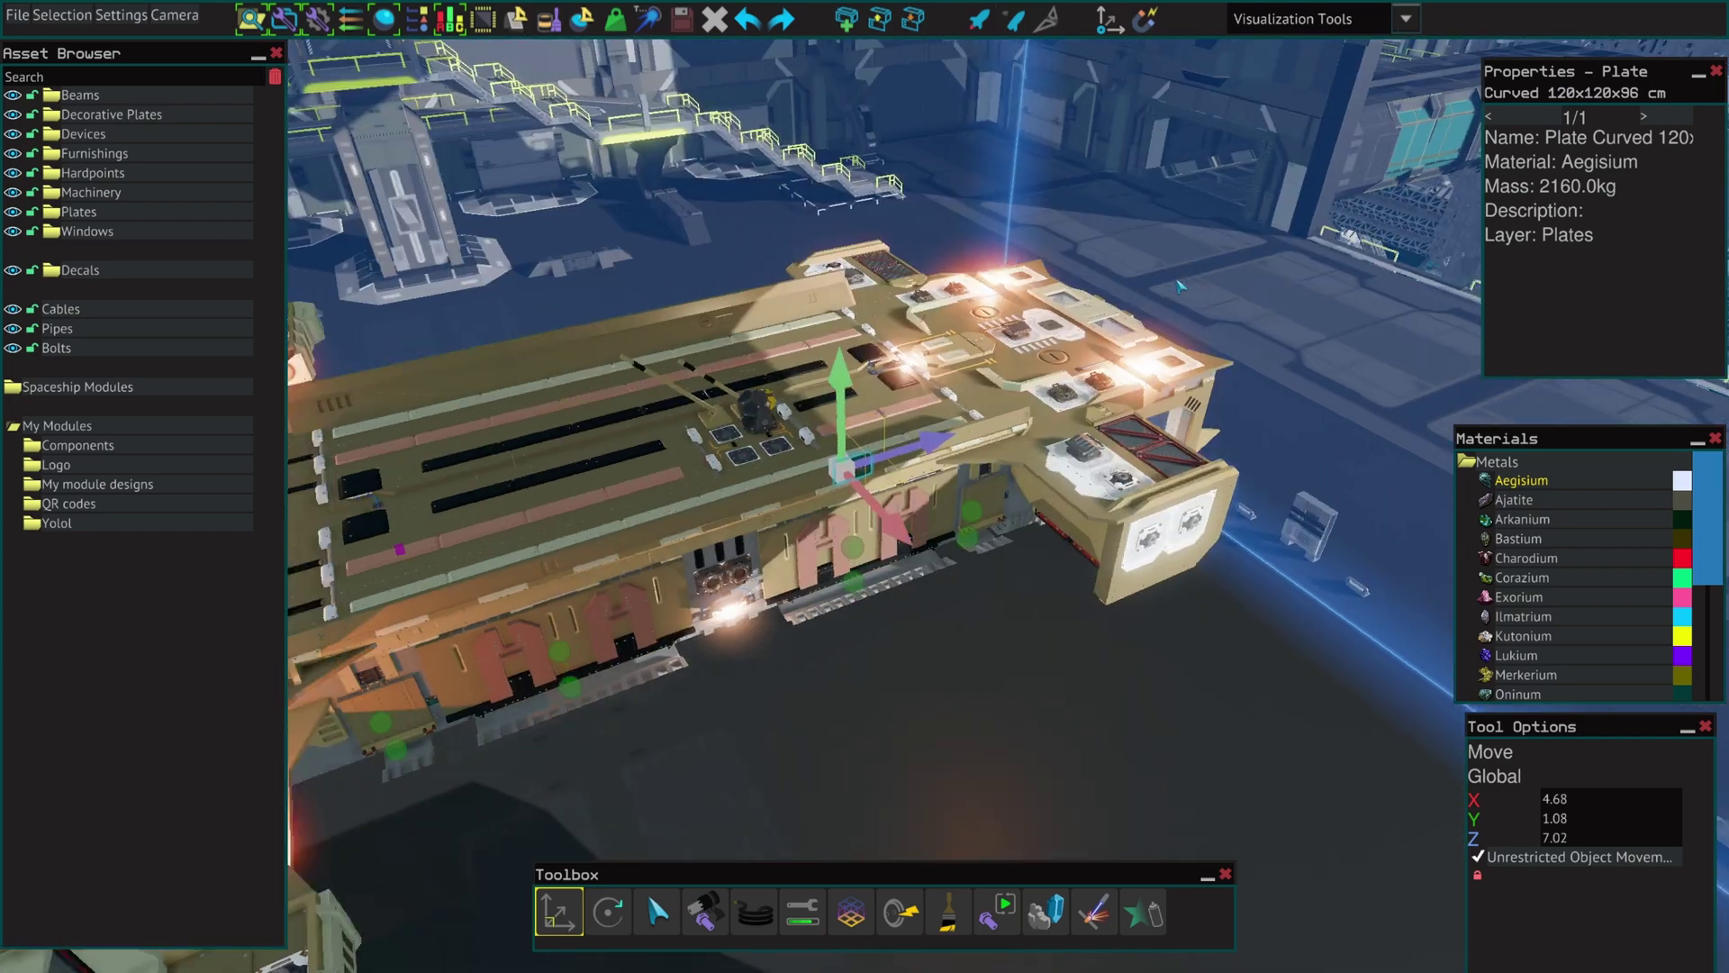
# Select the Centering Lever Base on the cockpit's control desk to show its data fields in Properties.
pyautogui.click(1119, 575)
pyautogui.press('w')
pyautogui.press('w')
pyautogui.moveTo(1120, 575); pyautogui.dragTo(1119, 575, button='right')
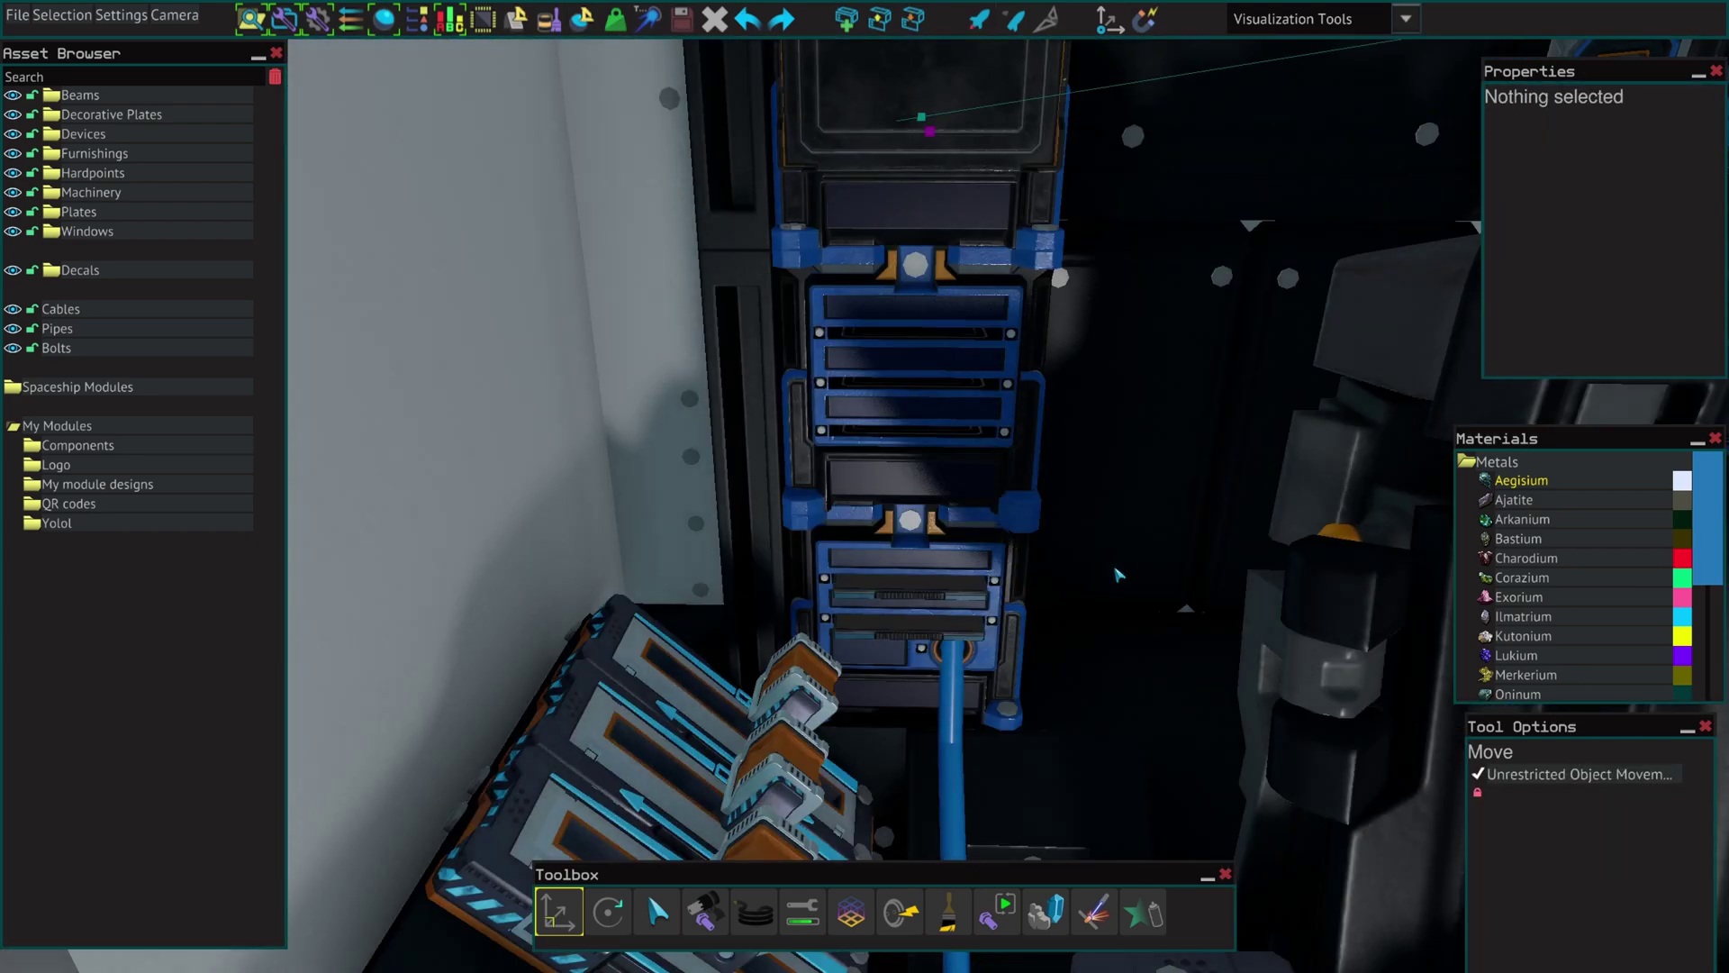
pyautogui.click(976, 527)
pyautogui.moveTo(976, 526); pyautogui.dragTo(975, 527, button='right')
pyautogui.press('s')
pyautogui.click(711, 662)
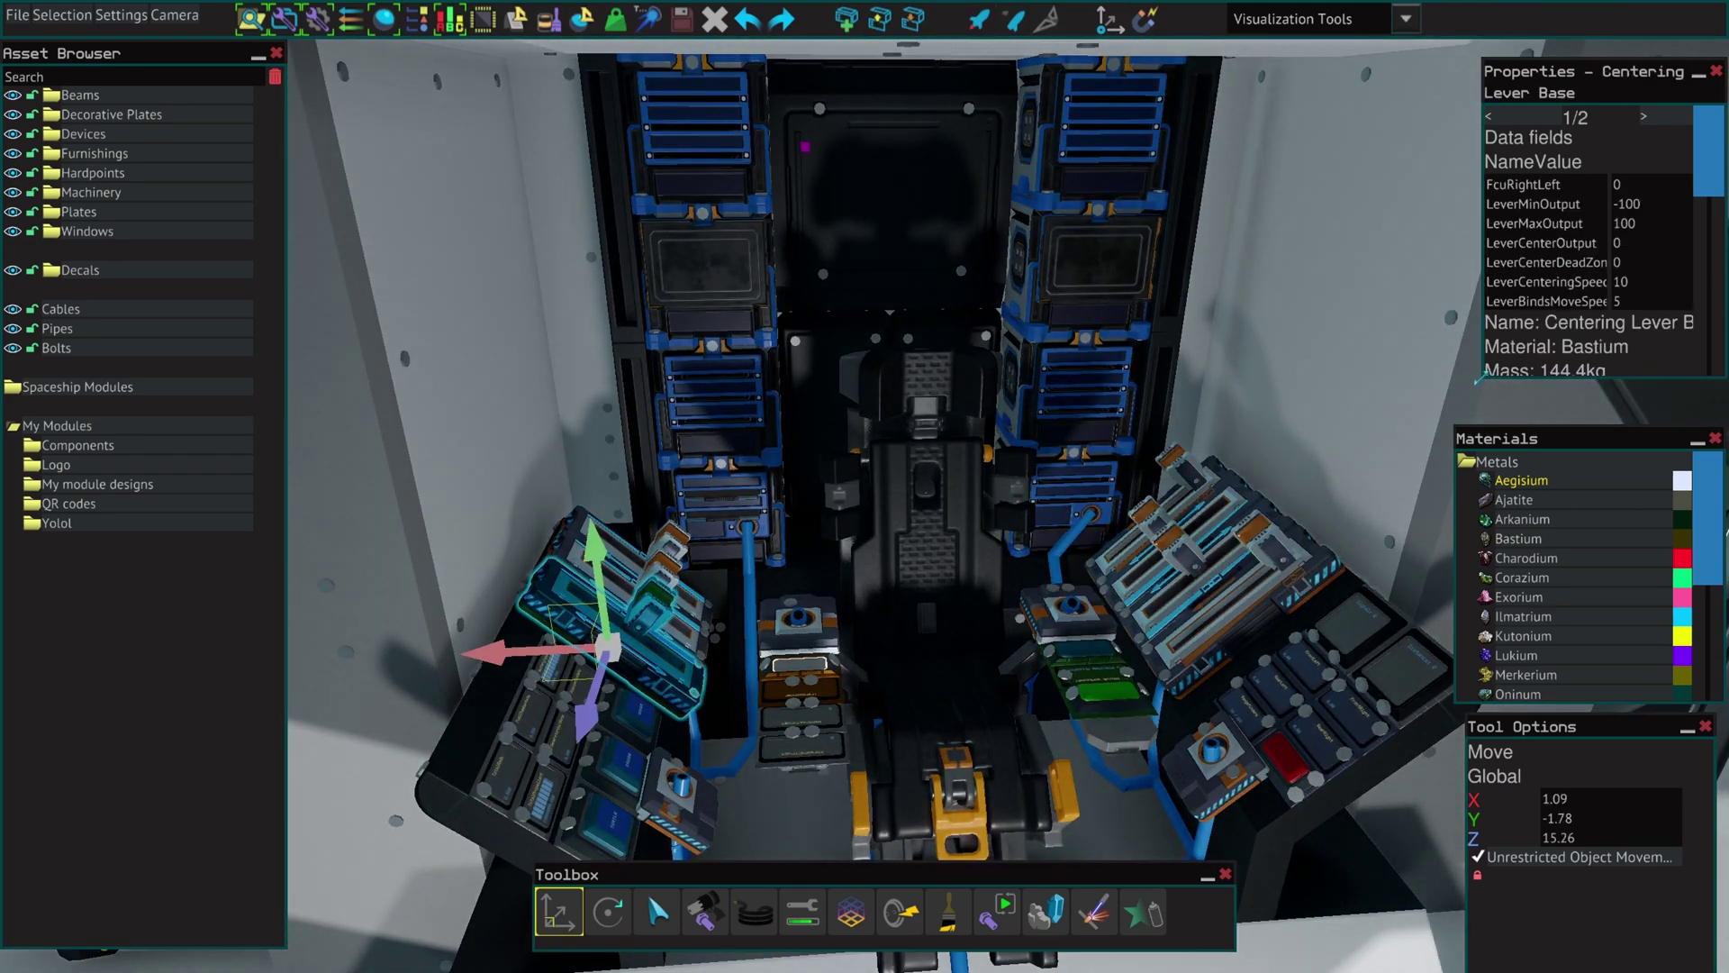
# Stack the Tool Options, Materials and Properties windows above one another, and enlarge Properties to show more data fields.
pyautogui.moveTo(1483, 377); pyautogui.dragTo(1460, 392)
pyautogui.moveTo(1619, 75); pyautogui.dragTo(1028, 509)
pyautogui.moveTo(1558, 731); pyautogui.dragTo(1520, 78)
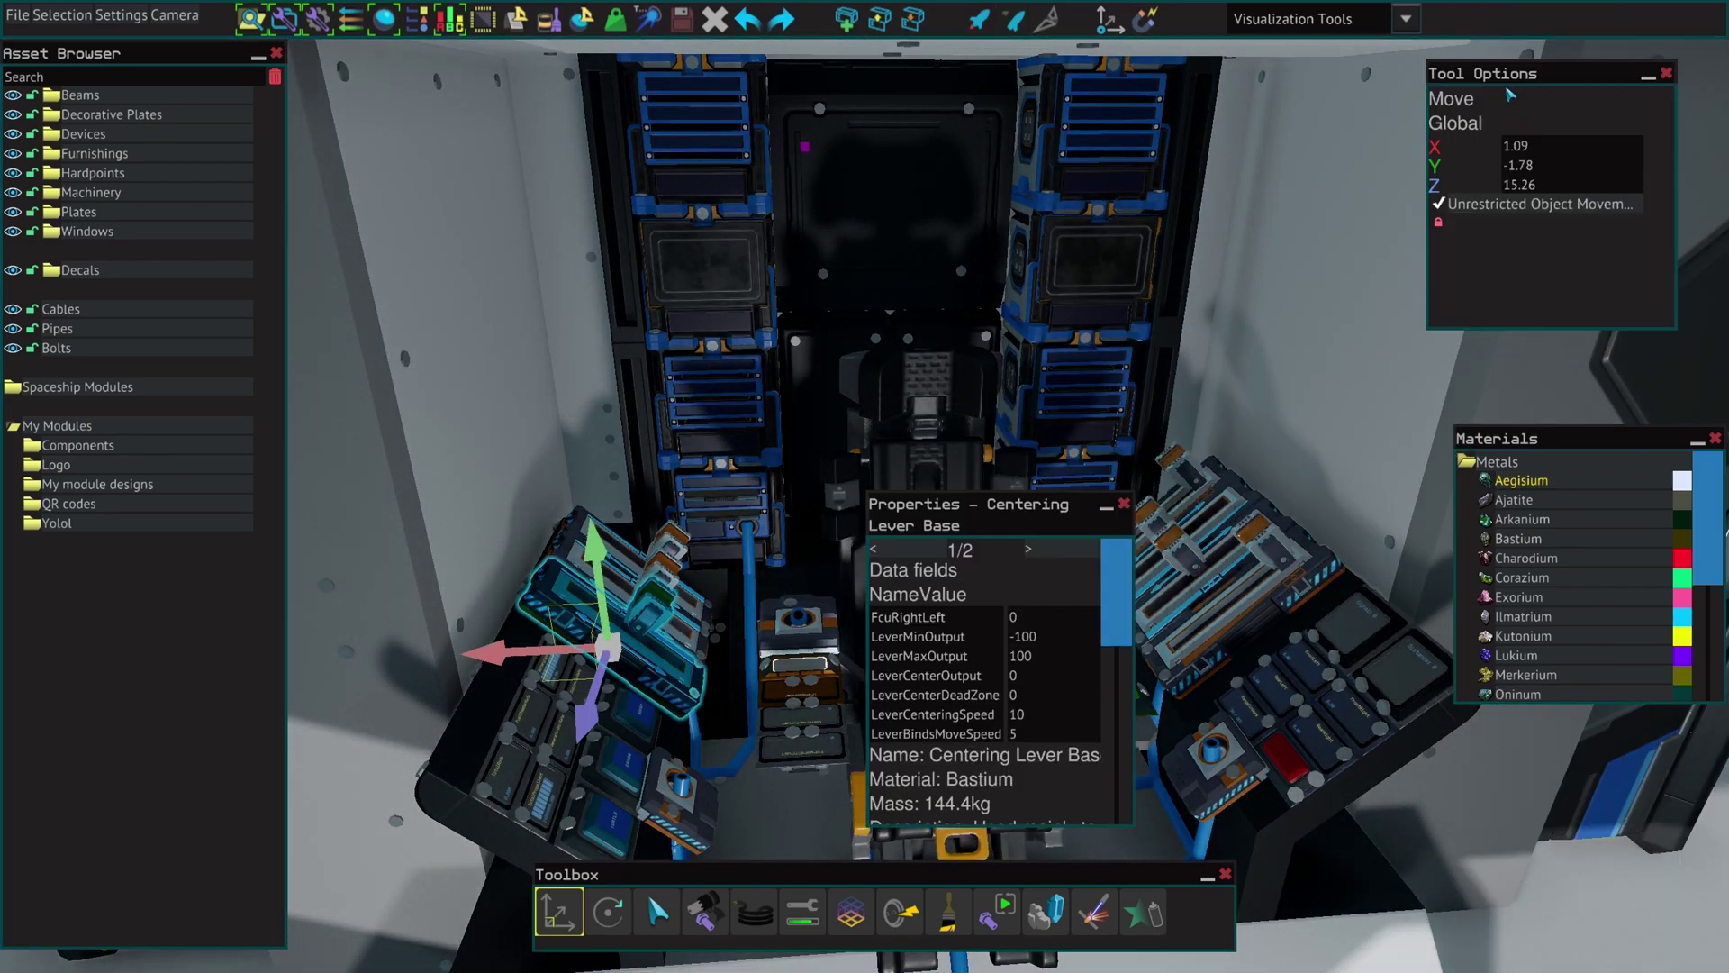
pyautogui.moveTo(1000, 506); pyautogui.dragTo(1576, 647)
pyautogui.moveTo(1558, 439); pyautogui.dragTo(1554, 339)
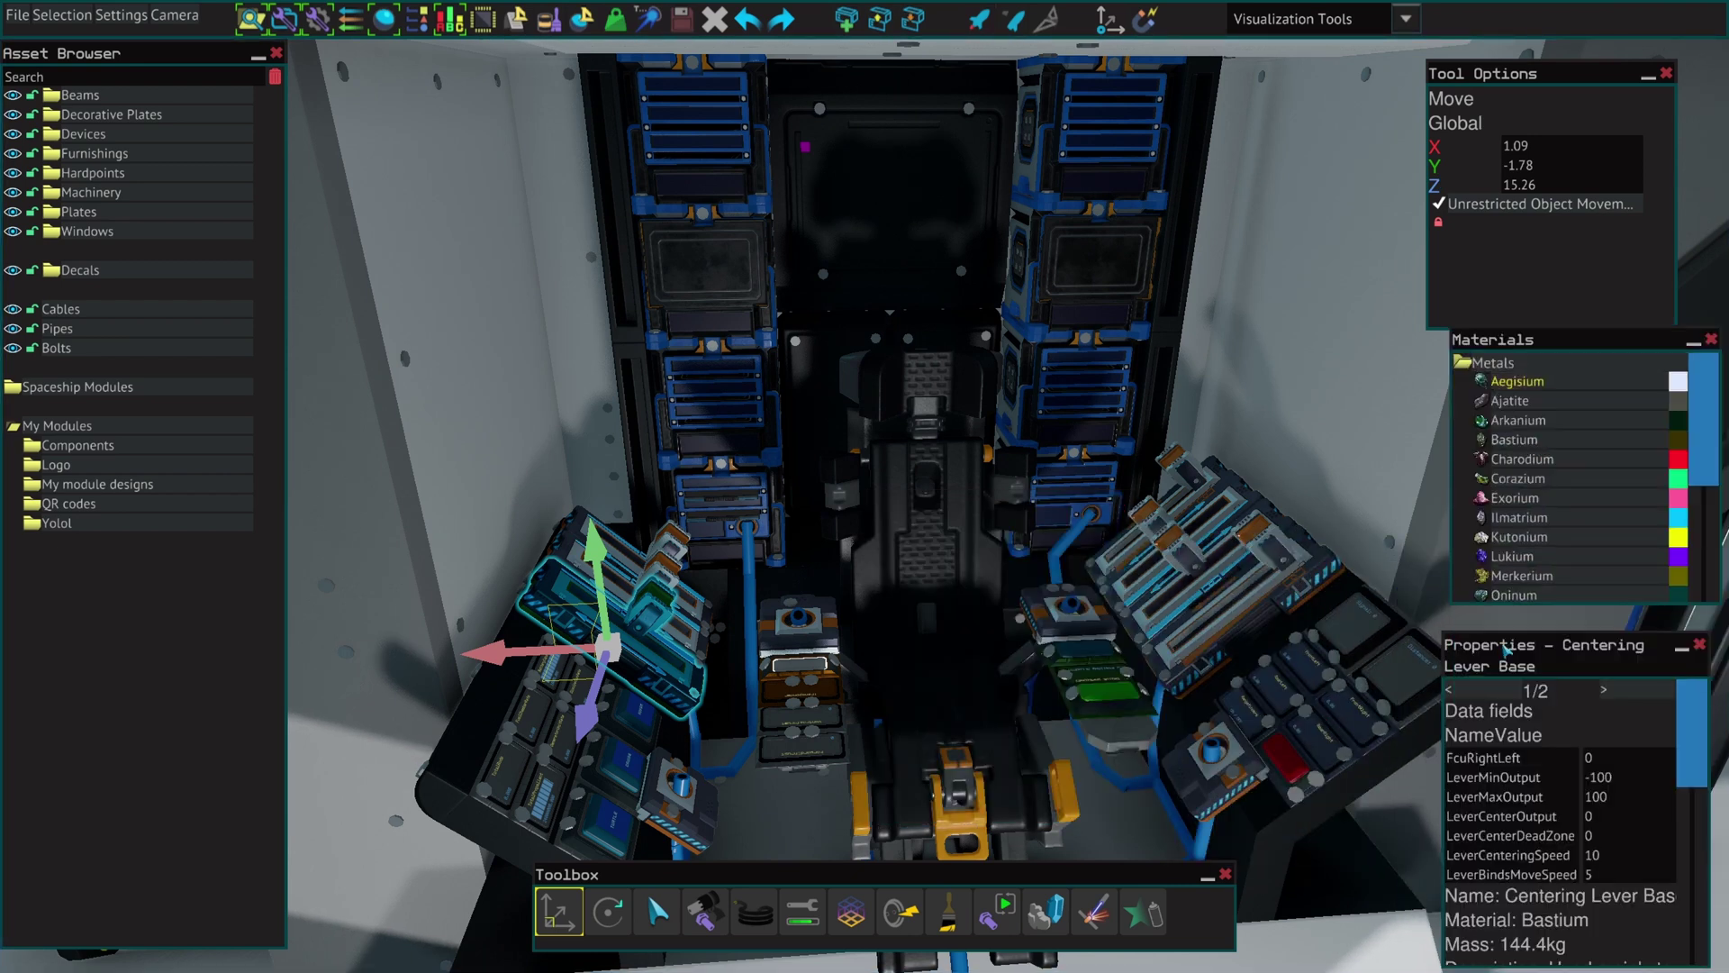
pyautogui.moveTo(1515, 634); pyautogui.dragTo(1518, 581)
pyautogui.moveTo(1438, 702); pyautogui.dragTo(1425, 699)
pyautogui.moveTo(1162, 558); pyautogui.dragTo(1405, 432, button='right')
pyautogui.moveTo(1576, 339); pyautogui.dragTo(1545, 330)
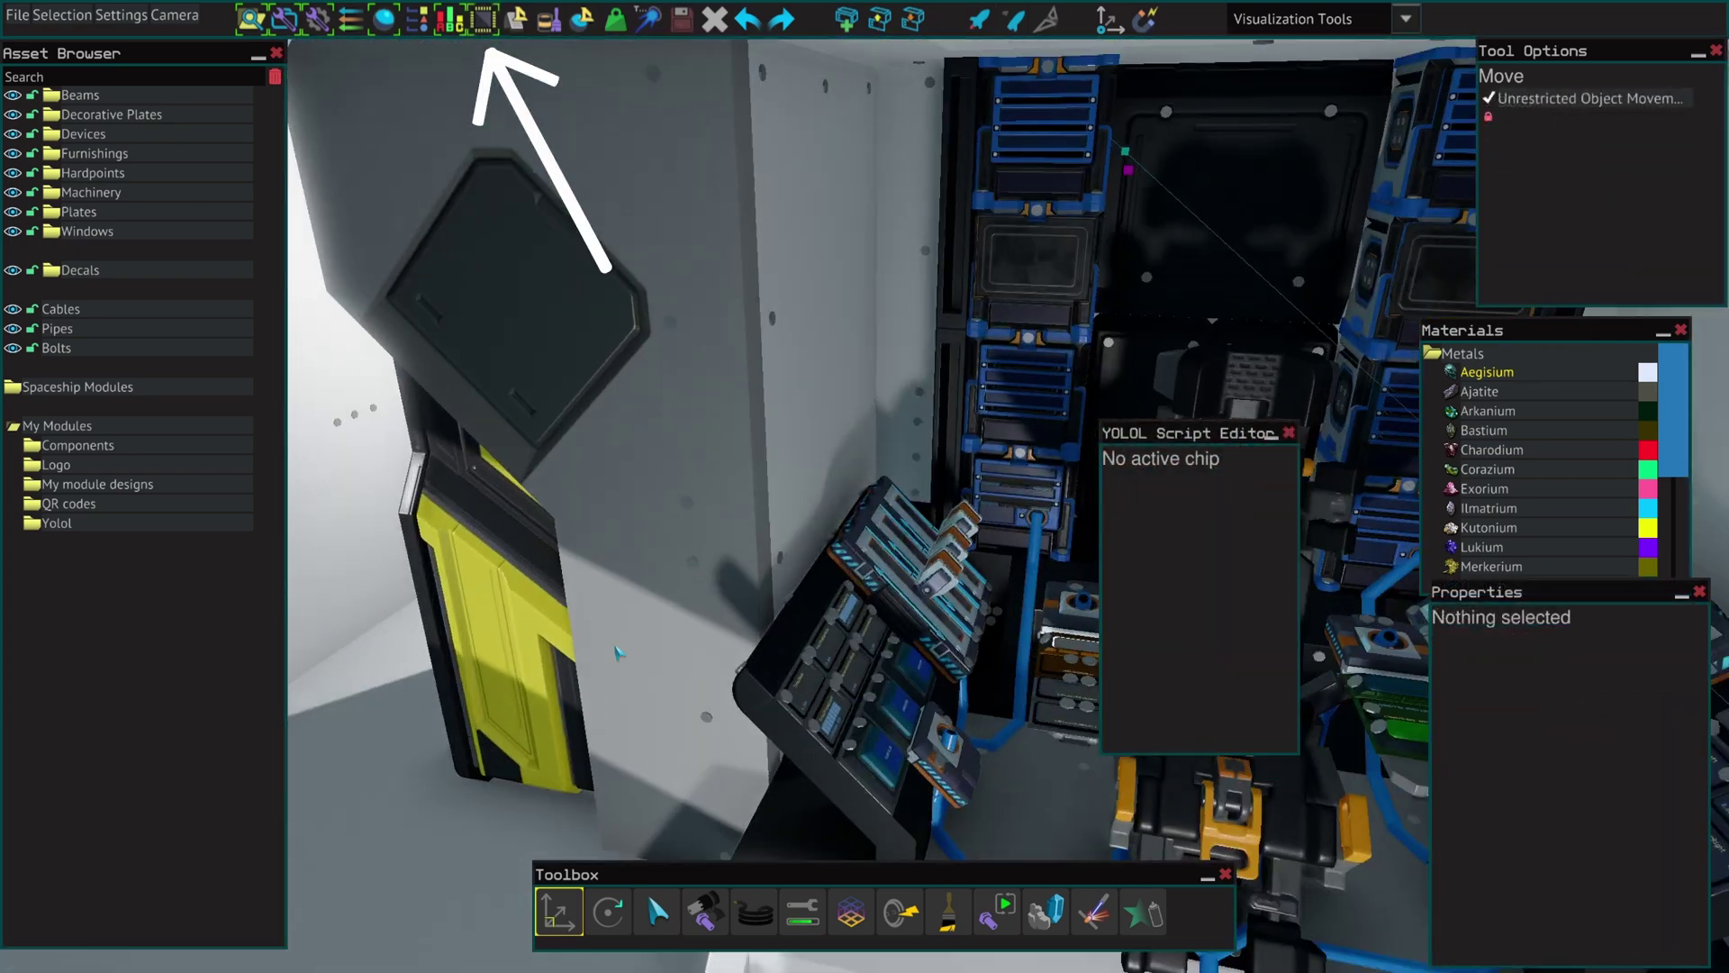
# Select a Basic YOLOL Chip in the cockpit's chip rack and enlarge the YOLOL Script Editor to show its full script.
pyautogui.moveTo(617, 653); pyautogui.dragTo(892, 678, button='right')
pyautogui.press('w')
pyautogui.click(894, 660)
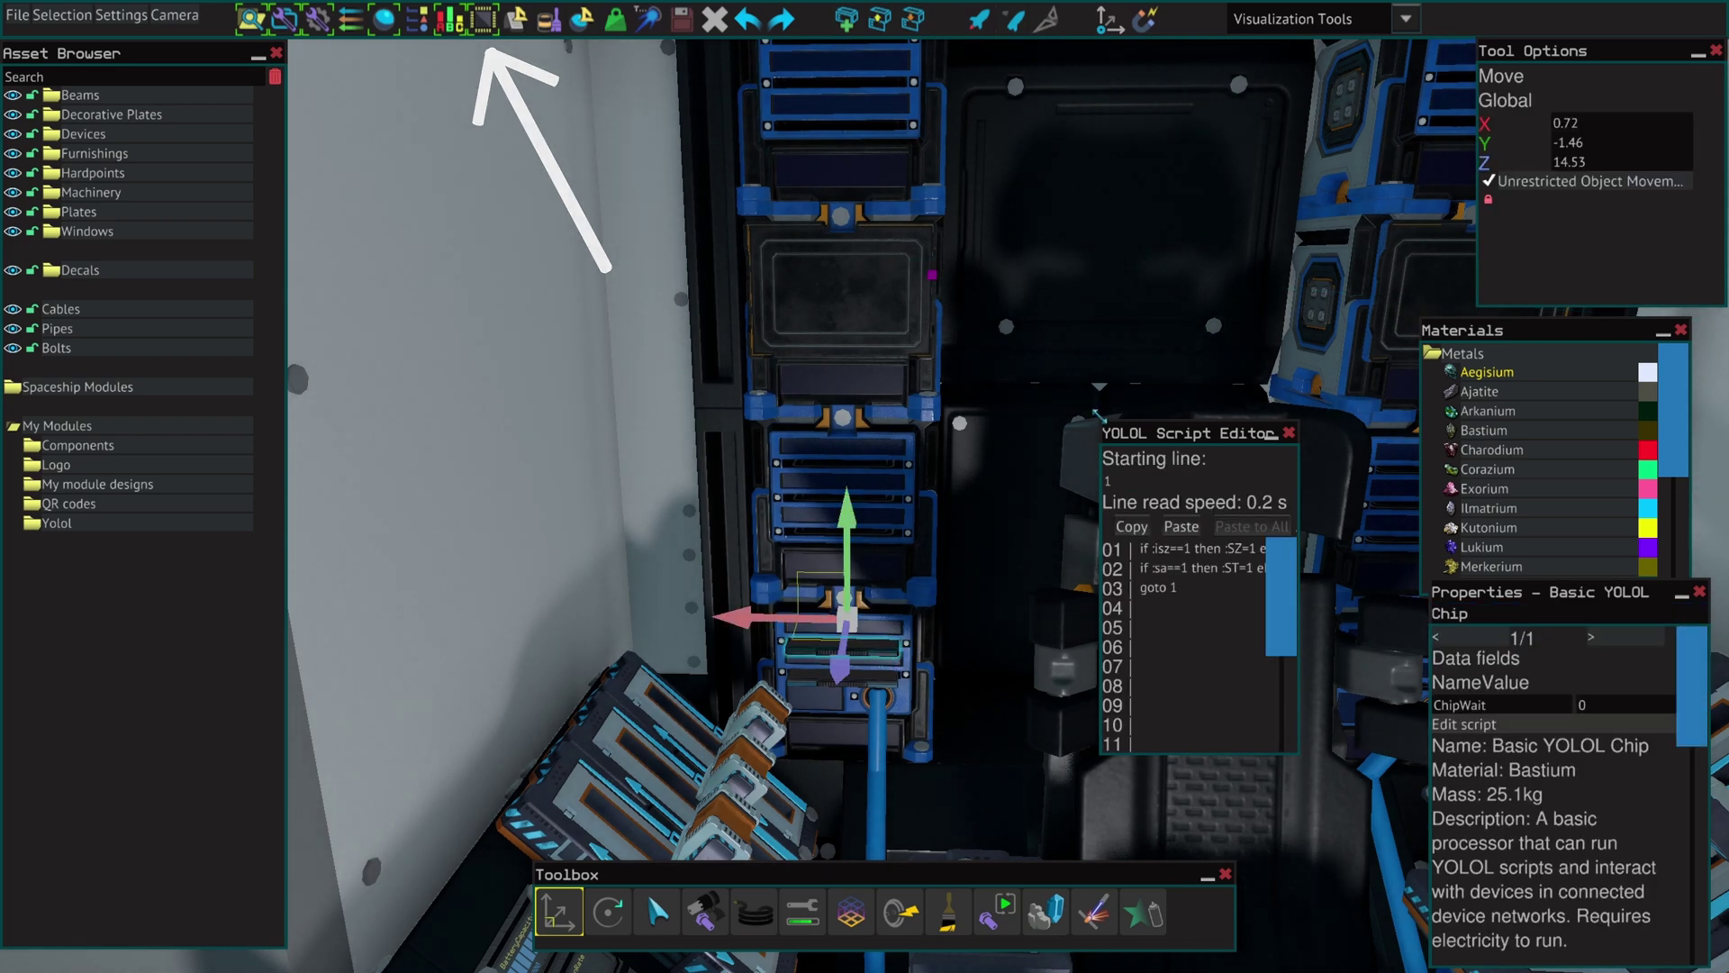
pyautogui.moveTo(1095, 417); pyautogui.dragTo(584, 171)
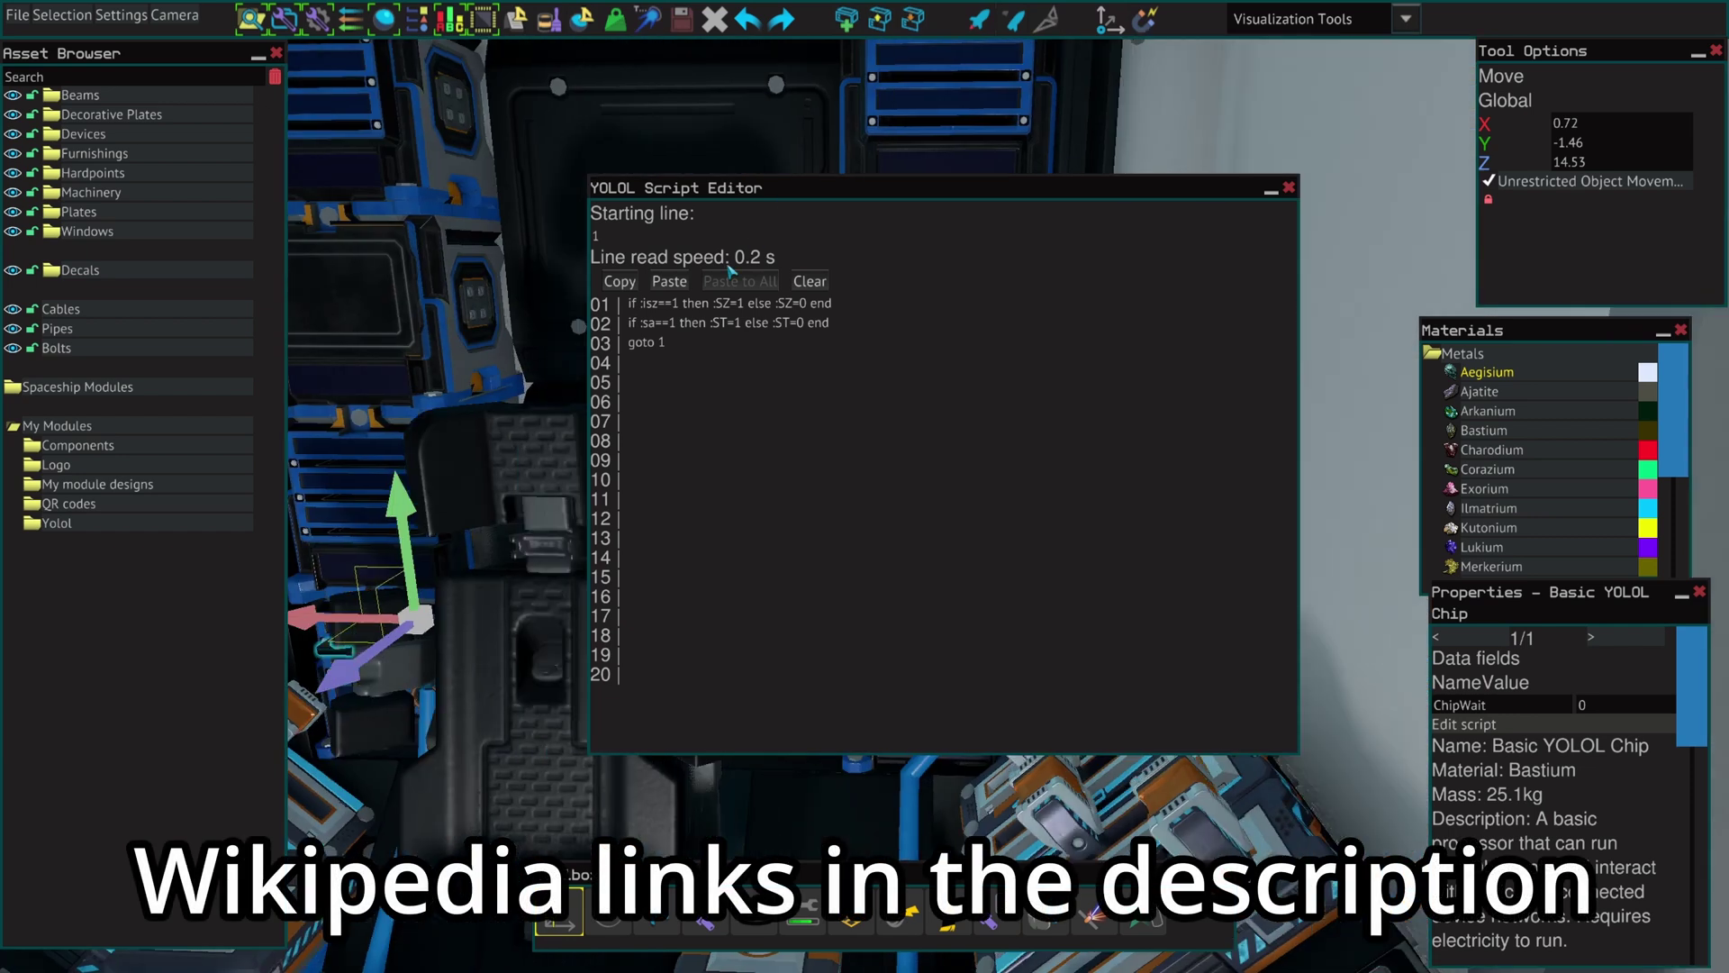
# Show the script of the Basic YOLOL Chip just below the selected one, and minimize the YOLOL Script Editor.
pyautogui.moveTo(405, 541); pyautogui.dragTo(412, 474, button='right')
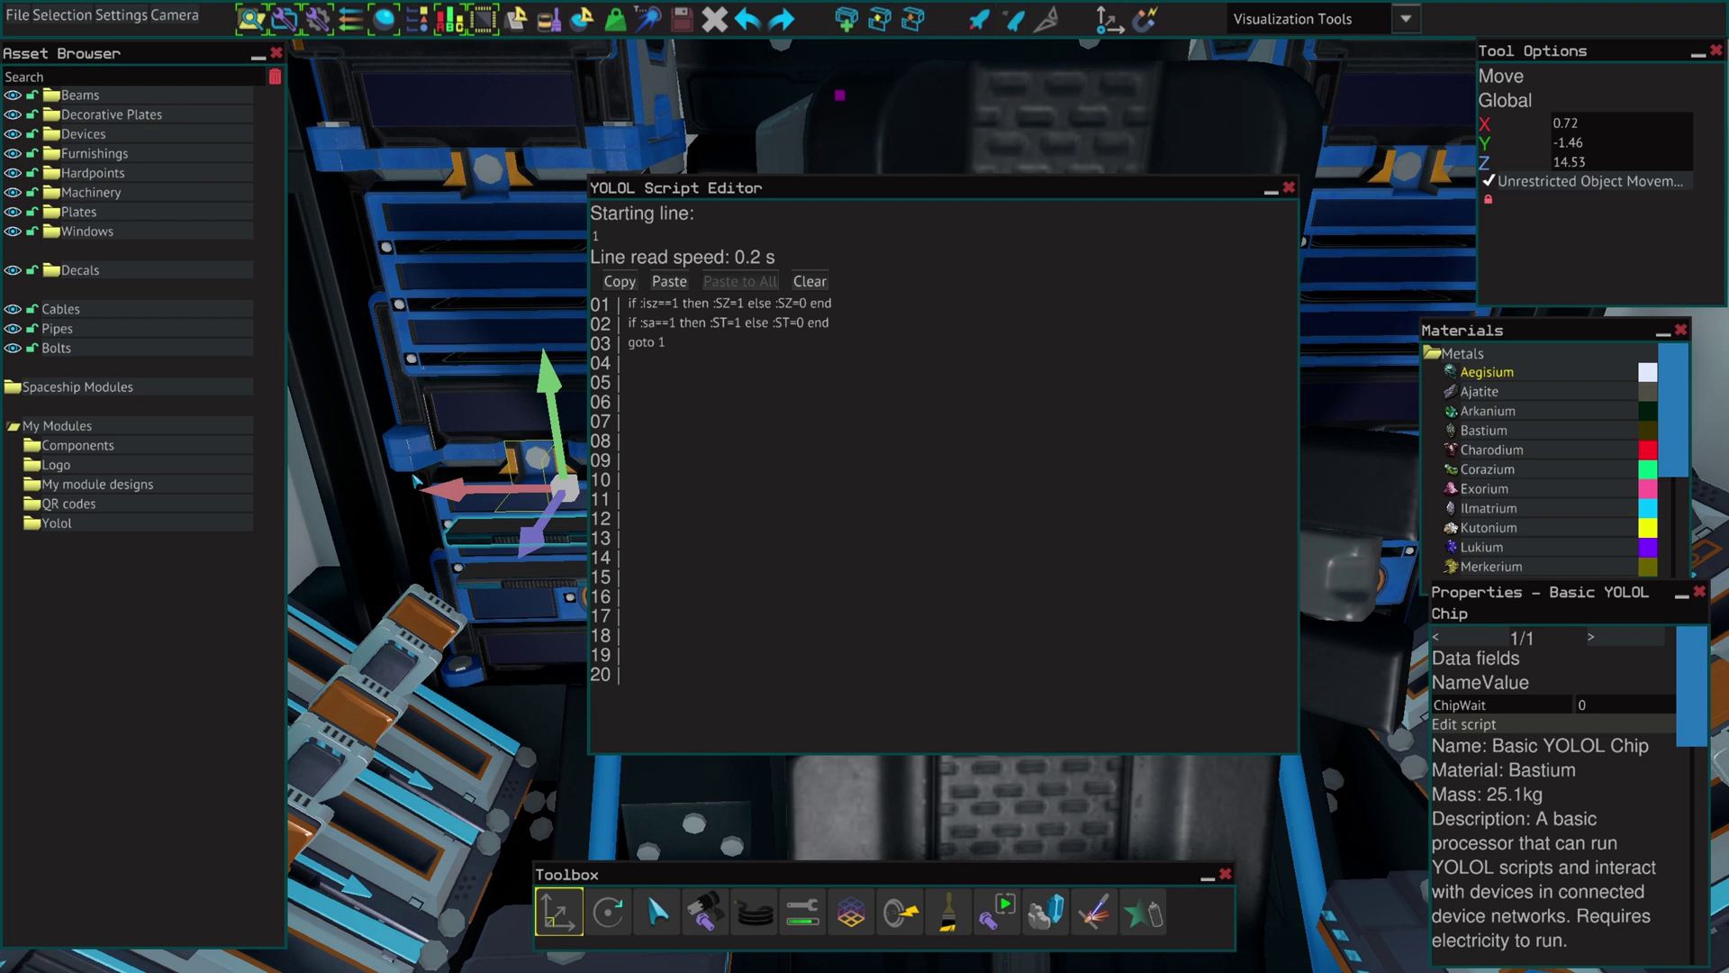
pyautogui.click(479, 579)
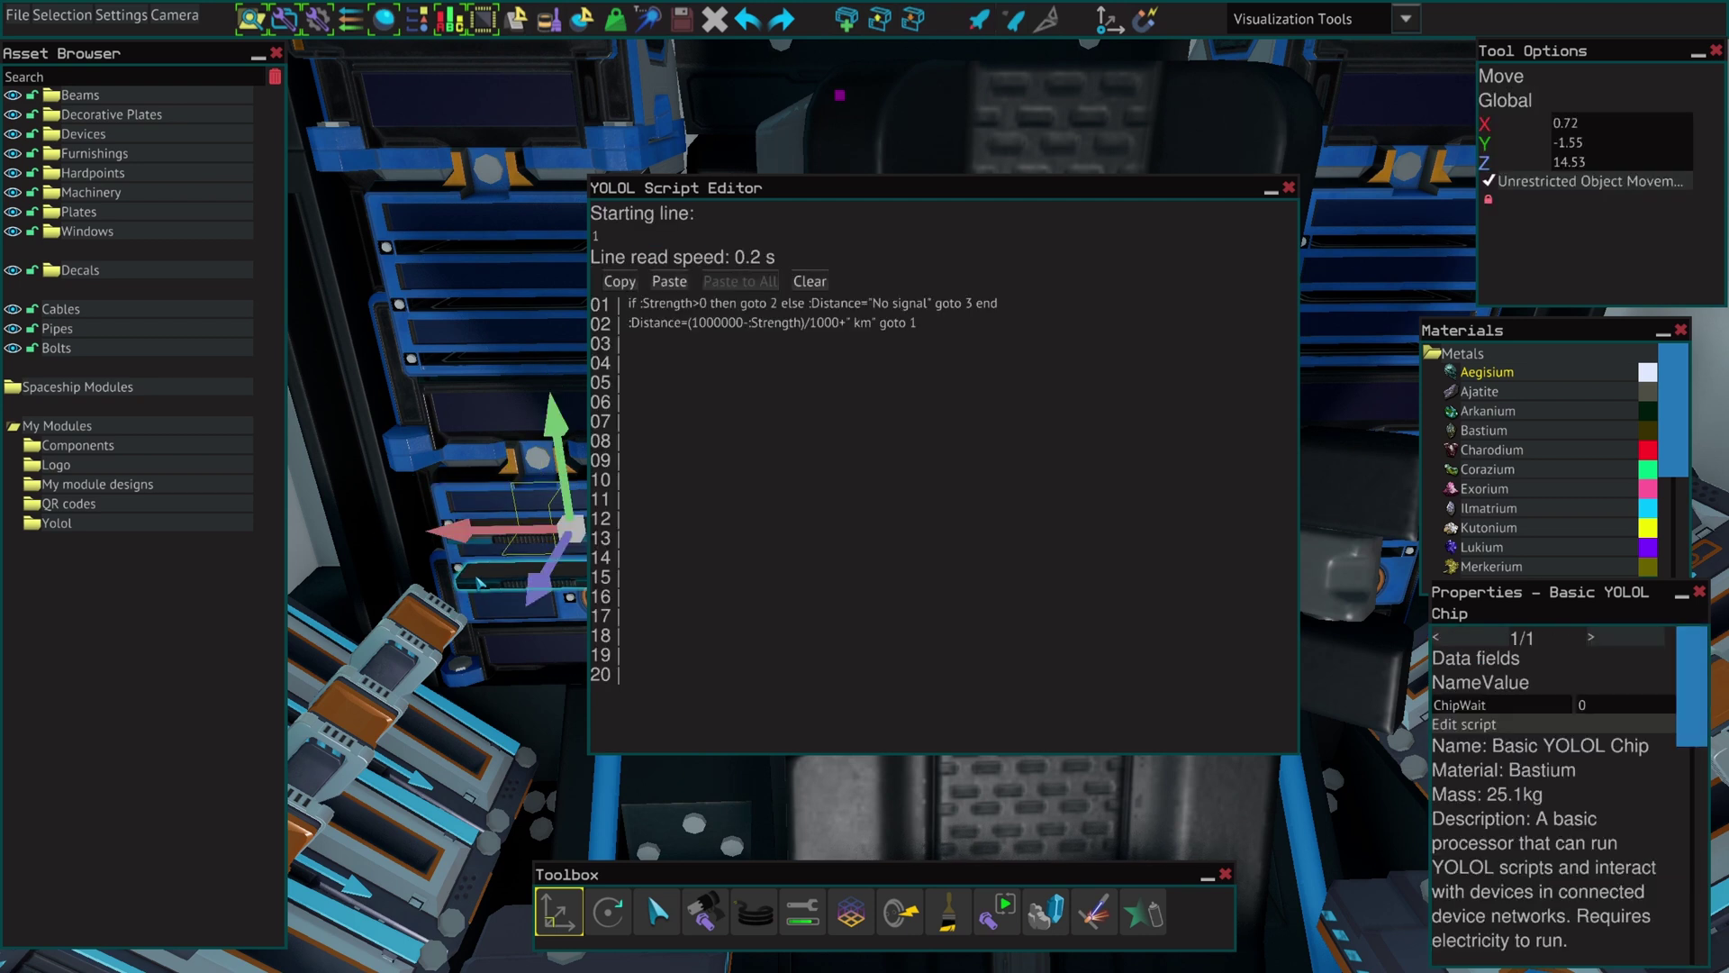
pyautogui.click(1270, 188)
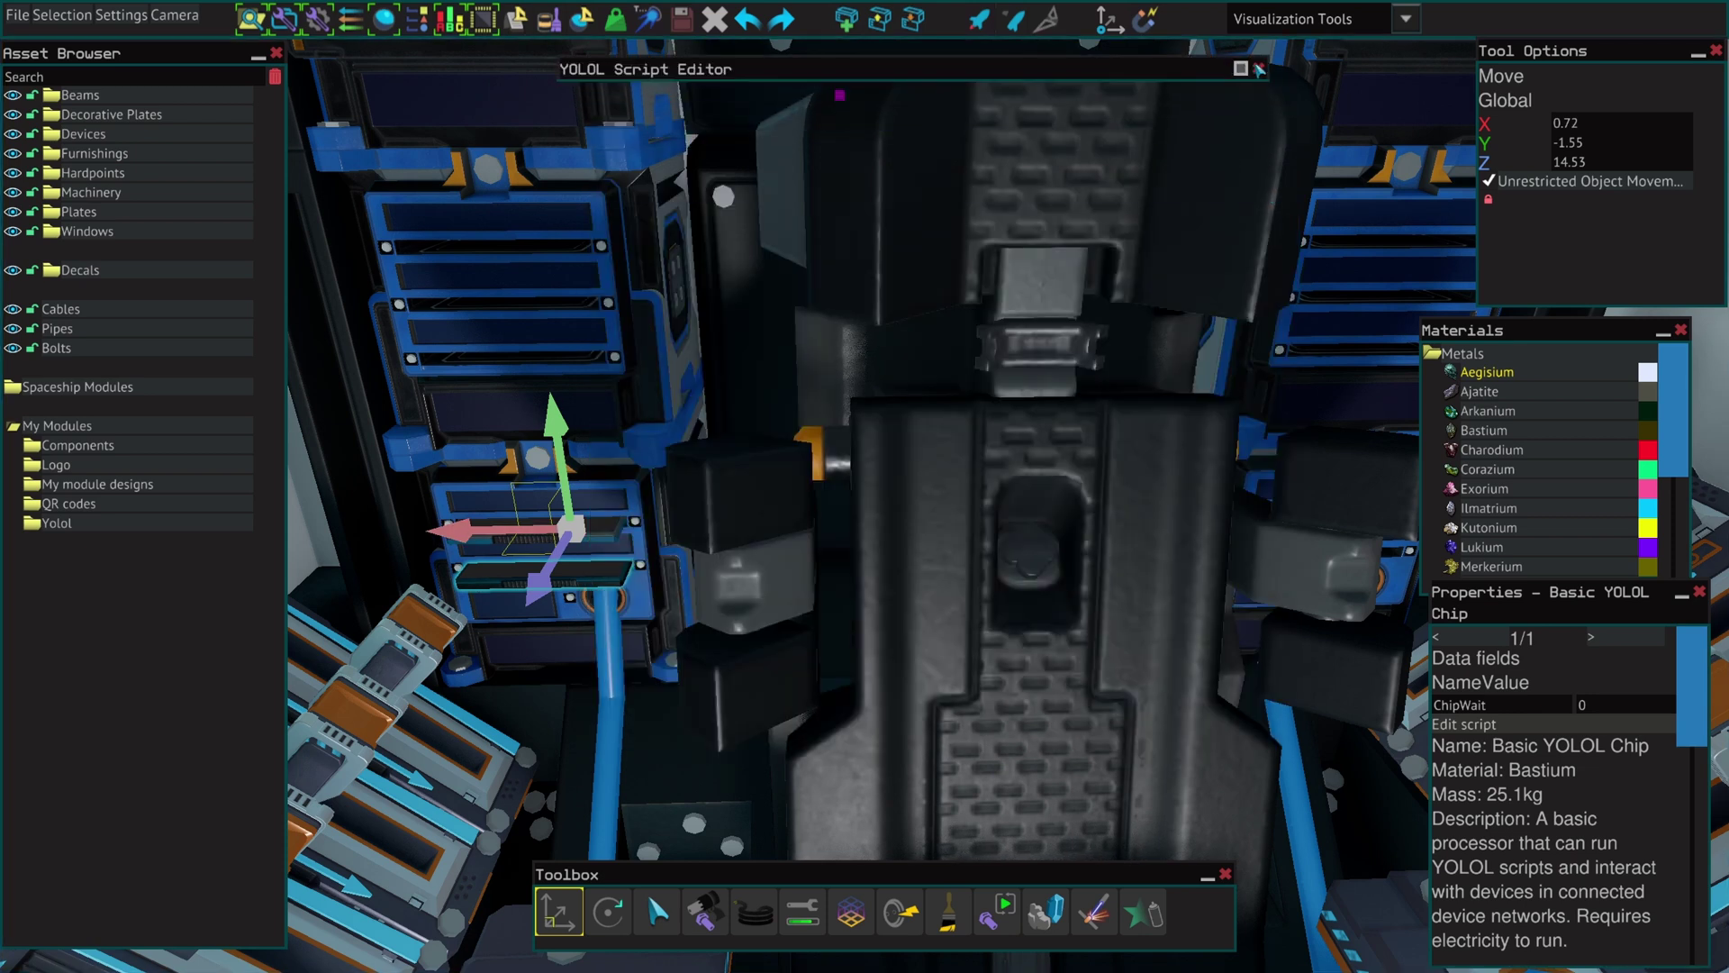
# Open the Building Budget, minimize Materials, and move the surrounding windows so the budget sits fully visible above Properties.
pyautogui.click(520, 21)
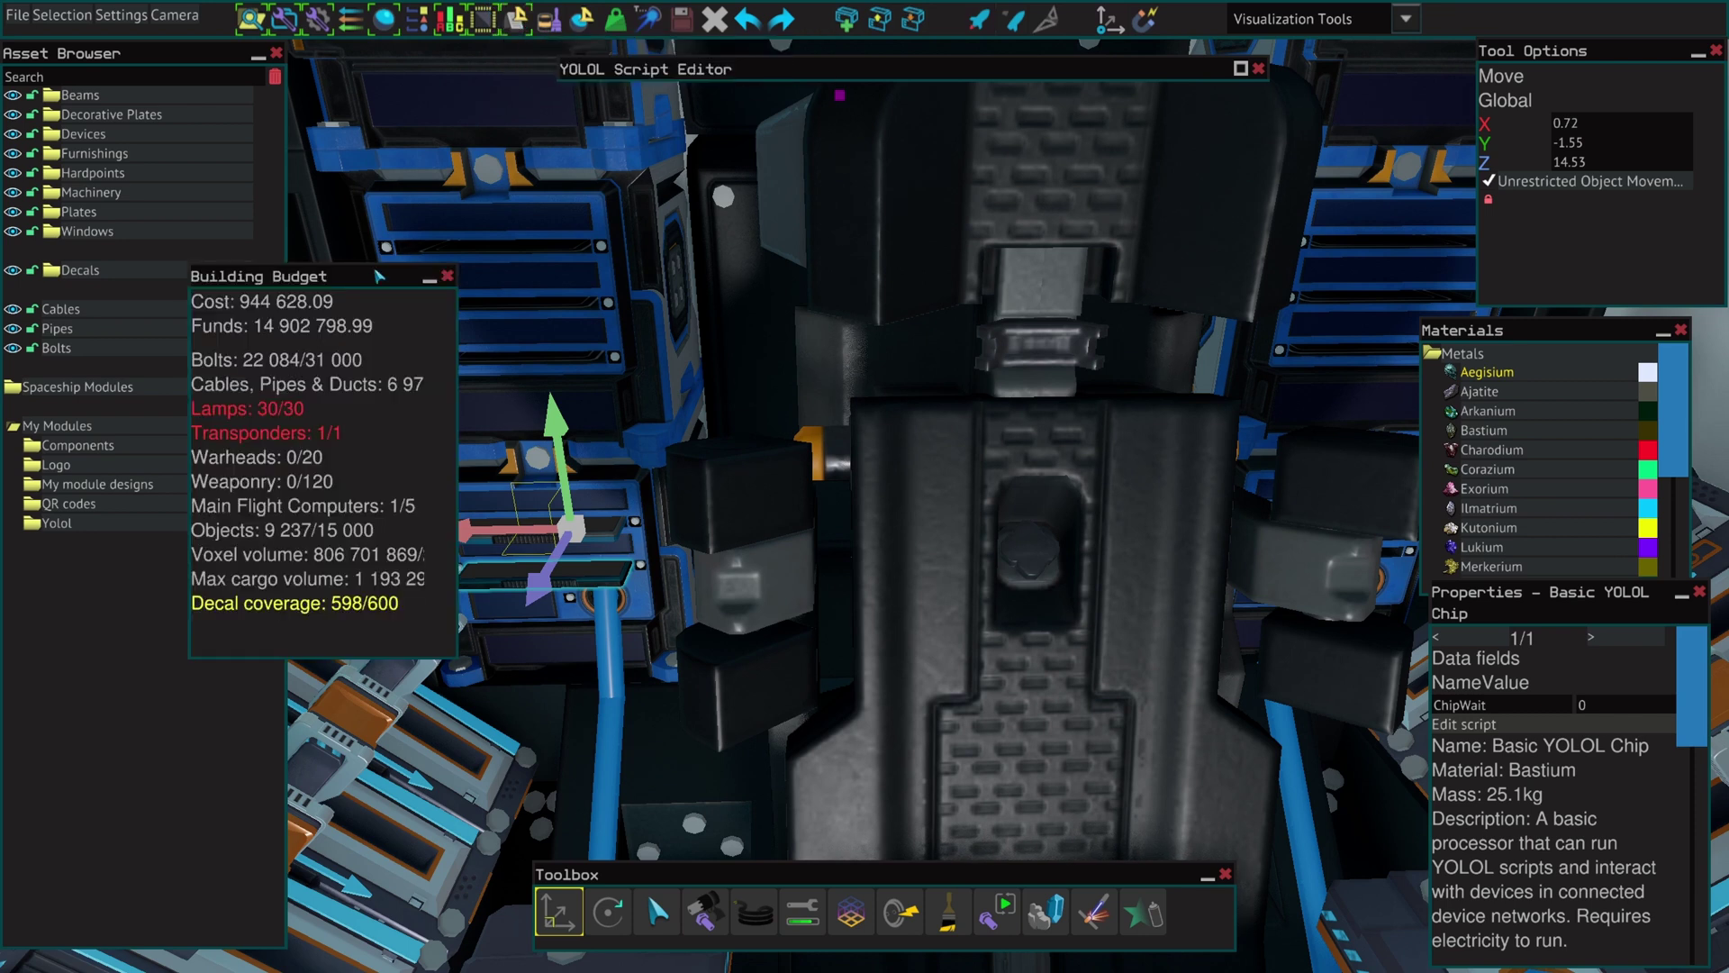
pyautogui.moveTo(1581, 51); pyautogui.dragTo(1154, 332)
pyautogui.click(1663, 332)
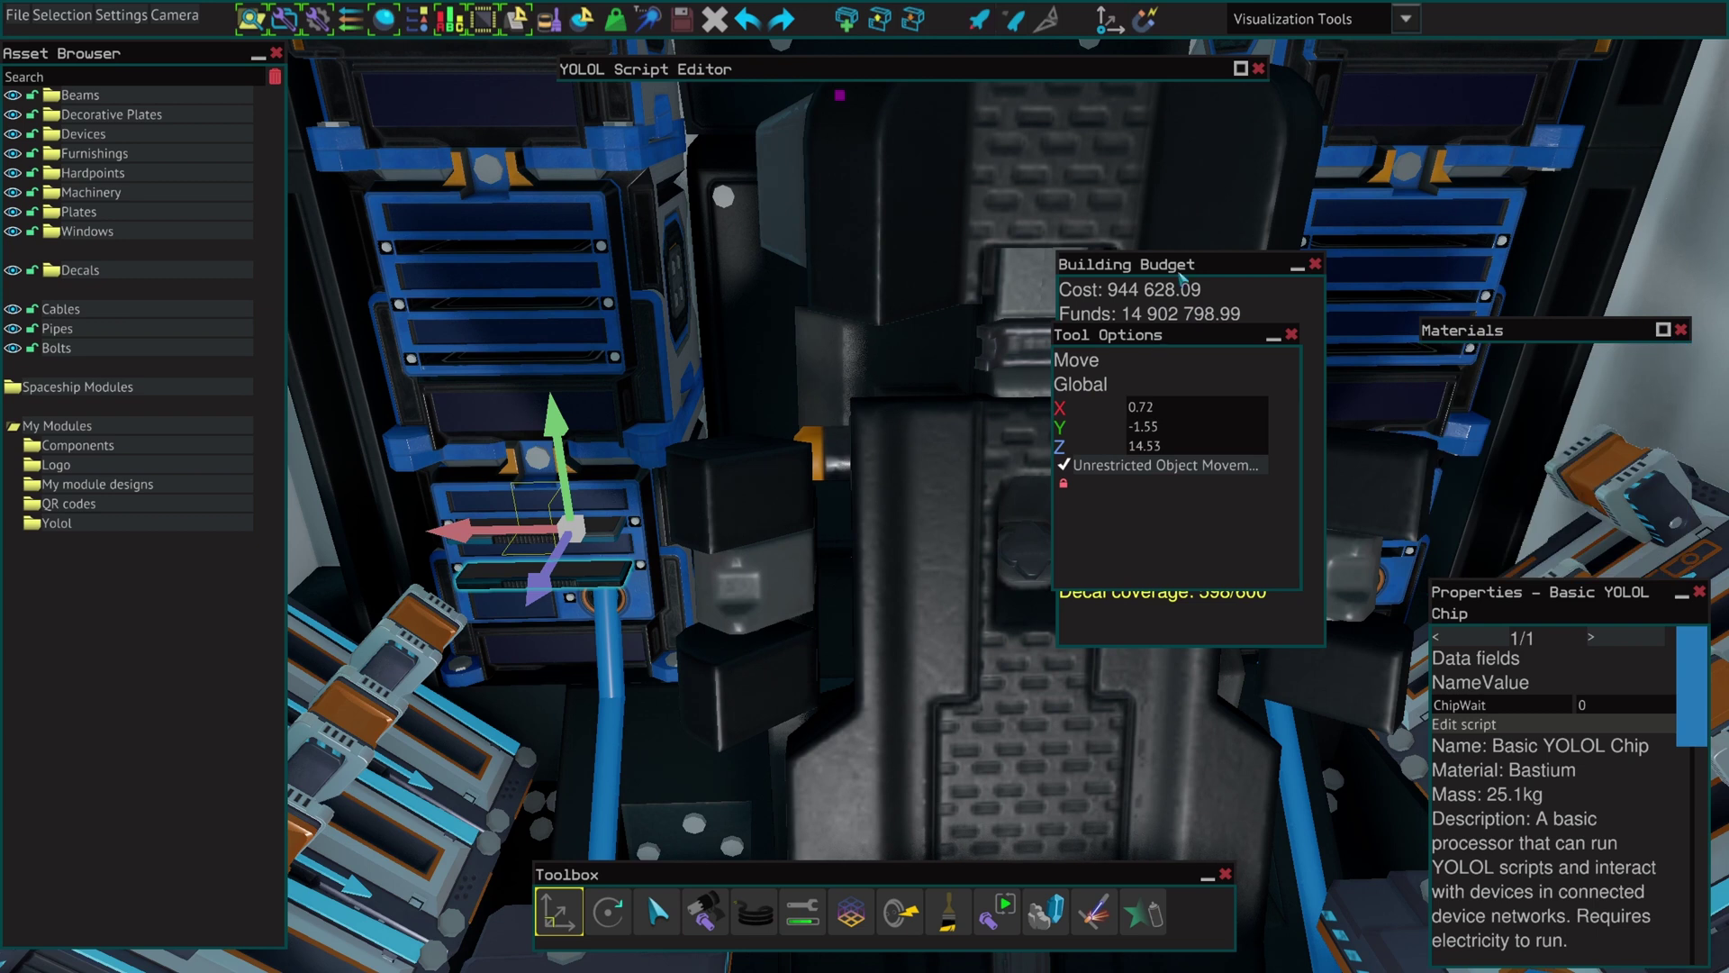
pyautogui.moveTo(1182, 273); pyautogui.dragTo(1564, 255)
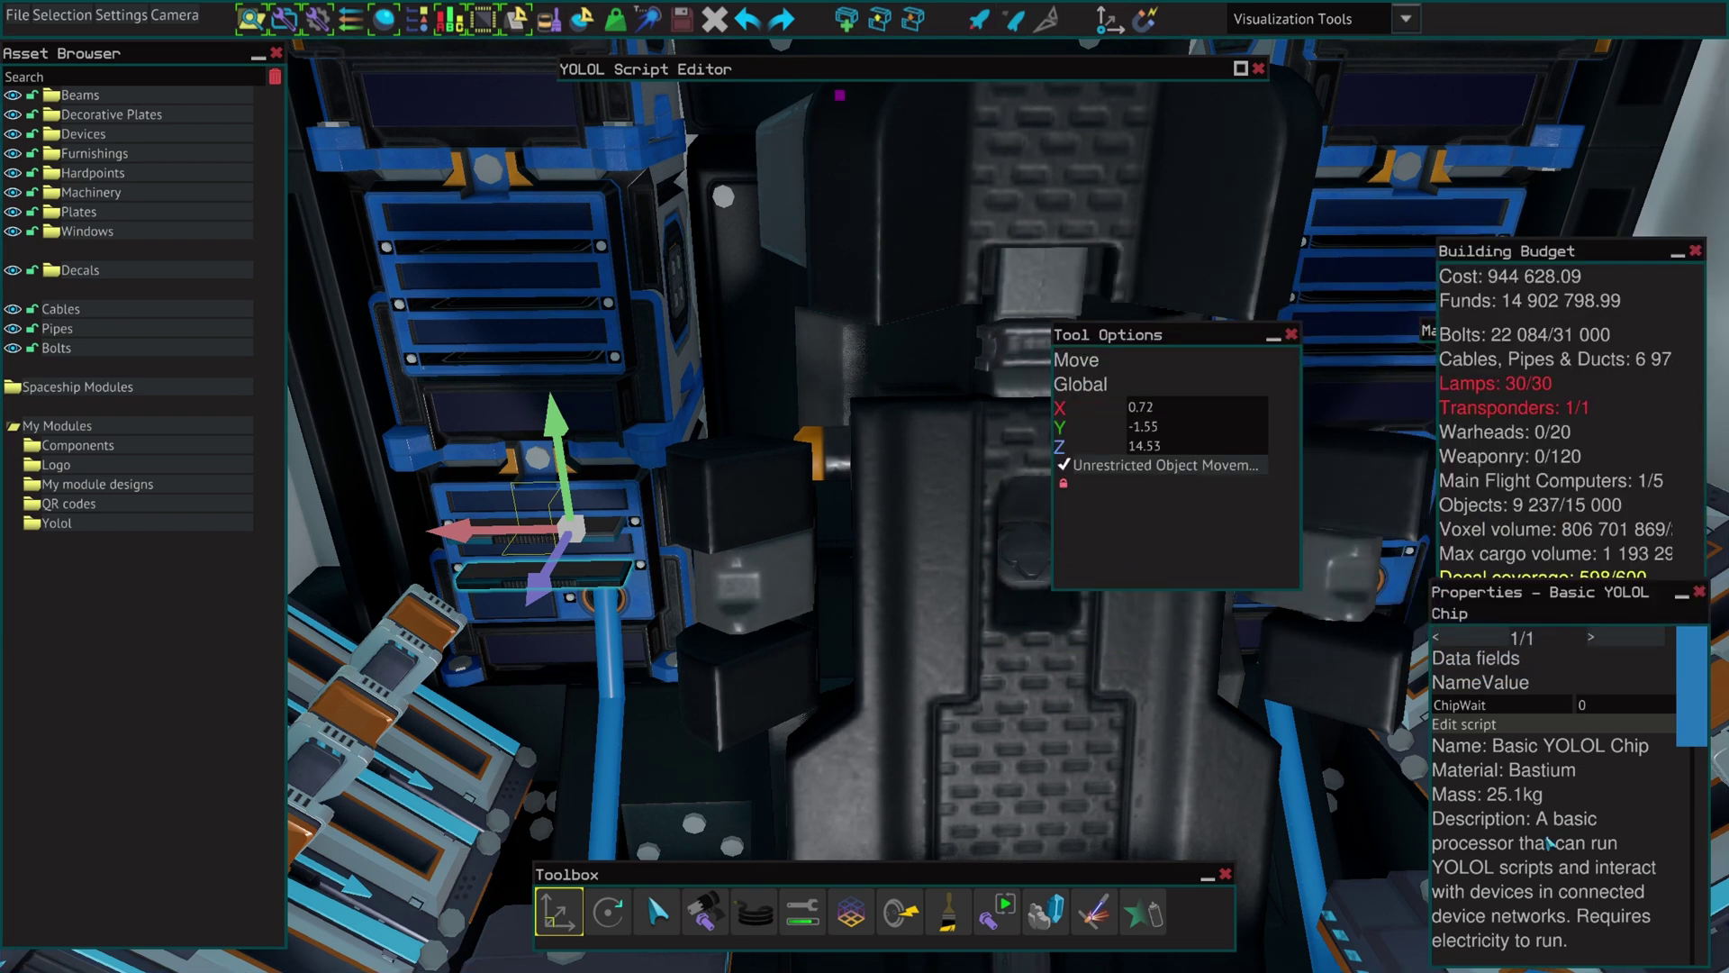
pyautogui.moveTo(1590, 576); pyautogui.dragTo(1589, 673)
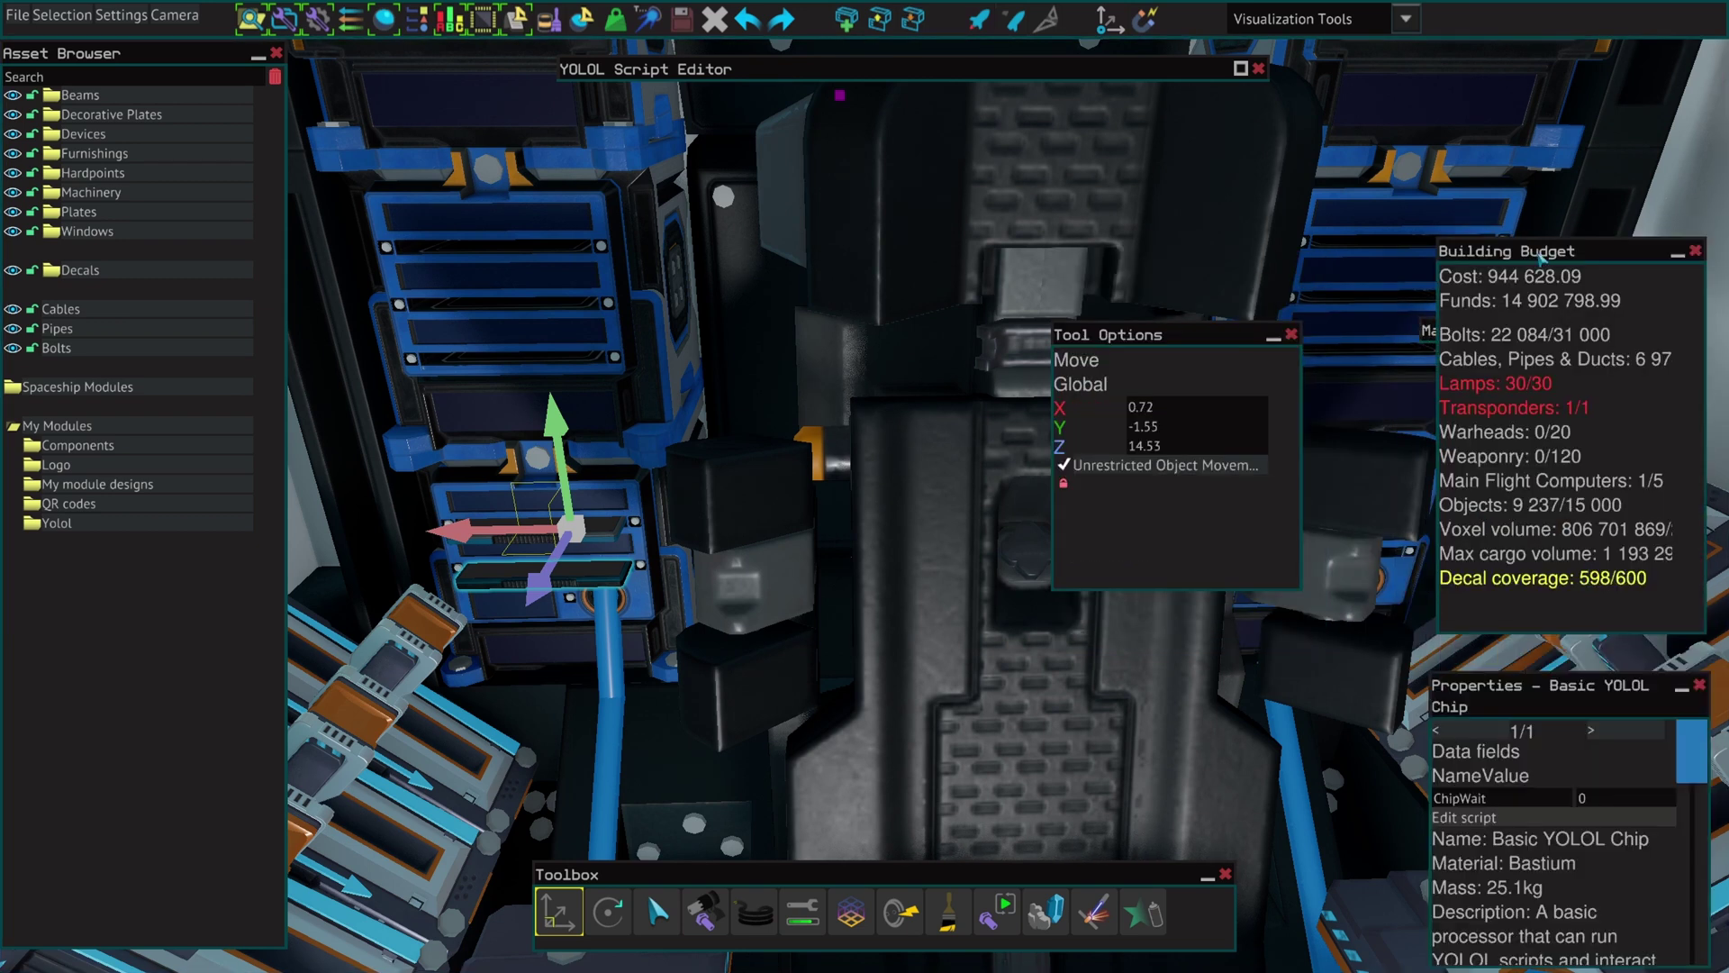
# Arrange Tool Options, the minimized Materials, Building Budget and Properties in one column, clear of the ship view.
pyautogui.moveTo(1561, 260); pyautogui.dragTo(1494, 269)
pyautogui.moveTo(1580, 300)
pyautogui.mouseDown()
pyautogui.moveTo(1536, 291)
pyautogui.moveTo(1566, 303)
pyautogui.mouseUp()
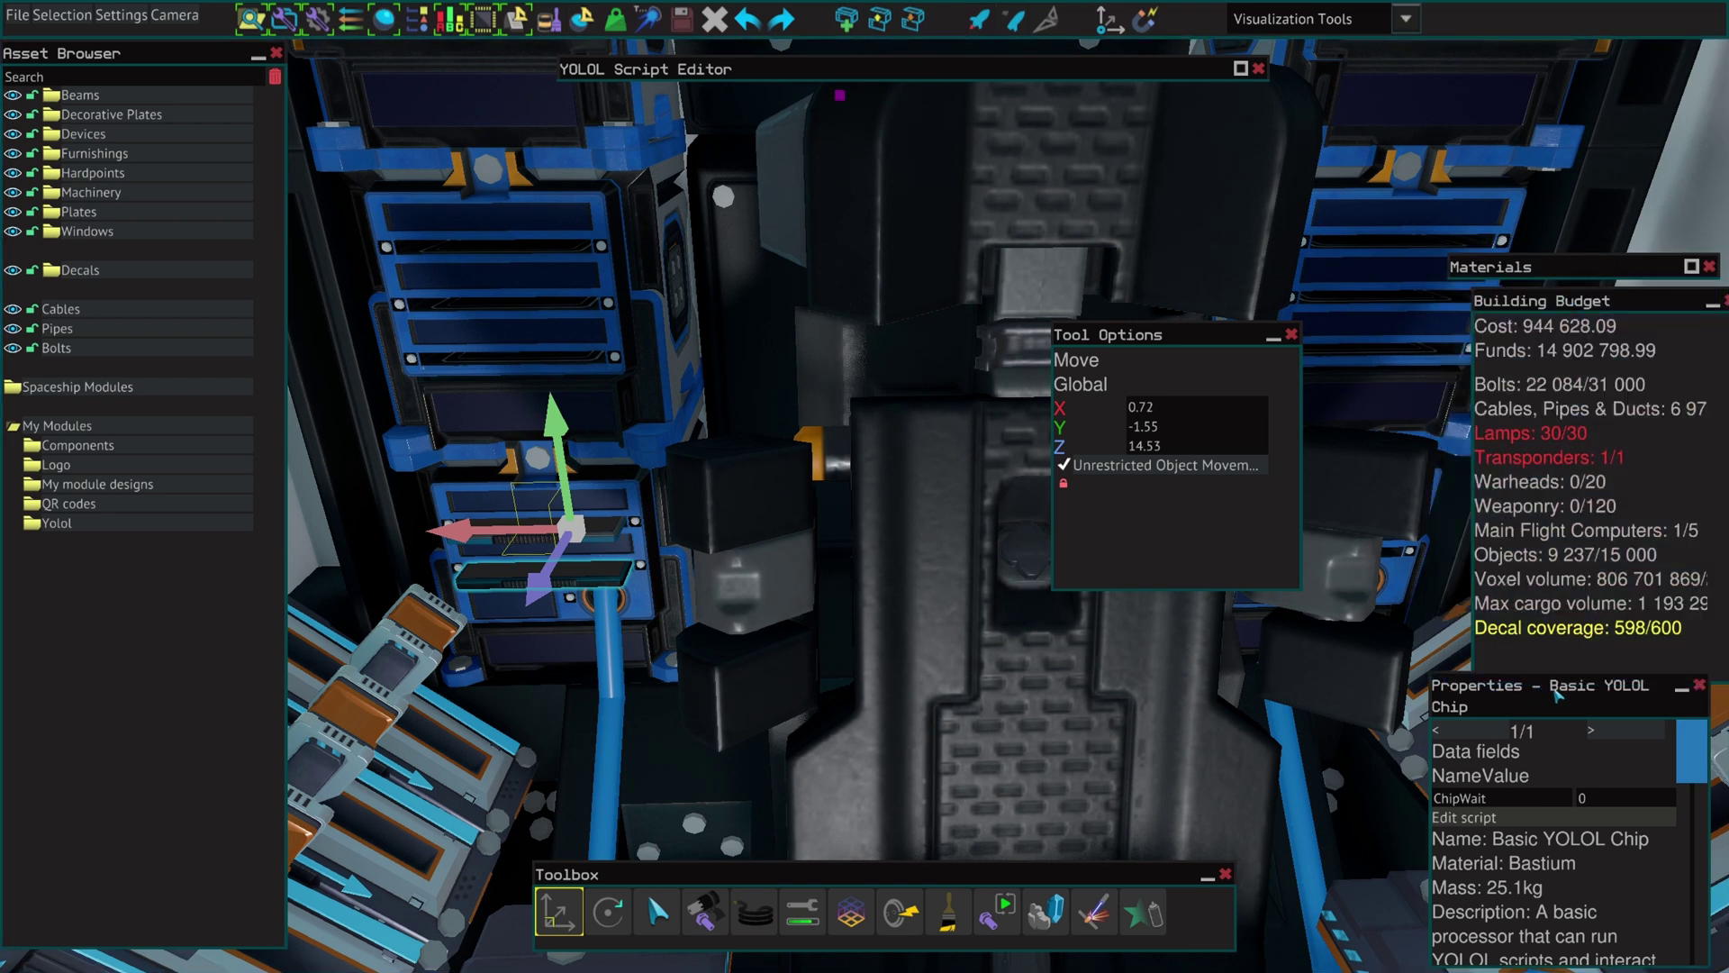
pyautogui.moveTo(1560, 693); pyautogui.dragTo(1578, 696)
pyautogui.press('s')
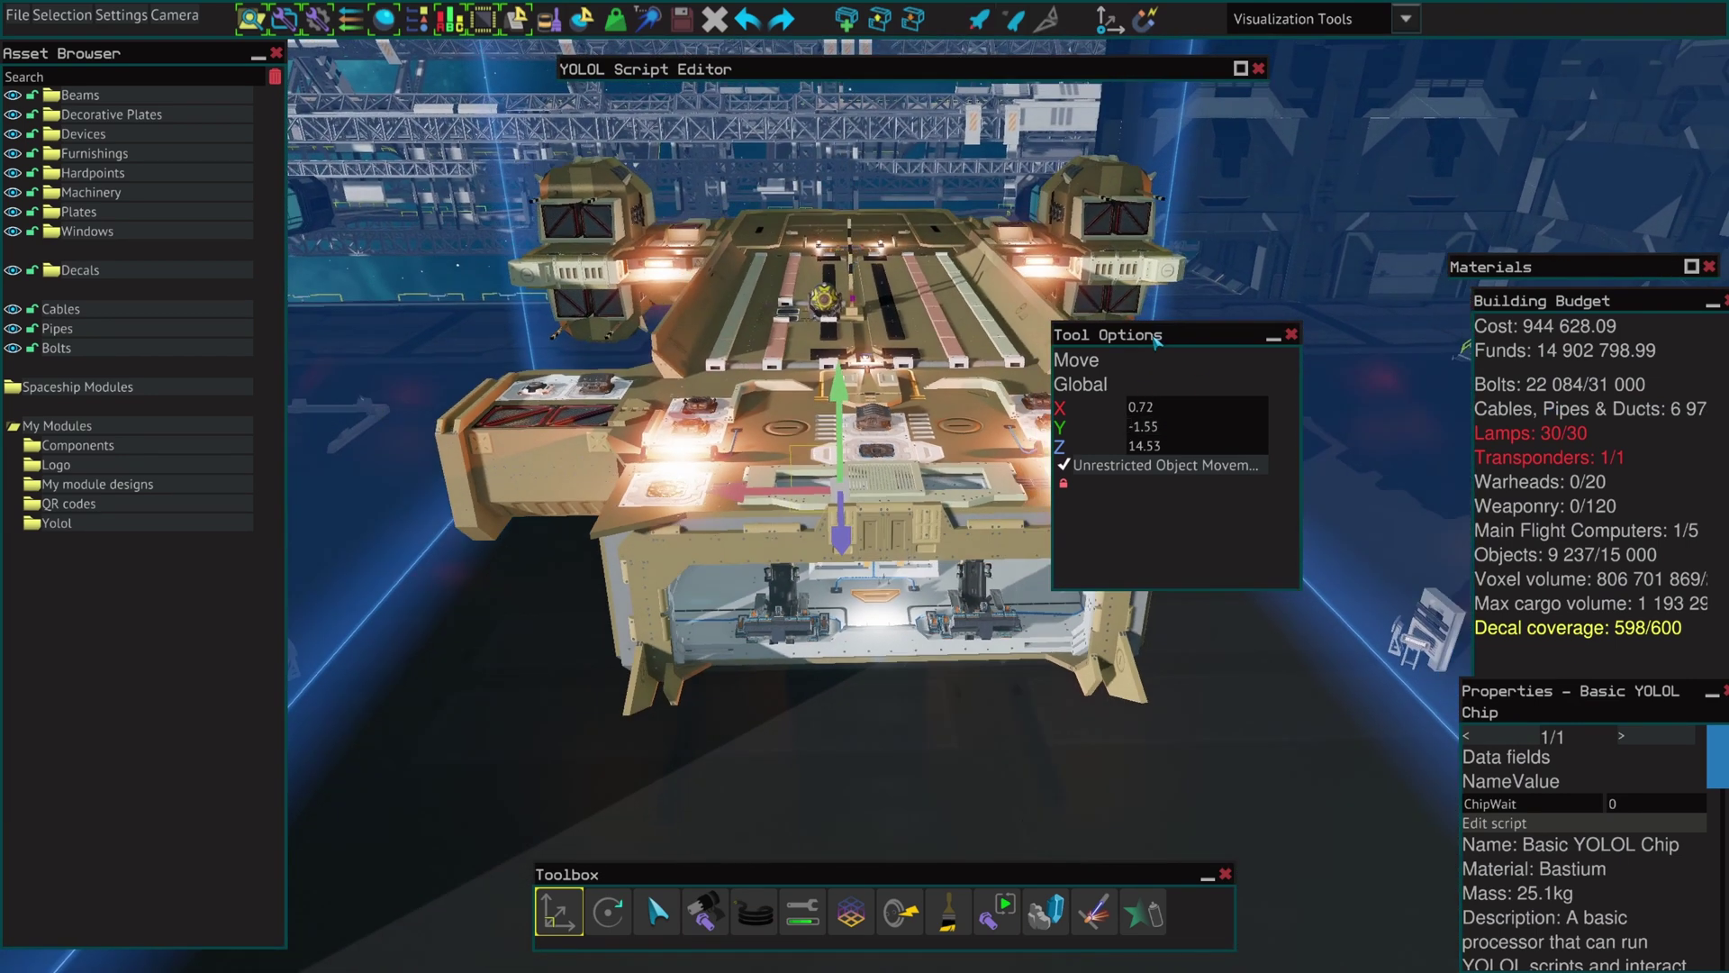
pyautogui.moveTo(1155, 340); pyautogui.dragTo(1478, 266)
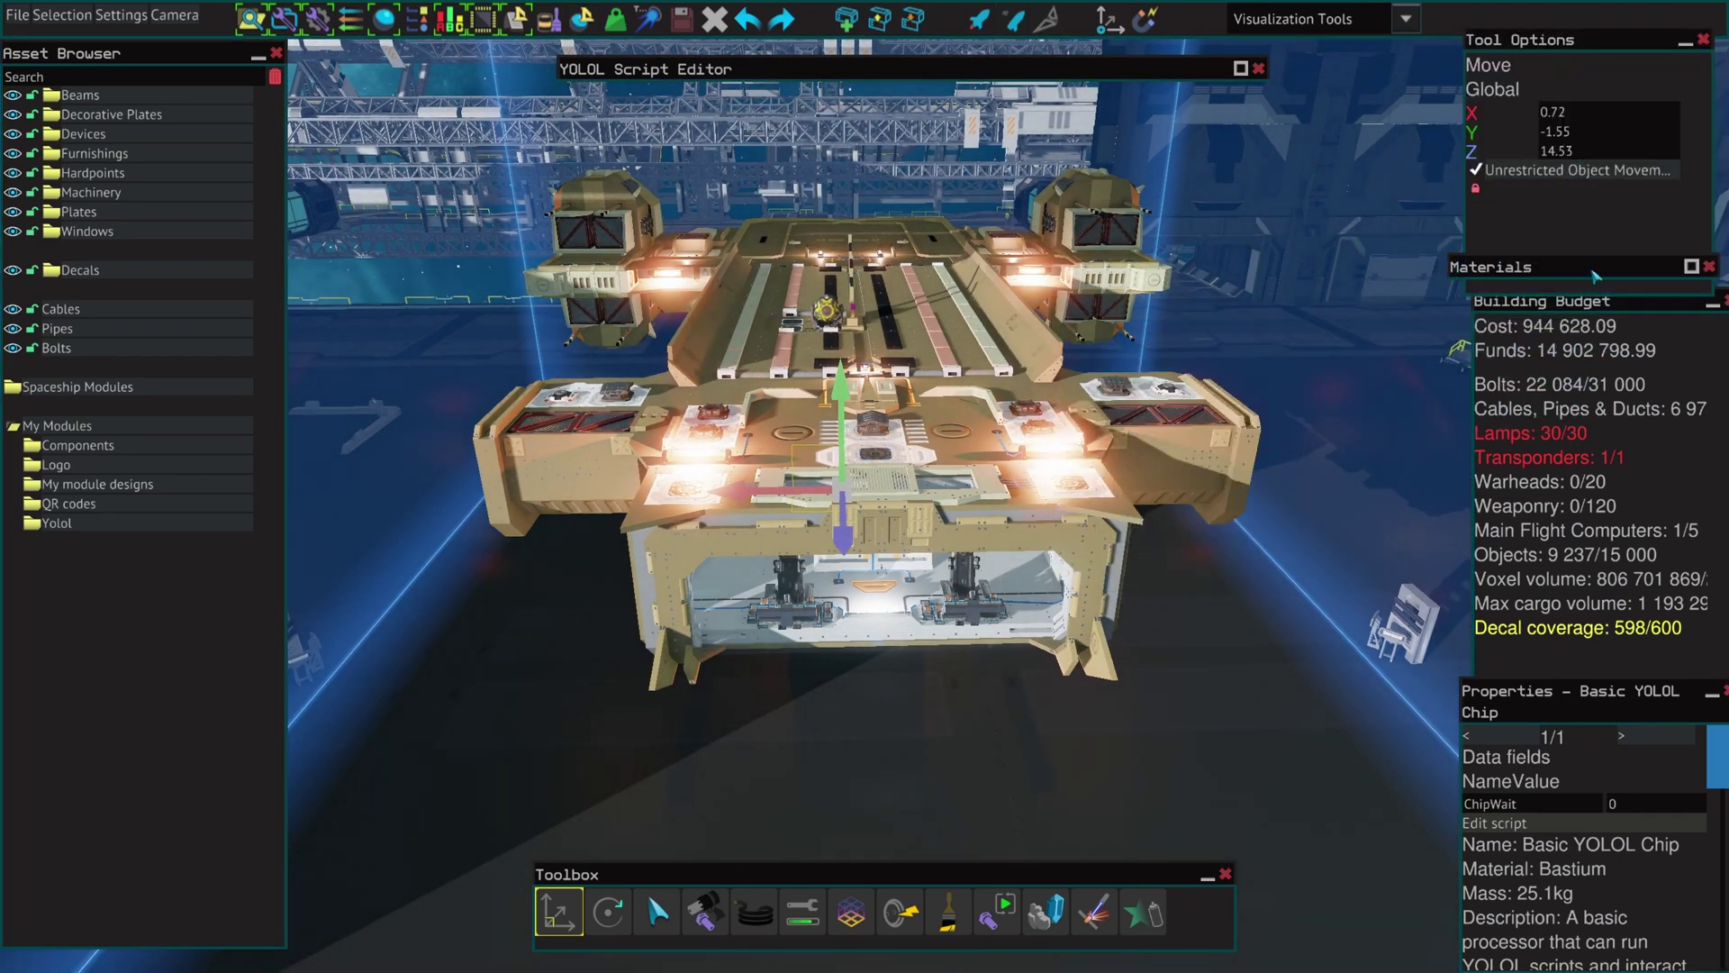
pyautogui.moveTo(1591, 302); pyautogui.dragTo(1664, 284)
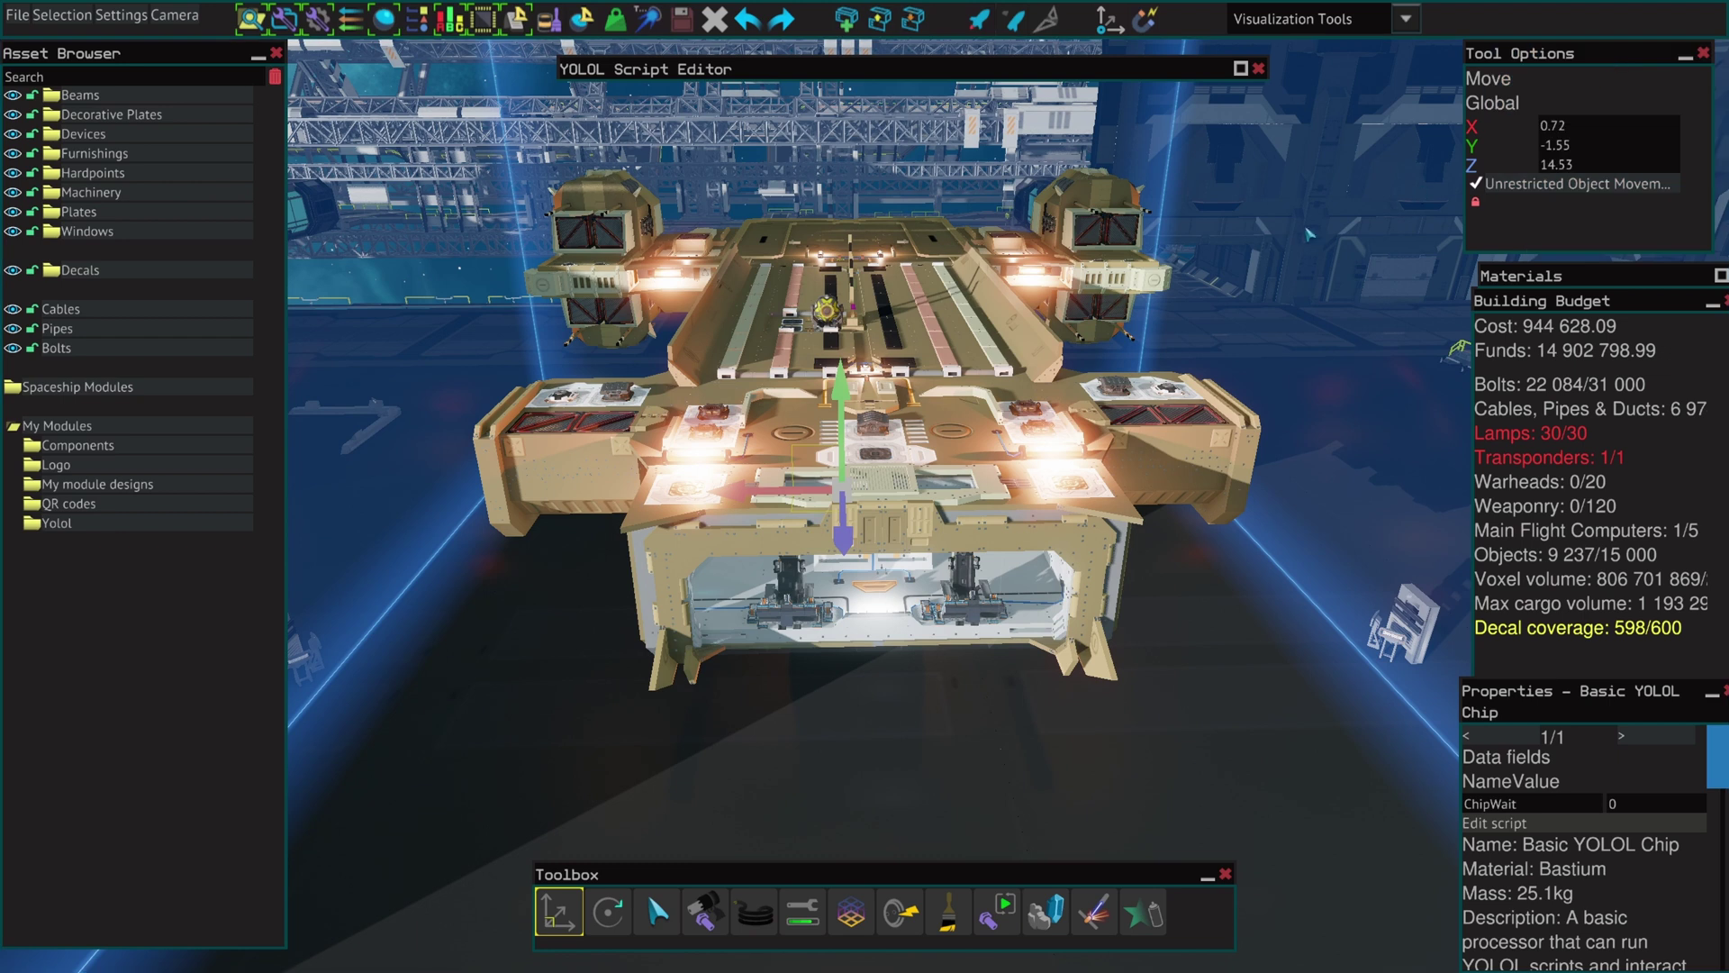
pyautogui.moveTo(1619, 53)
pyautogui.mouseDown()
pyautogui.moveTo(1645, 52)
pyautogui.moveTo(1635, 62)
pyautogui.mouseUp()
# Deselect the Basic YOLOL Chip and view the whole ship from its front corner.
pyautogui.click(1297, 268)
pyautogui.press('w')
pyautogui.moveTo(1297, 268); pyautogui.dragTo(1360, 455, button='right')
pyautogui.press('d')
pyautogui.moveTo(1200, 590); pyautogui.dragTo(937, 478, button='right')
pyautogui.press('w')
pyautogui.press('s')
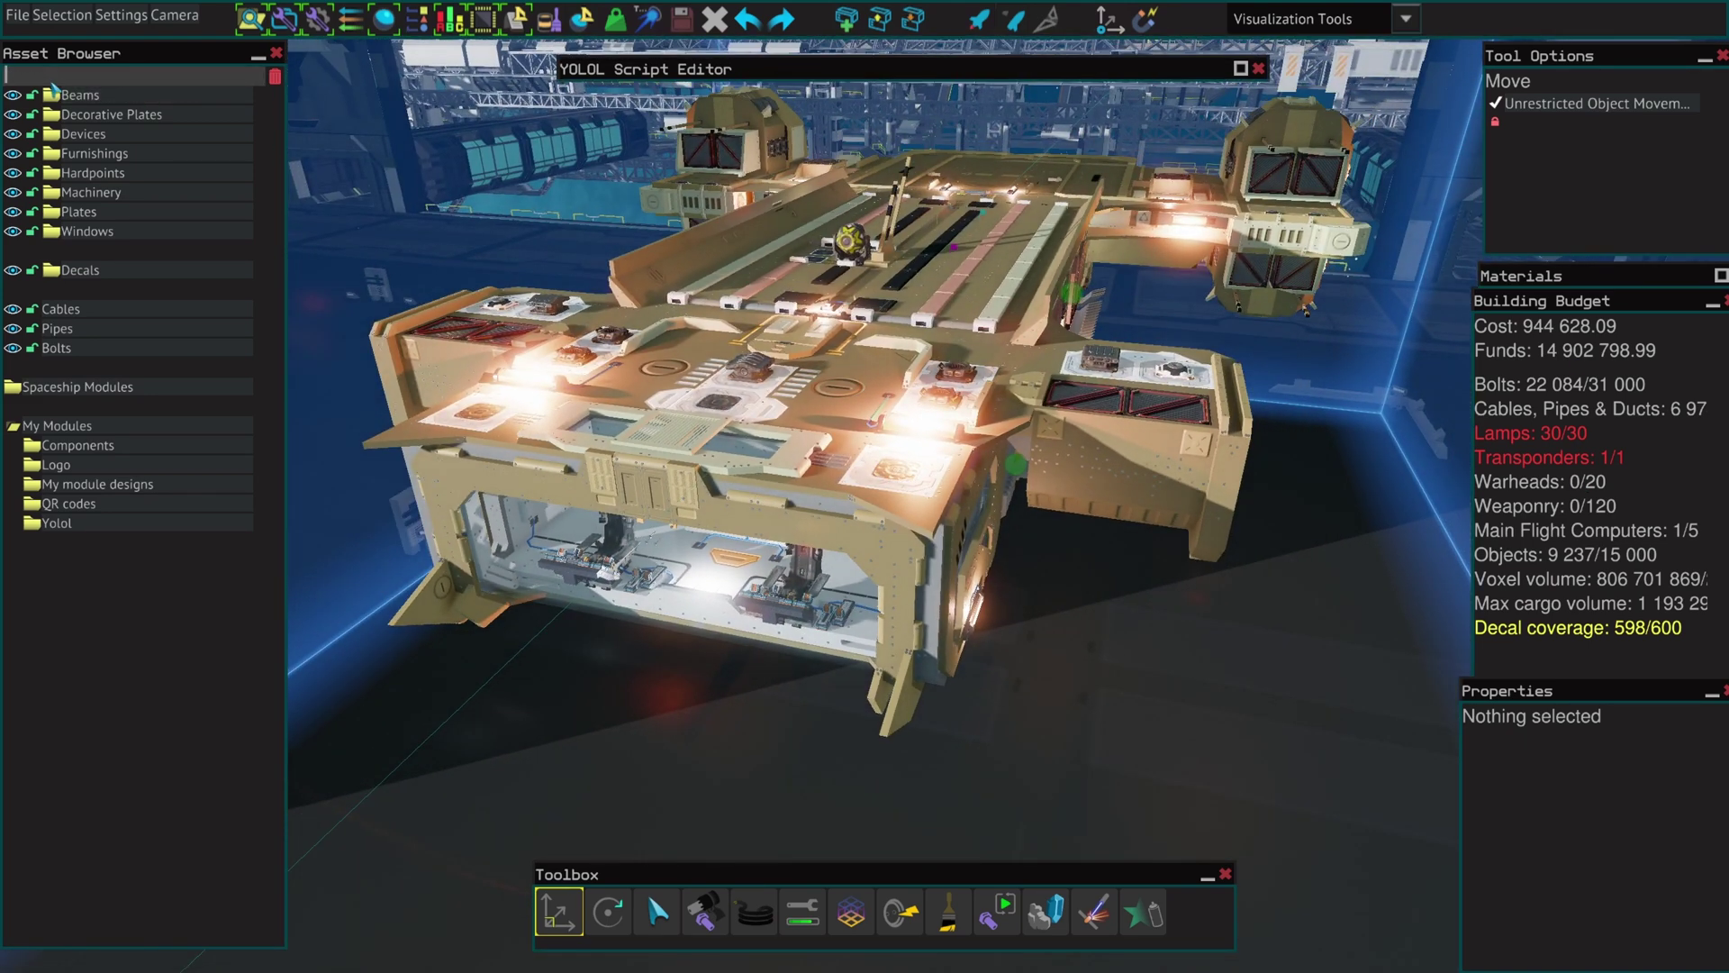
# Search the Asset Browser for "trans" and try to place a Ship Transponder beside the ship.
pyautogui.write('trans')
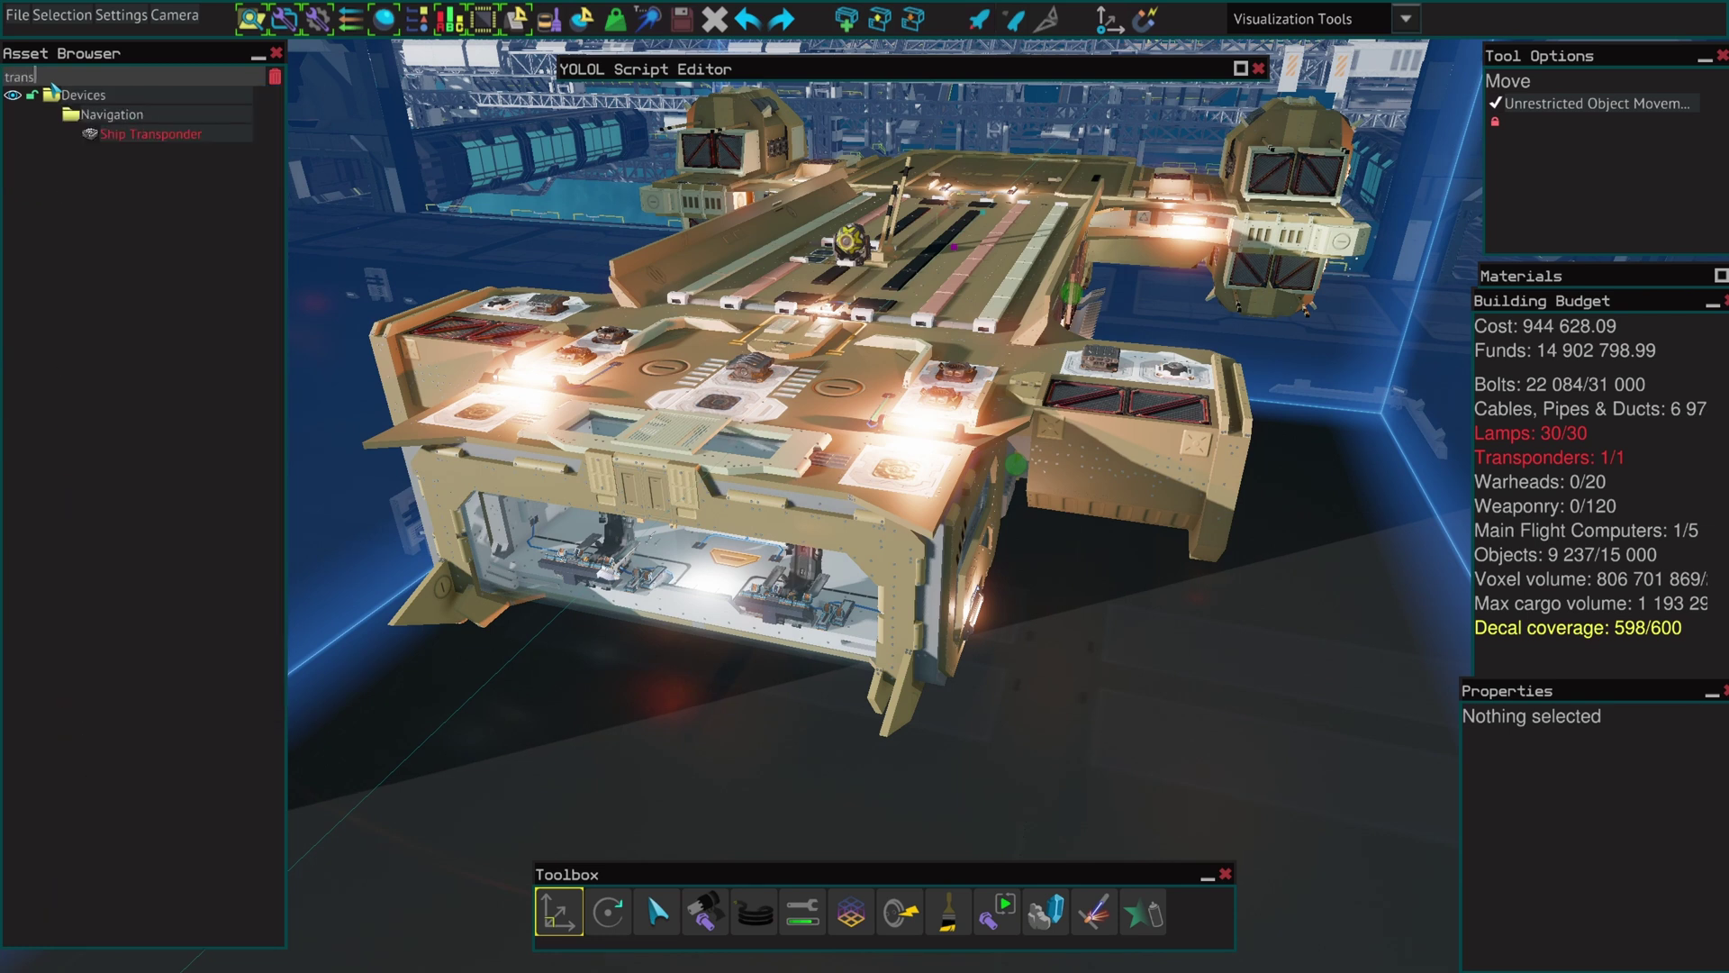
pyautogui.click(121, 142)
pyautogui.press('d')
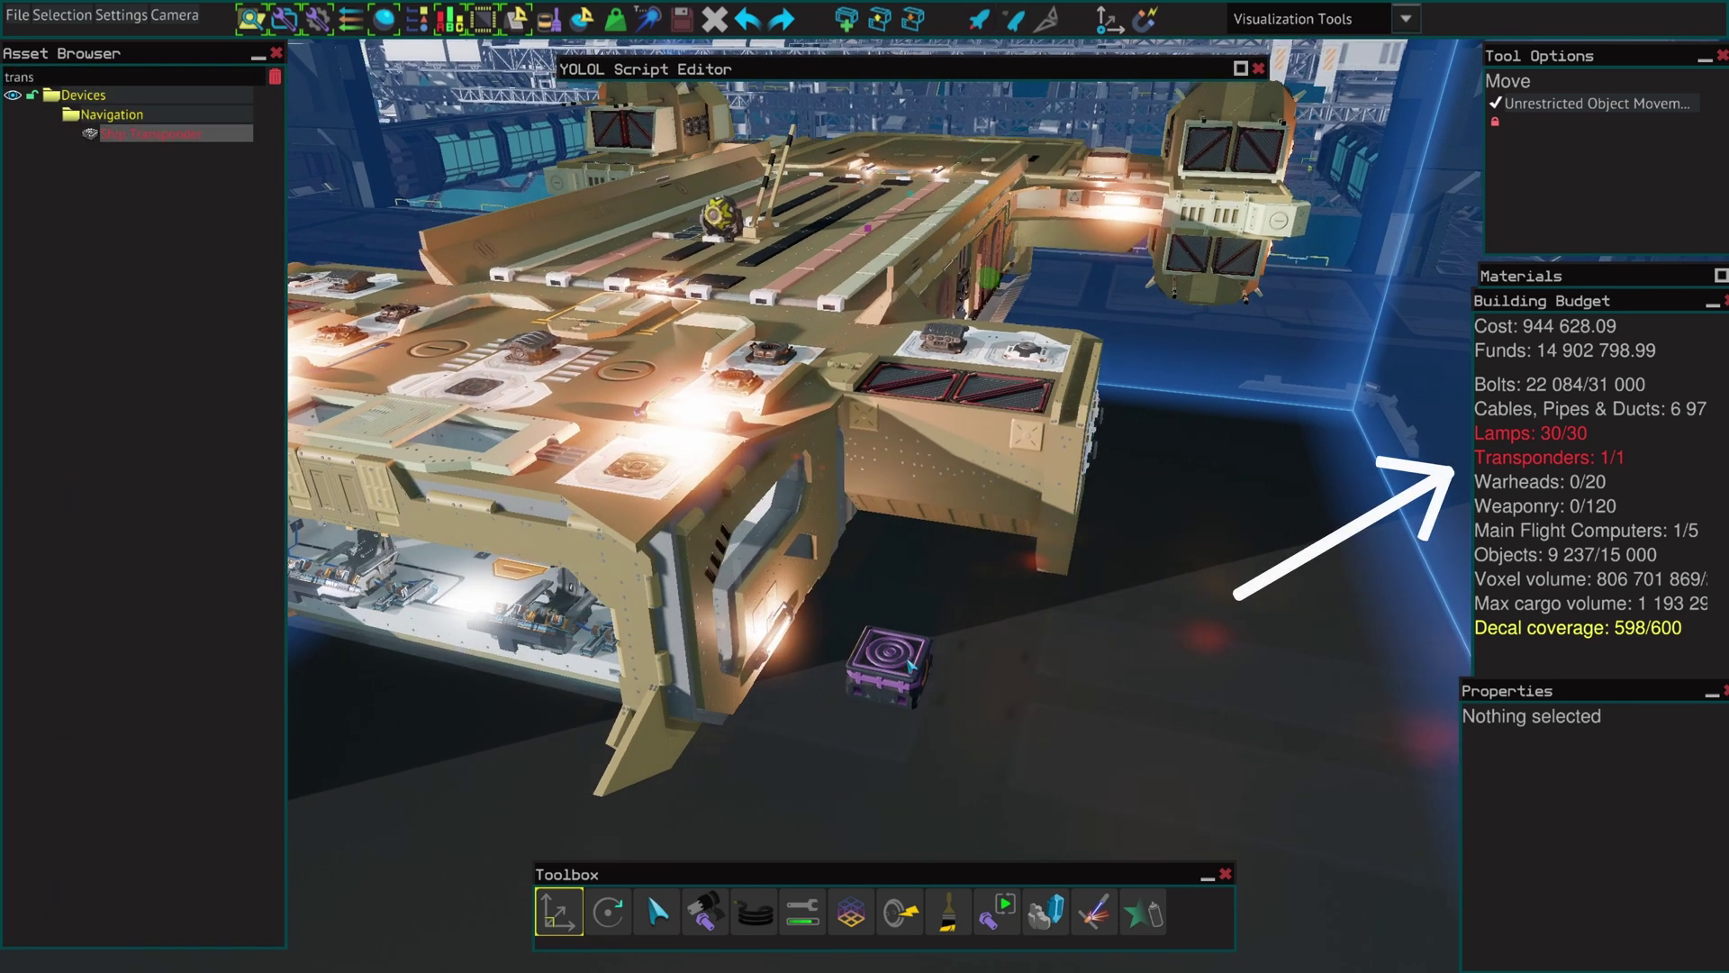
pyautogui.press('w')
pyautogui.moveTo(815, 620); pyautogui.dragTo(916, 623)
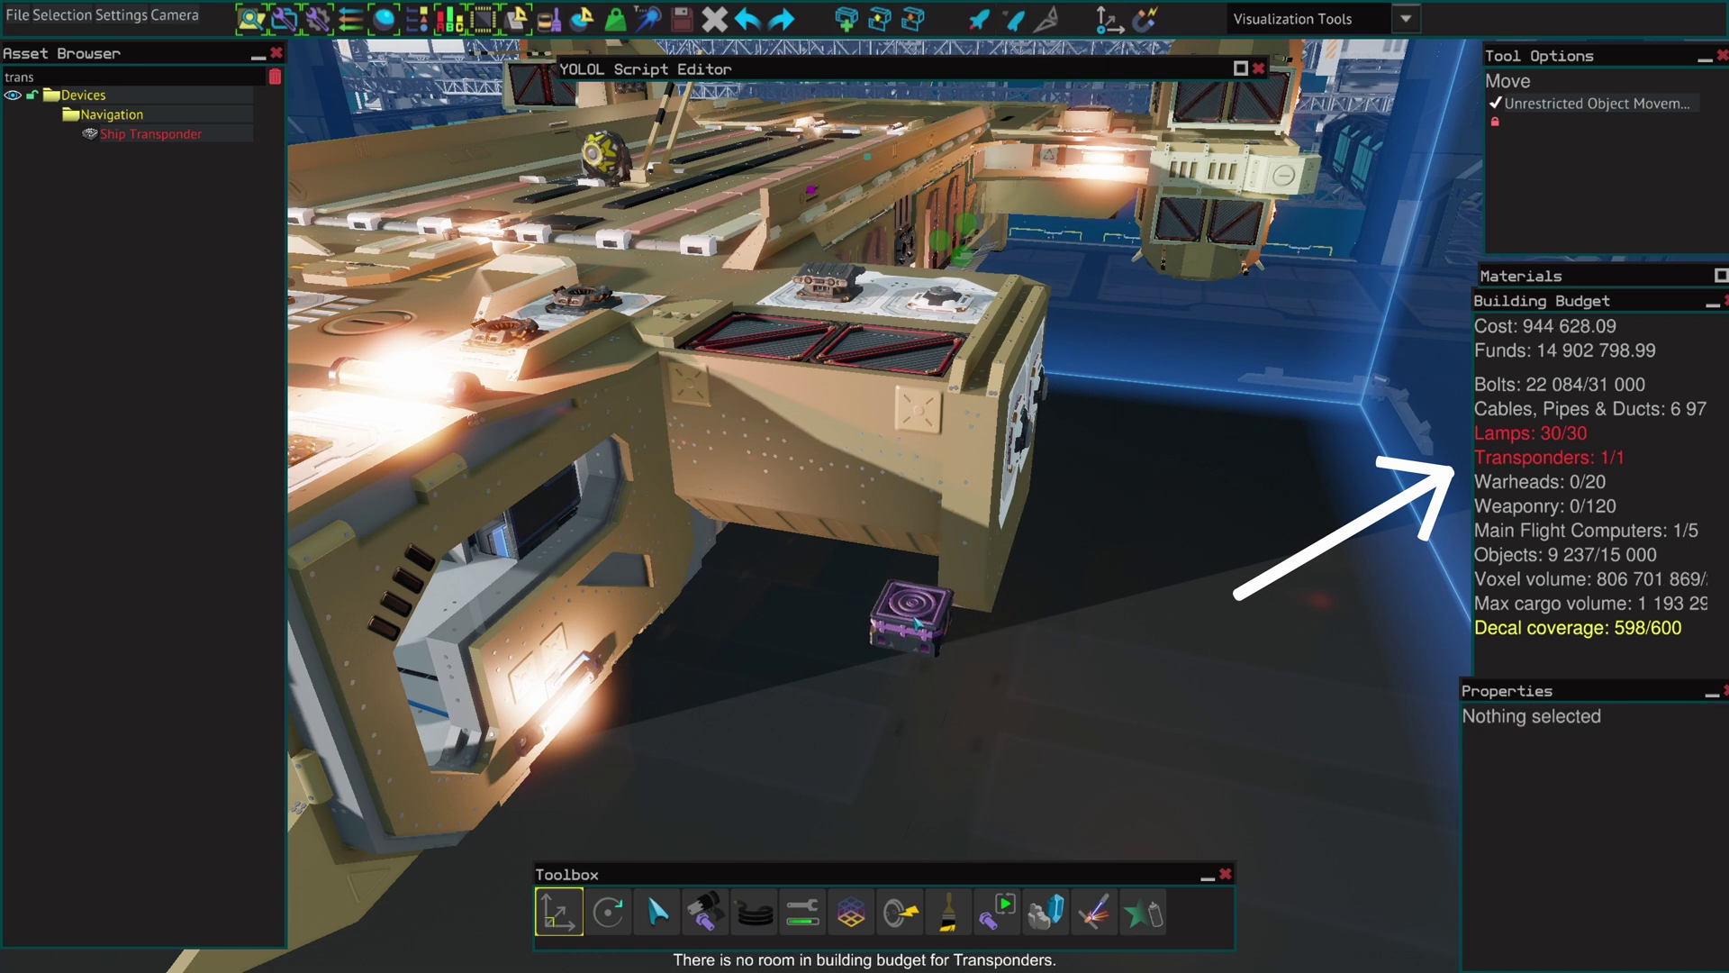
# Clear the asset search and expand the Navigation folder under Devices.
pyautogui.click(275, 78)
pyautogui.click(84, 133)
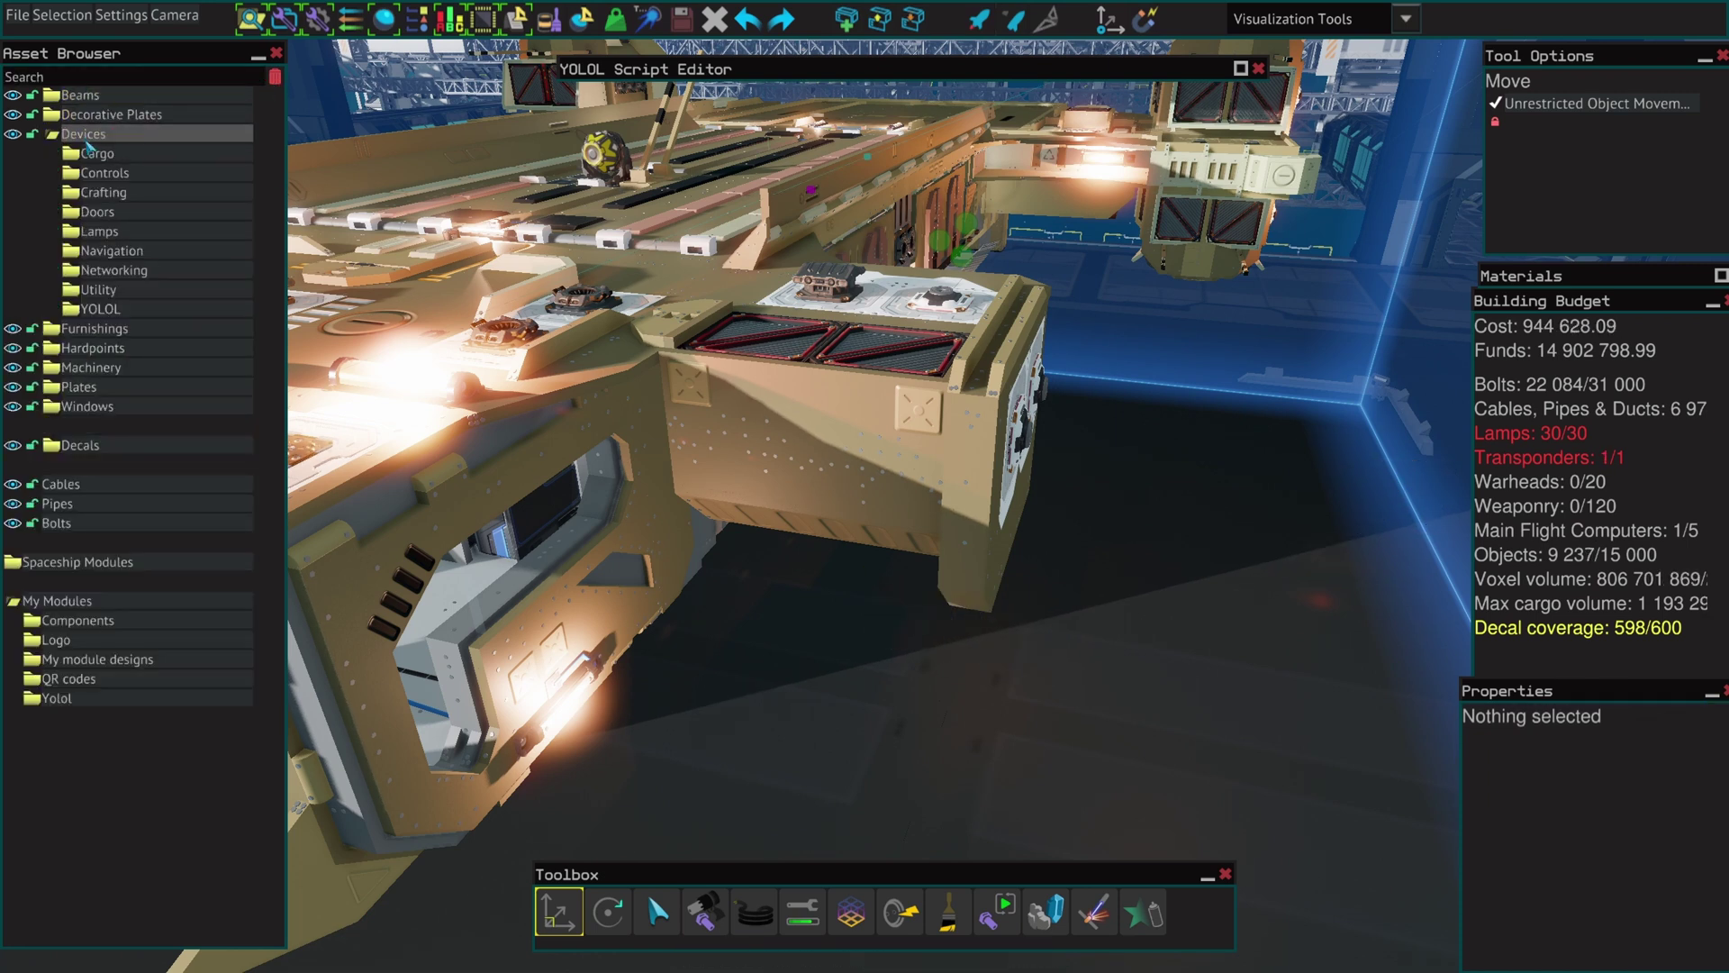
pyautogui.click(111, 251)
pyautogui.click(116, 270)
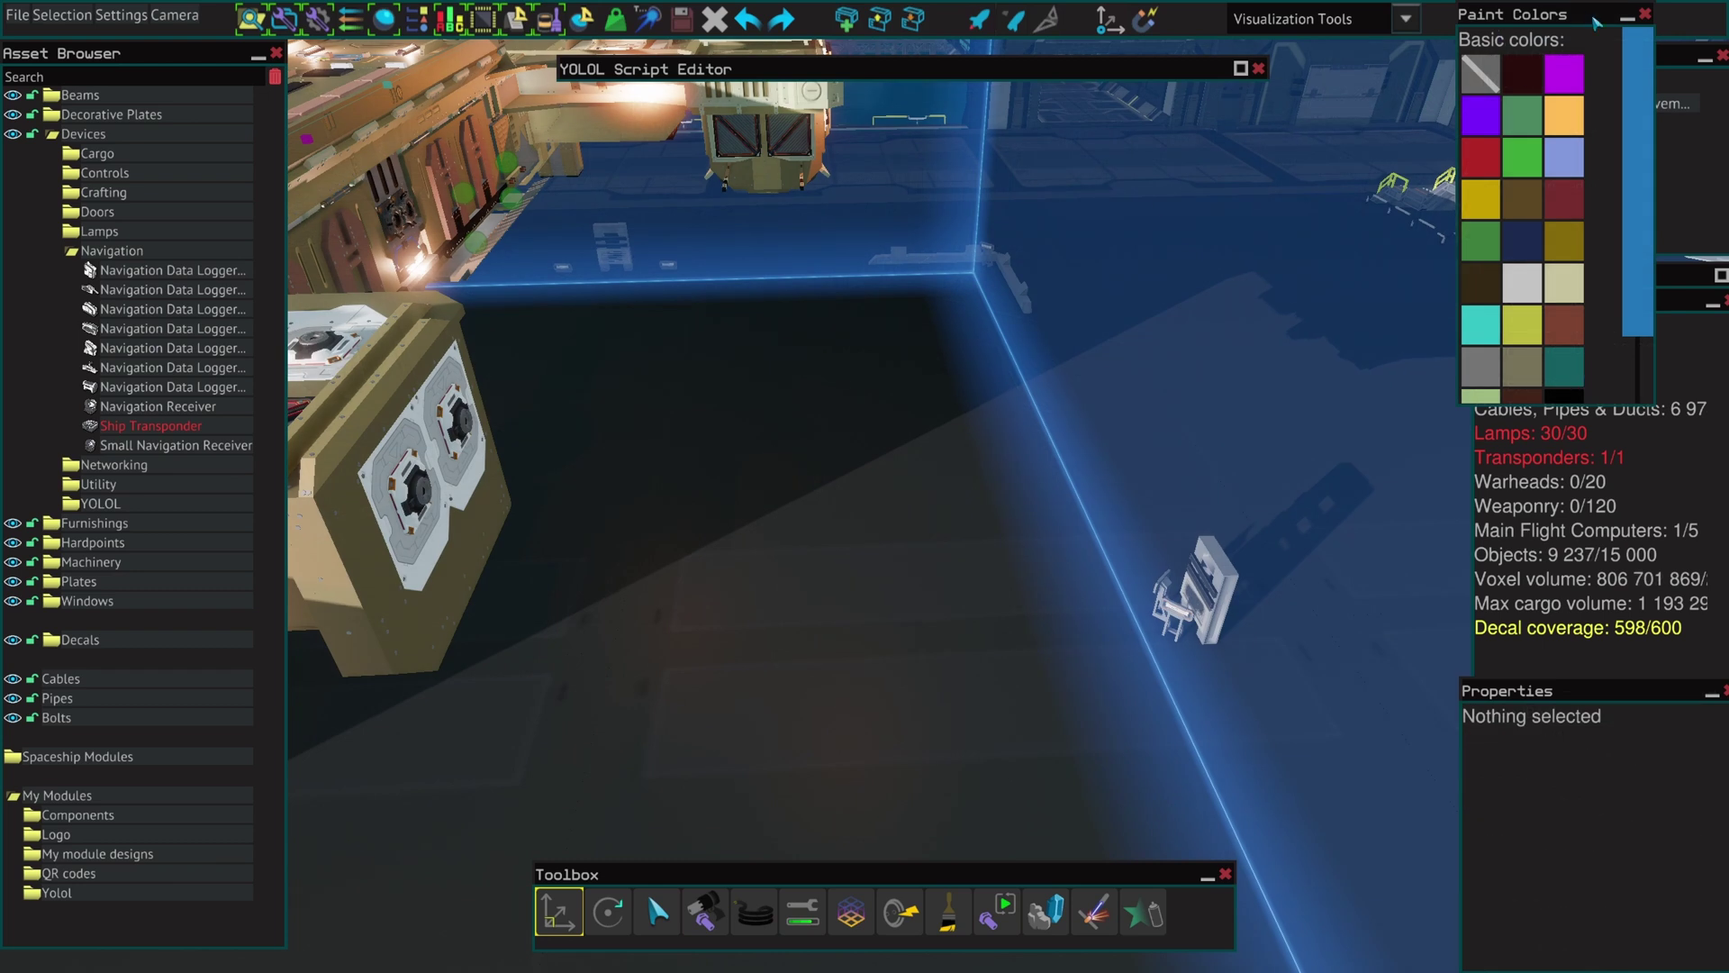
# Move Paint Colors clear of Building Budget, choose the muted green, and paint the deck decals with a brush radius of 6.0.
pyautogui.moveTo(1596, 21); pyautogui.dragTo(1250, 126)
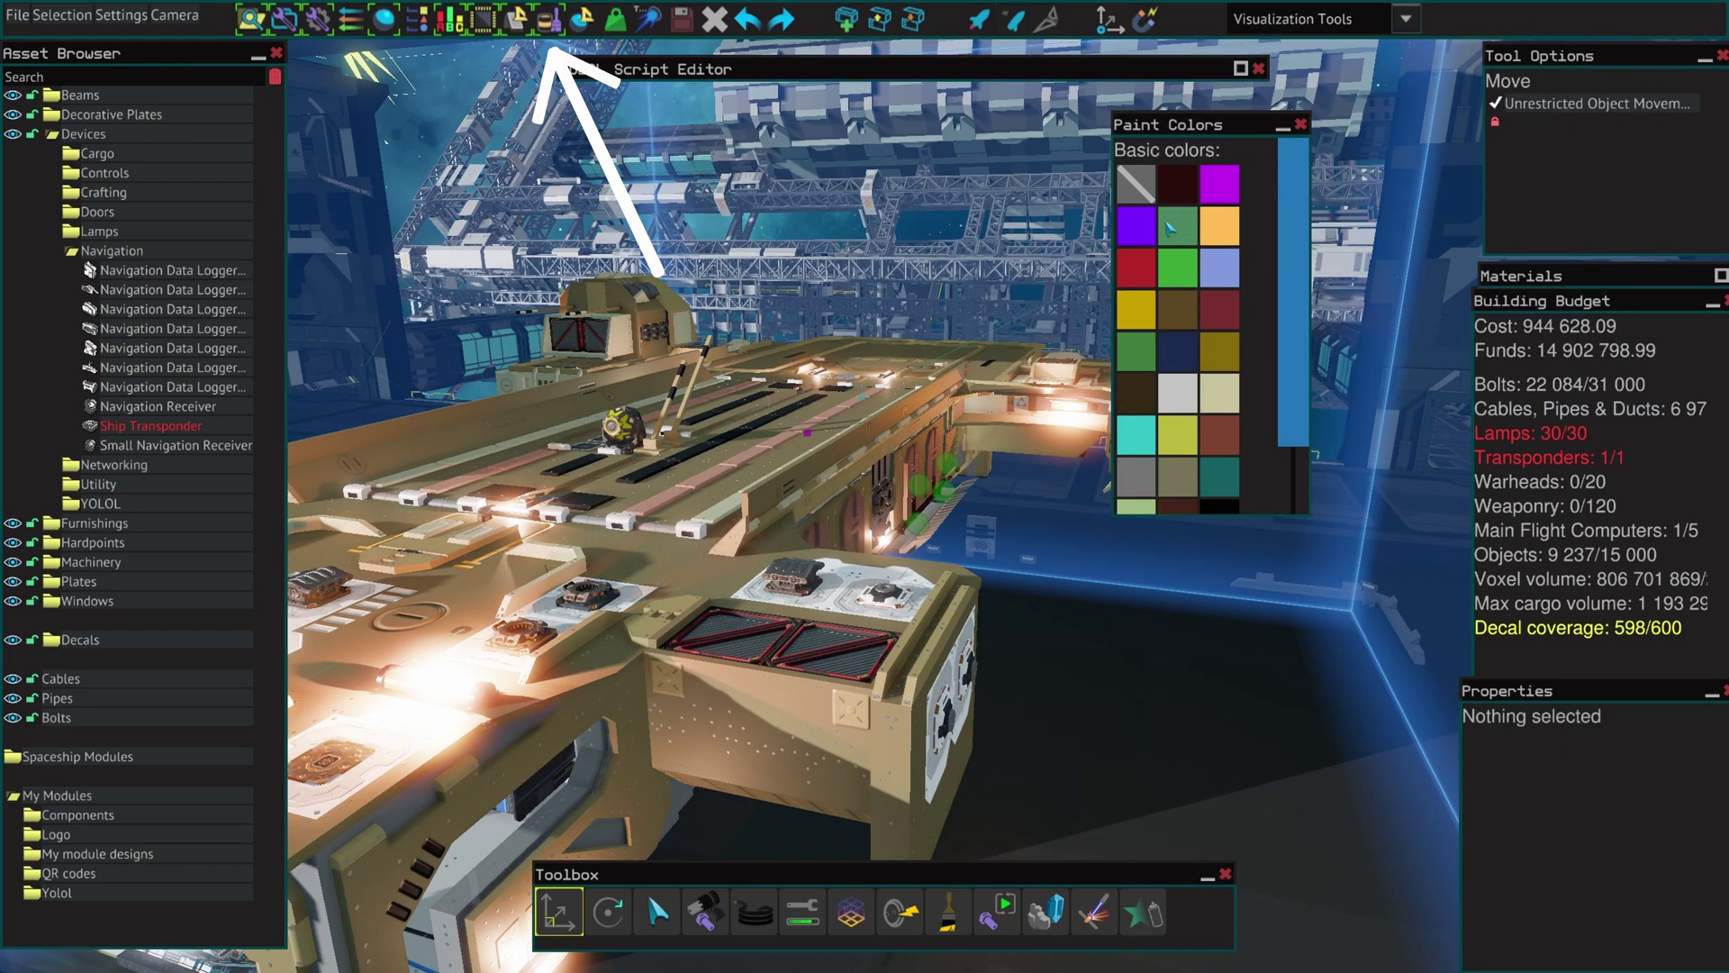
pyautogui.click(1169, 228)
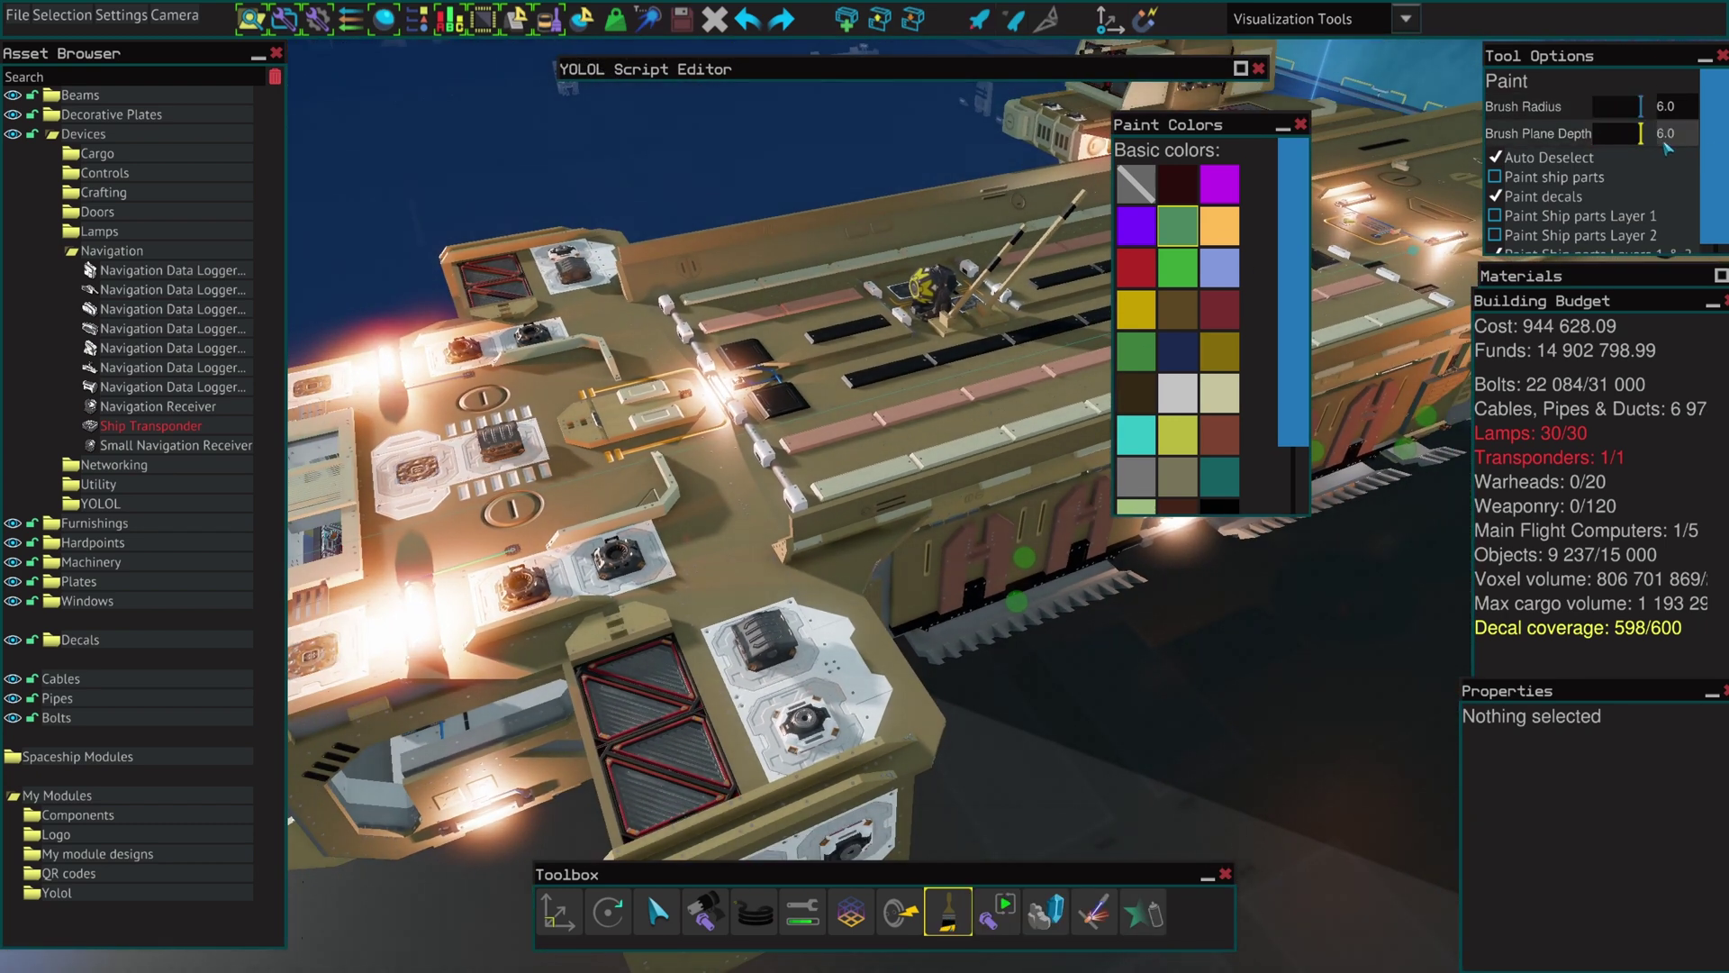
pyautogui.scroll(-2, 937, 374)
pyautogui.press('a')
pyautogui.click(743, 491)
pyautogui.press('d')
pyautogui.press('d')
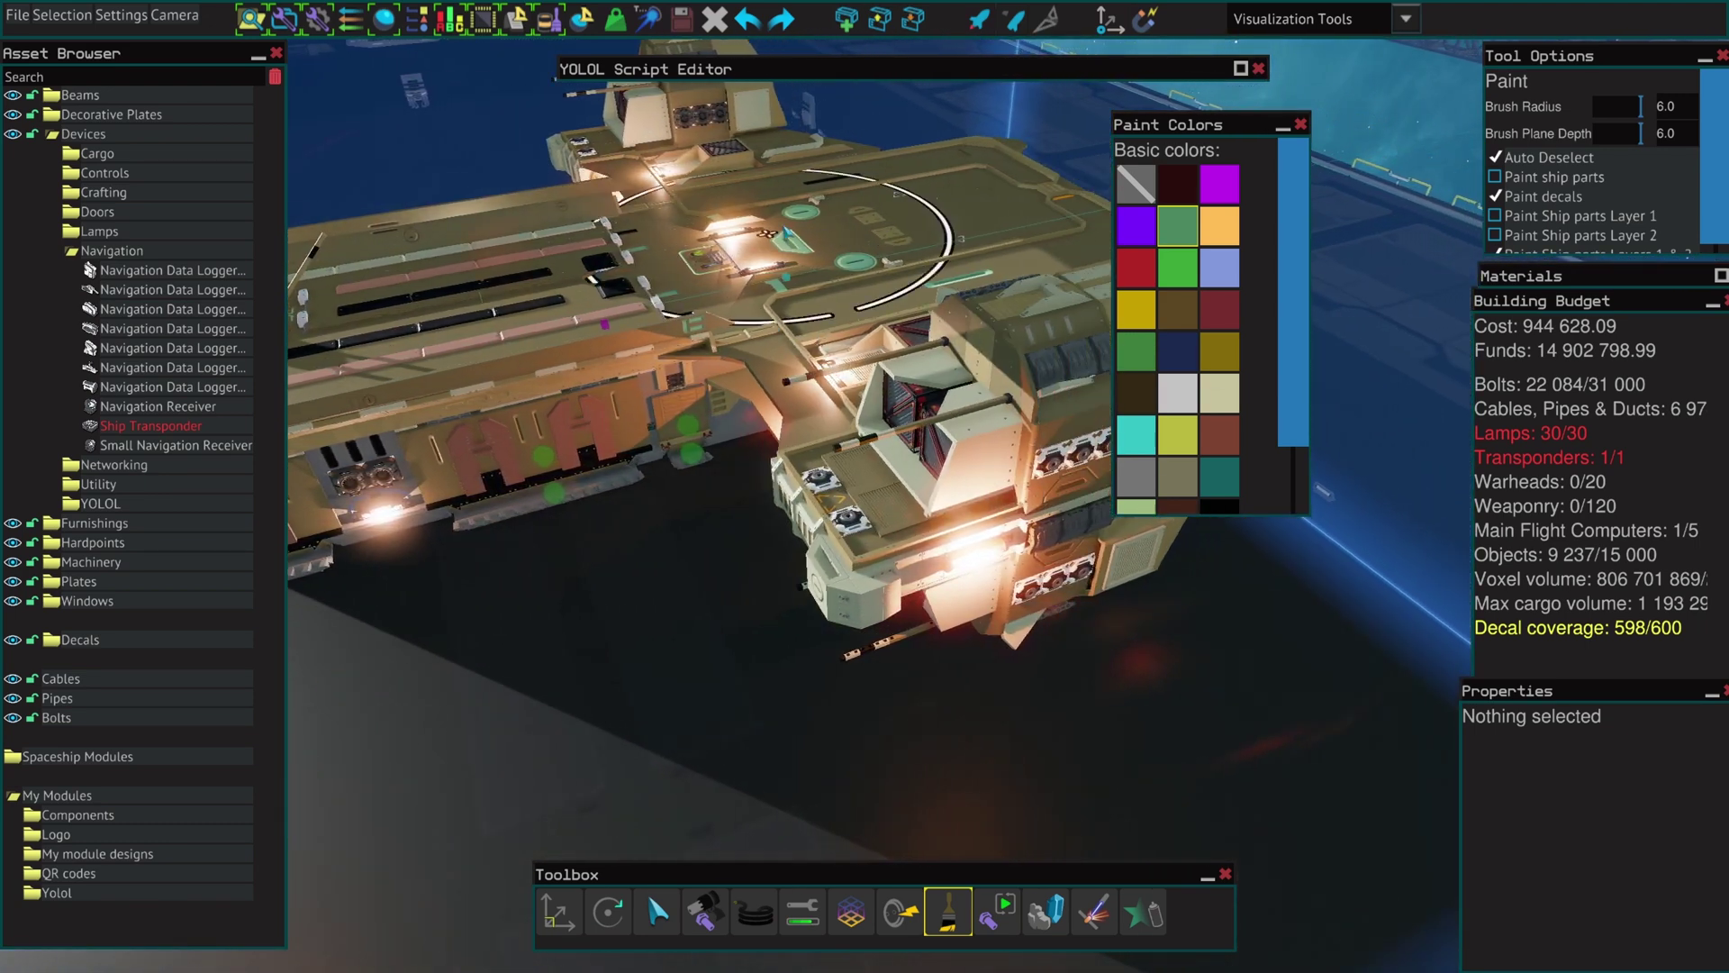
pyautogui.click(734, 206)
pyautogui.press('s')
pyautogui.press('a')
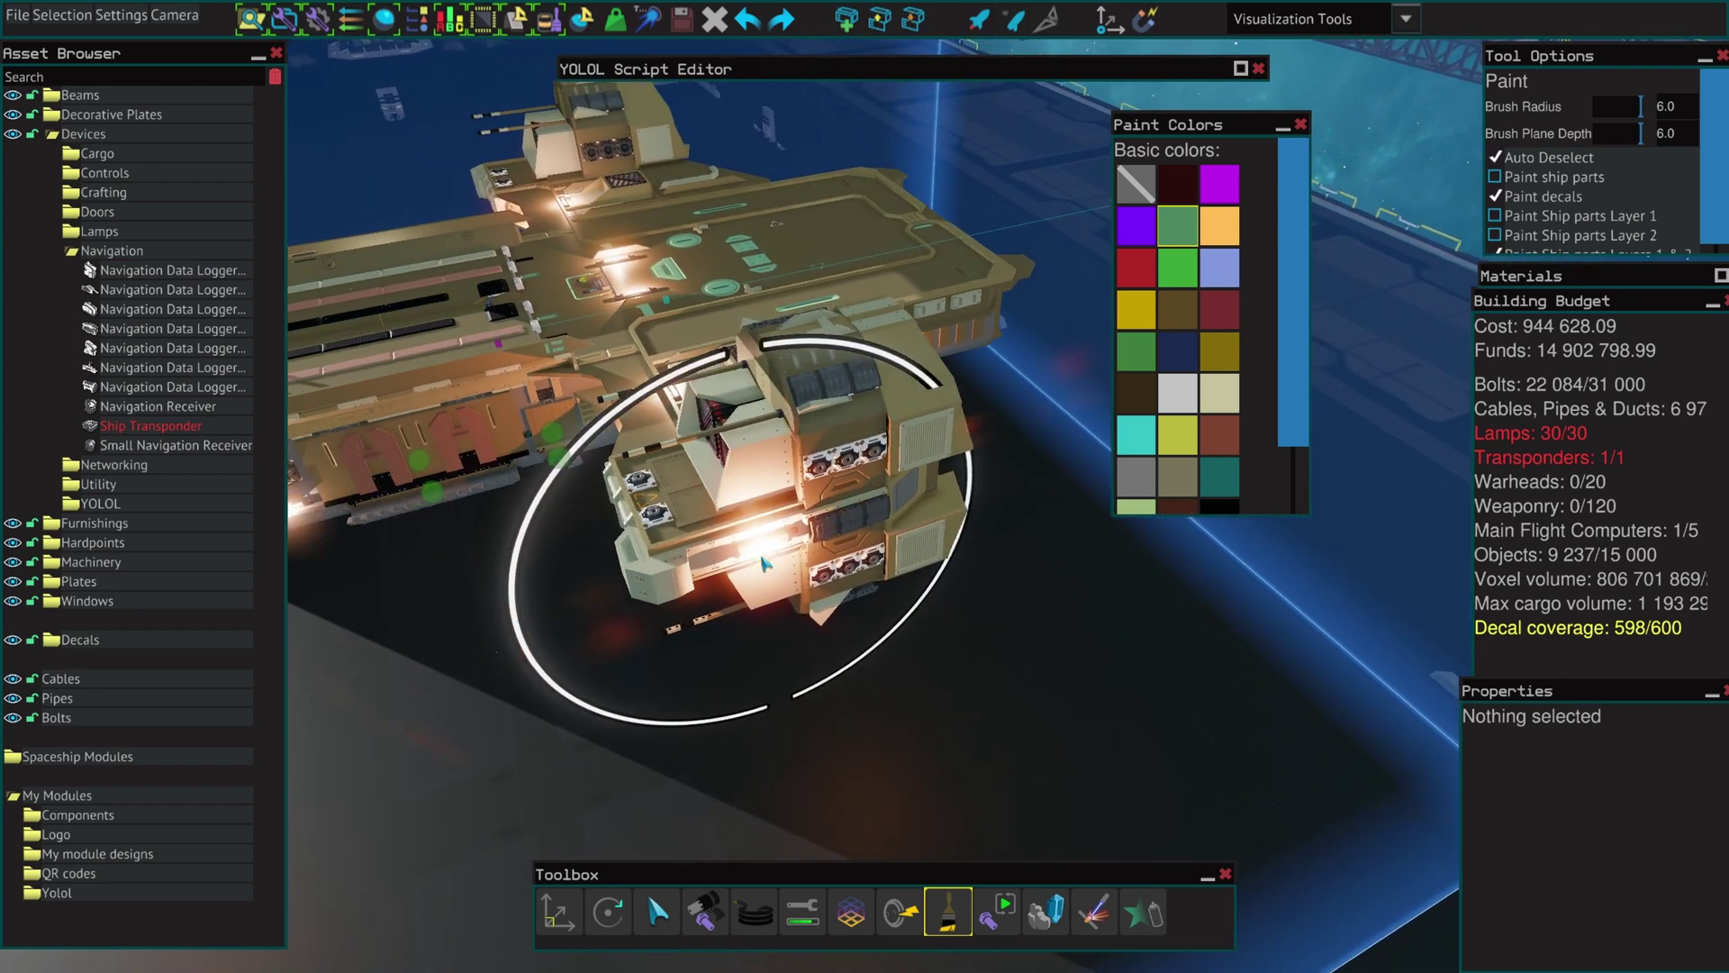
# Switch painting from decals to ship parts, paint the main hull green, and leave the Paint tool.
pyautogui.click(1533, 183)
pyautogui.press('s')
pyautogui.press('a')
pyautogui.moveTo(531, 567)
pyautogui.mouseDown()
pyautogui.moveTo(653, 395)
pyautogui.moveTo(748, 360)
pyautogui.moveTo(780, 389)
pyautogui.mouseUp()
pyautogui.press('d')
pyautogui.press('d')
pyautogui.moveTo(779, 388); pyautogui.dragTo(975, 363, button='middle')
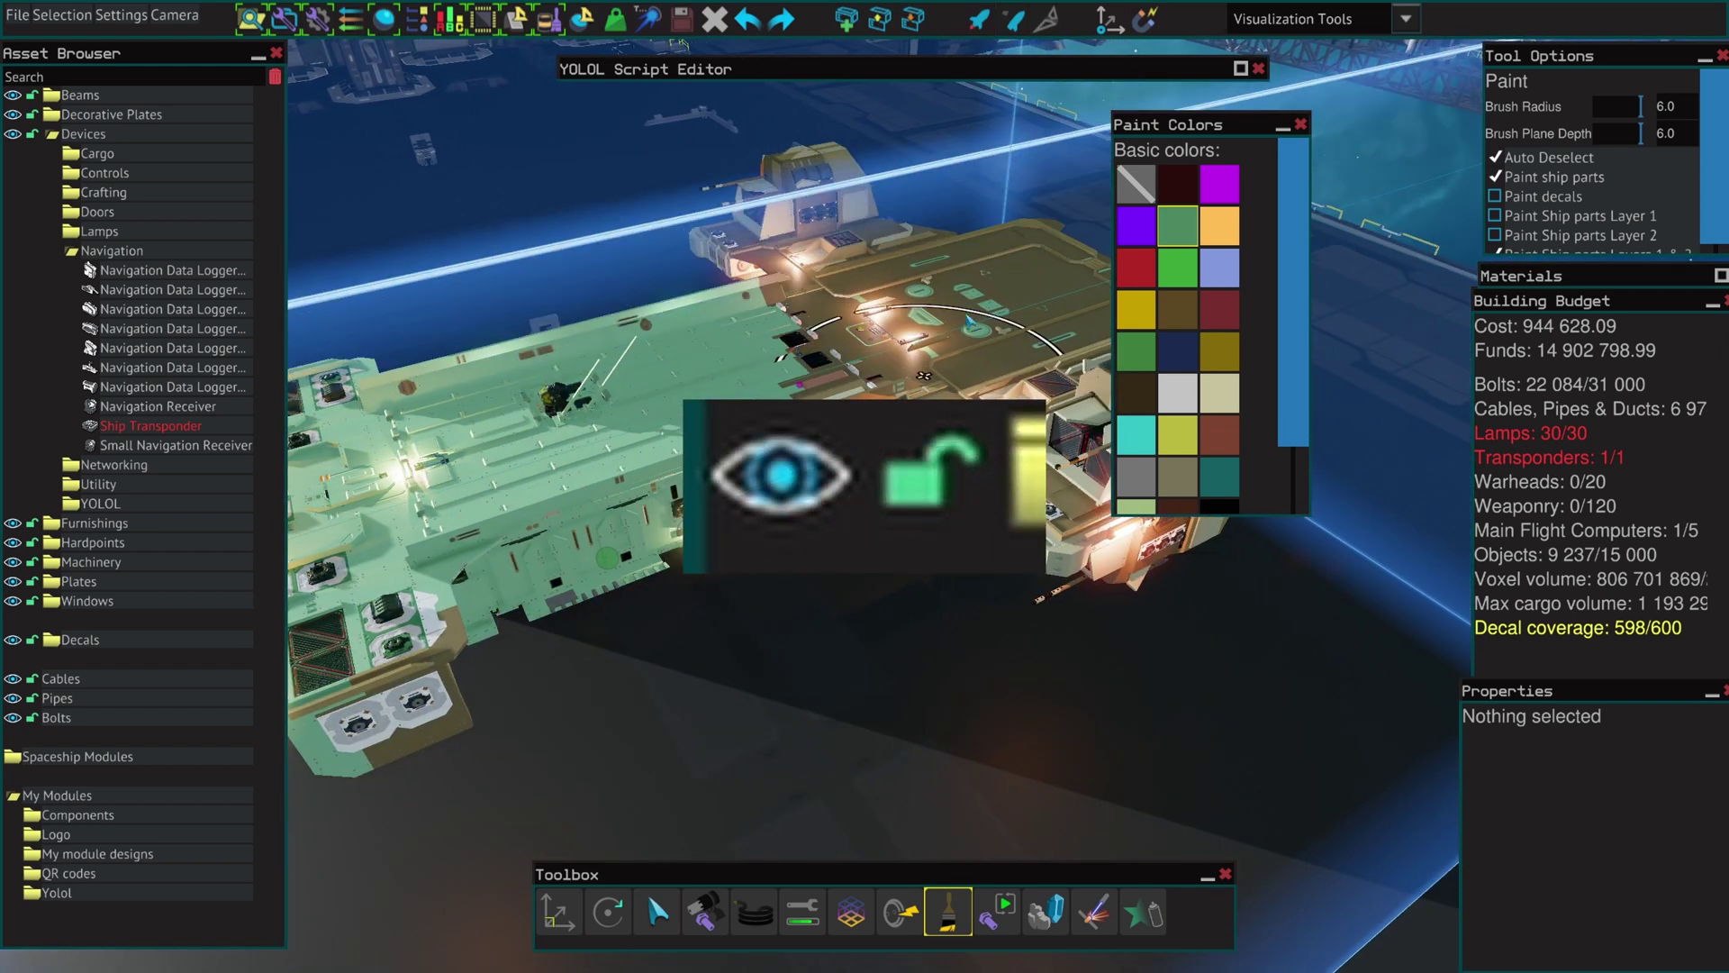
pyautogui.press('d')
pyautogui.click(970, 322)
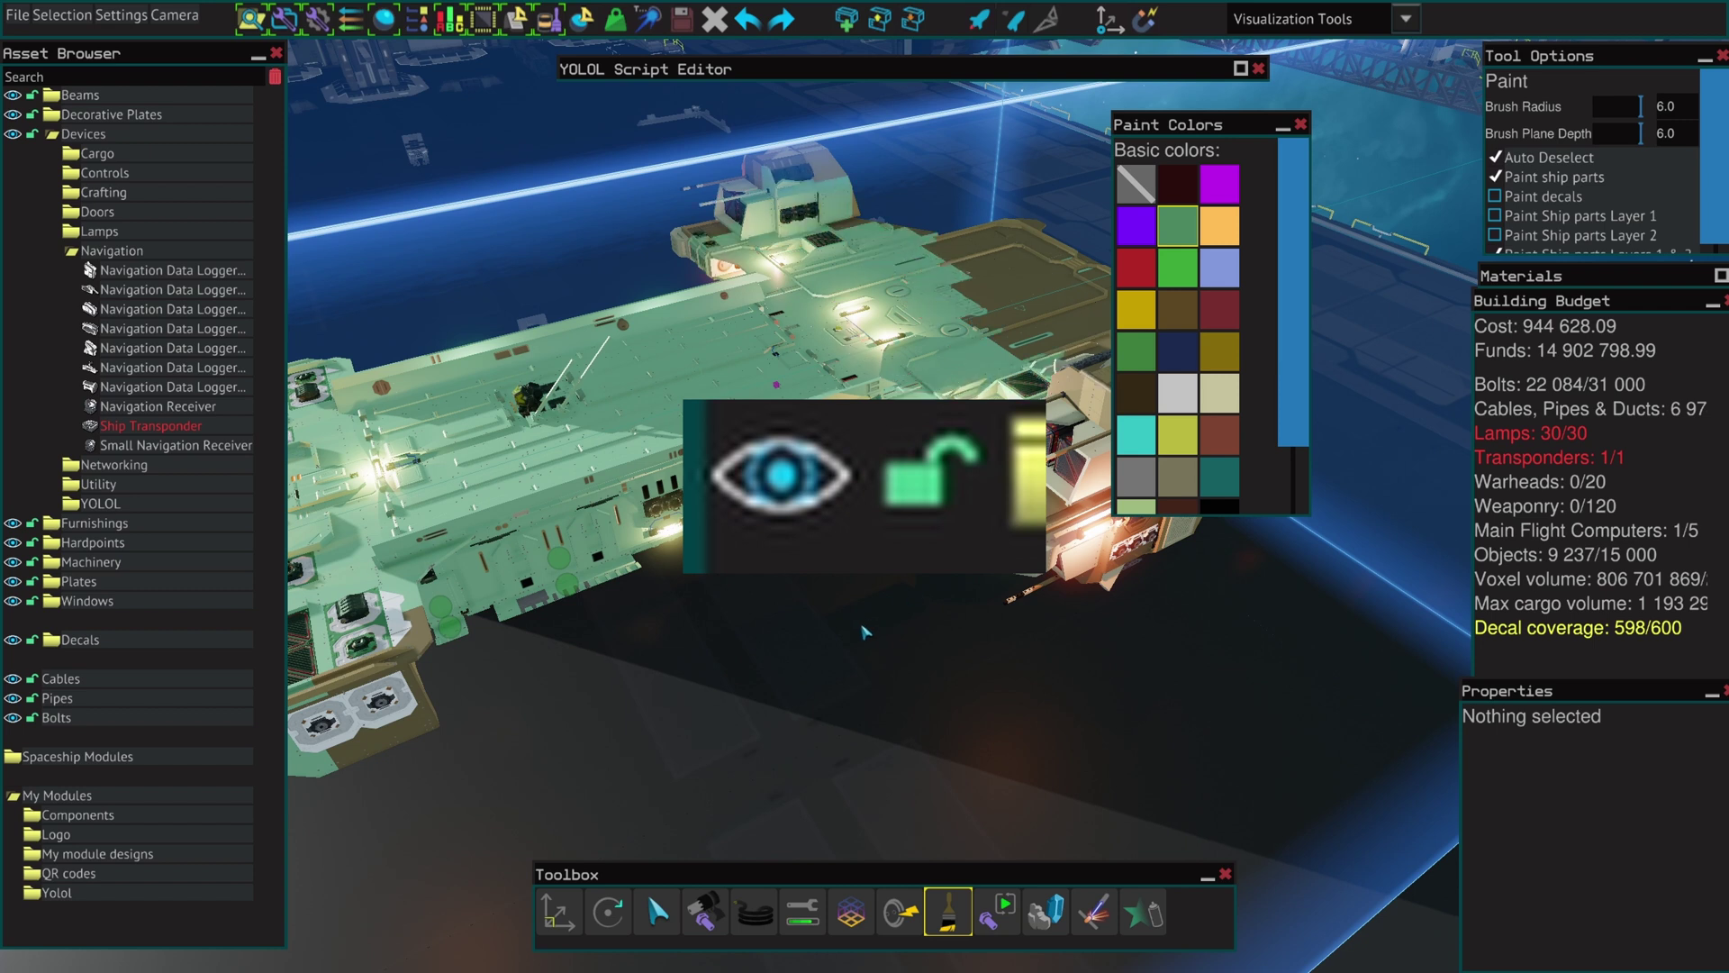
pyautogui.press('Escape')
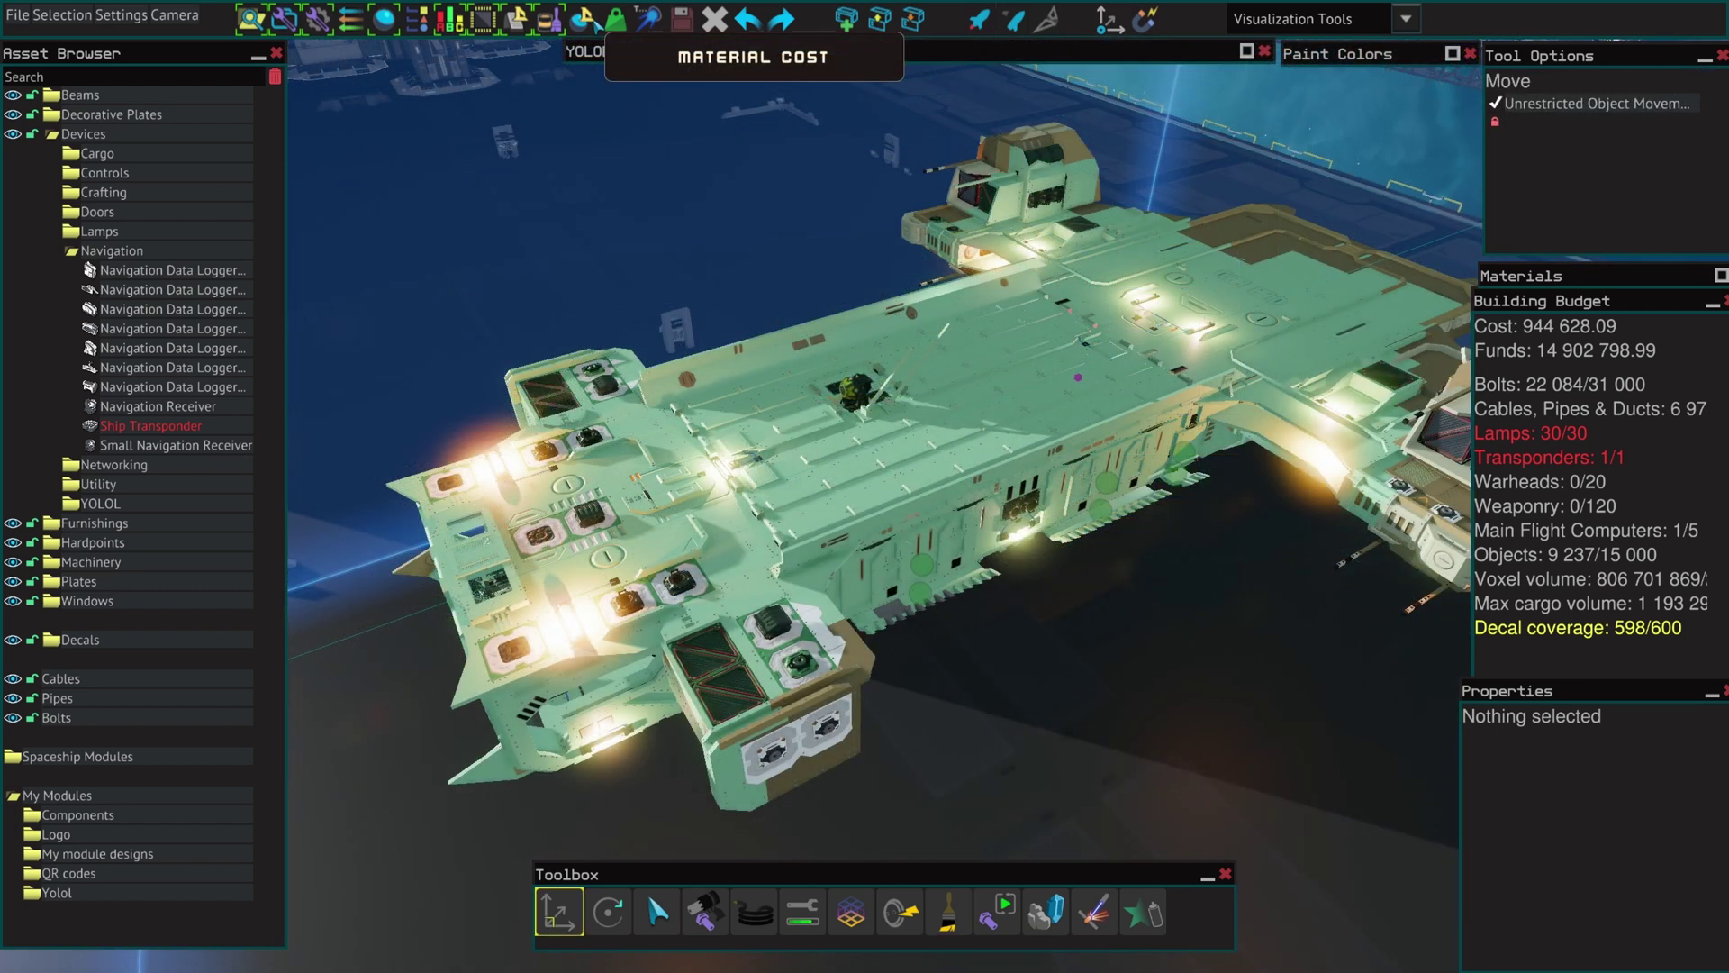
# Open Material Cost, enlarge it until its columns are readable, and turn off Use parts in Station Storage.
pyautogui.click(592, 22)
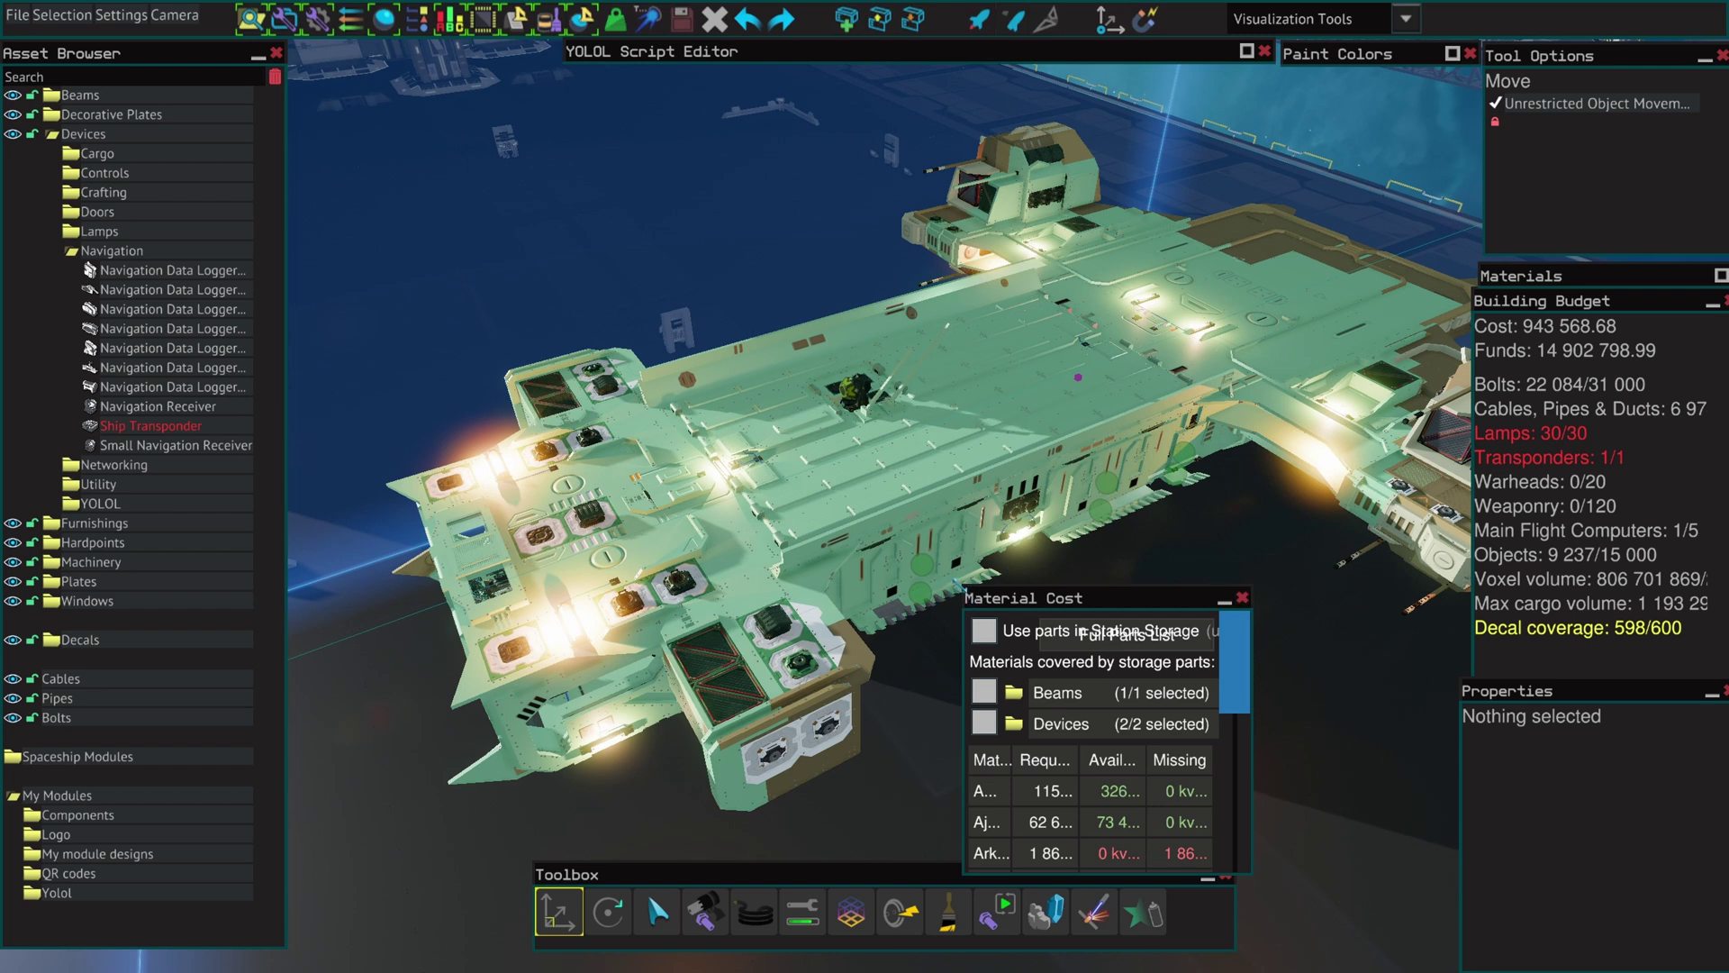
pyautogui.moveTo(962, 588); pyautogui.dragTo(422, 85)
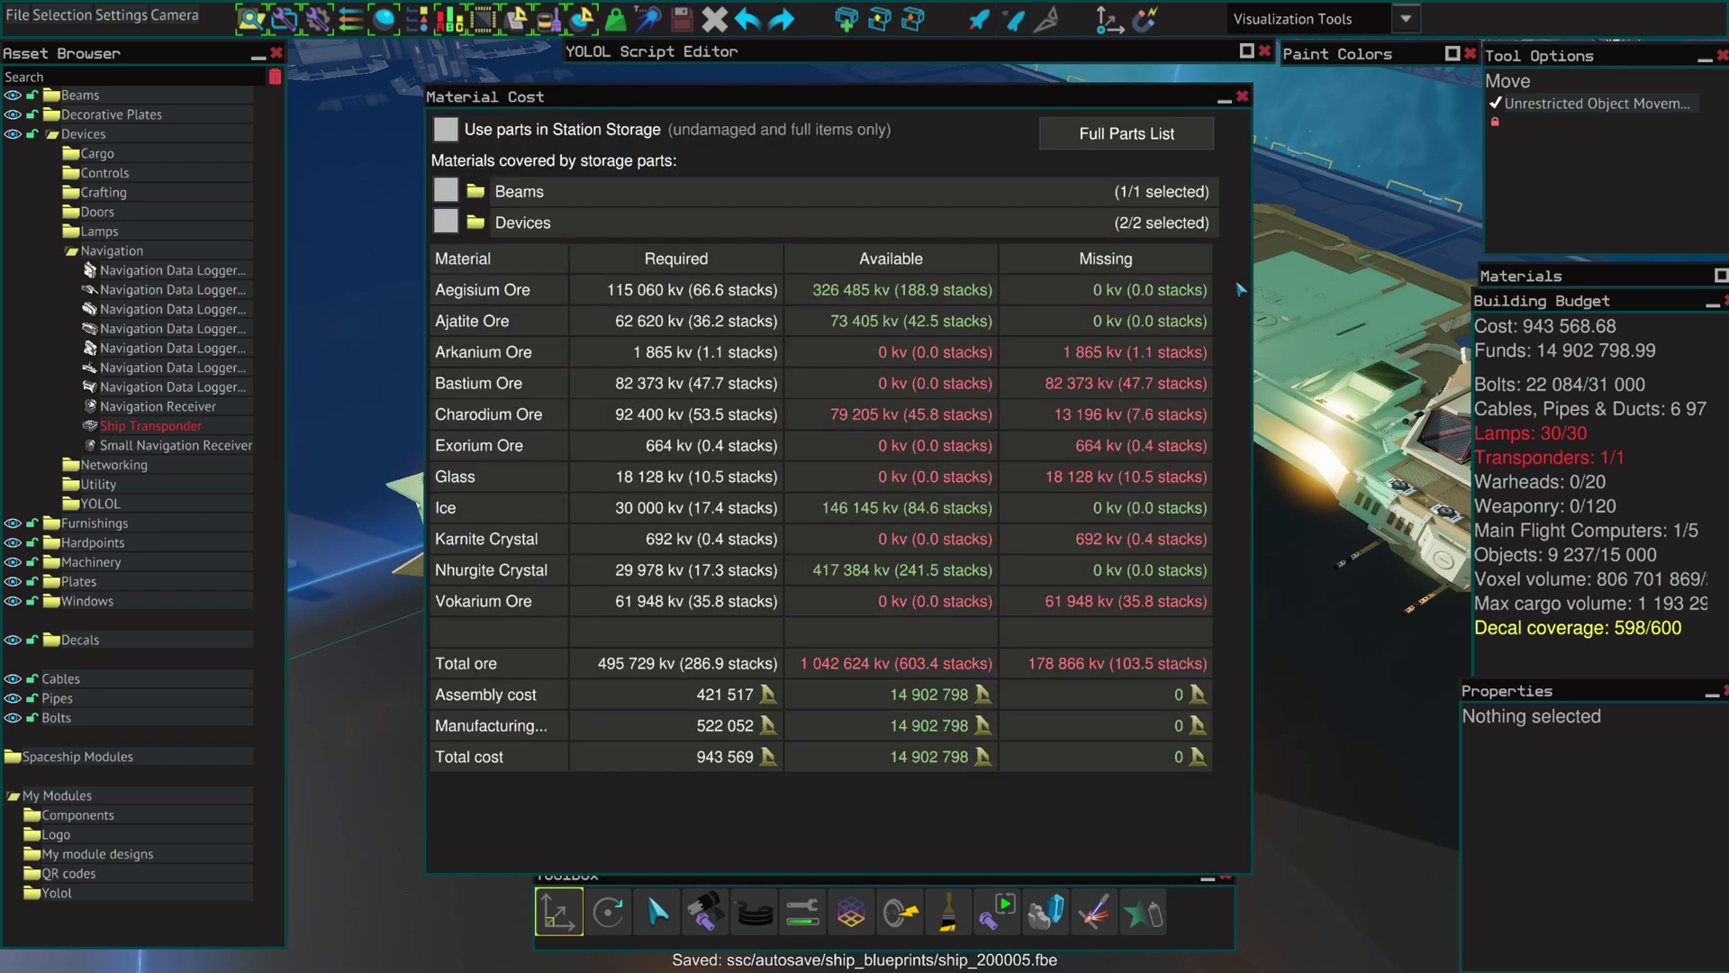
pyautogui.moveTo(1036, 96); pyautogui.dragTo(1190, 93)
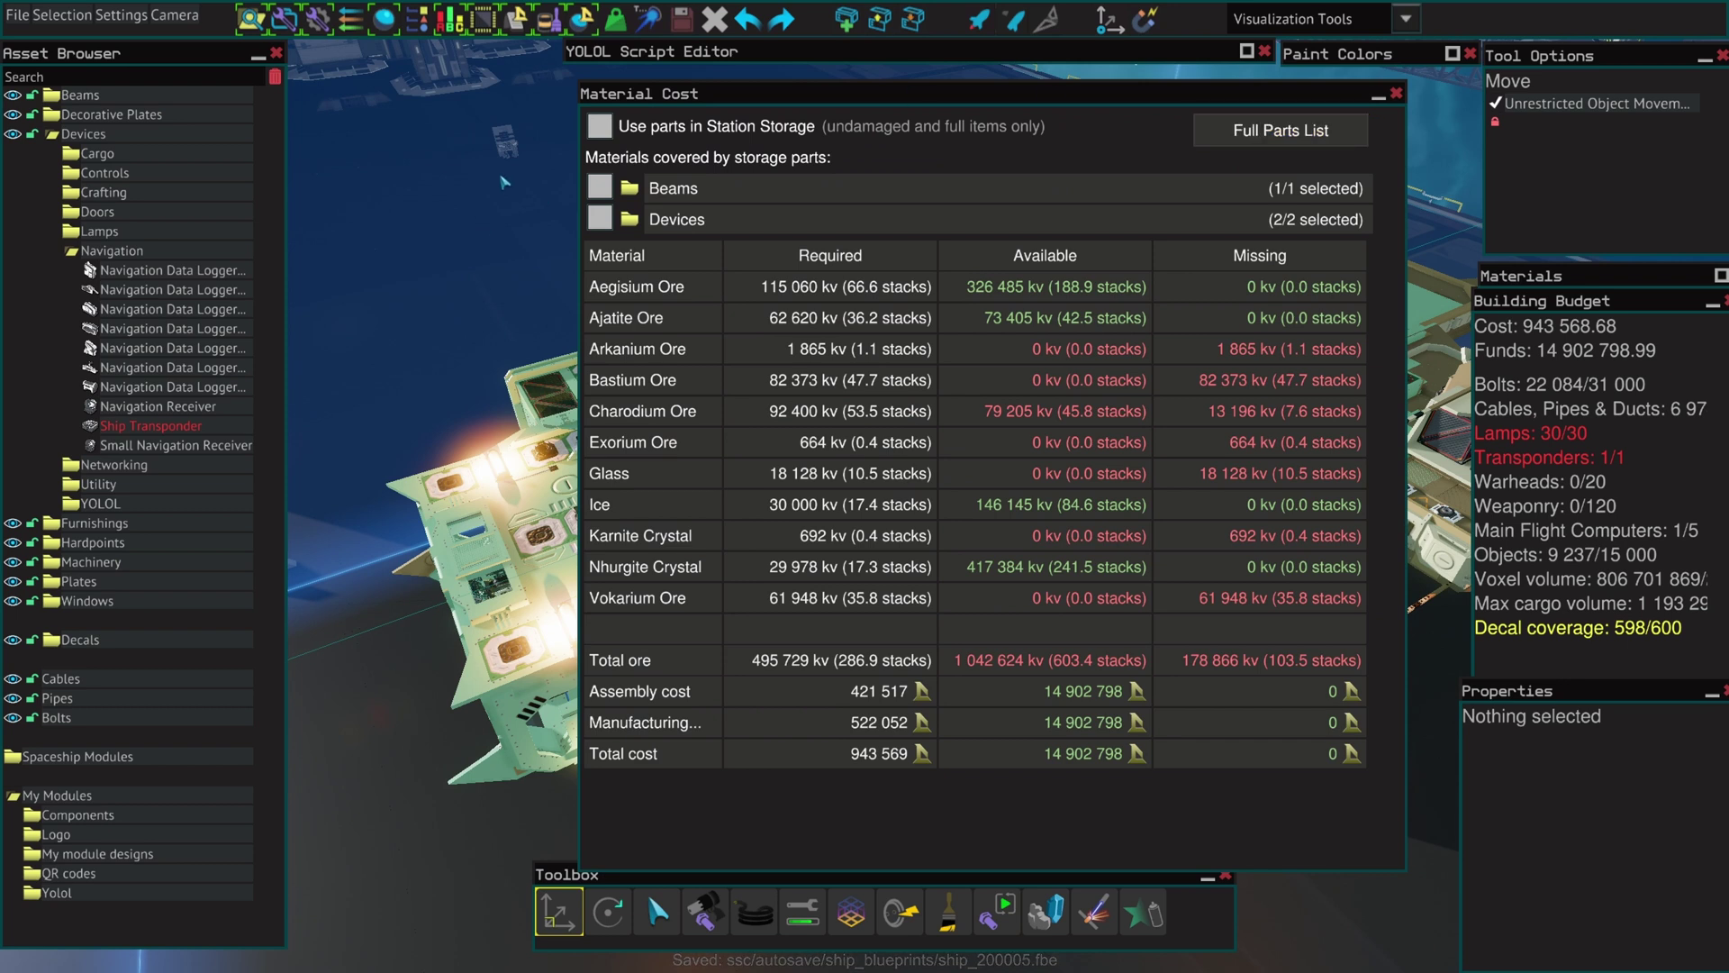
pyautogui.moveTo(575, 155); pyautogui.dragTo(438, 160)
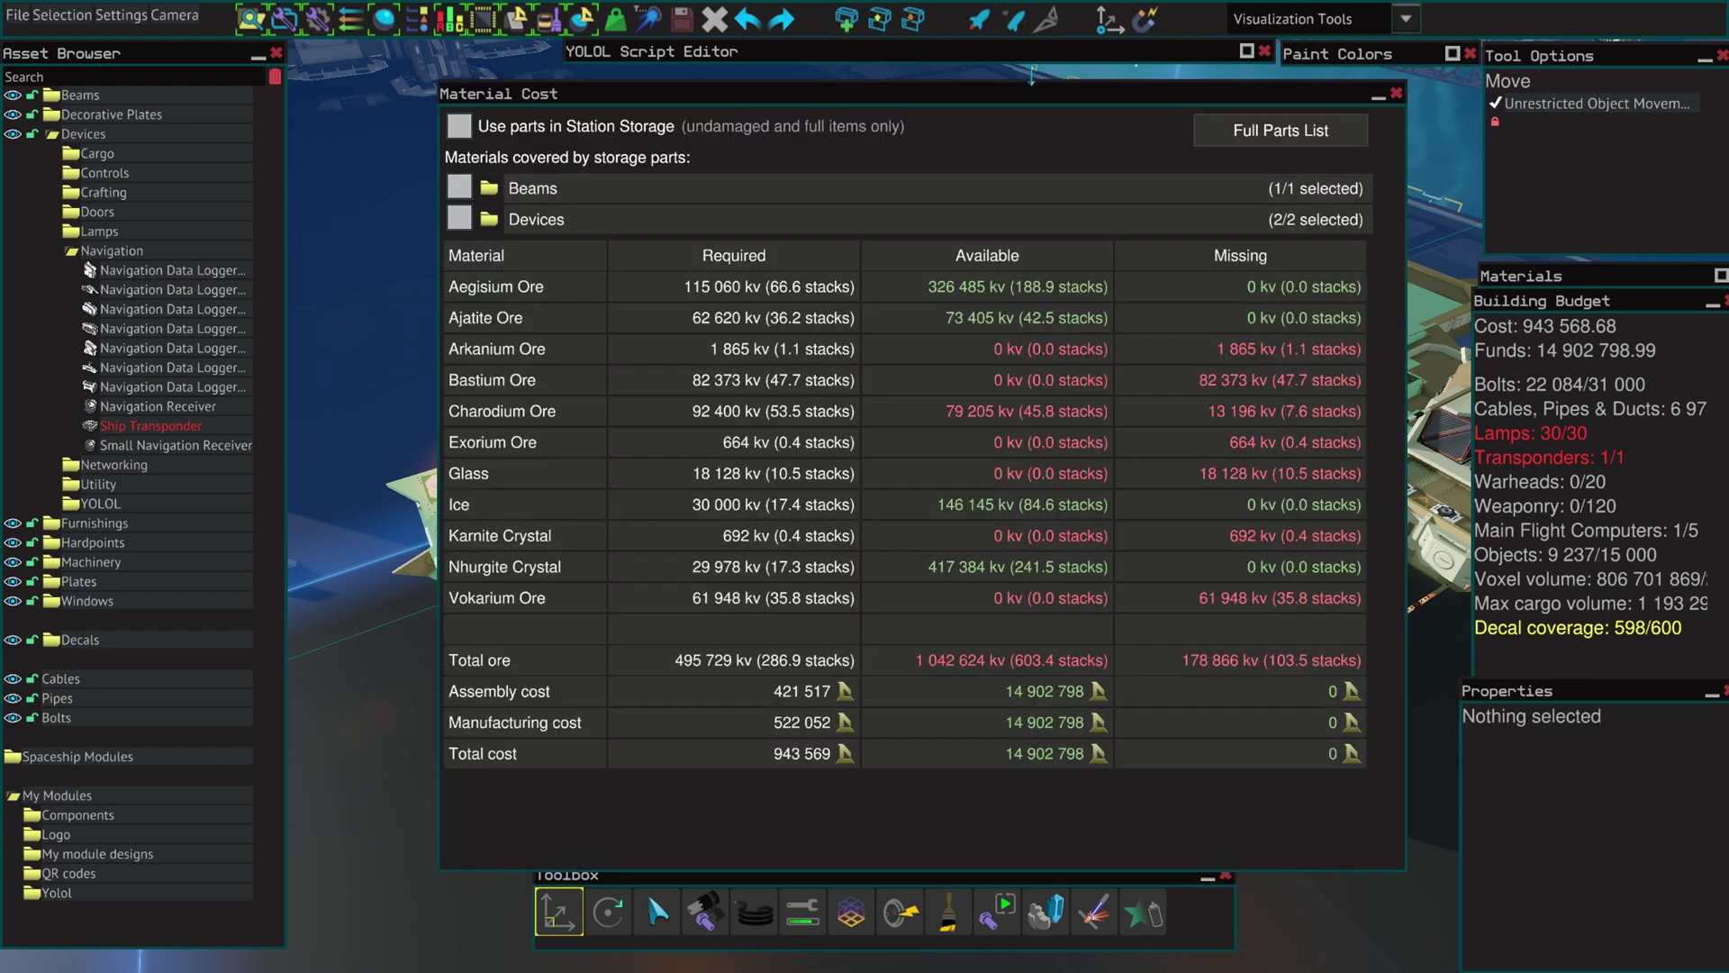
pyautogui.moveTo(1033, 86); pyautogui.dragTo(1104, 74)
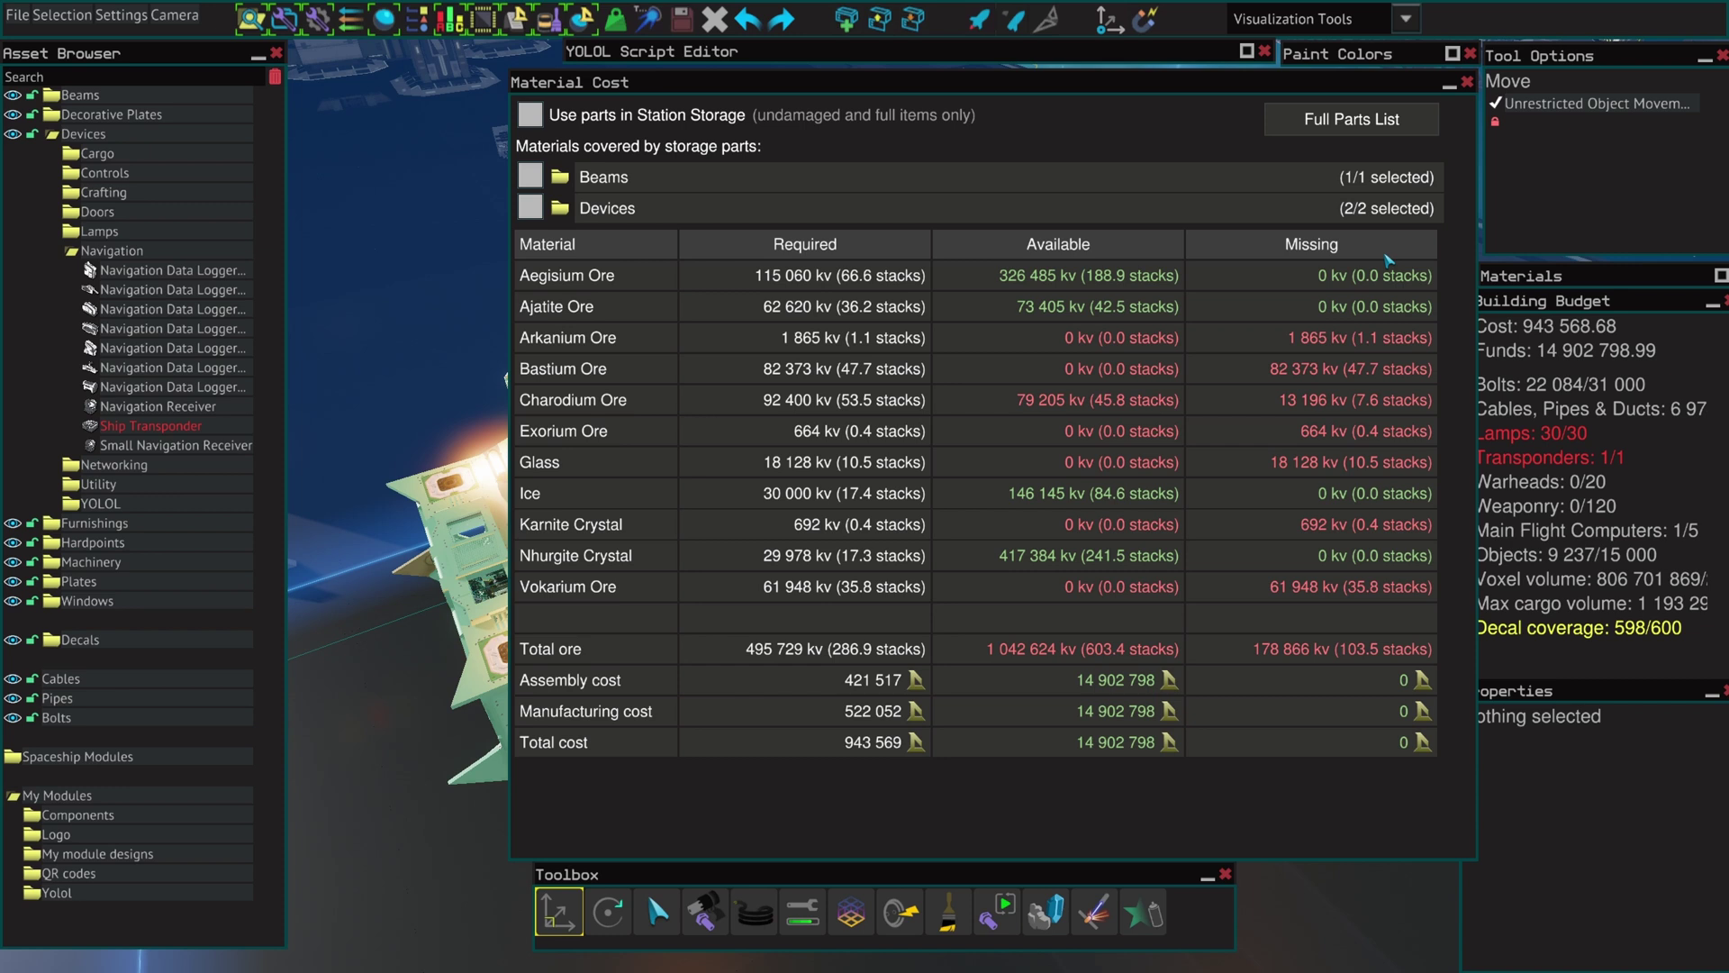
pyautogui.click(530, 115)
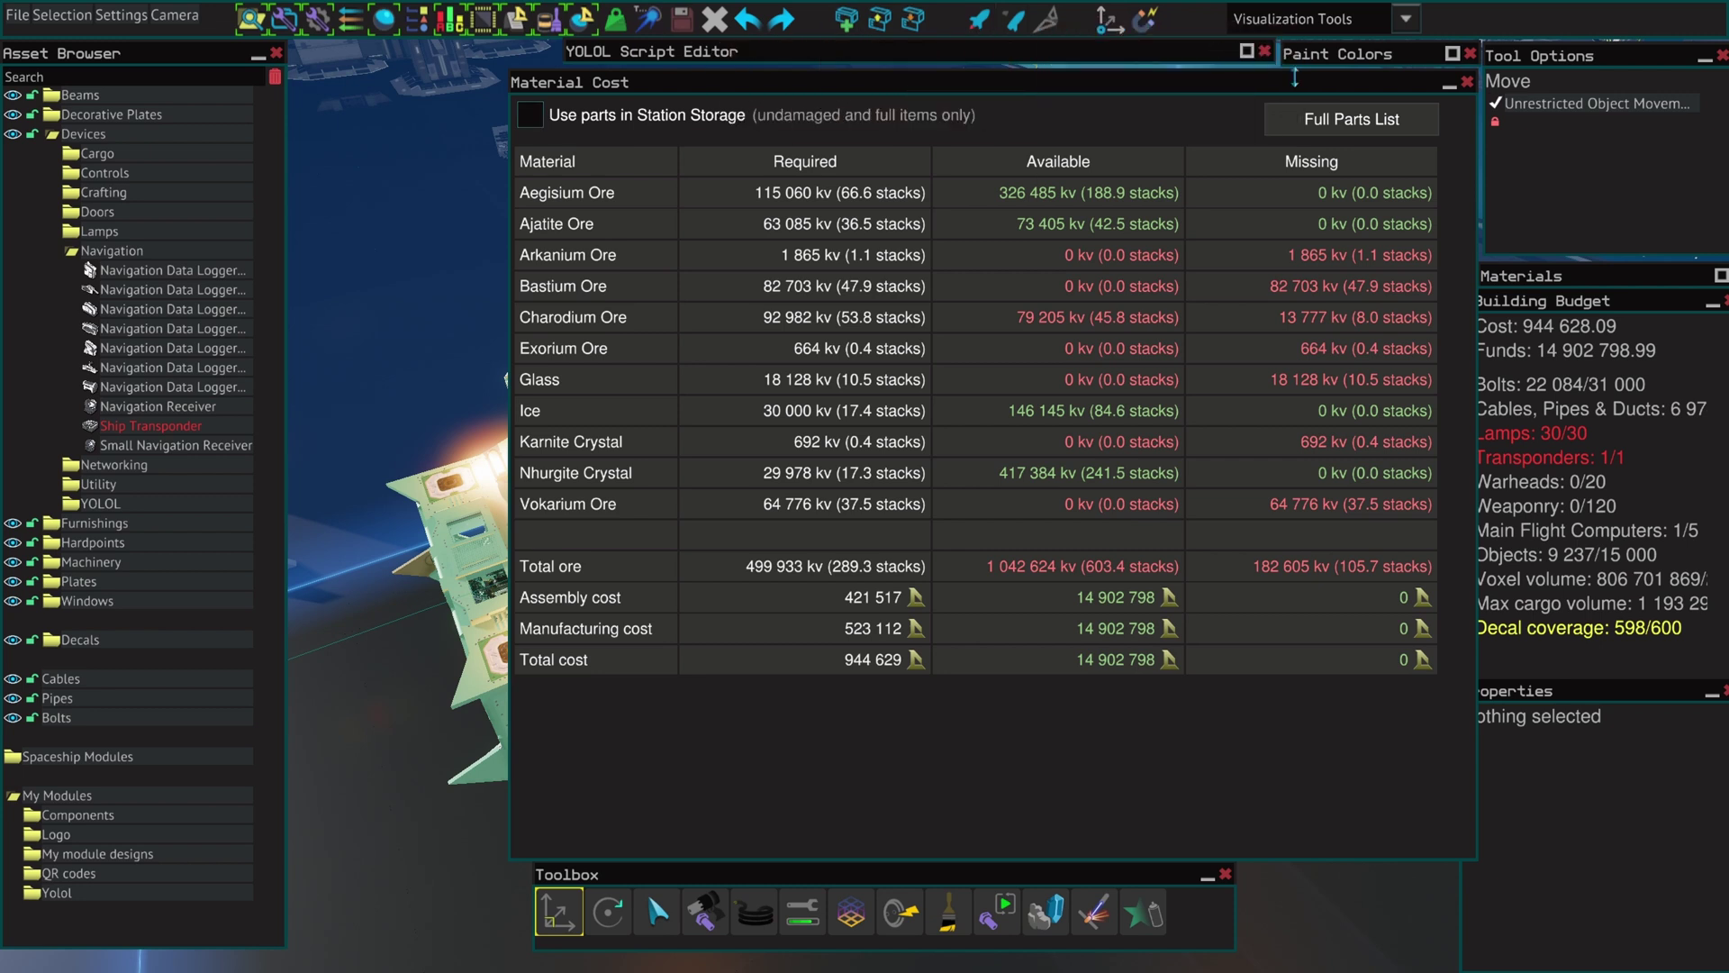
# Show the full parts list and expand the Cargo and Crafting groups under Devices.
pyautogui.click(1337, 126)
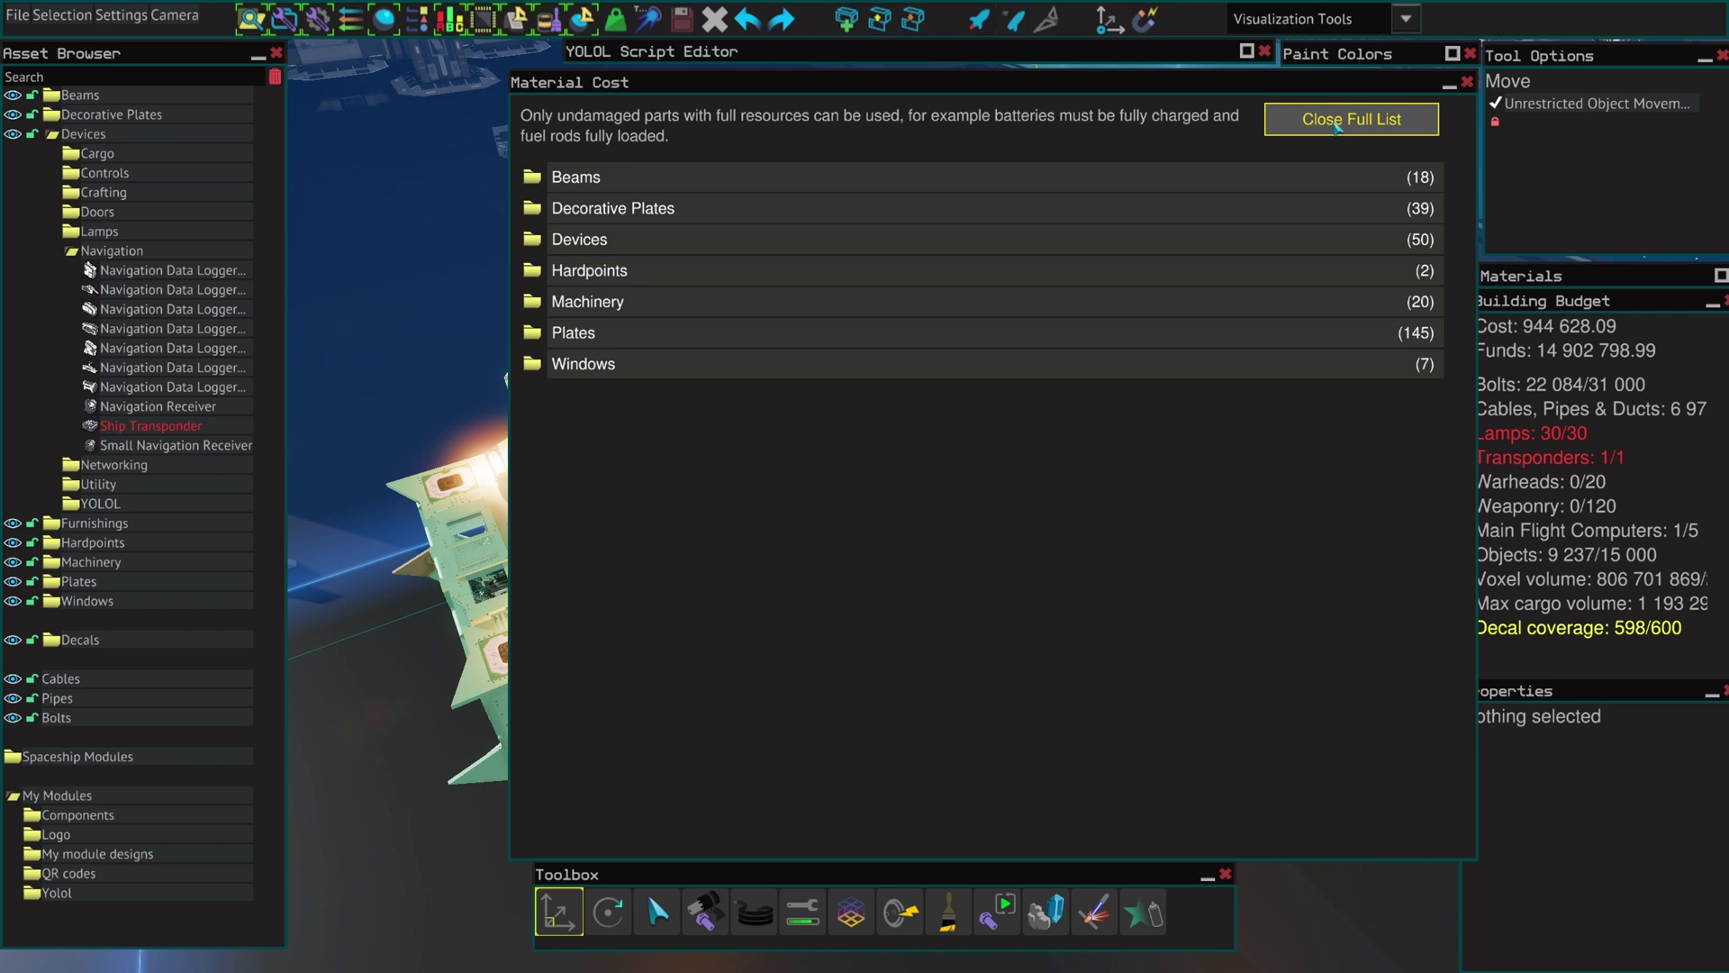
pyautogui.click(649, 240)
pyautogui.click(653, 272)
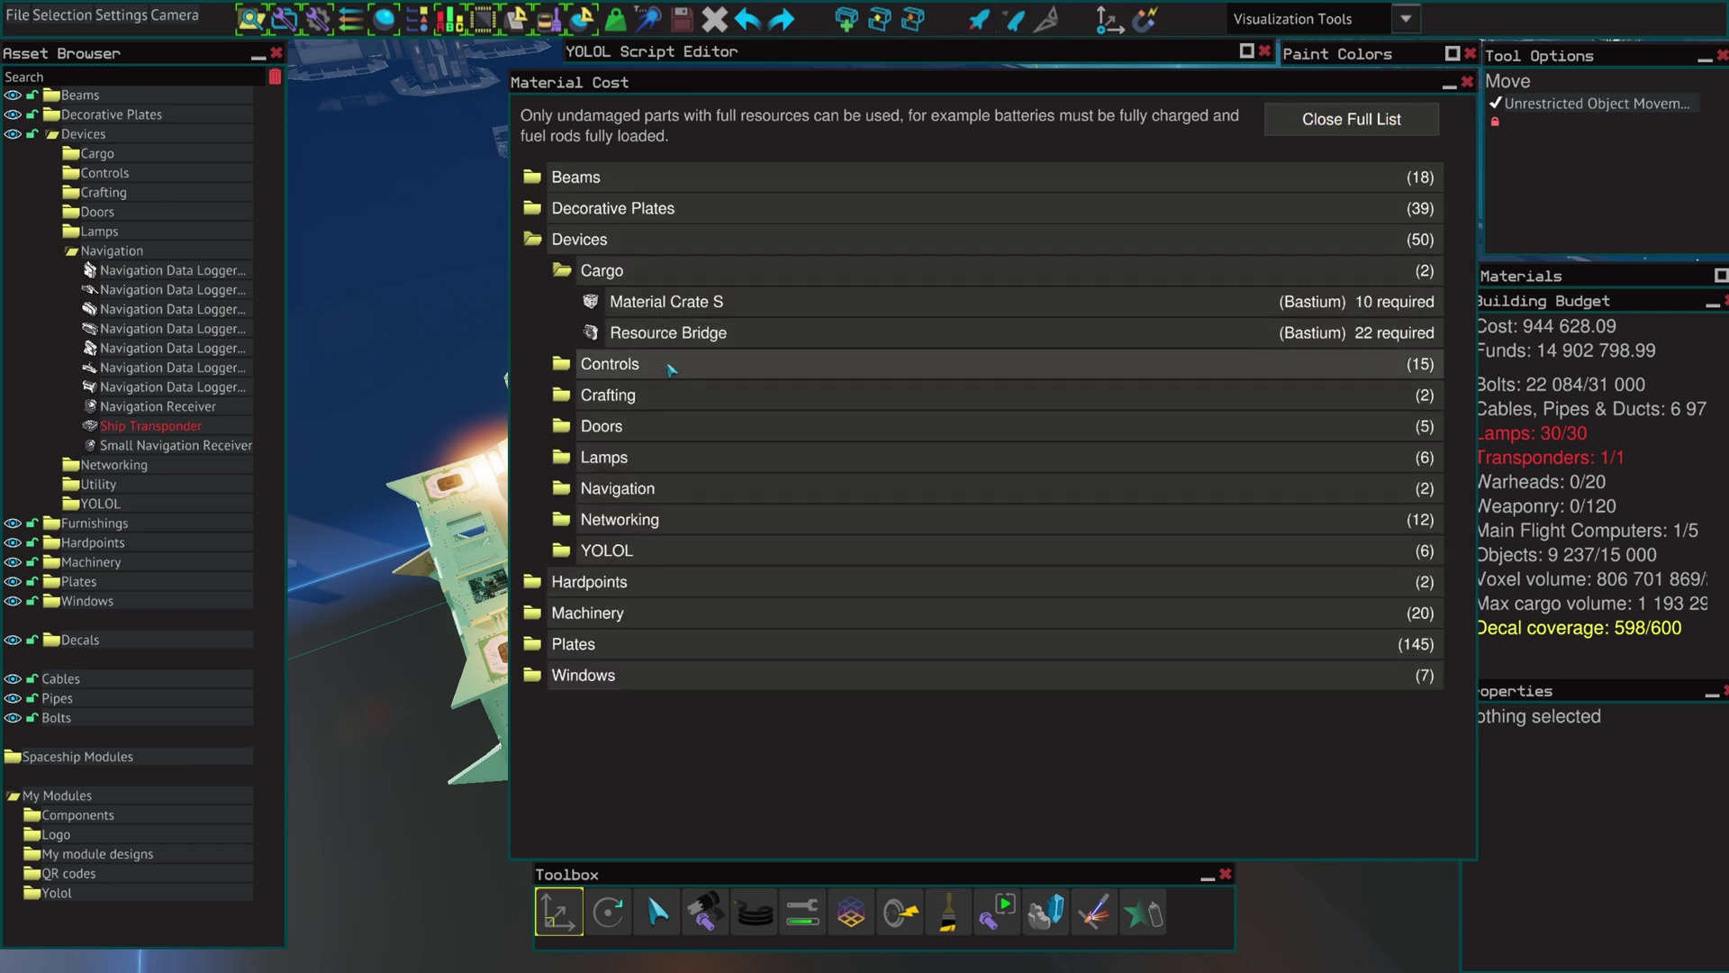
pyautogui.click(671, 396)
# Browse the Machinery groups in the full parts list, and minimize Material Cost.
pyautogui.click(630, 675)
pyautogui.click(1356, 125)
pyautogui.click(1297, 128)
pyautogui.click(622, 706)
pyautogui.scroll(-3, 635, 725)
pyautogui.click(662, 746)
pyautogui.scroll(-5, 669, 711)
pyautogui.click(662, 777)
pyautogui.scroll(-1, 656, 712)
pyautogui.scroll(5, 792, 633)
pyautogui.click(1450, 83)
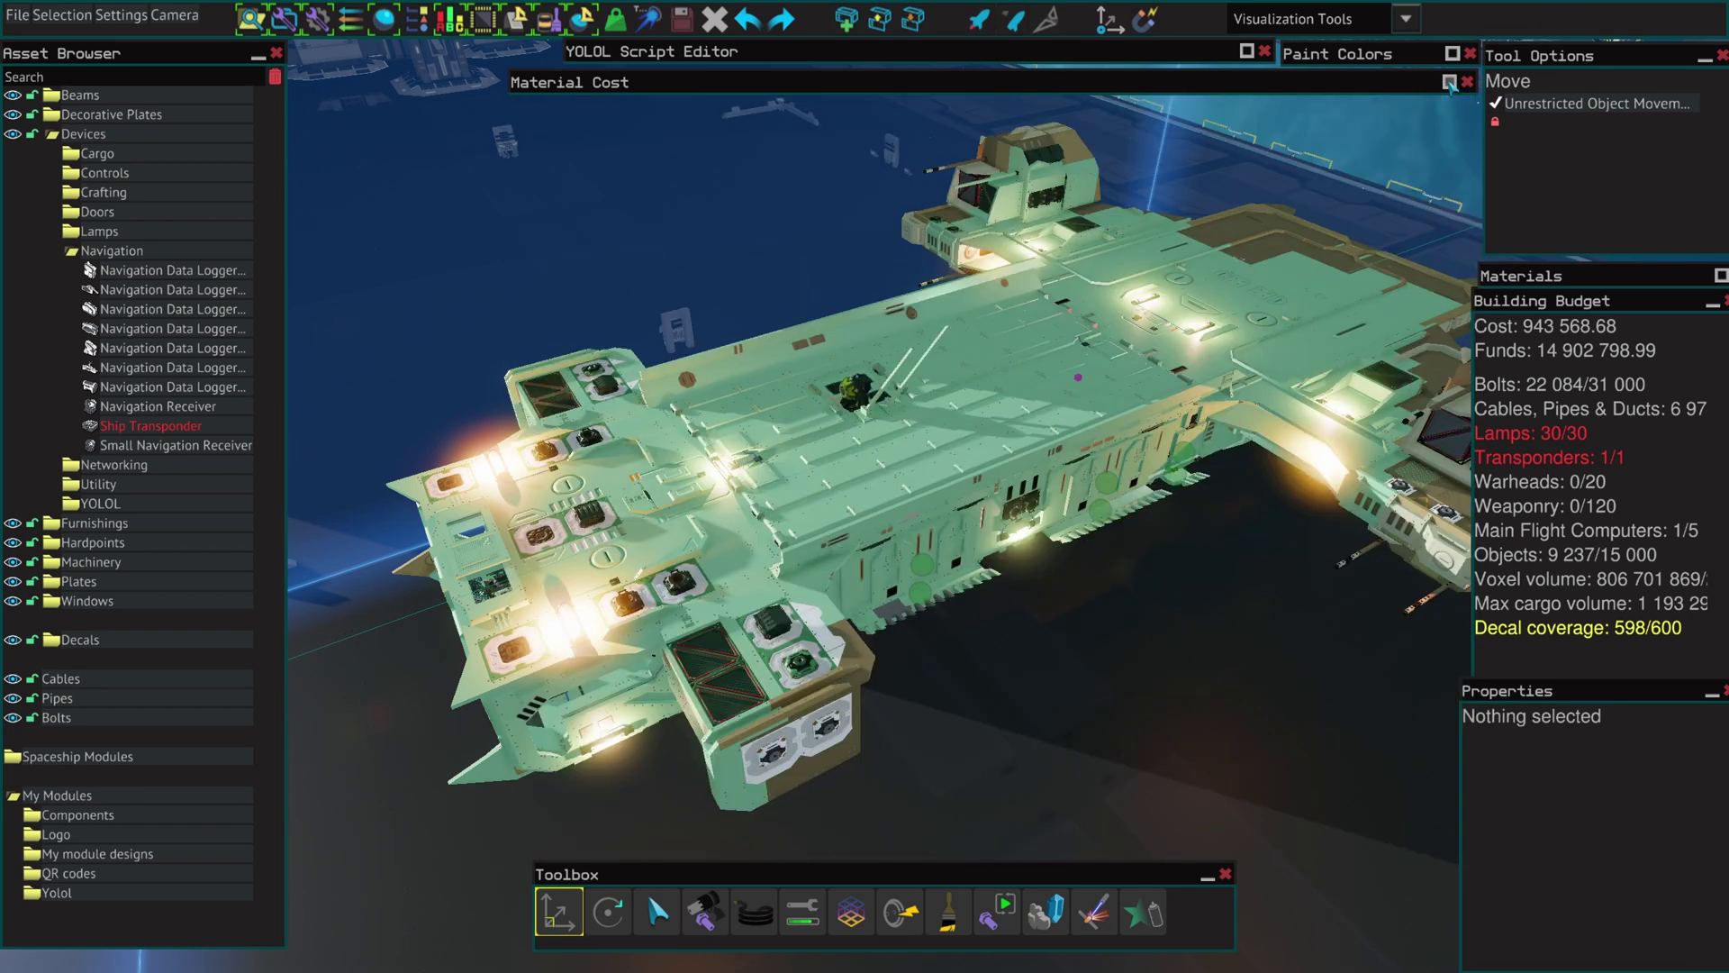
# Open the Virtual mass tool, place it beside Tool Options to view its options, and close it.
pyautogui.click(616, 20)
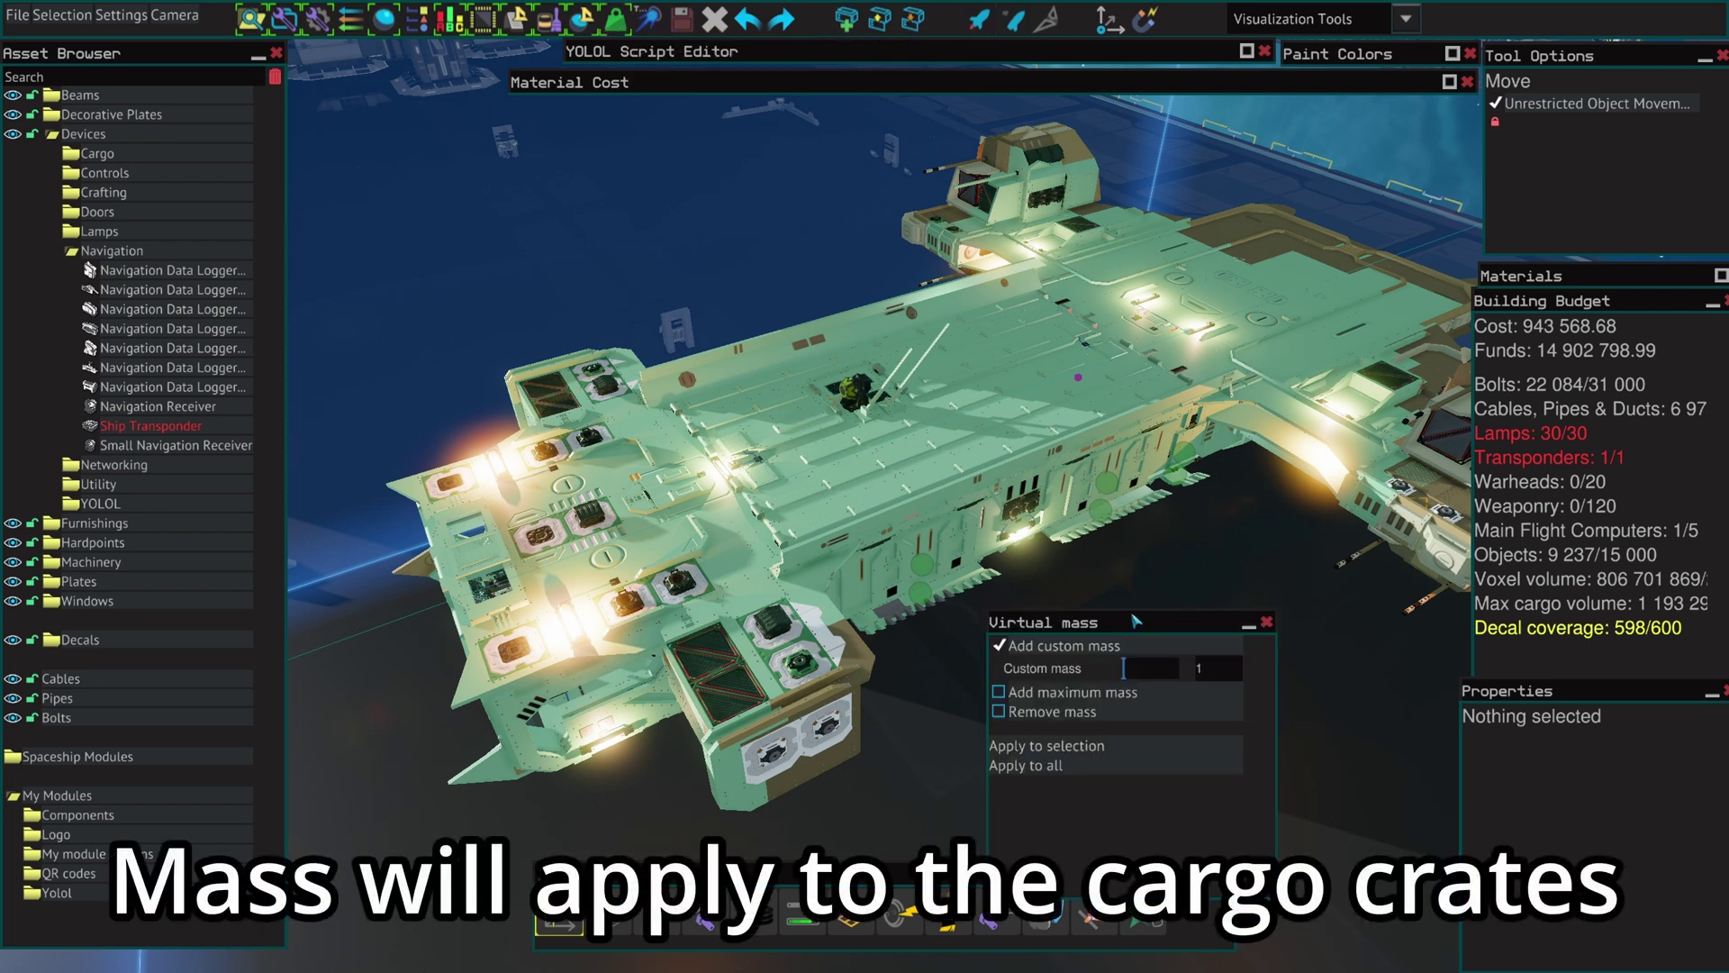
pyautogui.moveTo(1133, 621); pyautogui.dragTo(1321, 686)
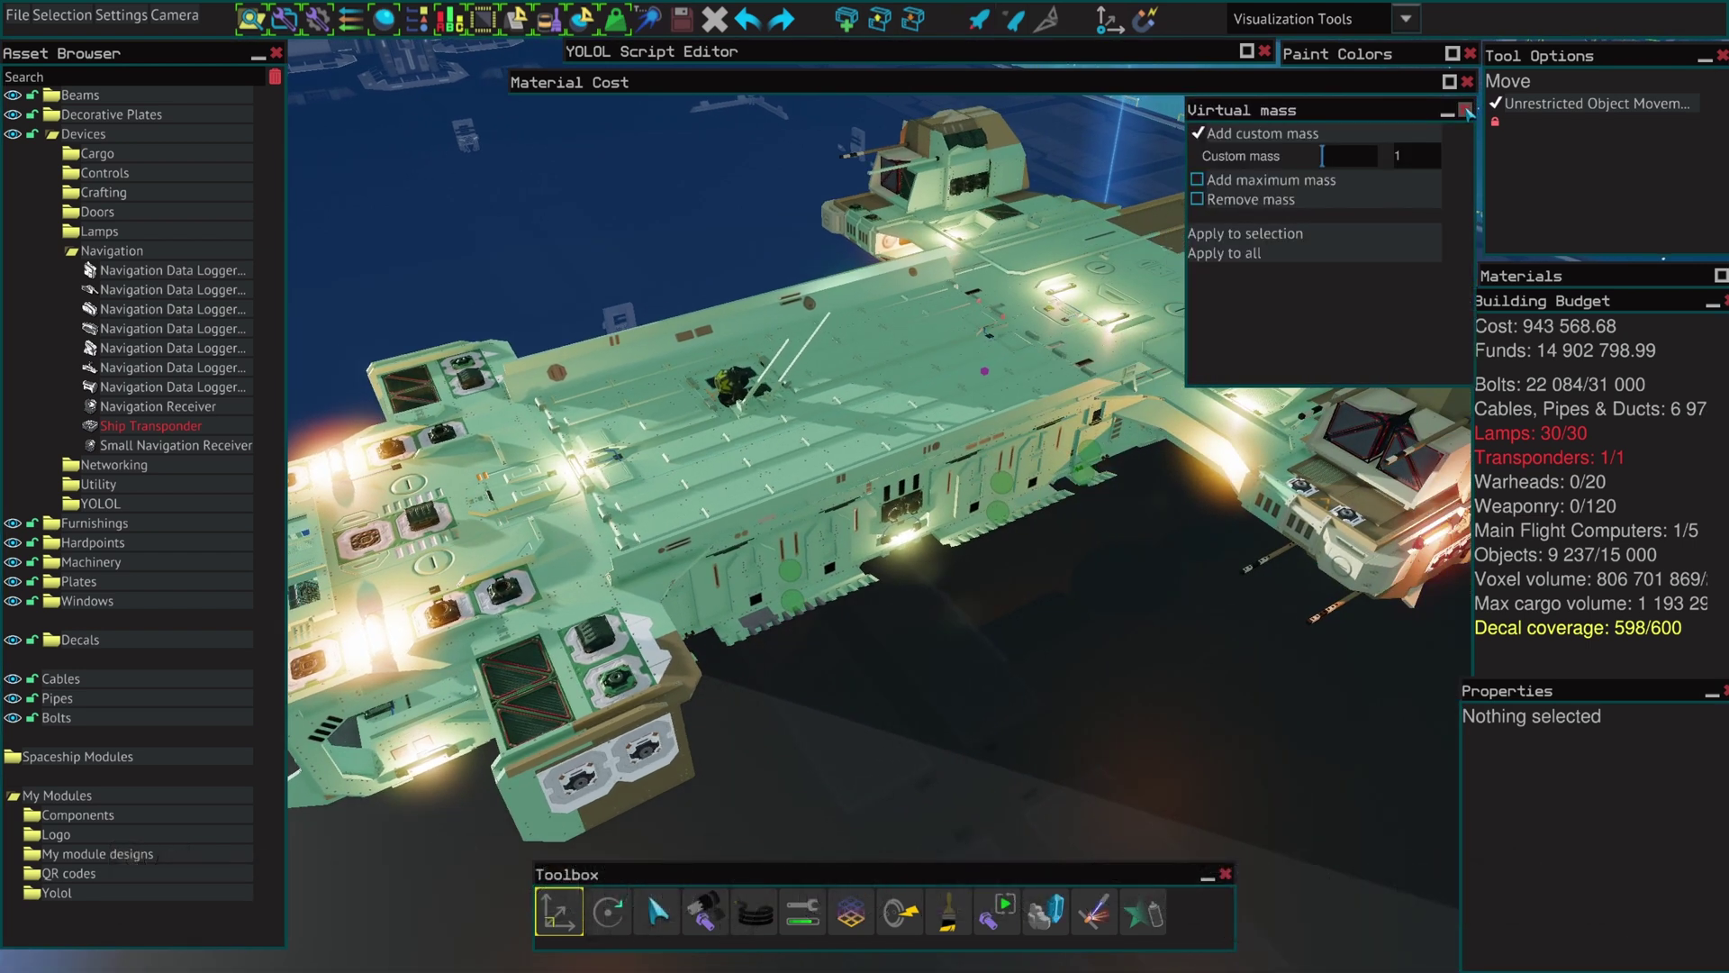
pyautogui.click(1468, 109)
# Open the Thruster Field Name Tool and place it beside Tool Options.
pyautogui.click(649, 19)
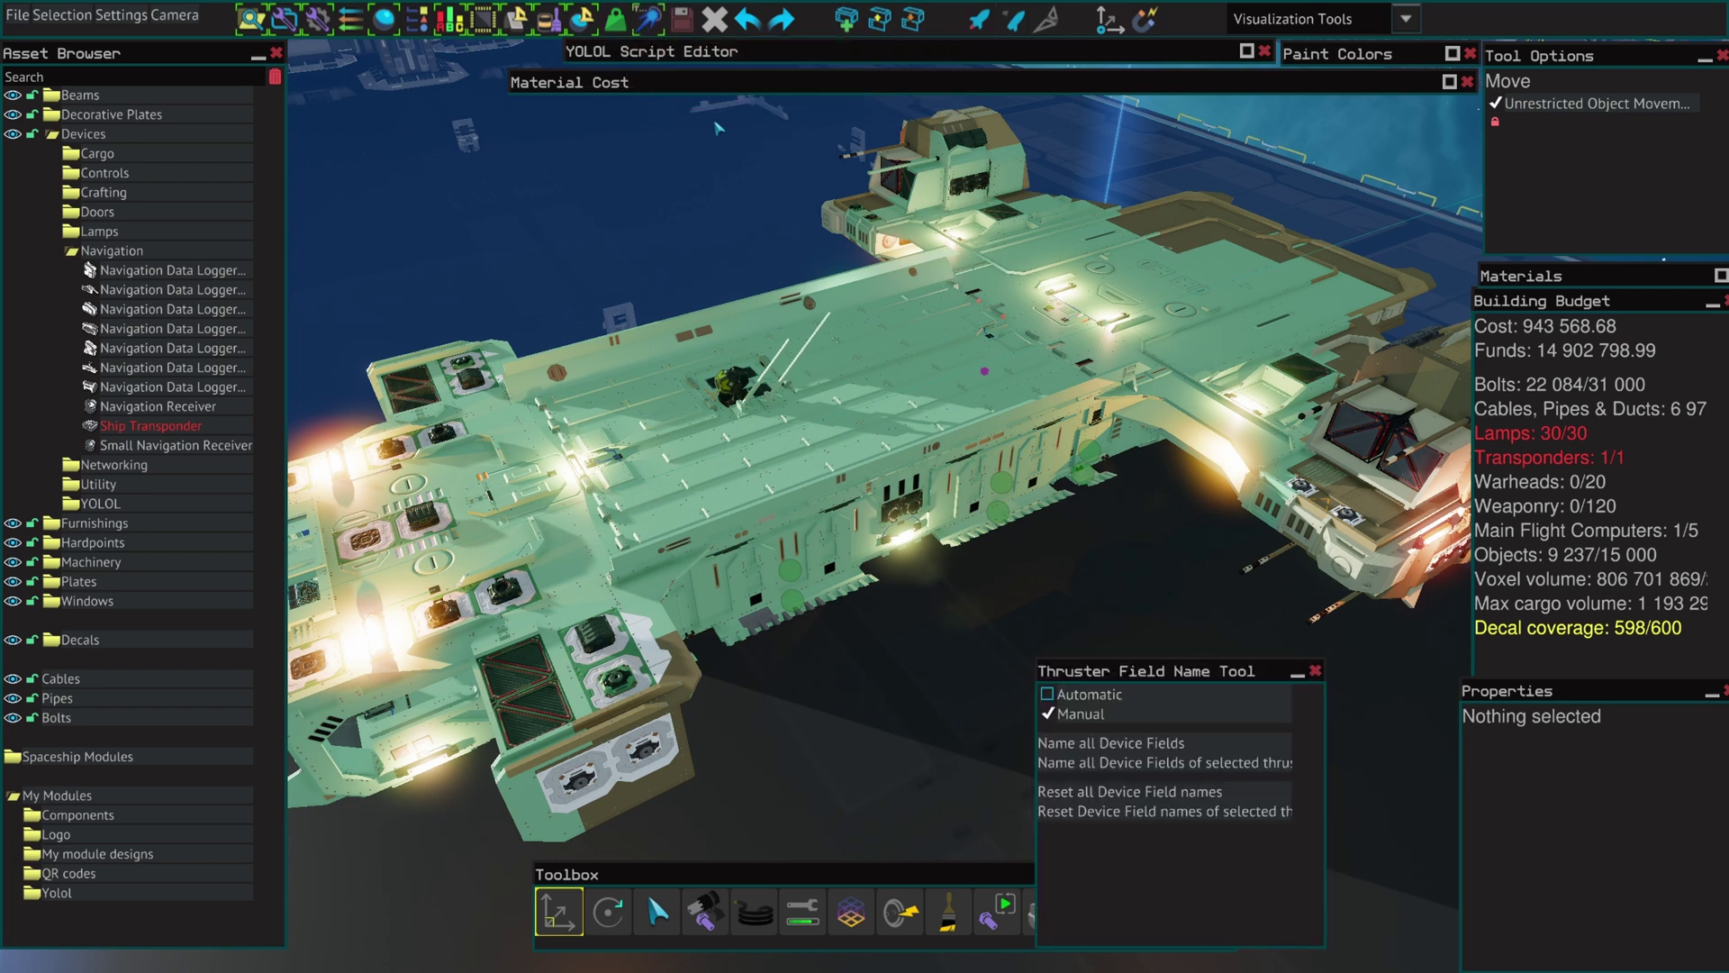
pyautogui.moveTo(1208, 675); pyautogui.dragTo(1362, 132)
# Select a Triangle Thruster Nozzle Tier 2, then the neighbouring Triangle Thruster Base Tier 2 to show its data fields.
pyautogui.press('w')
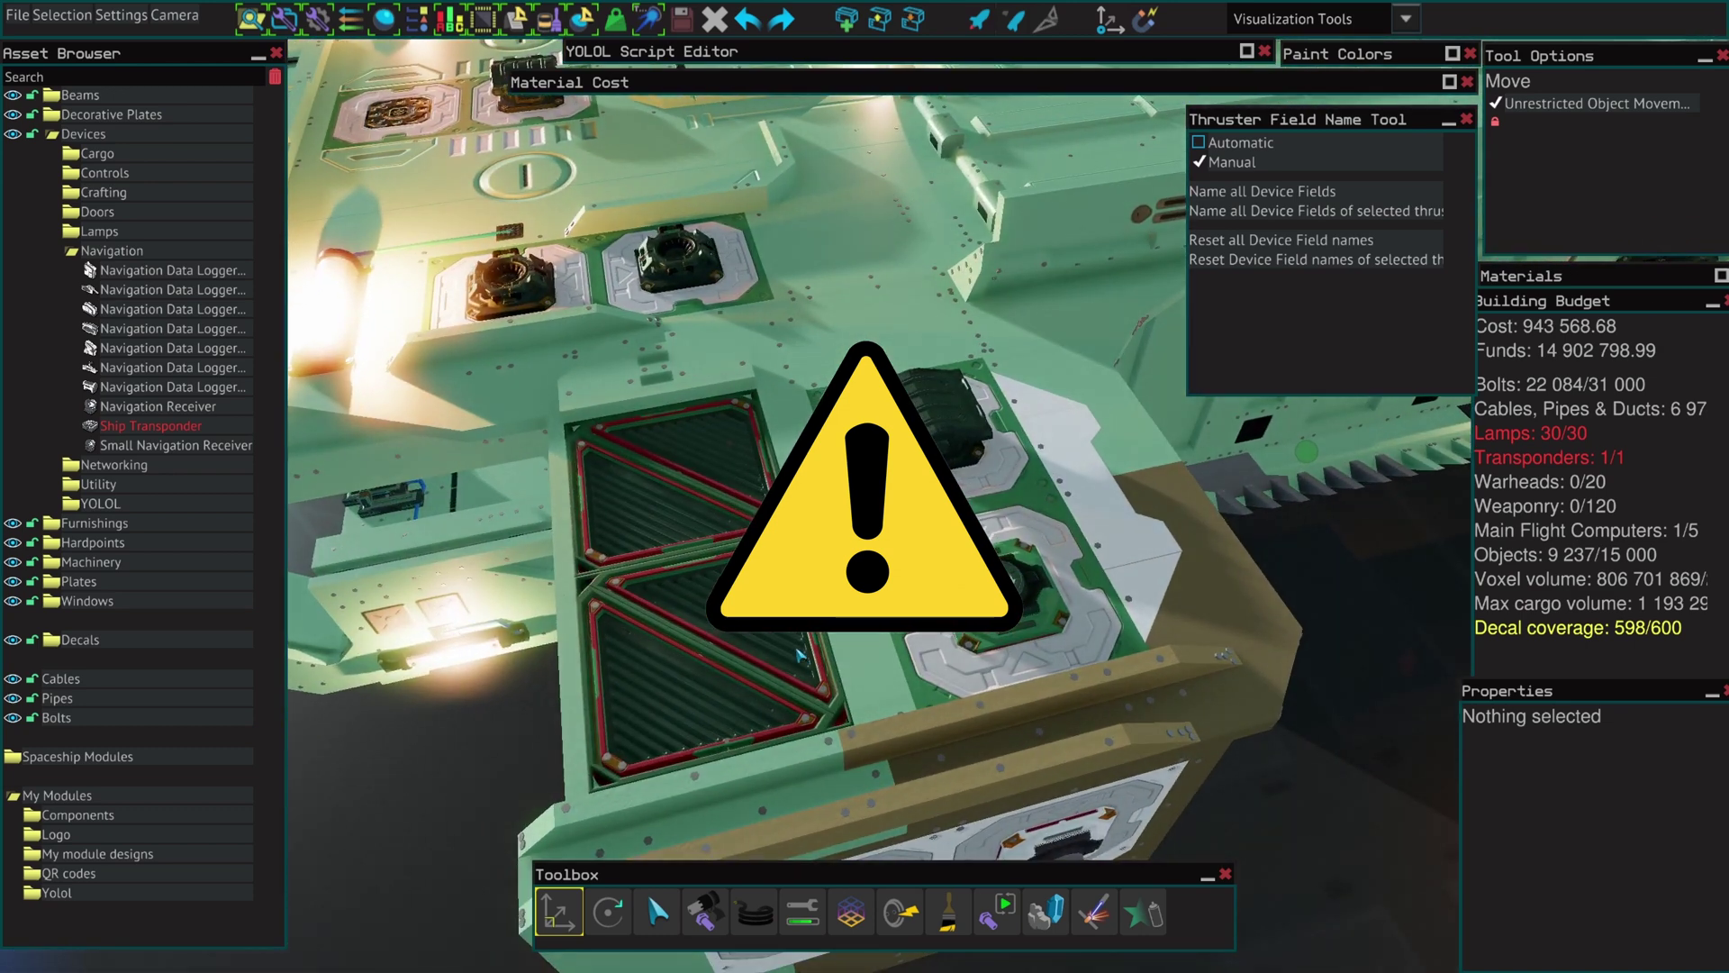
pyautogui.click(746, 618)
pyautogui.scroll(6, 746, 619)
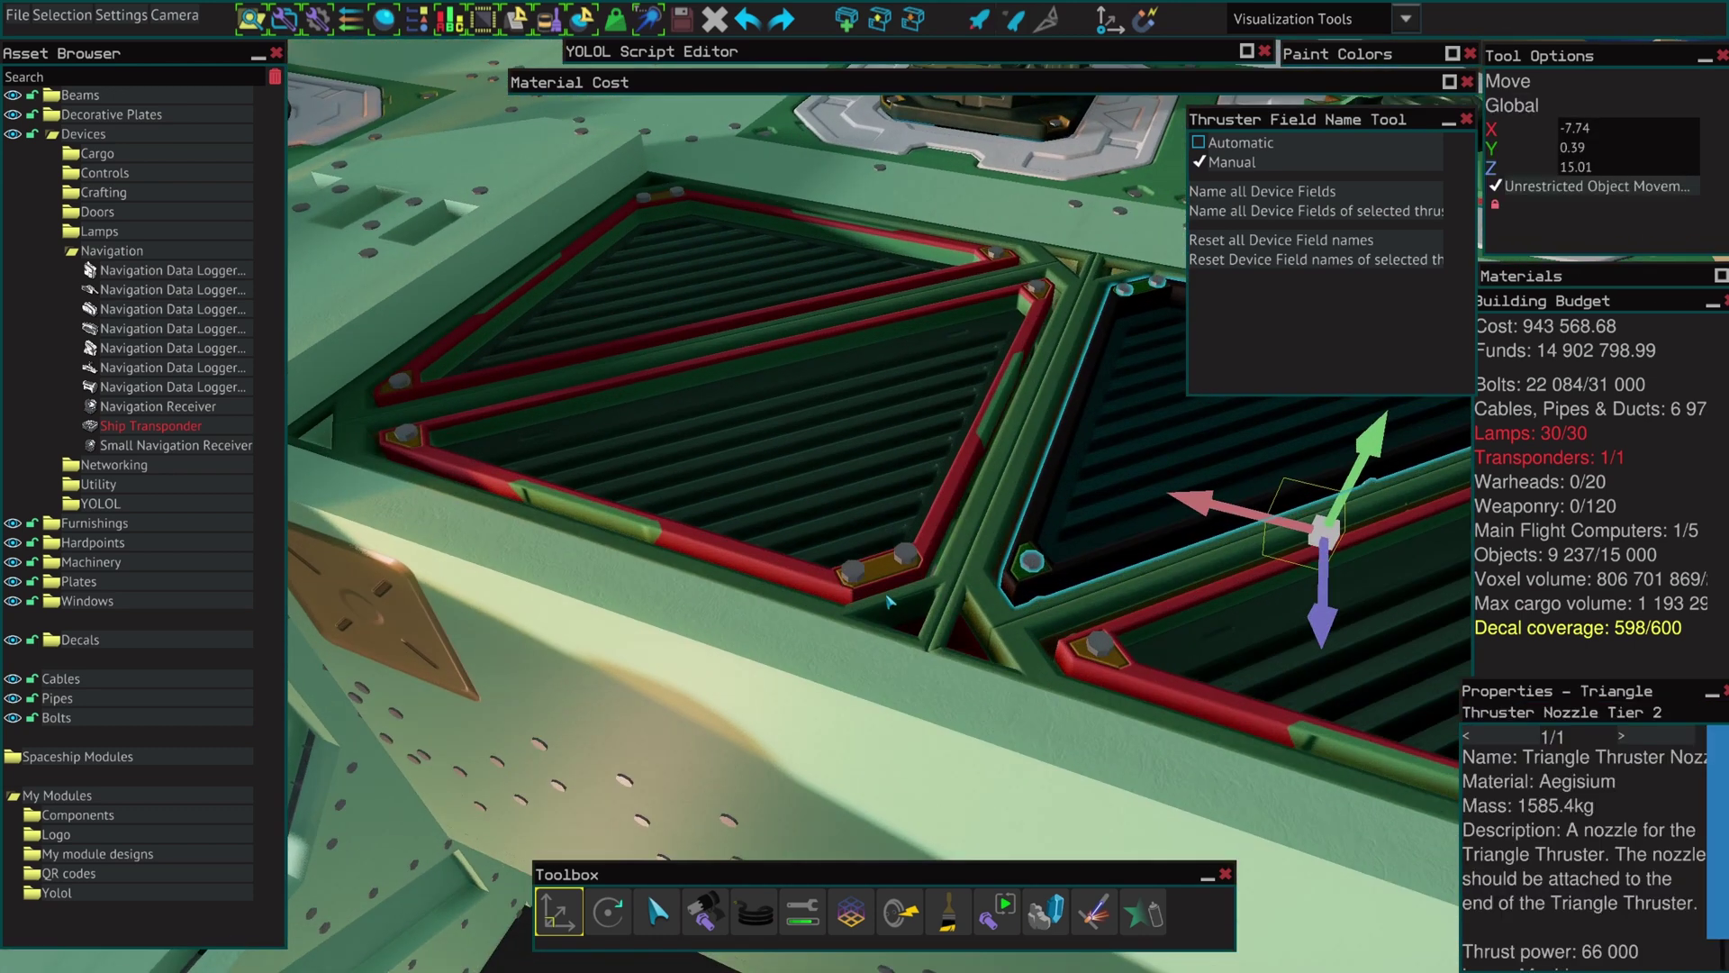
pyautogui.click(899, 609)
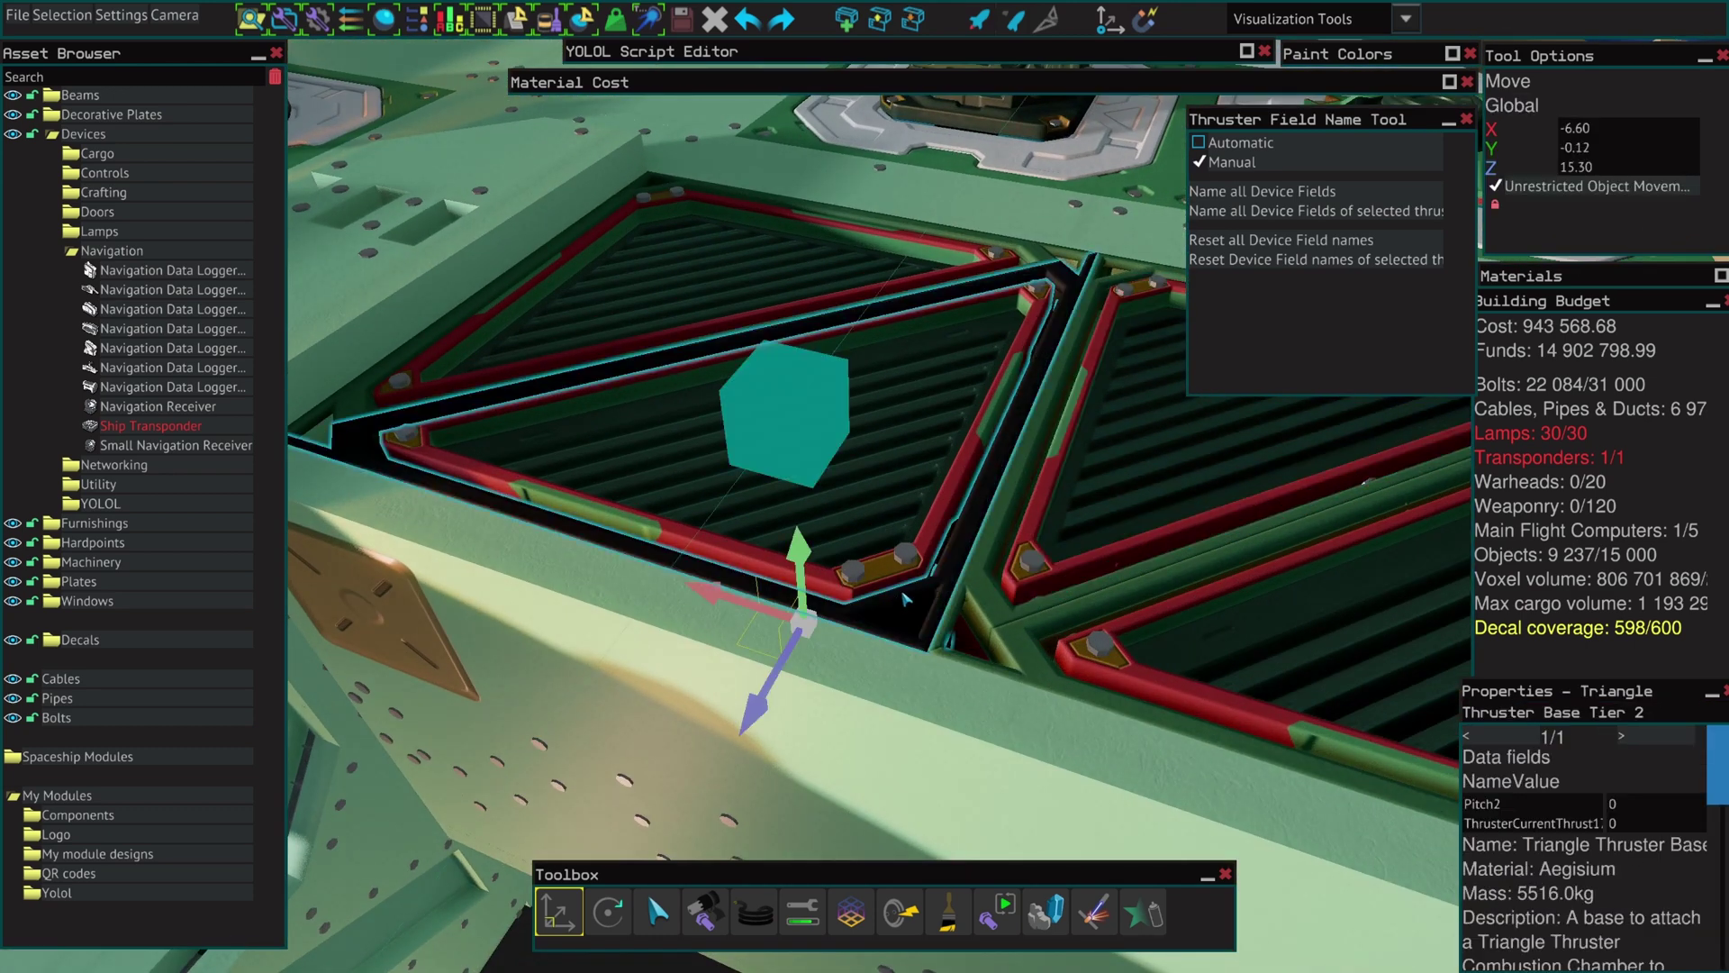
pyautogui.moveTo(899, 609); pyautogui.dragTo(1019, 613, button='right')
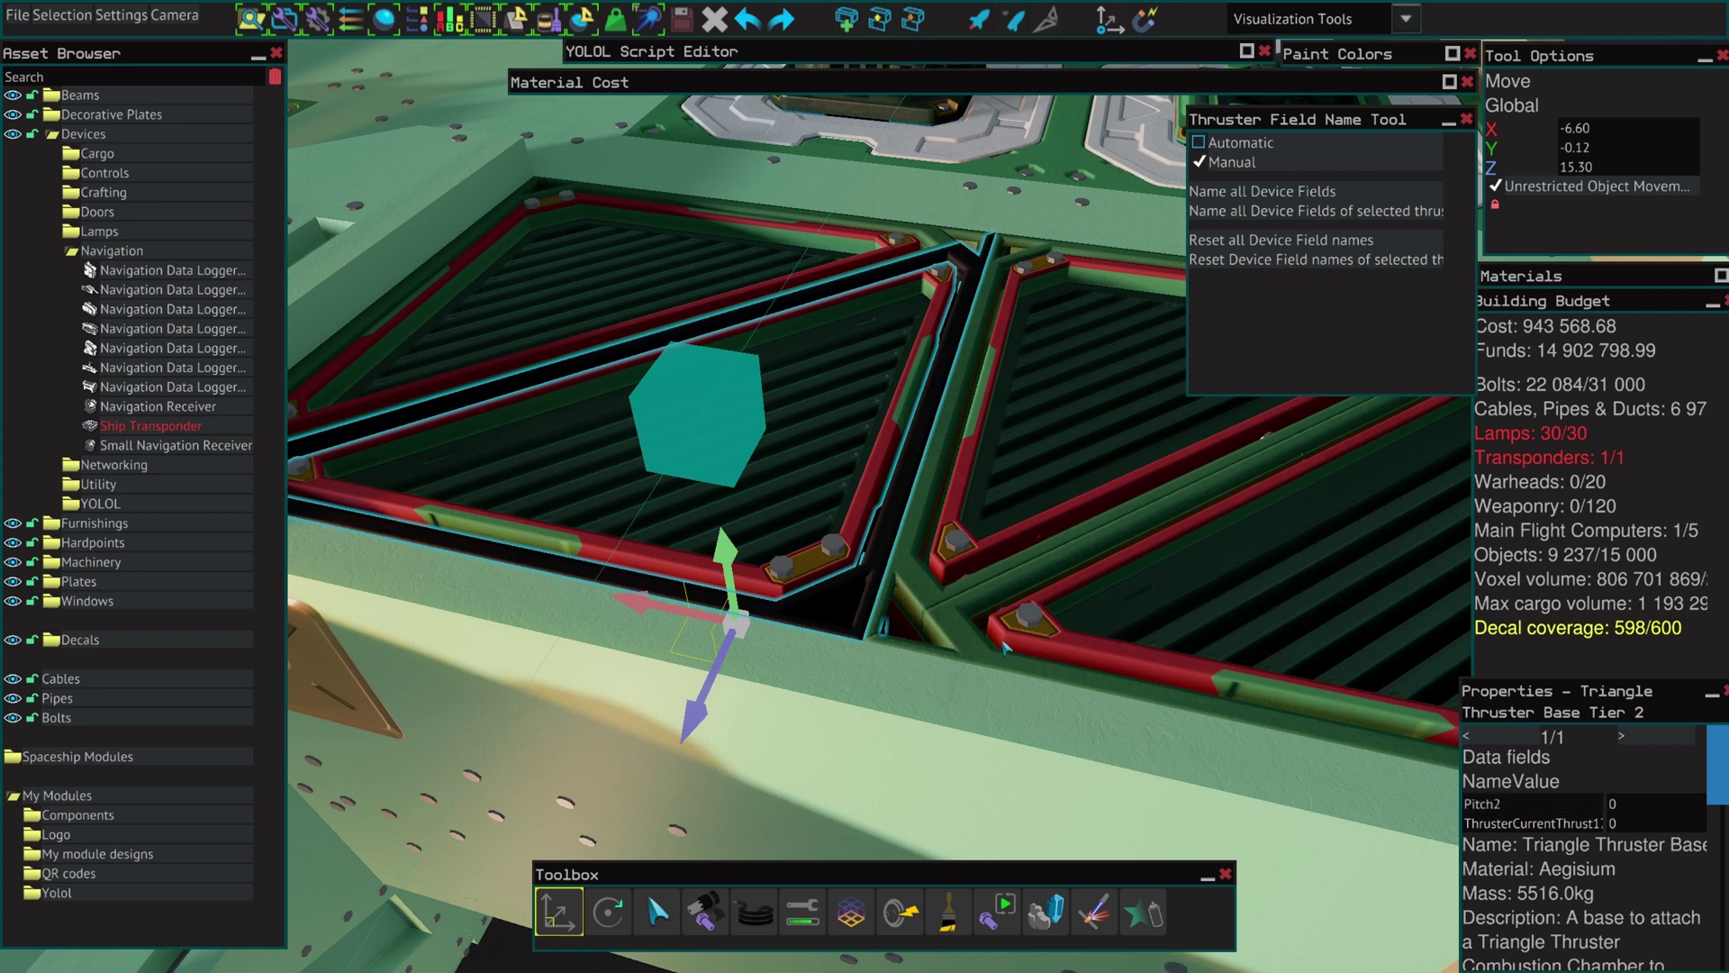
pyautogui.click(908, 628)
# Select the outer Triangle Thruster Base Tier 2 on the opposite side of the ship to show its data fields.
pyautogui.scroll(-8, 971, 648)
pyautogui.click(1198, 671)
pyautogui.moveTo(1198, 671); pyautogui.dragTo(1158, 679, button='right')
pyautogui.click(944, 571)
pyautogui.click(692, 748)
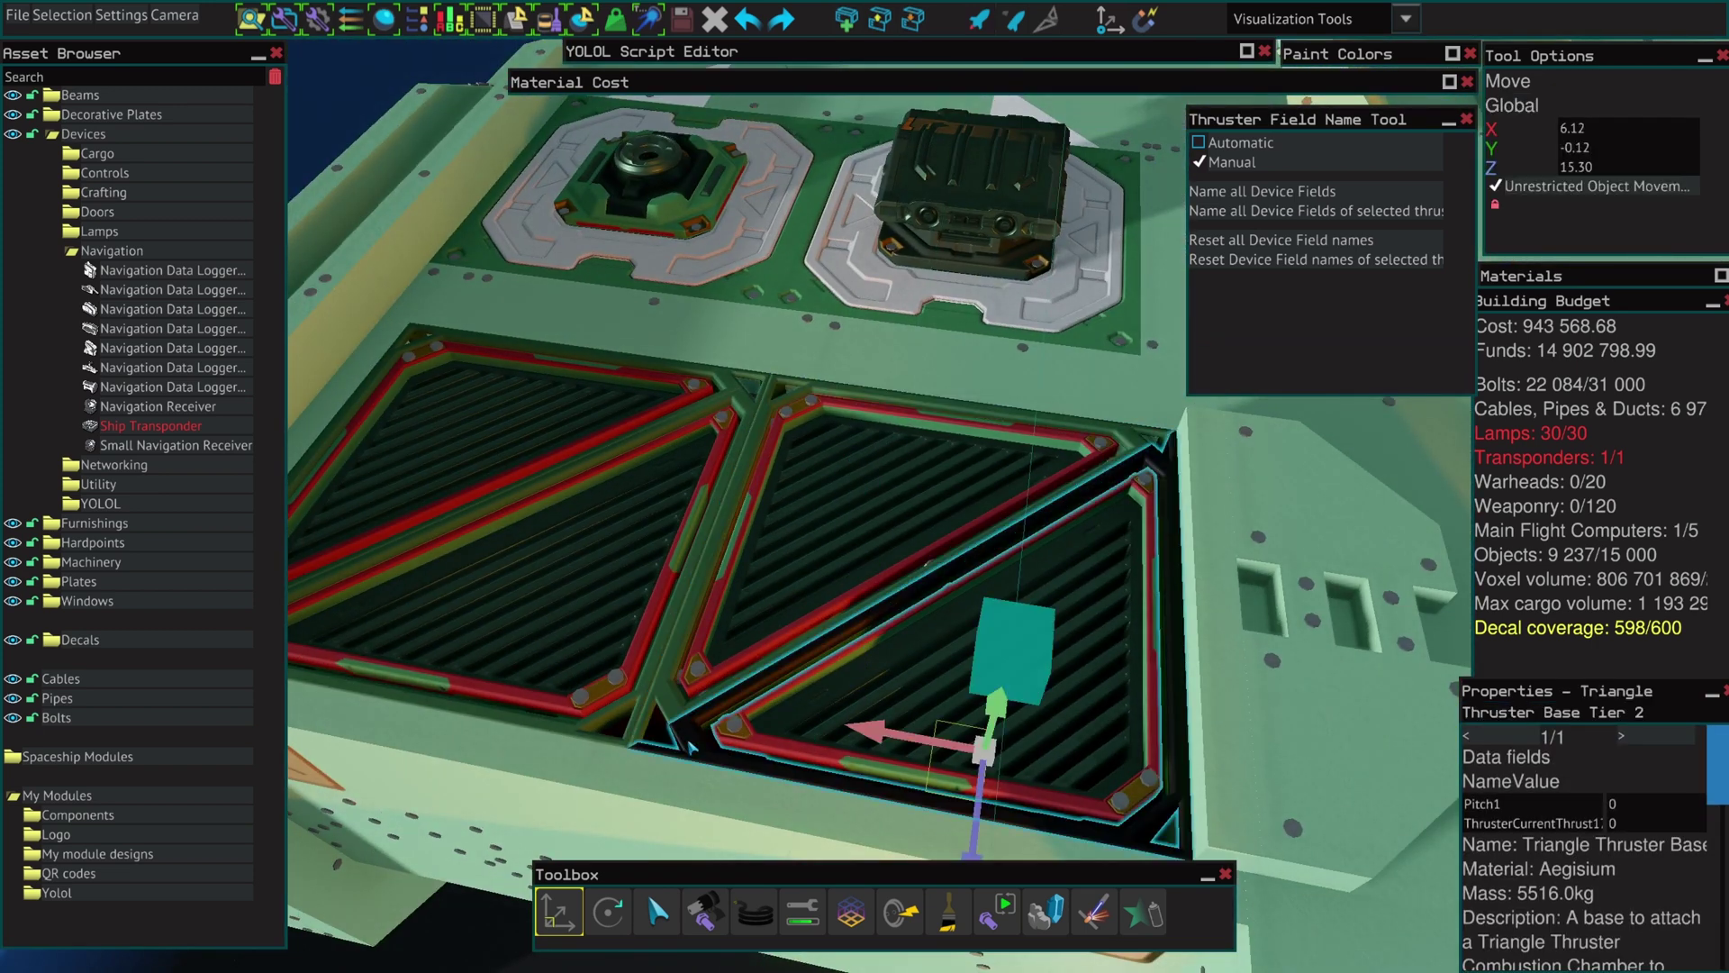
# Clear the thruster base selection and bring the gold device near the deck lamp into close view.
pyautogui.scroll(-8, 704, 740)
pyautogui.click(703, 769)
pyautogui.moveTo(703, 770); pyautogui.dragTo(704, 771, button='right')
pyautogui.press('w')
pyautogui.moveTo(955, 658); pyautogui.dragTo(968, 662, button='right')
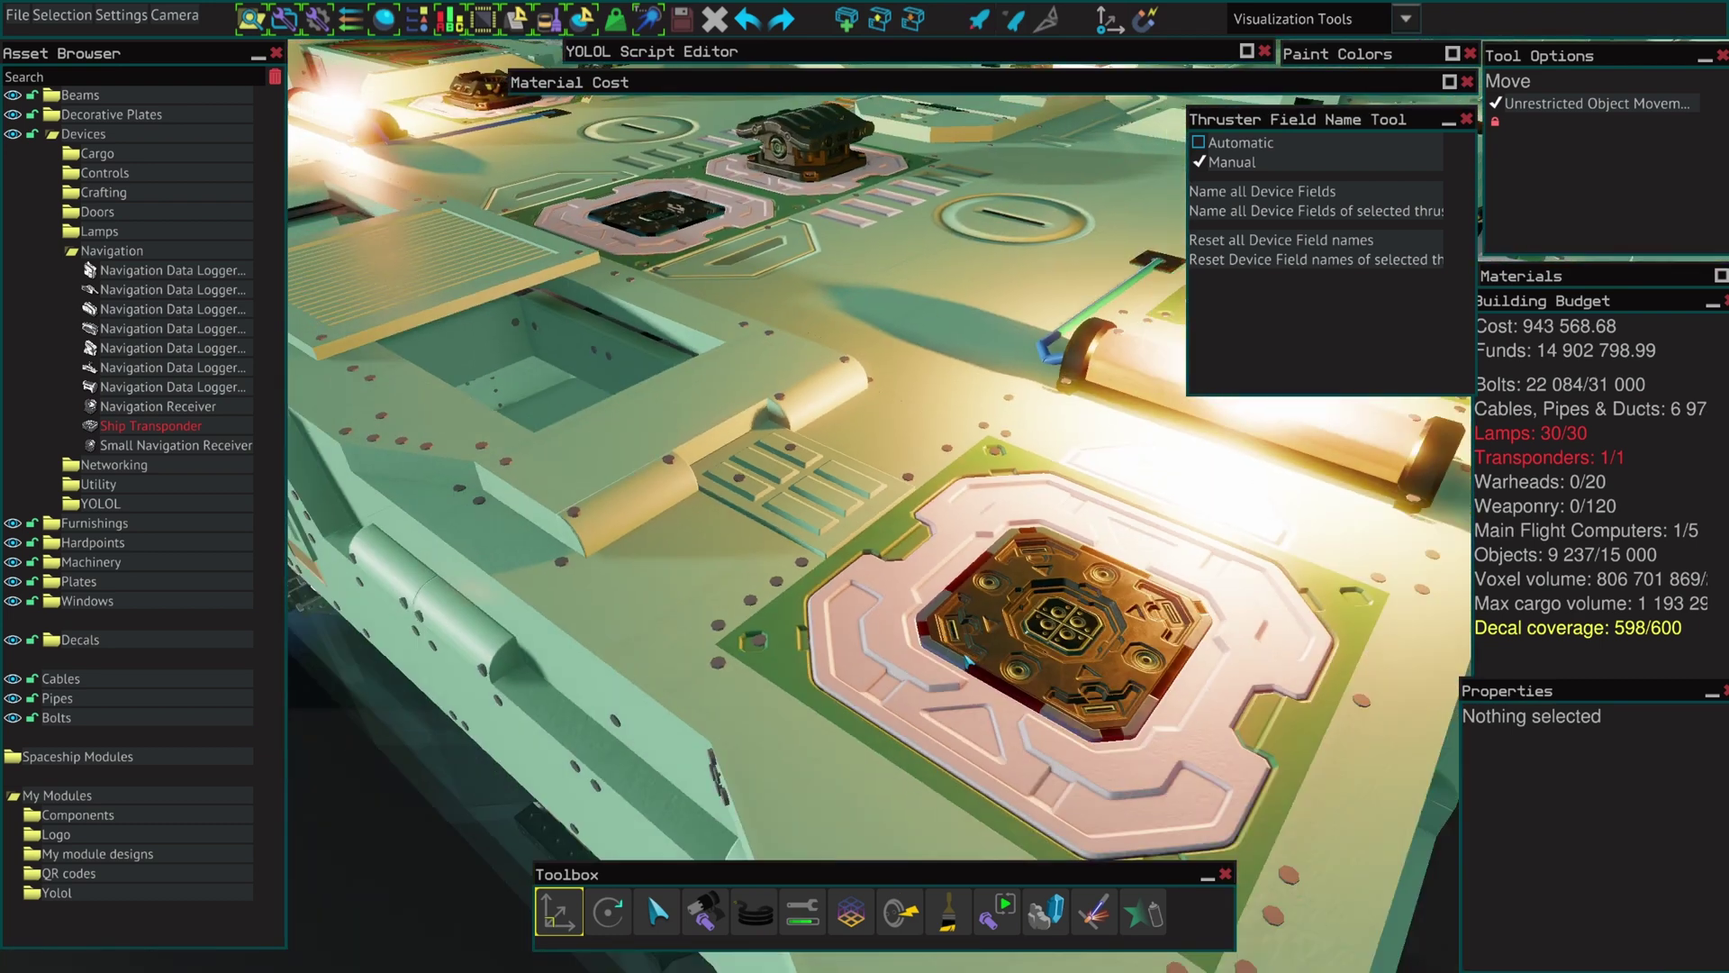
# Isolate the Devices category by hiding and locking every other category, and look over the ship's devices.
pyautogui.scroll(-2, 404, 349)
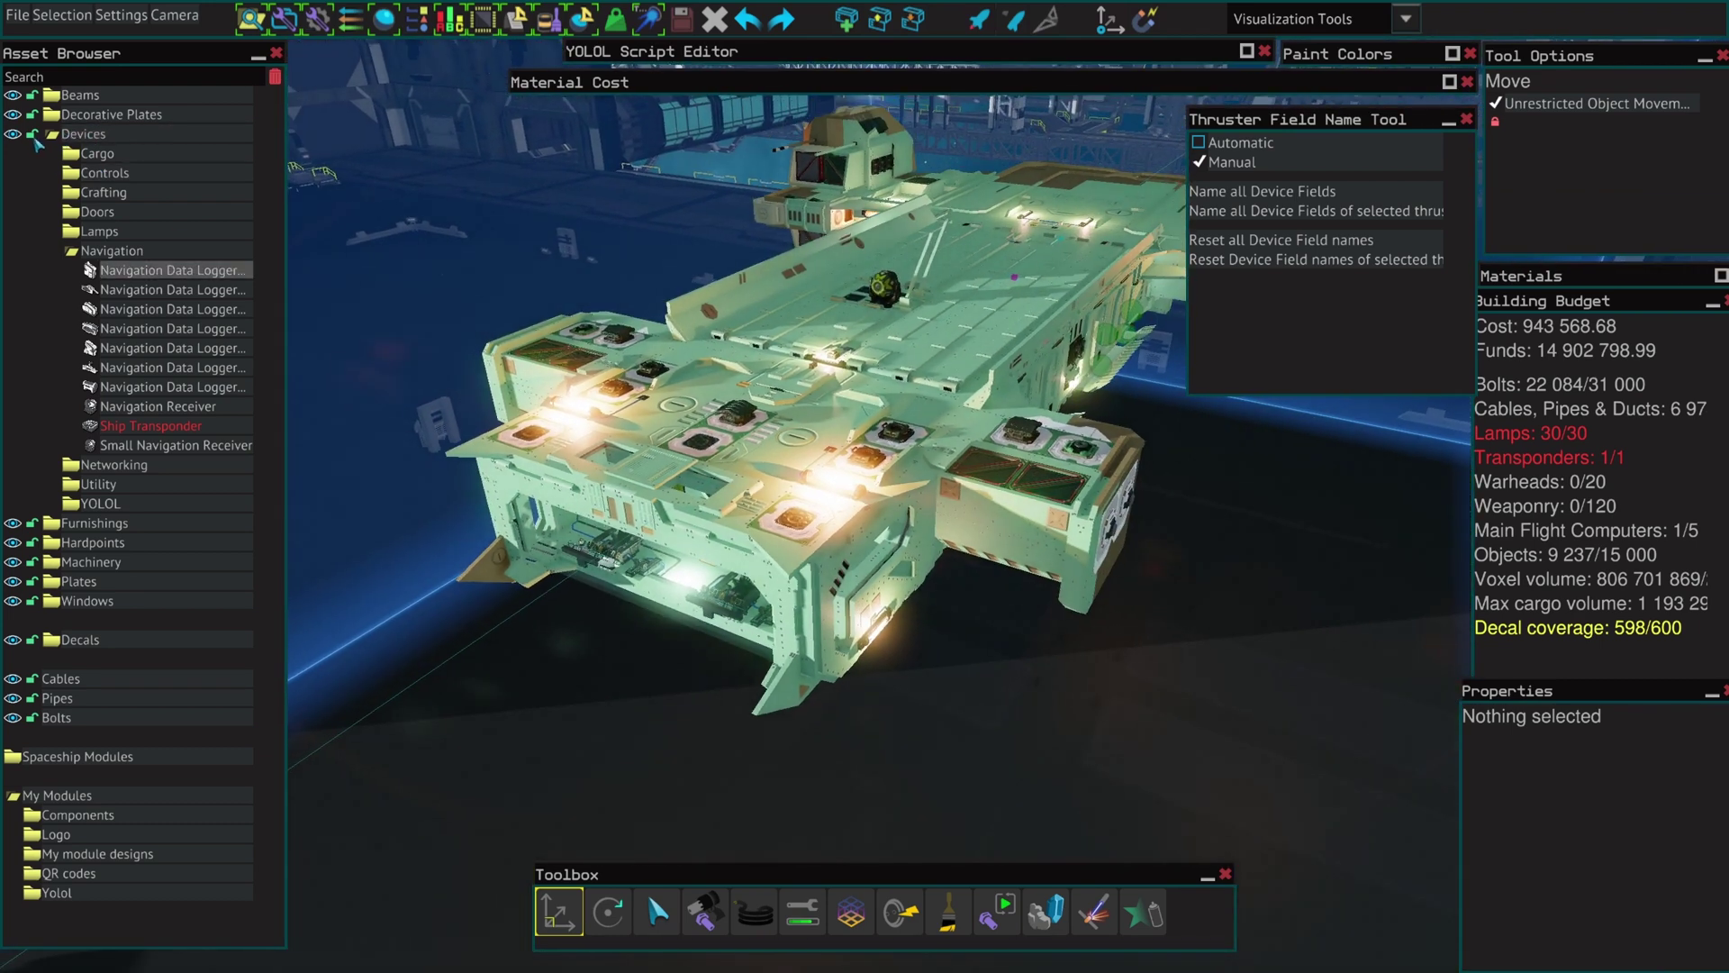
pyautogui.keyDown('ctrl'); pyautogui.click(13, 134); pyautogui.keyUp('ctrl')
pyautogui.keyDown('ctrl'); pyautogui.click(32, 135); pyautogui.keyUp('ctrl')
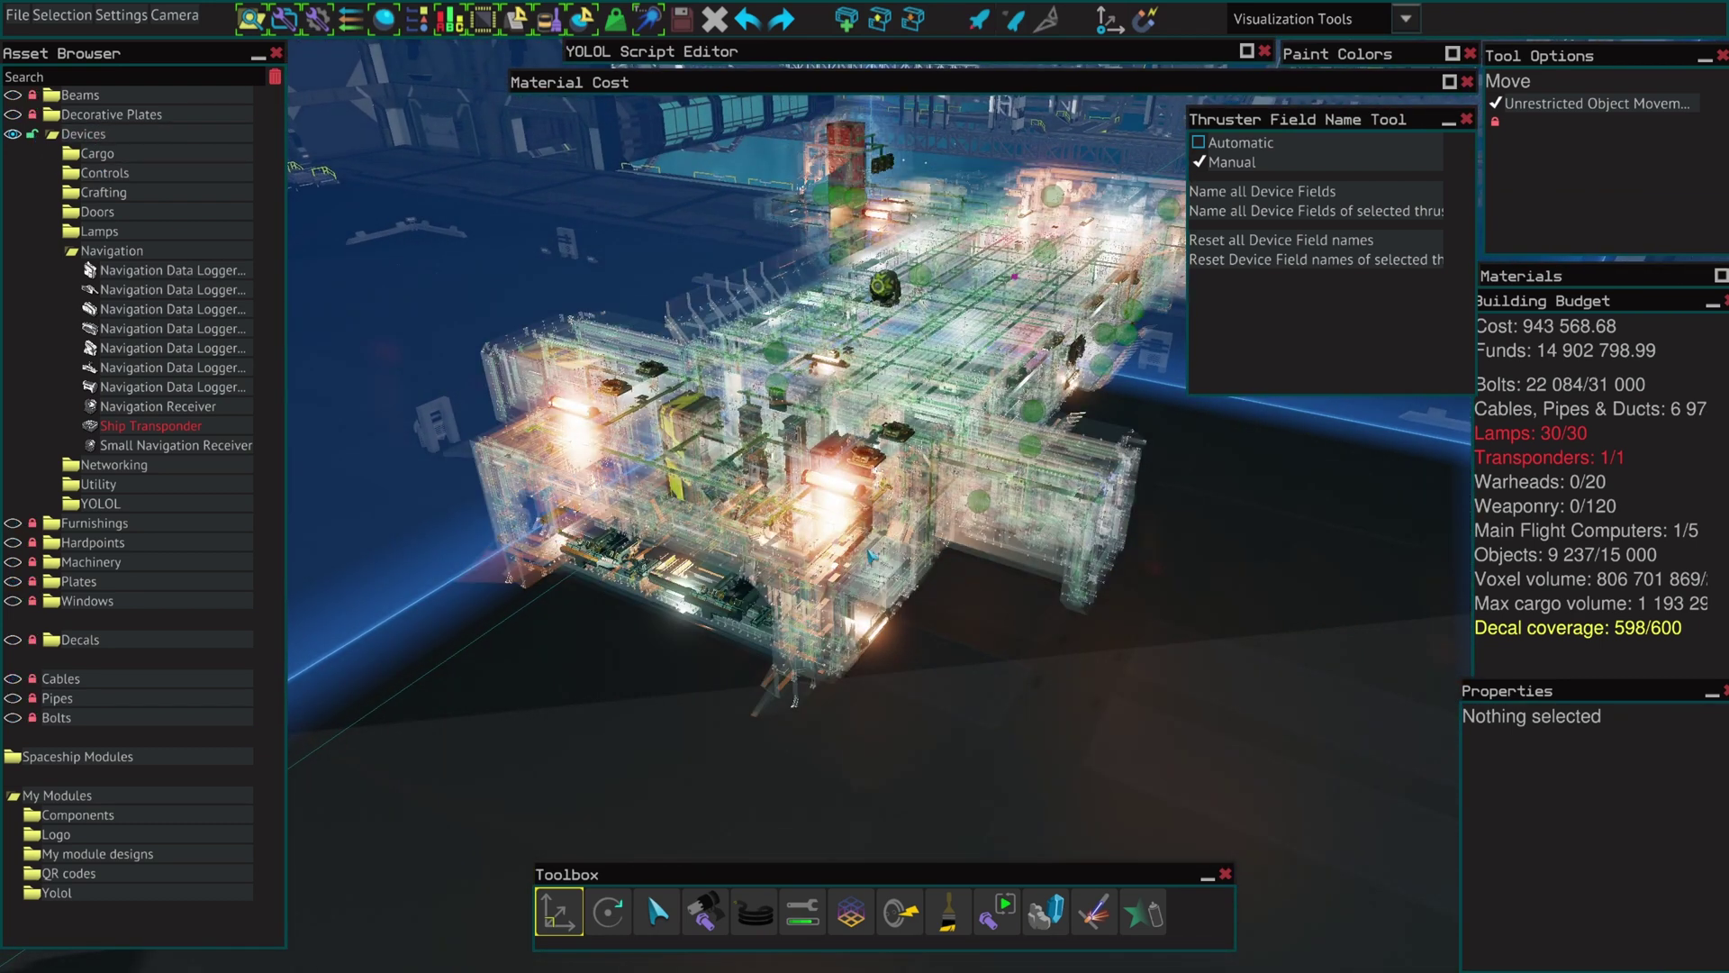
pyautogui.scroll(3, 1035, 682)
pyautogui.press('w')
pyautogui.moveTo(1038, 686); pyautogui.dragTo(976, 666, button='right')
pyautogui.press('w')
# Save the changes to the ship blueprint.
pyautogui.click(958, 660)
pyautogui.press('s')
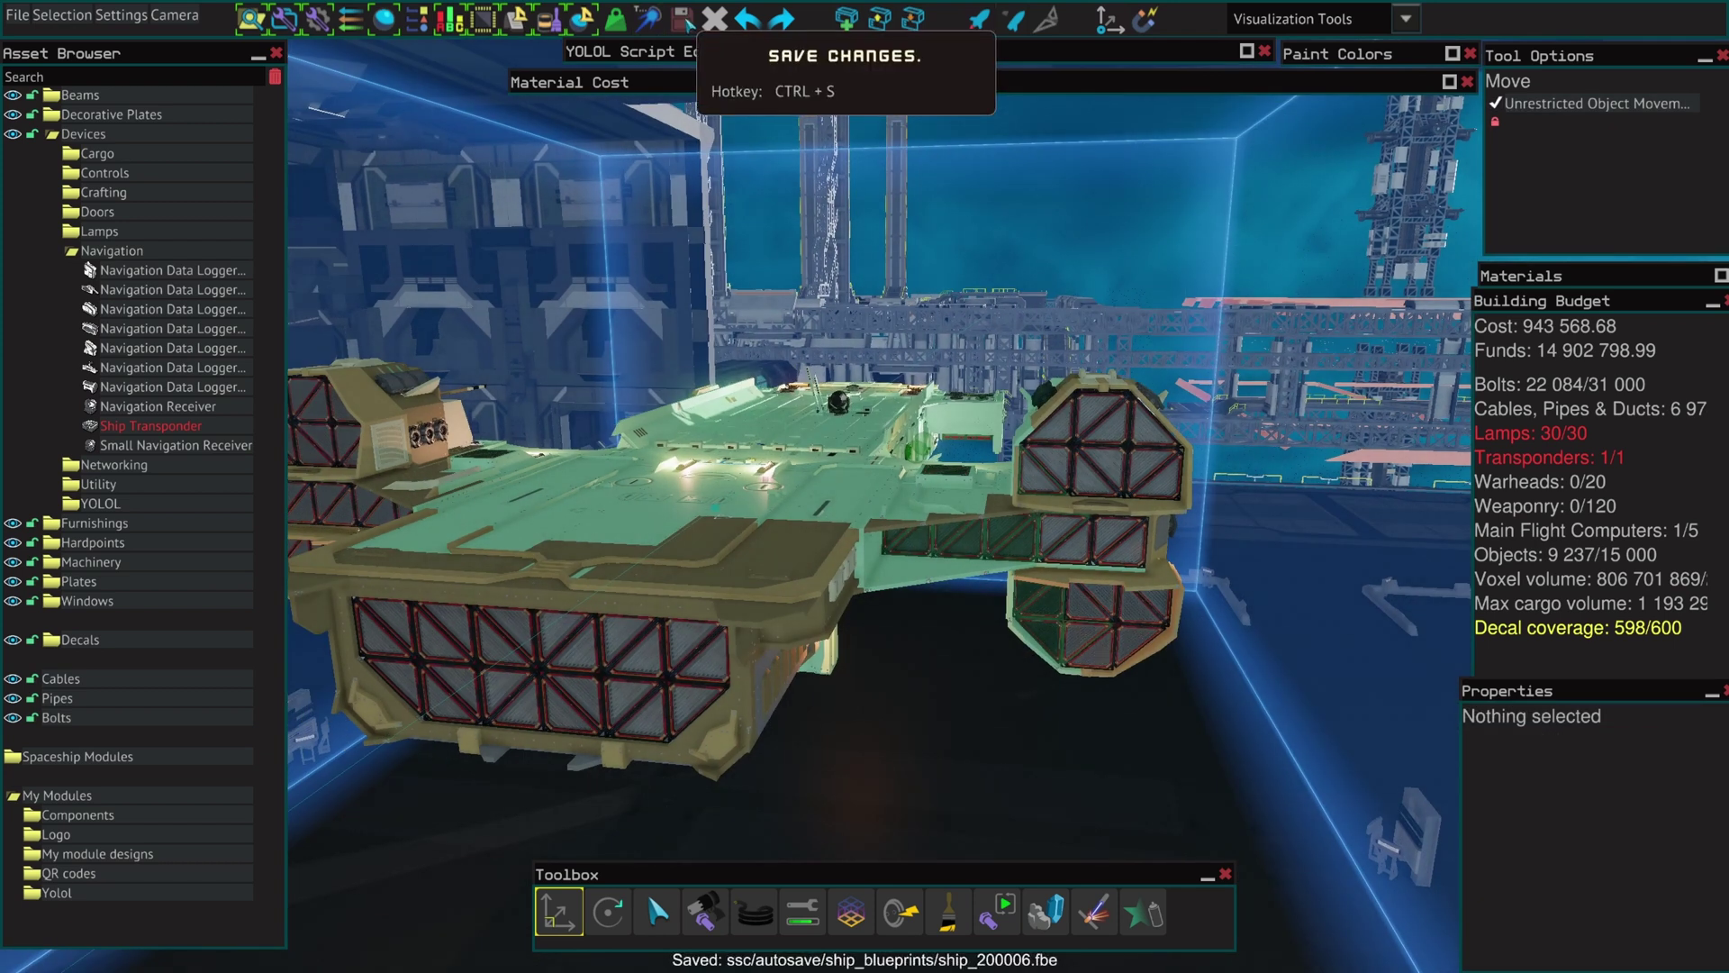
pyautogui.press('a')
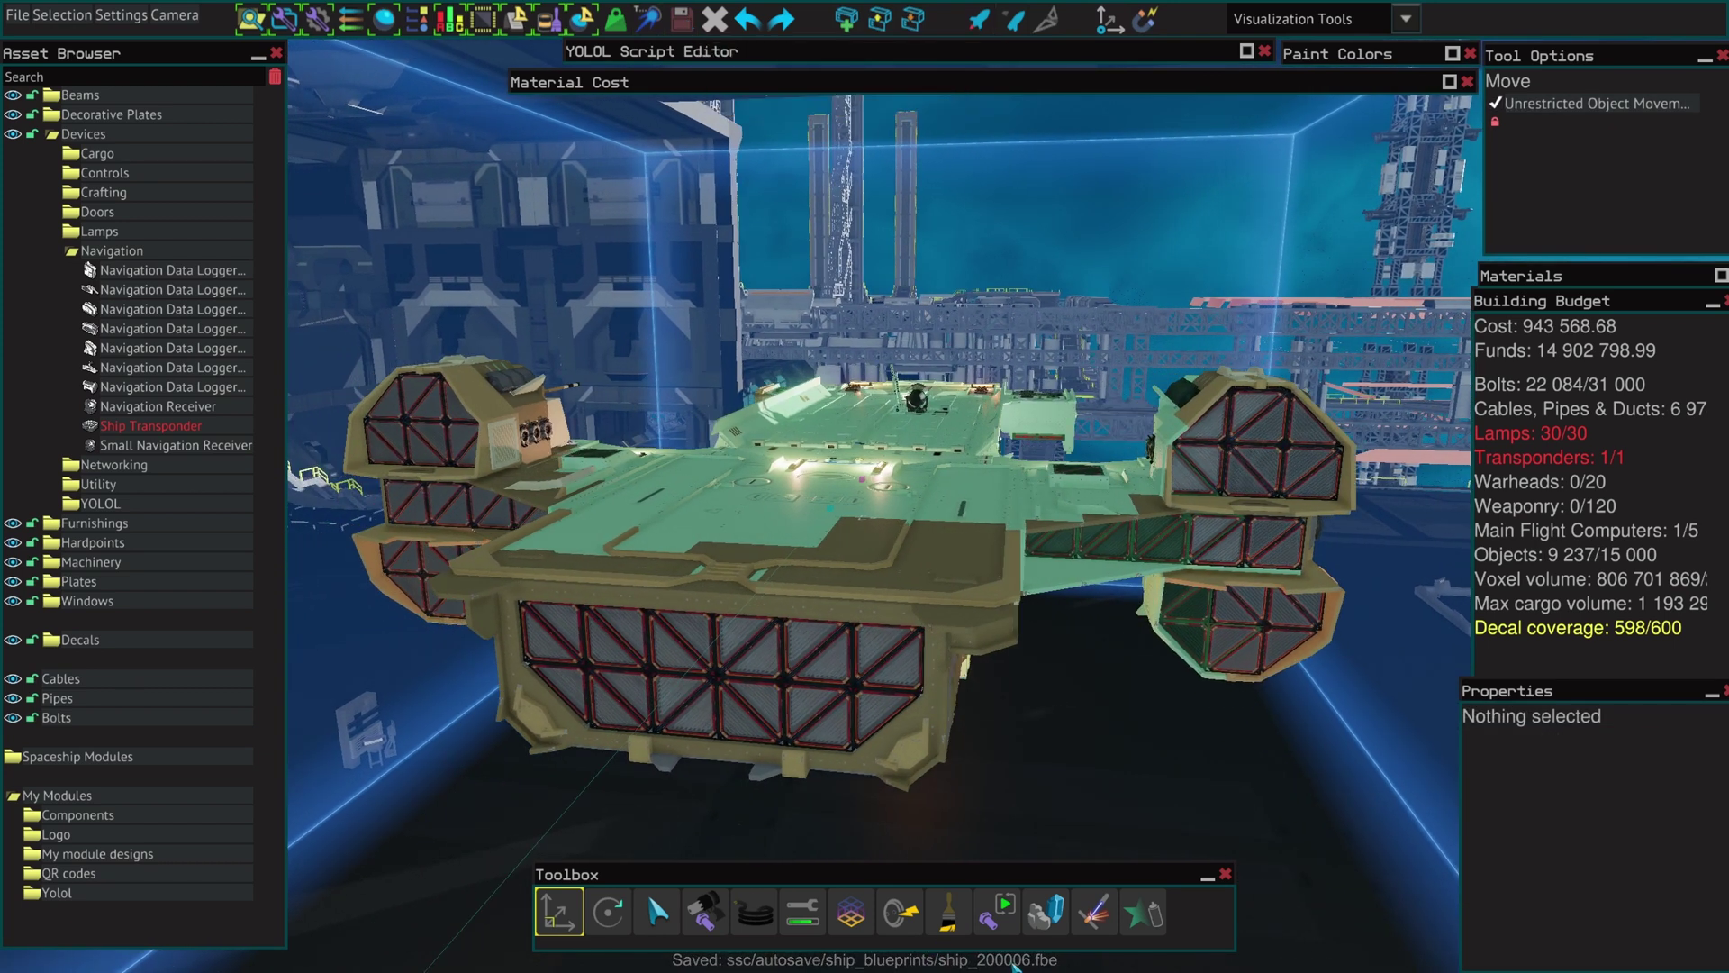
pyautogui.click(683, 18)
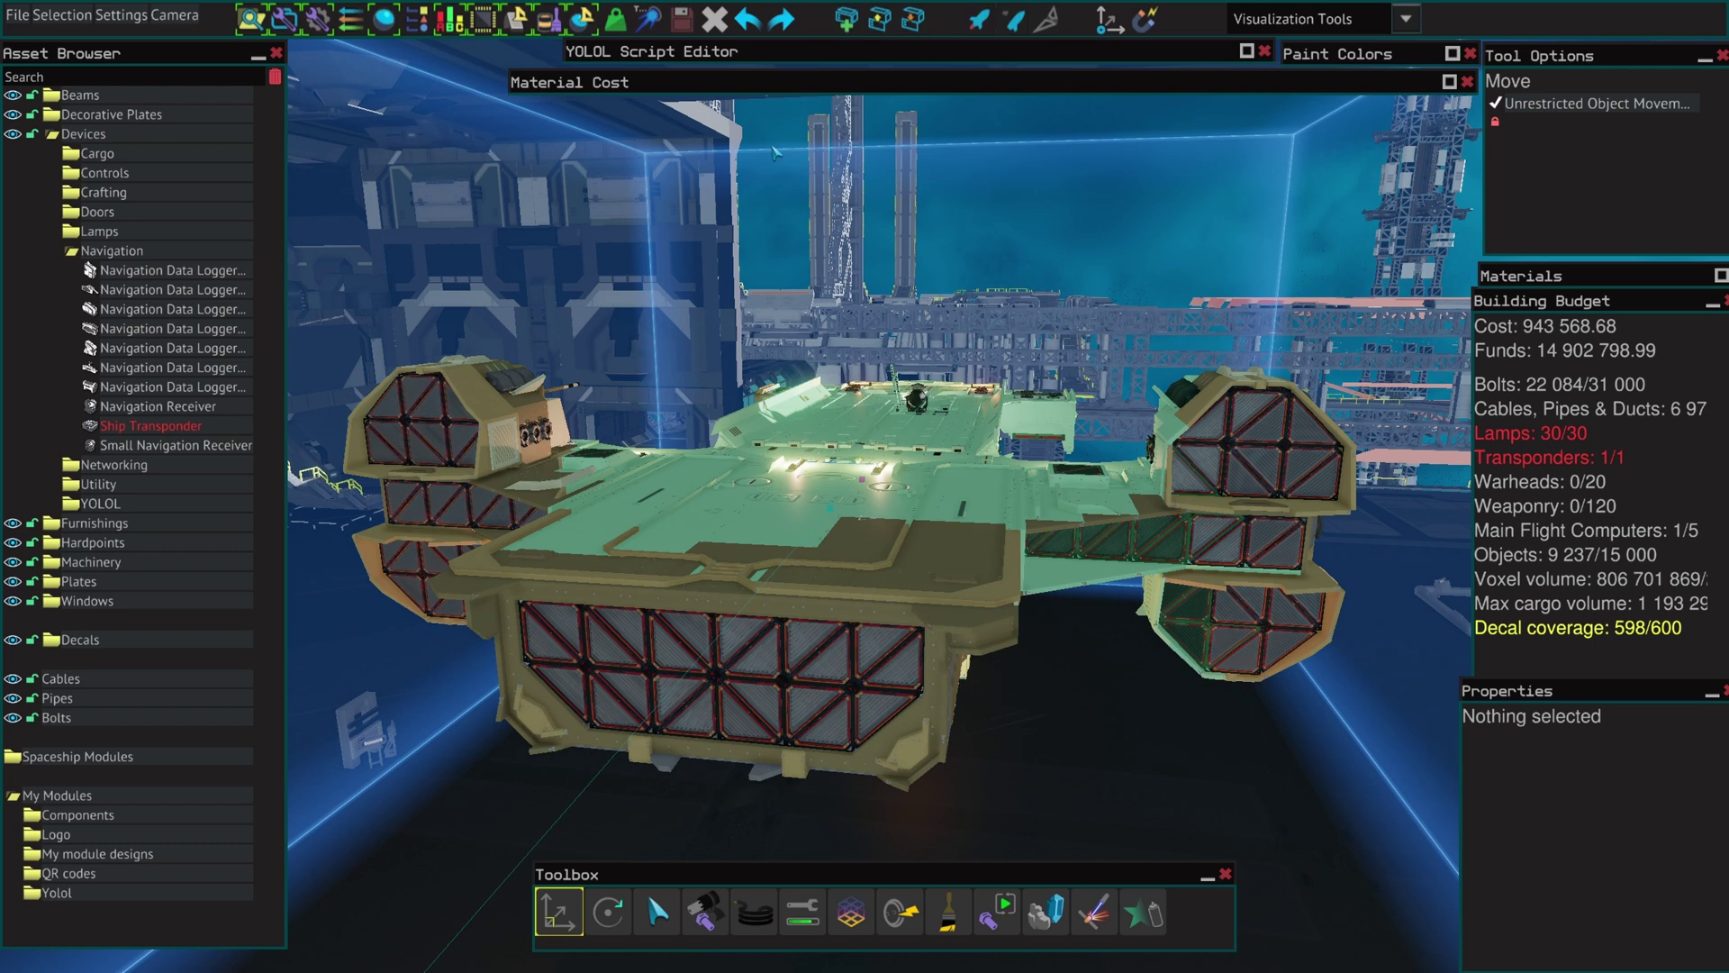
# Select the upper thruster pod on one side of the ship and delete it.
pyautogui.press('d')
pyautogui.moveTo(776, 153); pyautogui.dragTo(703, 135, button='right')
pyautogui.press('a')
pyautogui.moveTo(494, 248); pyautogui.dragTo(751, 443)
pyautogui.press('a')
pyautogui.press('w')
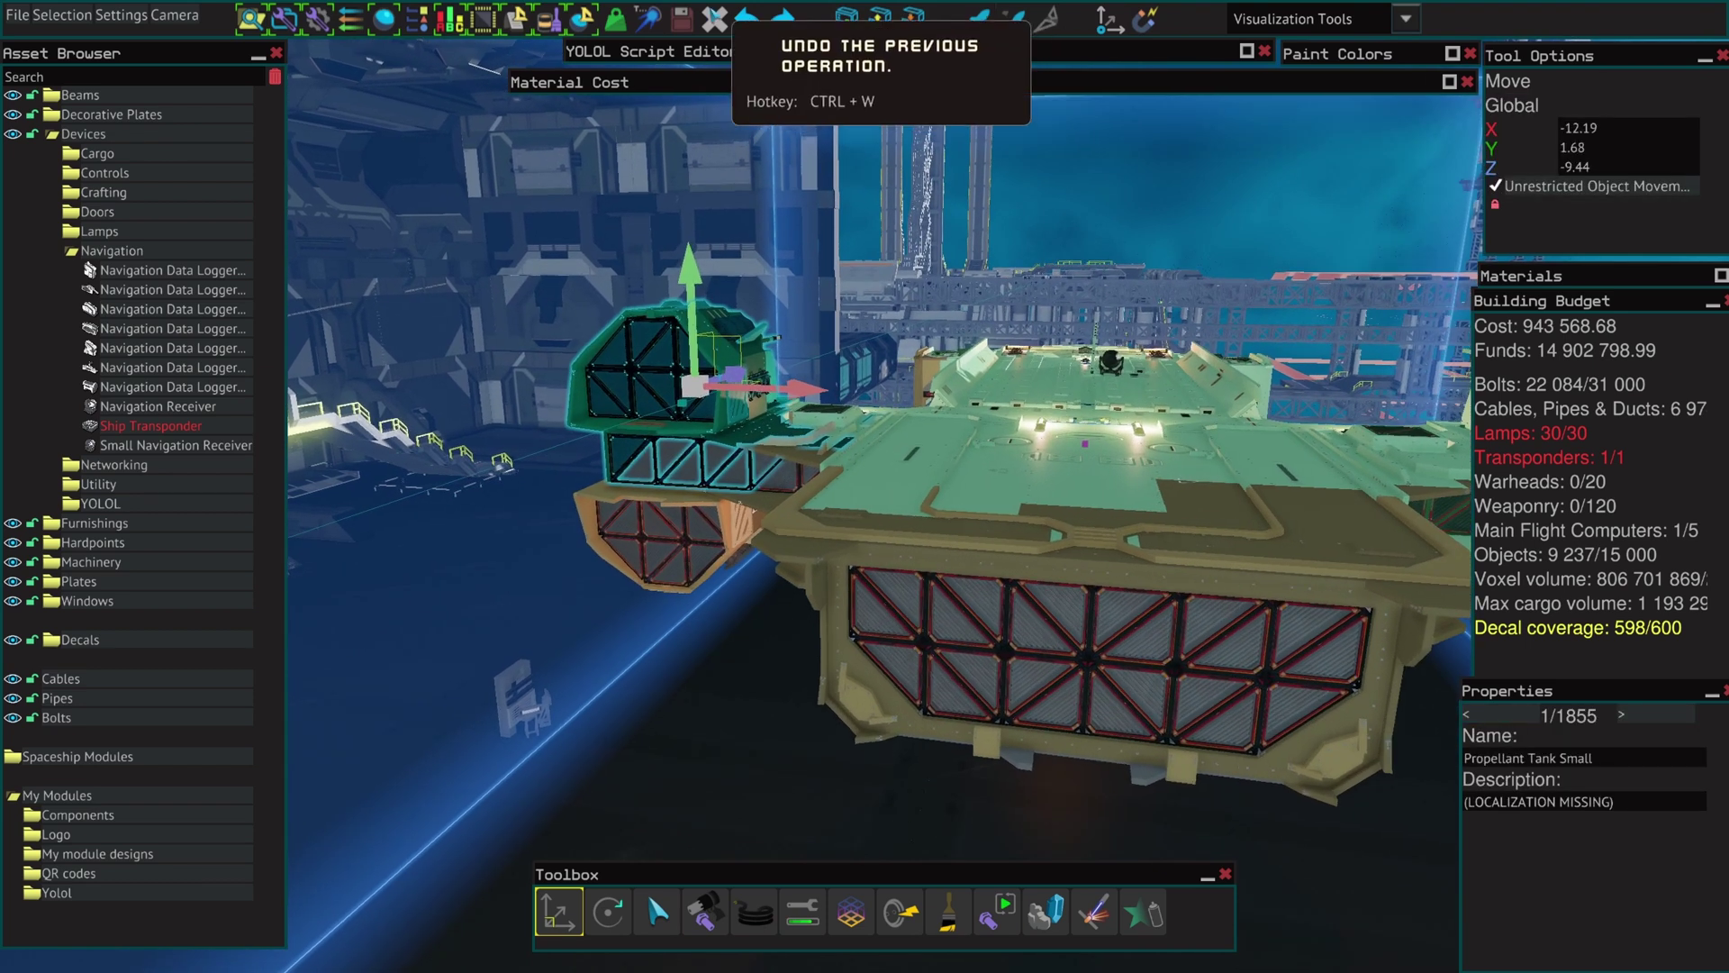
pyautogui.click(720, 22)
pyautogui.click(714, 18)
pyautogui.moveTo(775, 135); pyautogui.dragTo(840, 237, button='right')
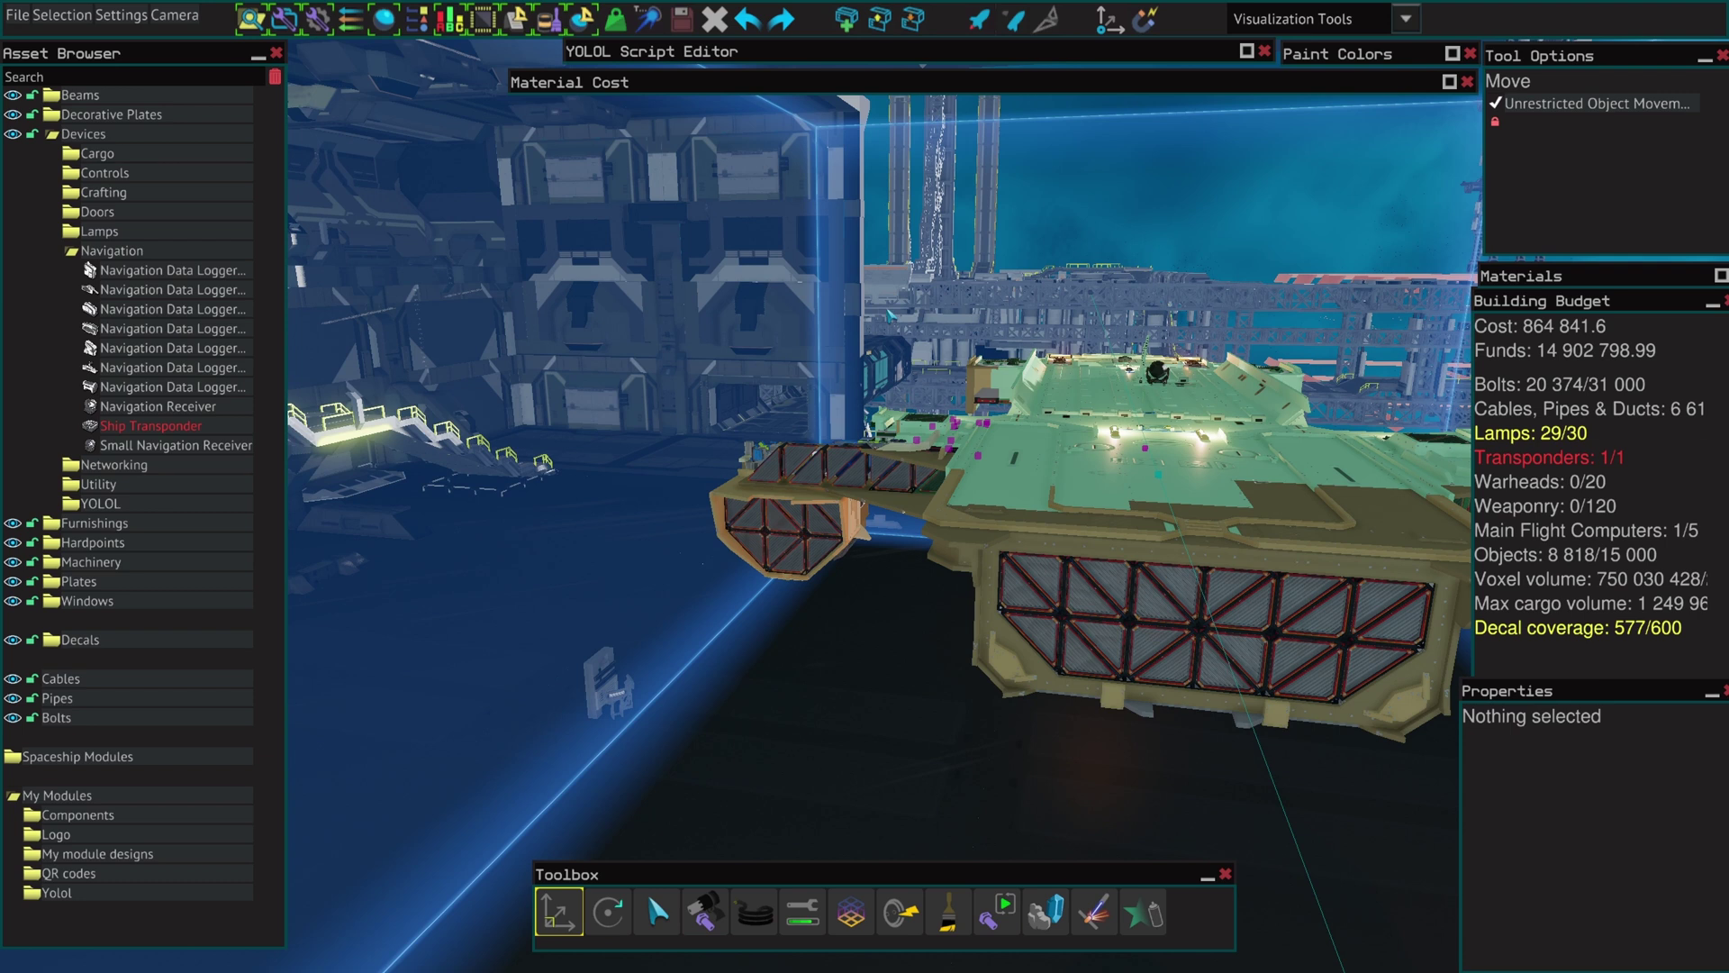
# Undo the deletion of the upper thruster pod and its selection.
pyautogui.hotkey('ctrl', 'z')
pyautogui.moveTo(890, 315); pyautogui.dragTo(759, 267, button='right')
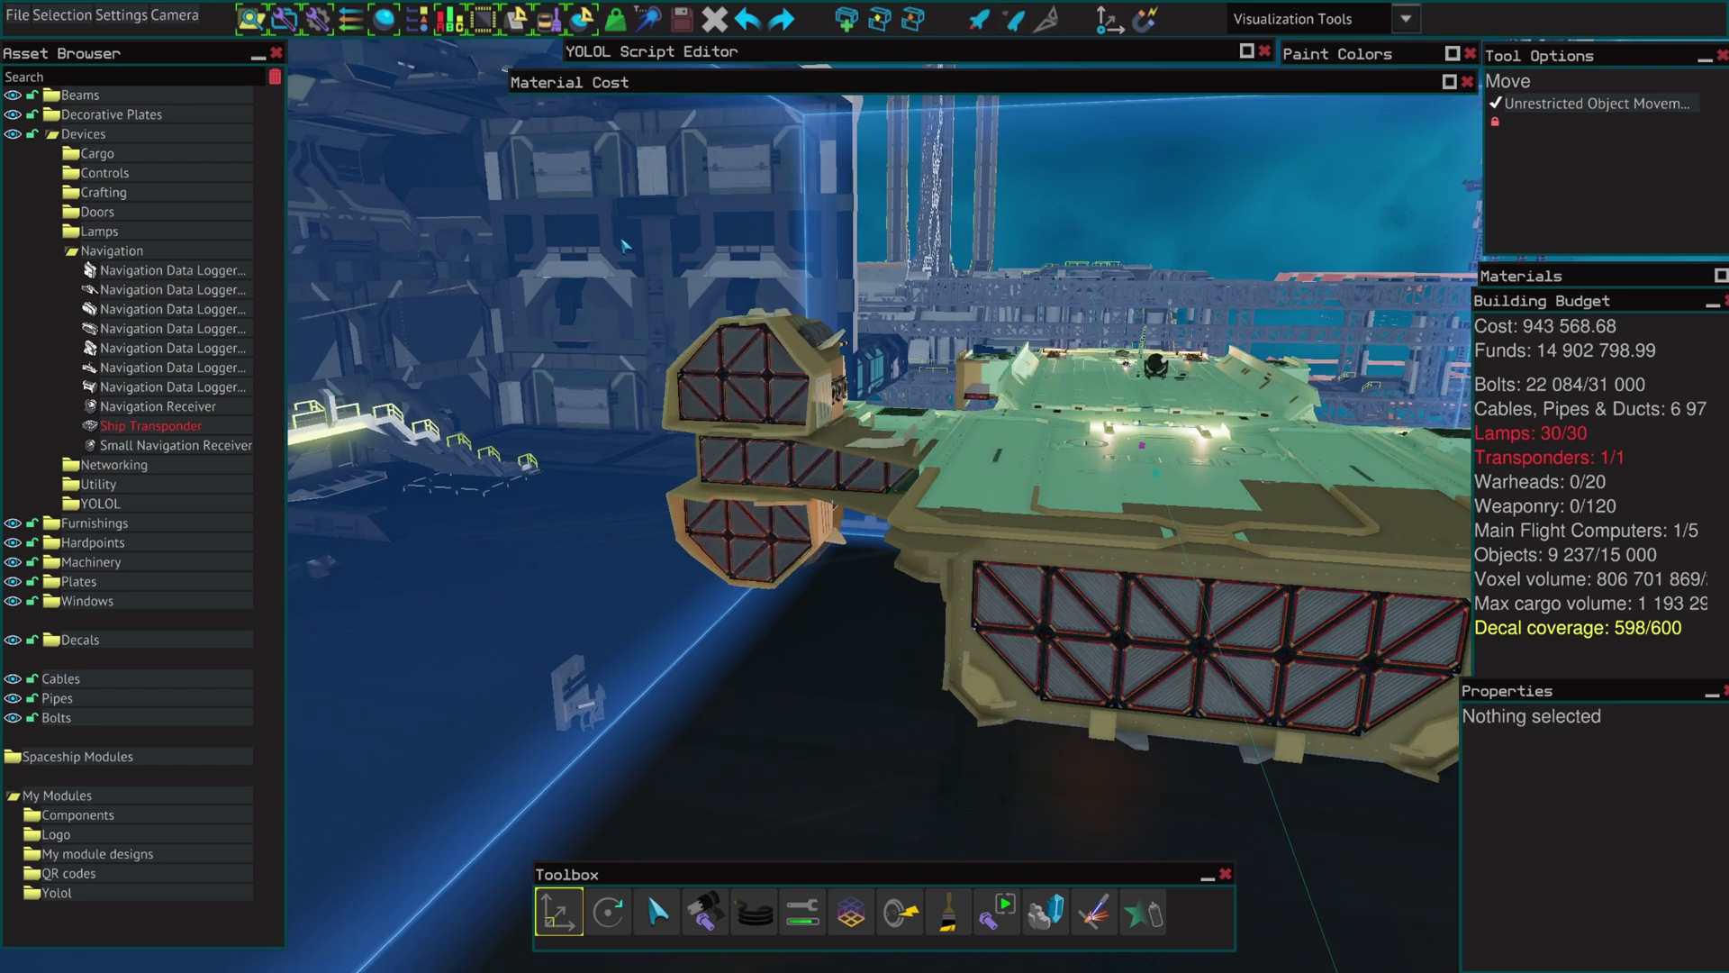
pyautogui.hotkey('ctrl', 'z')
pyautogui.press('a')
pyautogui.press('w')
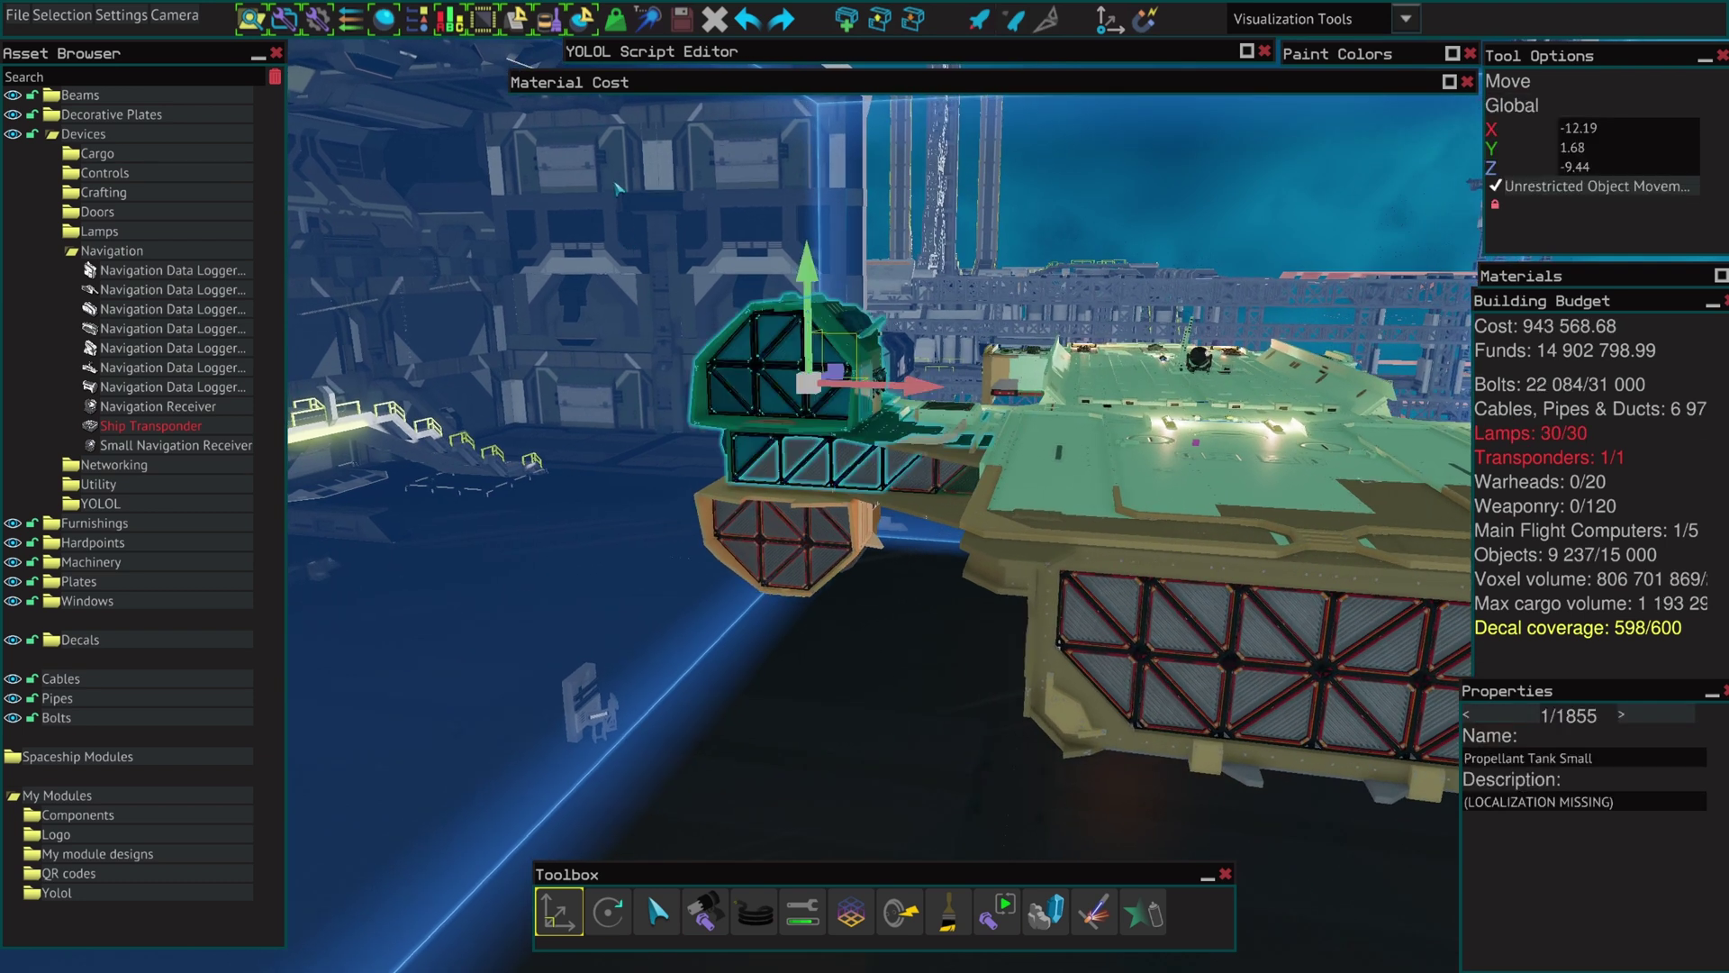
pyautogui.hotkey('ctrl', 'z')
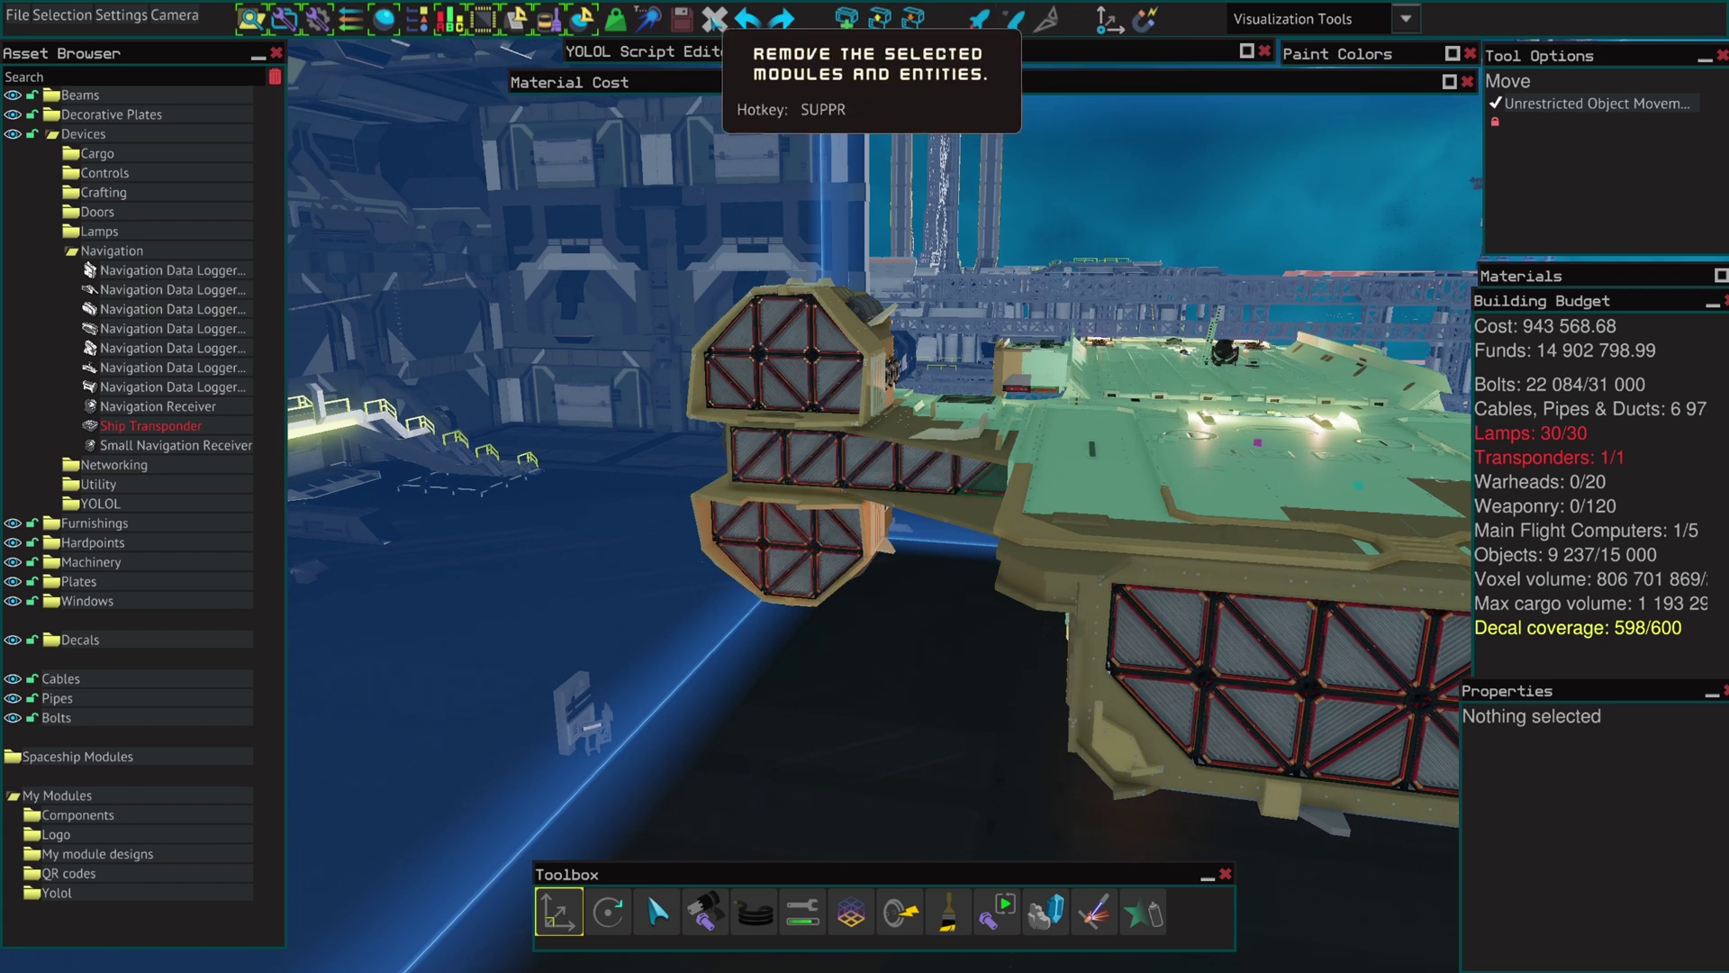
# Select the complete side thruster assembly, including the upper and lower pods, and delete it.
pyautogui.moveTo(618, 235); pyautogui.dragTo(947, 669)
pyautogui.press('Delete')
pyautogui.press('s')
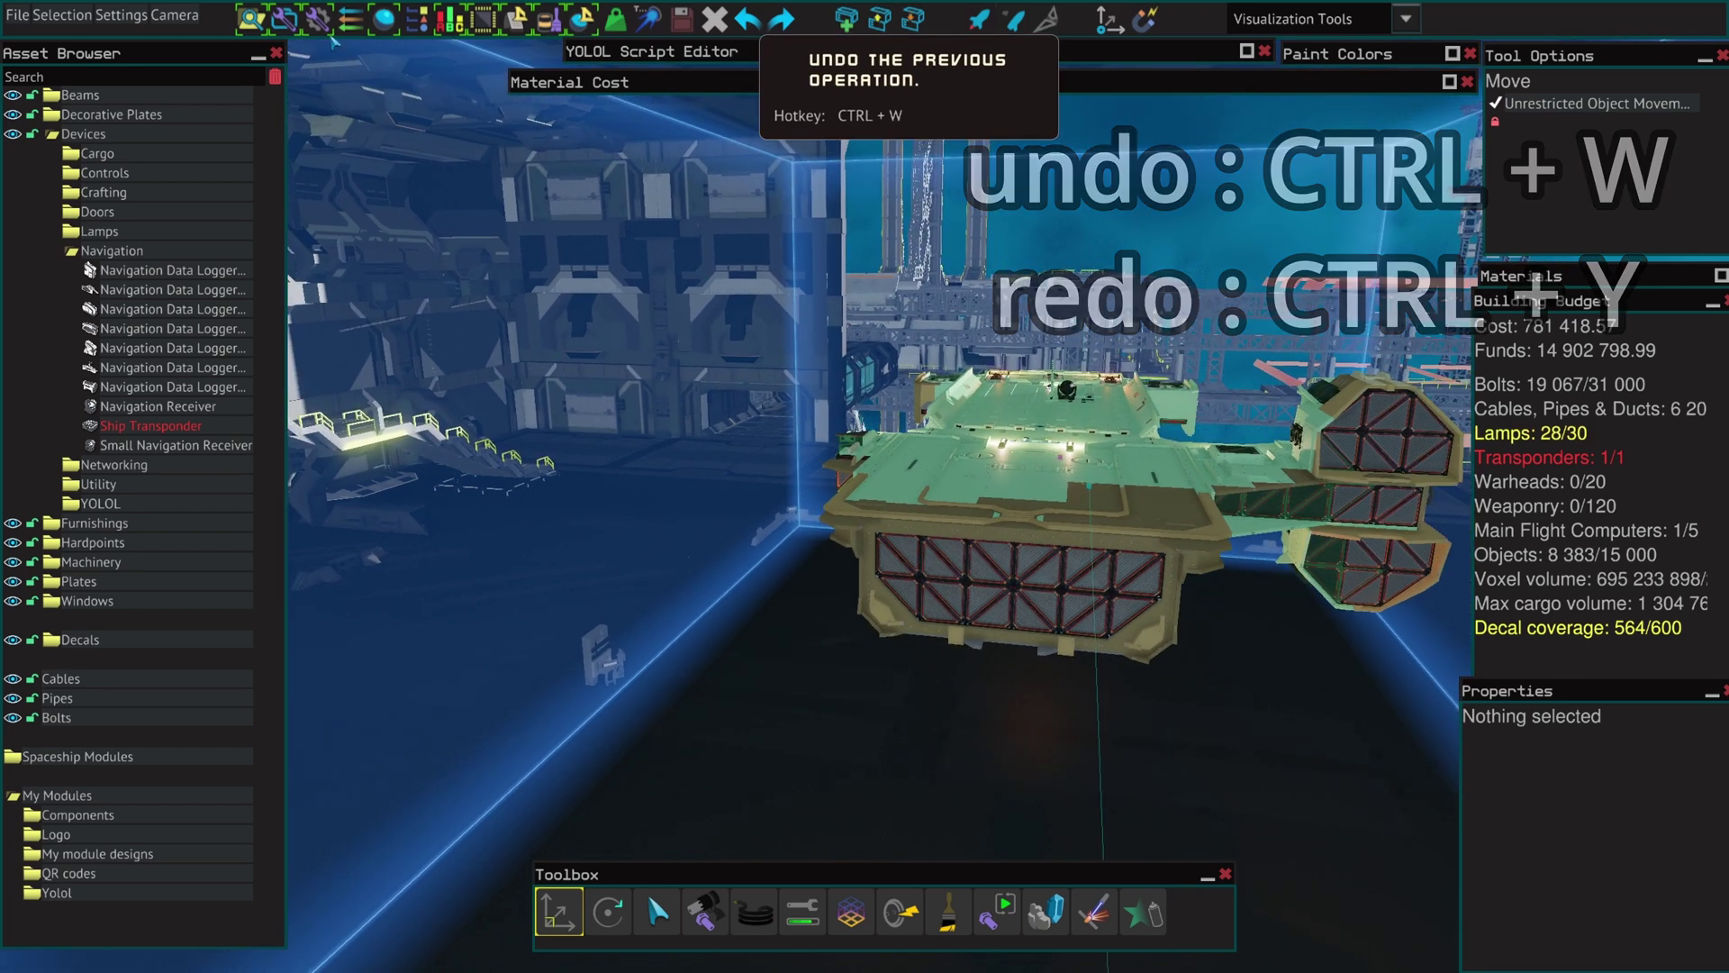
# Undo the deletion of the side thruster assembly and clear its selection.
pyautogui.click(748, 18)
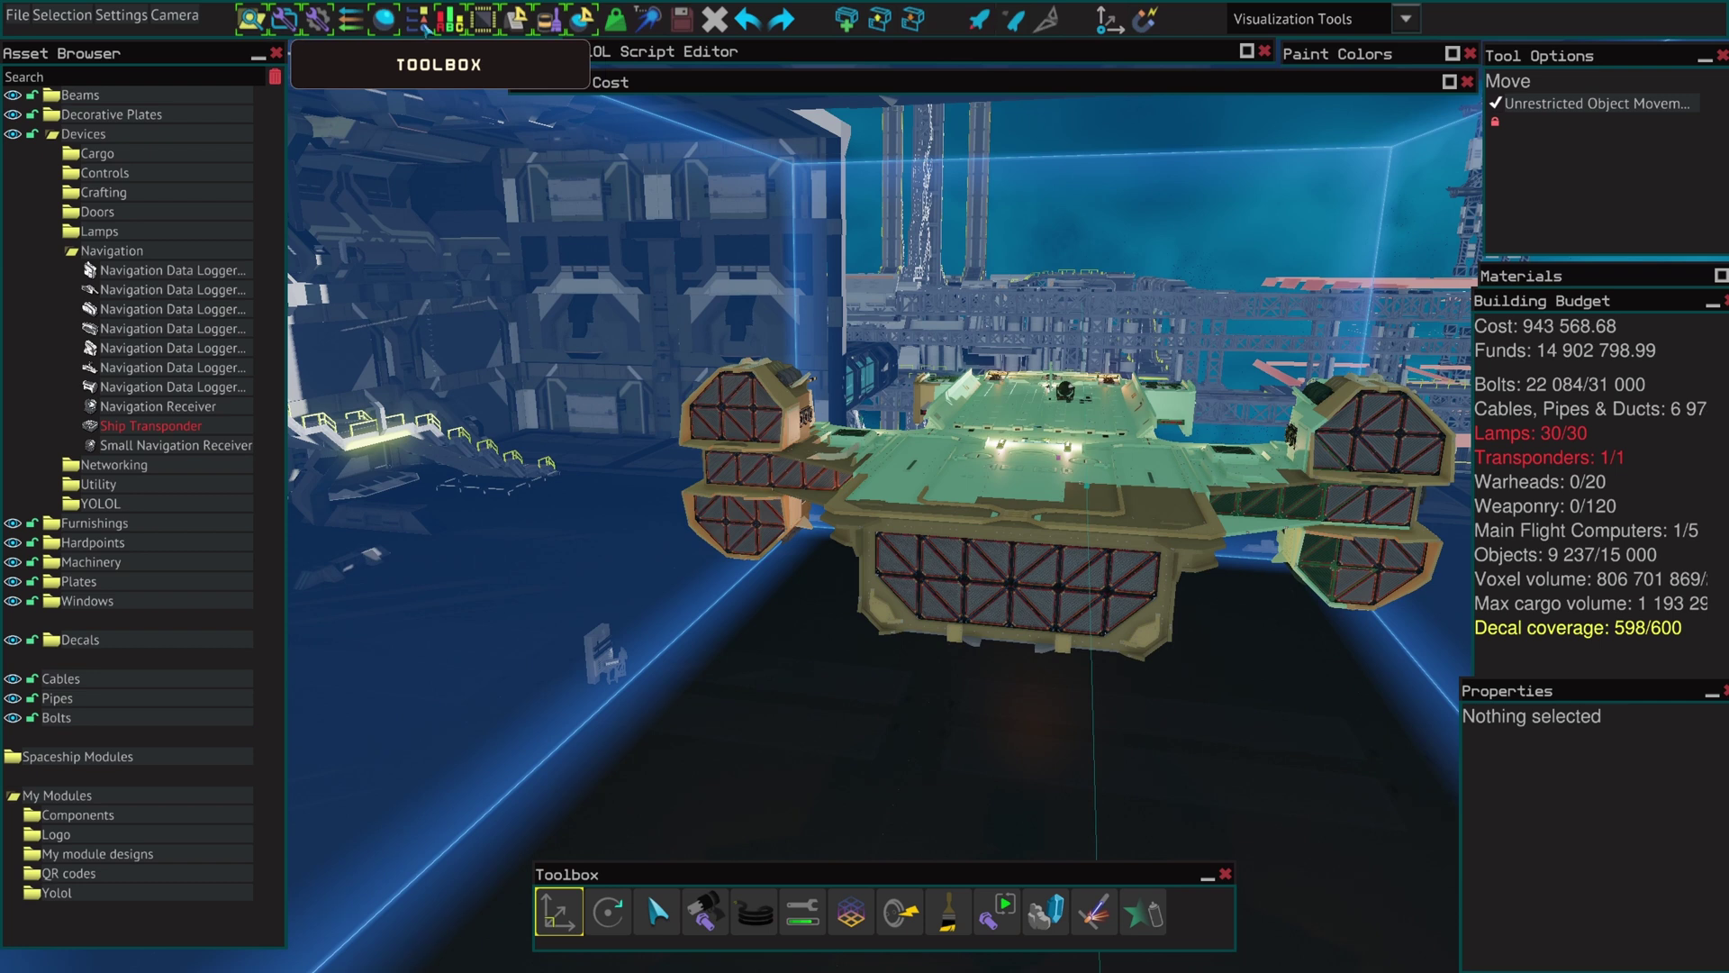
pyautogui.hotkey('ctrl', 'w')
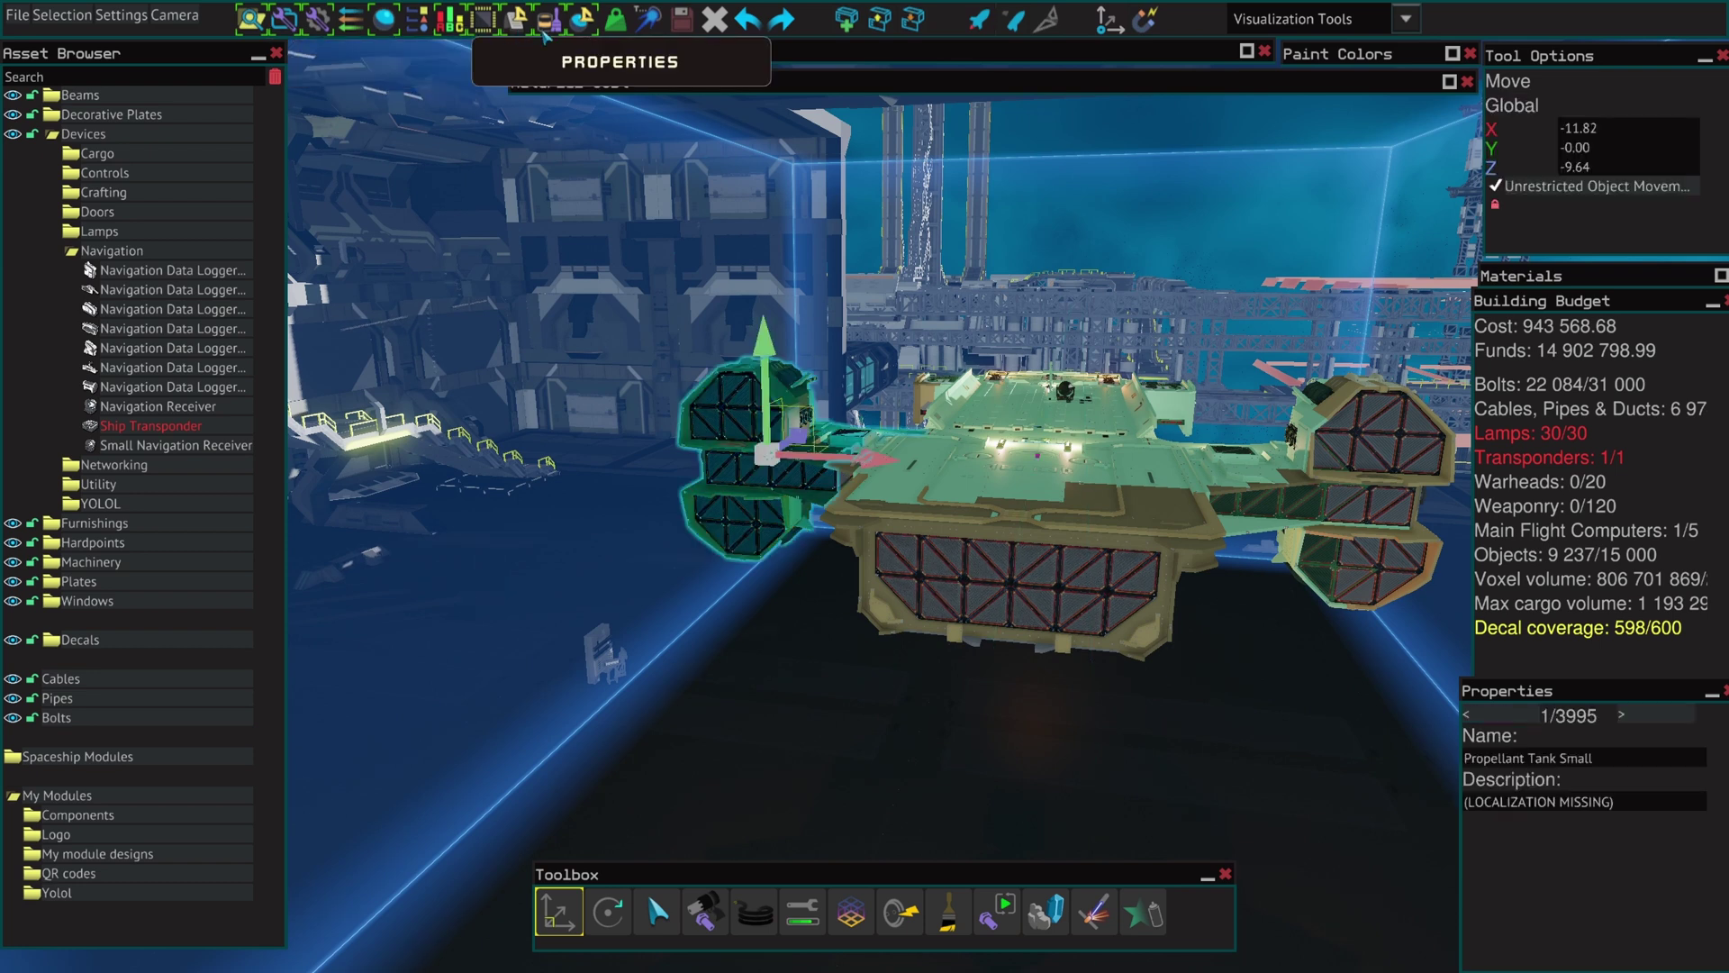
pyautogui.click(542, 215)
pyautogui.press('w')
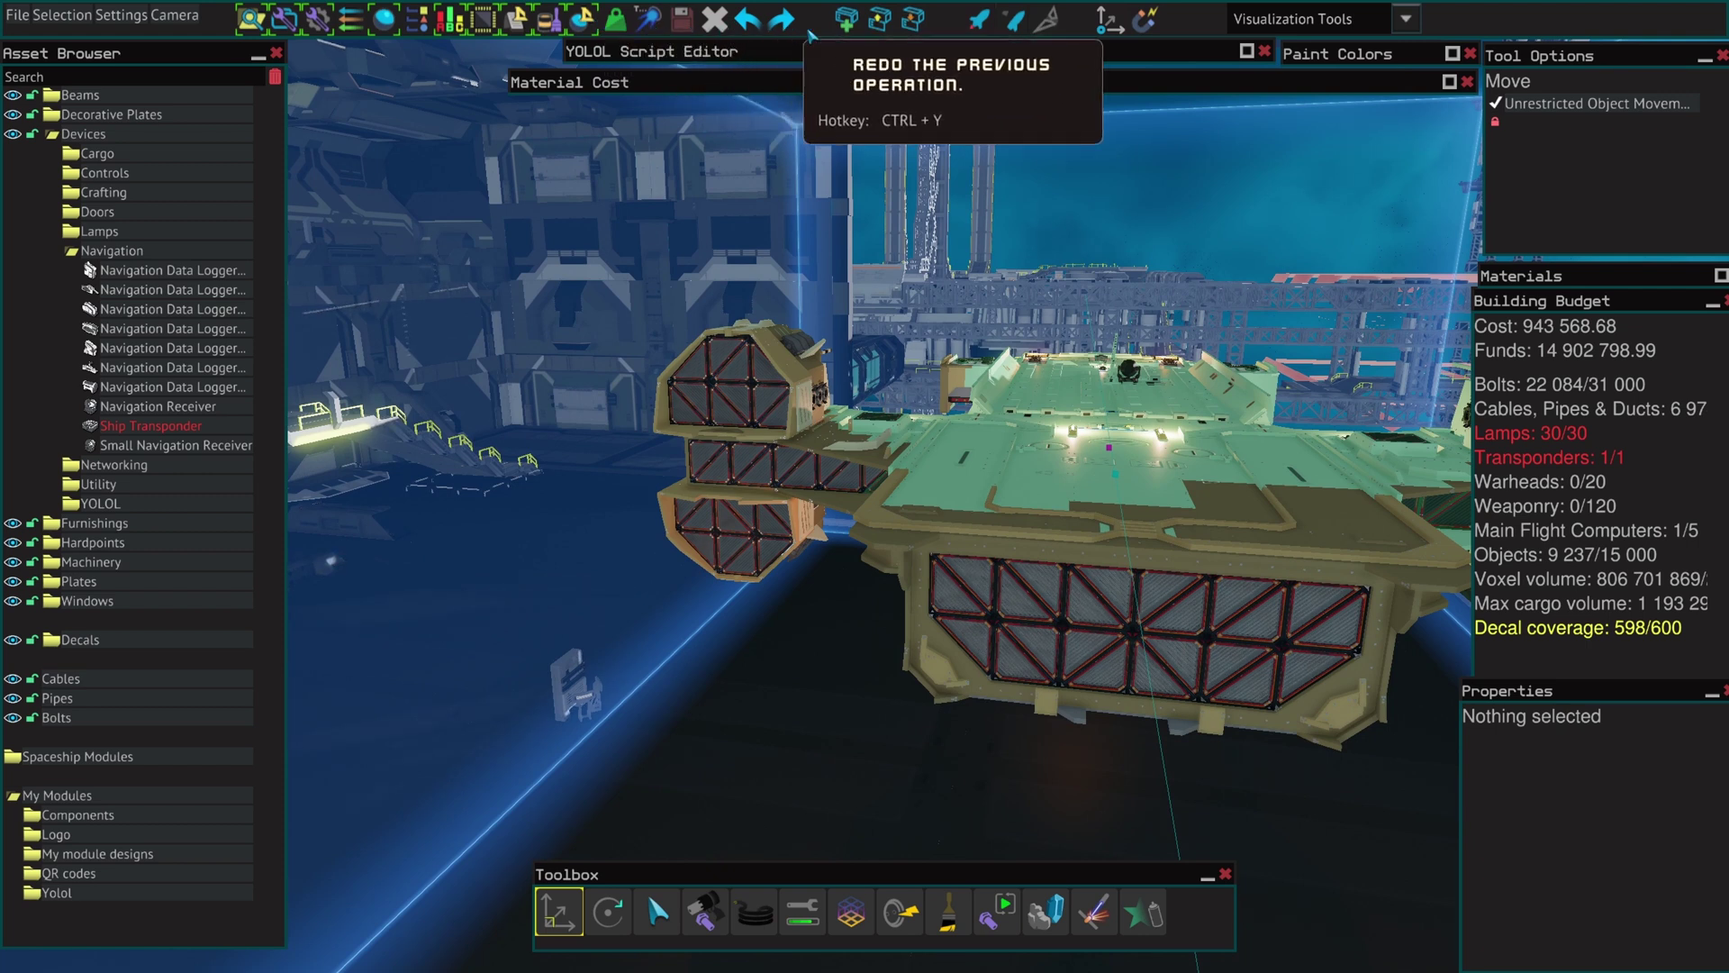
# Select the side thruster assembly, examine it from its outer side, and clear the selection.
pyautogui.press('a')
pyautogui.moveTo(839, 262); pyautogui.dragTo(839, 261, button='right')
pyautogui.click(775, 558)
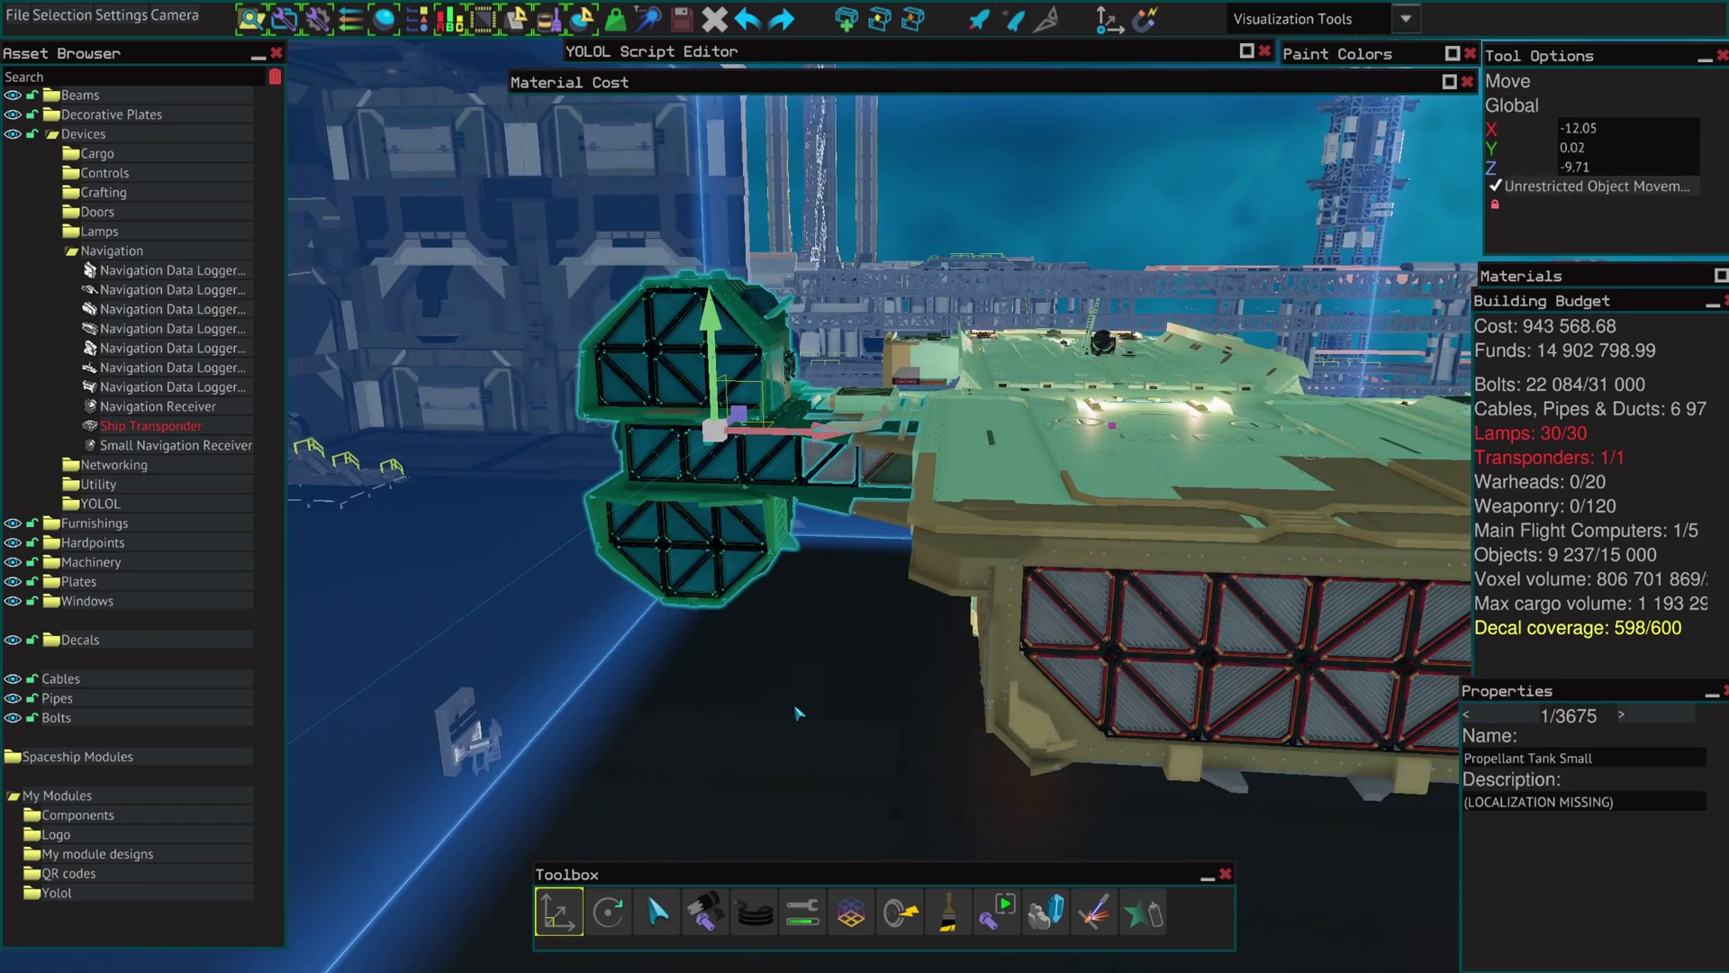
pyautogui.press('w')
pyautogui.press('a')
pyautogui.press('a')
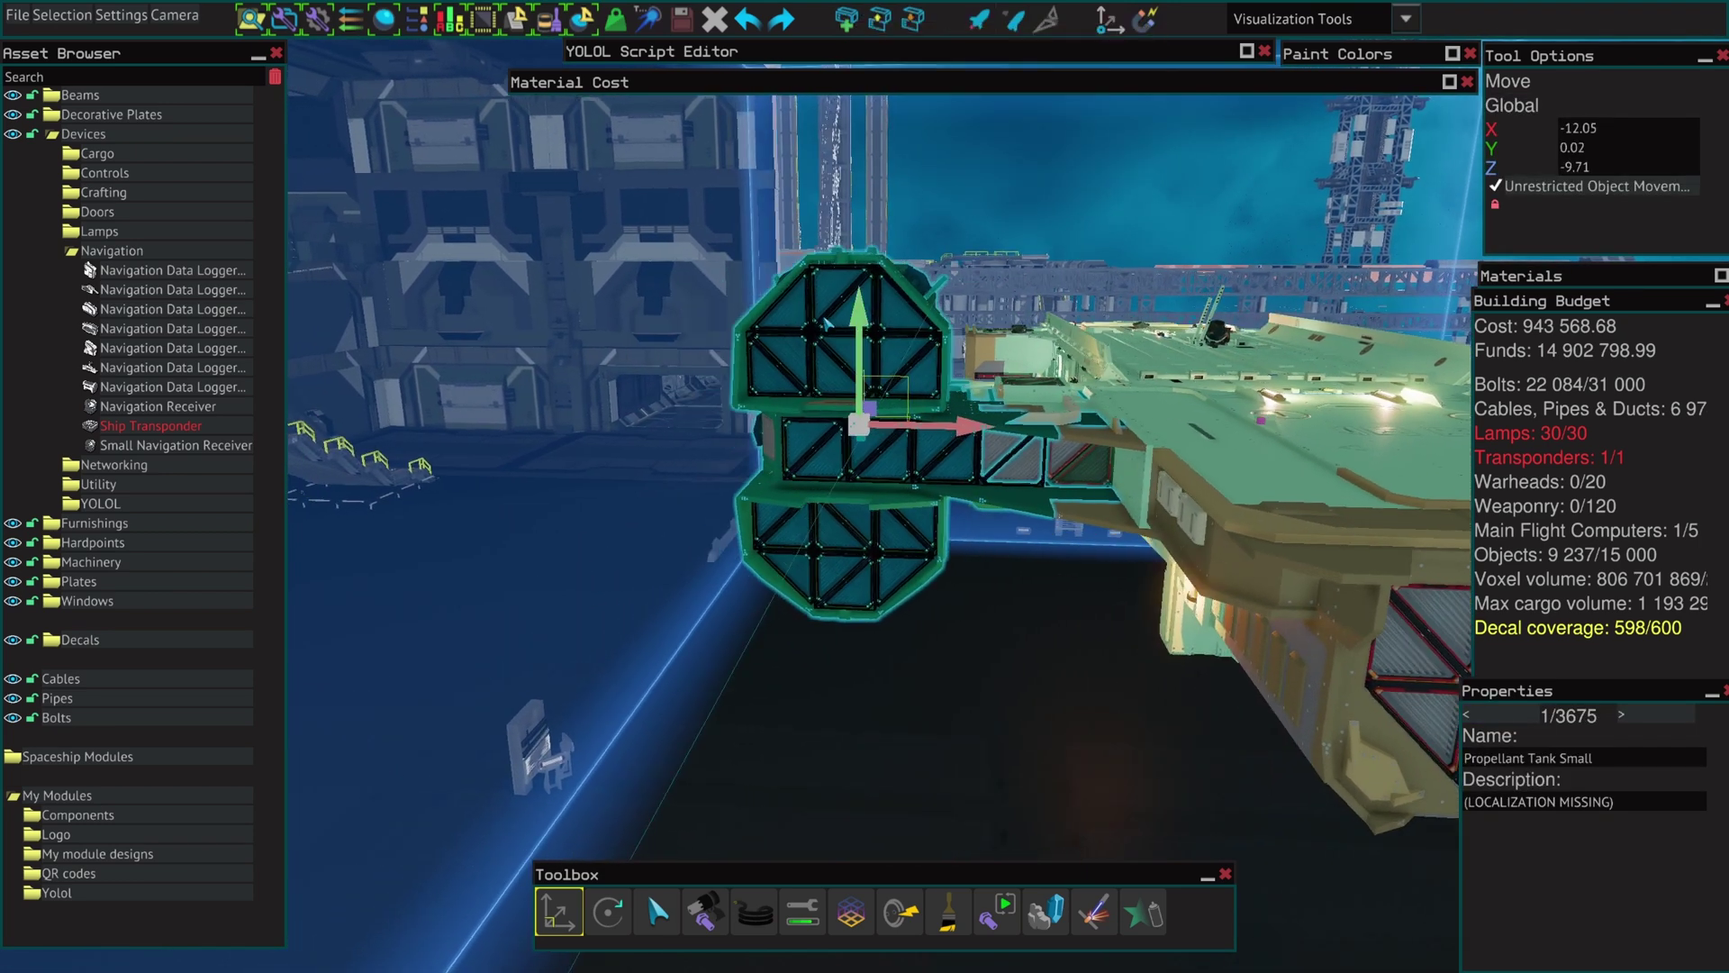
pyautogui.press('a')
pyautogui.moveTo(830, 324); pyautogui.dragTo(840, 262, button='right')
pyautogui.press('w')
pyautogui.moveTo(846, 180); pyautogui.dragTo(863, 40, button='right')
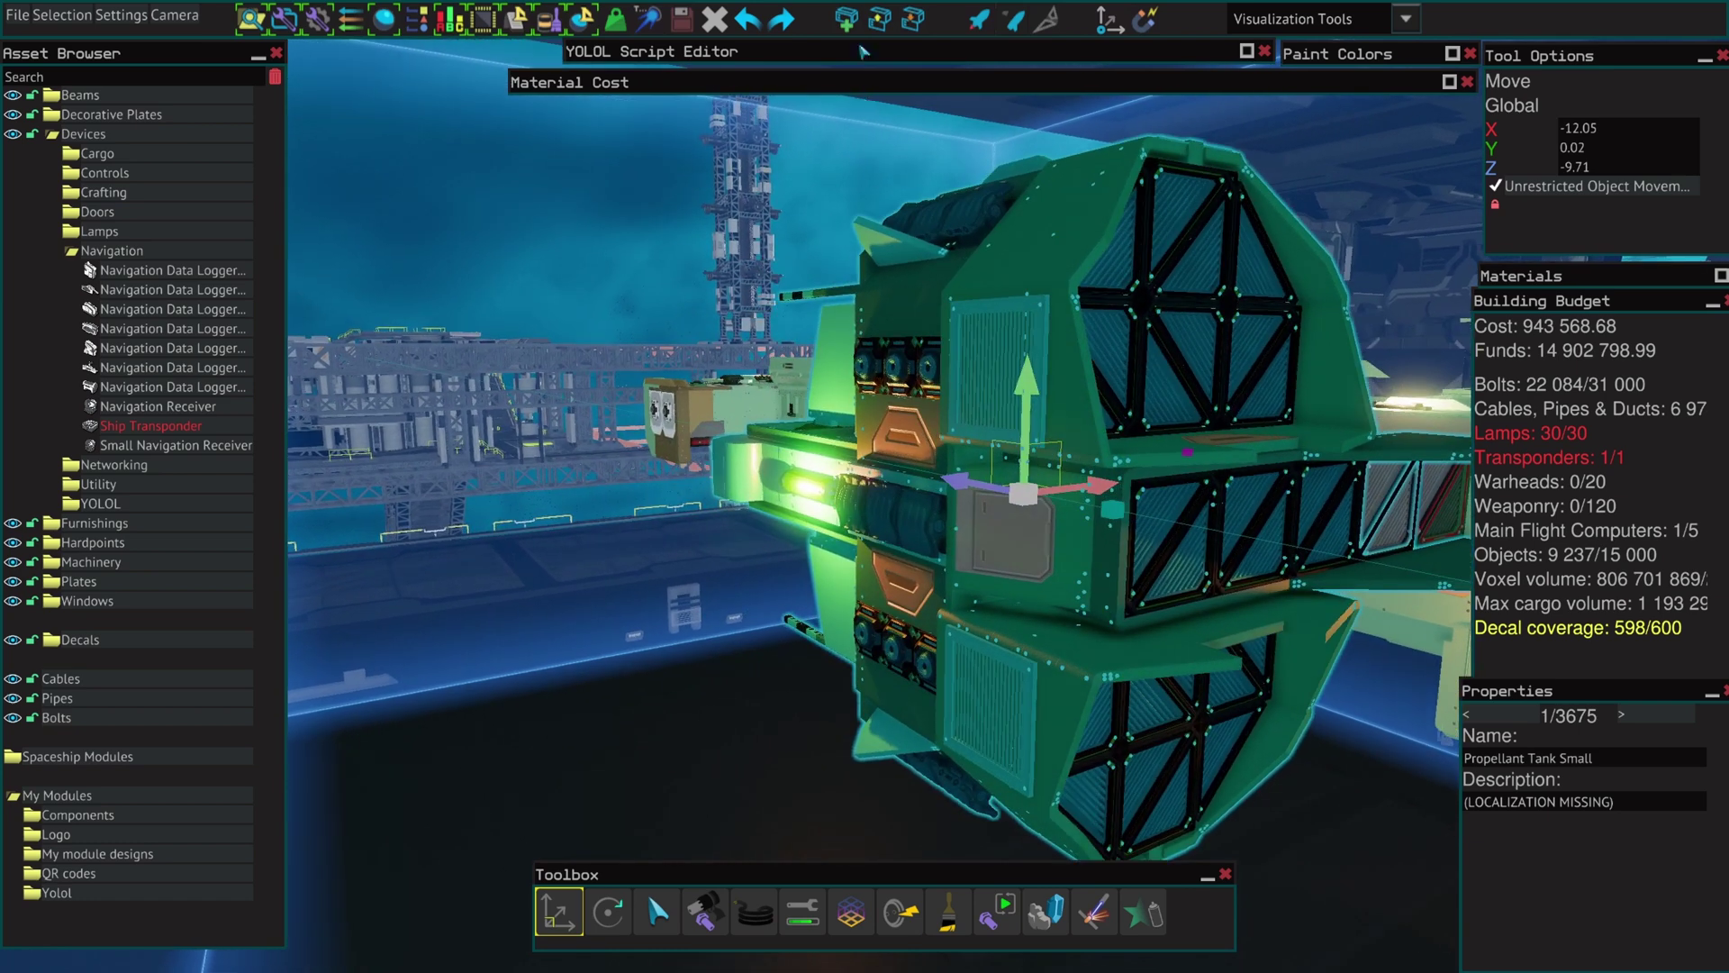
pyautogui.click(612, 622)
# Select the outer wing section ahead of the side thruster pod and create a module from it.
pyautogui.press('a')
pyautogui.moveTo(613, 623); pyautogui.dragTo(609, 604, button='right')
pyautogui.press('w')
pyautogui.moveTo(555, 346); pyautogui.dragTo(922, 540)
pyautogui.press('w')
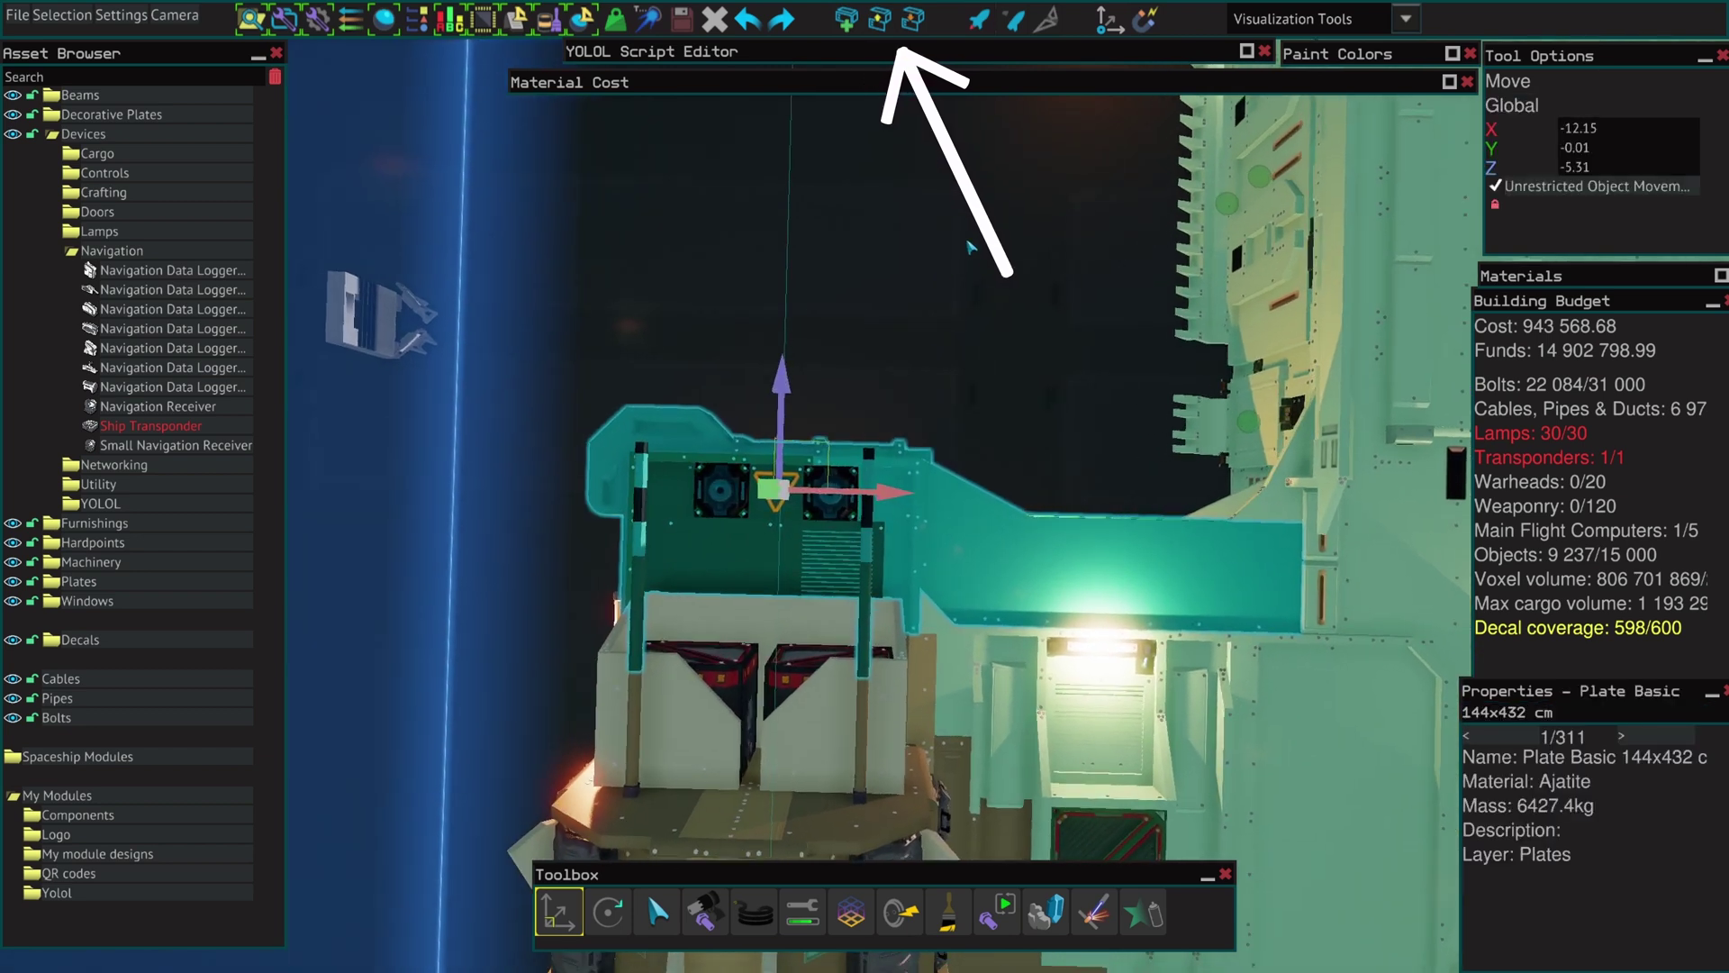
pyautogui.click(850, 23)
pyautogui.moveTo(978, 401); pyautogui.dragTo(969, 411, button='right')
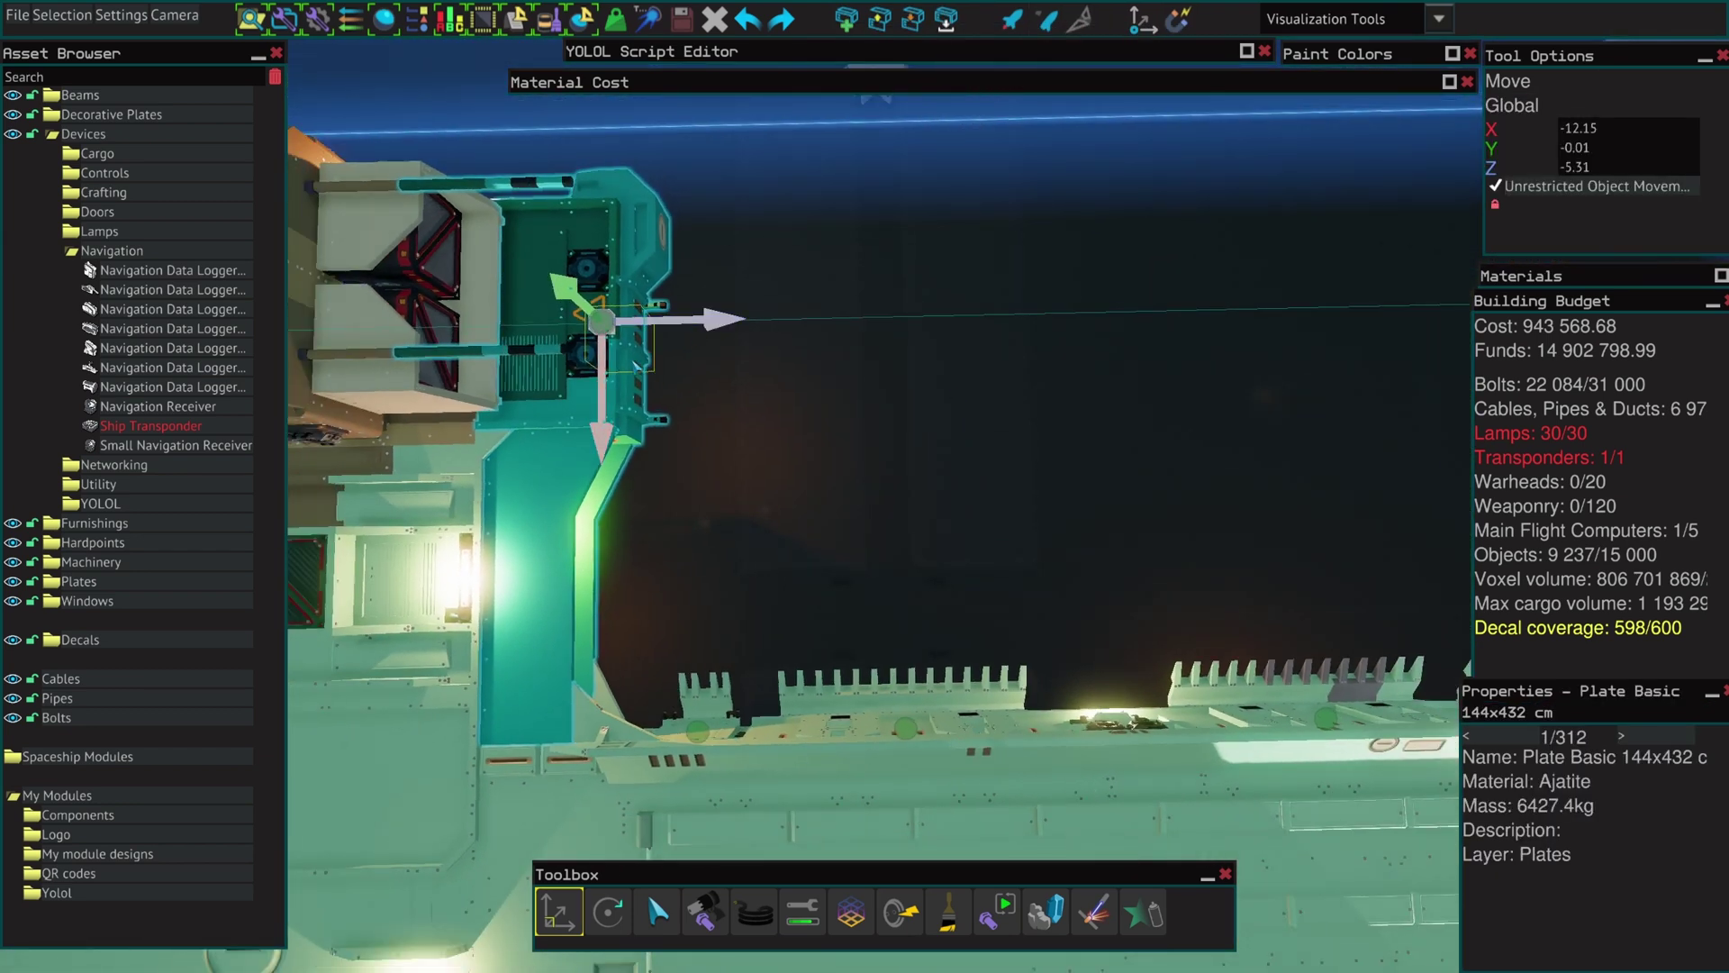
# Select the new wing module as a whole and move it away from the hull to X -13.81.
pyautogui.click(871, 423)
pyautogui.click(603, 326)
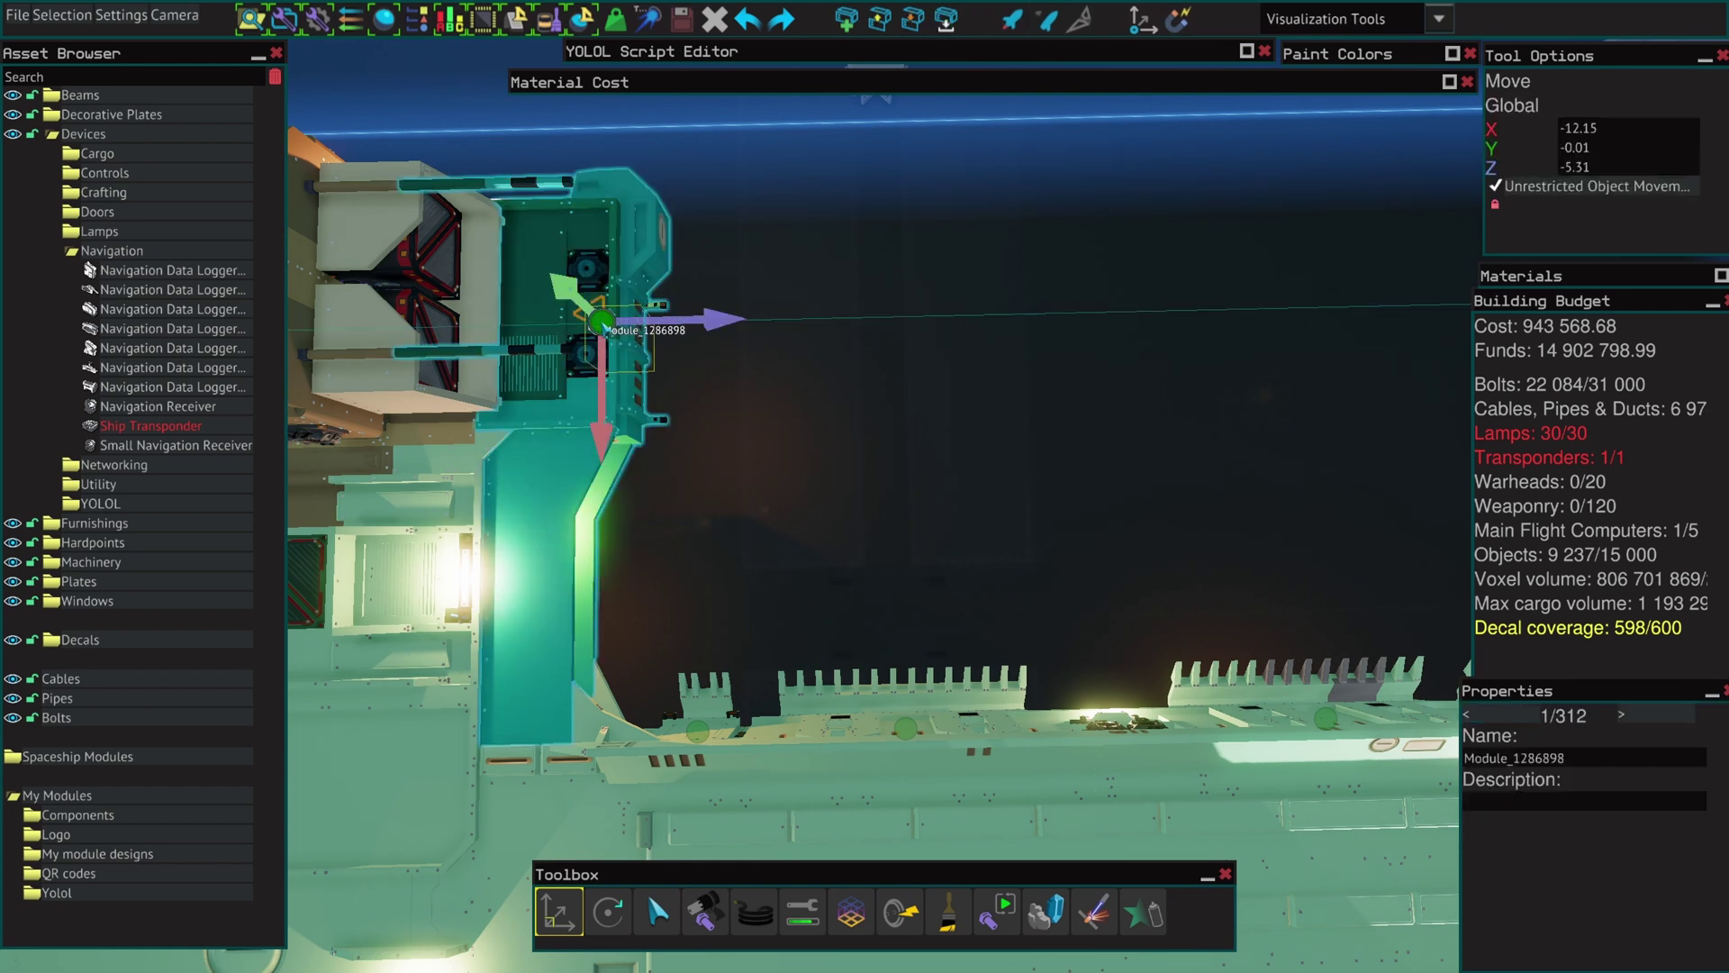
pyautogui.moveTo(602, 429); pyautogui.dragTo(996, 255)
pyautogui.moveTo(602, 227); pyautogui.dragTo(938, 193)
pyautogui.moveTo(745, 343); pyautogui.dragTo(721, 378, button='right')
pyautogui.moveTo(693, 517); pyautogui.dragTo(689, 522, button='right')
pyautogui.click(755, 25)
pyautogui.moveTo(991, 336); pyautogui.dragTo(992, 336, button='right')
pyautogui.press('a')
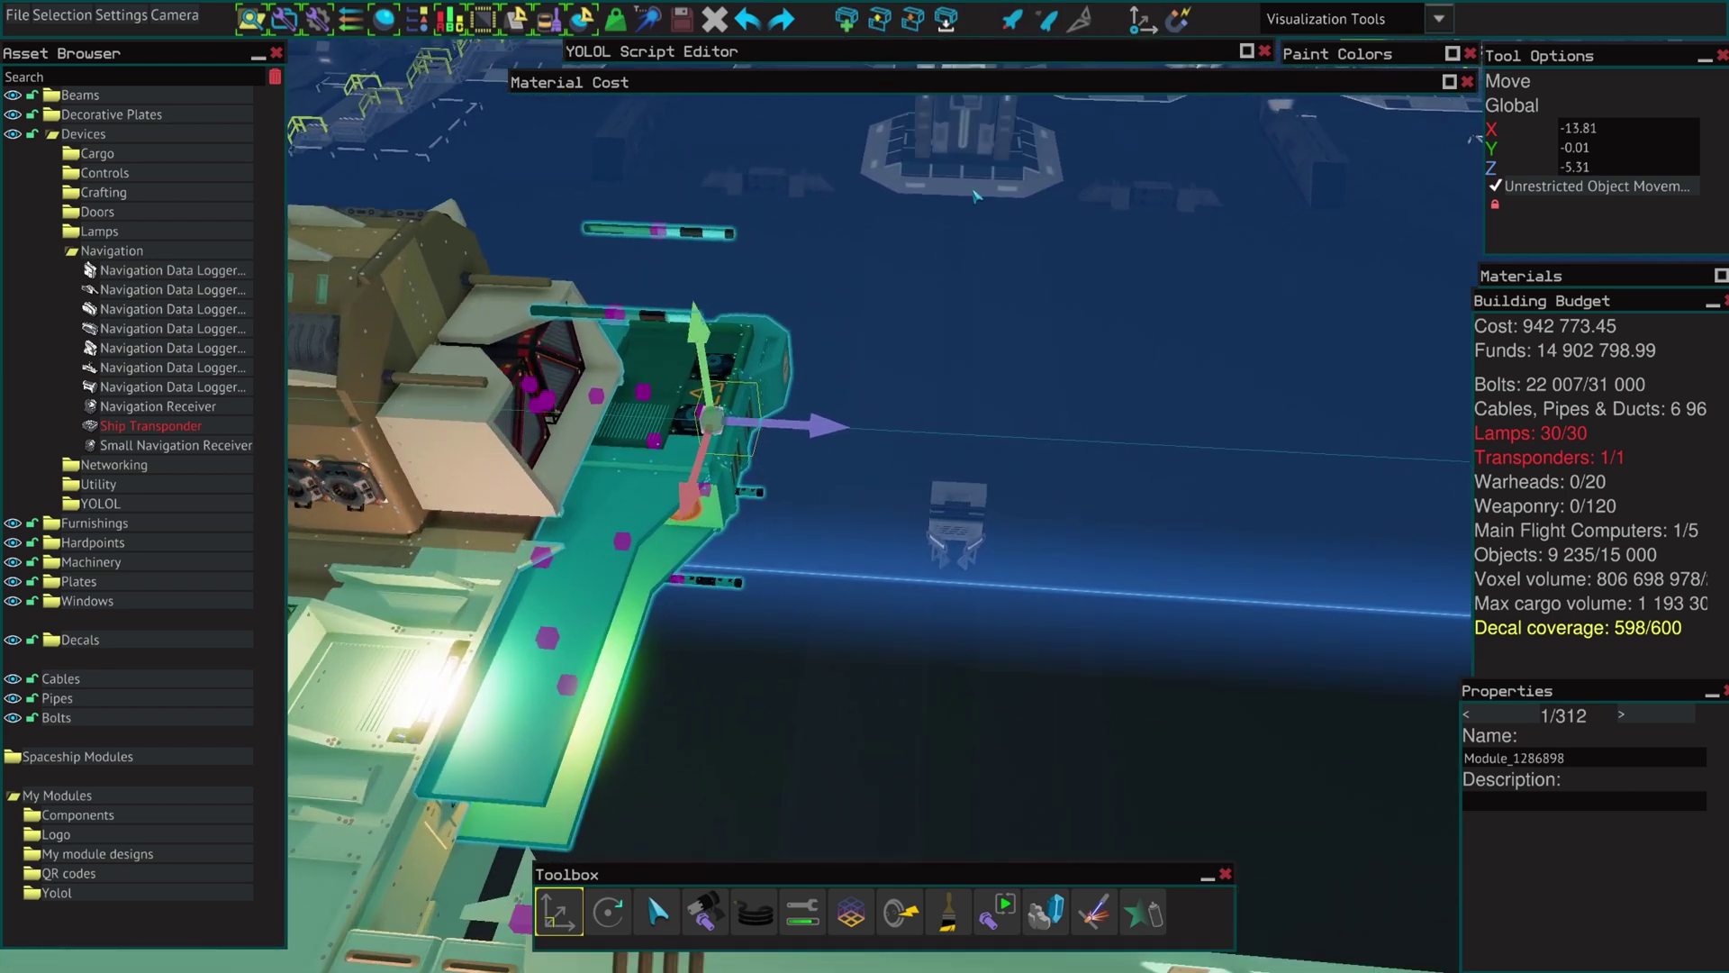
# Save the selected wing module as "test" in the Components folder.
pyautogui.moveTo(952, 226); pyautogui.dragTo(952, 226, button='right')
pyautogui.press('w')
pyautogui.press('d')
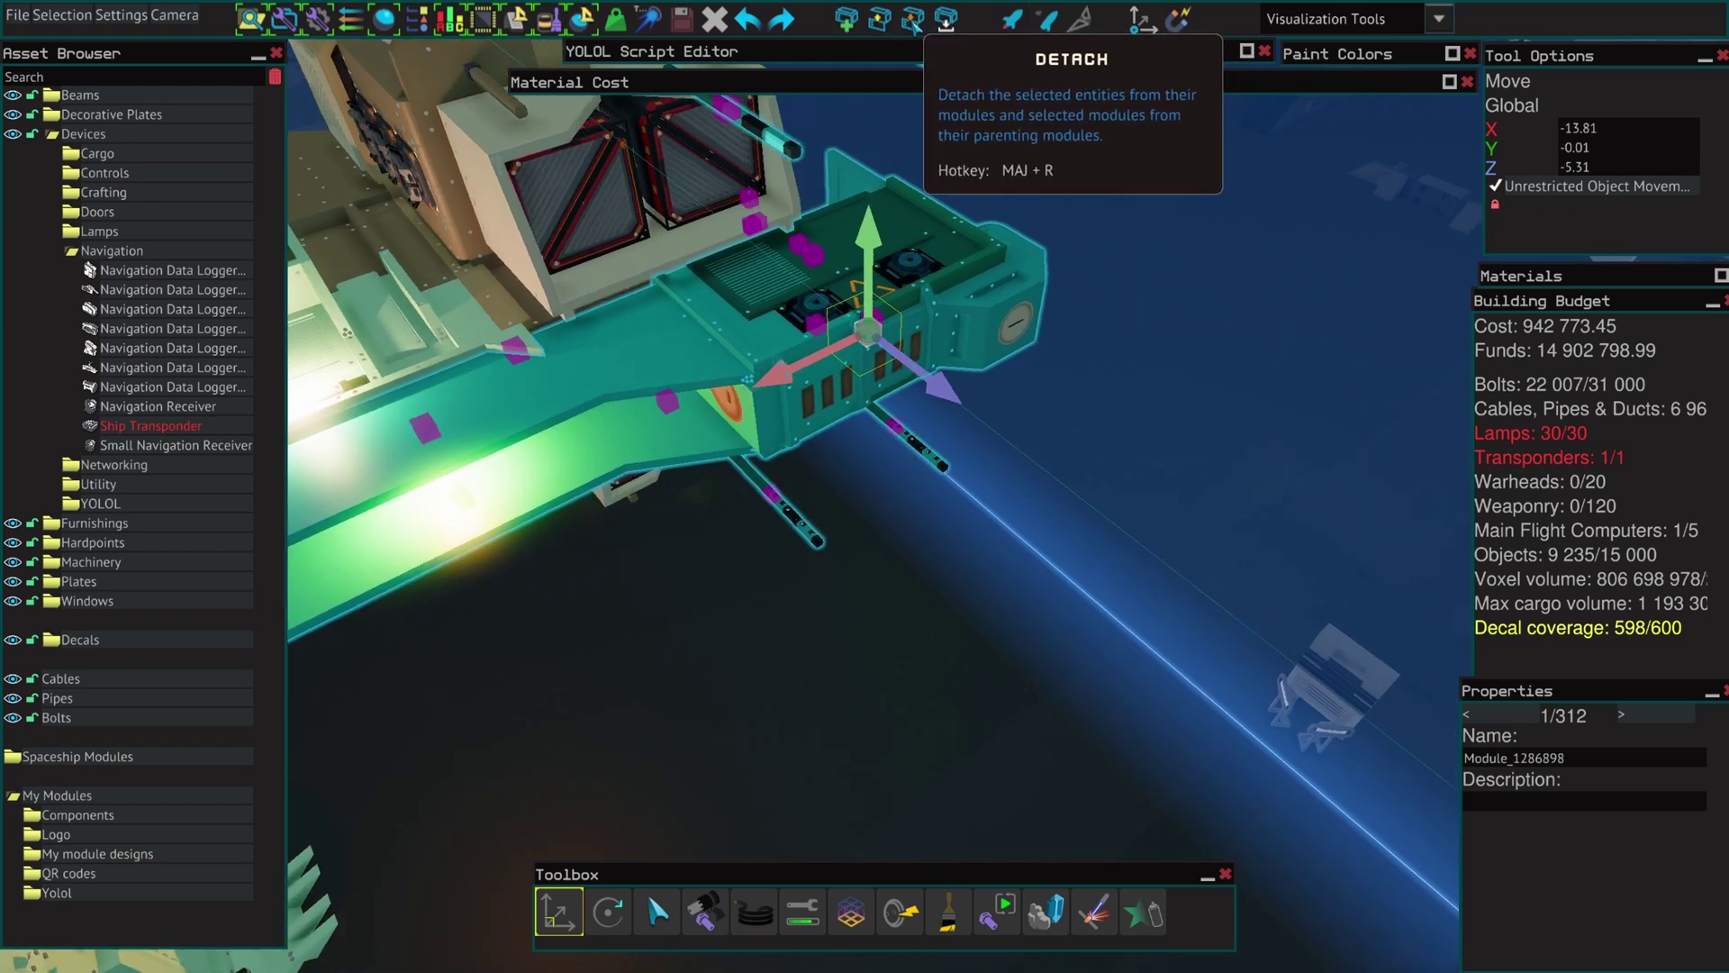
pyautogui.click(945, 21)
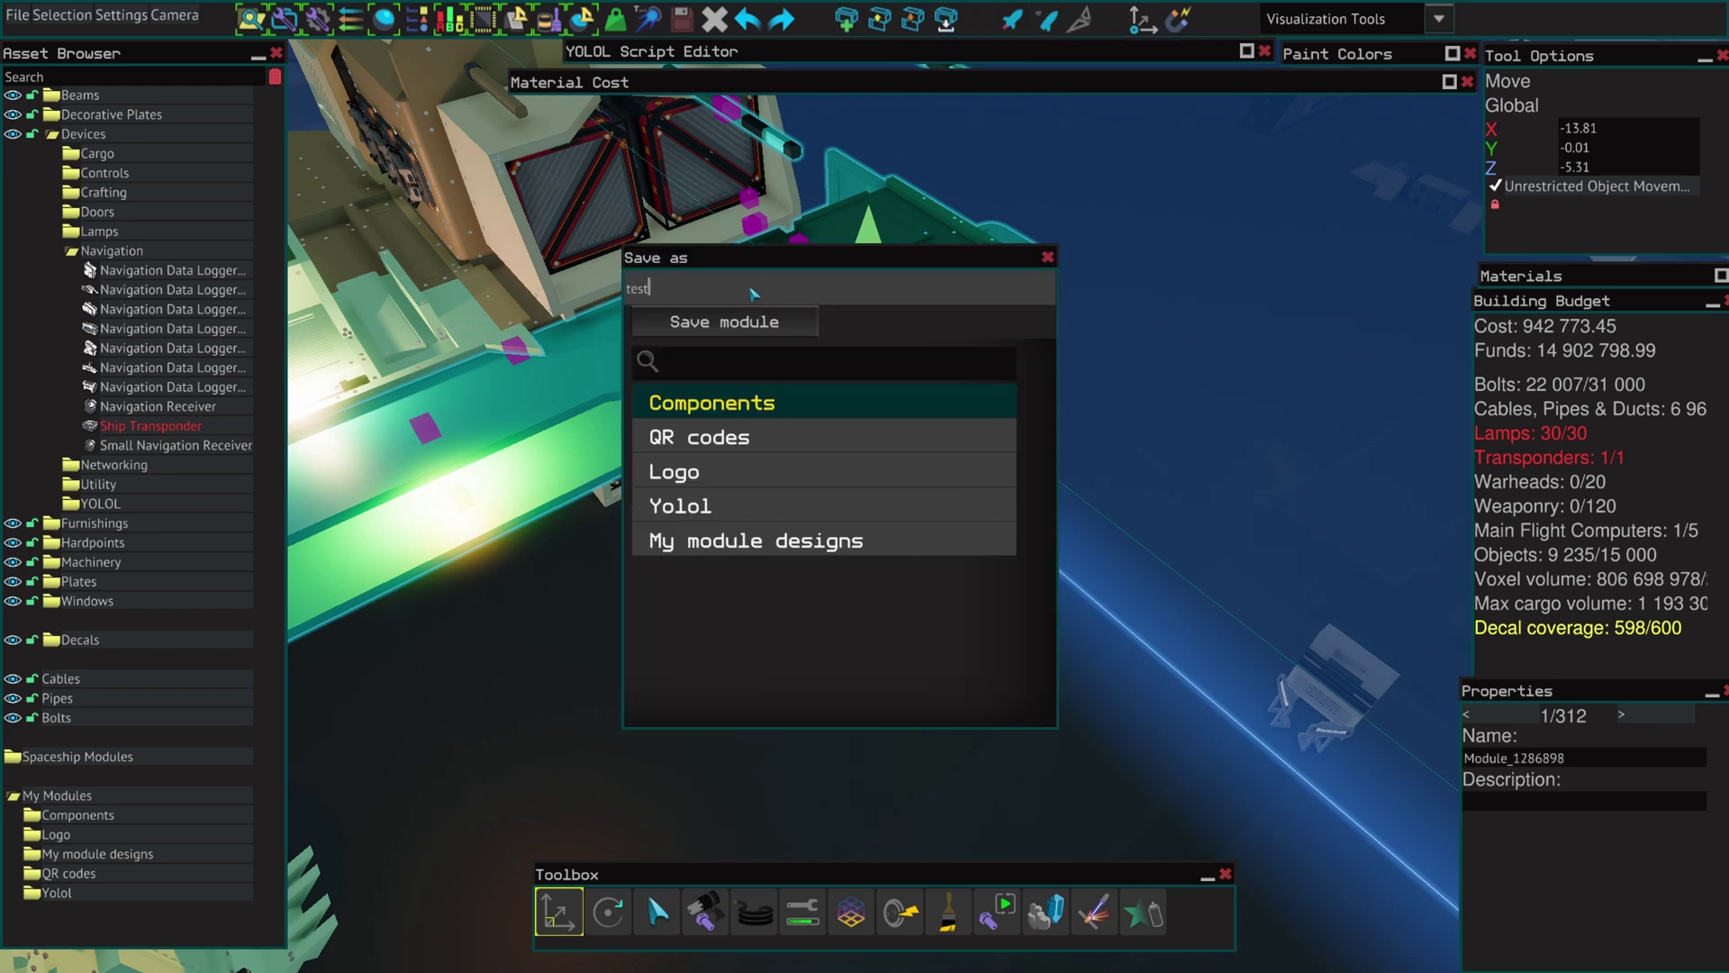
pyautogui.click(739, 321)
pyautogui.scroll(3, 870, 489)
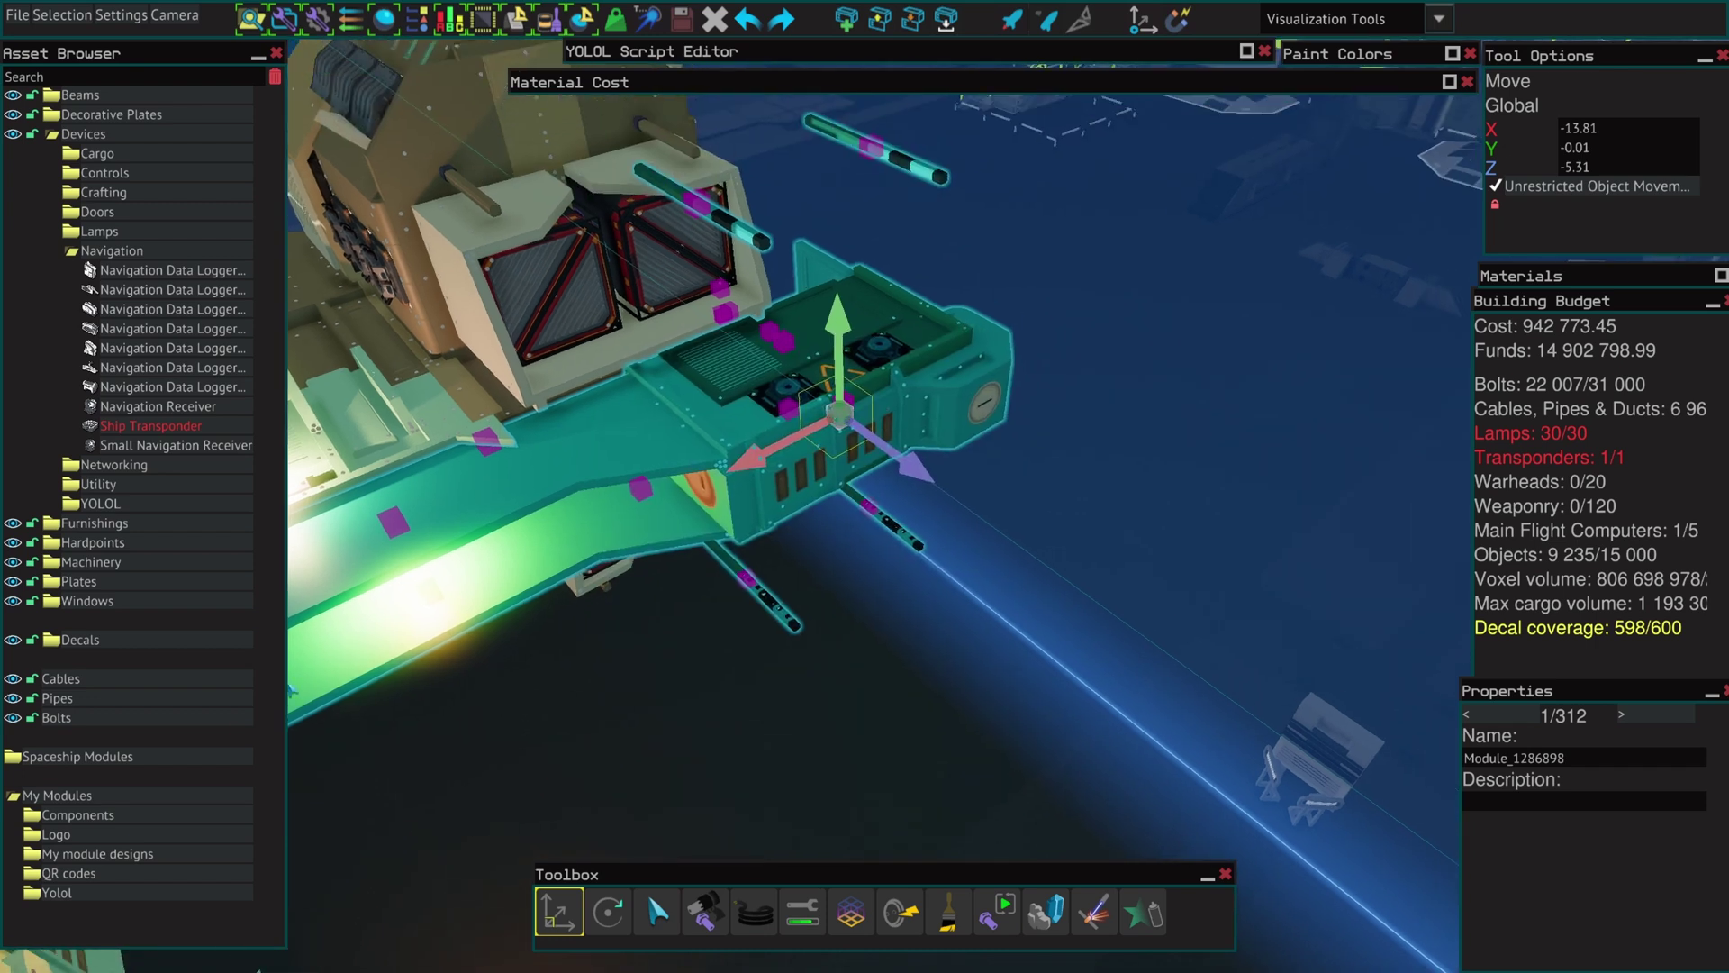
# Place a copy of the saved "test" module from My Modules, Components, in the empty space beside the ship.
pyautogui.scroll(-3, 122, 533)
pyautogui.moveTo(135, 786); pyautogui.dragTo(1045, 645)
pyautogui.press('d')
pyautogui.press('s')
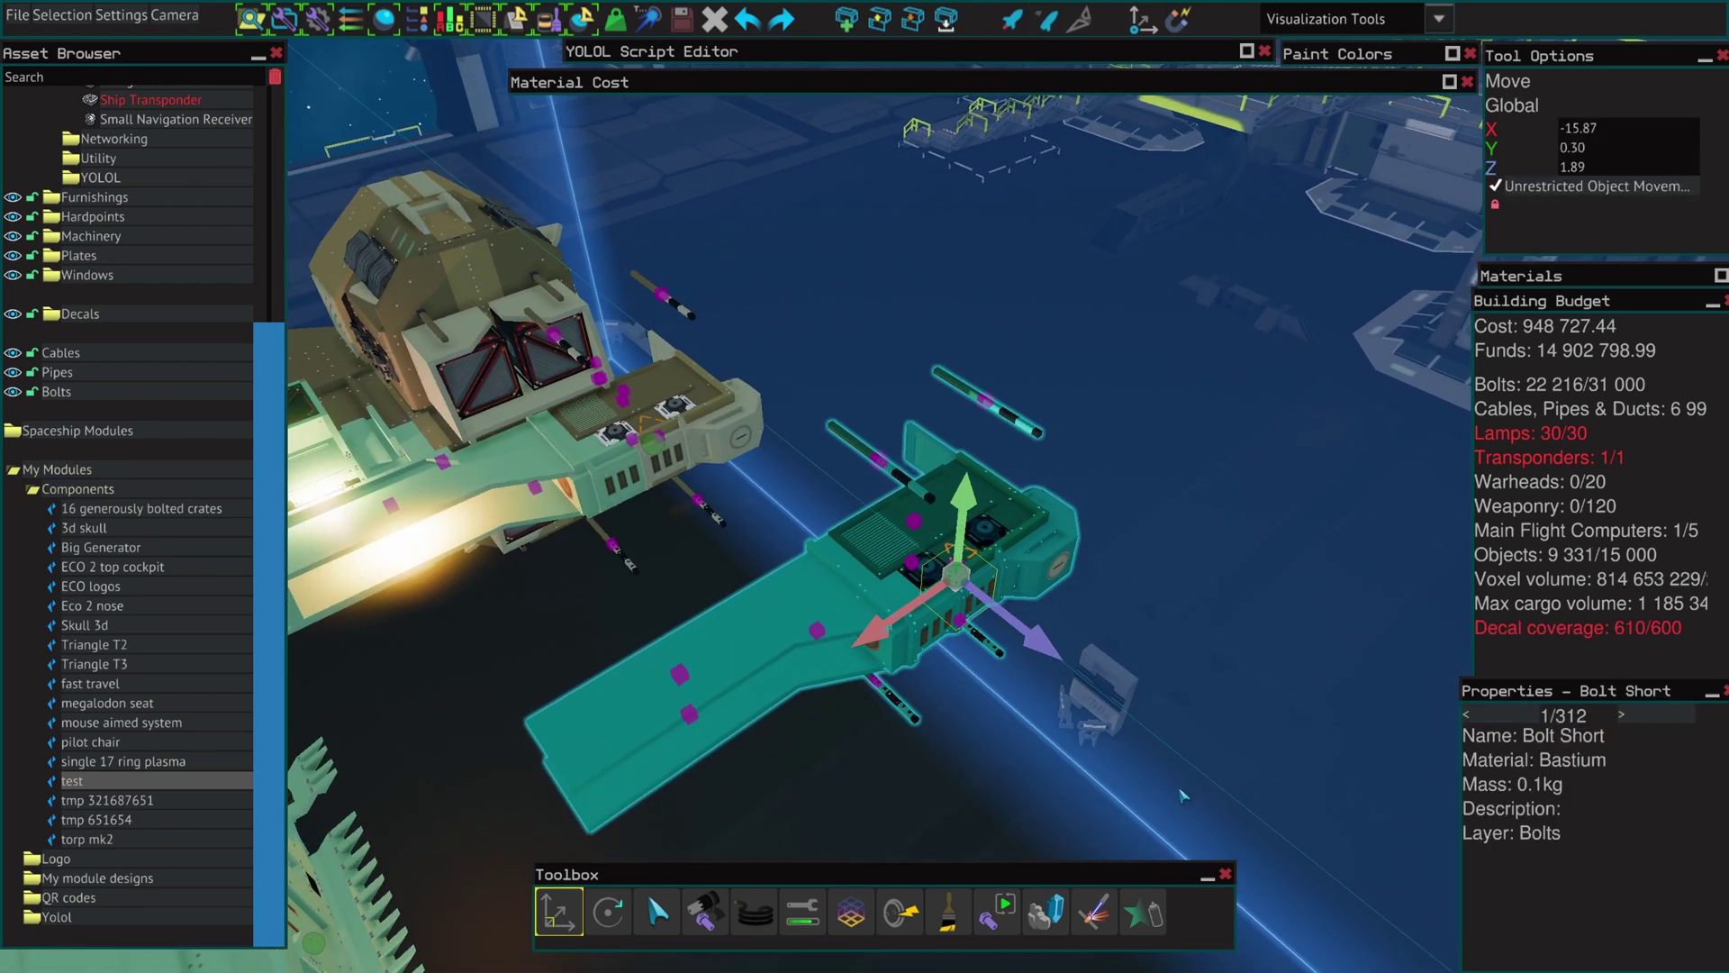
# Enable Test Mode and fly across the hull to the triangle thrusters on the side pod.
pyautogui.click(1191, 678)
pyautogui.moveTo(1190, 678); pyautogui.dragTo(1052, 679, button='right')
pyautogui.press('s')
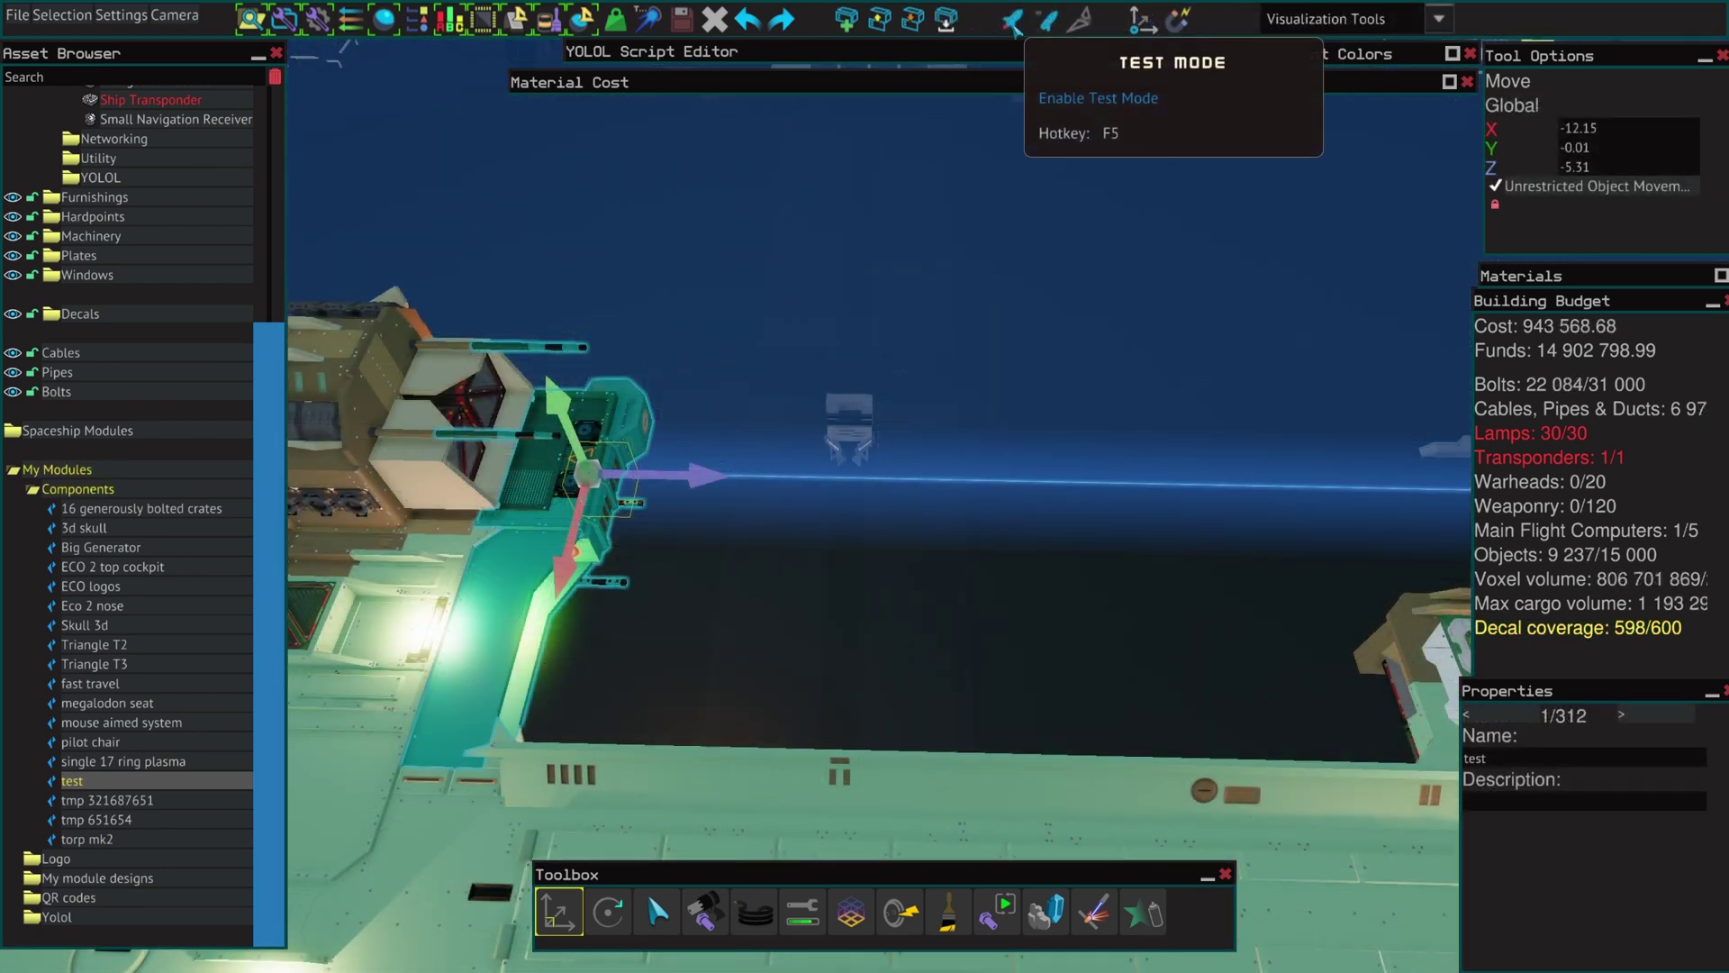
pyautogui.click(1013, 22)
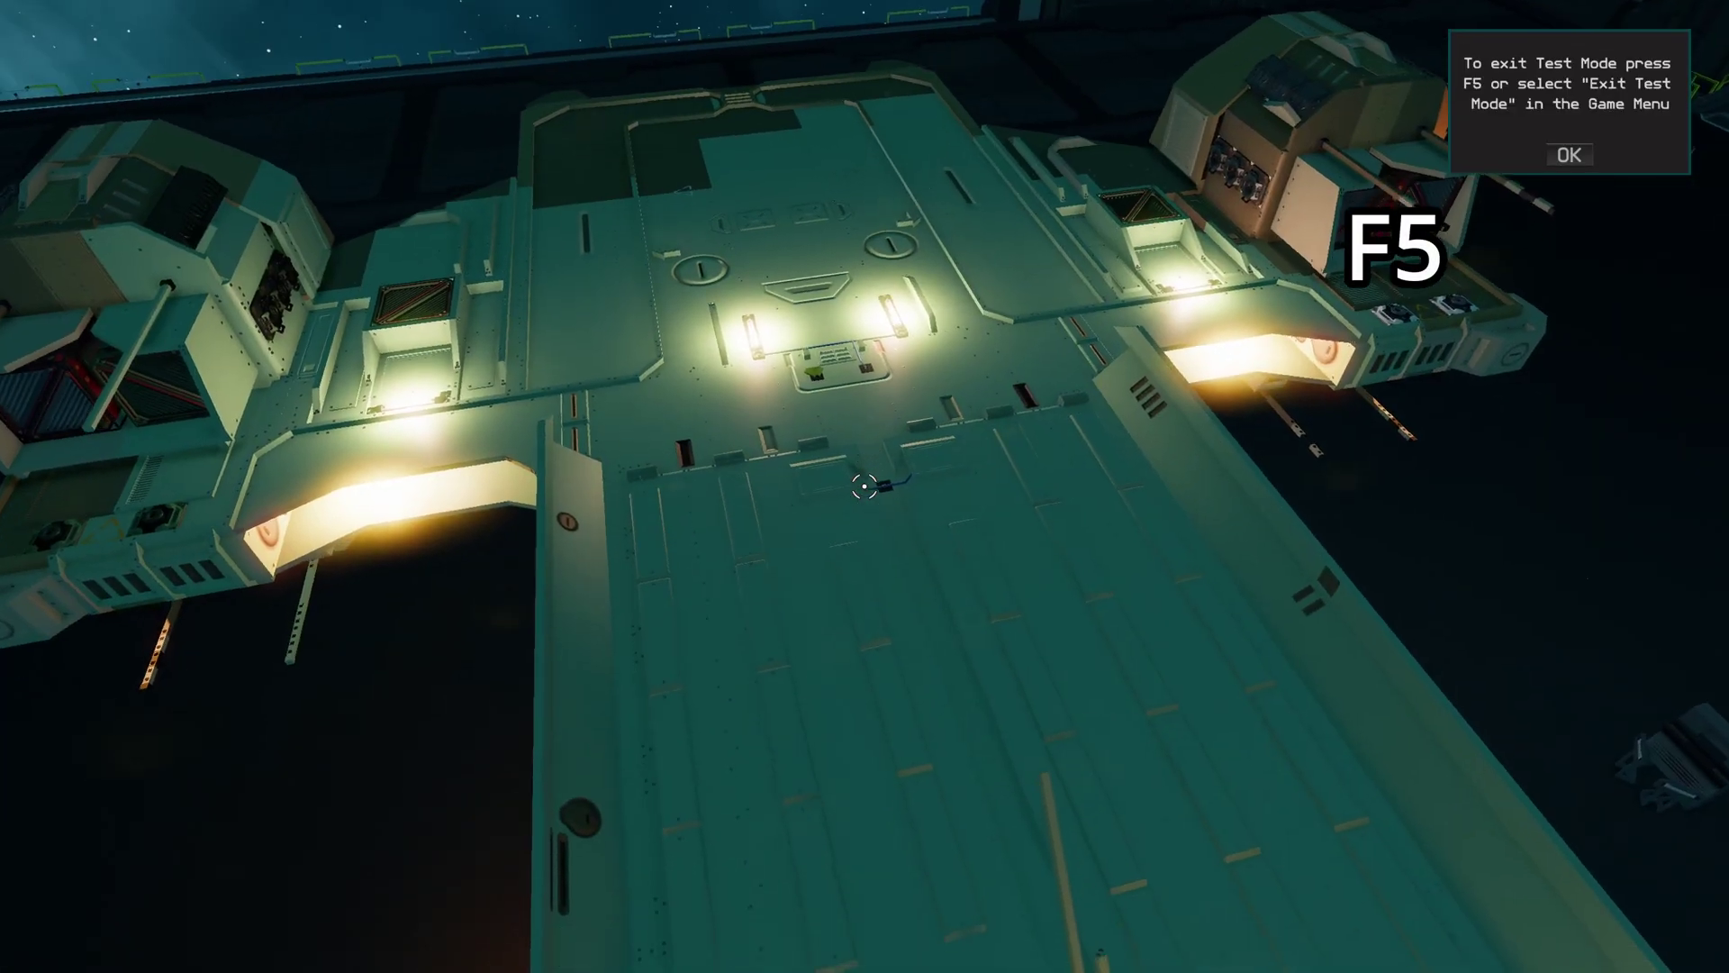
pyautogui.press('w')
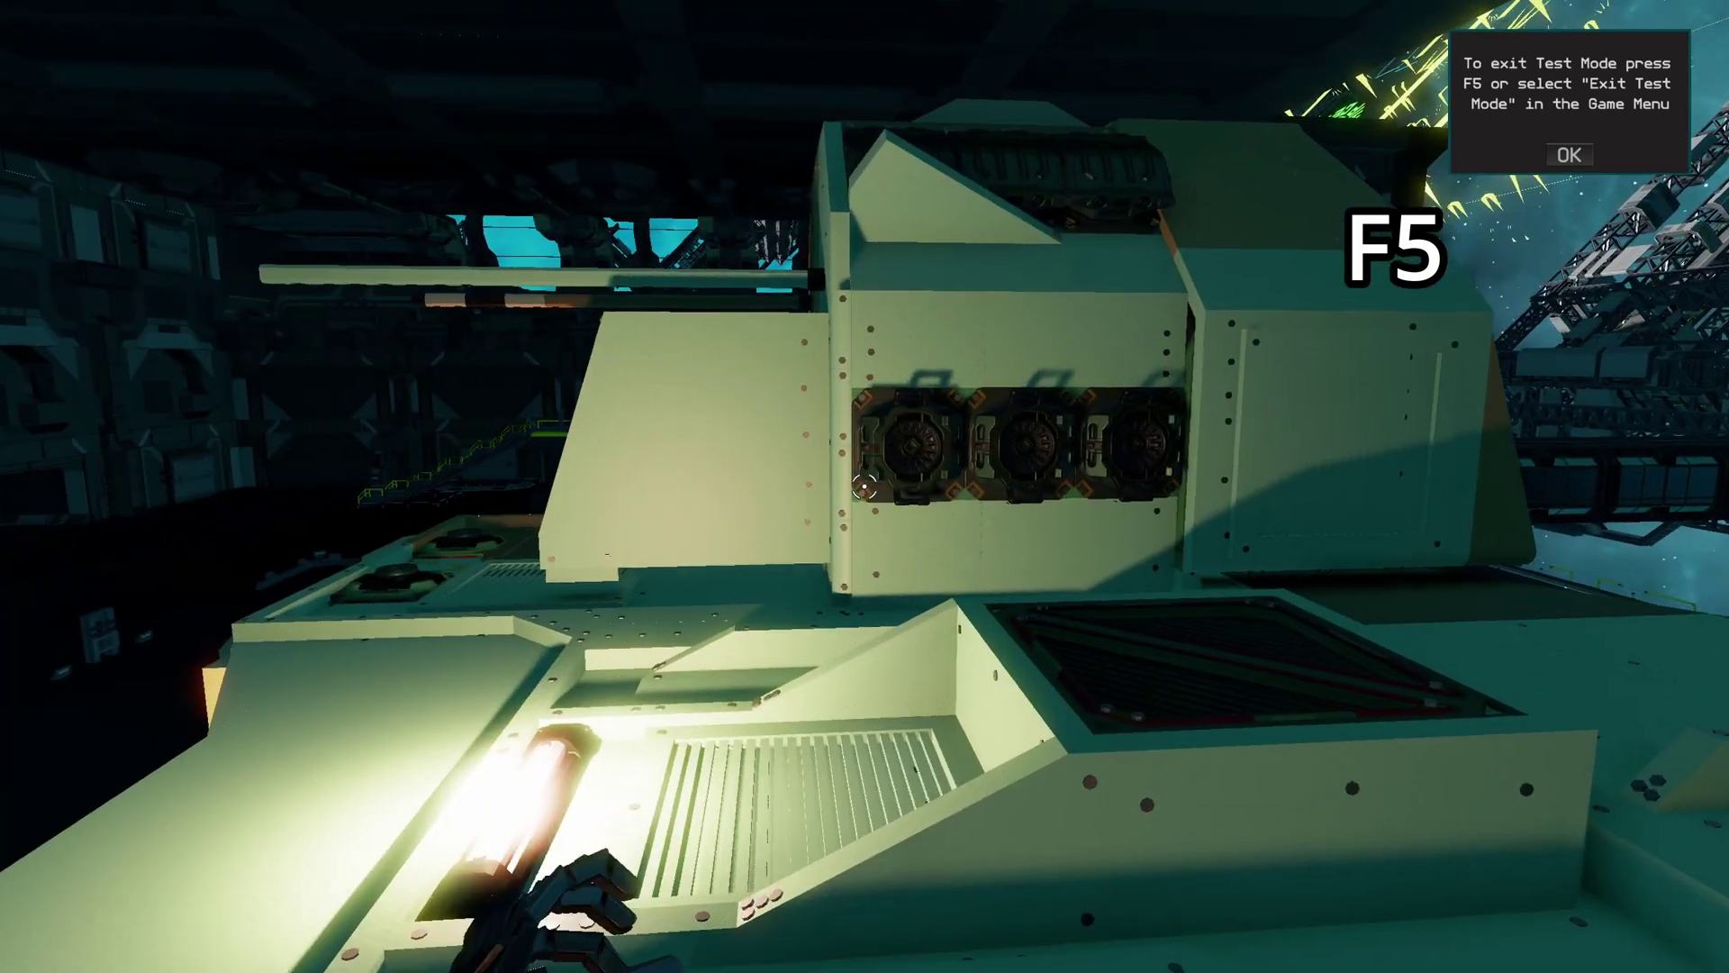
pyautogui.press('w')
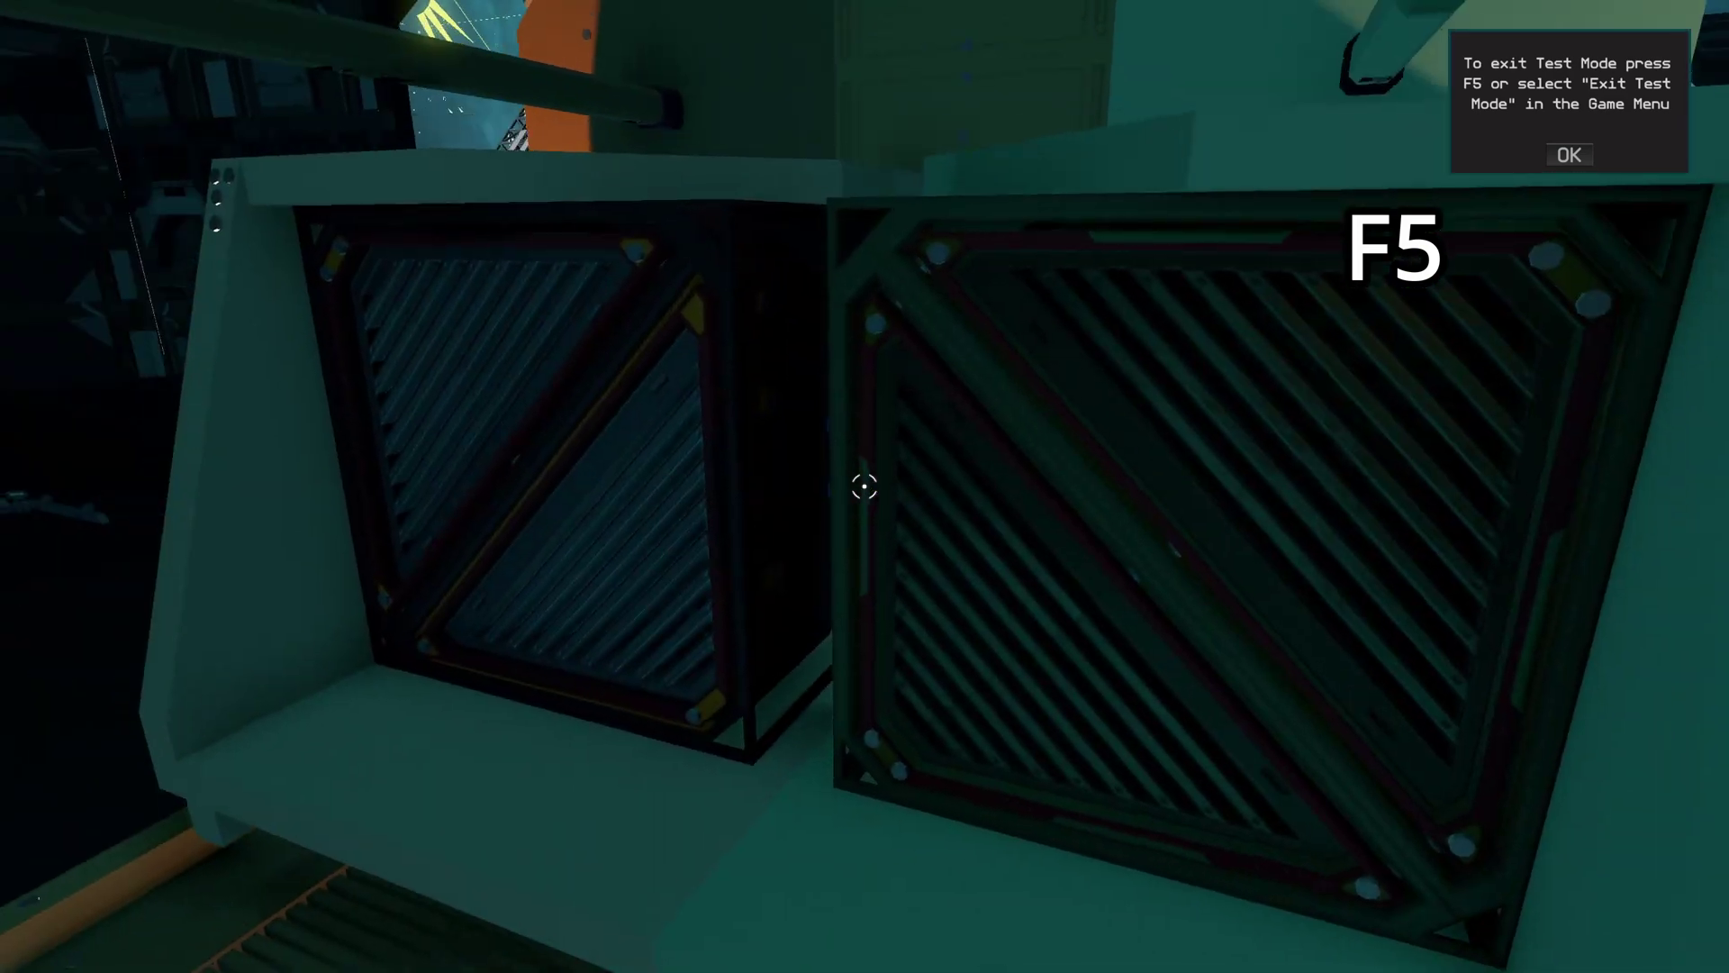
pyautogui.press('w')
# Check the backpack, equipment and station storage in the inventory, and close it.
pyautogui.click(865, 487)
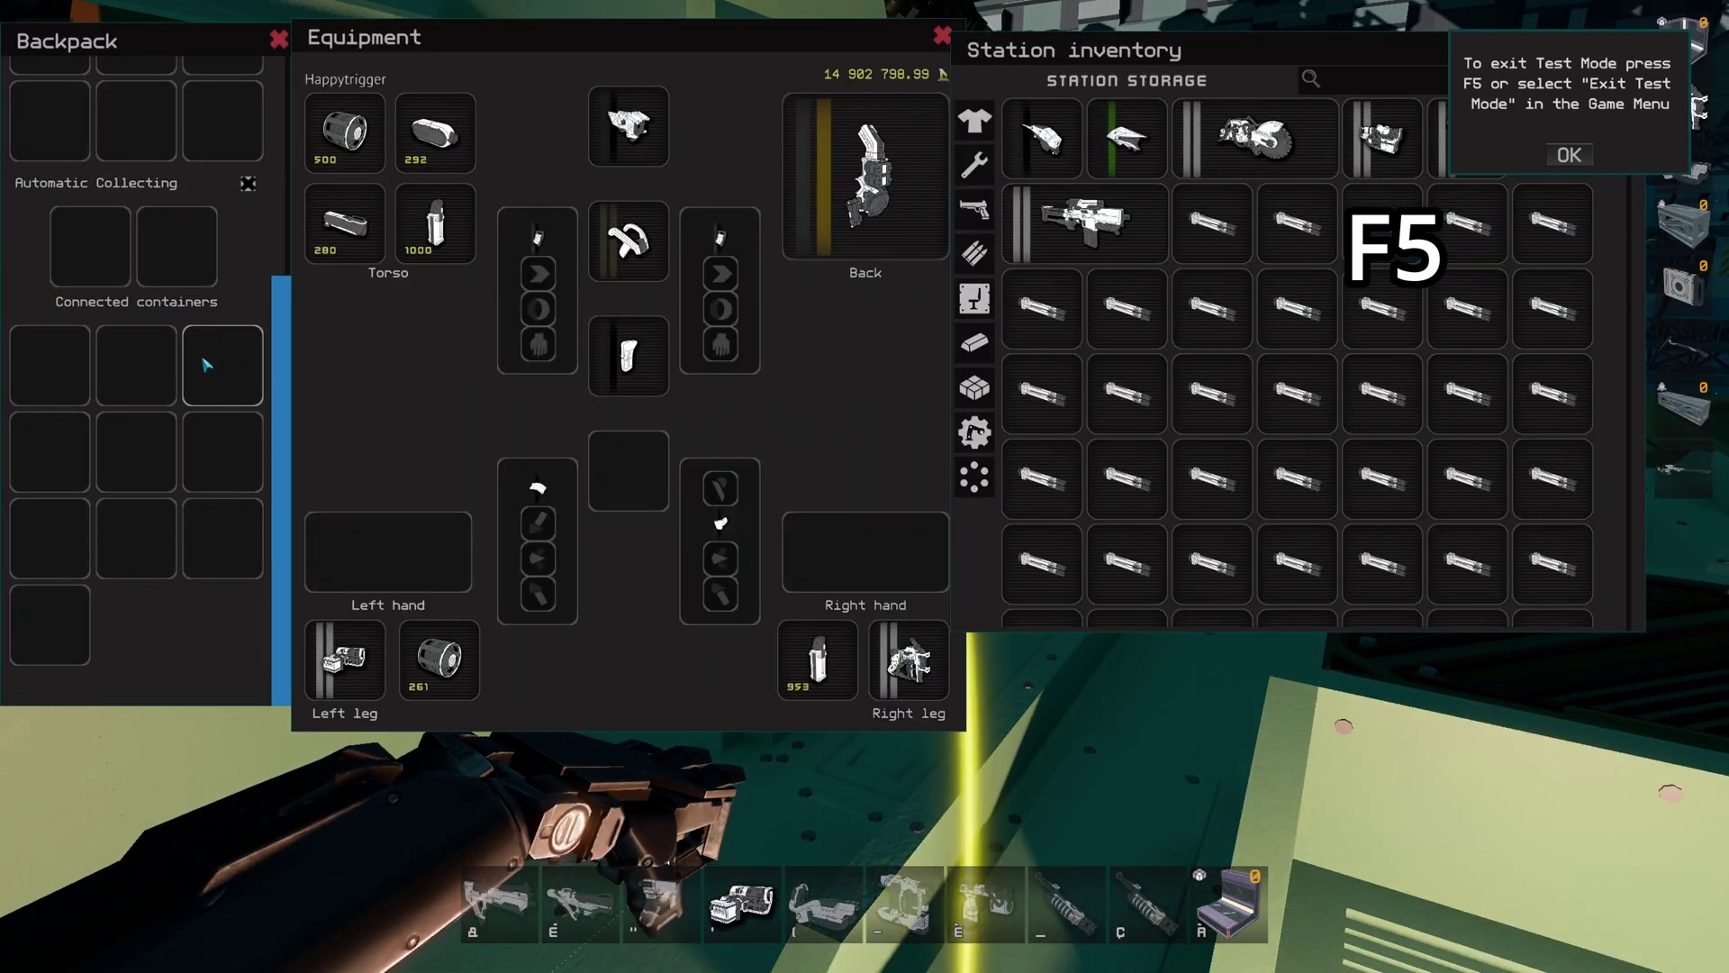
pyautogui.press('i')
pyautogui.press('f')
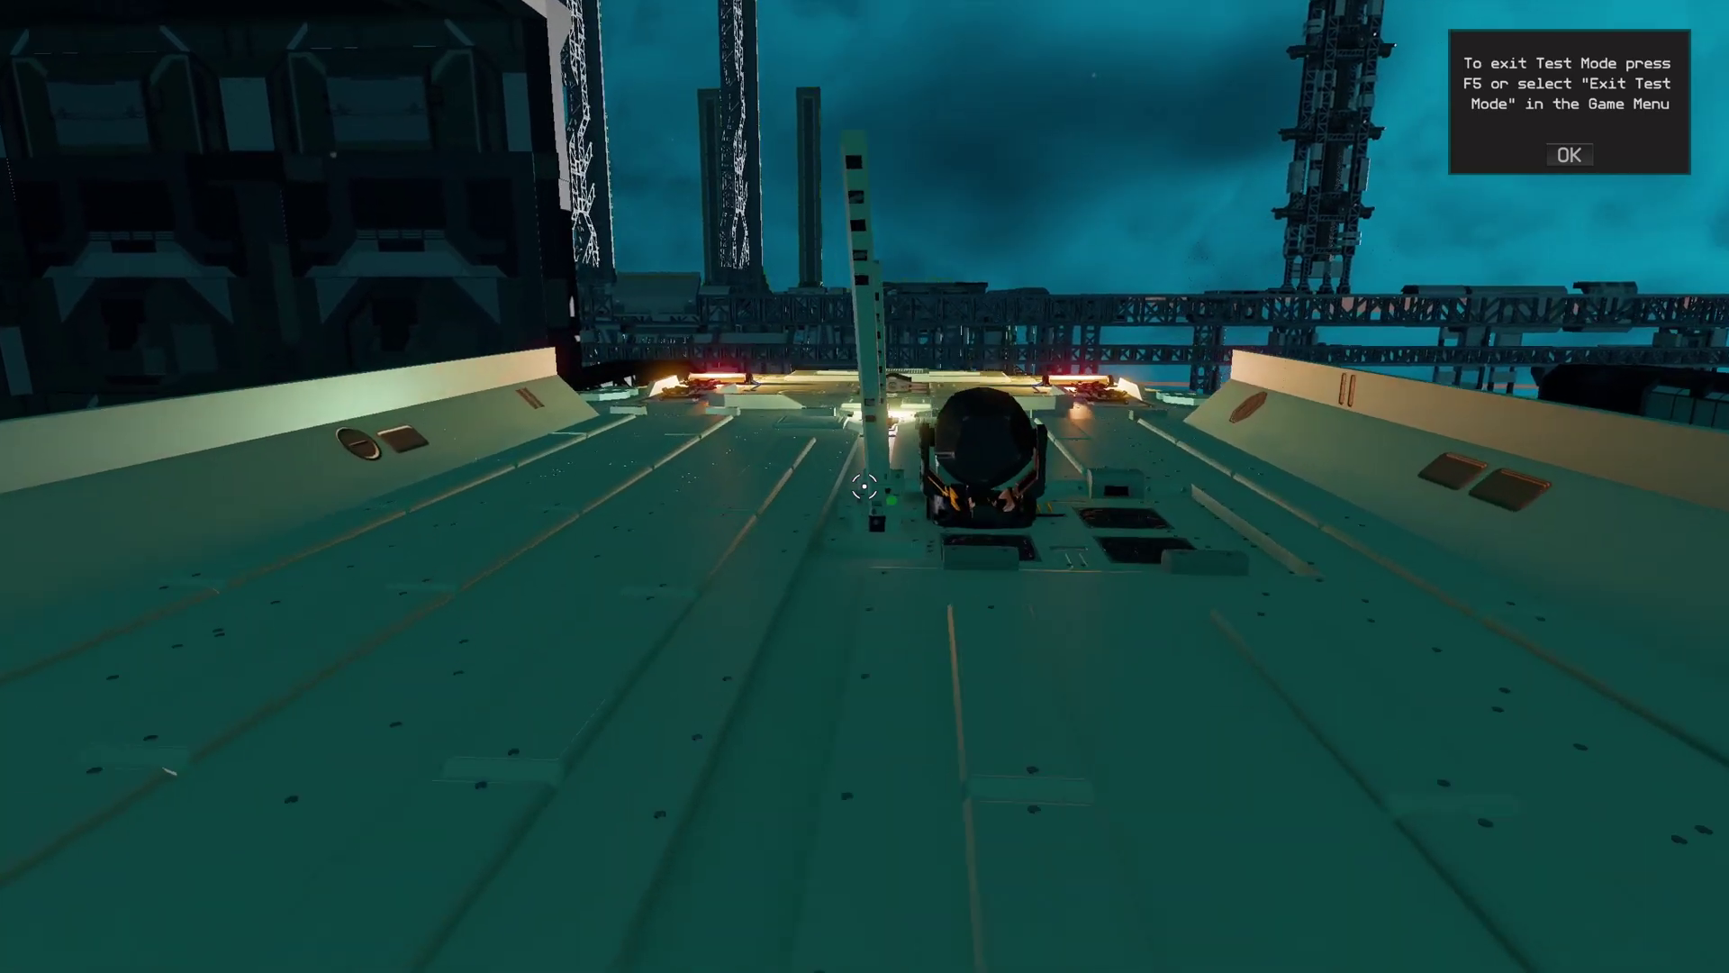
# Fly over the deck to the cockpit and inspect the ship's seats, interior and outer hull in Test Mode.
pyautogui.press('w')
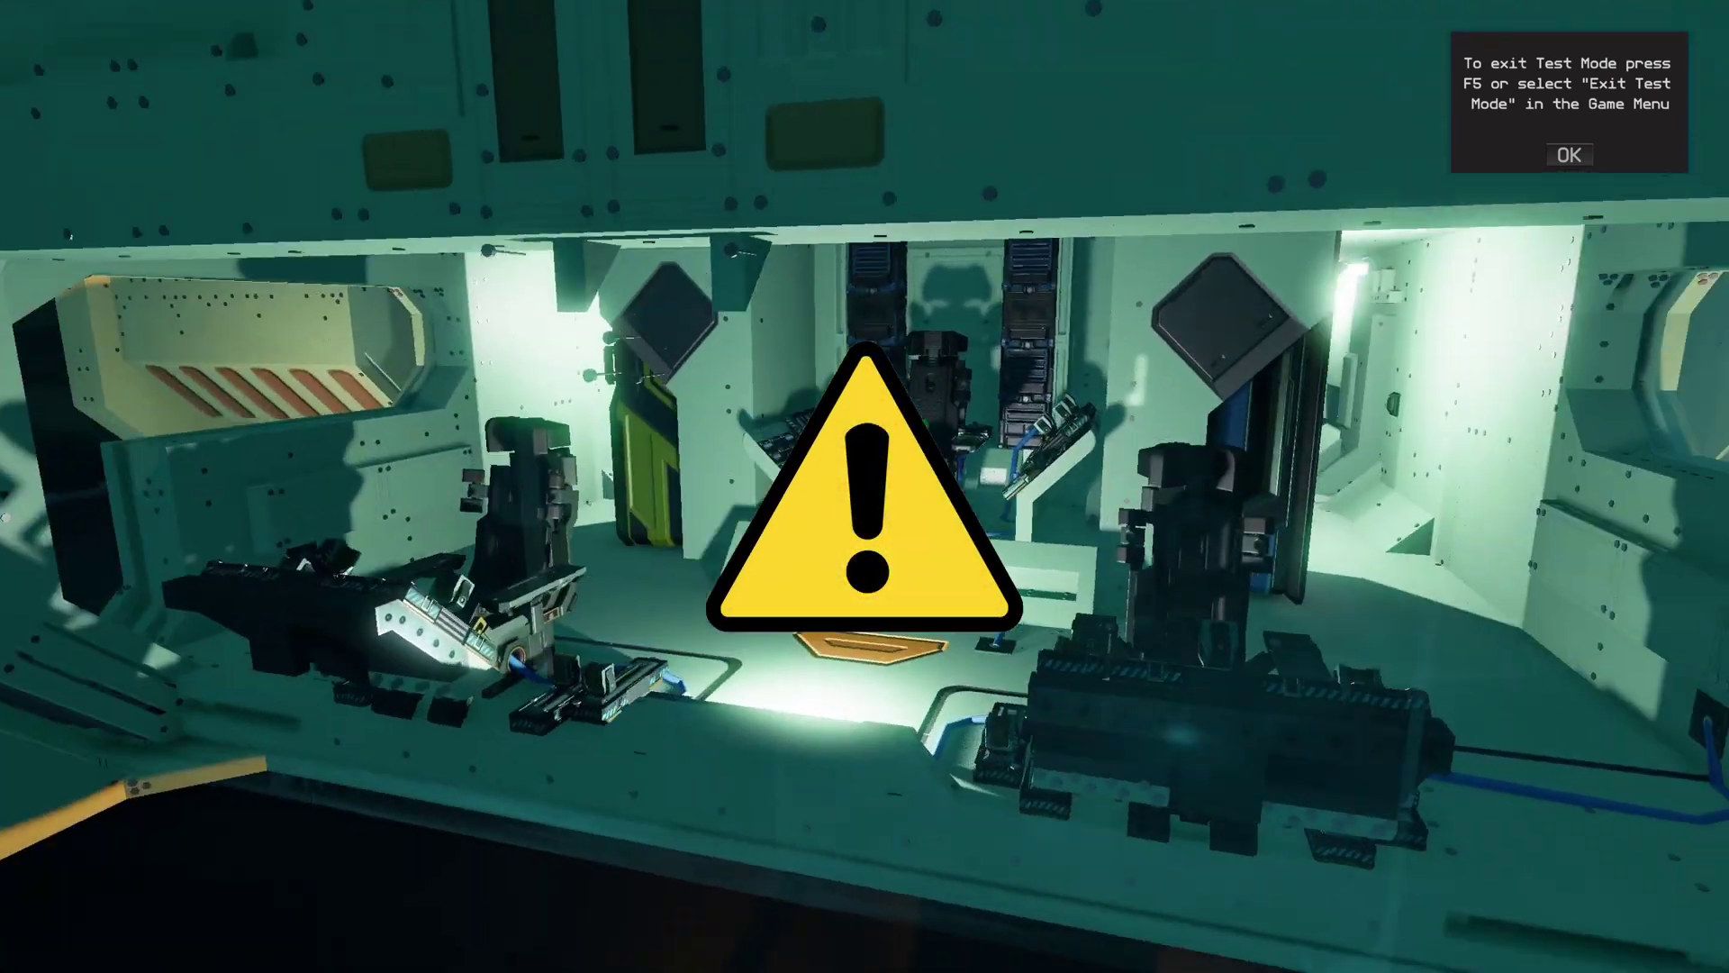
pyautogui.press('w')
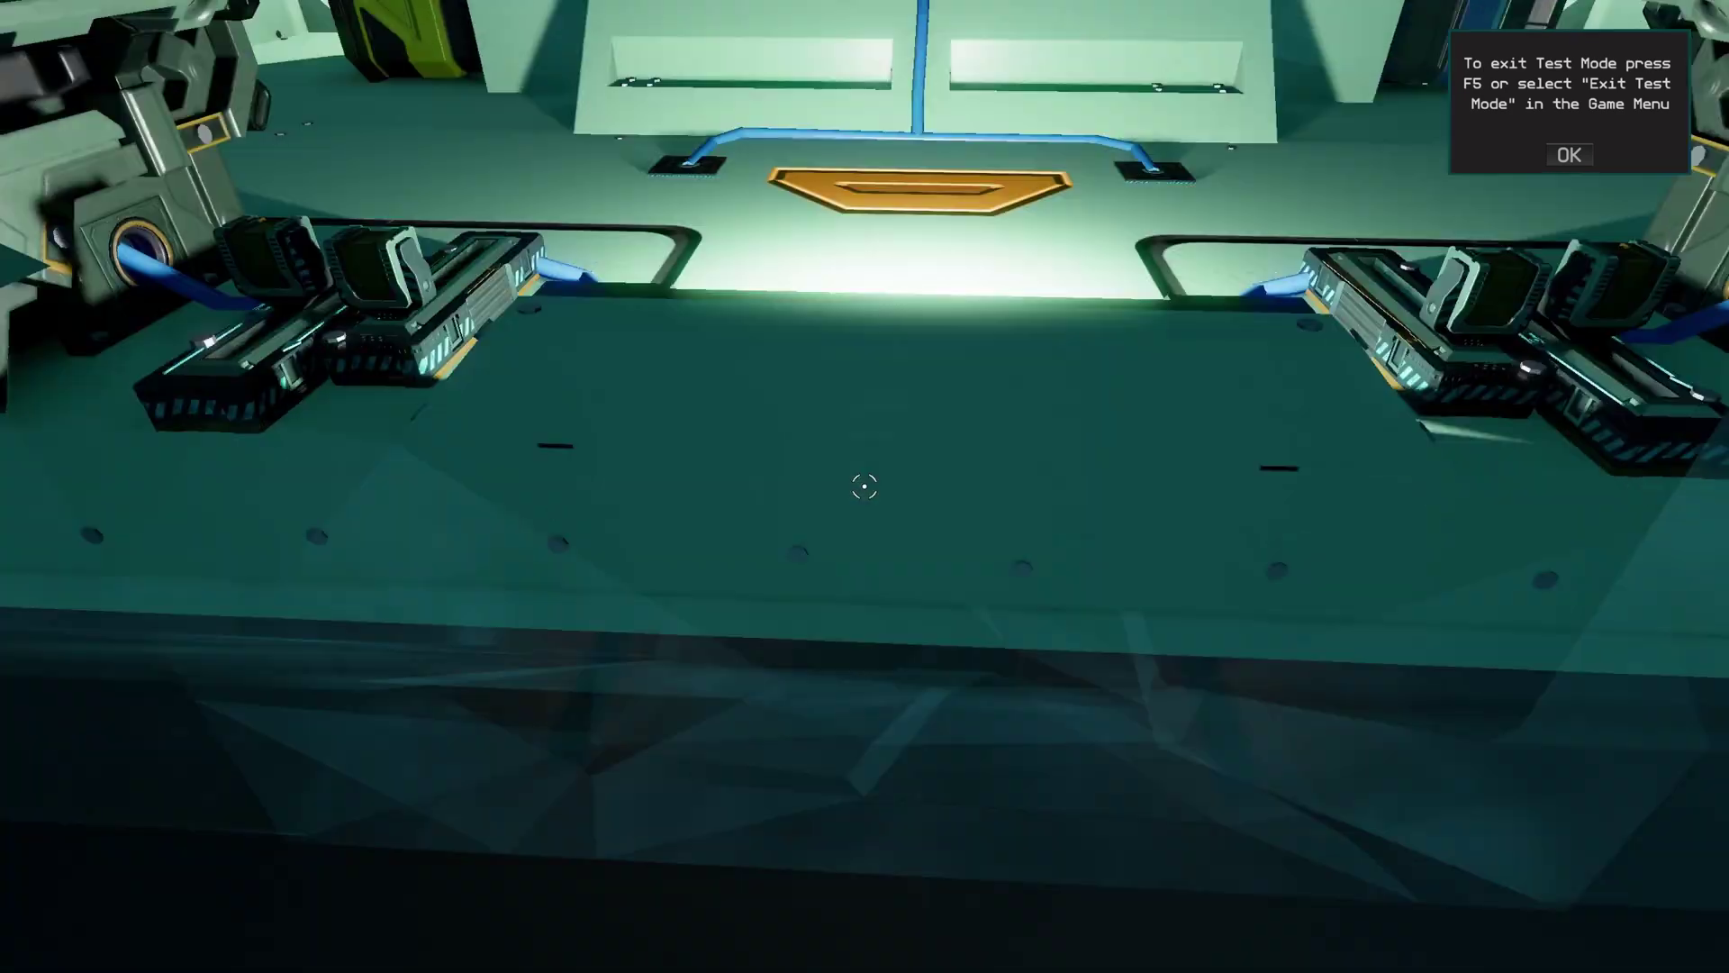
pyautogui.click(864, 486)
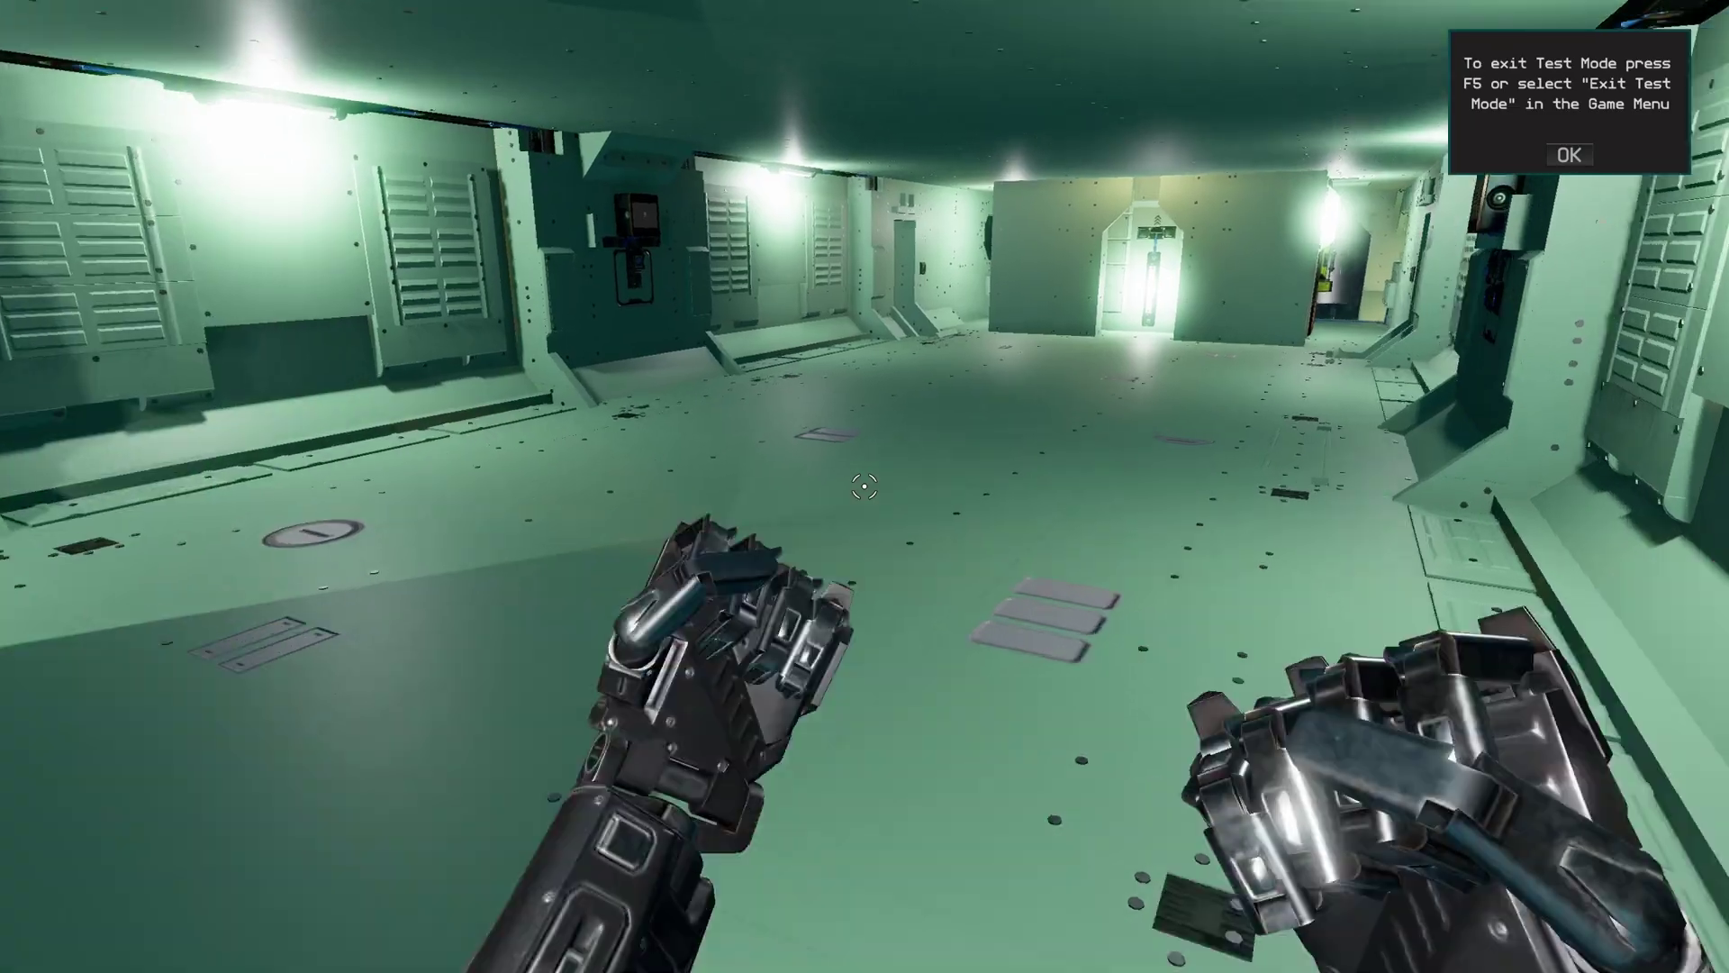
pyautogui.press('w')
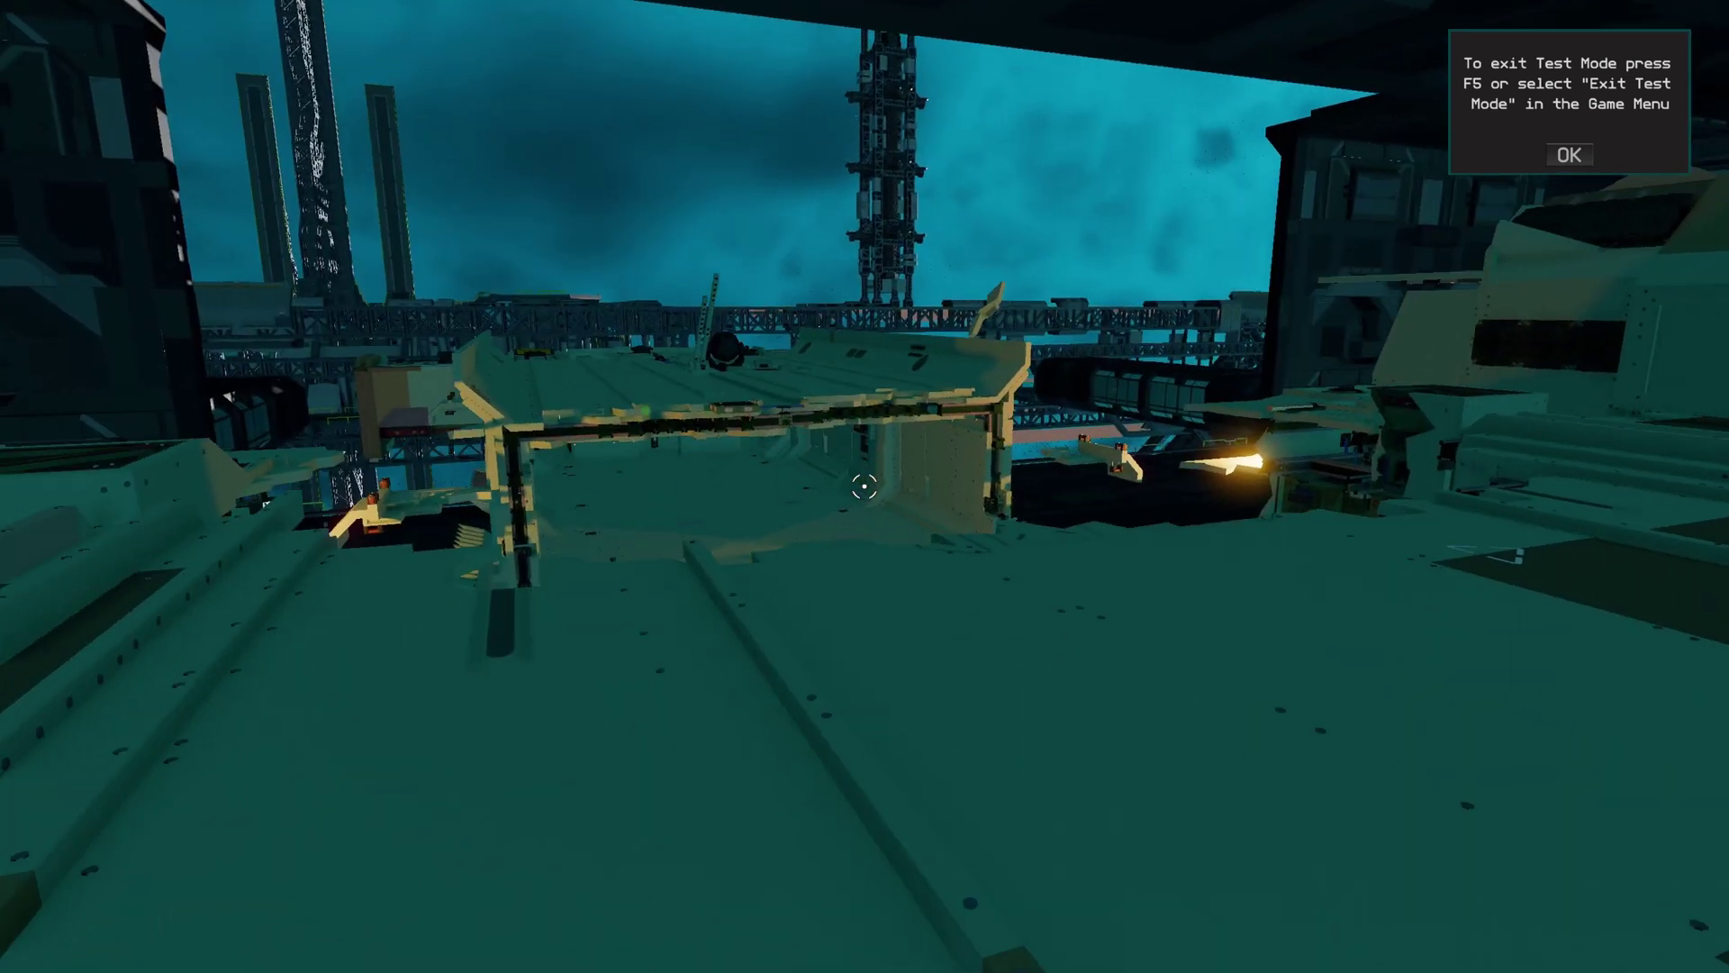
# Dismiss the Test Mode exit notice and exit Test Mode back to the ship editor.
pyautogui.press('Tab')
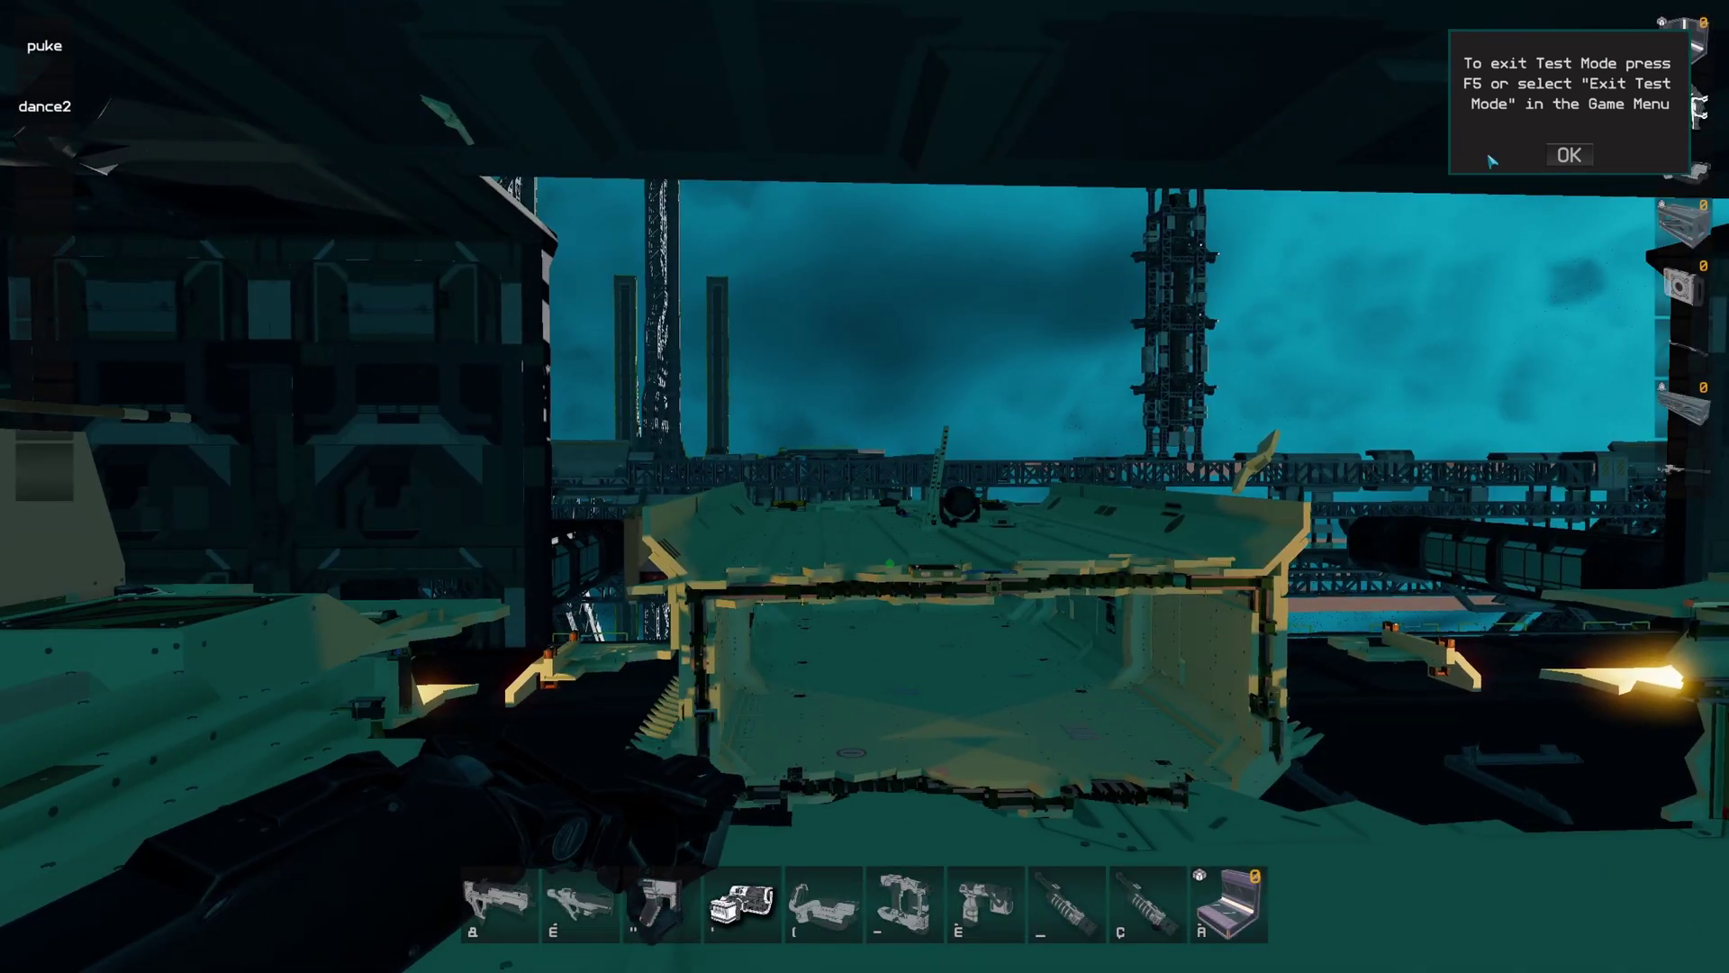
pyautogui.click(1558, 158)
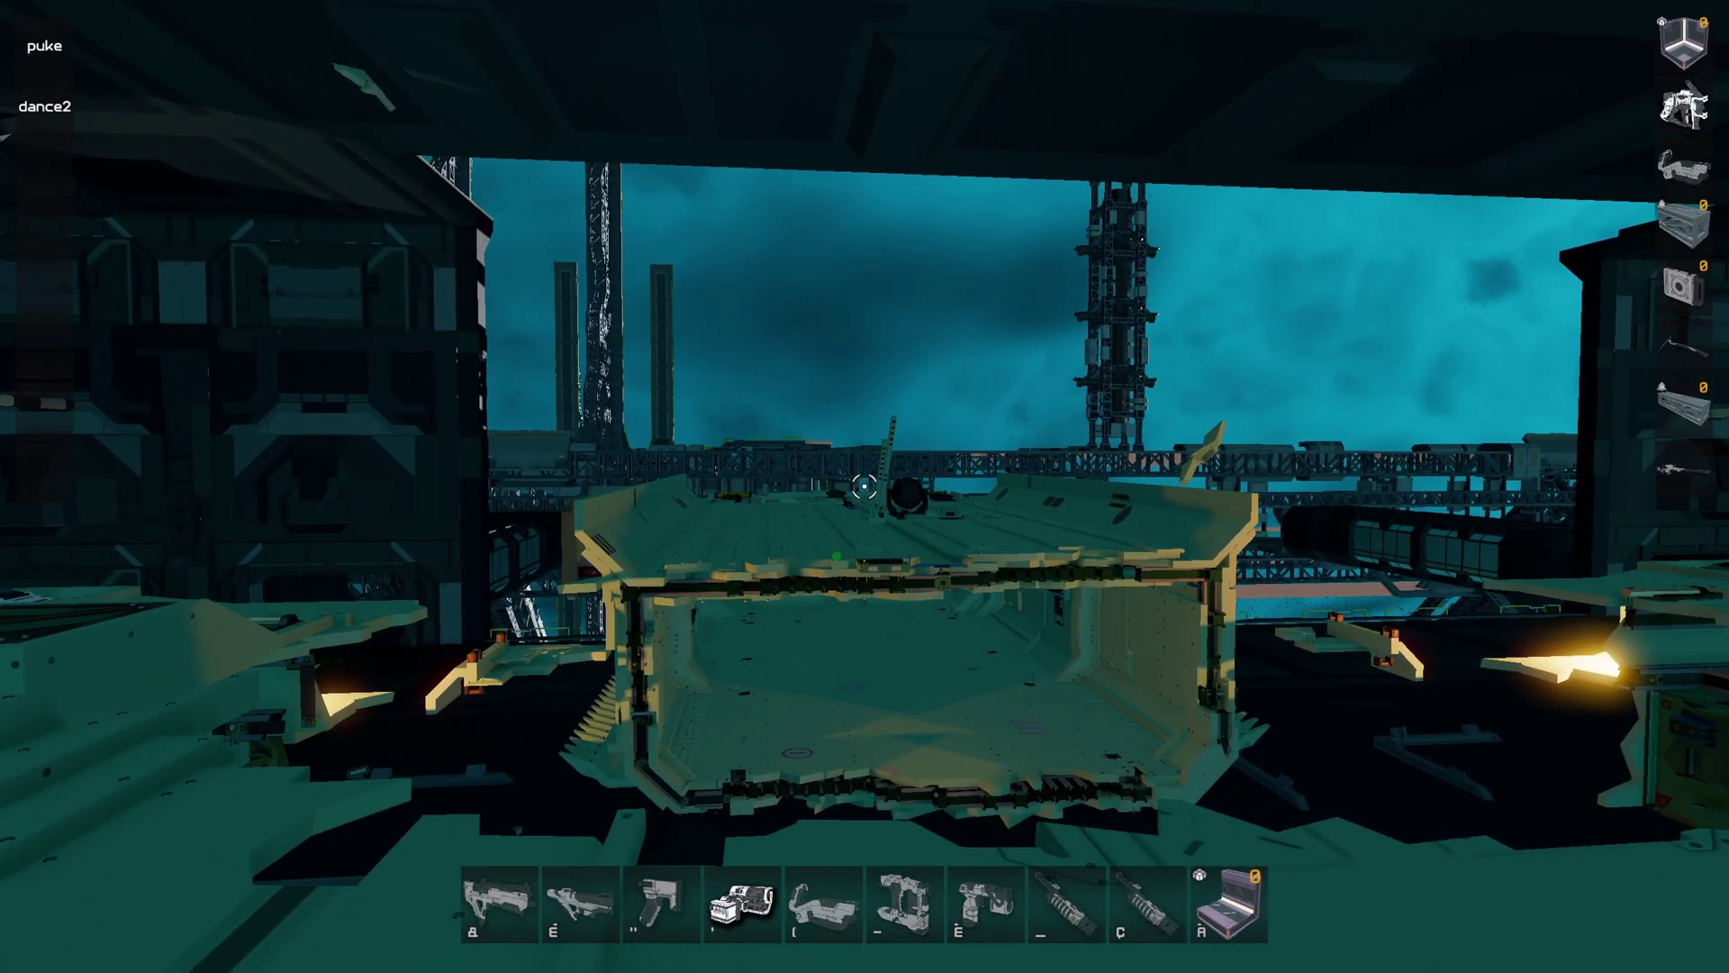
pyautogui.press('Escape')
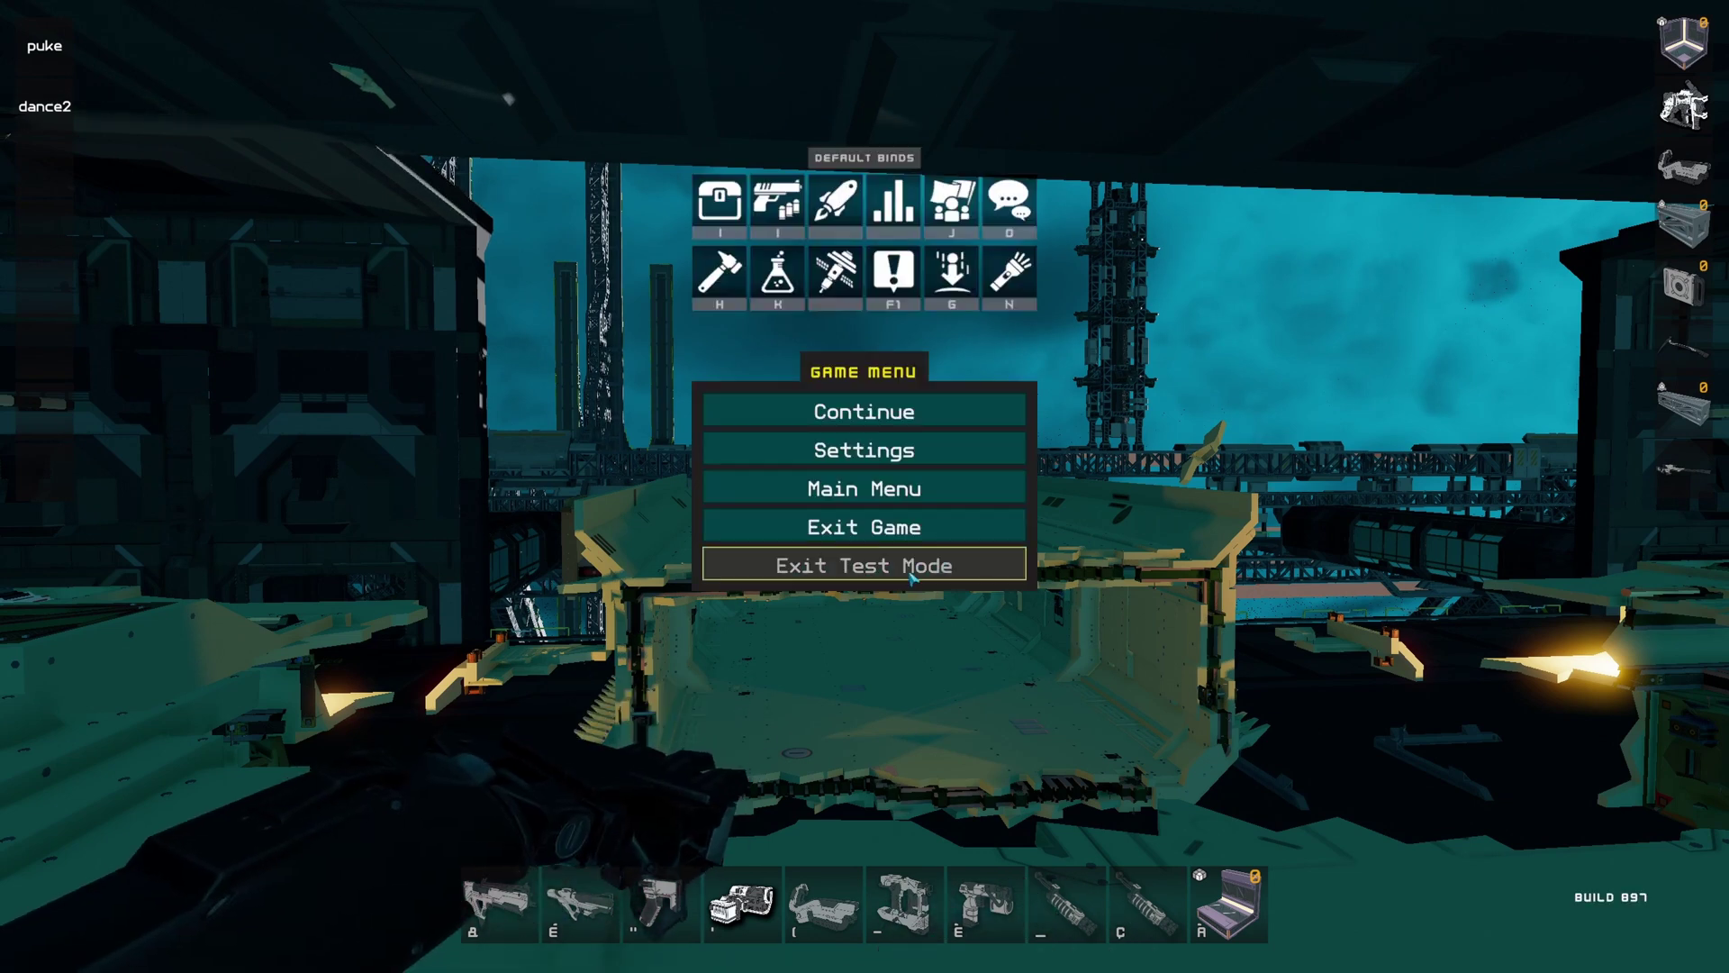
pyautogui.click(864, 566)
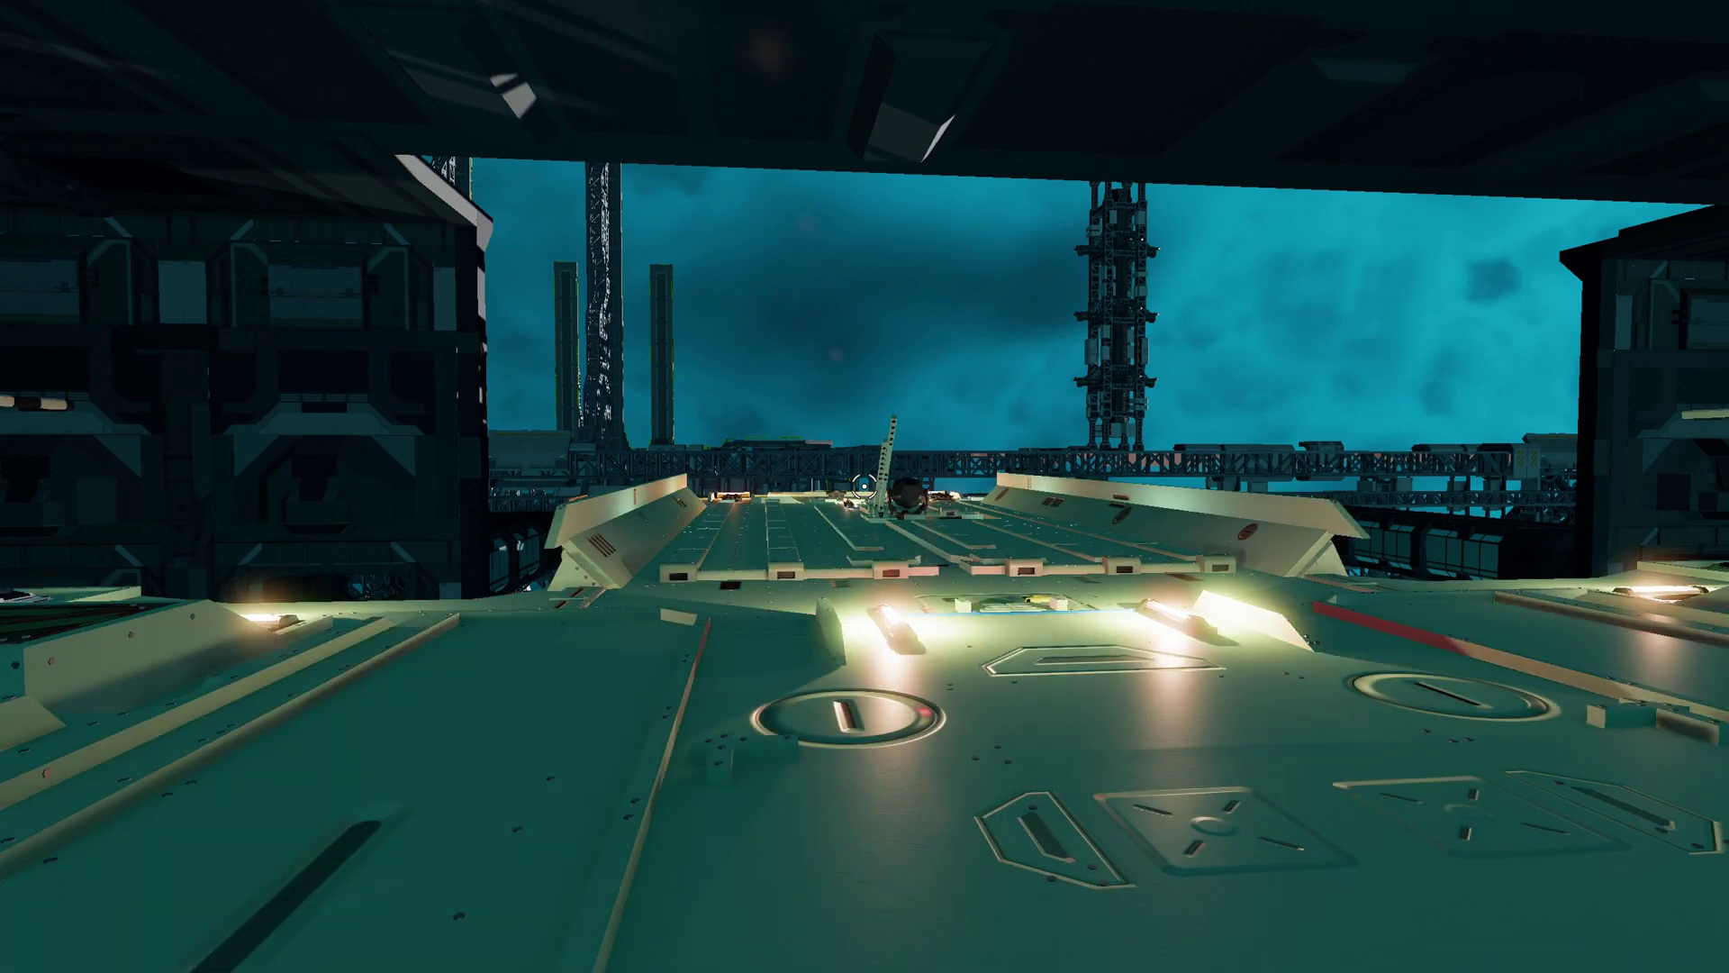
# Show the spaceship orientation arrows, check the forward and upward directions, and hide them again.
pyautogui.press('d')
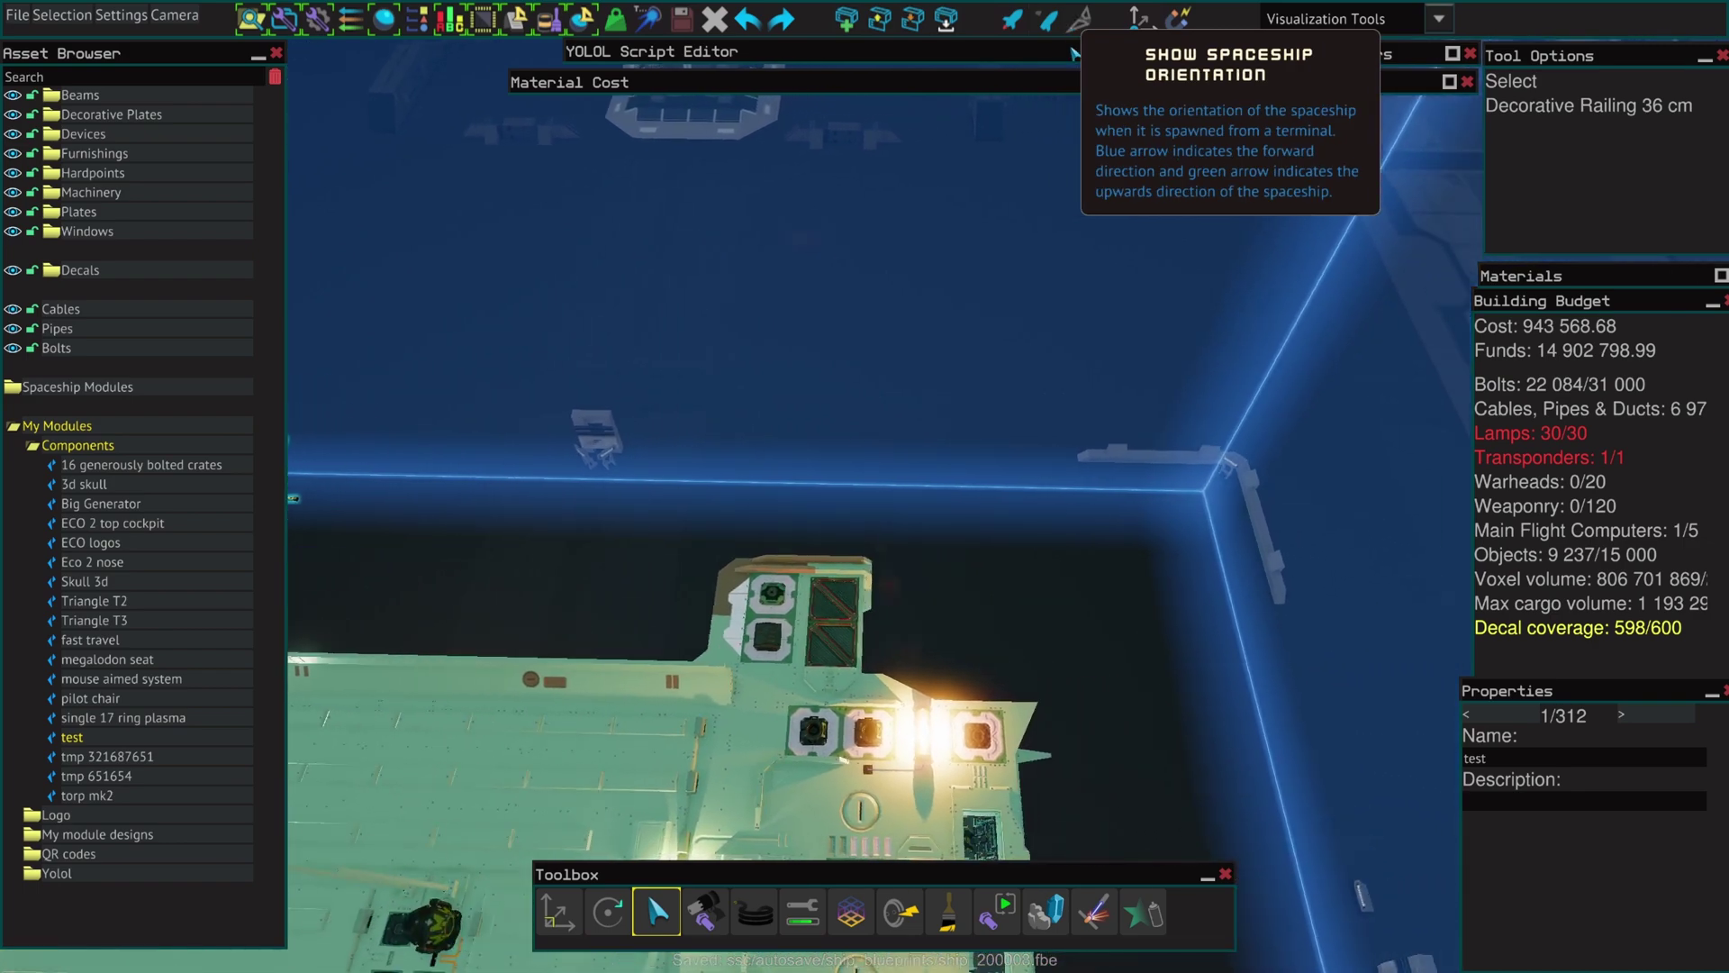
pyautogui.moveTo(1141, 270)
pyautogui.mouseDown(button='right')
pyautogui.moveTo(1125, 276)
pyautogui.moveTo(1137, 264)
pyautogui.mouseUp(button='right')
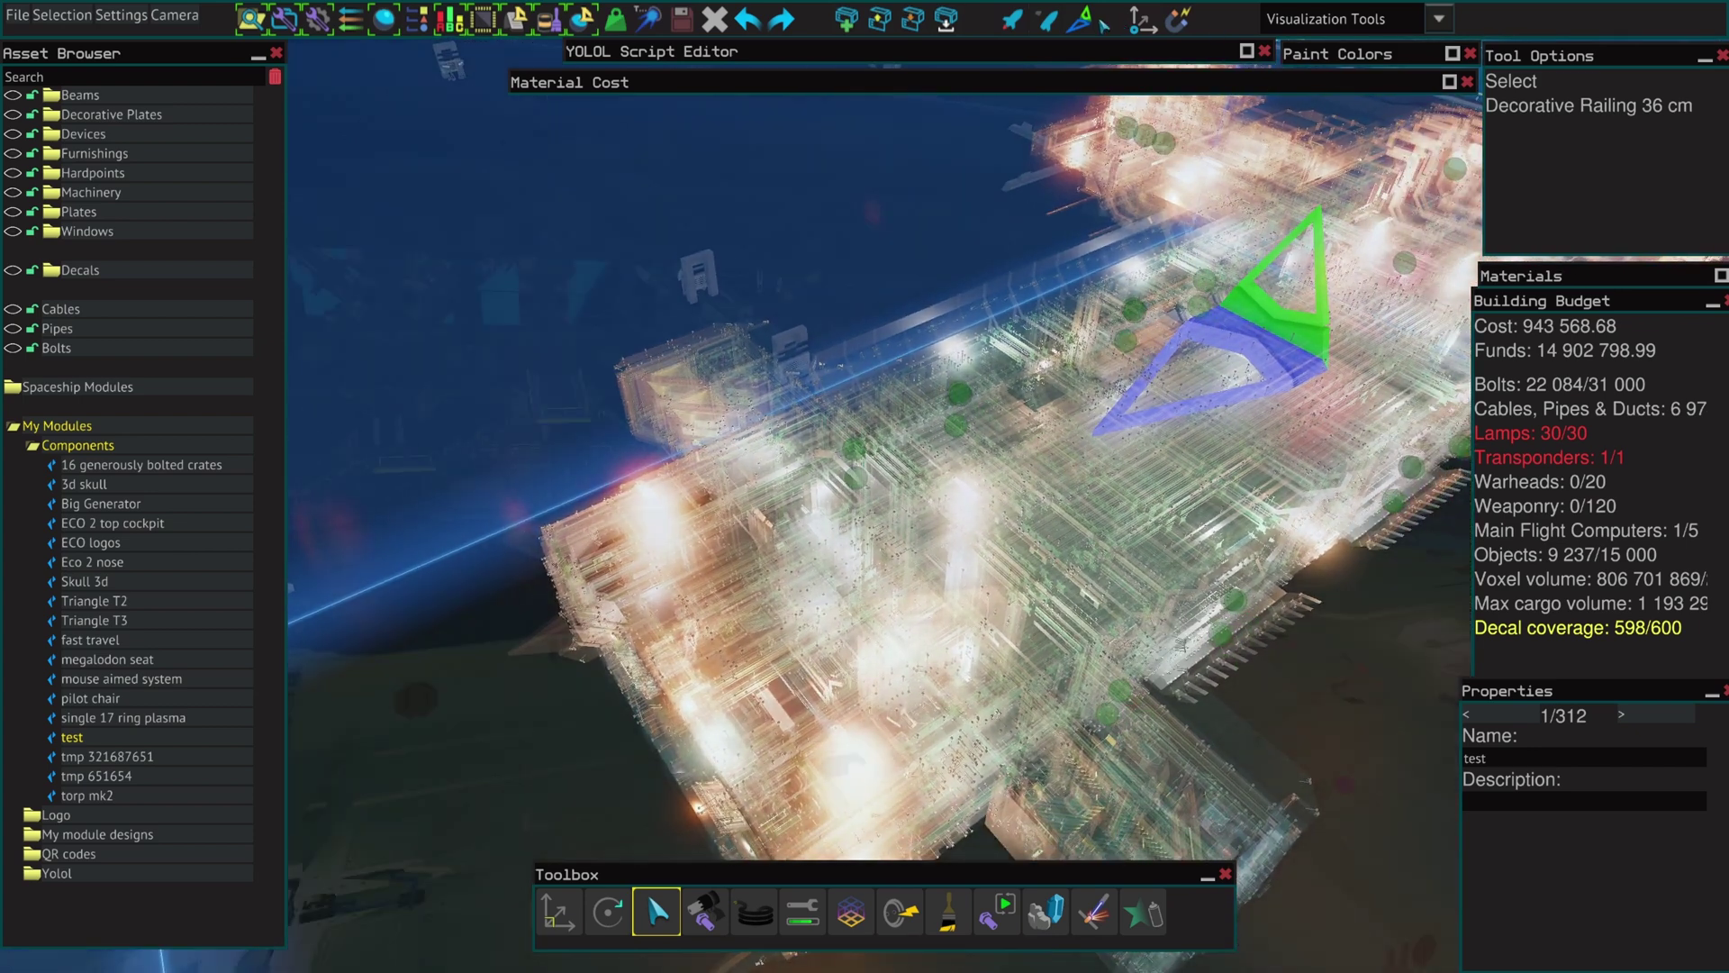
pyautogui.click(1101, 22)
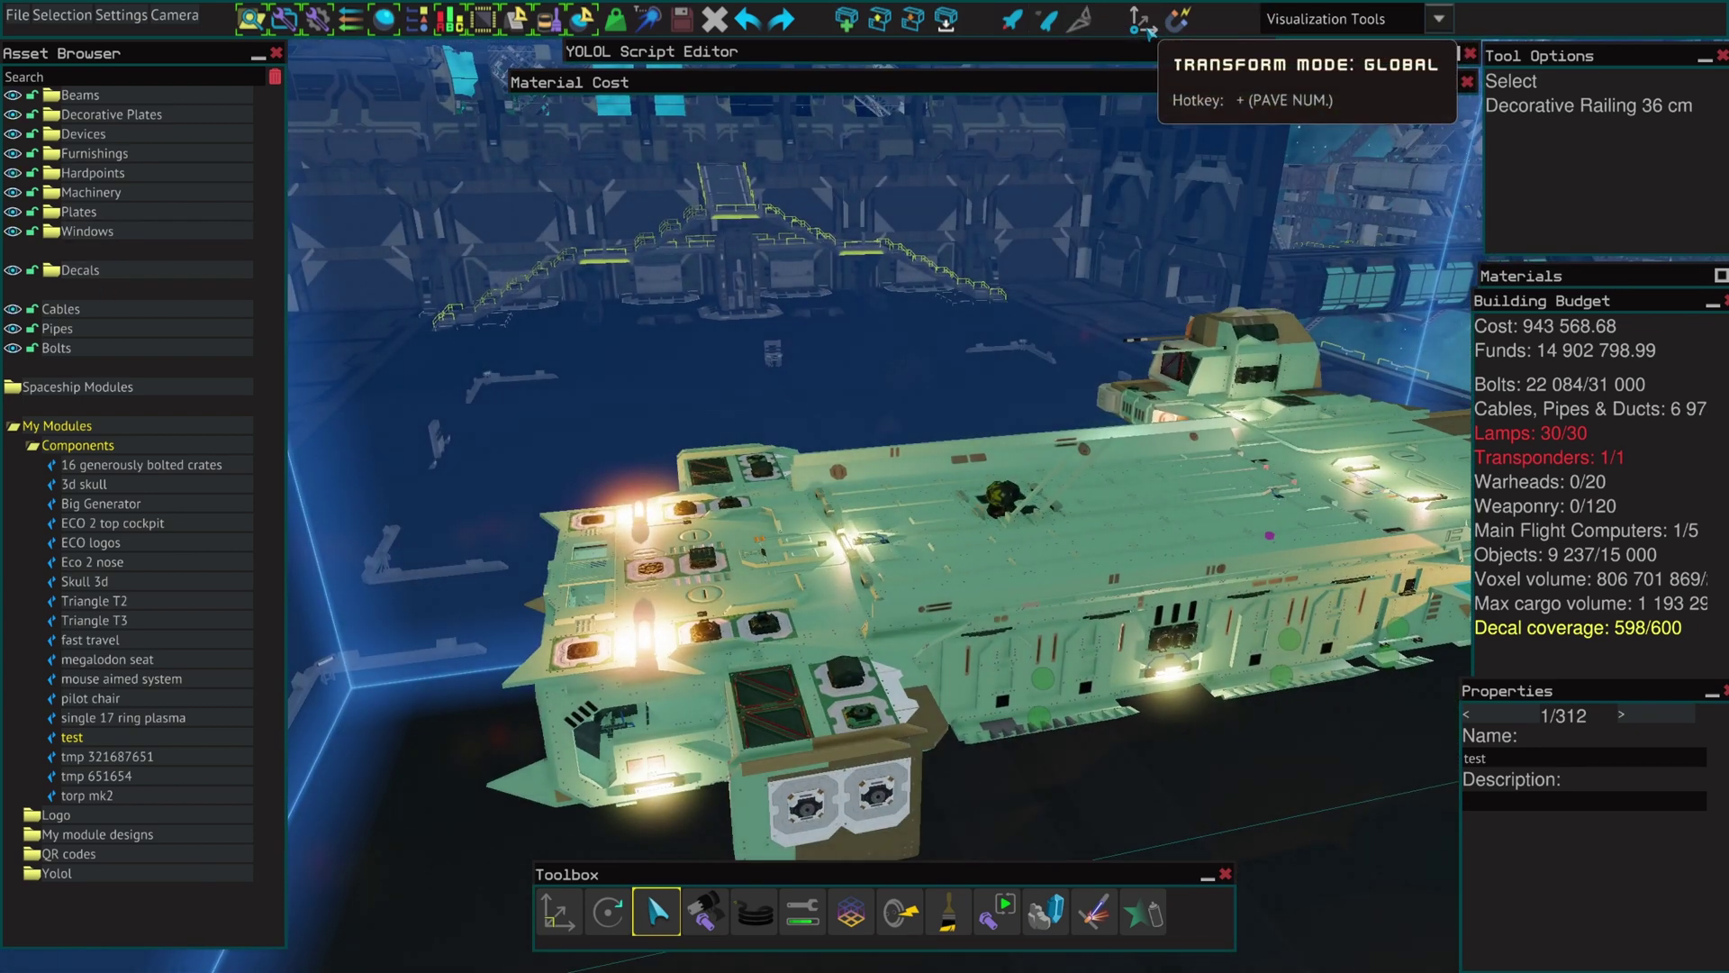
# Move the triangle thruster base on the side pod straight up to Y 3.11 in global transform mode and deselect it.
pyautogui.press('w')
pyautogui.moveTo(871, 465)
pyautogui.mouseDown(button='right')
pyautogui.moveTo(811, 541)
pyautogui.moveTo(795, 516)
pyautogui.mouseUp(button='right')
pyautogui.click(751, 582)
pyautogui.press('1')
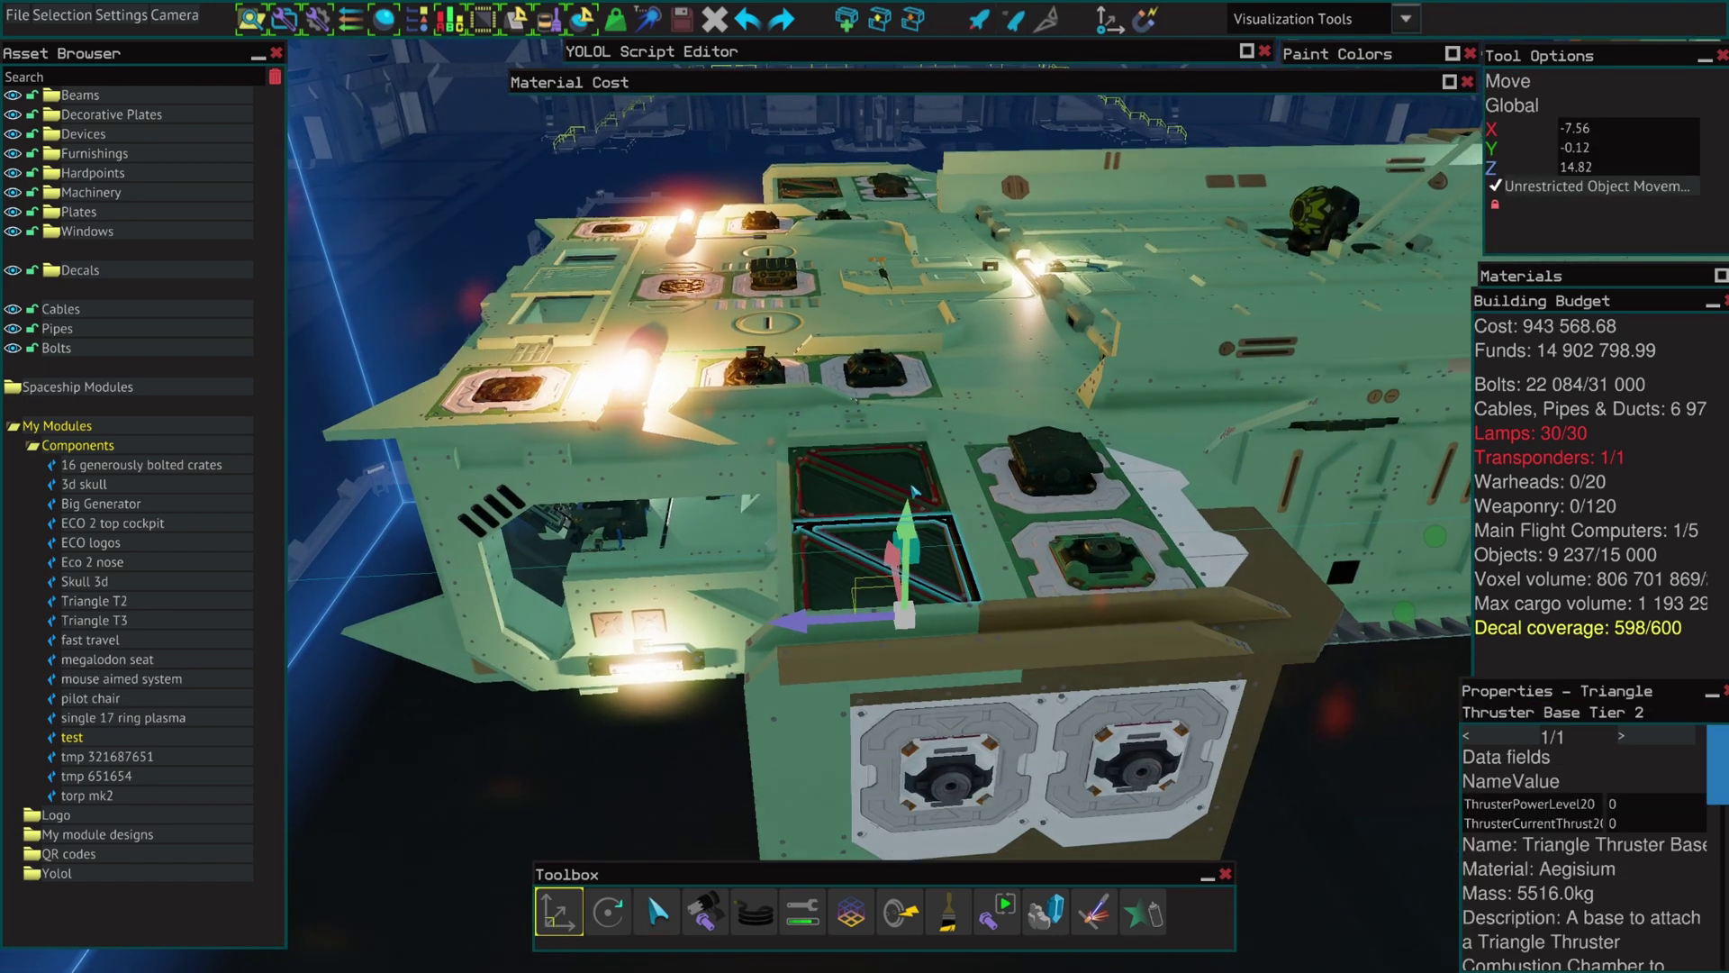
pyautogui.moveTo(896, 141); pyautogui.dragTo(896, 141)
pyautogui.press('s')
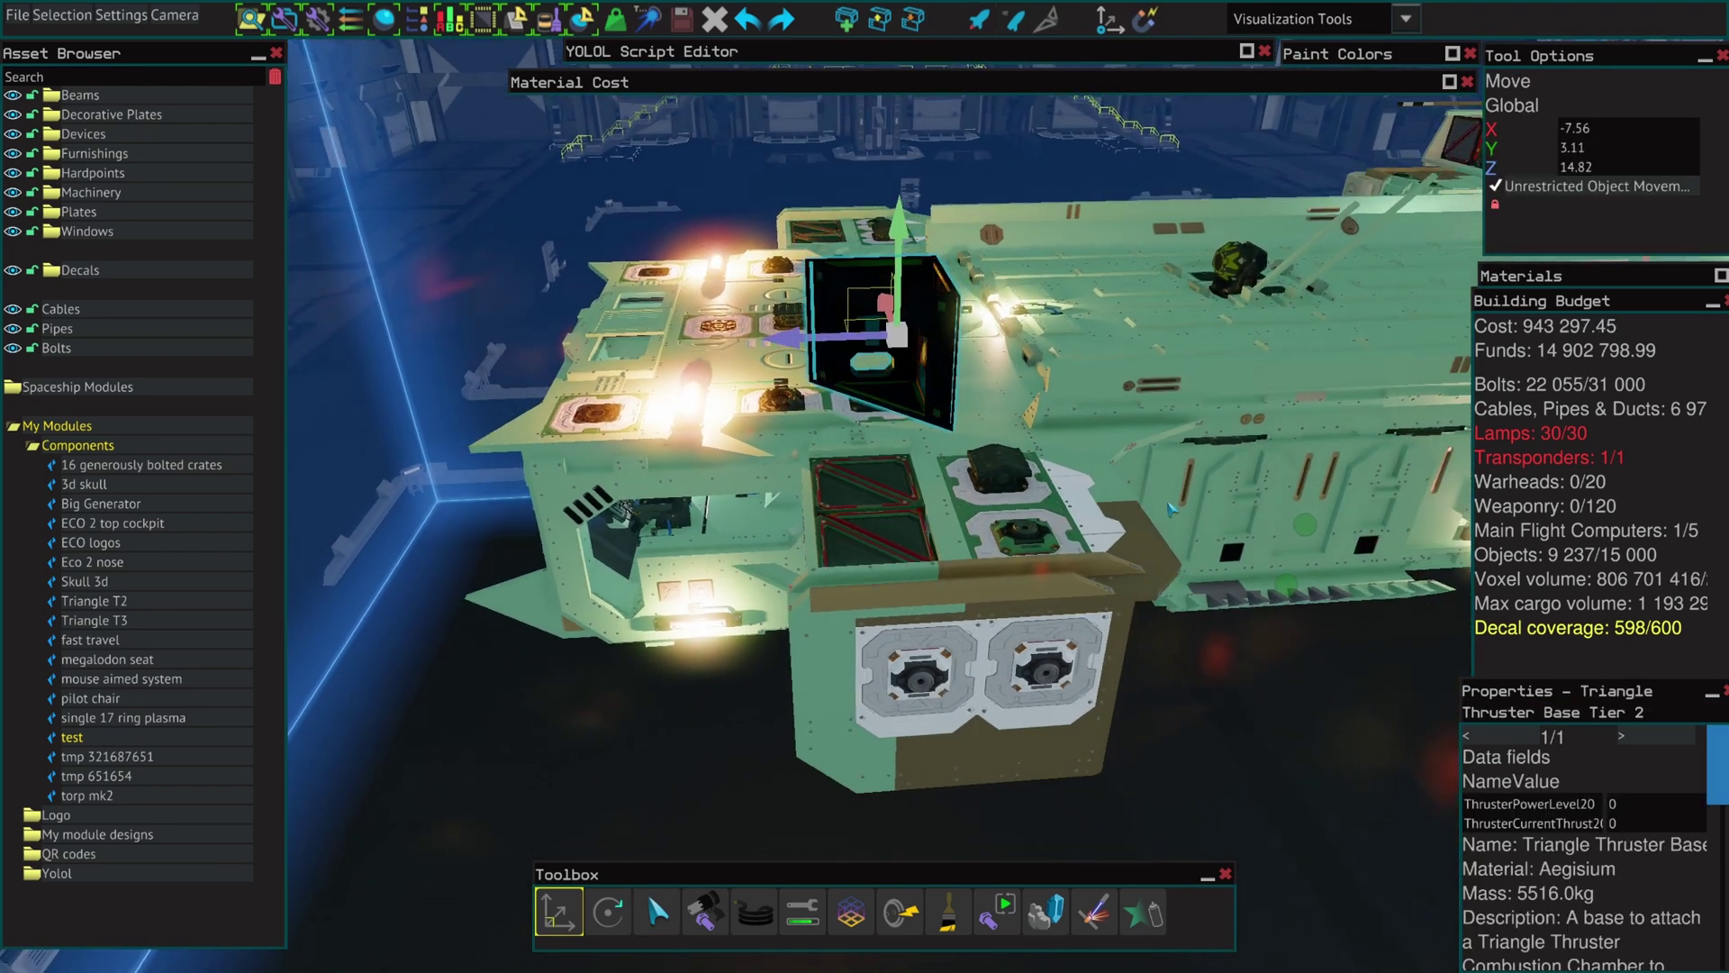
pyautogui.moveTo(897, 141); pyautogui.dragTo(847, 545, button='right')
pyautogui.press('w')
pyautogui.press('s')
pyautogui.click(1173, 165)
pyautogui.moveTo(1234, 171); pyautogui.dragTo(1173, 164, button='right')
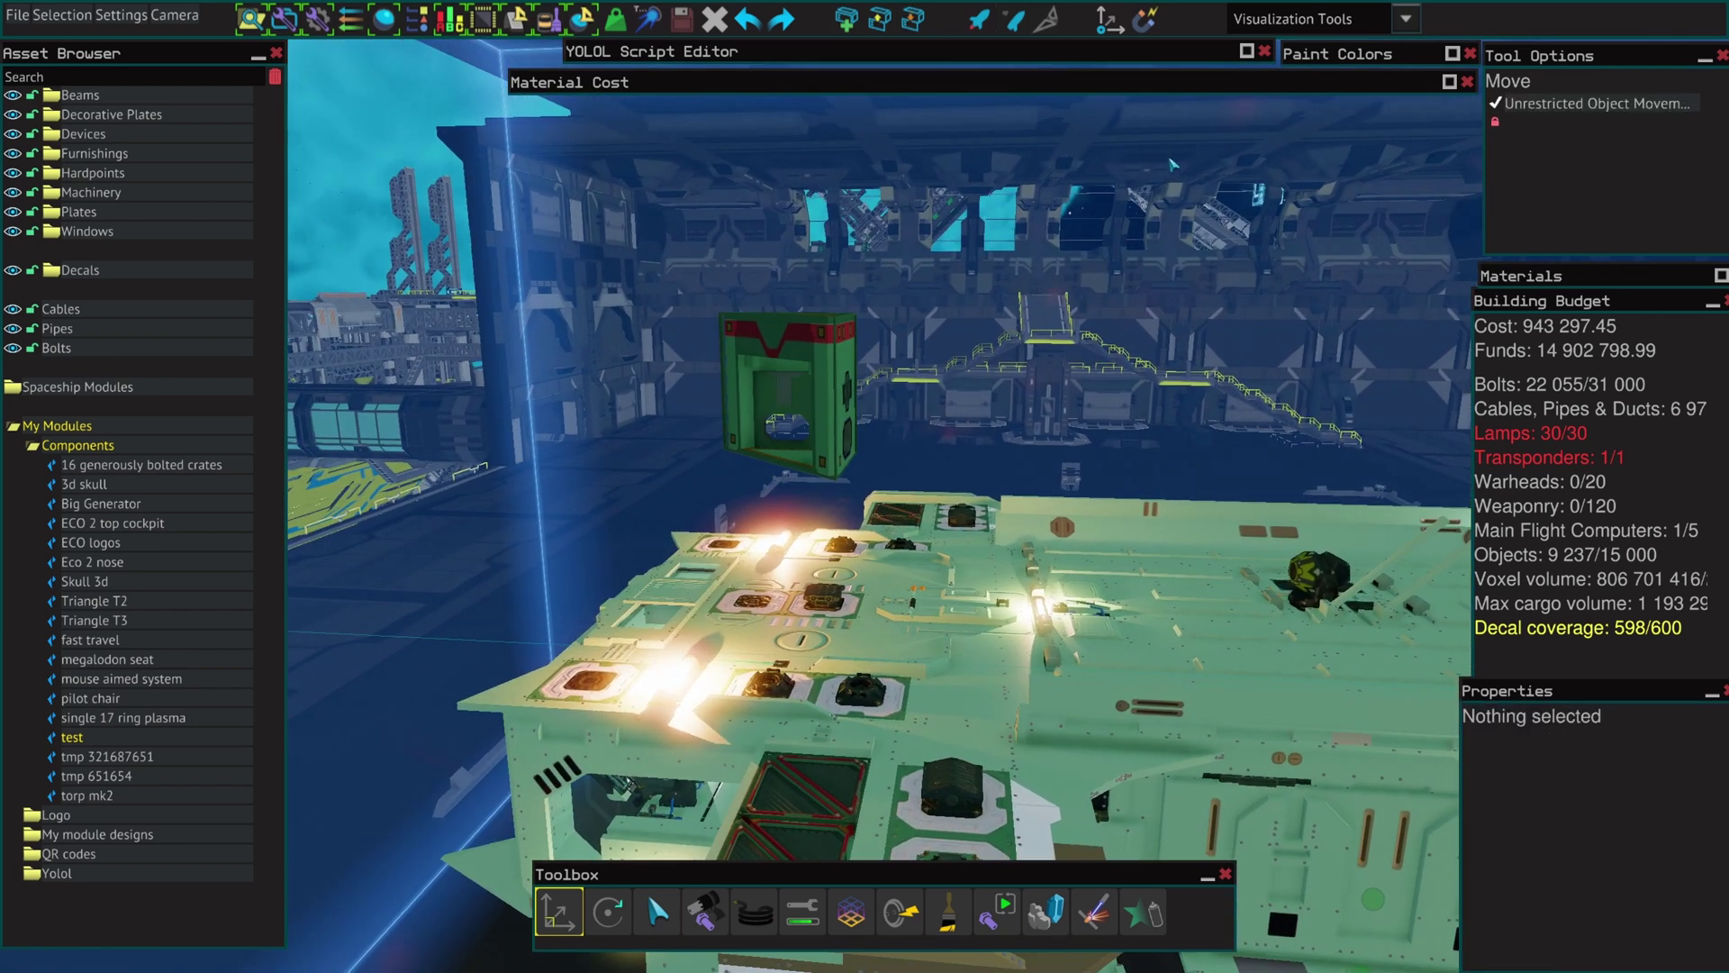
# Rotate the raised triangle thruster base to -150 on the X axis in global transform mode.
pyautogui.click(810, 385)
pyautogui.press('2')
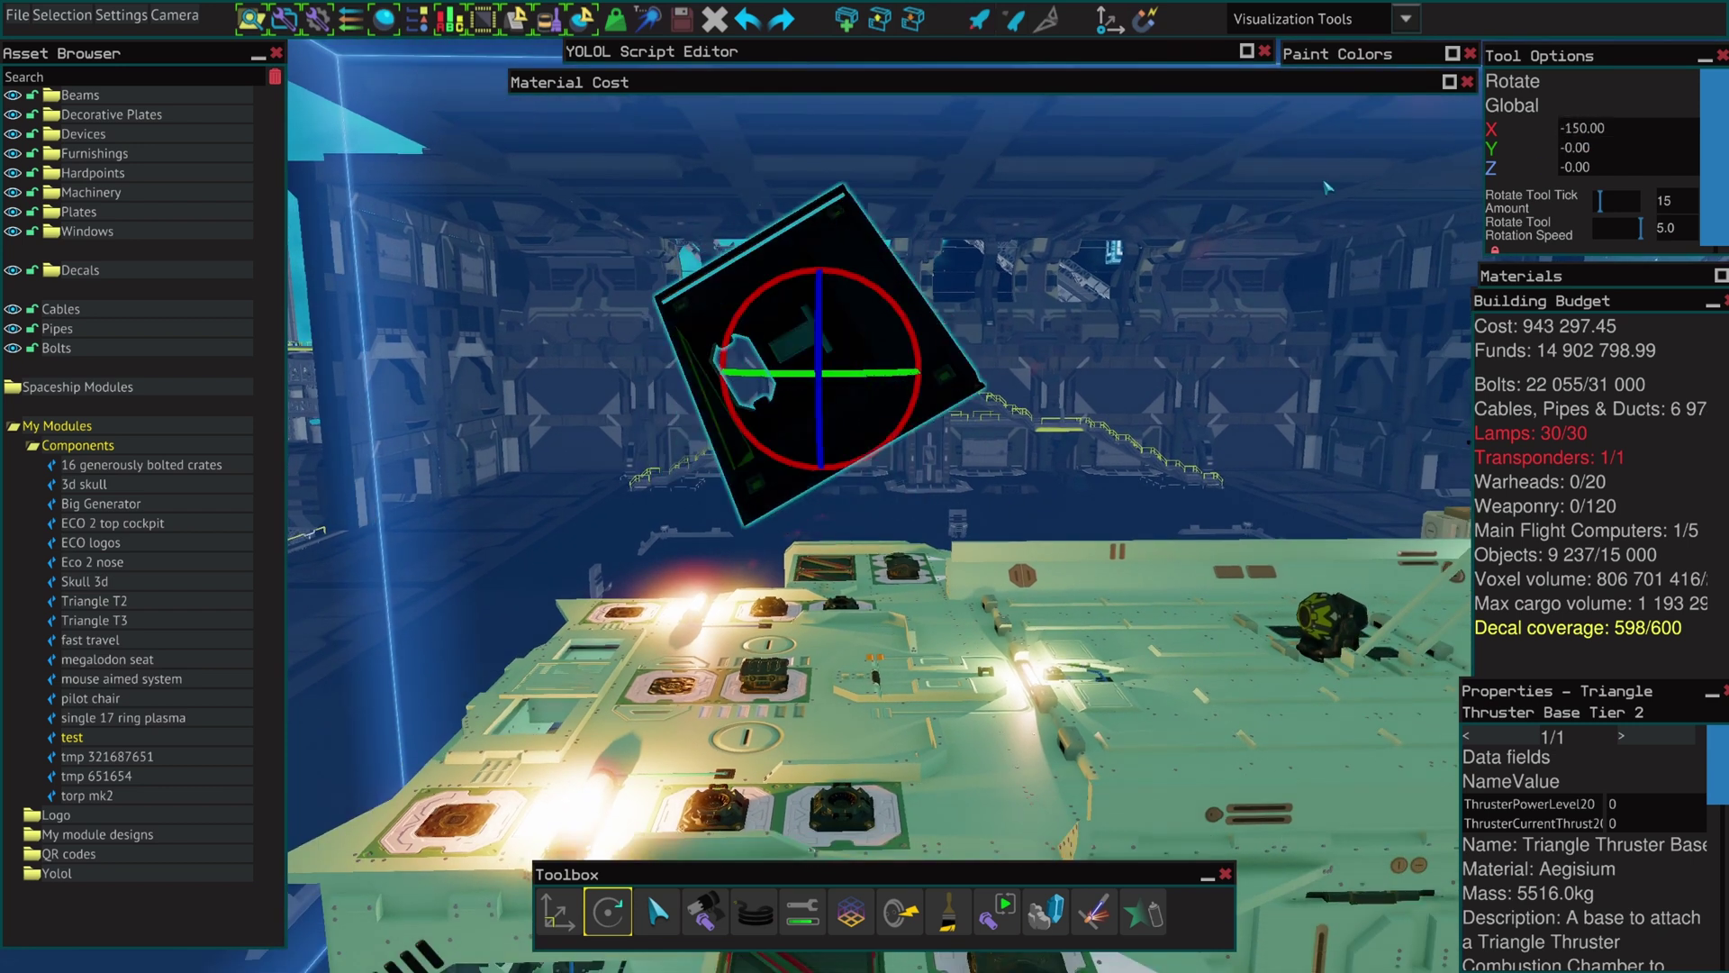
pyautogui.press('d')
pyautogui.press('s')
pyautogui.press('a')
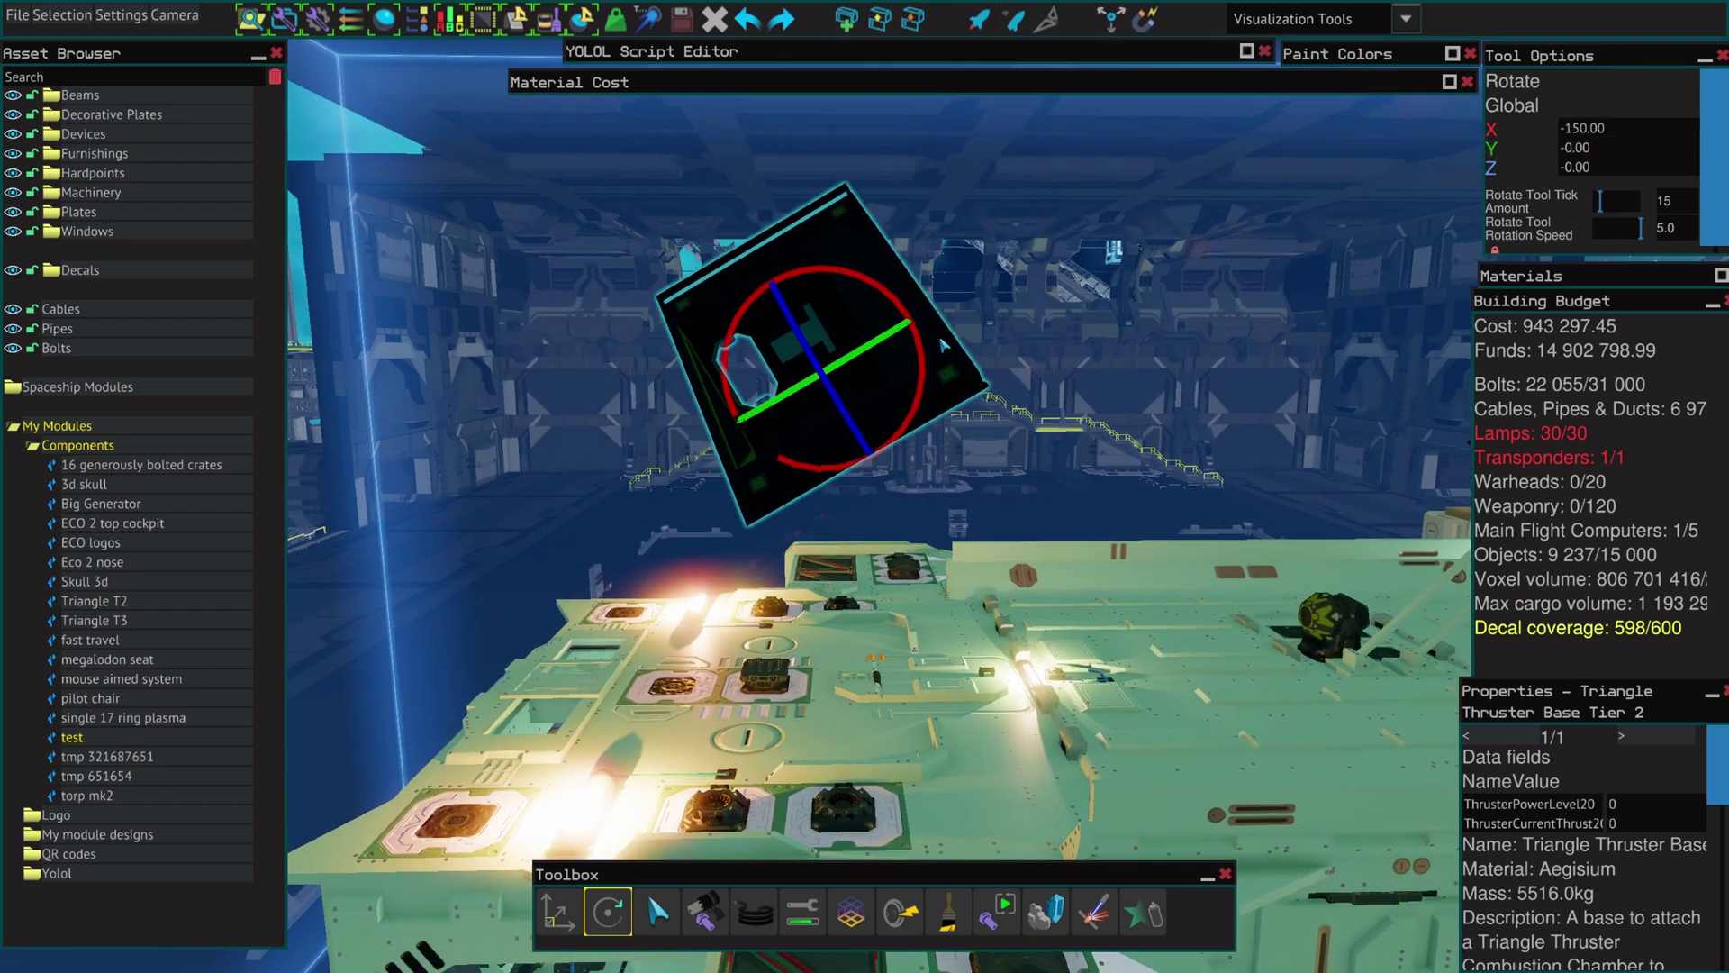
# Rotate the raised thruster base around several of its own axes in local transform mode.
pyautogui.press('w')
pyautogui.moveTo(943, 341); pyautogui.dragTo(964, 448, button='right')
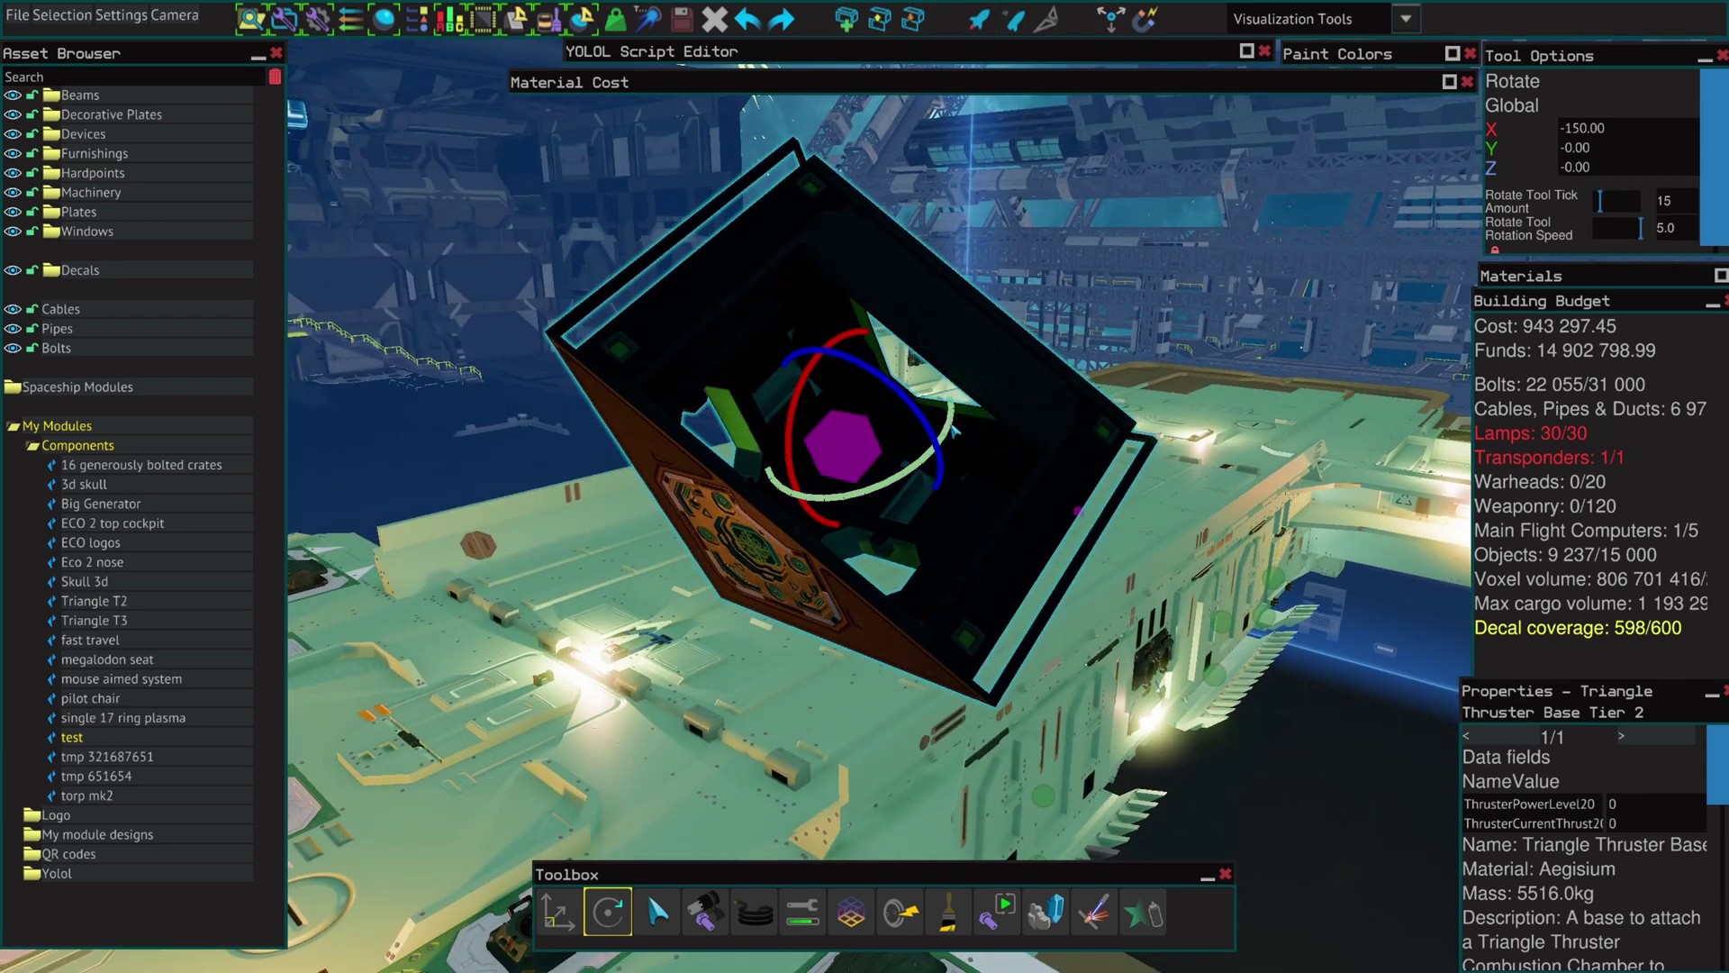
pyautogui.moveTo(938, 480); pyautogui.dragTo(935, 485)
pyautogui.press('d')
pyautogui.moveTo(935, 484); pyautogui.dragTo(712, 424, button='right')
pyautogui.moveTo(675, 405); pyautogui.dragTo(850, 406)
pyautogui.press('a')
pyautogui.moveTo(850, 405); pyautogui.dragTo(1103, 361, button='right')
pyautogui.press('d')
pyautogui.press('w')
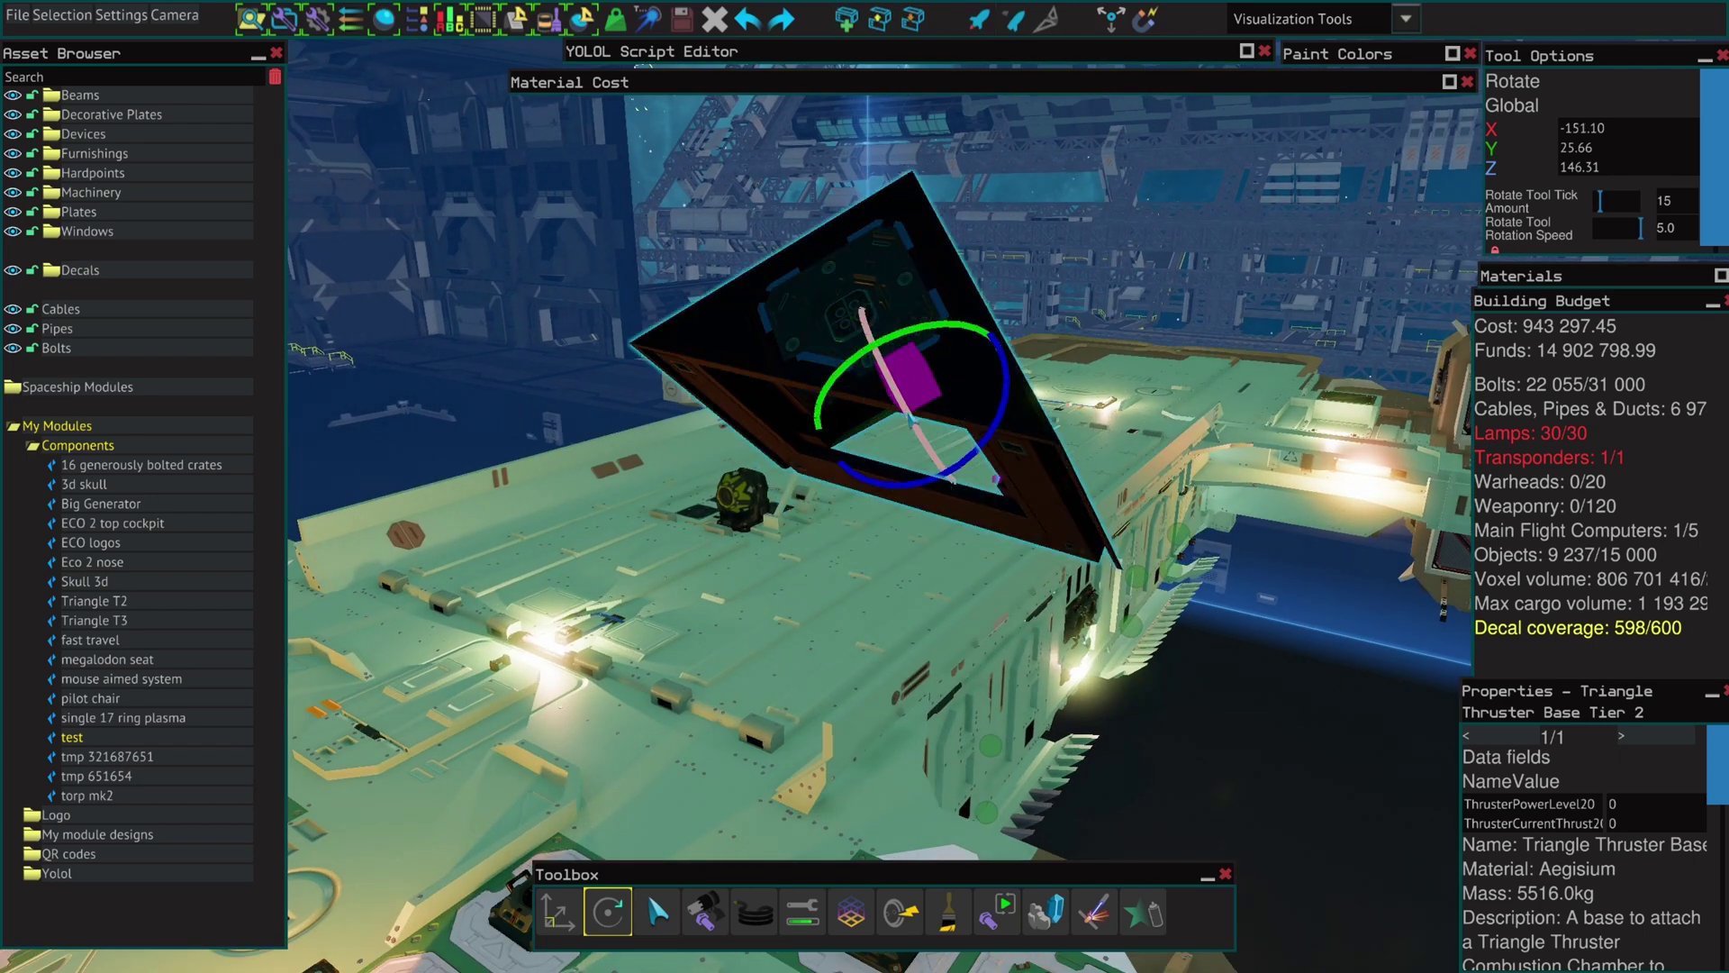
pyautogui.moveTo(911, 419); pyautogui.dragTo(927, 450)
# Return the thruster base to its slot in the side pod at Y -0.12 with the Move tool in global mode.
pyautogui.moveTo(927, 450); pyautogui.dragTo(930, 365, button='right')
pyautogui.press('1')
pyautogui.press('s')
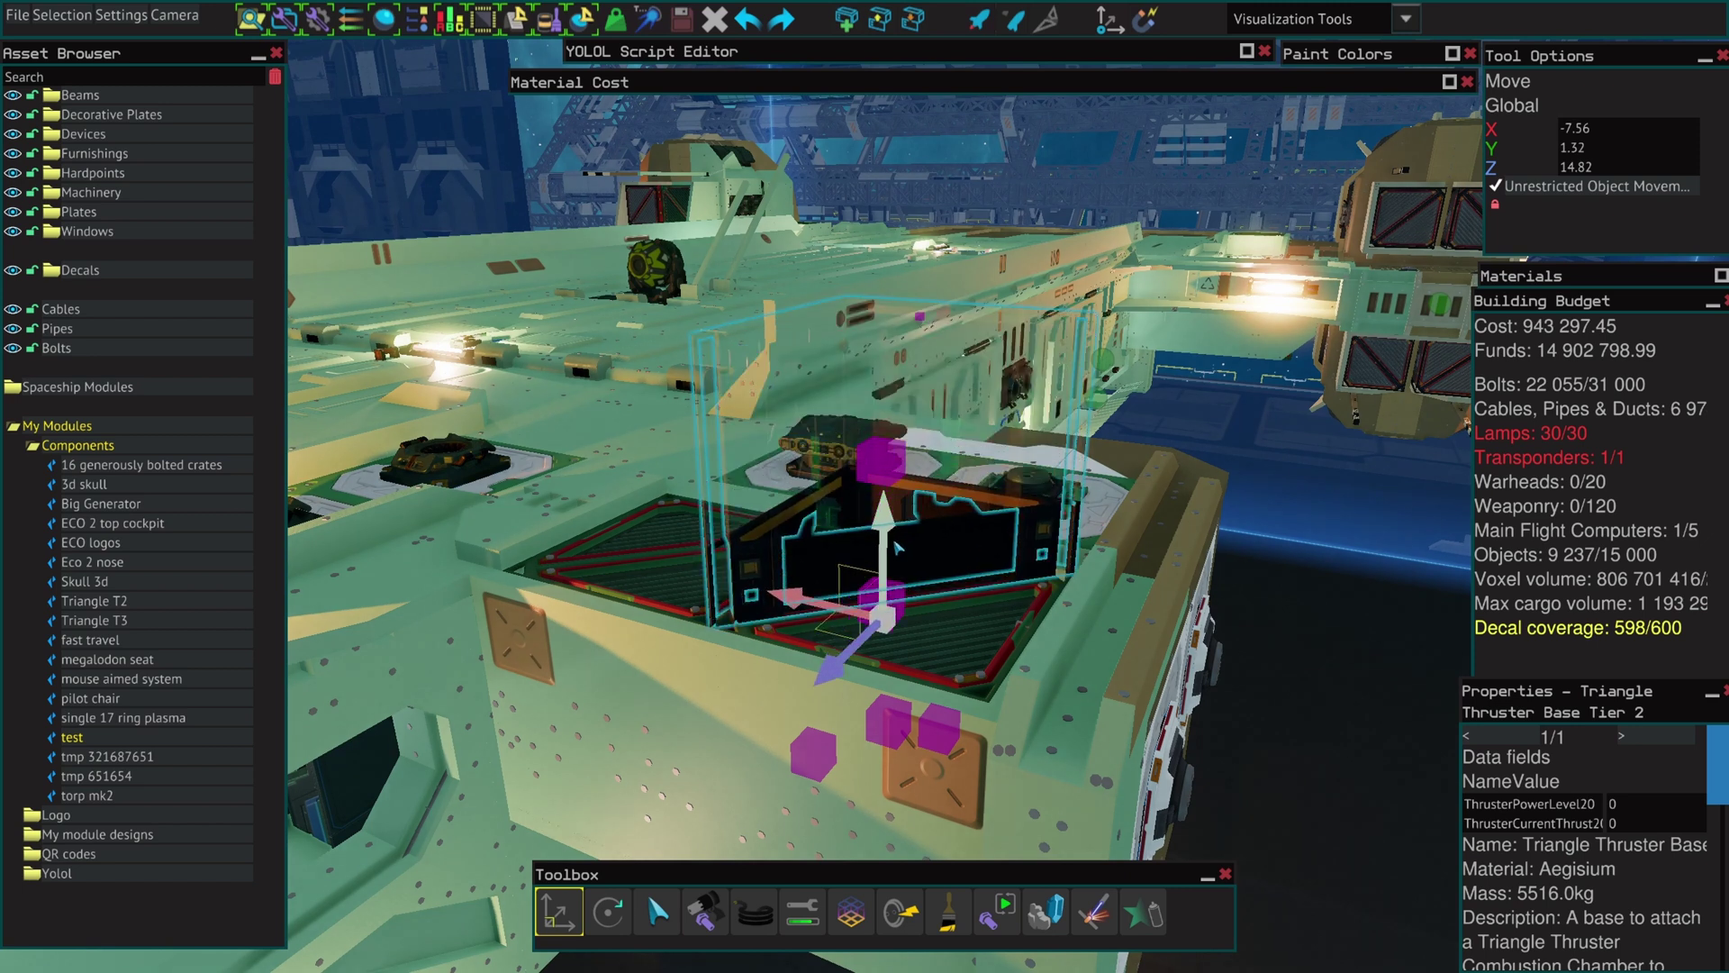
pyautogui.moveTo(883, 578); pyautogui.dragTo(870, 558, button='right')
pyautogui.press('a')
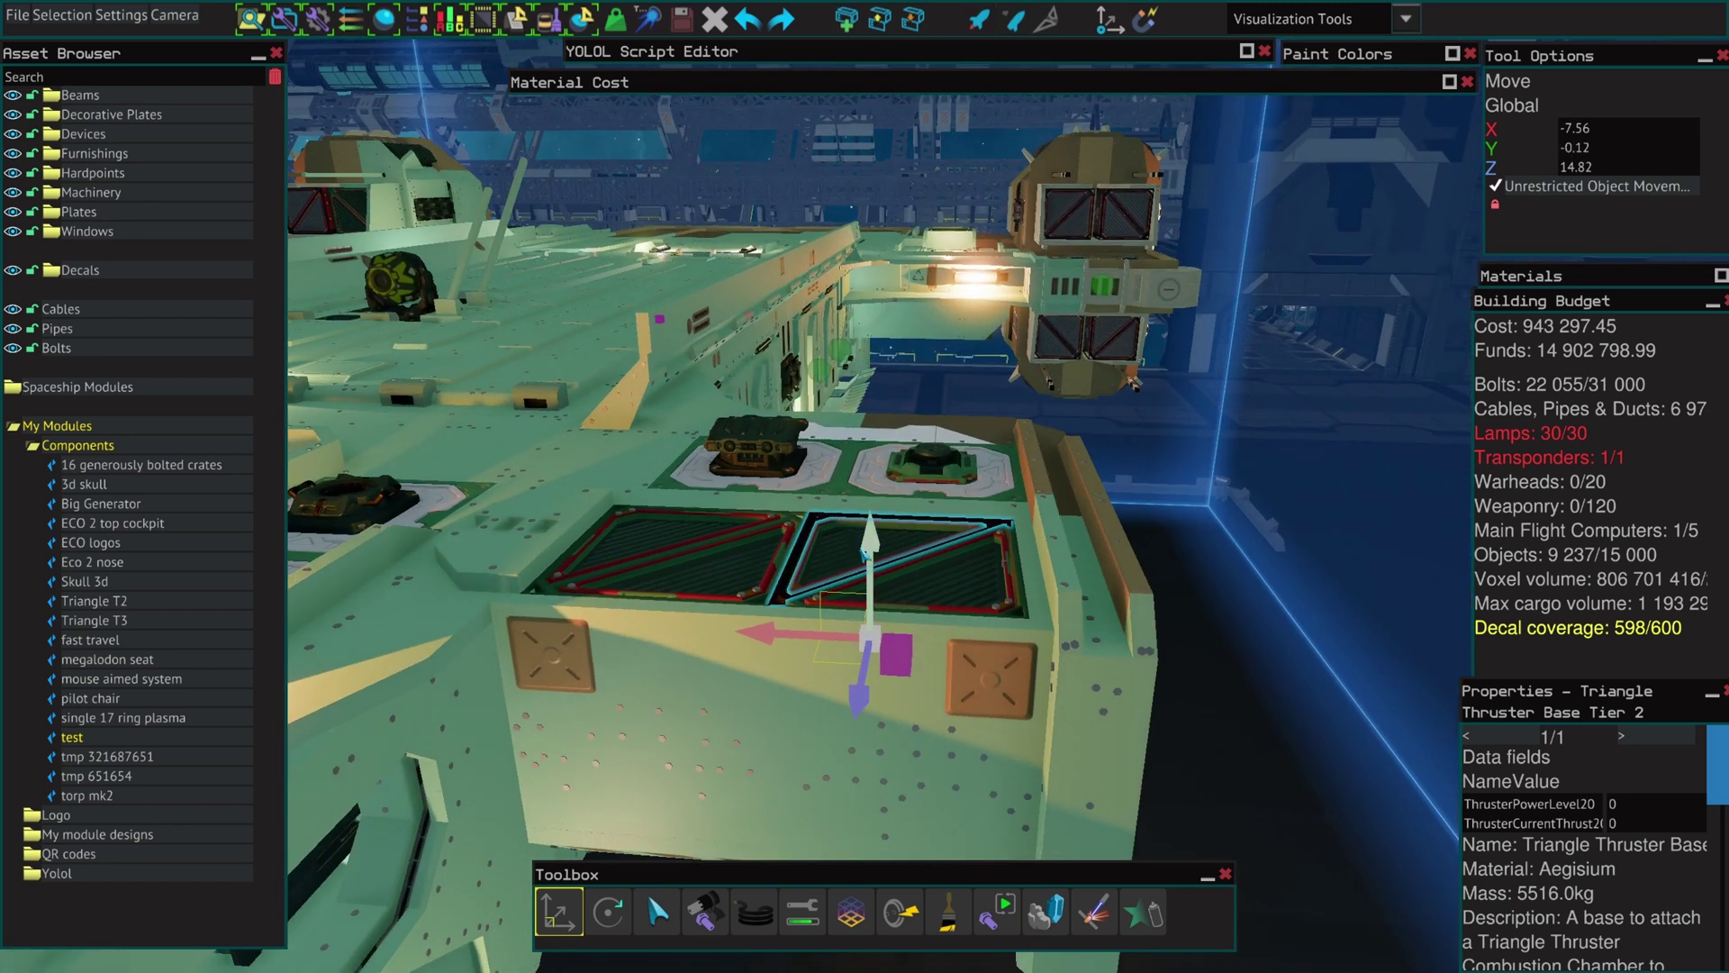
# Turn snapping off and move the thruster base freely out of its slot to X -7.12, Y 1.32.
pyautogui.click(1142, 20)
pyautogui.press('a')
pyautogui.press('w')
pyautogui.moveTo(1004, 436); pyautogui.dragTo(791, 438)
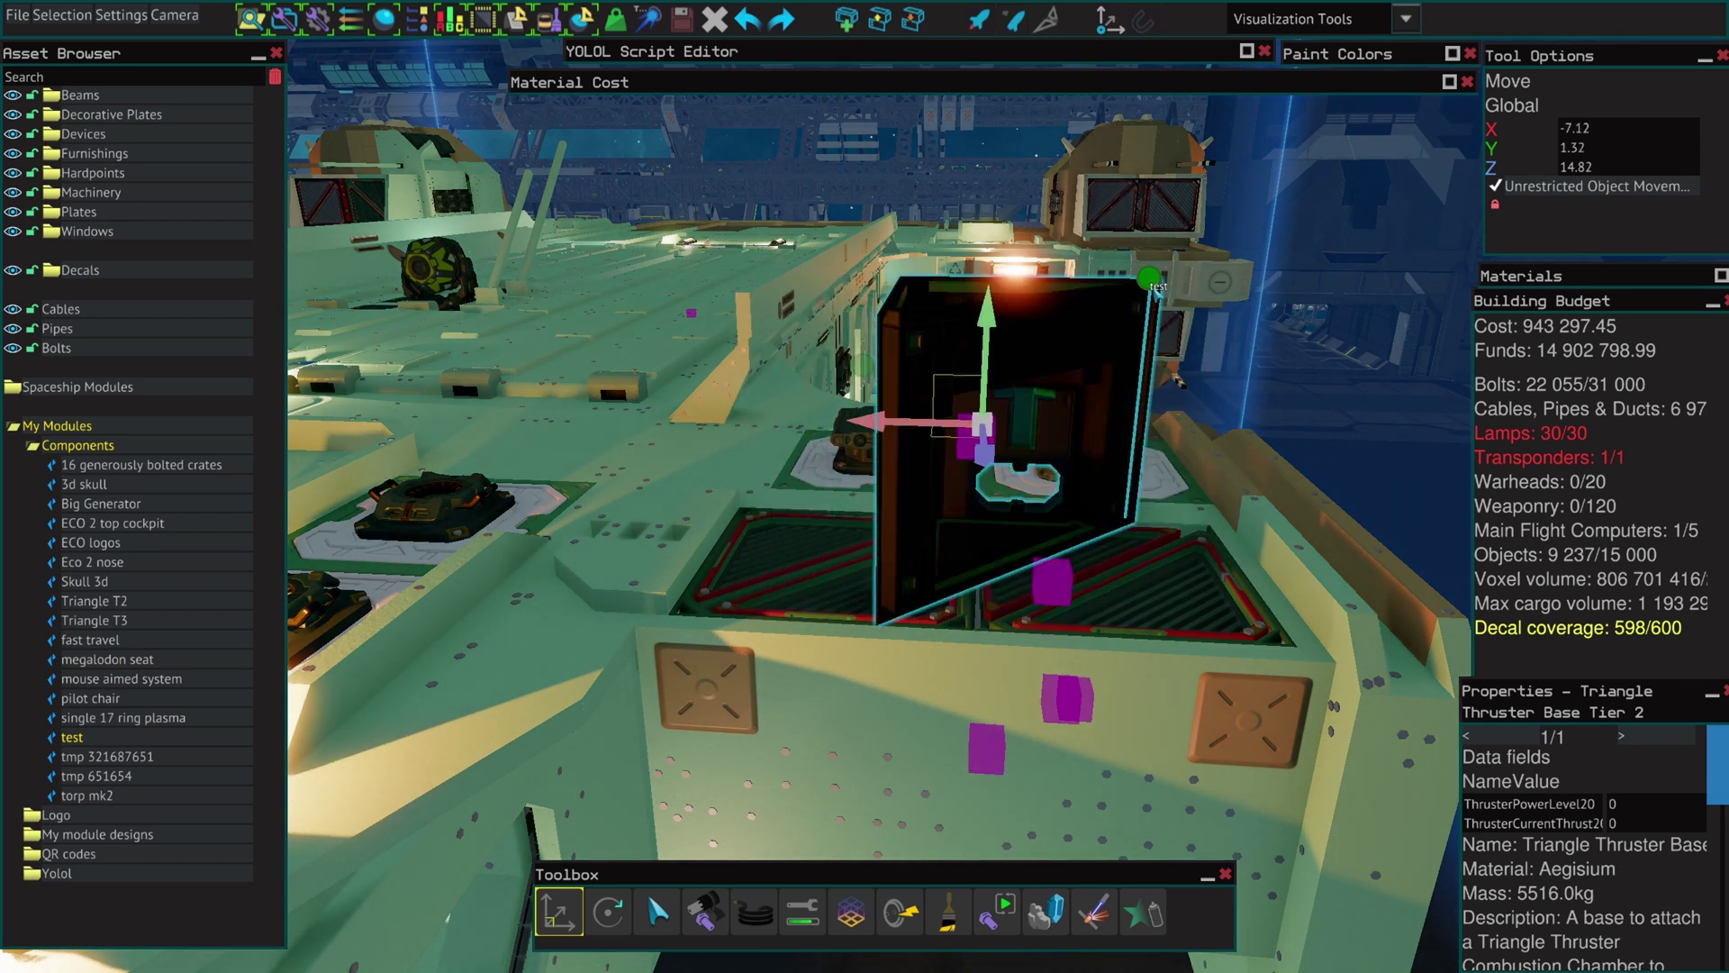
# Turn snapping back on, fit the thruster base back into its slot in the side pod and deselect it.
pyautogui.click(1144, 18)
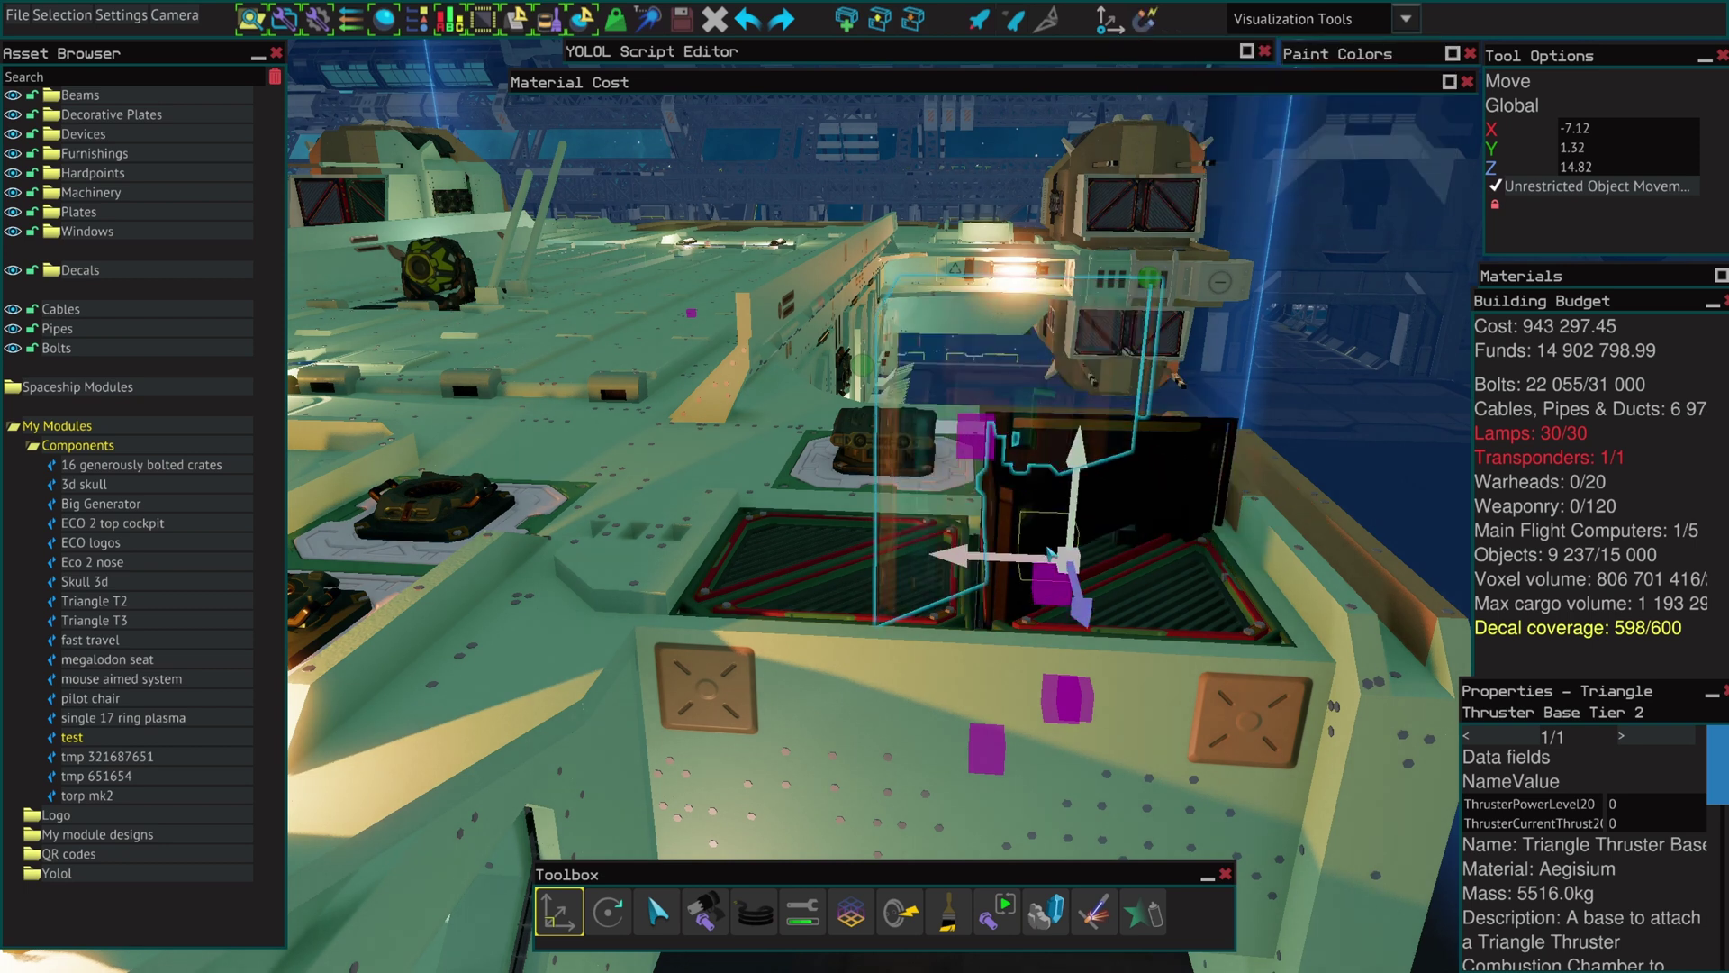
pyautogui.moveTo(1273, 463); pyautogui.dragTo(1271, 433, button='right')
pyautogui.click(1270, 420)
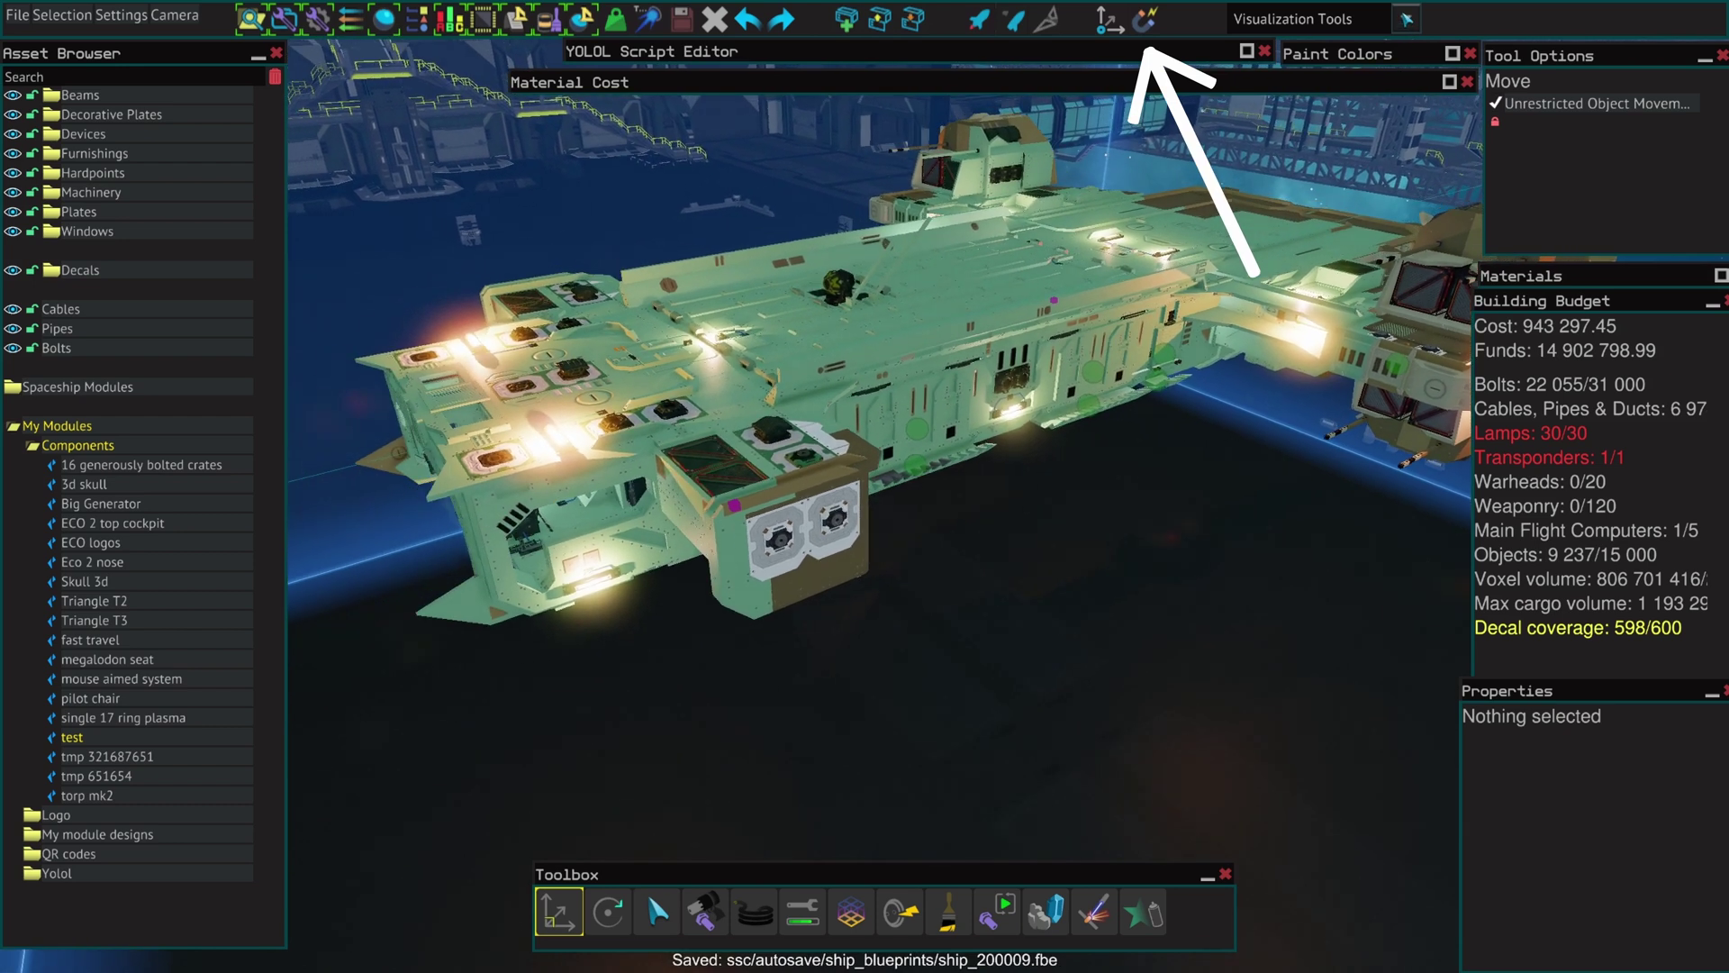
# Review the Center of mass and Center of thrust visualization options and inspect their markers inside the hull.
pyautogui.click(1406, 18)
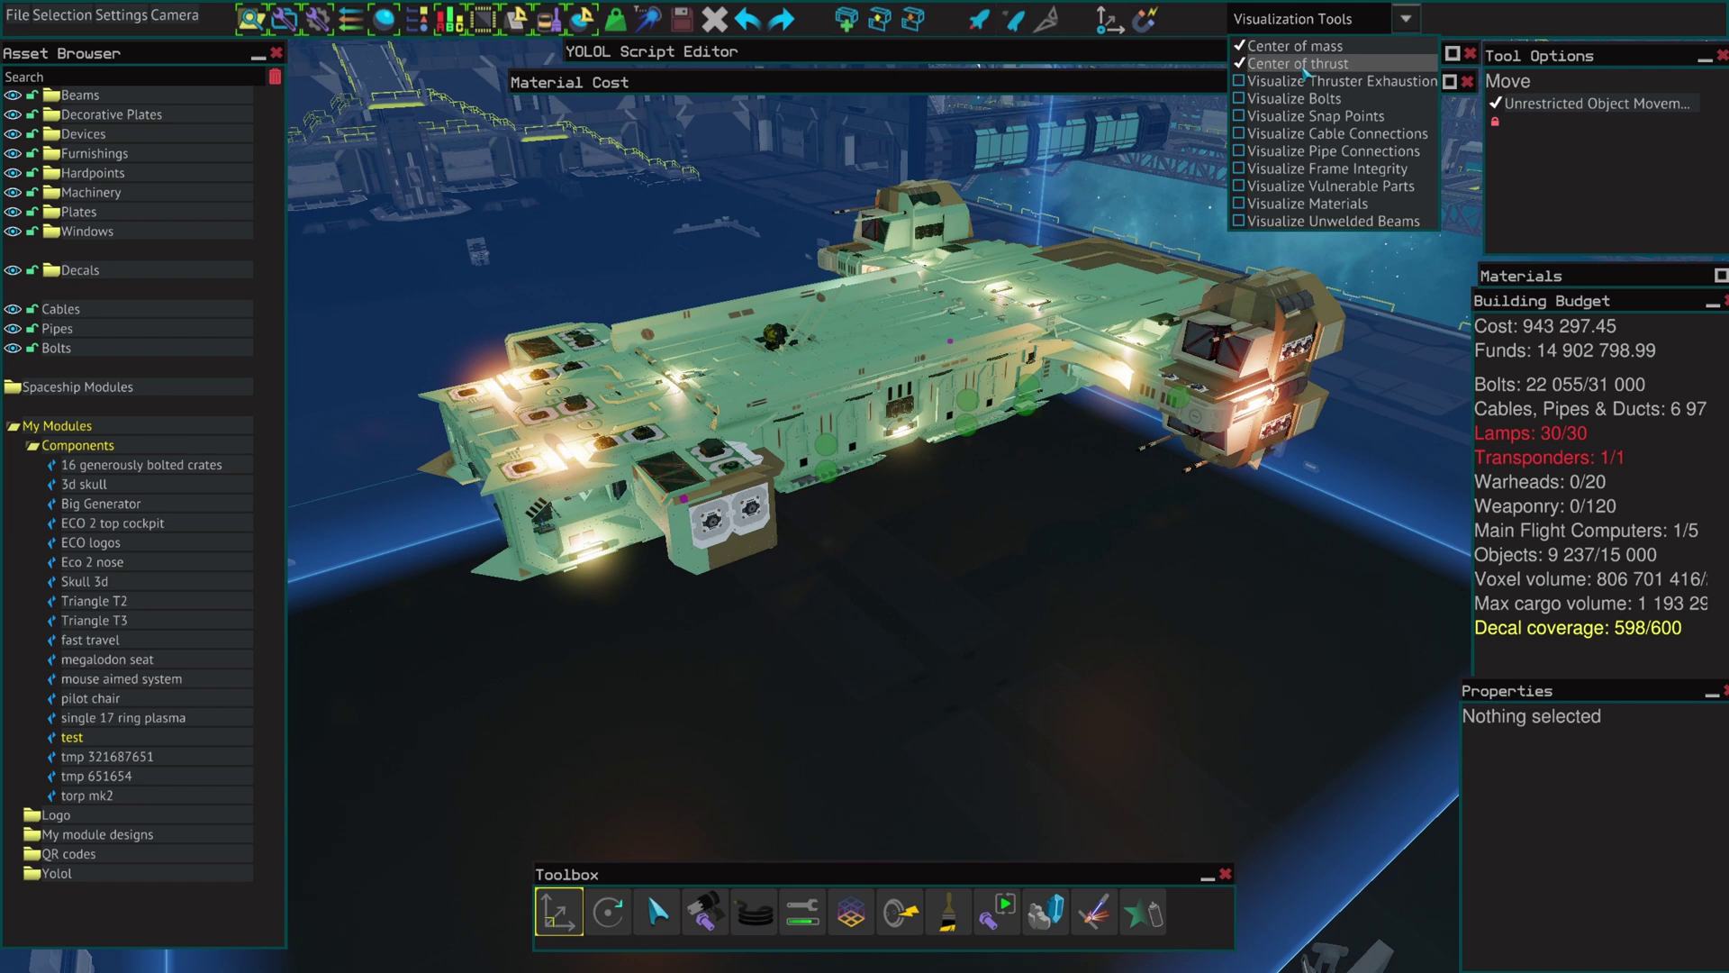
pyautogui.moveTo(728, 388); pyautogui.dragTo(727, 385, button='right')
pyautogui.scroll(5, 730, 389)
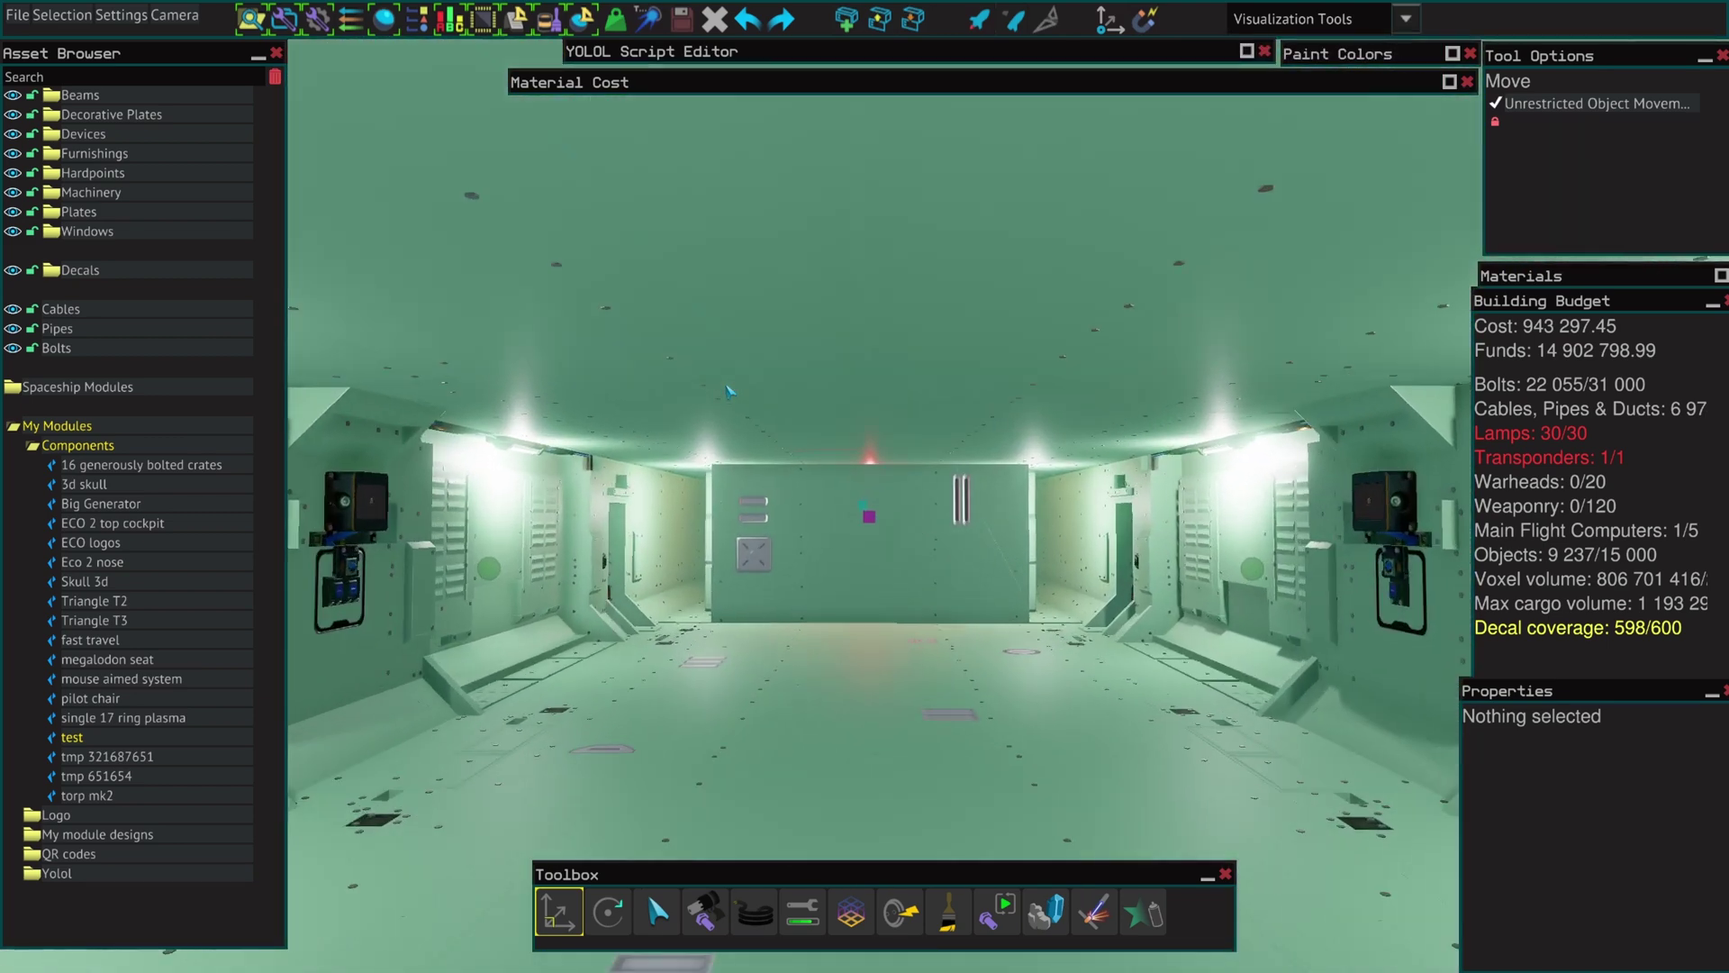
pyautogui.scroll(5, 731, 389)
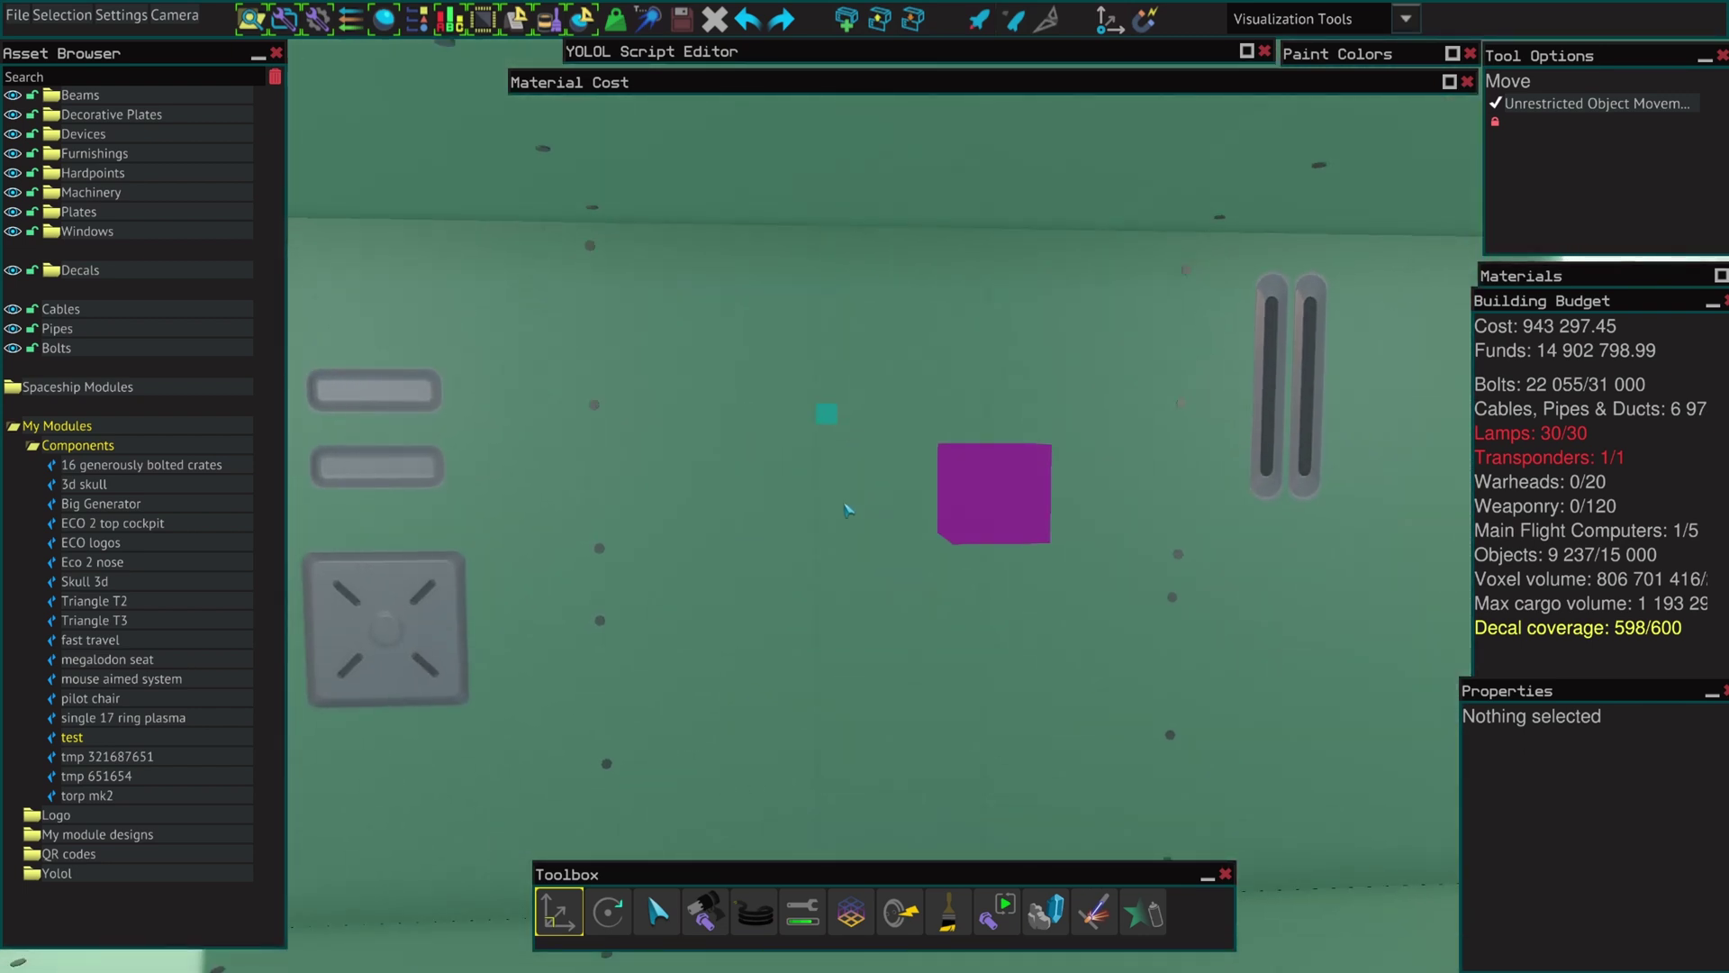
pyautogui.moveTo(844, 506); pyautogui.dragTo(844, 506, button='middle')
pyautogui.moveTo(1017, 490); pyautogui.dragTo(1021, 494, button='right')
pyautogui.scroll(-10, 1021, 494)
pyautogui.scroll(-5, 1020, 494)
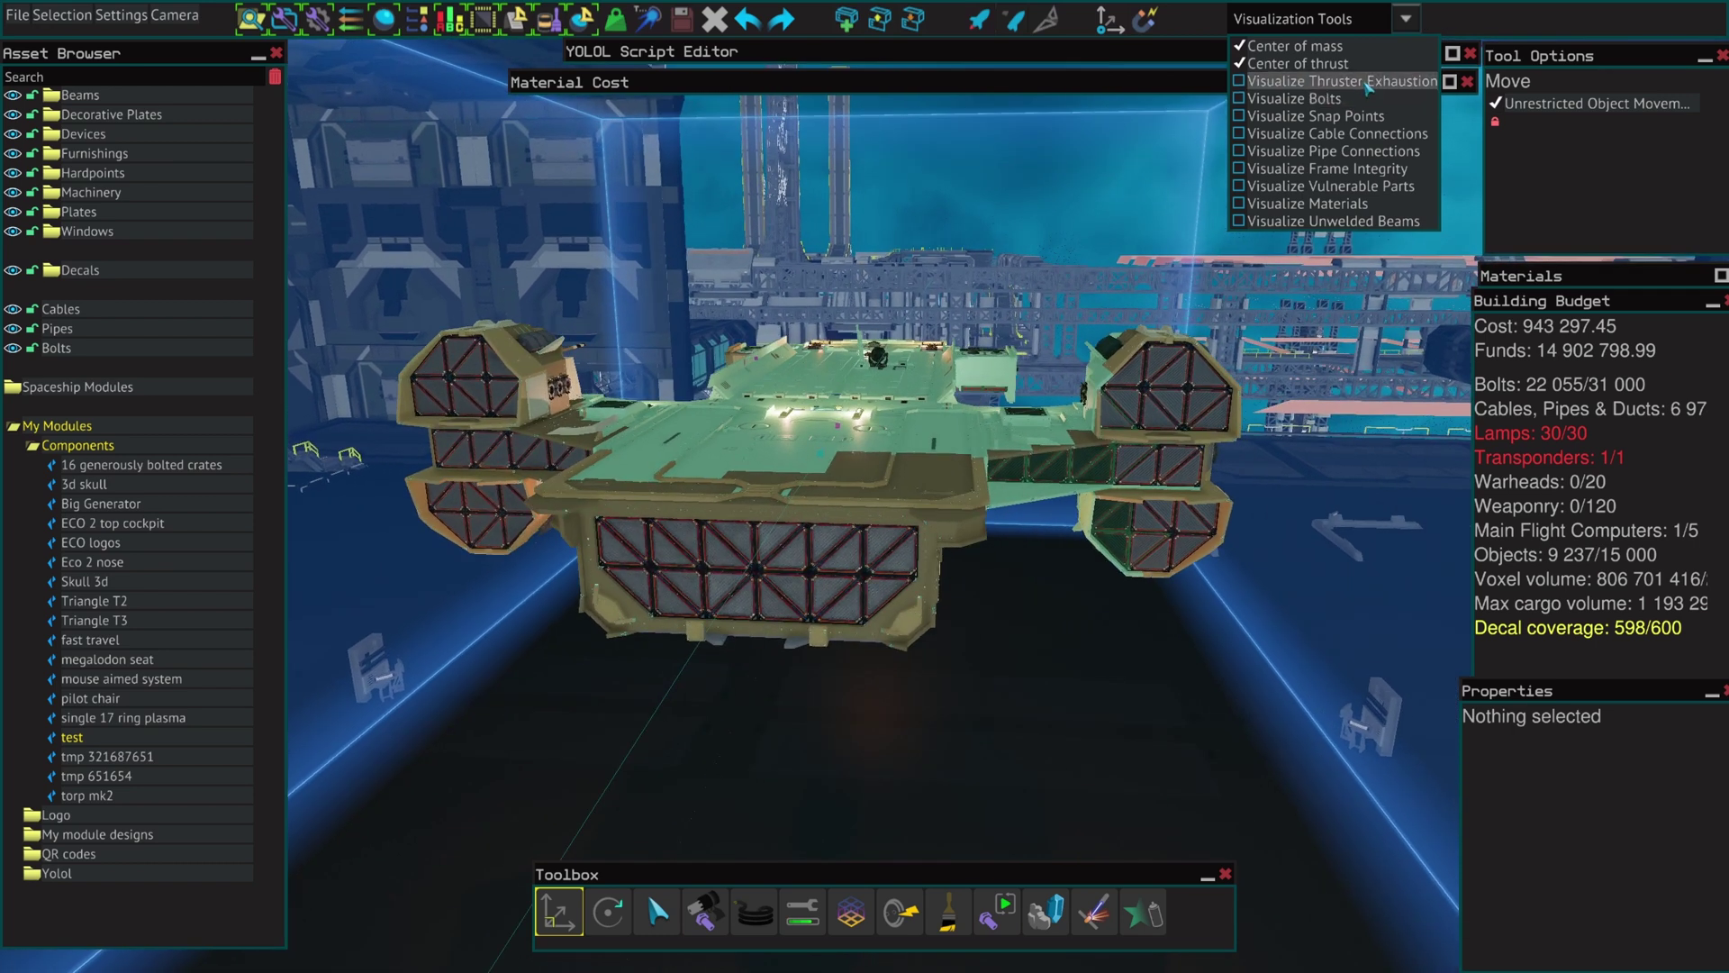
# Select the outer triangle thruster base on the side pod and go through the Rotate and Select tools on it.
pyautogui.press('w')
pyautogui.moveTo(1269, 440); pyautogui.dragTo(1272, 443, button='right')
pyautogui.press('s')
pyautogui.press('w')
pyautogui.press('d')
pyautogui.press('s')
pyautogui.press('d')
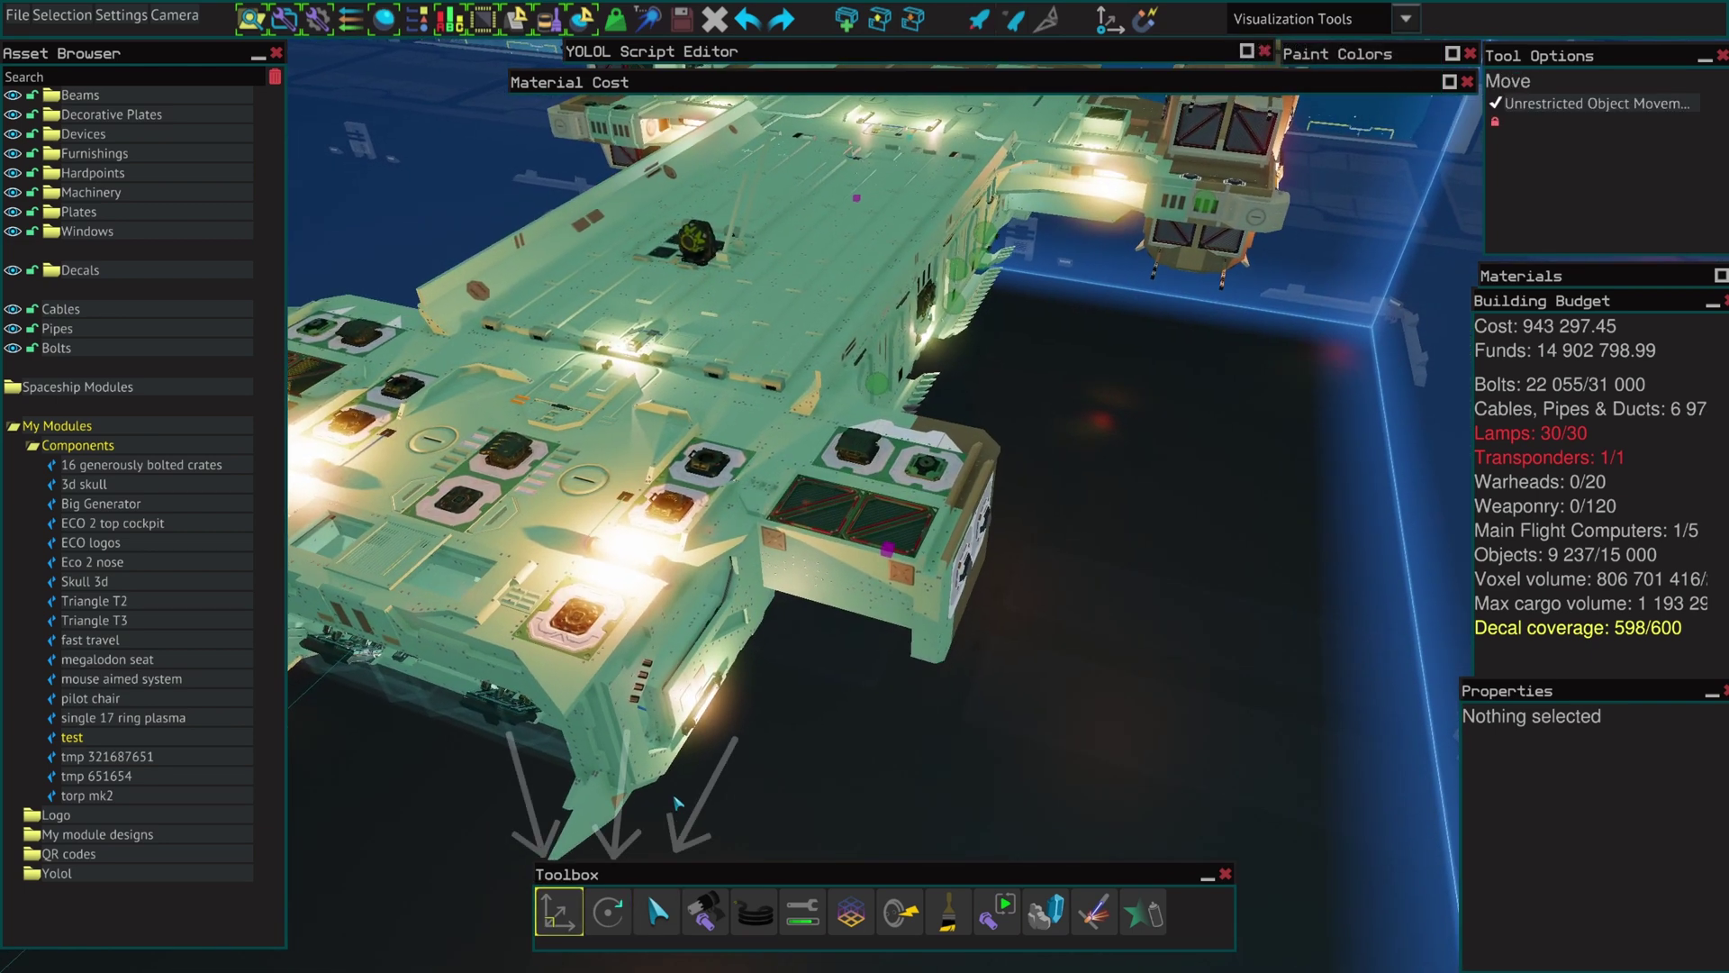
pyautogui.press('w')
pyautogui.moveTo(666, 798); pyautogui.dragTo(692, 926, button='right')
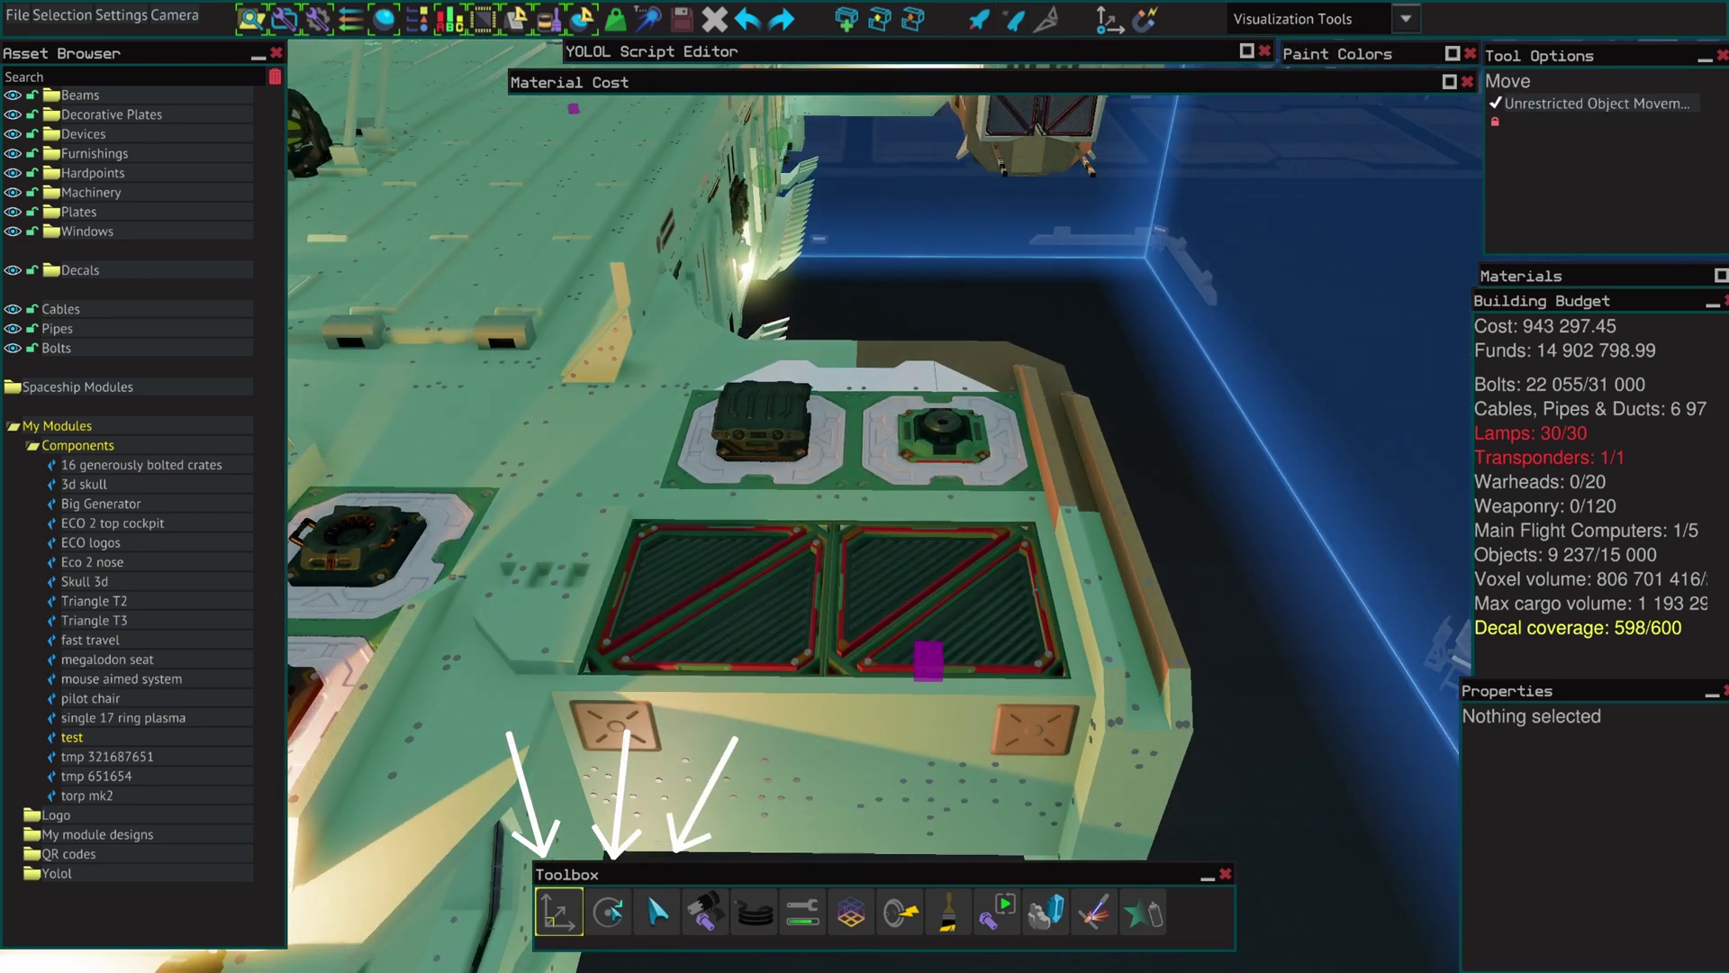
pyautogui.click(1018, 536)
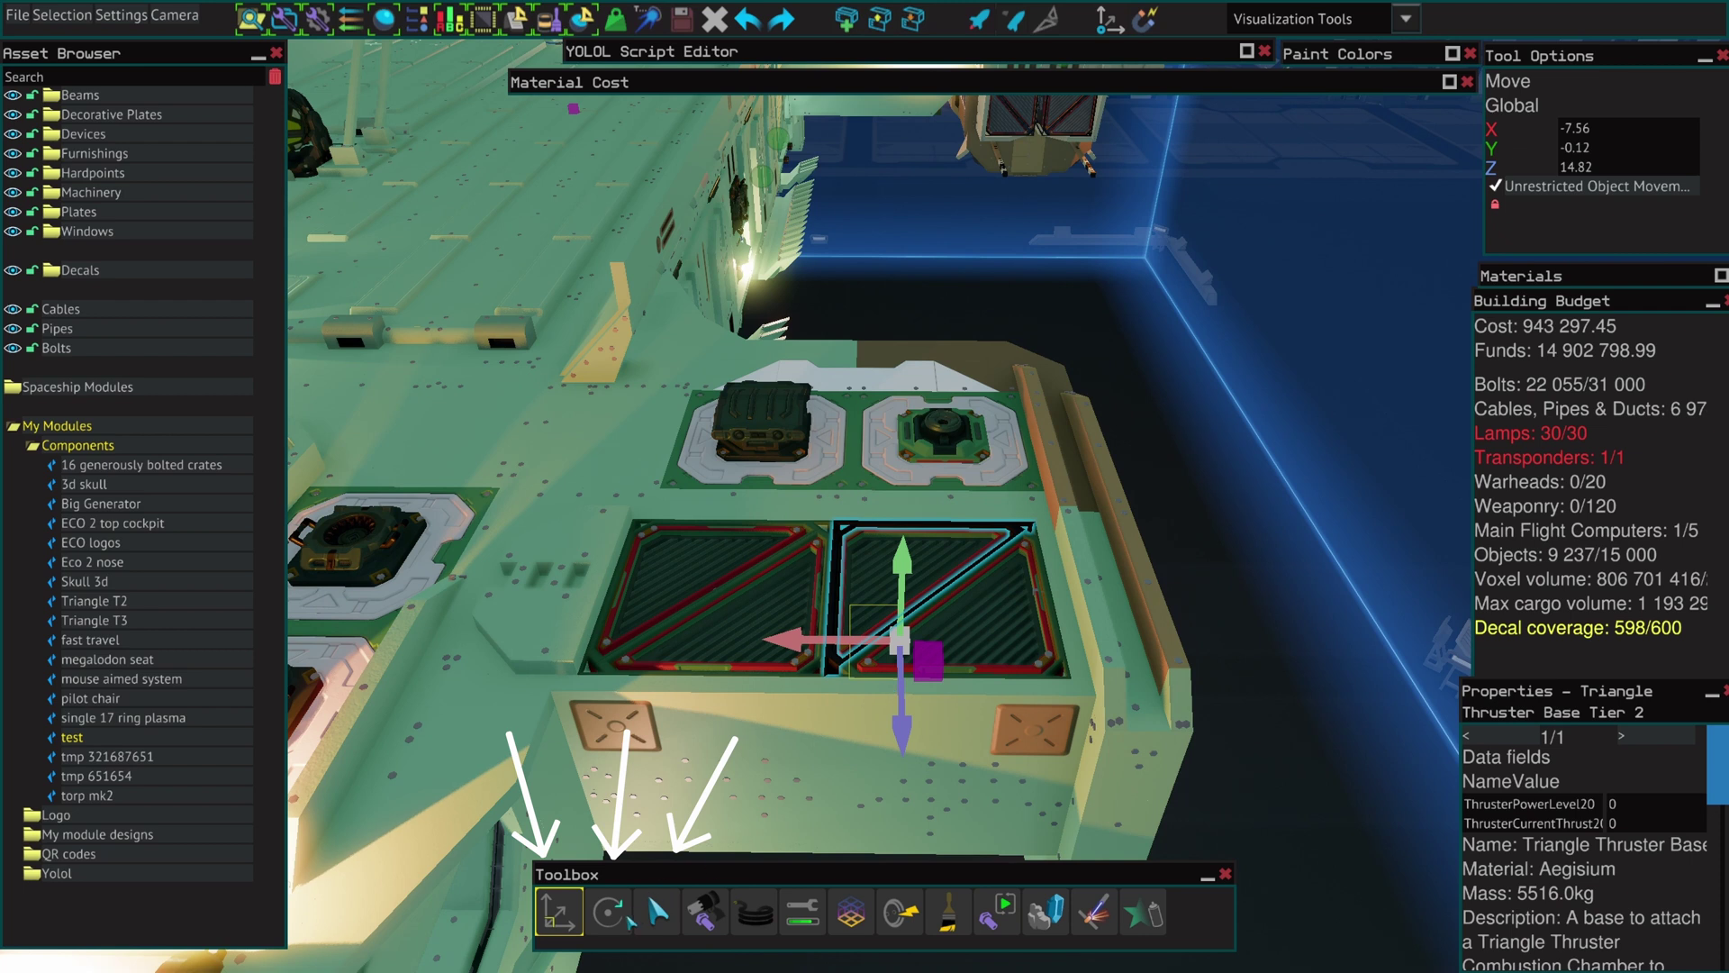
pyautogui.click(626, 917)
pyautogui.click(672, 919)
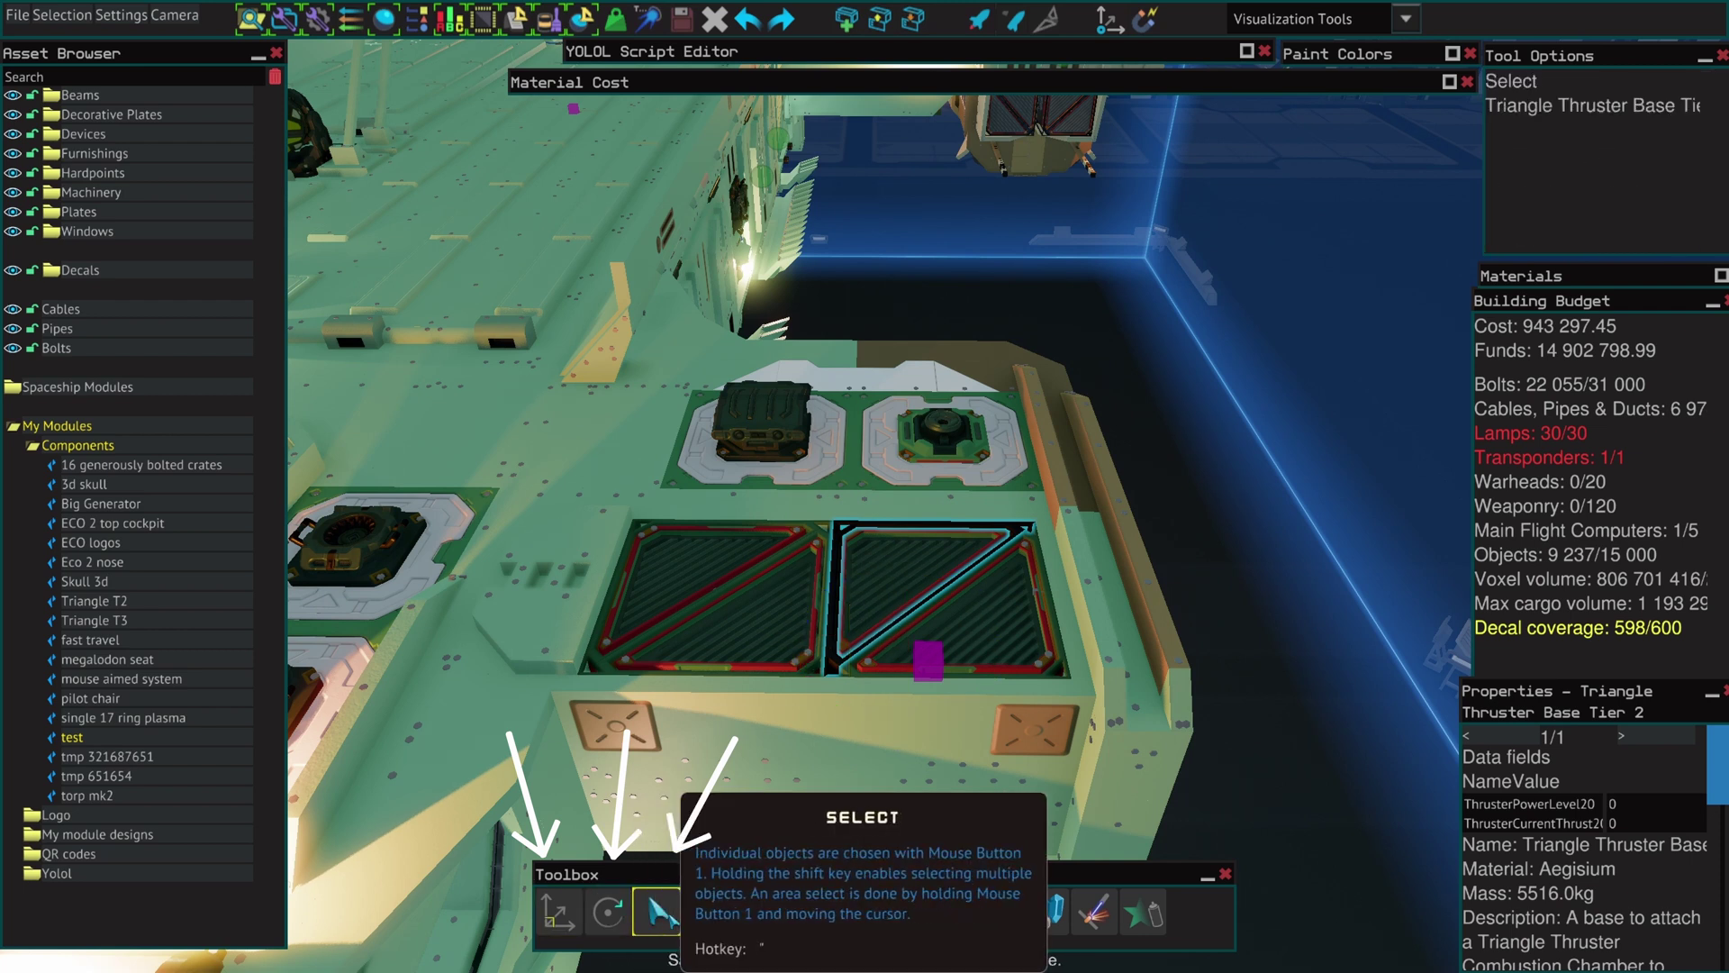
# Clear the selection and select the whole side pod from a top view with the Move tool active.
pyautogui.press('s')
pyautogui.click(989, 756)
pyautogui.moveTo(989, 758); pyautogui.dragTo(684, 801, button='right')
pyautogui.click(574, 899)
pyautogui.press('w')
pyautogui.scroll(-5, 720, 578)
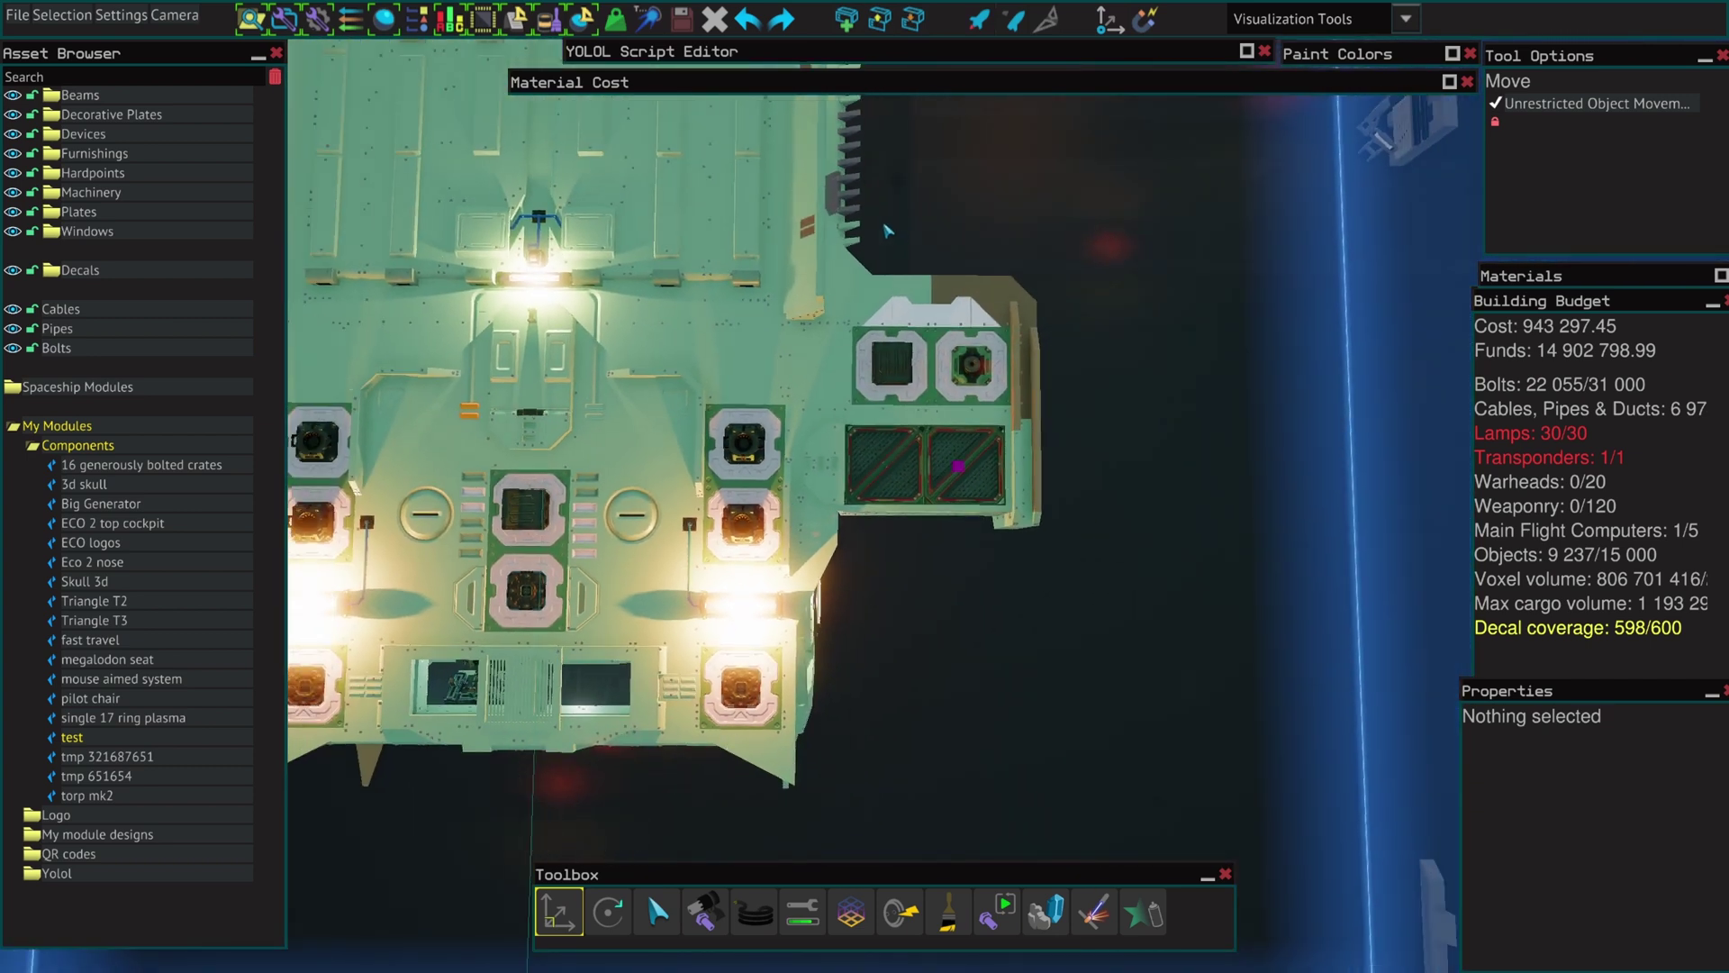
pyautogui.click(954, 351)
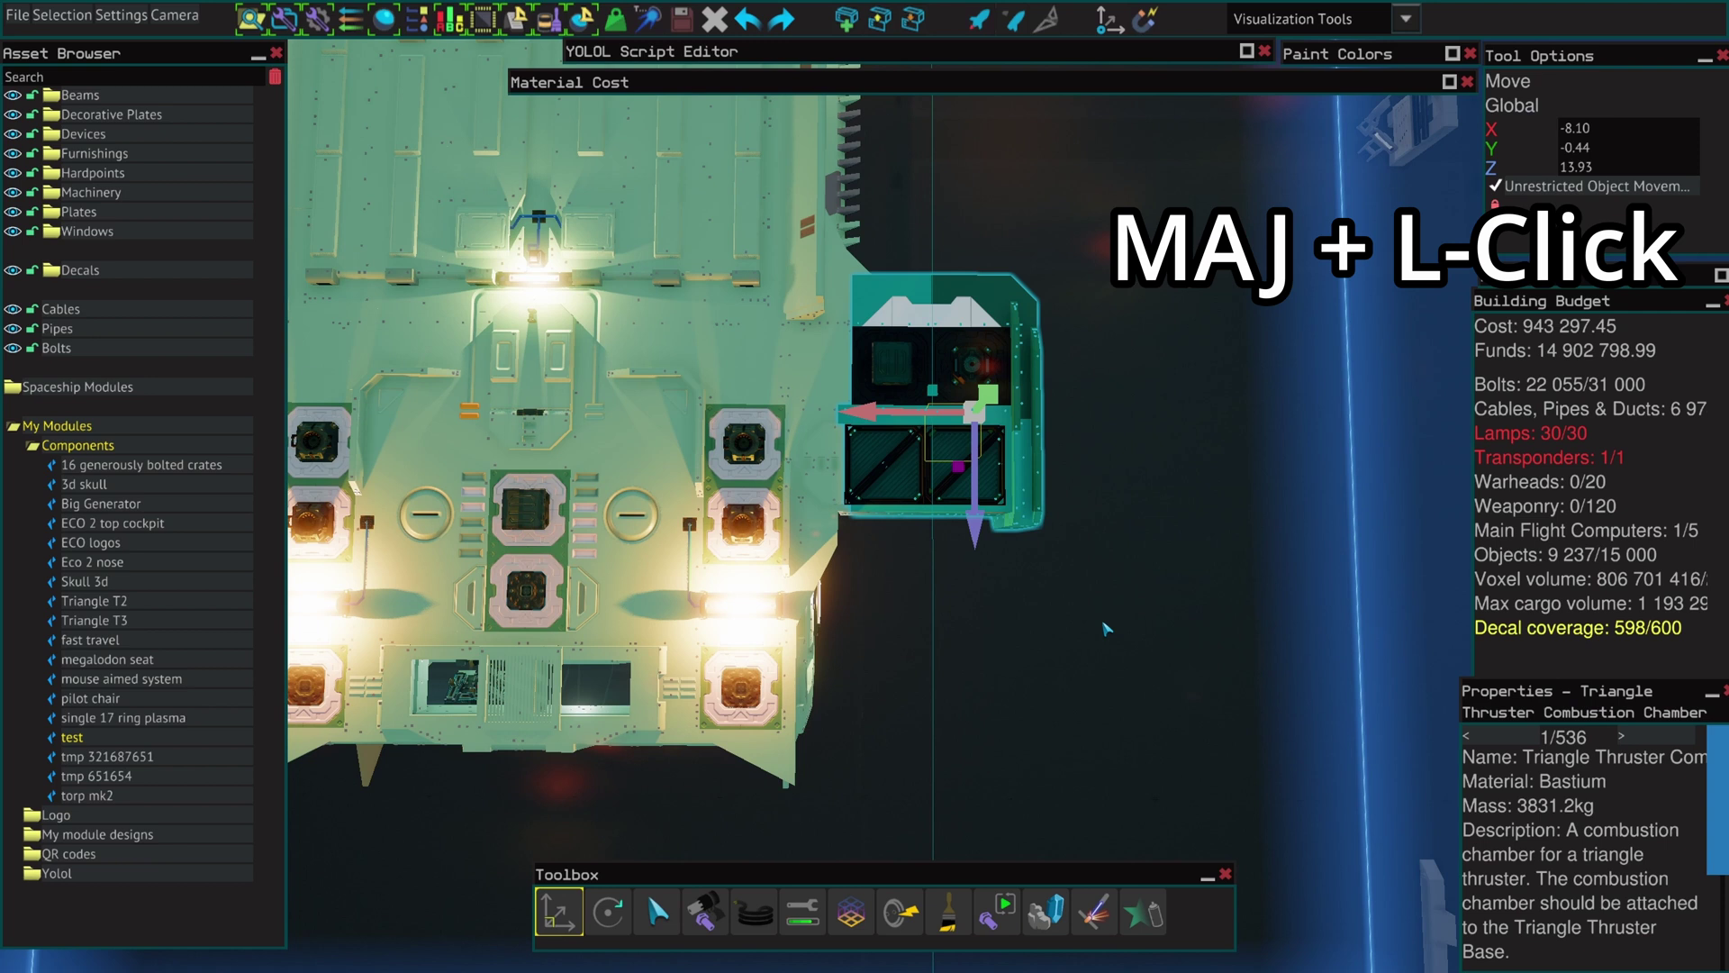
# Place a few bolts by hand on the side pod's plate beside the triangle thrusters with the Bolt tool.
pyautogui.press('w')
pyautogui.press('d')
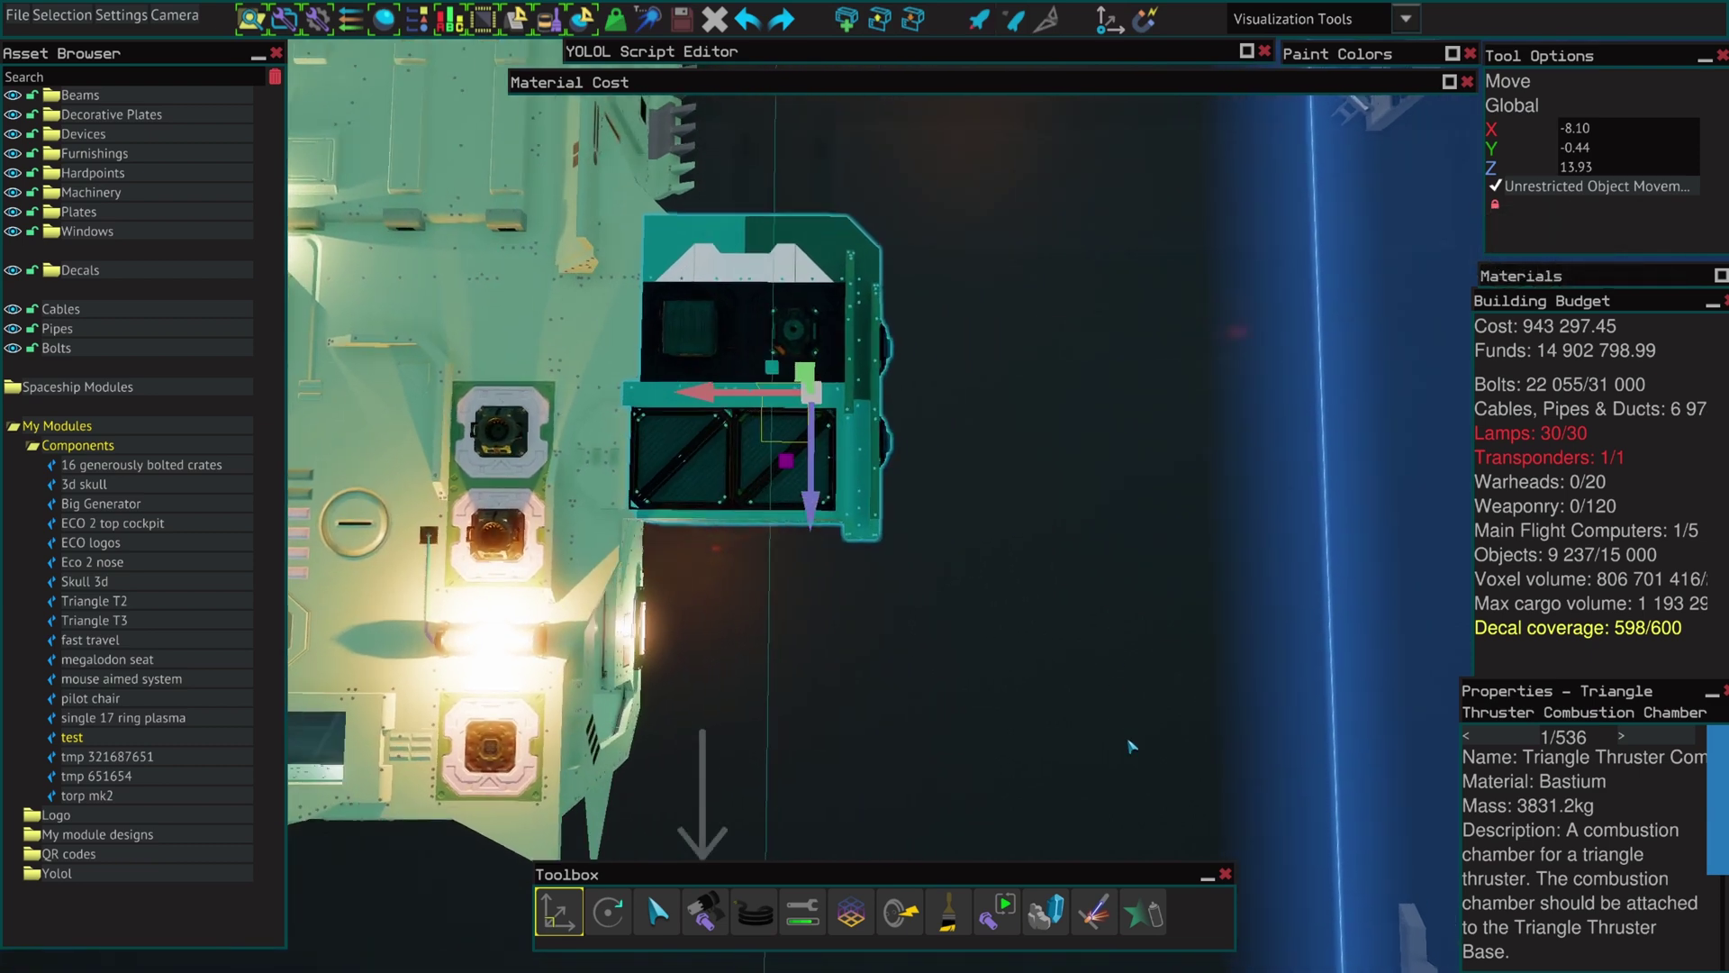
pyautogui.press('w')
pyautogui.press('a')
pyautogui.moveTo(1054, 726); pyautogui.dragTo(1054, 648, button='right')
pyautogui.press('s')
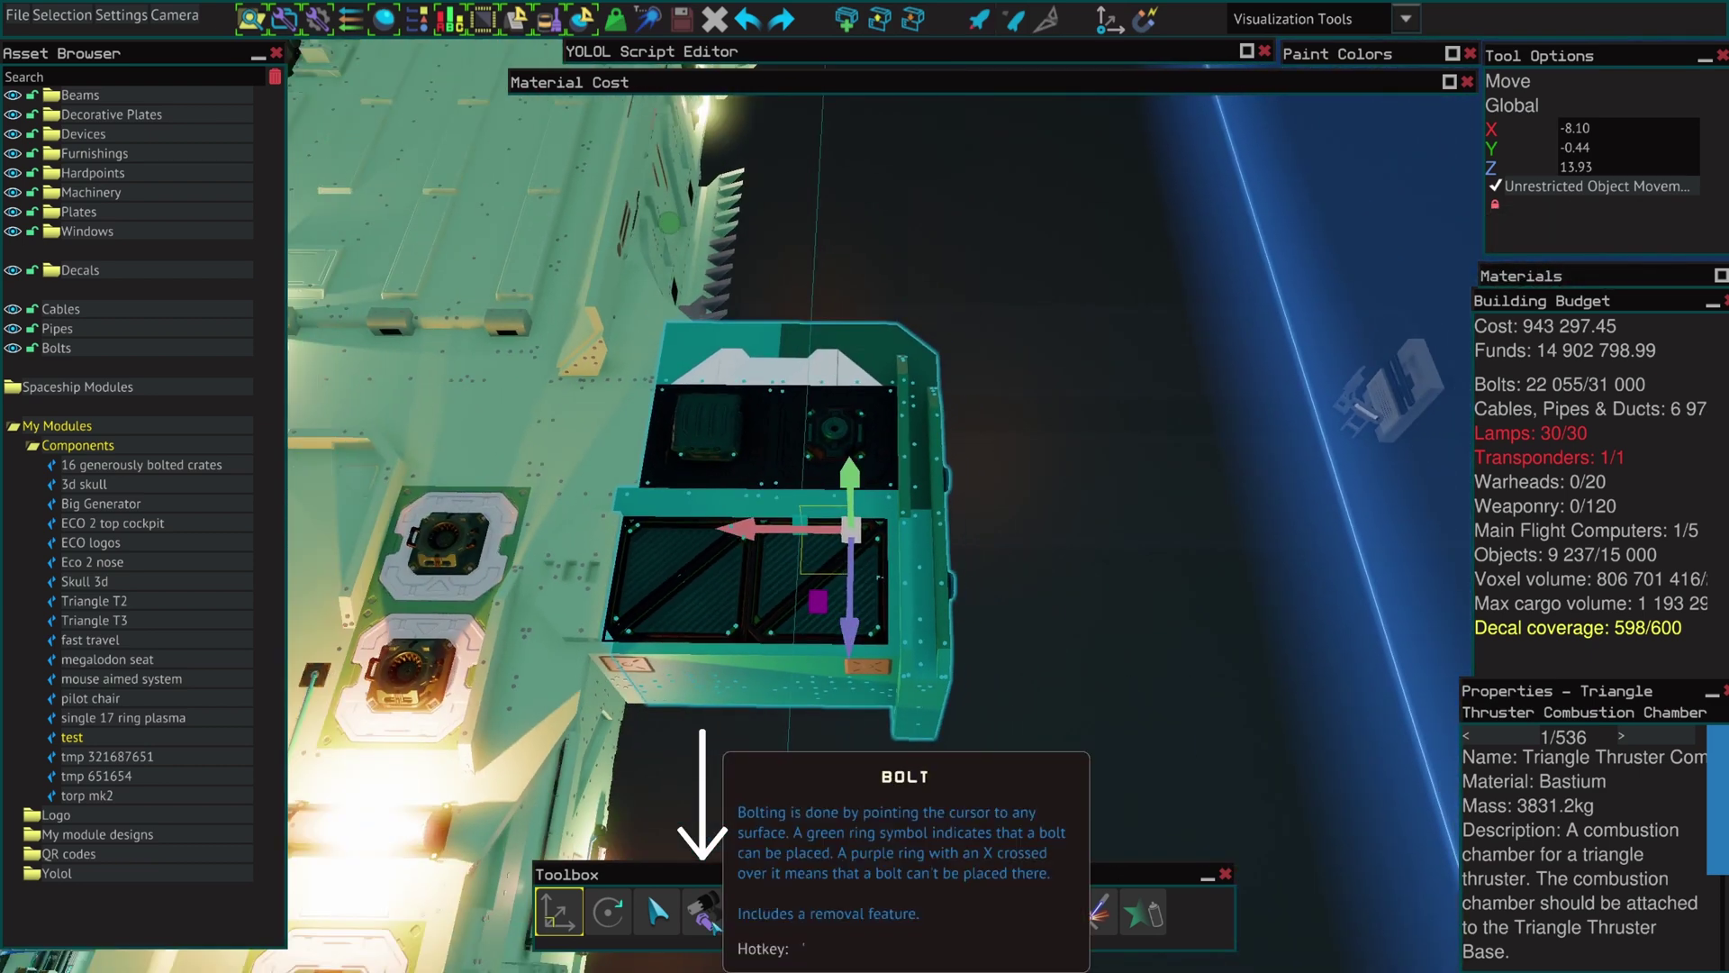
pyautogui.click(704, 913)
pyautogui.scroll(5, 950, 674)
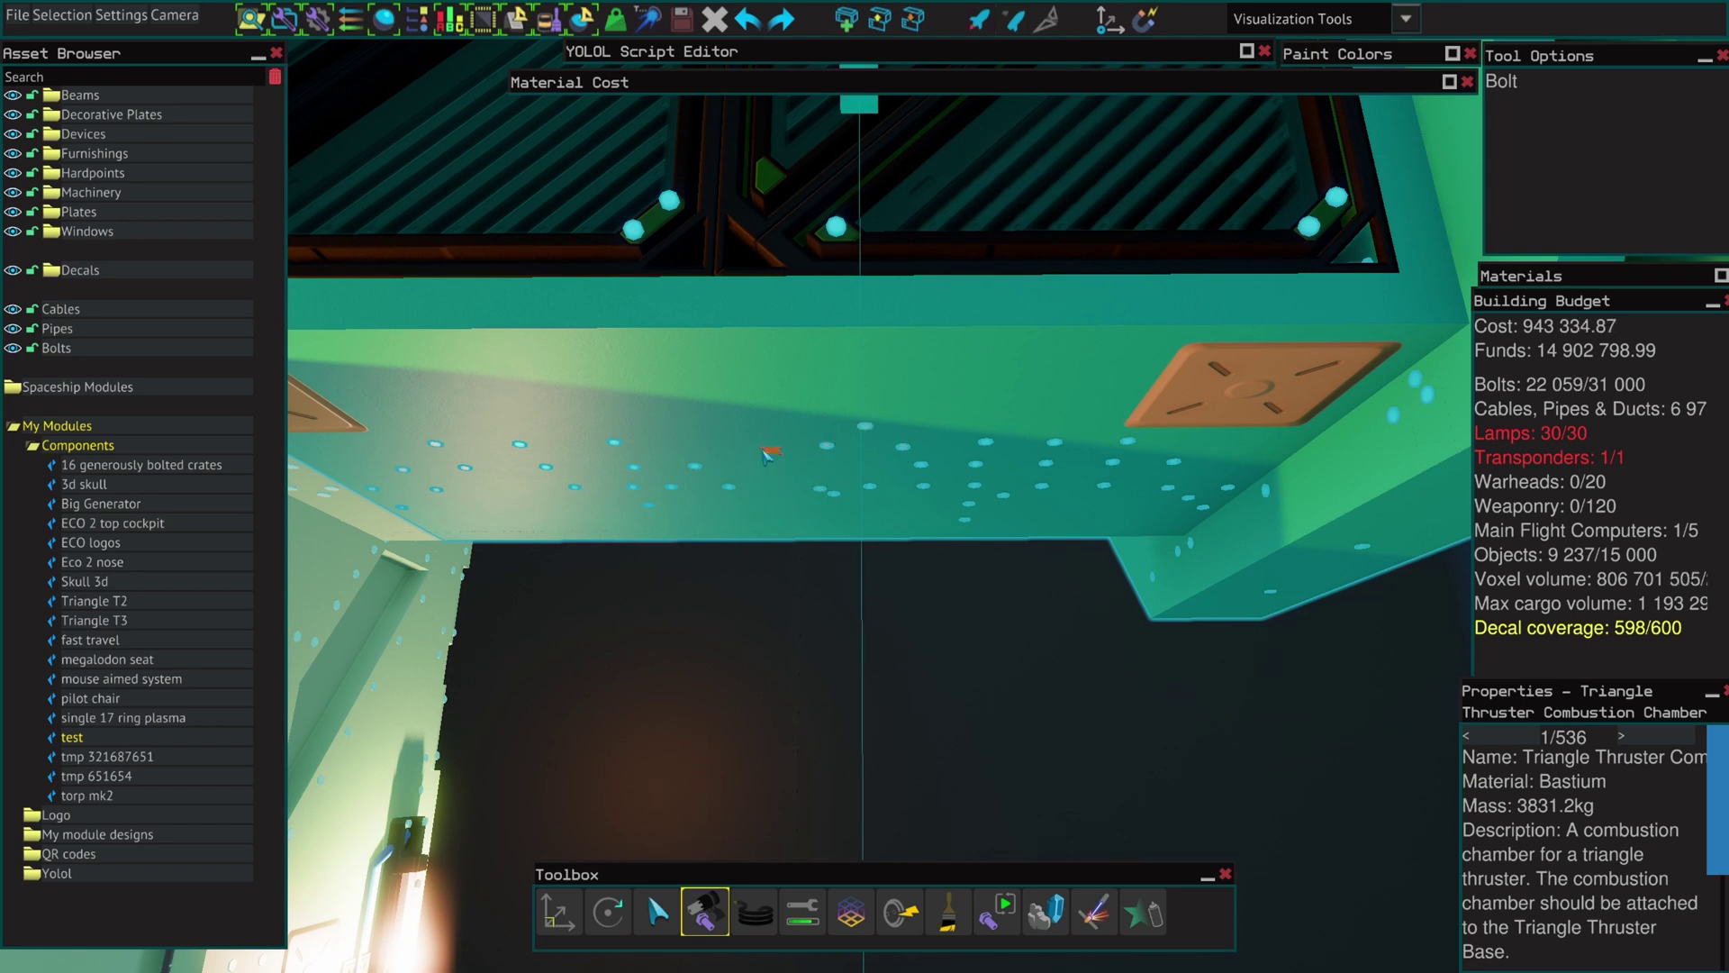
pyautogui.scroll(-5, 825, 714)
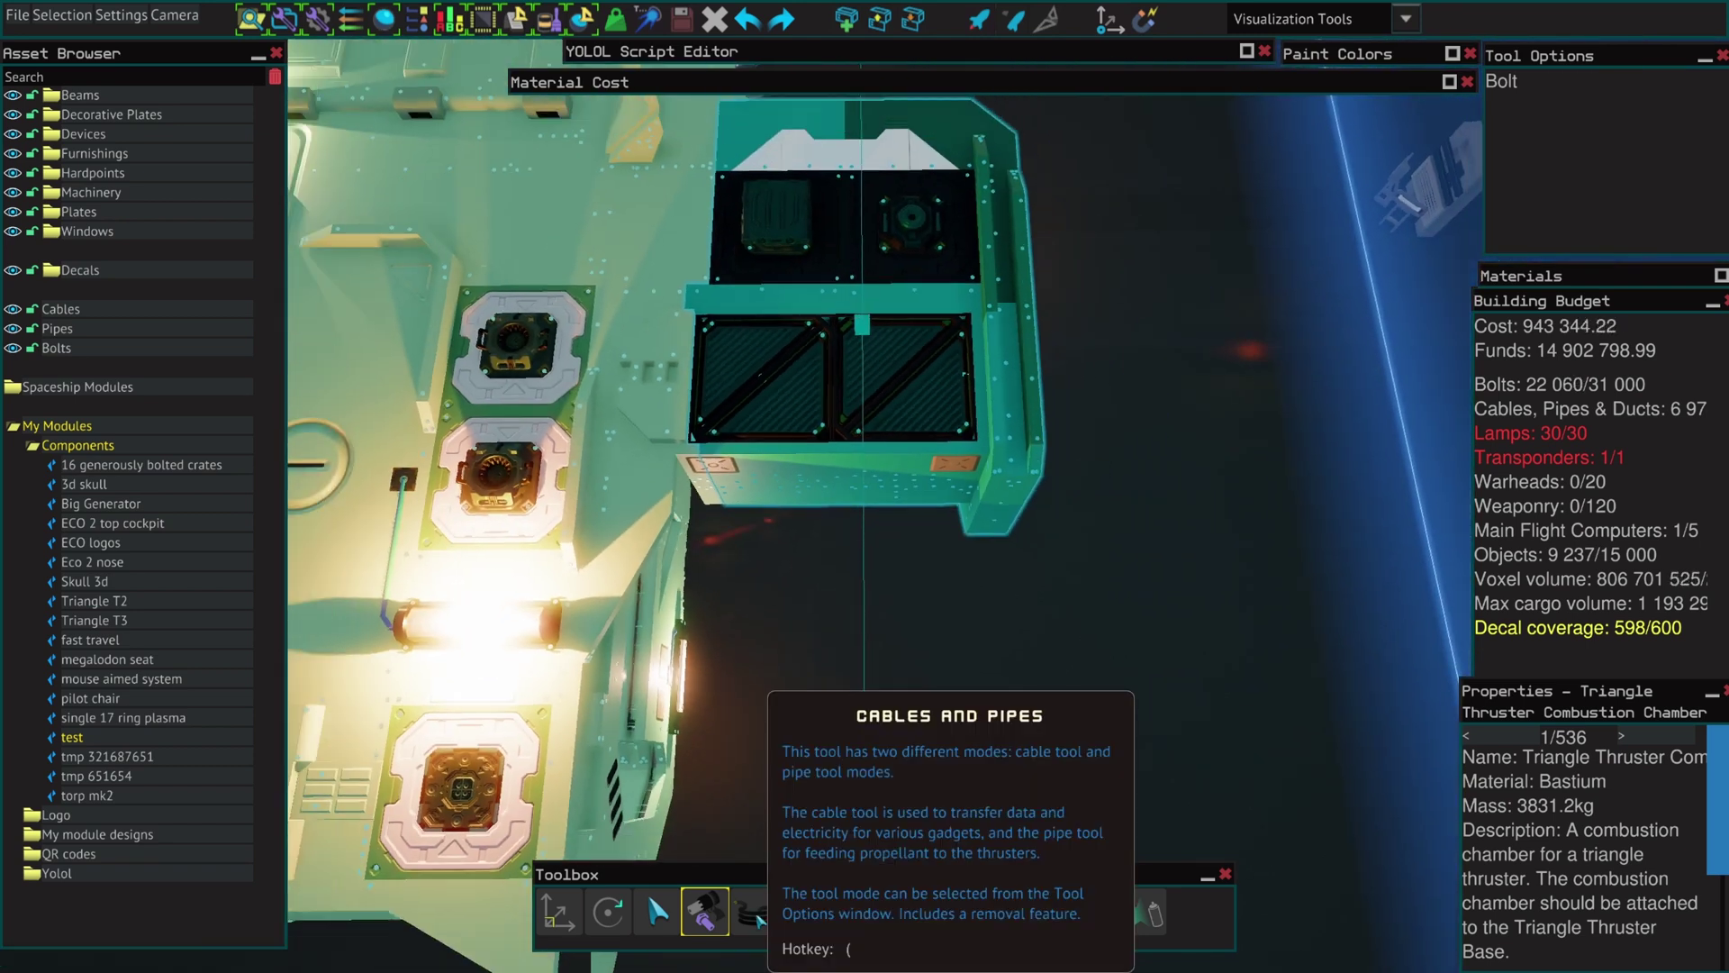
# Run Autobolt on the selected side pod with Add bolts and Apply to selection enabled.
pyautogui.scroll(2, 923, 811)
pyautogui.click(1007, 920)
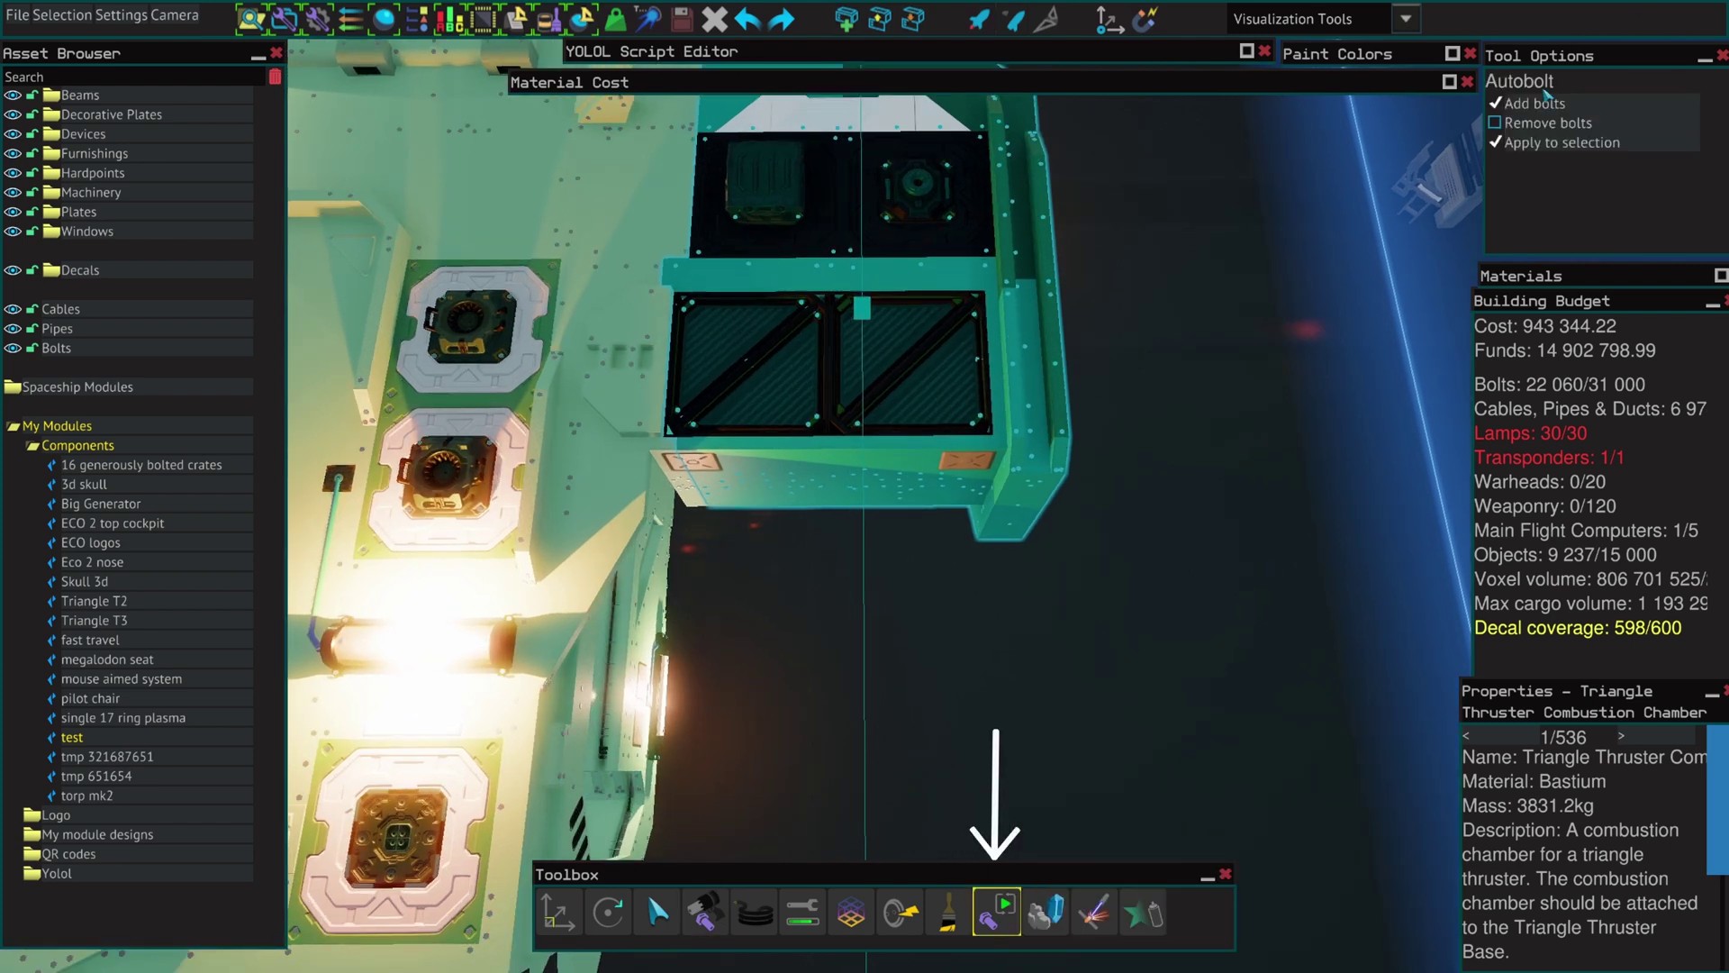
pyautogui.scroll(-2, 1242, 404)
pyautogui.scroll(2, 1237, 400)
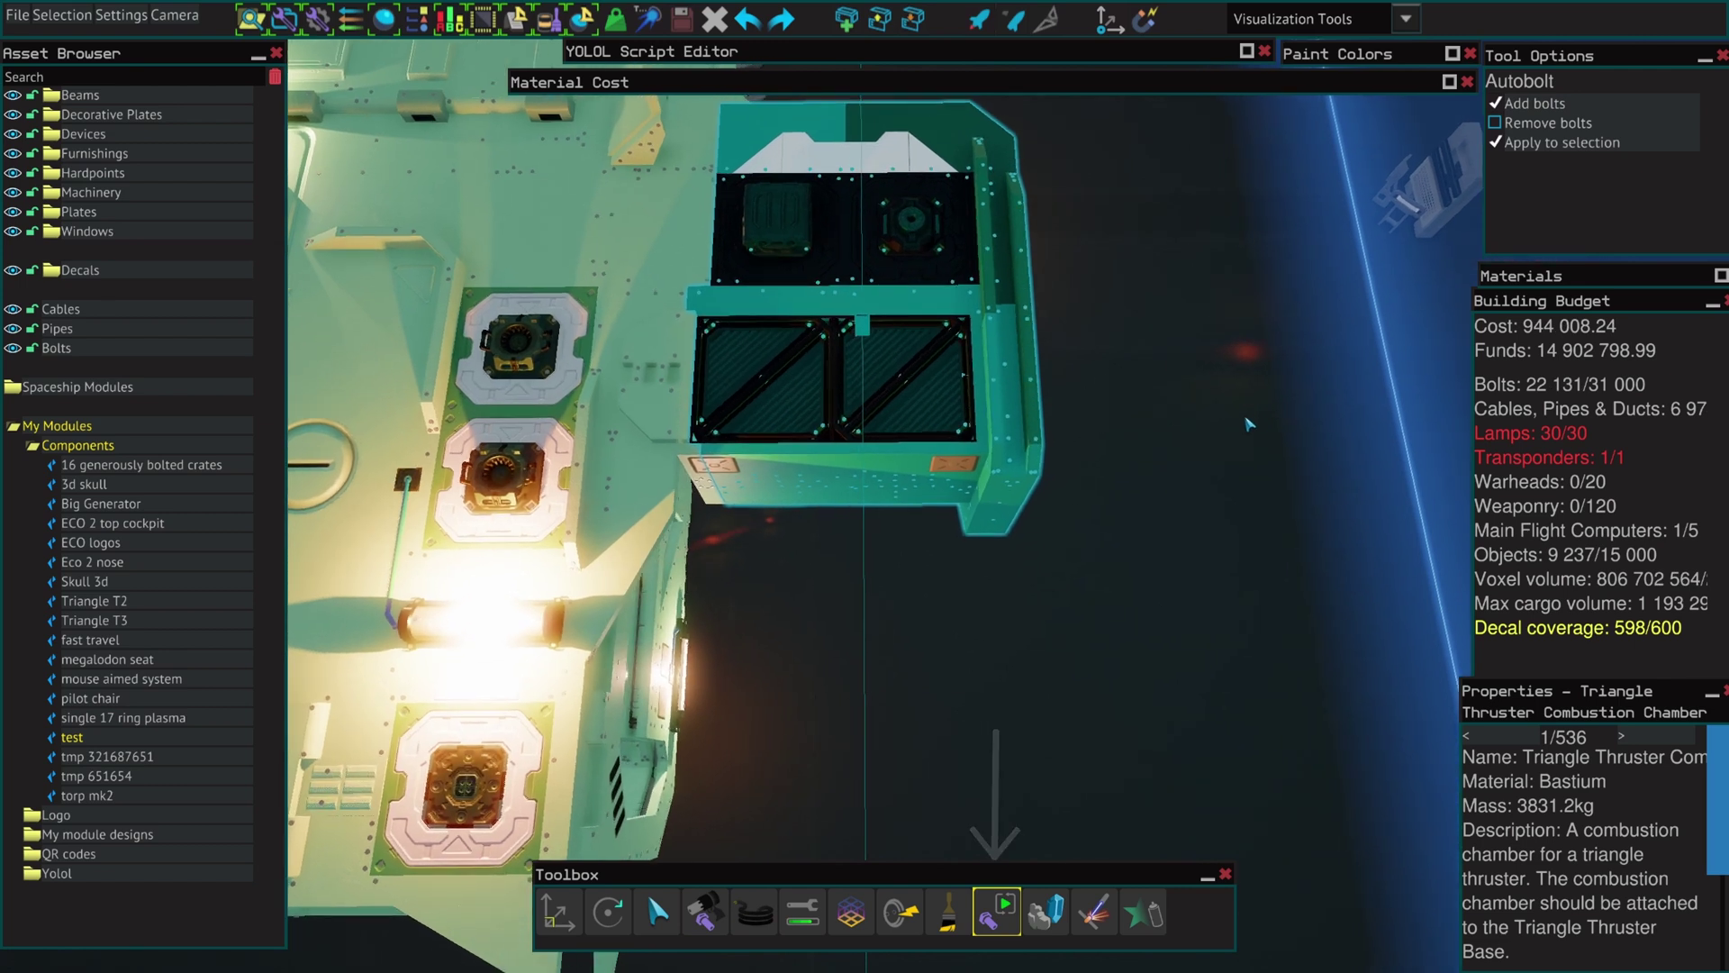
# Switch to the Move tool and clear the selection of the side pod.
pyautogui.press('1')
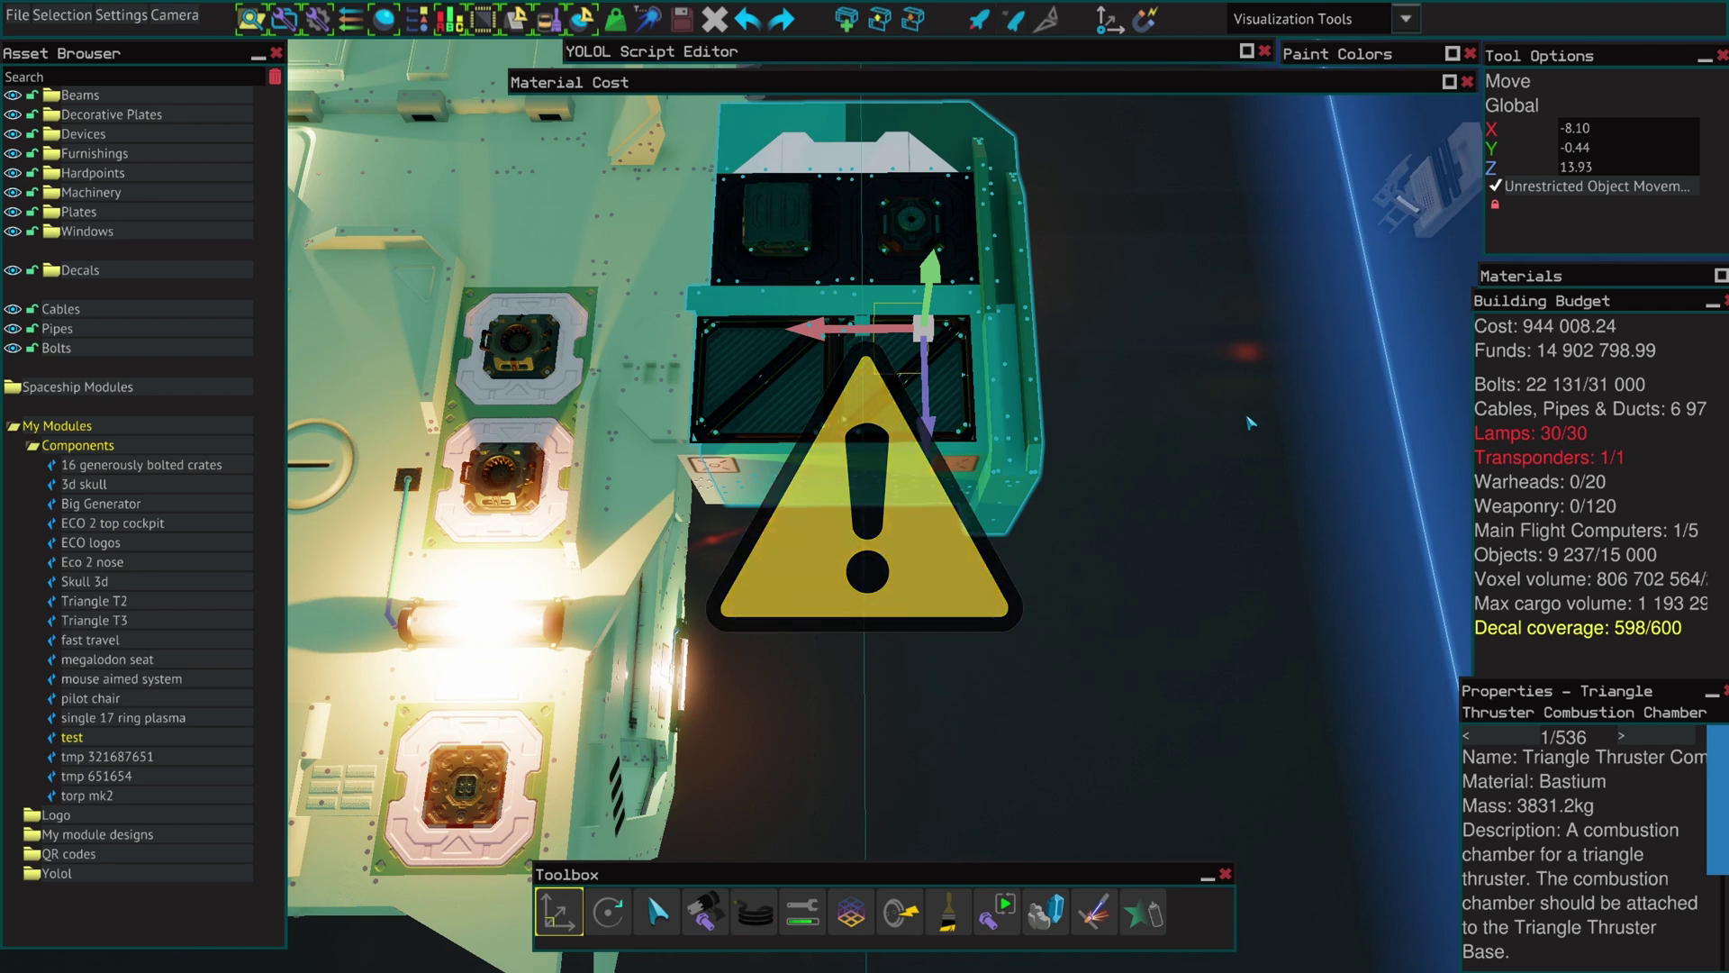
pyautogui.click(1237, 417)
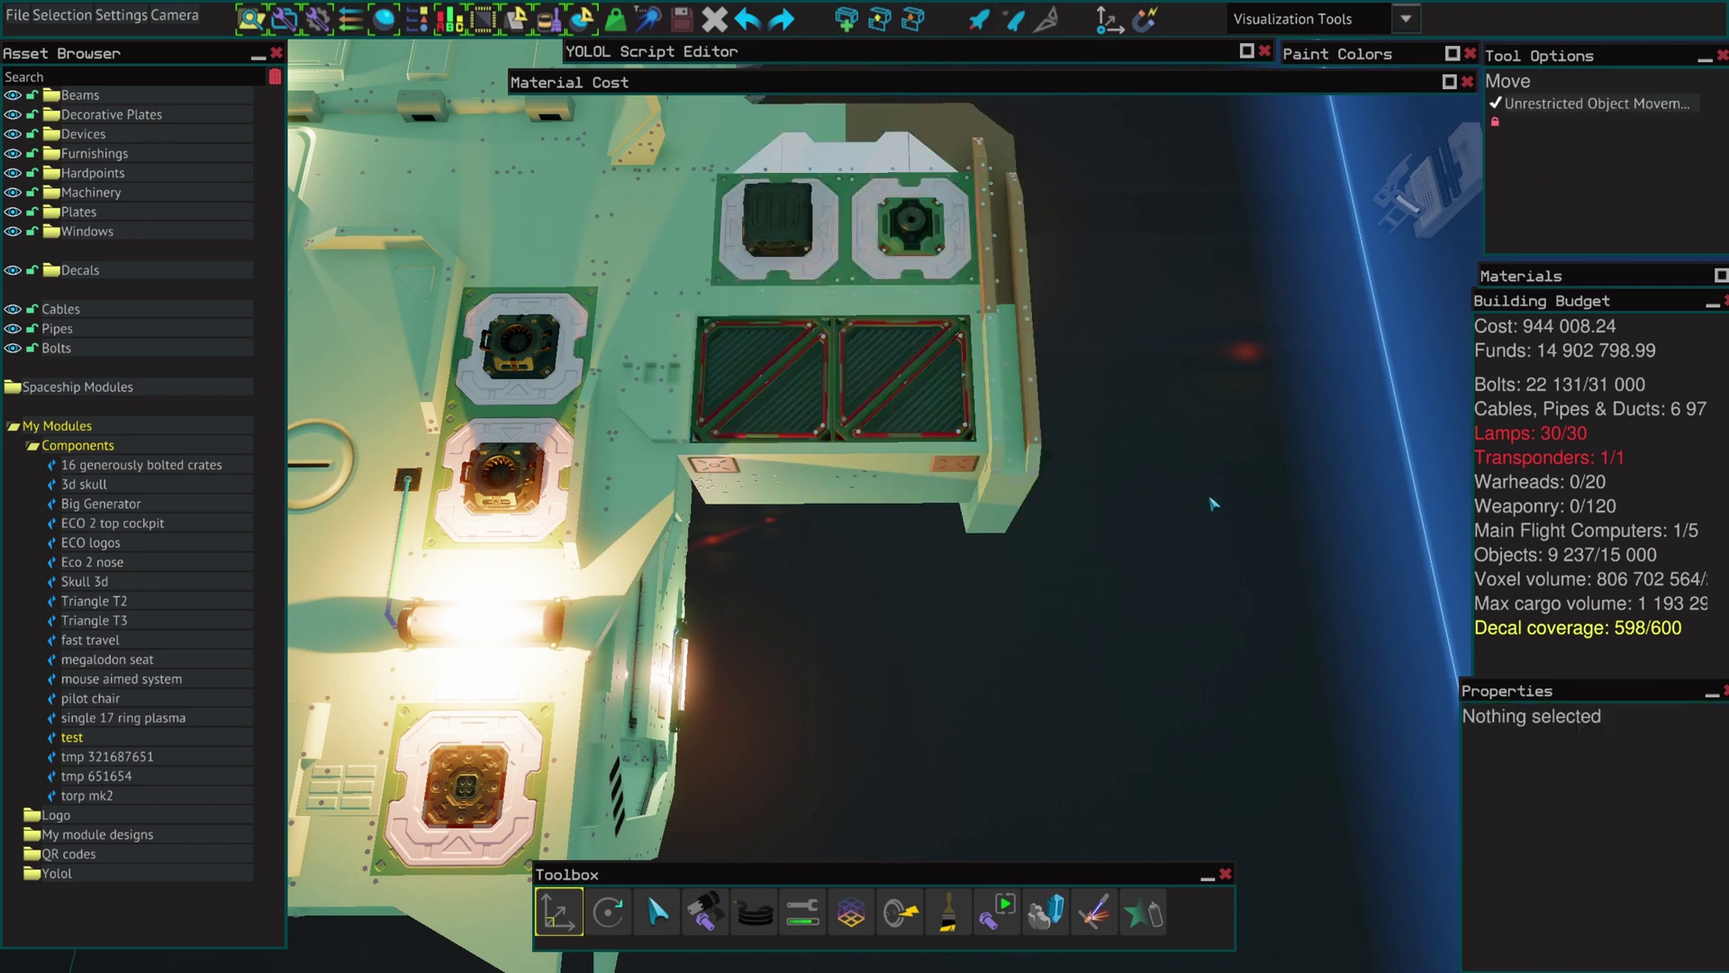
pyautogui.scroll(3, 1212, 501)
pyautogui.moveTo(1213, 502); pyautogui.dragTo(1243, 721, button='right')
pyautogui.scroll(-2, 1321, 781)
pyautogui.scroll(-5, 1243, 721)
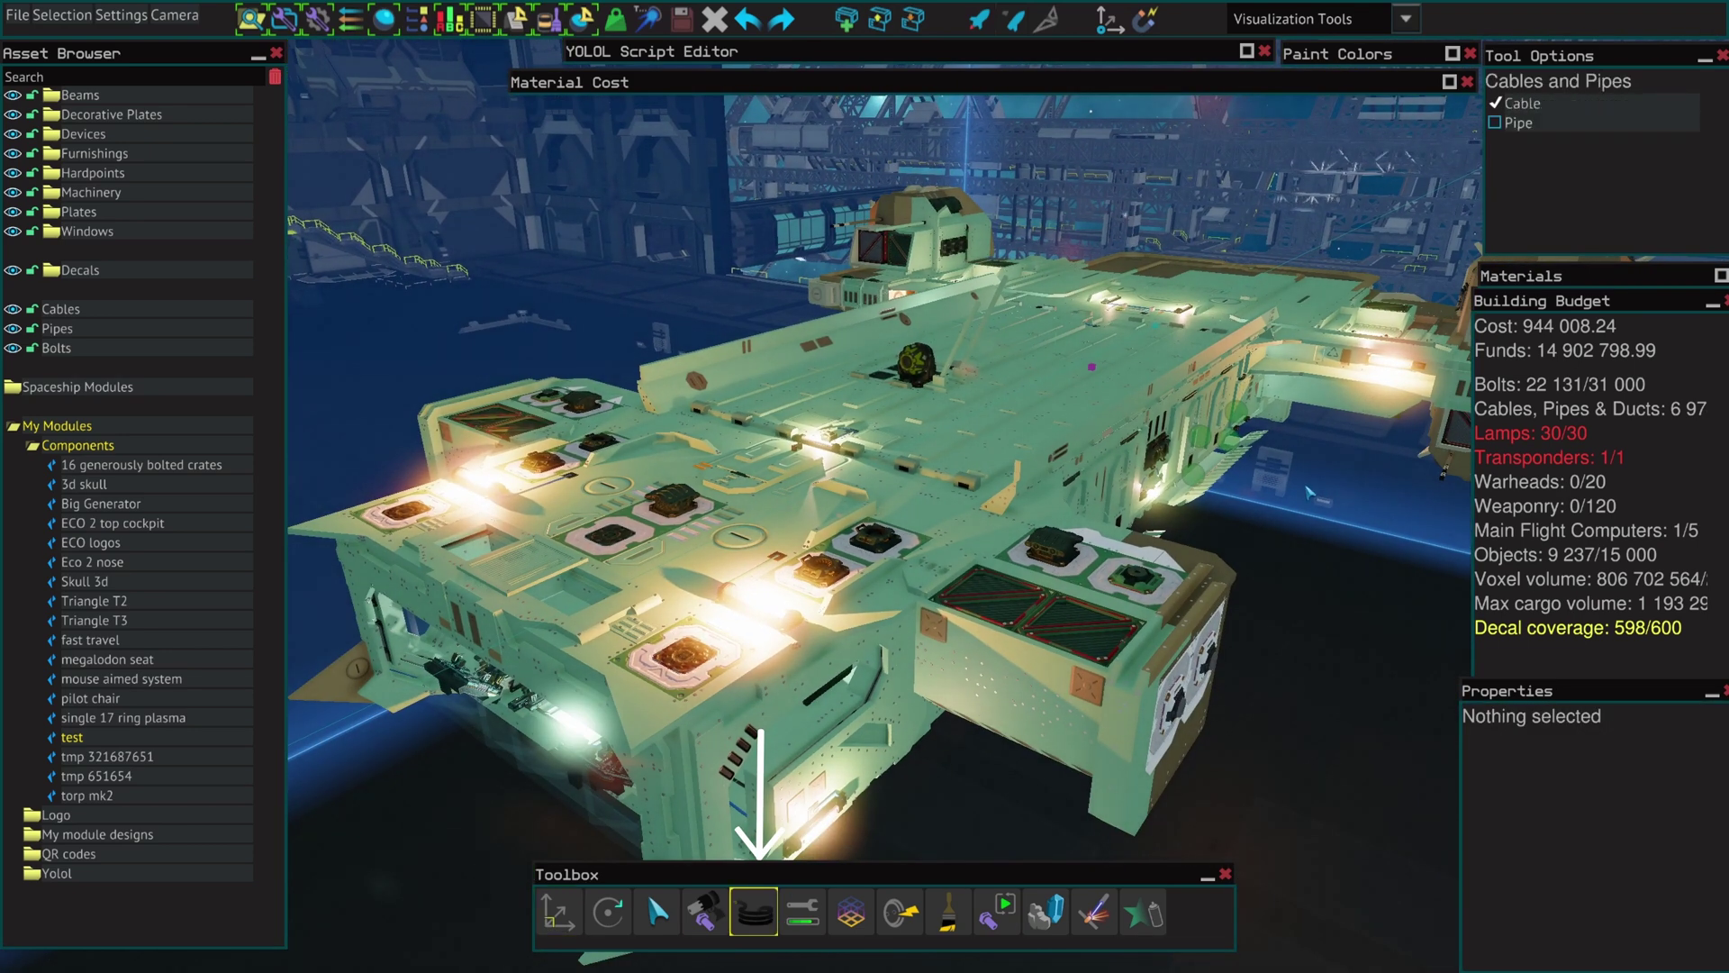
# Draw several cable segments across the ship's deck plates with the Cable option of the Cables and Pipes tool.
pyautogui.scroll(10, 776, 407)
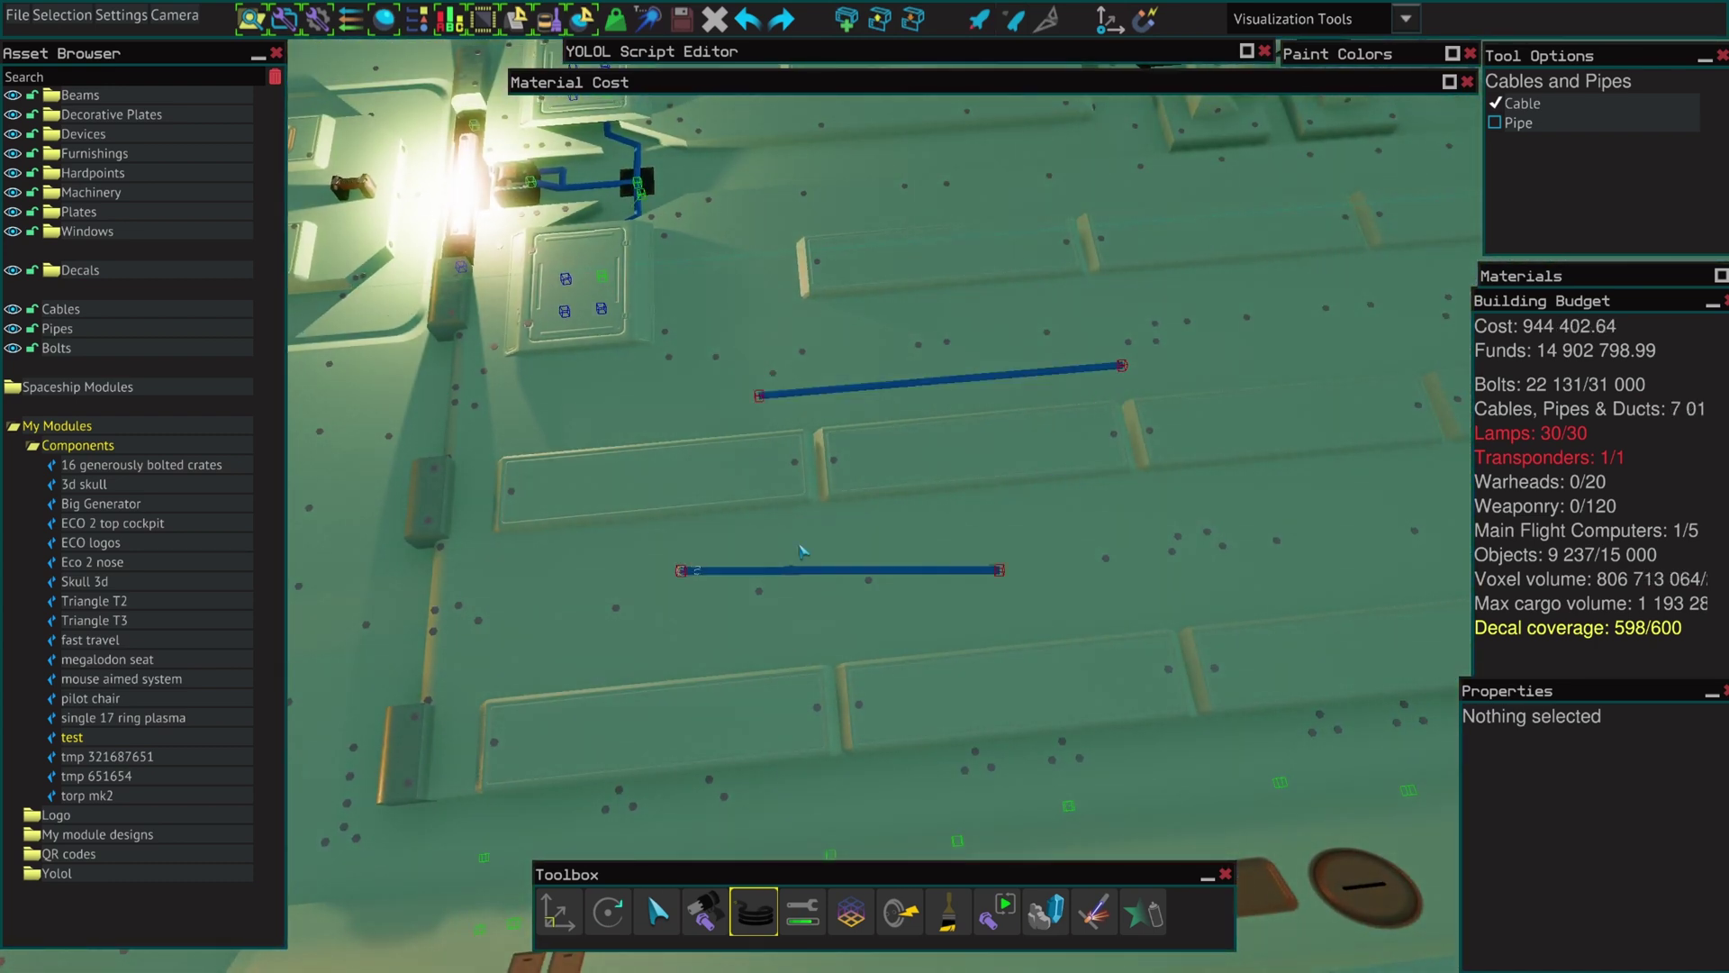
pyautogui.click(1017, 486)
pyautogui.press('d')
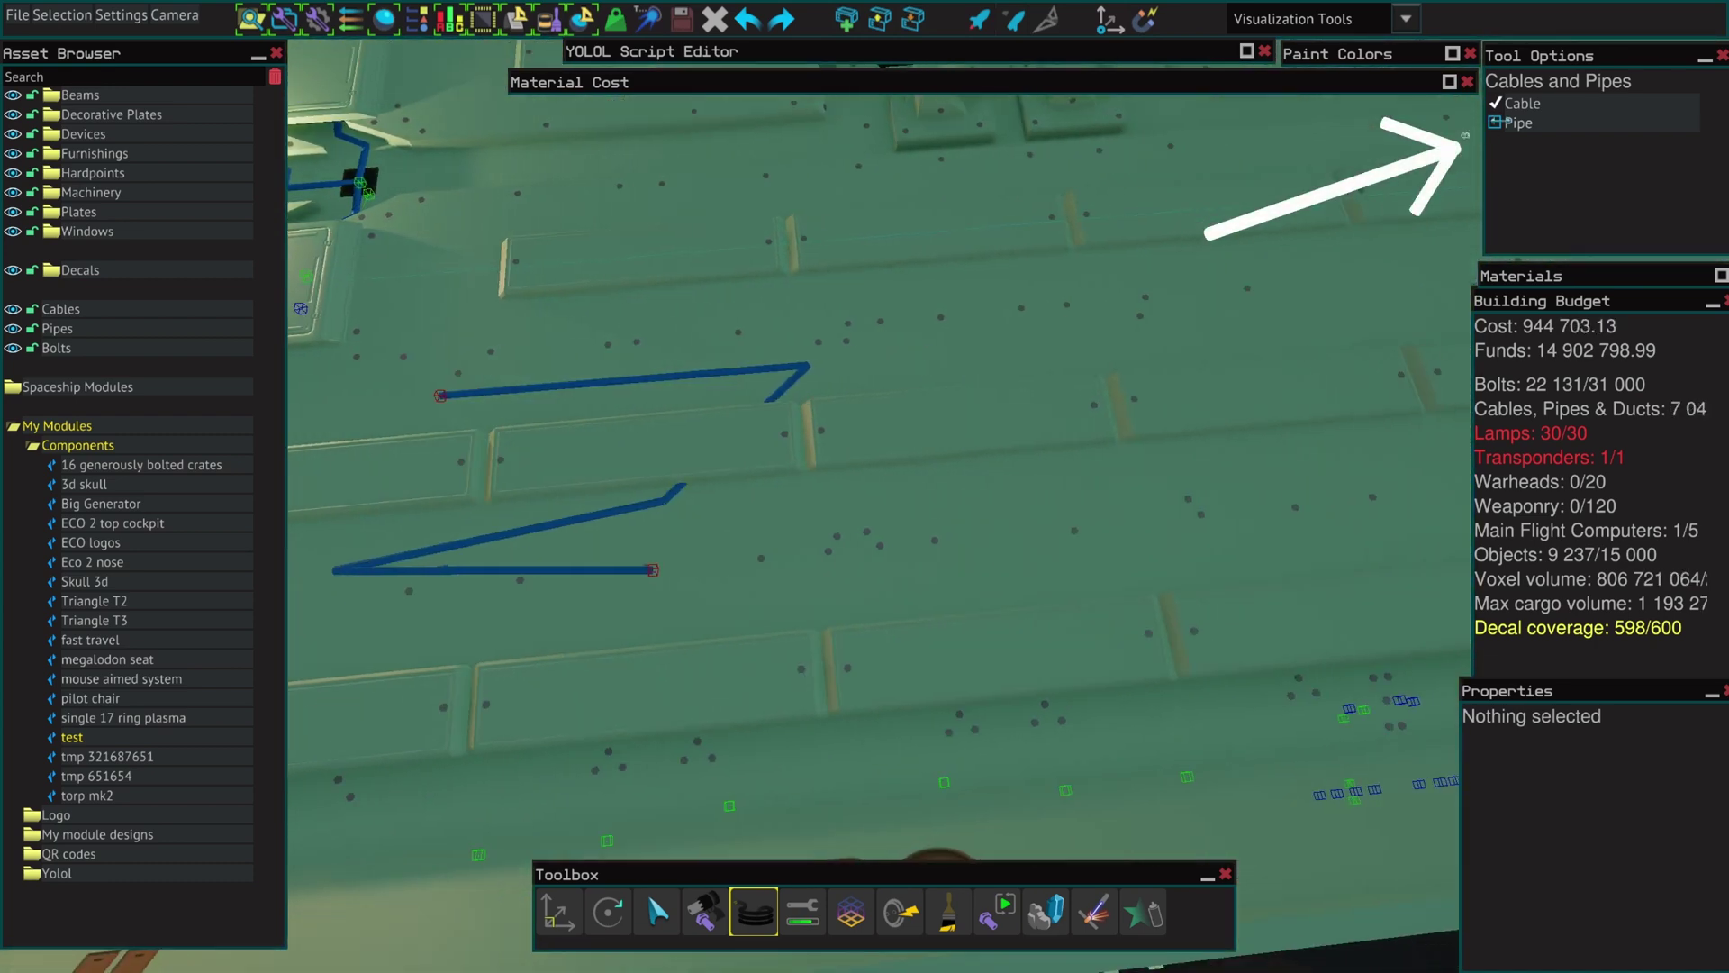
# Switch the Cables and Pipes tool to Pipe and draw several pipe segments beside the cables on the deck.
pyautogui.click(1519, 123)
pyautogui.press('a')
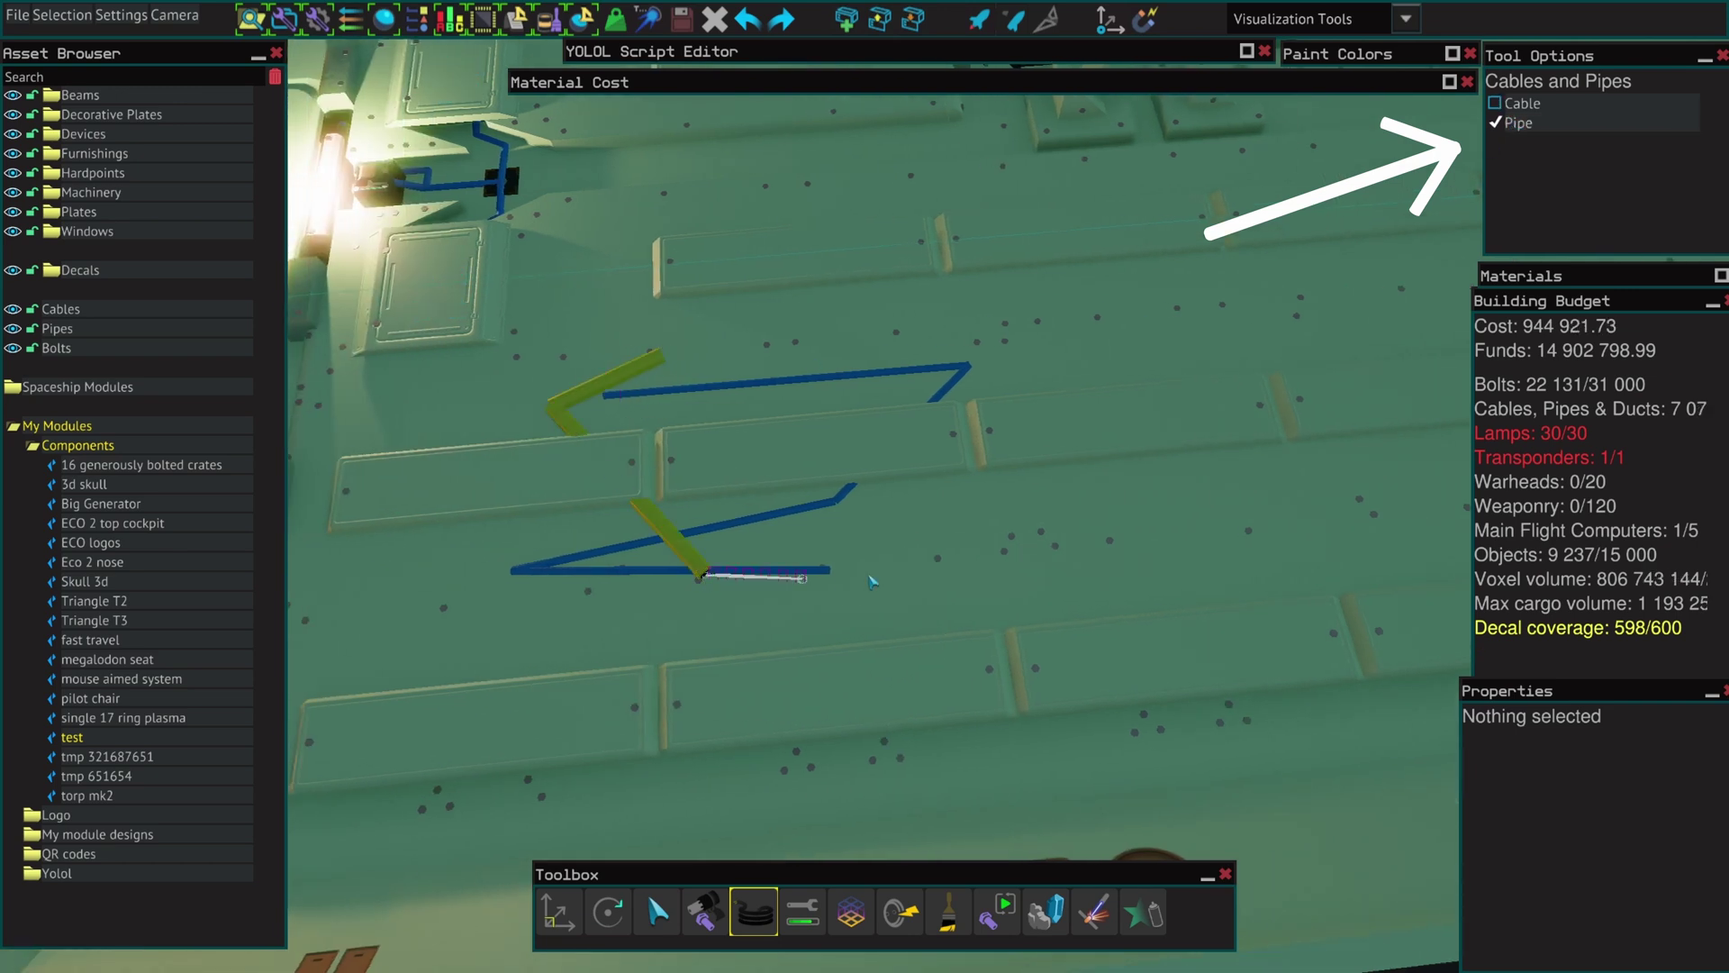
pyautogui.click(1064, 352)
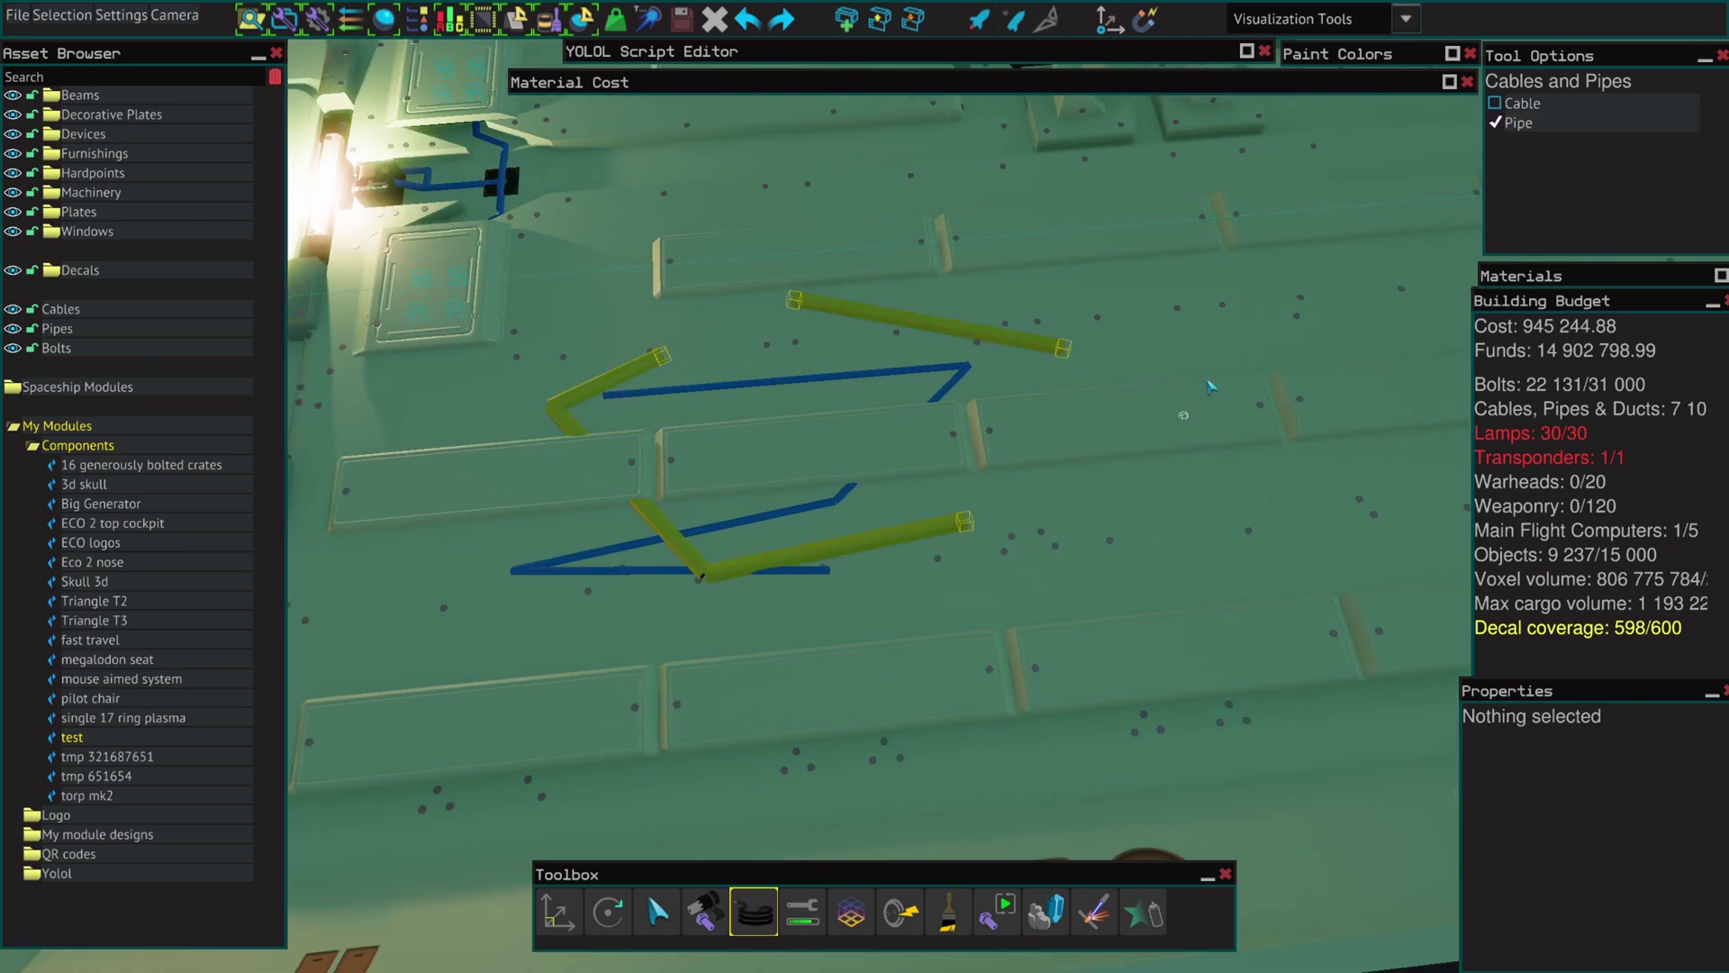
pyautogui.press('Escape')
pyautogui.press('s')
pyautogui.press('a')
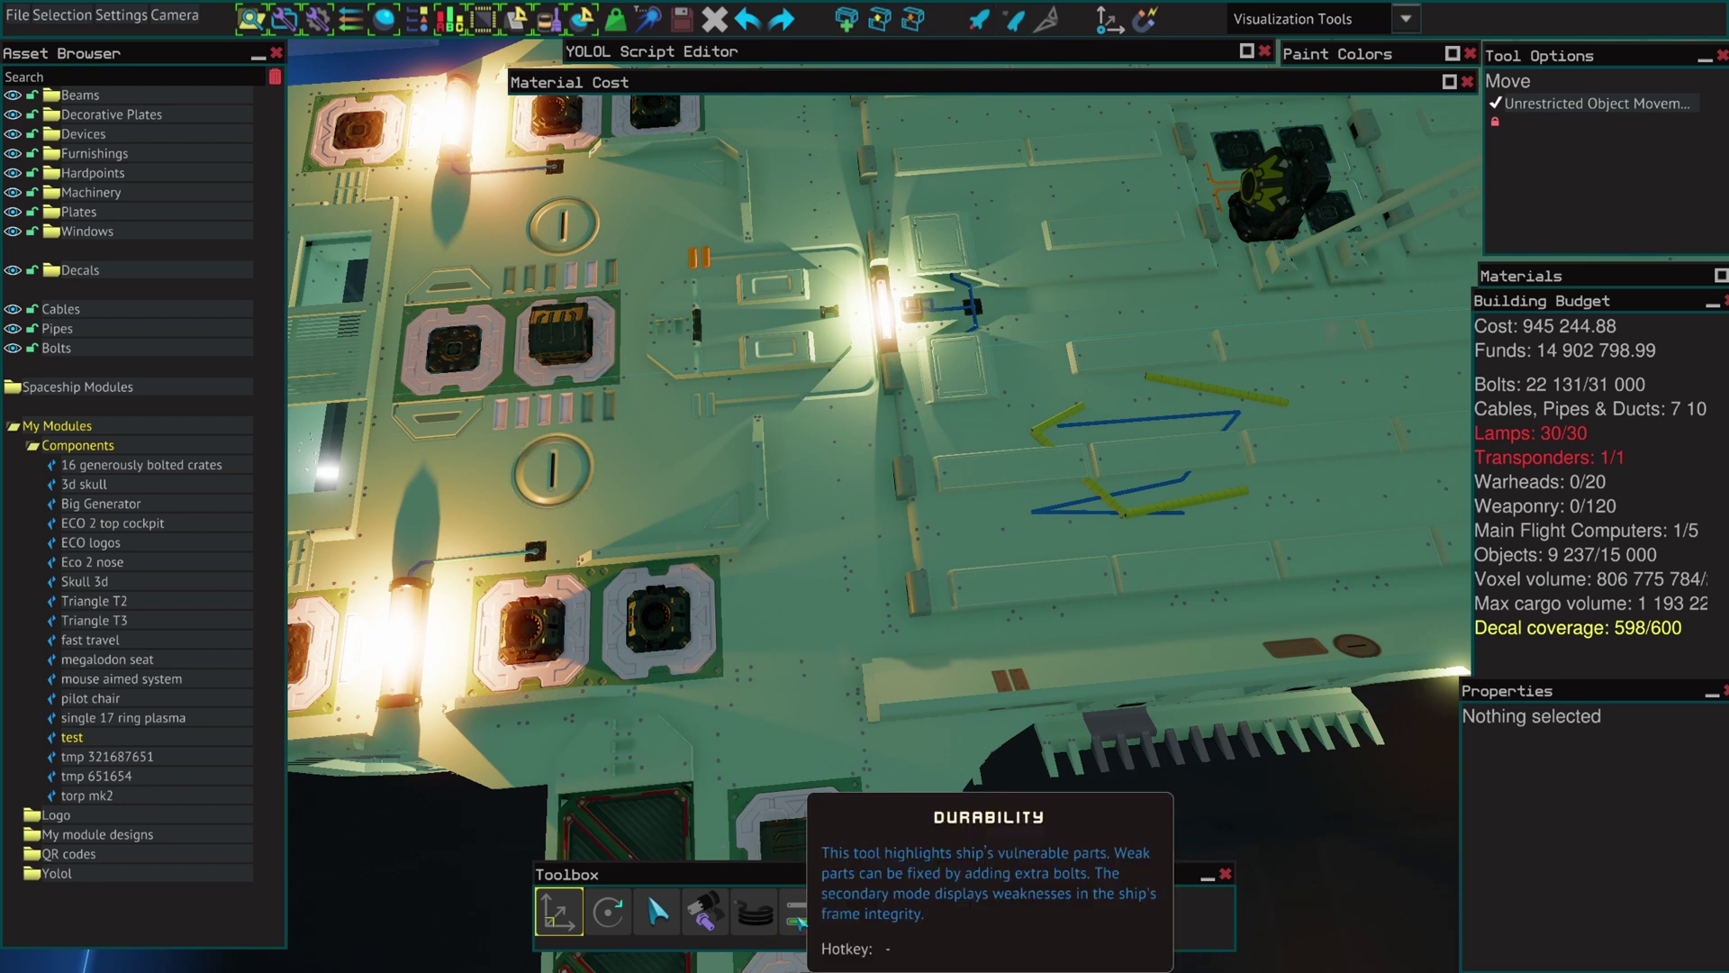
# Activate the Durability tool and examine the whole ship for weak parts and frame weaknesses from several sides.
pyautogui.click(798, 919)
pyautogui.press('s')
pyautogui.moveTo(1006, 760); pyautogui.dragTo(1001, 719, button='right')
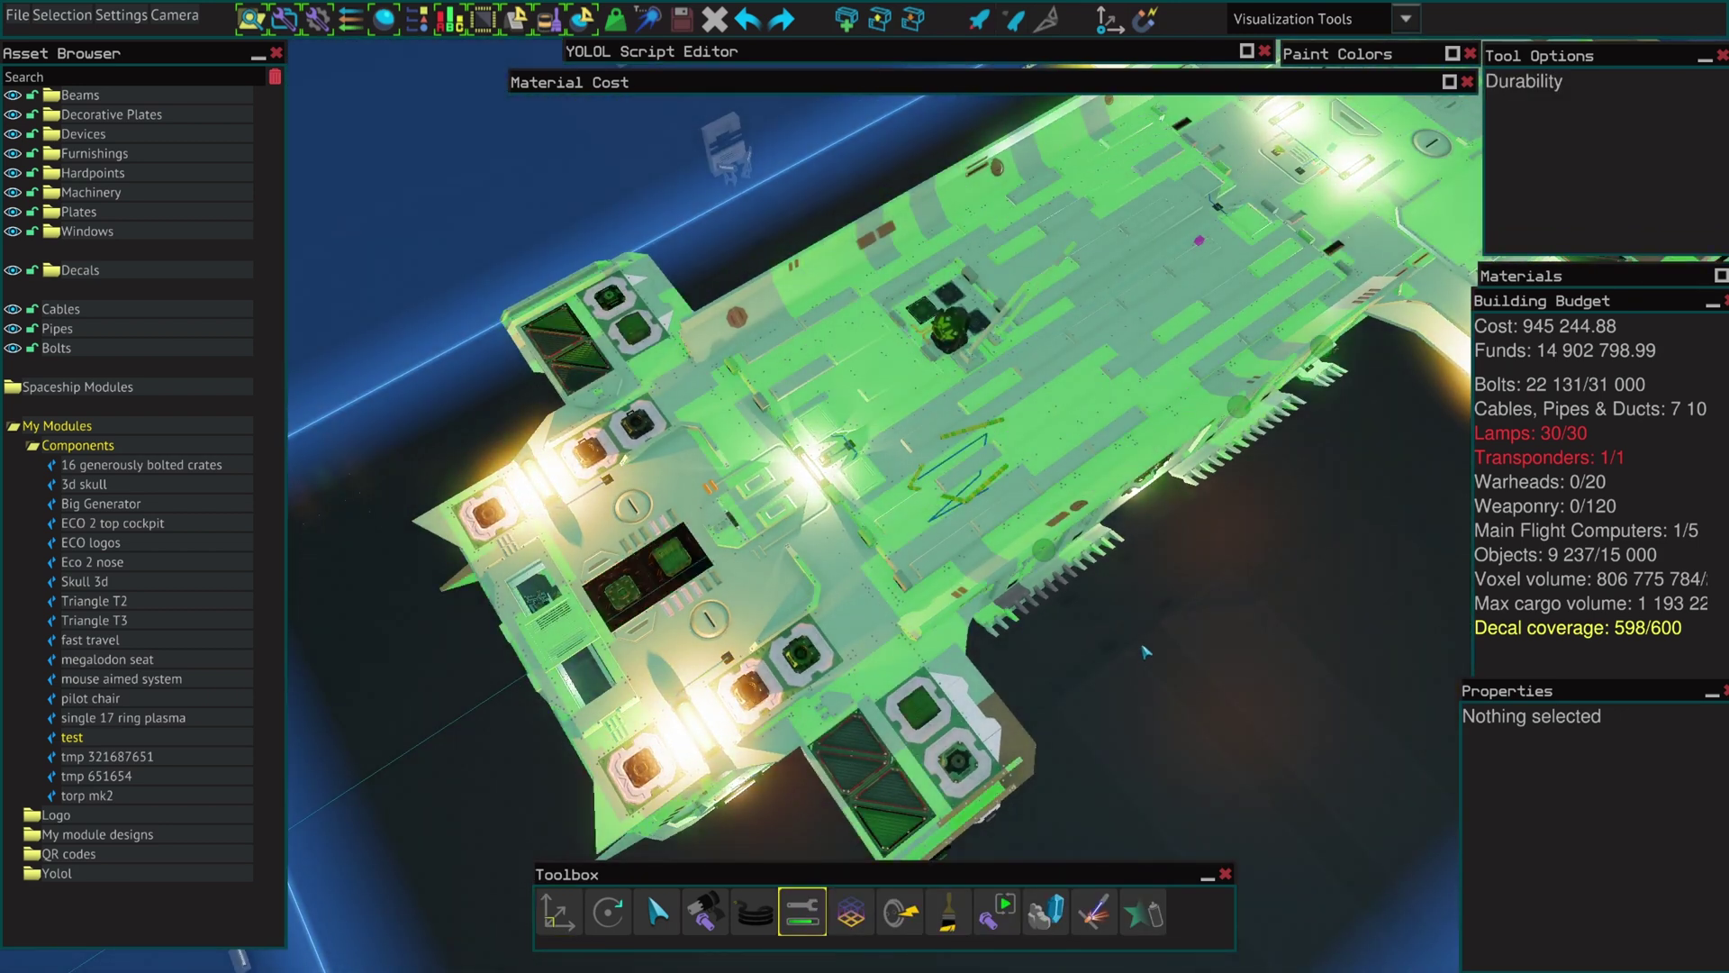
pyautogui.press('s')
pyautogui.moveTo(1142, 654); pyautogui.dragTo(1142, 654, button='right')
pyautogui.press('w')
pyautogui.click(684, 579)
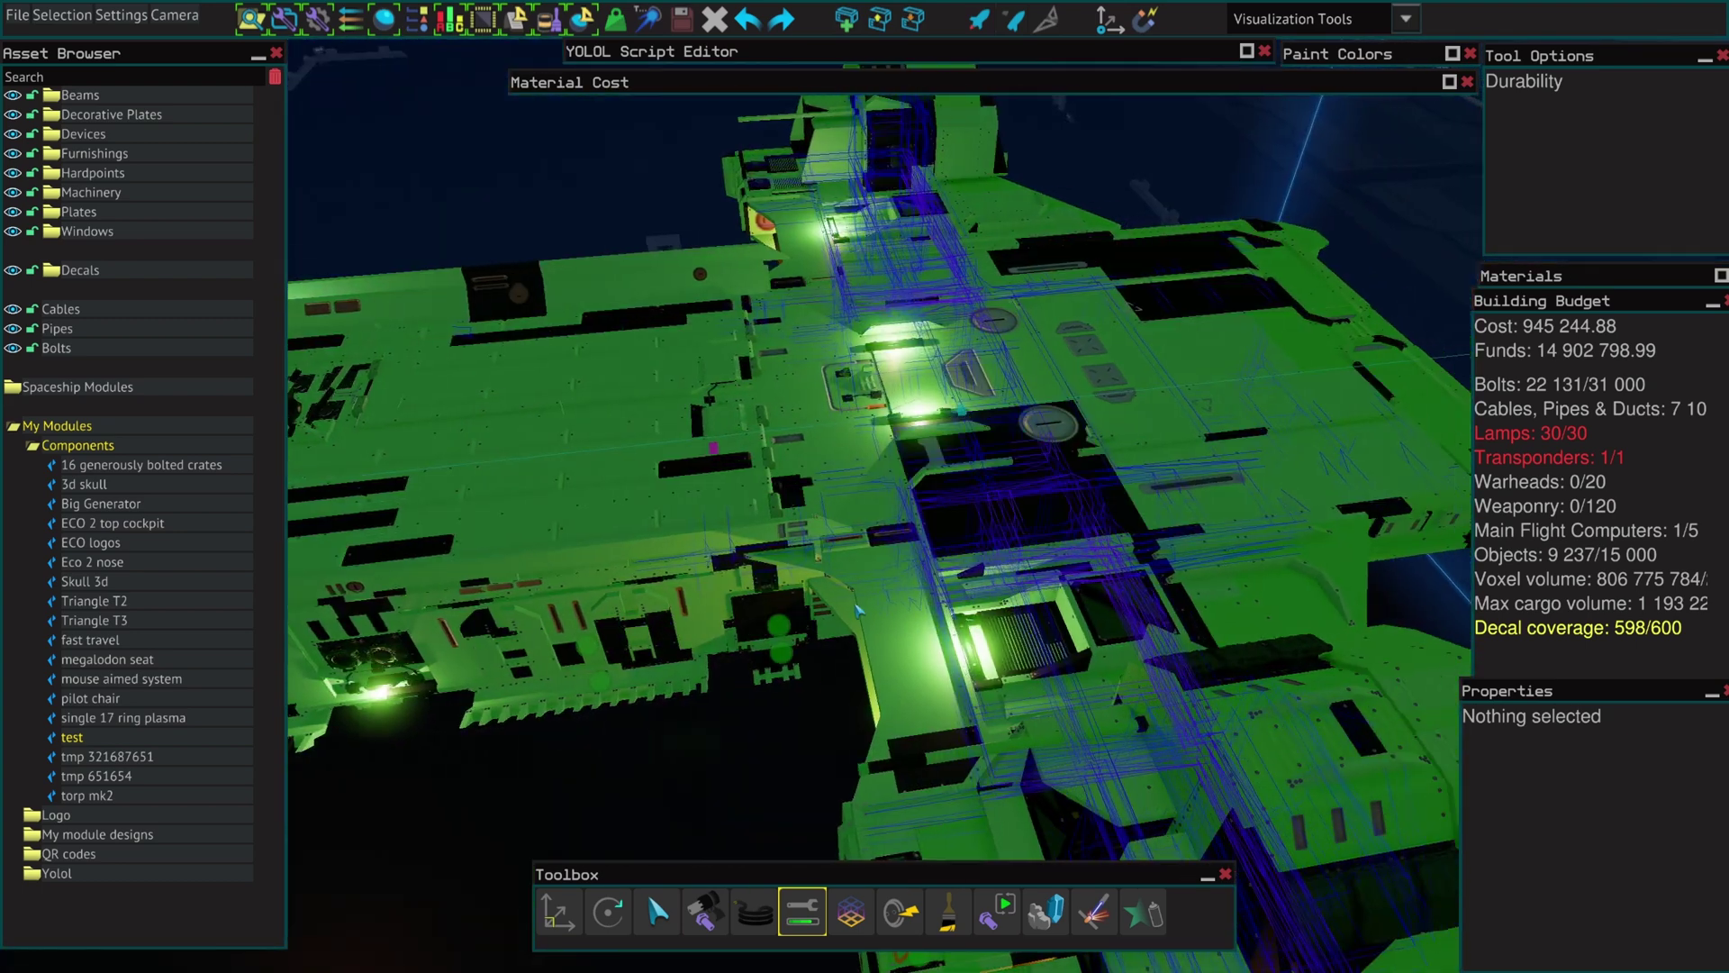
pyautogui.moveTo(685, 580); pyautogui.dragTo(685, 579, button='right')
pyautogui.press('s')
pyautogui.moveTo(1120, 629); pyautogui.dragTo(1119, 630, button='right')
pyautogui.moveTo(981, 571); pyautogui.dragTo(982, 570, button='right')
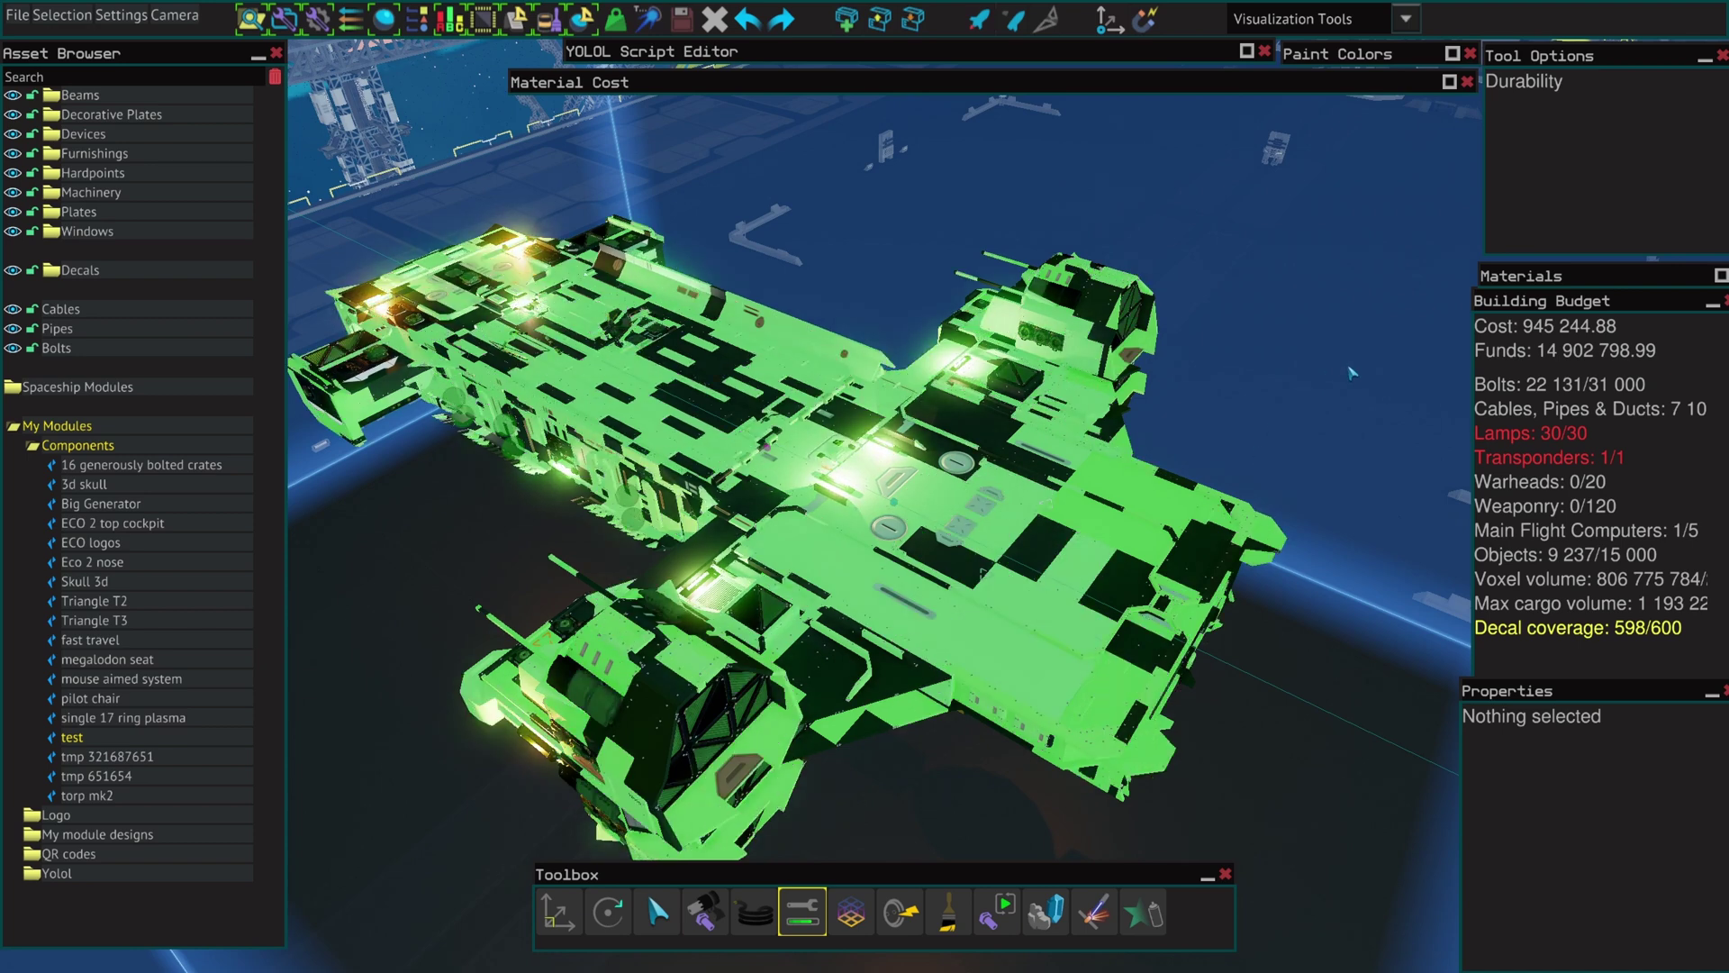
pyautogui.moveTo(1351, 372); pyautogui.dragTo(1351, 372, button='right')
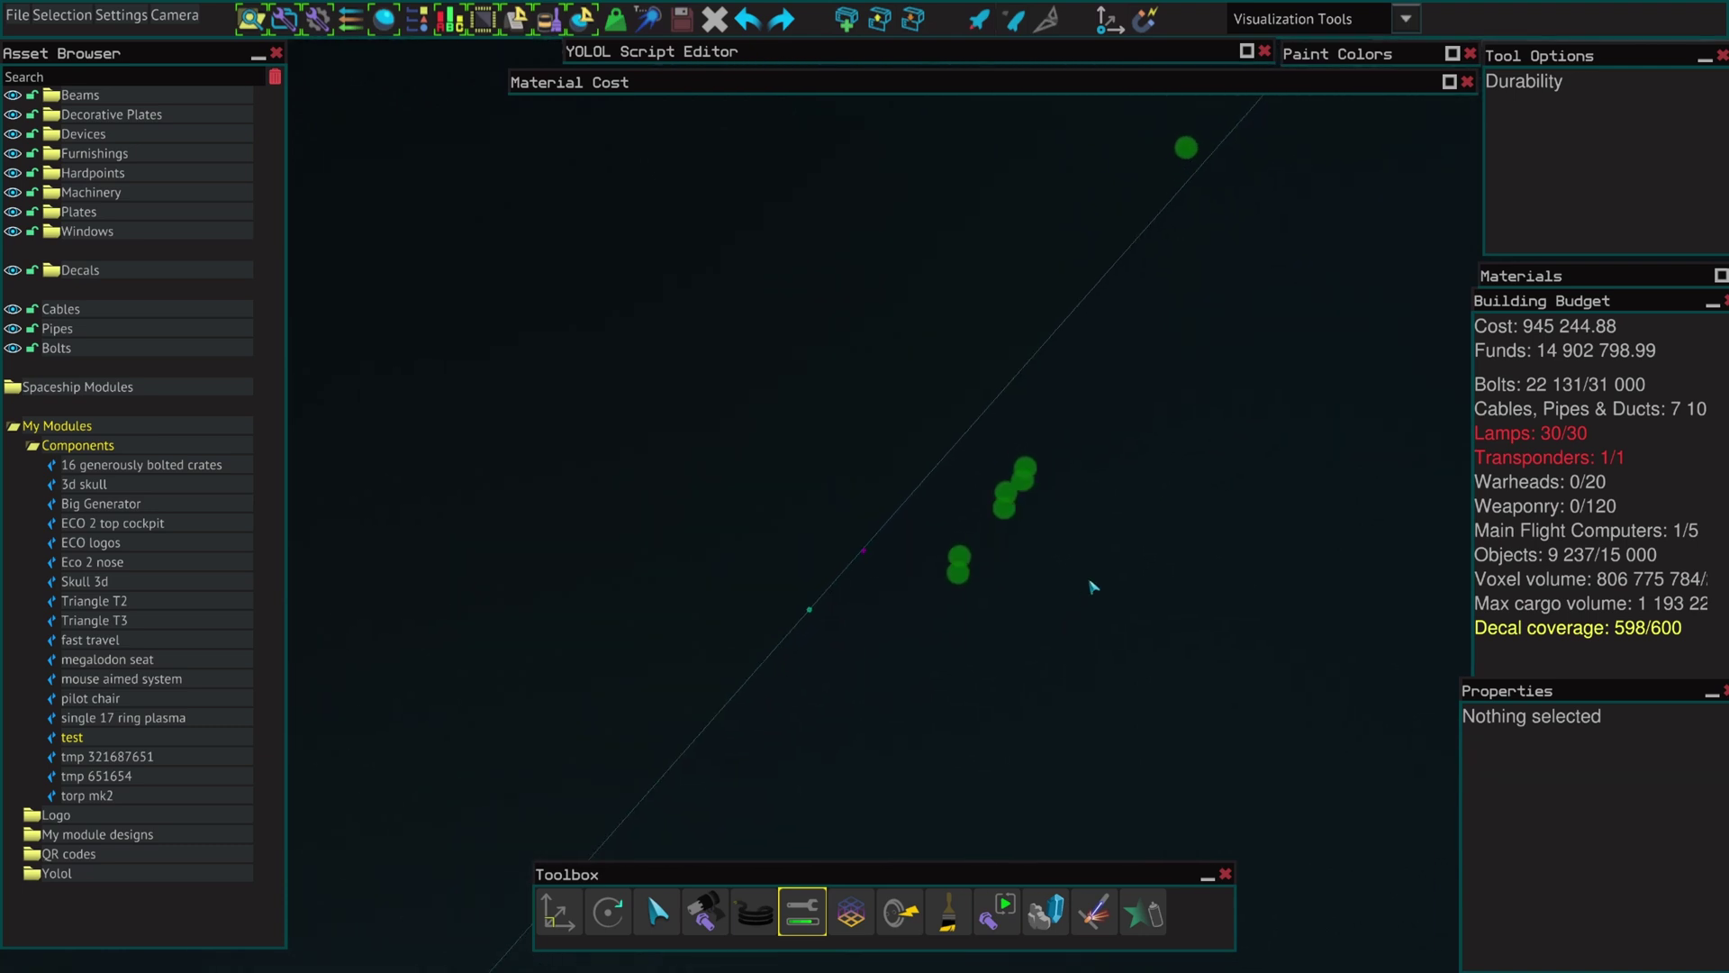
# Turn on Visualize Frame Integrity and select the side pod with the Autobolt tool active.
pyautogui.click(1406, 18)
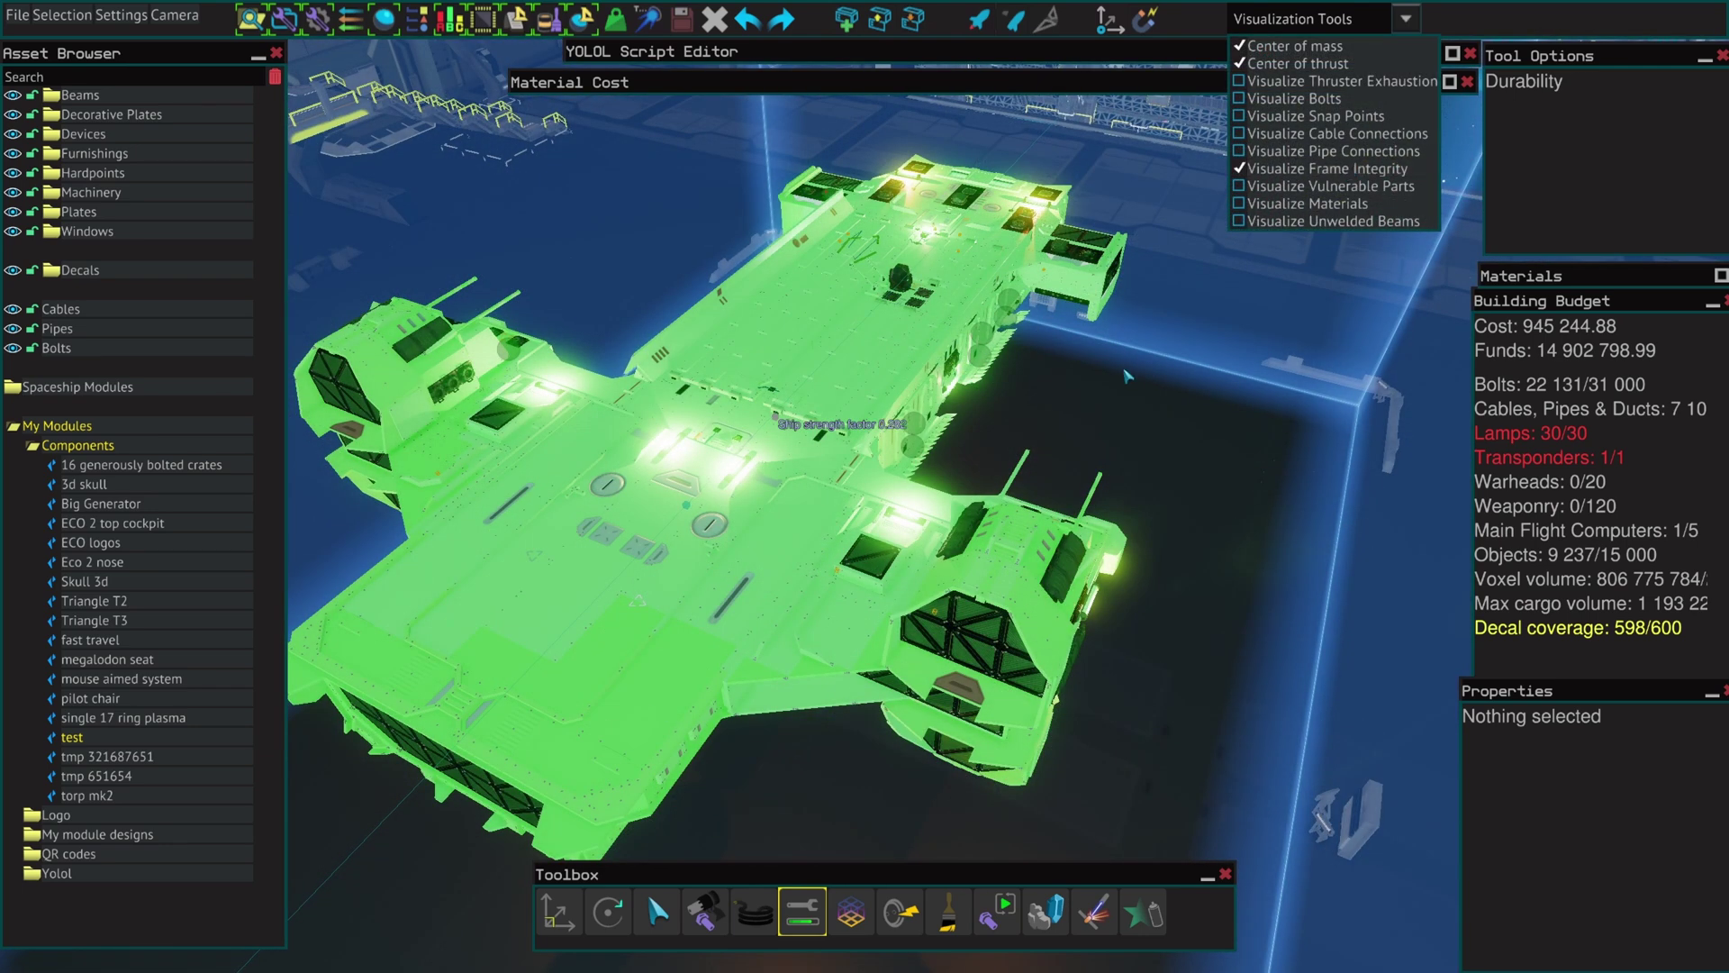
pyautogui.moveTo(1243, 426); pyautogui.dragTo(823, 924, button='right')
pyautogui.press('1')
pyautogui.press('3')
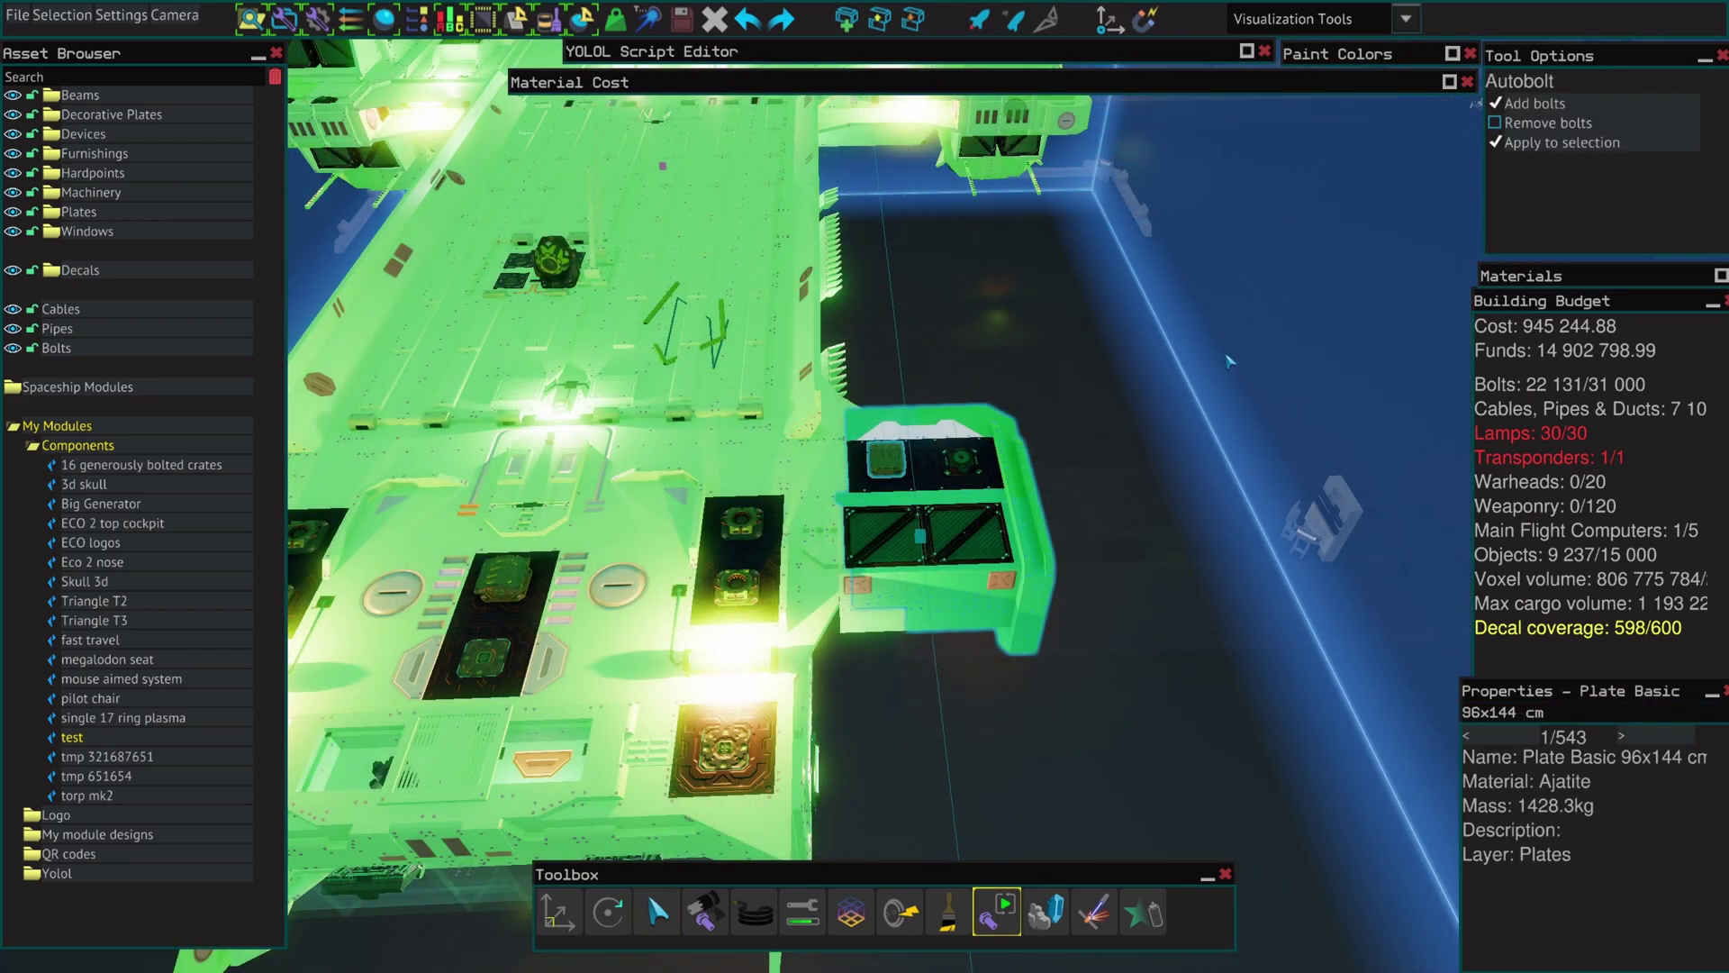
# Toggle Visualize Vulnerable Parts and examine the weakly connected parts of the side pod with the Durability tool.
pyautogui.click(1406, 19)
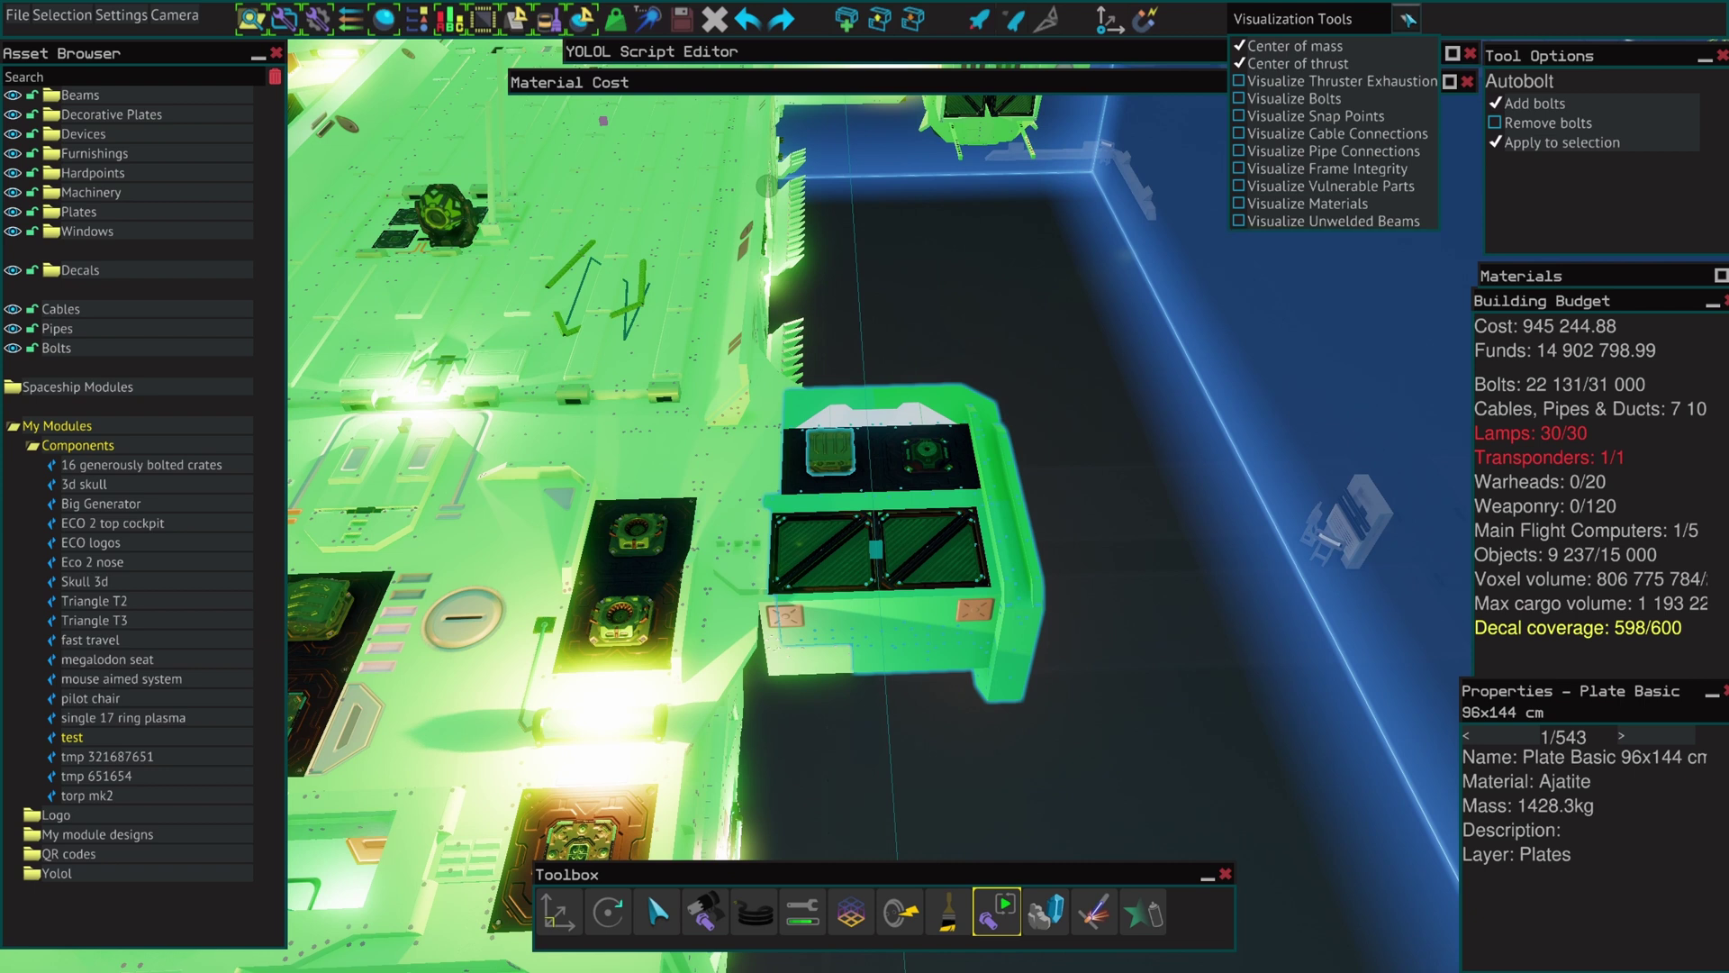
pyautogui.click(1338, 191)
pyautogui.press('s')
pyautogui.moveTo(1067, 248); pyautogui.dragTo(1154, 463, button='right')
pyautogui.press('1')
pyautogui.press('w')
pyautogui.click(1027, 540)
pyautogui.press('w')
pyautogui.moveTo(1026, 539); pyautogui.dragTo(1027, 539, button='right')
pyautogui.press('a')
pyautogui.press('w')
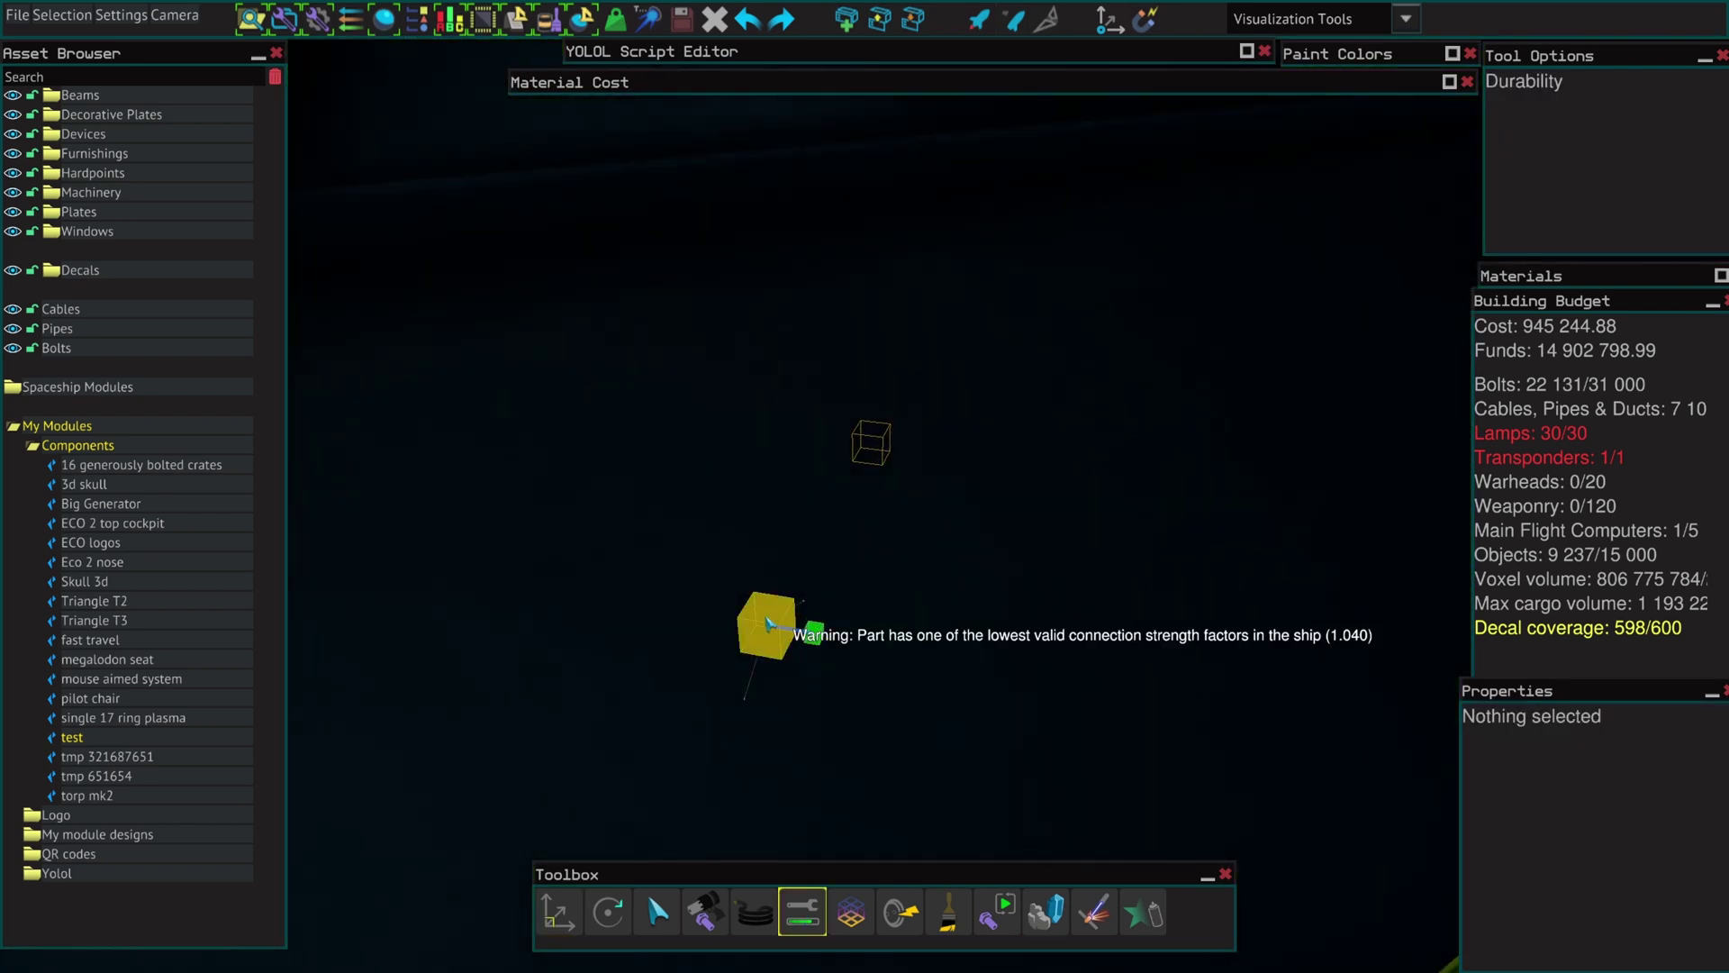
pyautogui.press('s')
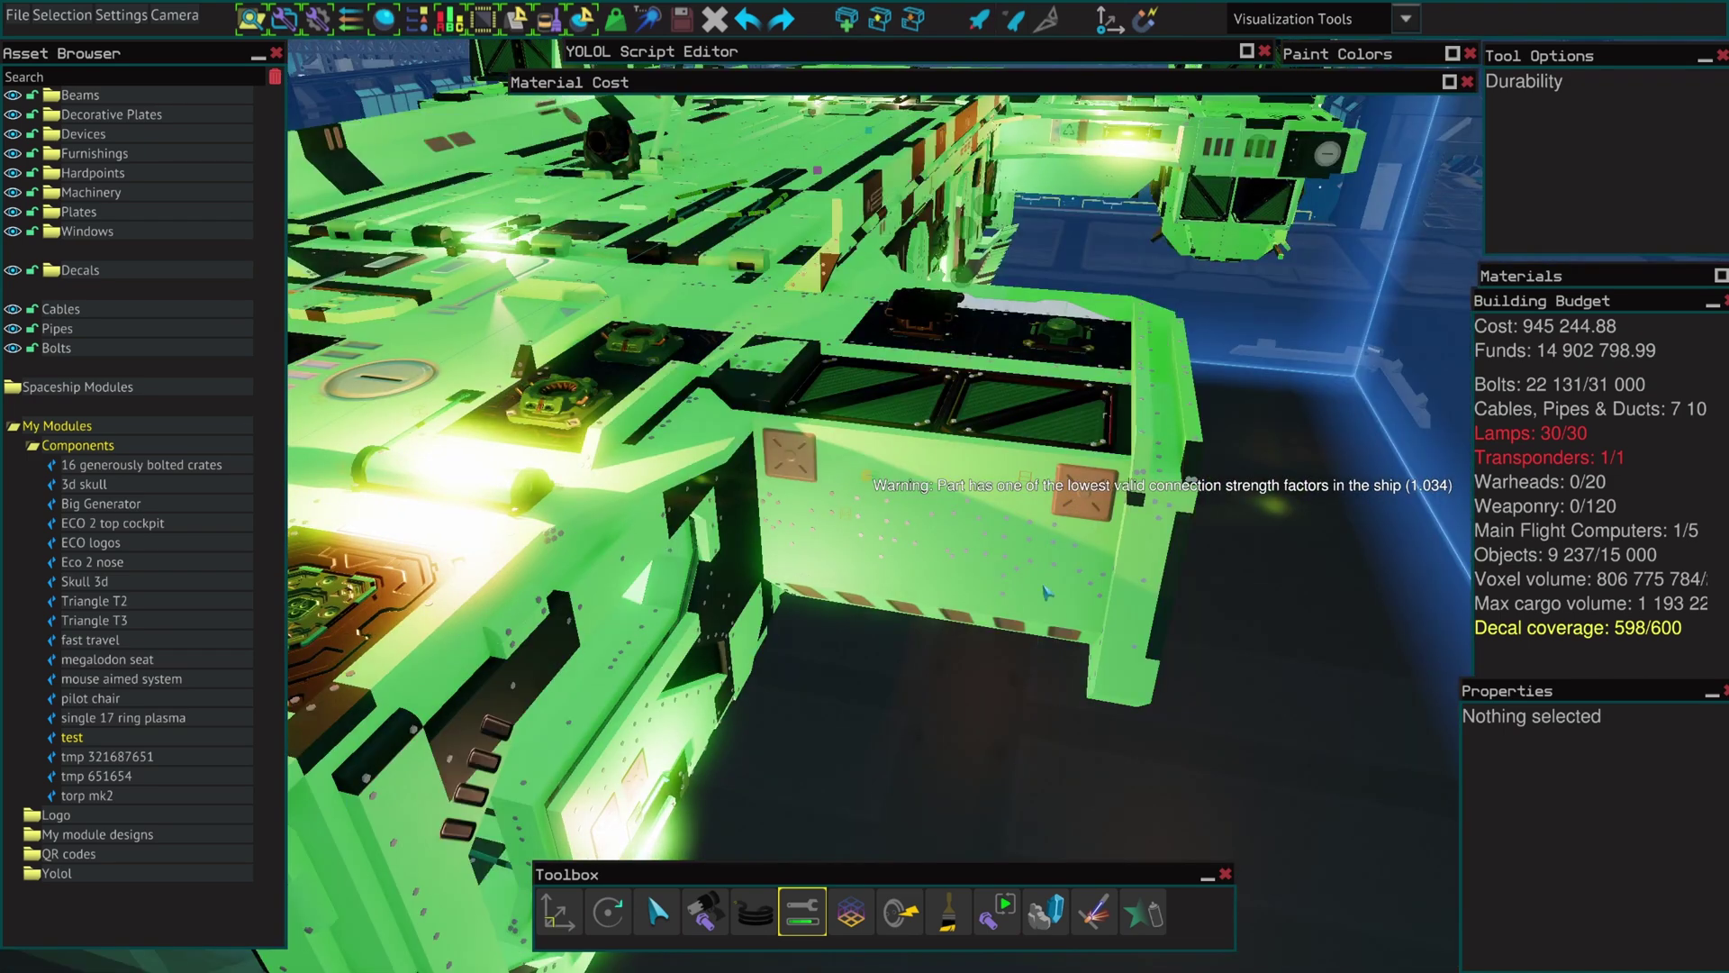
# Inspect the insufficiently bolted part inside the side pod and add bolts with the Bolt tool.
pyautogui.moveTo(880, 456); pyautogui.dragTo(932, 688, button='right')
pyautogui.press('w')
pyautogui.click(941, 565)
pyautogui.press('s')
pyautogui.moveTo(938, 748); pyautogui.dragTo(837, 764, button='right')
pyautogui.press('w')
pyautogui.press('w')
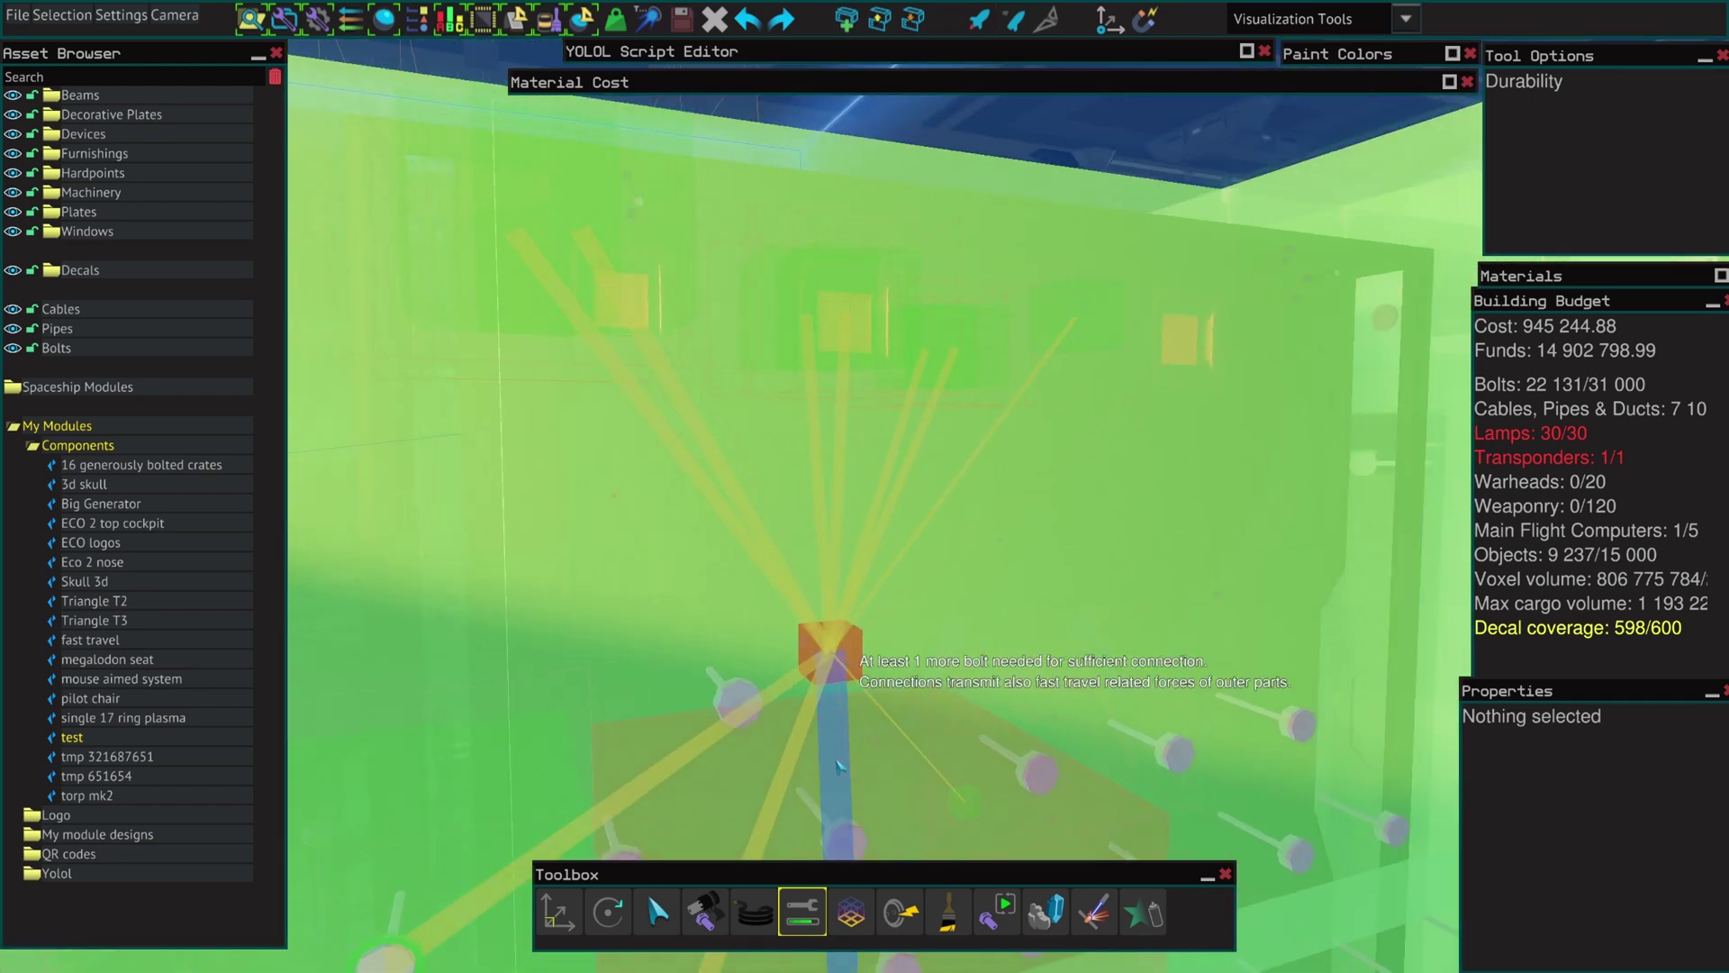
pyautogui.moveTo(838, 766); pyautogui.dragTo(838, 770, button='right')
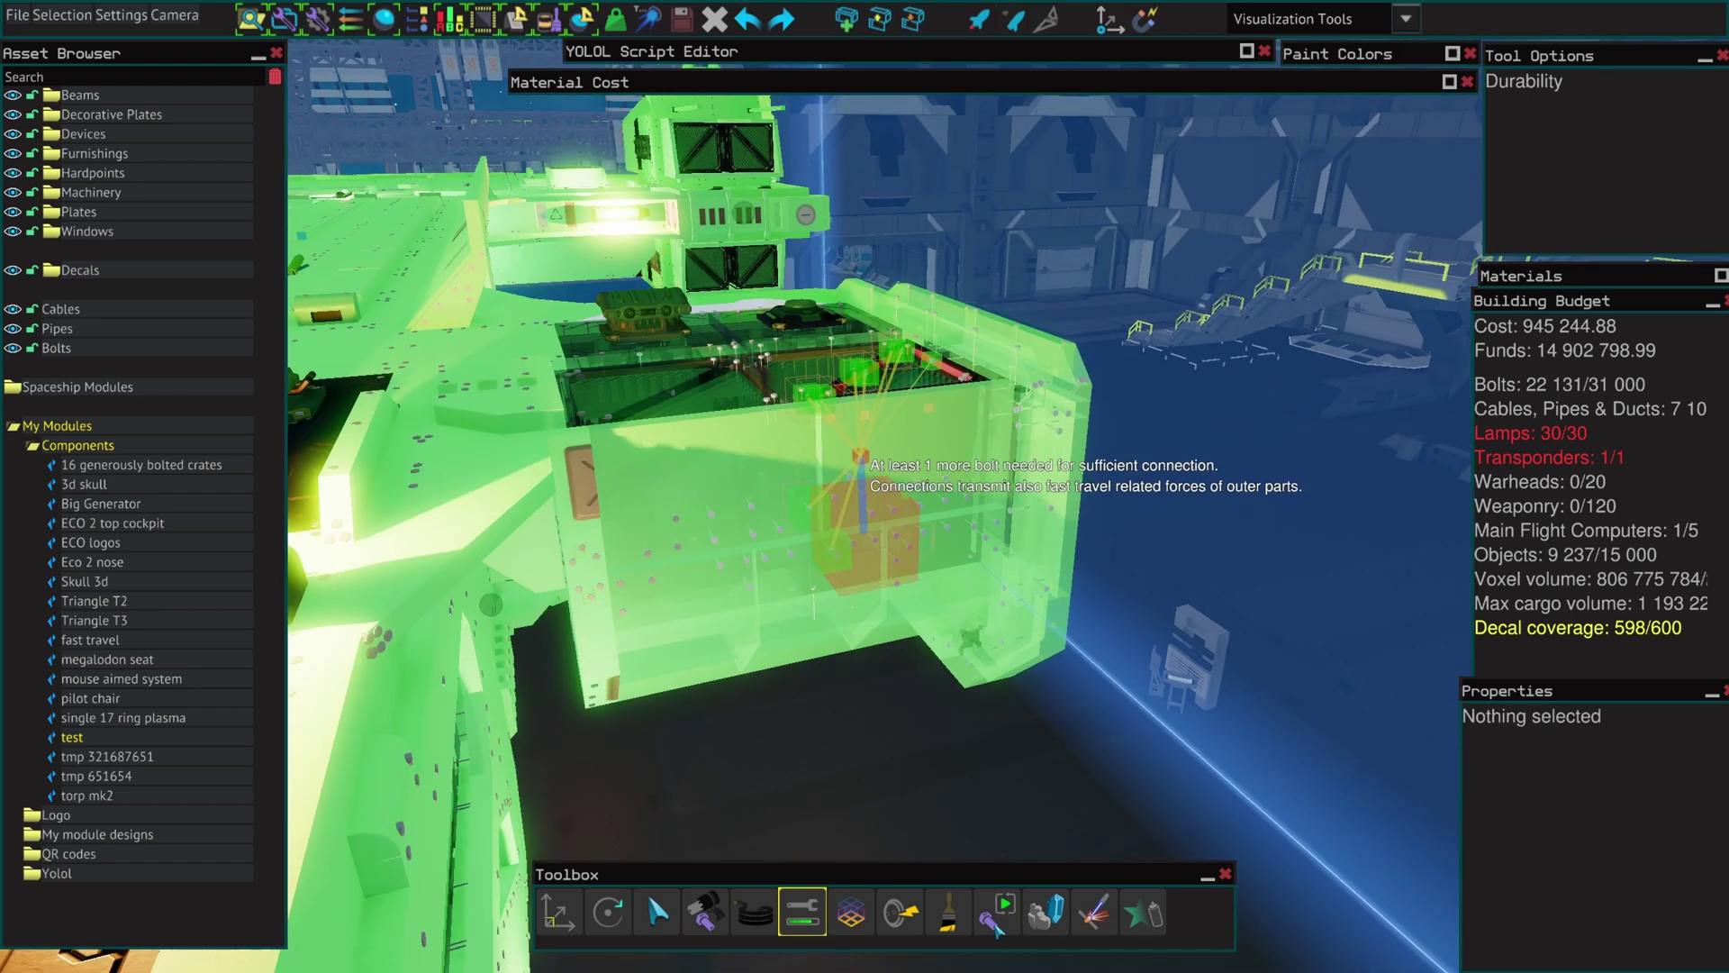
pyautogui.press('b')
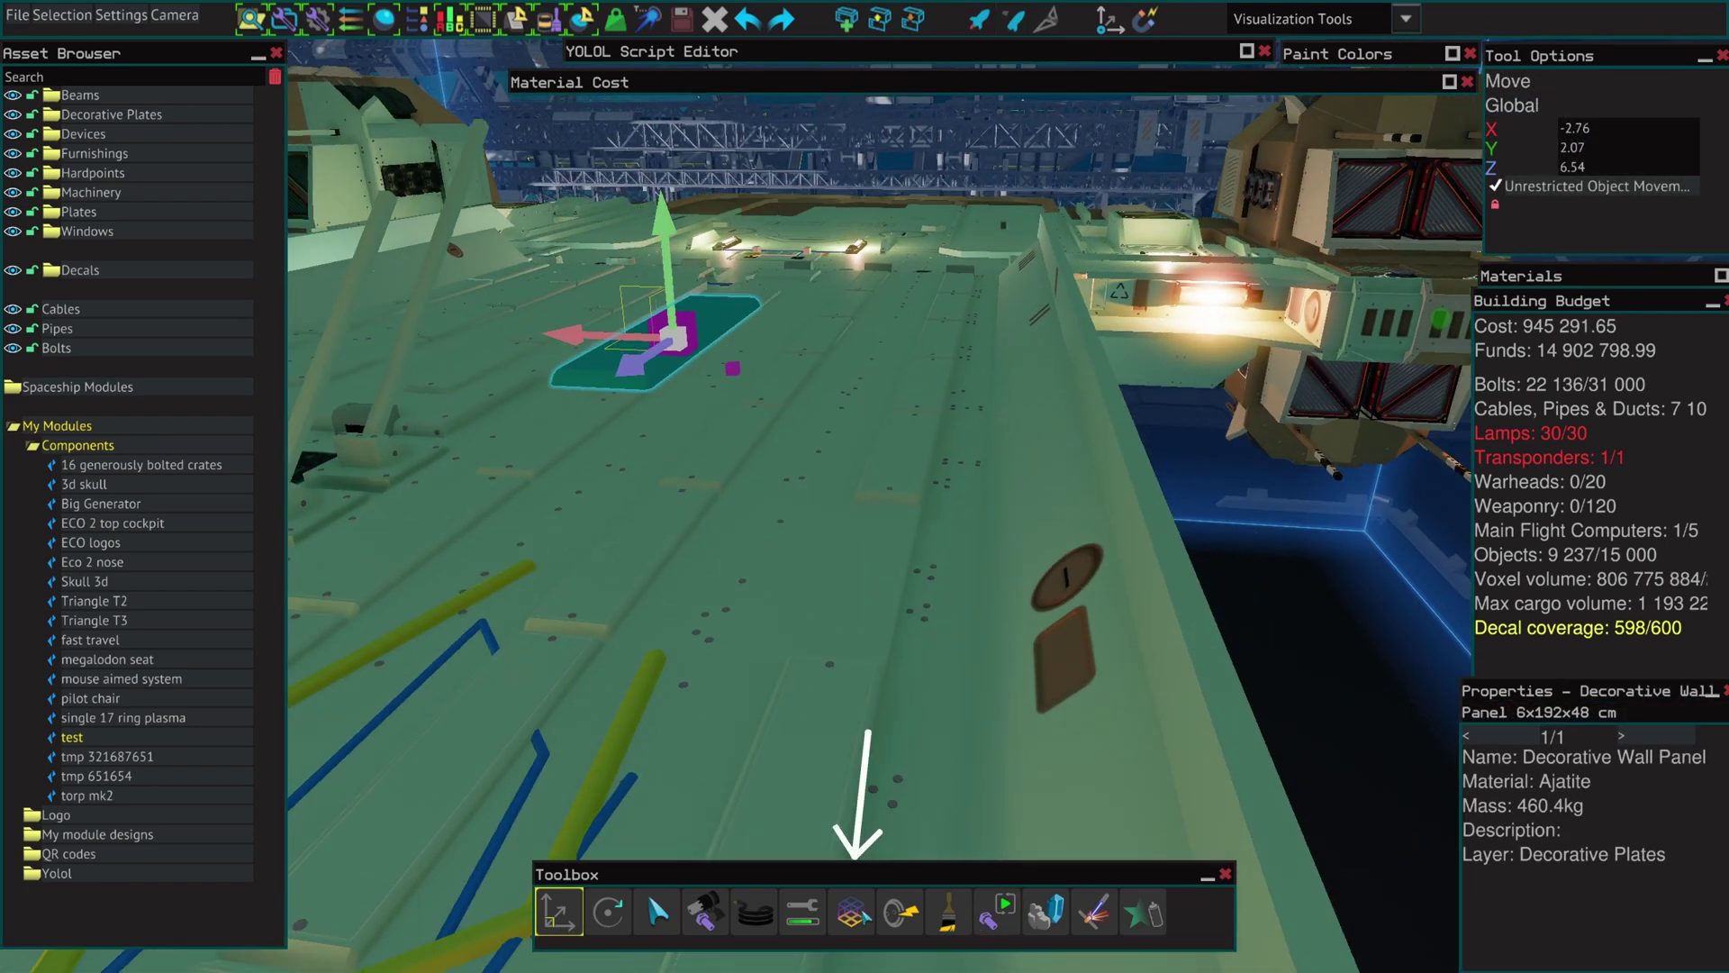
# Snap the selected decorative wall panel against the end of the neighbouring panel on the deck with the Snap tool.
pyautogui.click(861, 909)
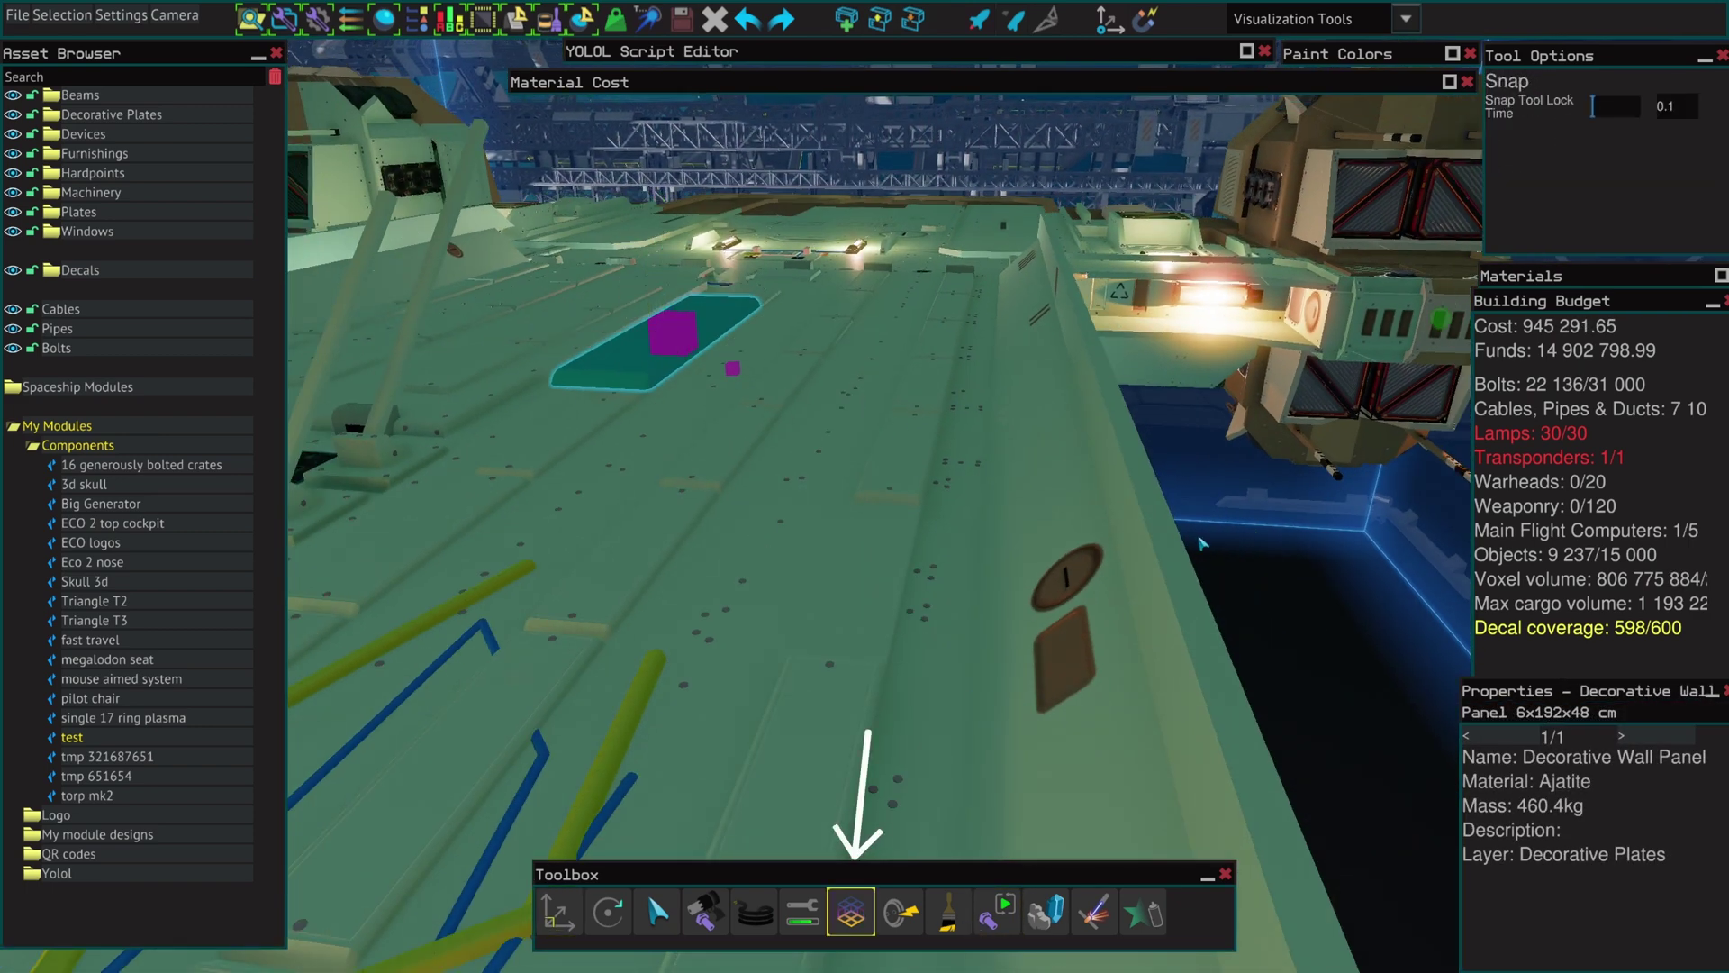
pyautogui.moveTo(872, 307); pyautogui.dragTo(868, 289, button='right')
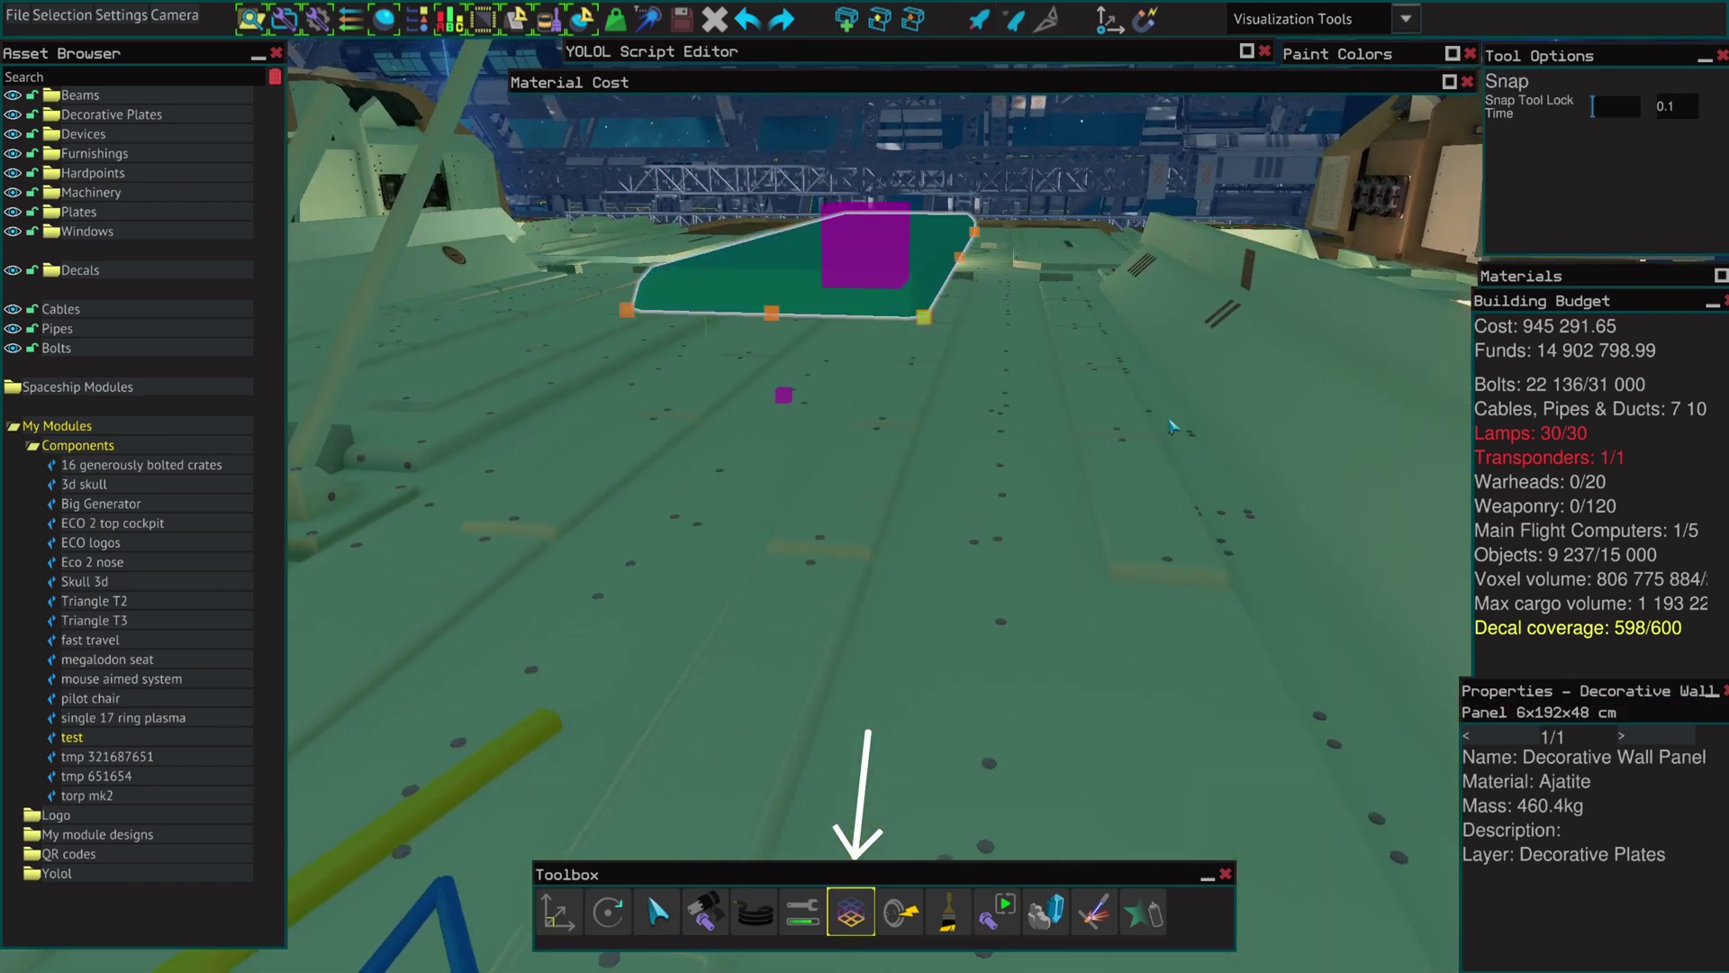
pyautogui.moveTo(1171, 426); pyautogui.dragTo(1171, 423, button='right')
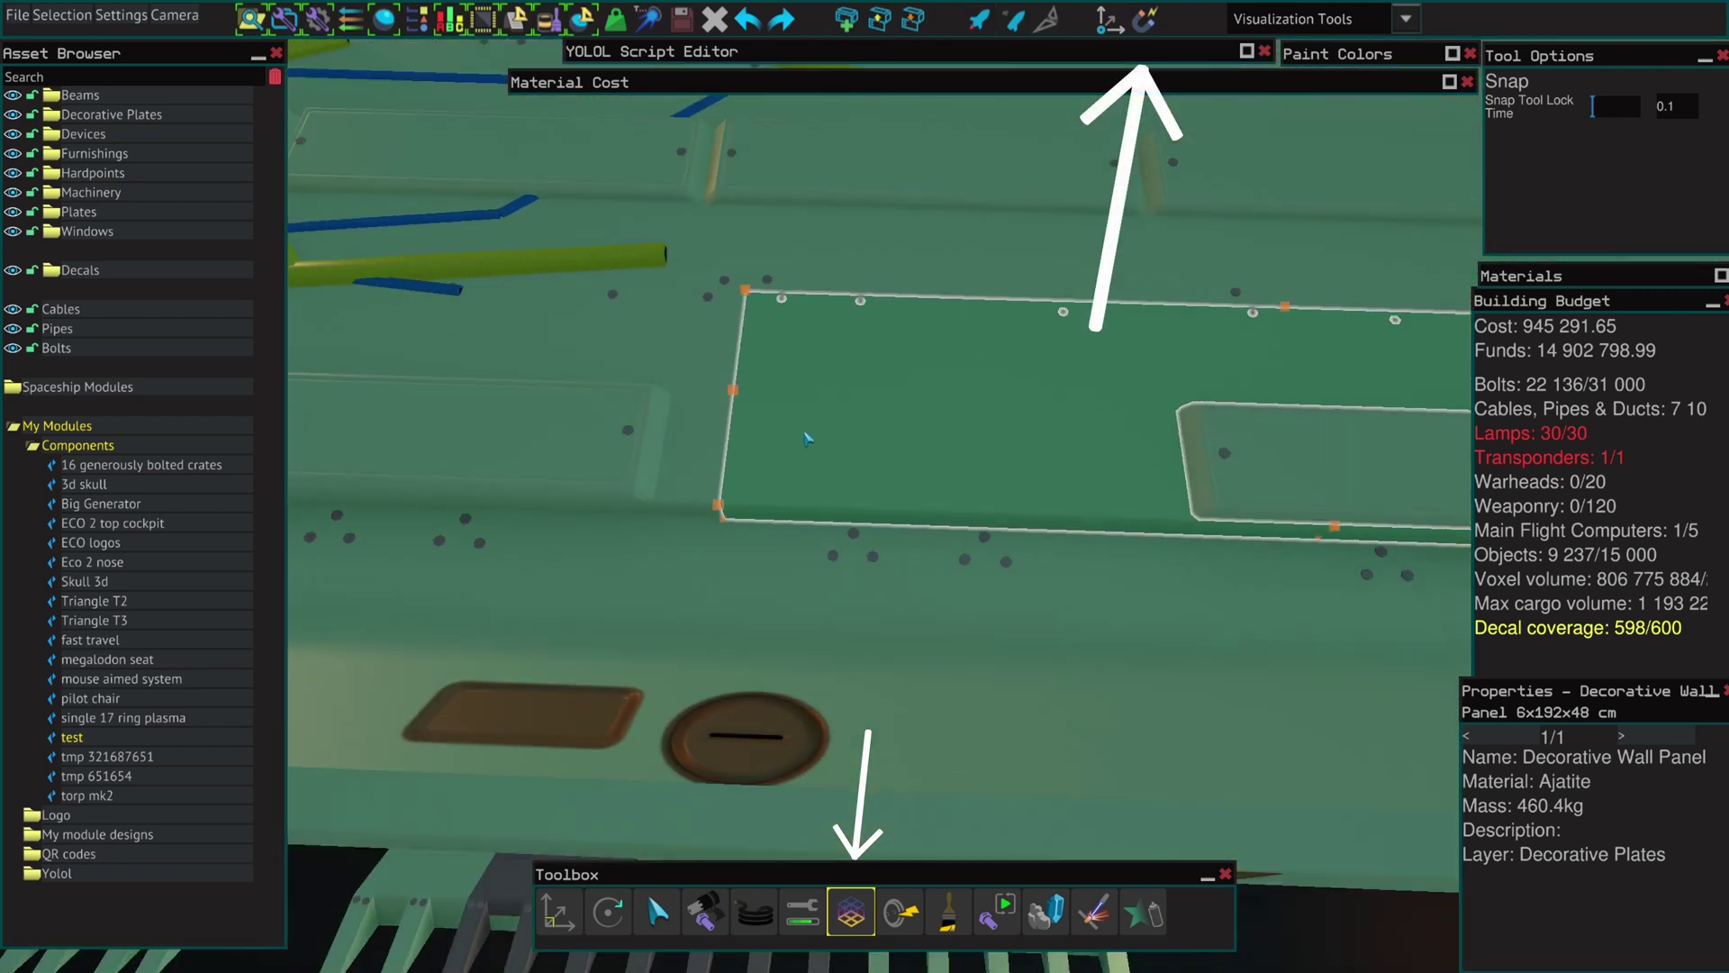
pyautogui.moveTo(660, 498); pyautogui.dragTo(657, 498)
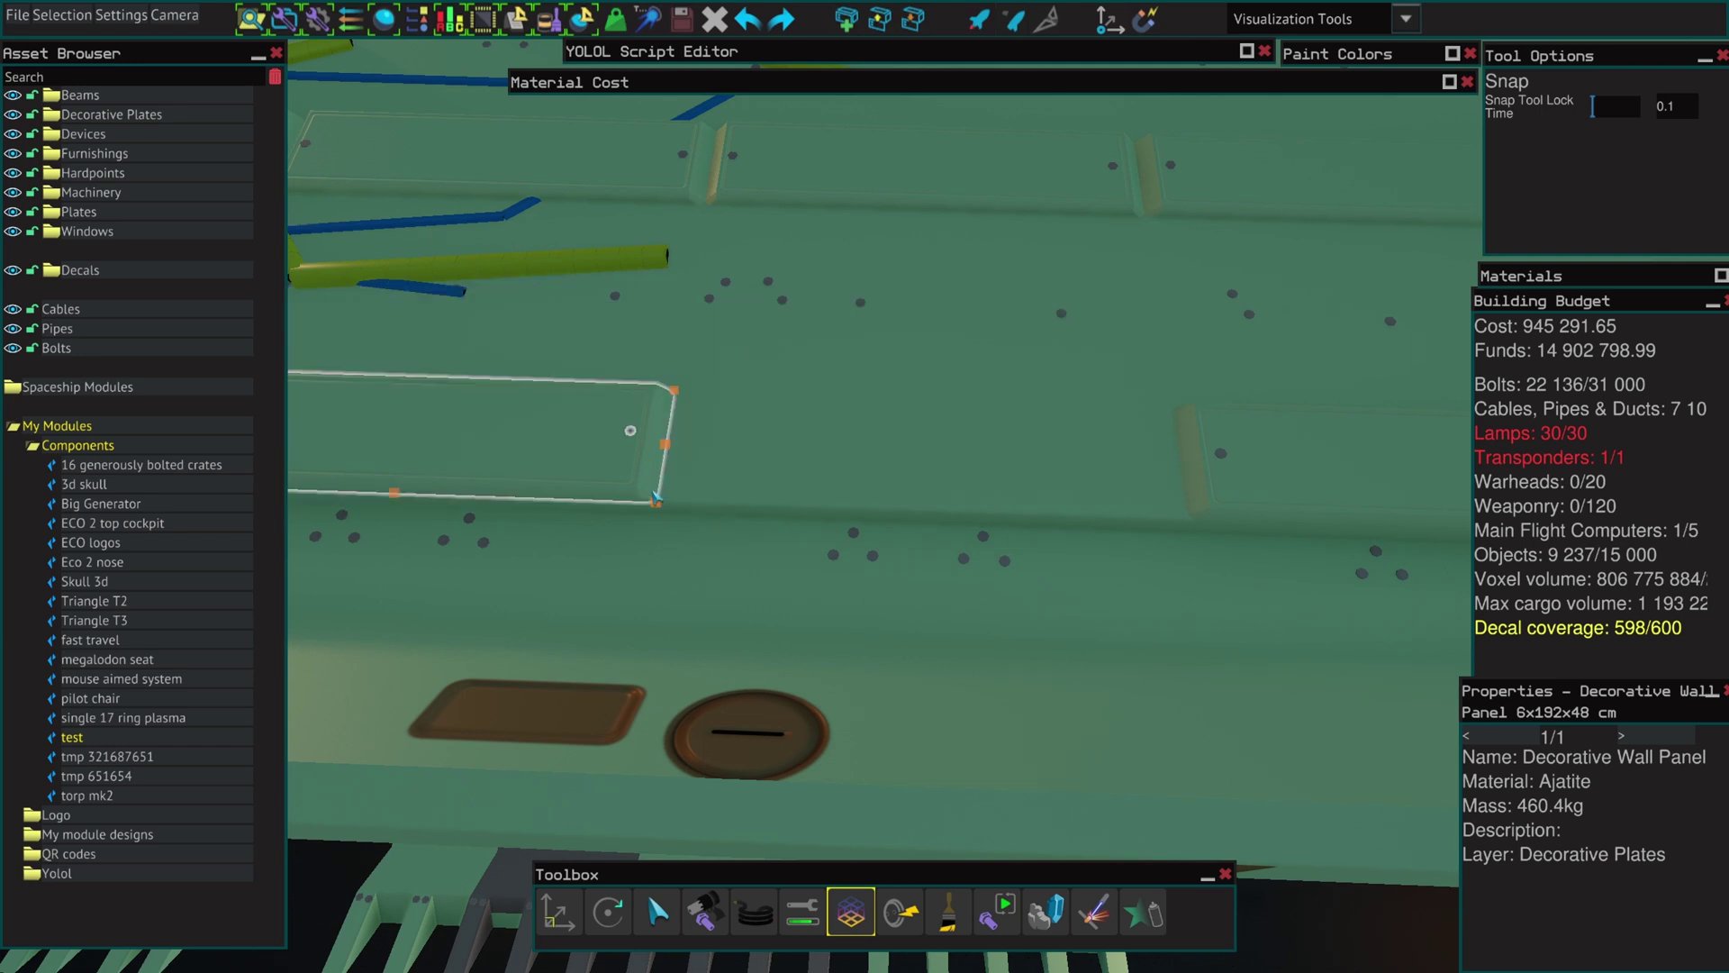
pyautogui.moveTo(656, 501); pyautogui.dragTo(658, 502)
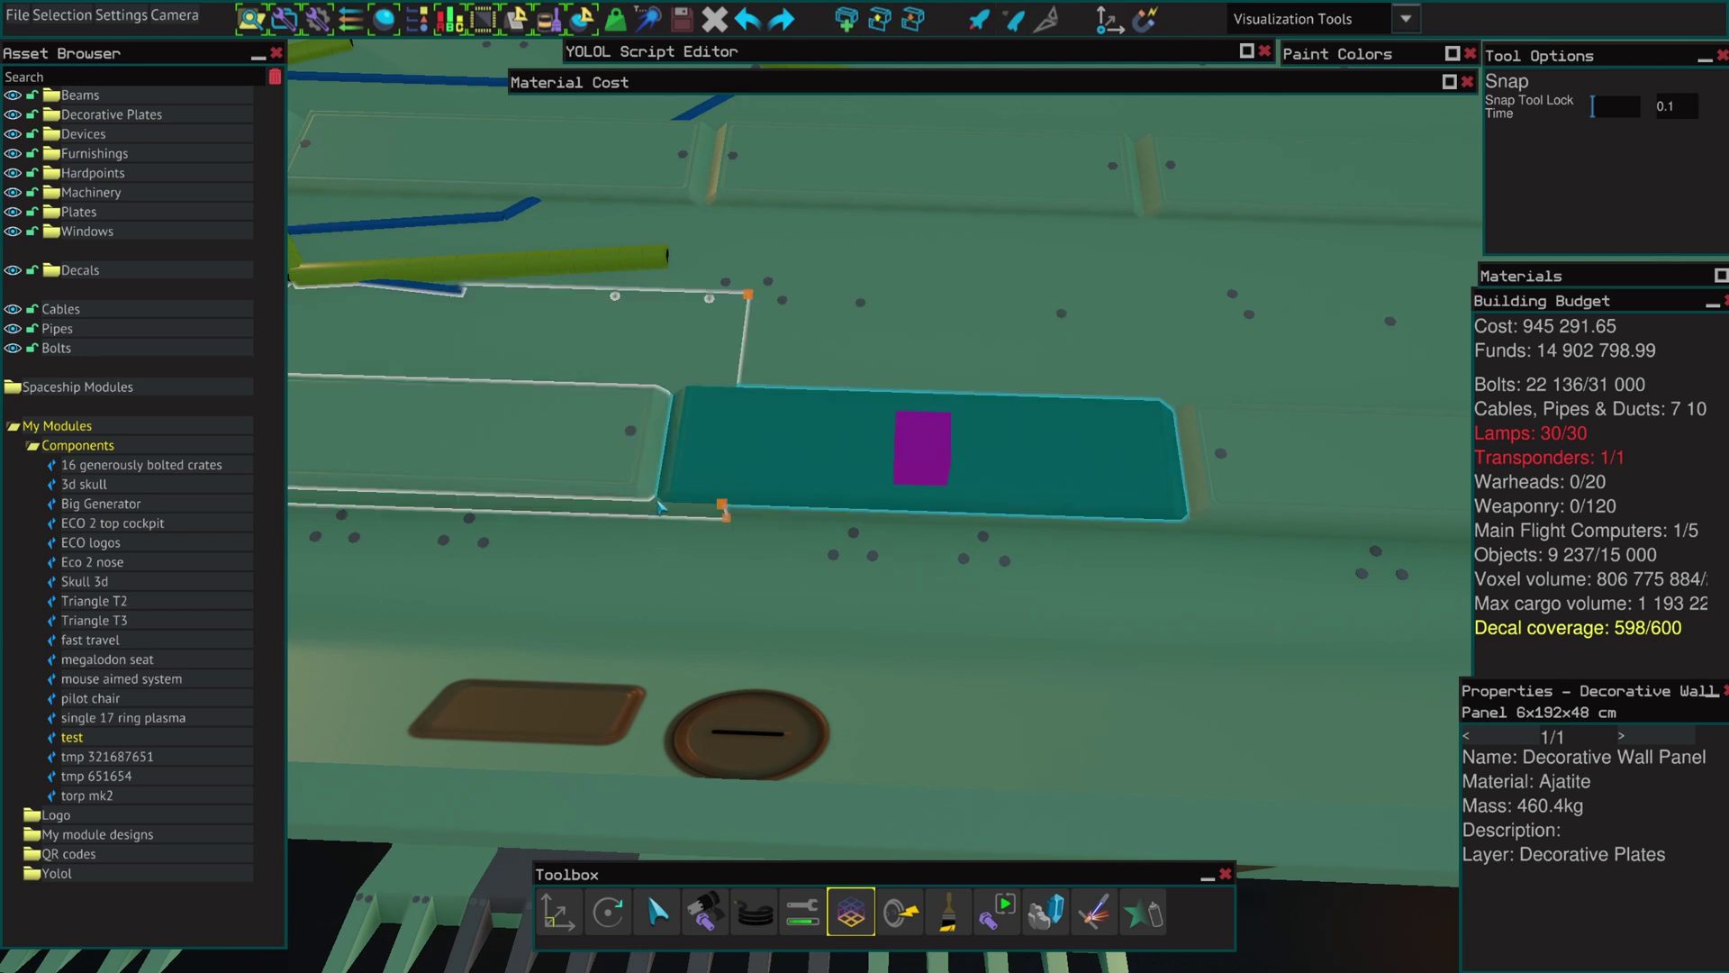
pyautogui.press('s')
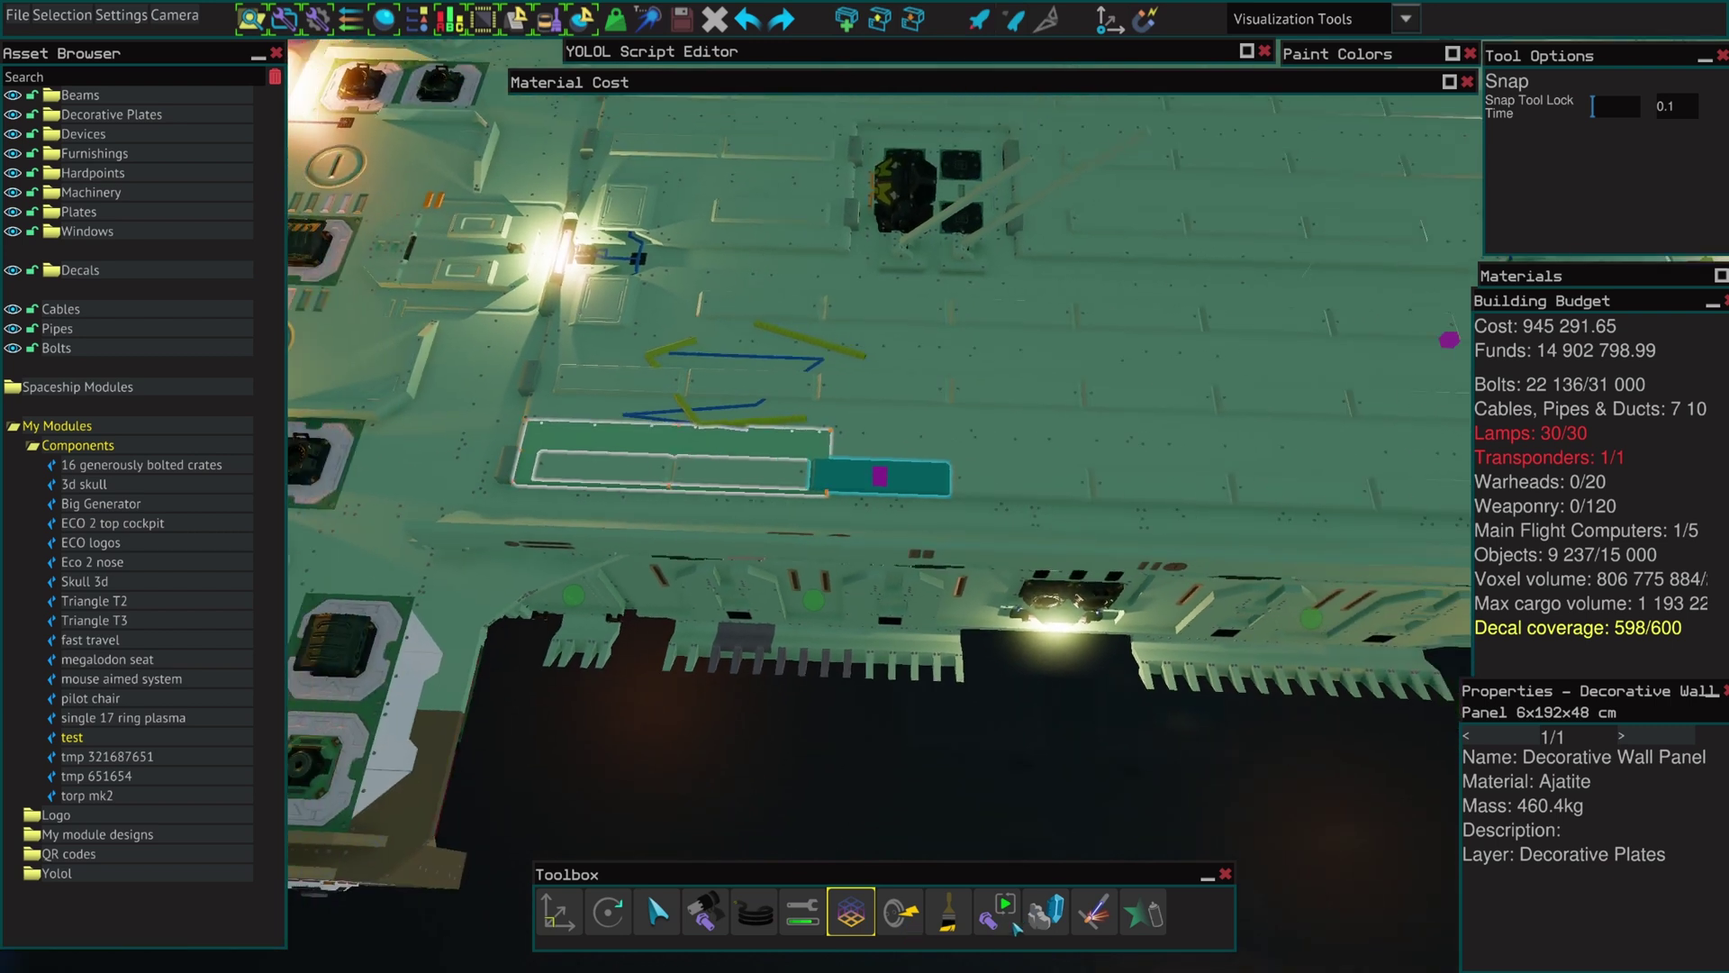
# Run Autobolt on the snapped decorative wall panel and clear the selection.
pyautogui.click(998, 913)
pyautogui.press('1')
pyautogui.click(1044, 721)
pyautogui.press('a')
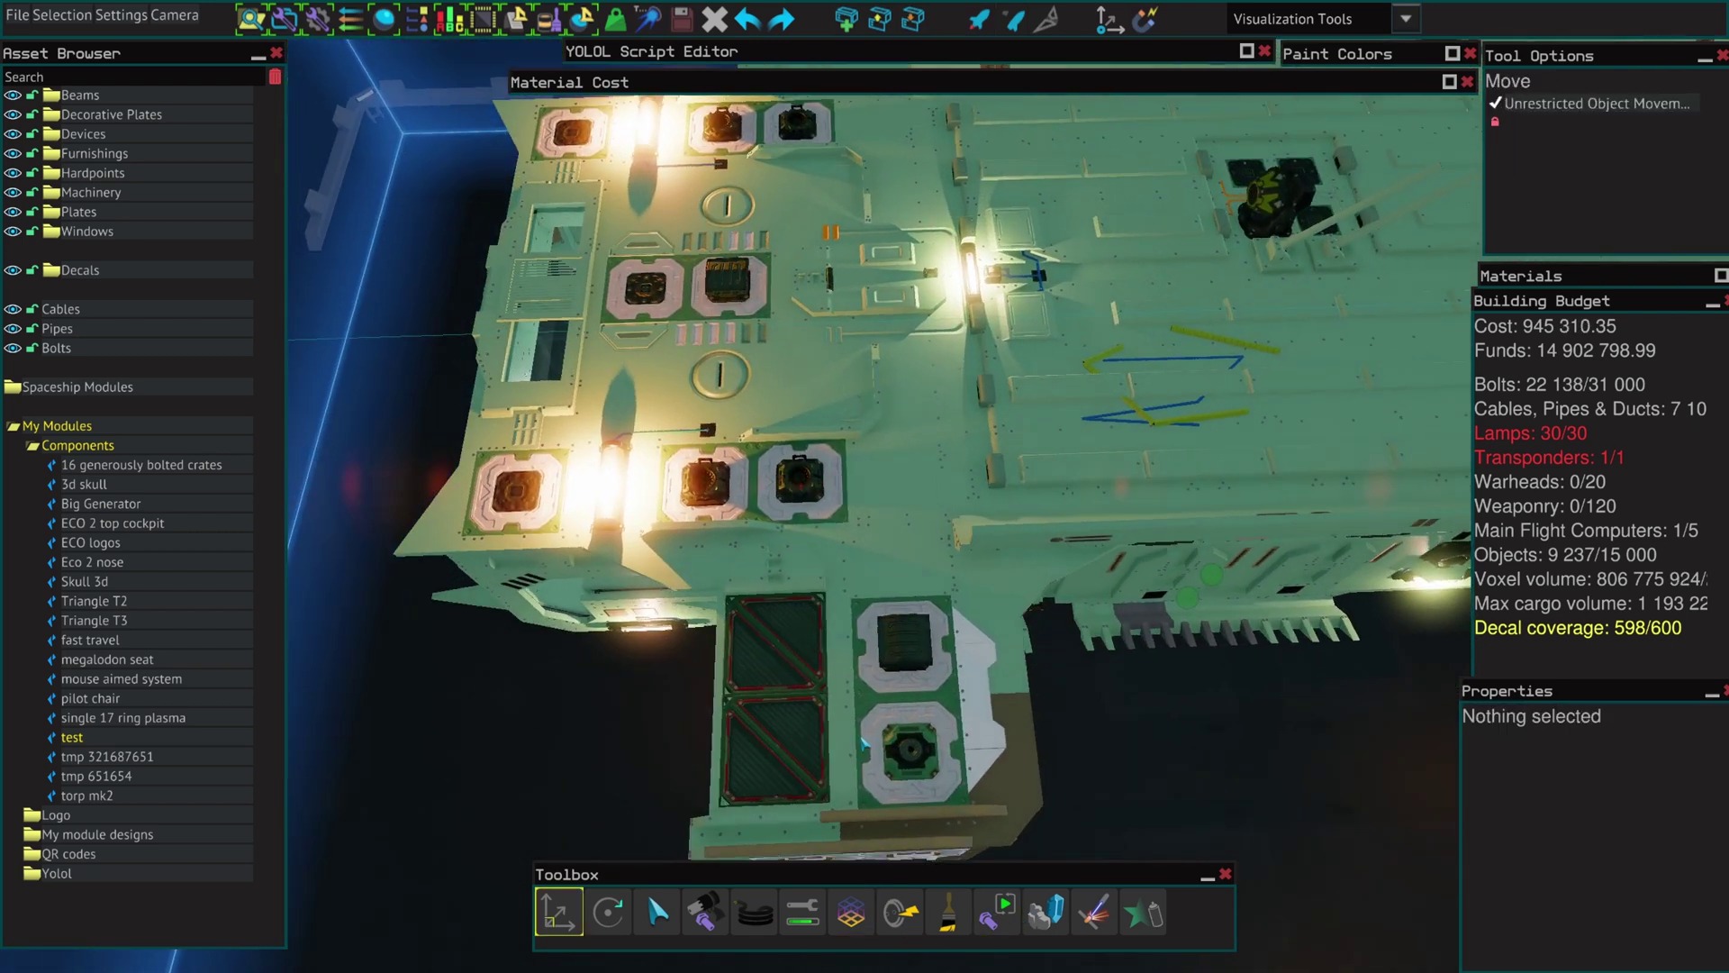
# Examine the devices and cabling around the cockpit seats at the end of the ship.
pyautogui.press('a')
pyautogui.moveTo(697, 719); pyautogui.dragTo(697, 719, button='right')
pyautogui.press('s')
pyautogui.click(909, 909)
pyautogui.press('w')
pyautogui.moveTo(1024, 706); pyautogui.dragTo(933, 717, button='right')
pyautogui.scroll(4, 932, 718)
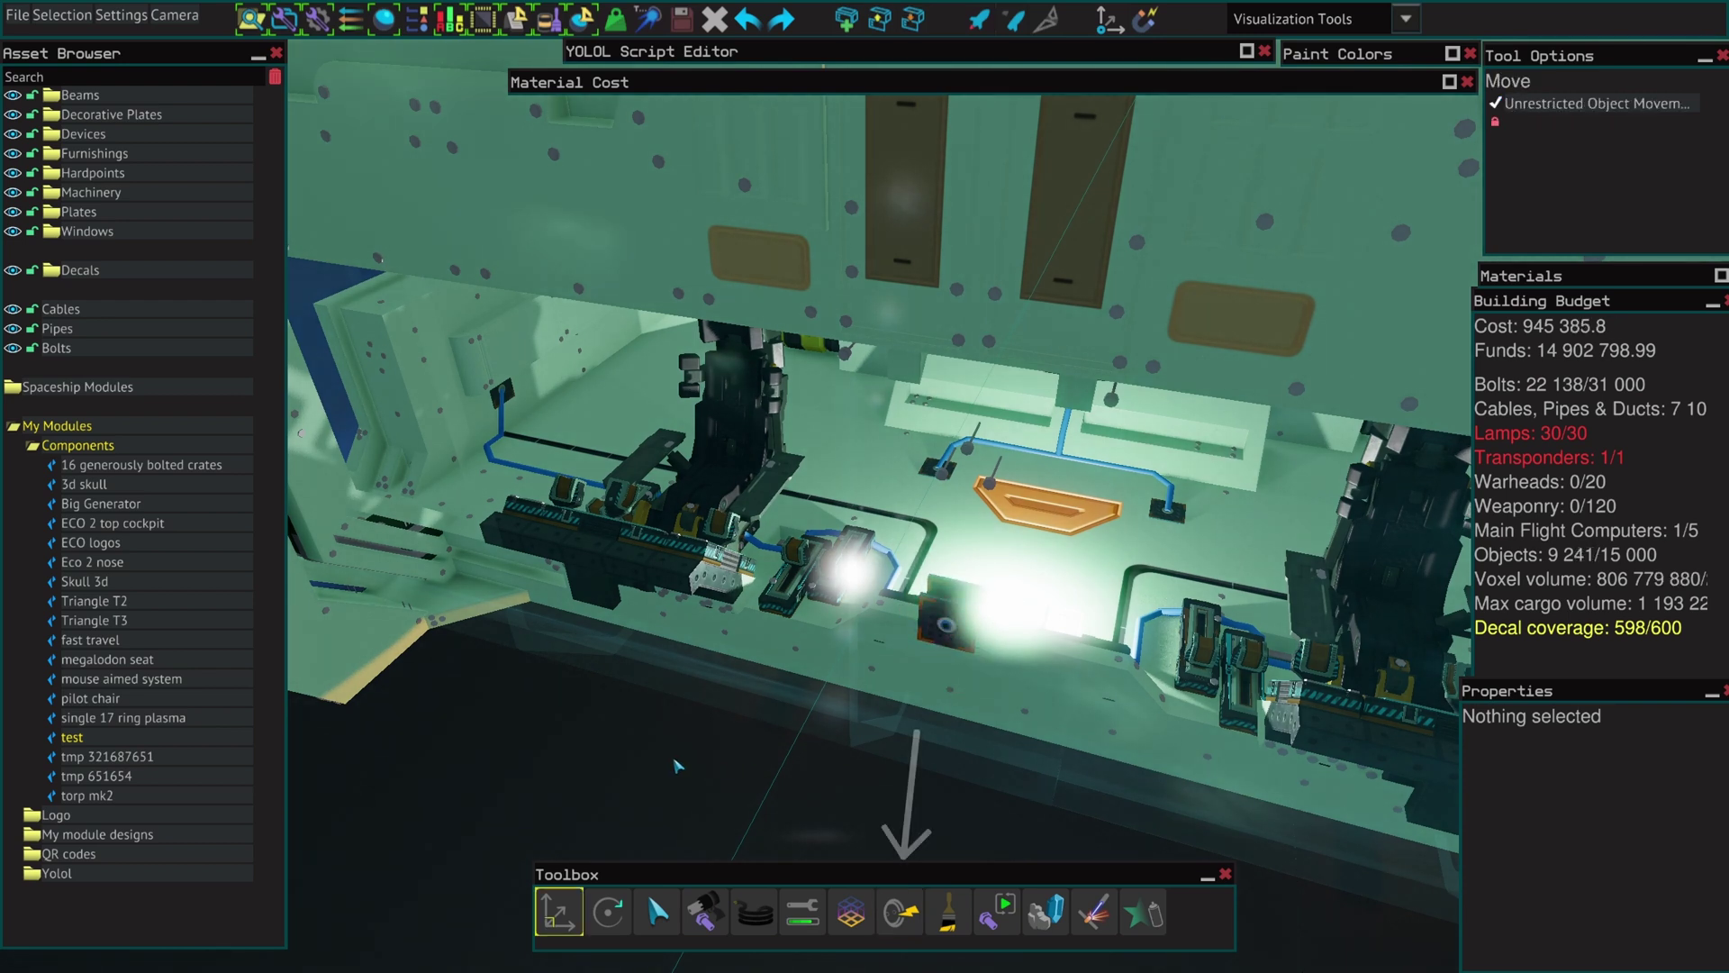
pyautogui.scroll(8, 678, 766)
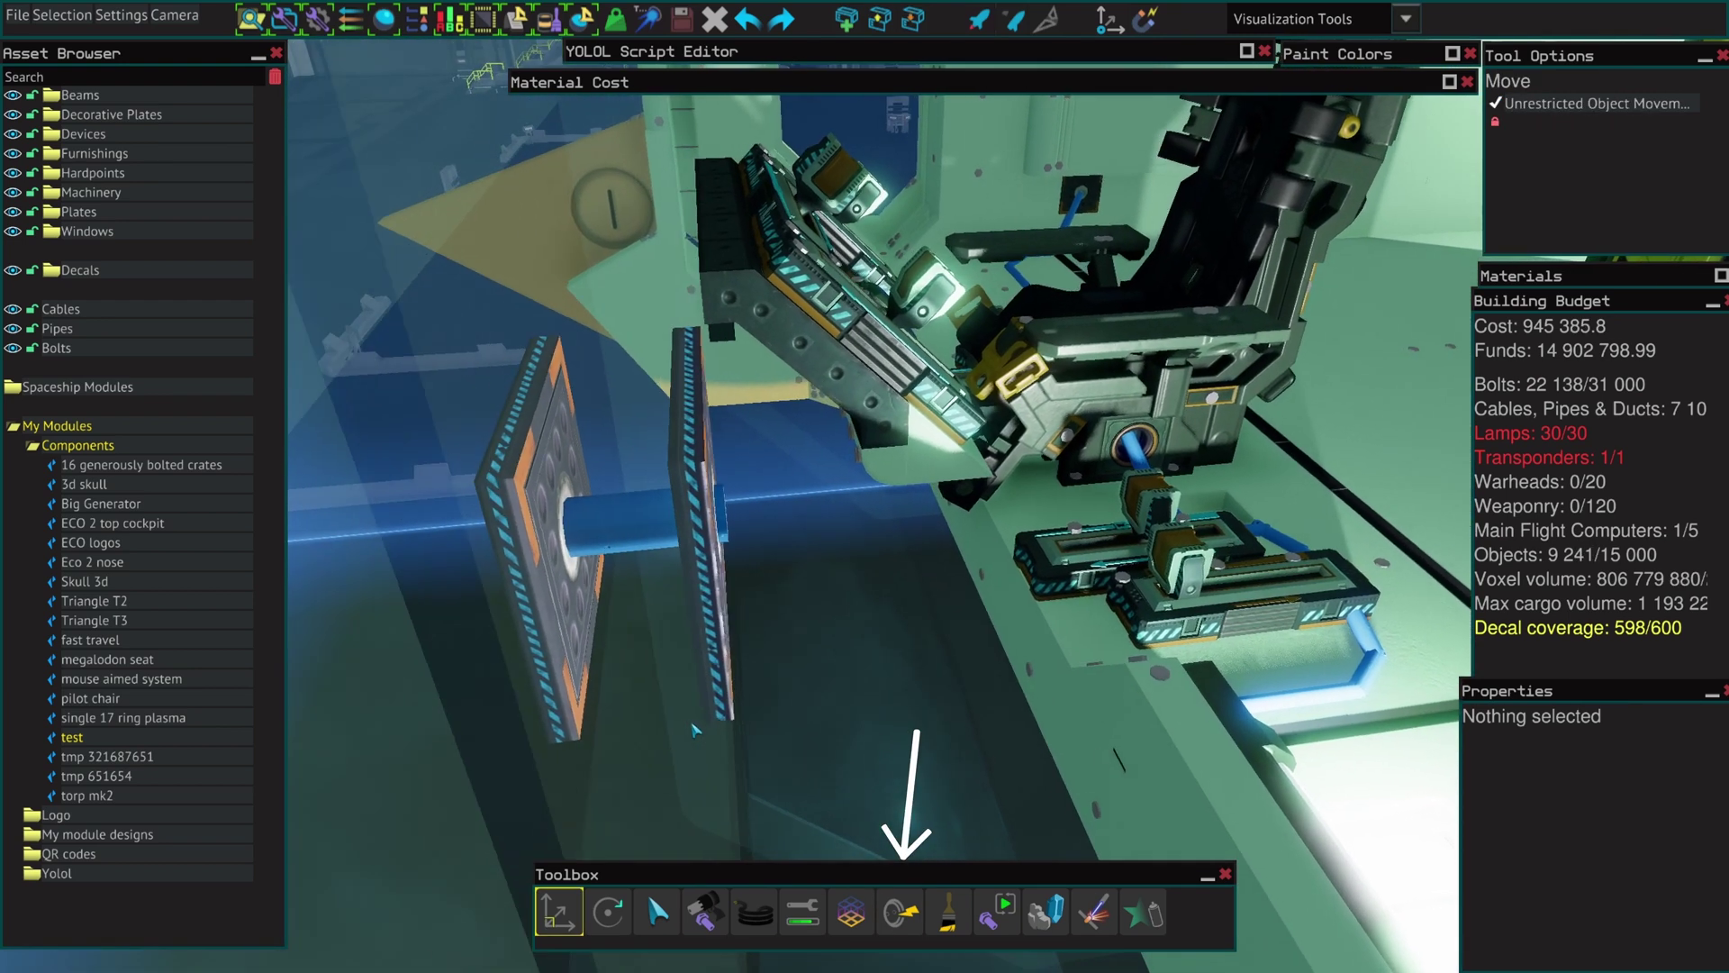
pyautogui.moveTo(692, 724); pyautogui.dragTo(696, 731, button='middle')
pyautogui.moveTo(657, 737); pyautogui.dragTo(656, 738, button='right')
pyautogui.scroll(-6, 657, 738)
pyautogui.scroll(5, 656, 736)
# Switch the Cables and Pipes tool to Cable and draw a zigzag cable run along the cockpit edge past the seat.
pyautogui.click(757, 912)
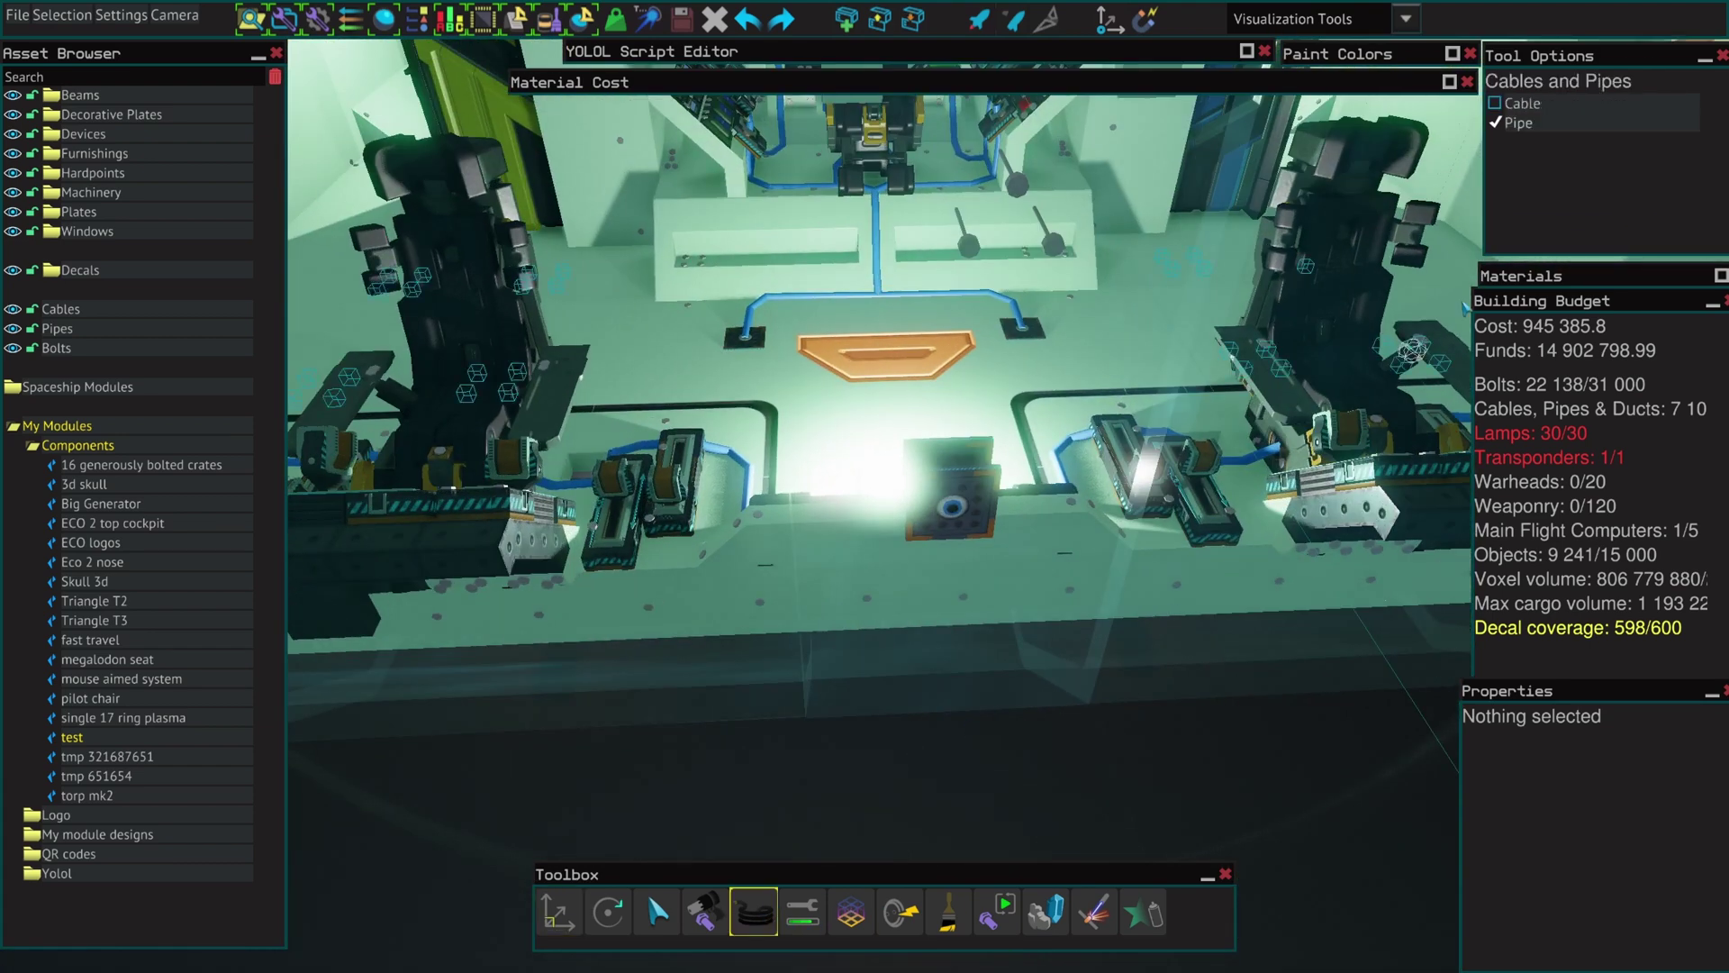
pyautogui.click(1538, 107)
pyautogui.scroll(2, 1432, 469)
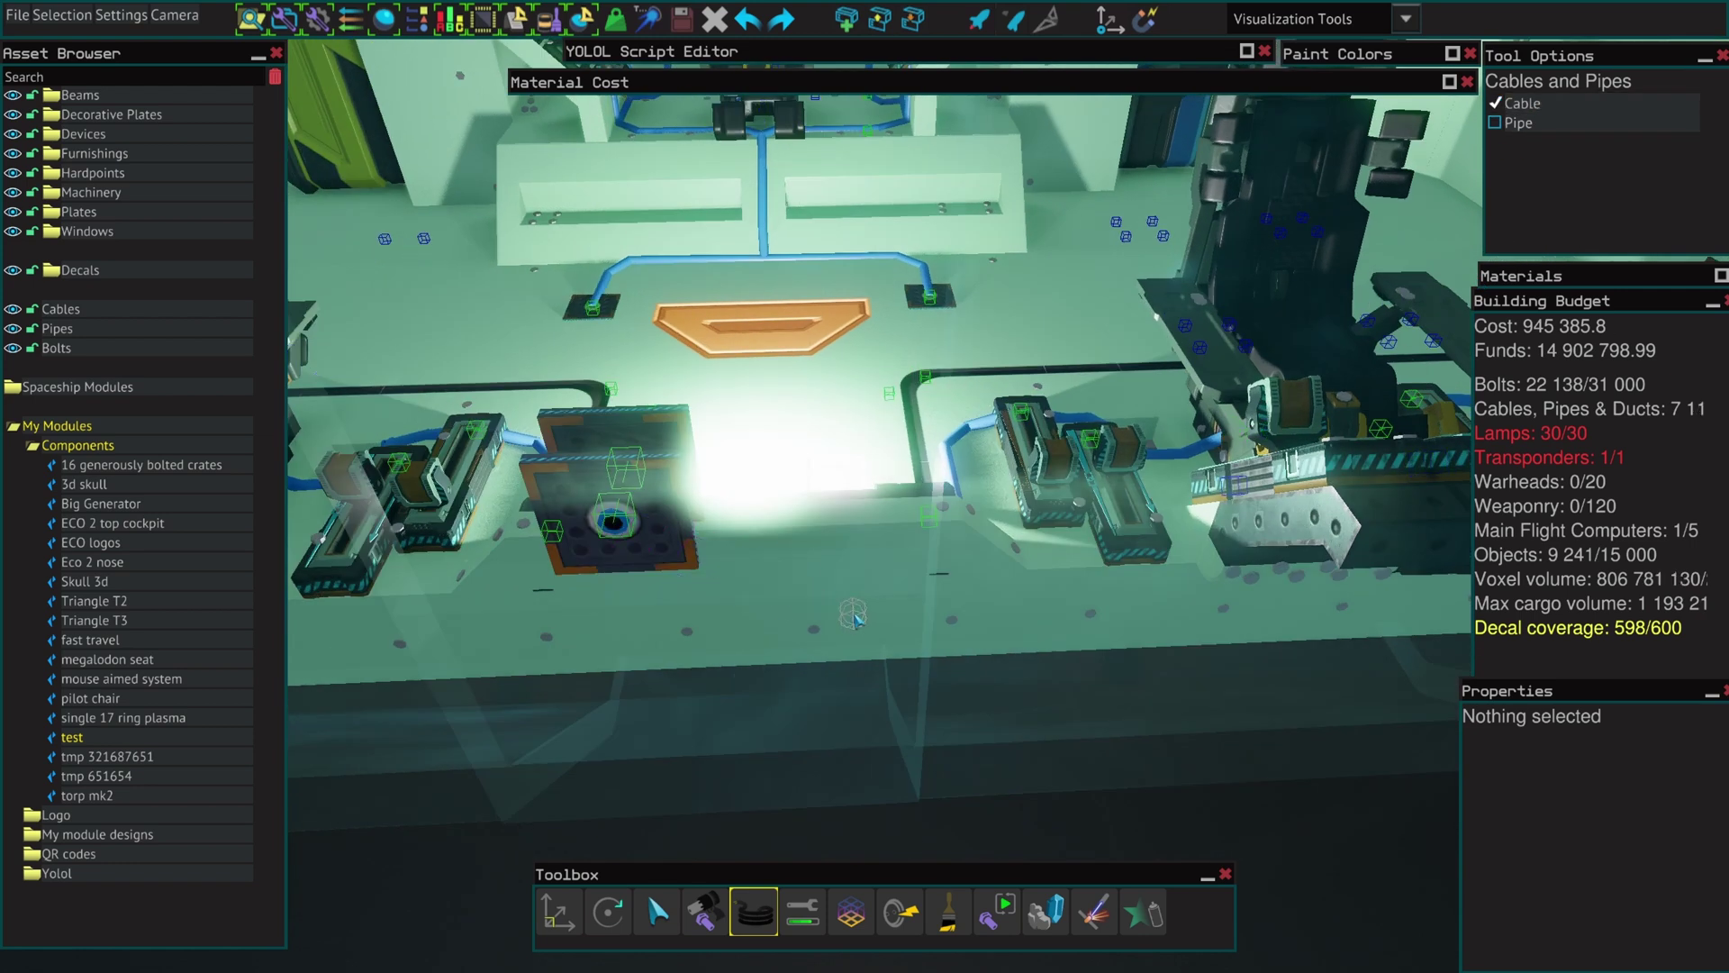
pyautogui.click(856, 618)
pyautogui.press('d')
pyautogui.click(1016, 622)
pyautogui.click(1189, 398)
pyautogui.press('d')
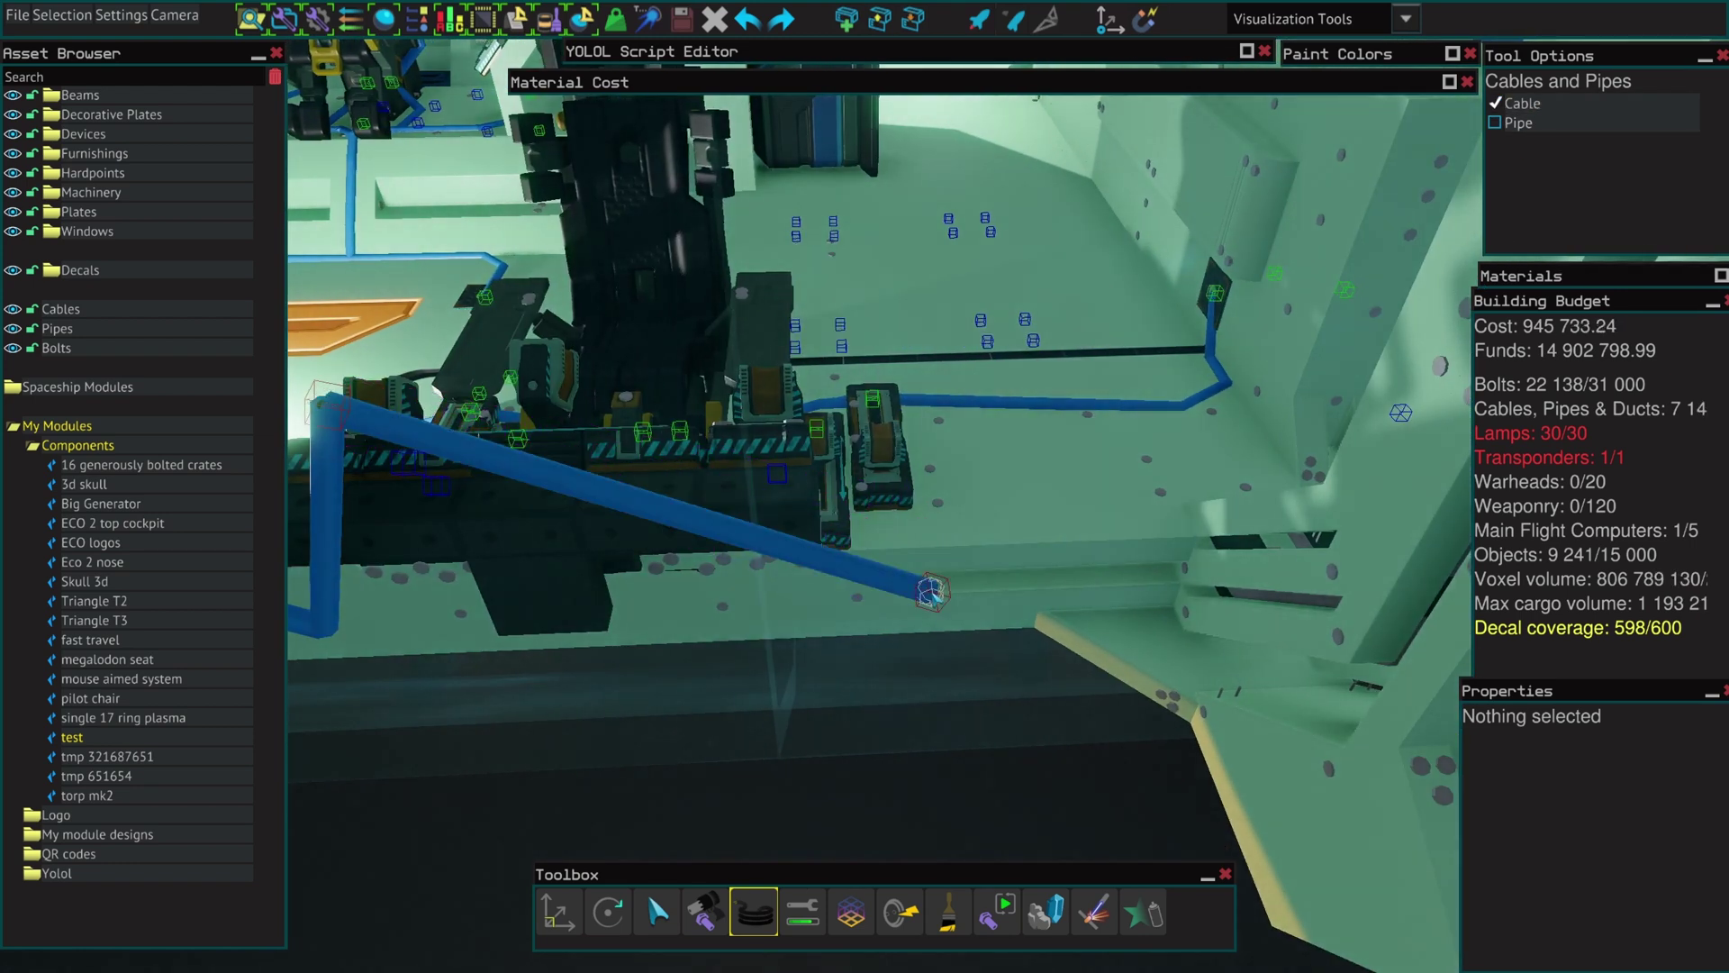
pyautogui.click(944, 586)
pyautogui.click(1161, 377)
pyautogui.scroll(-5, 946, 682)
pyautogui.press('Escape')
# Paint the flat deck and the adjoining engine pod purple with the Paint tool at brush radius 6.0 and plane depth 6.0.
pyautogui.moveTo(946, 682); pyautogui.dragTo(946, 682, button='right')
pyautogui.scroll(3, 946, 682)
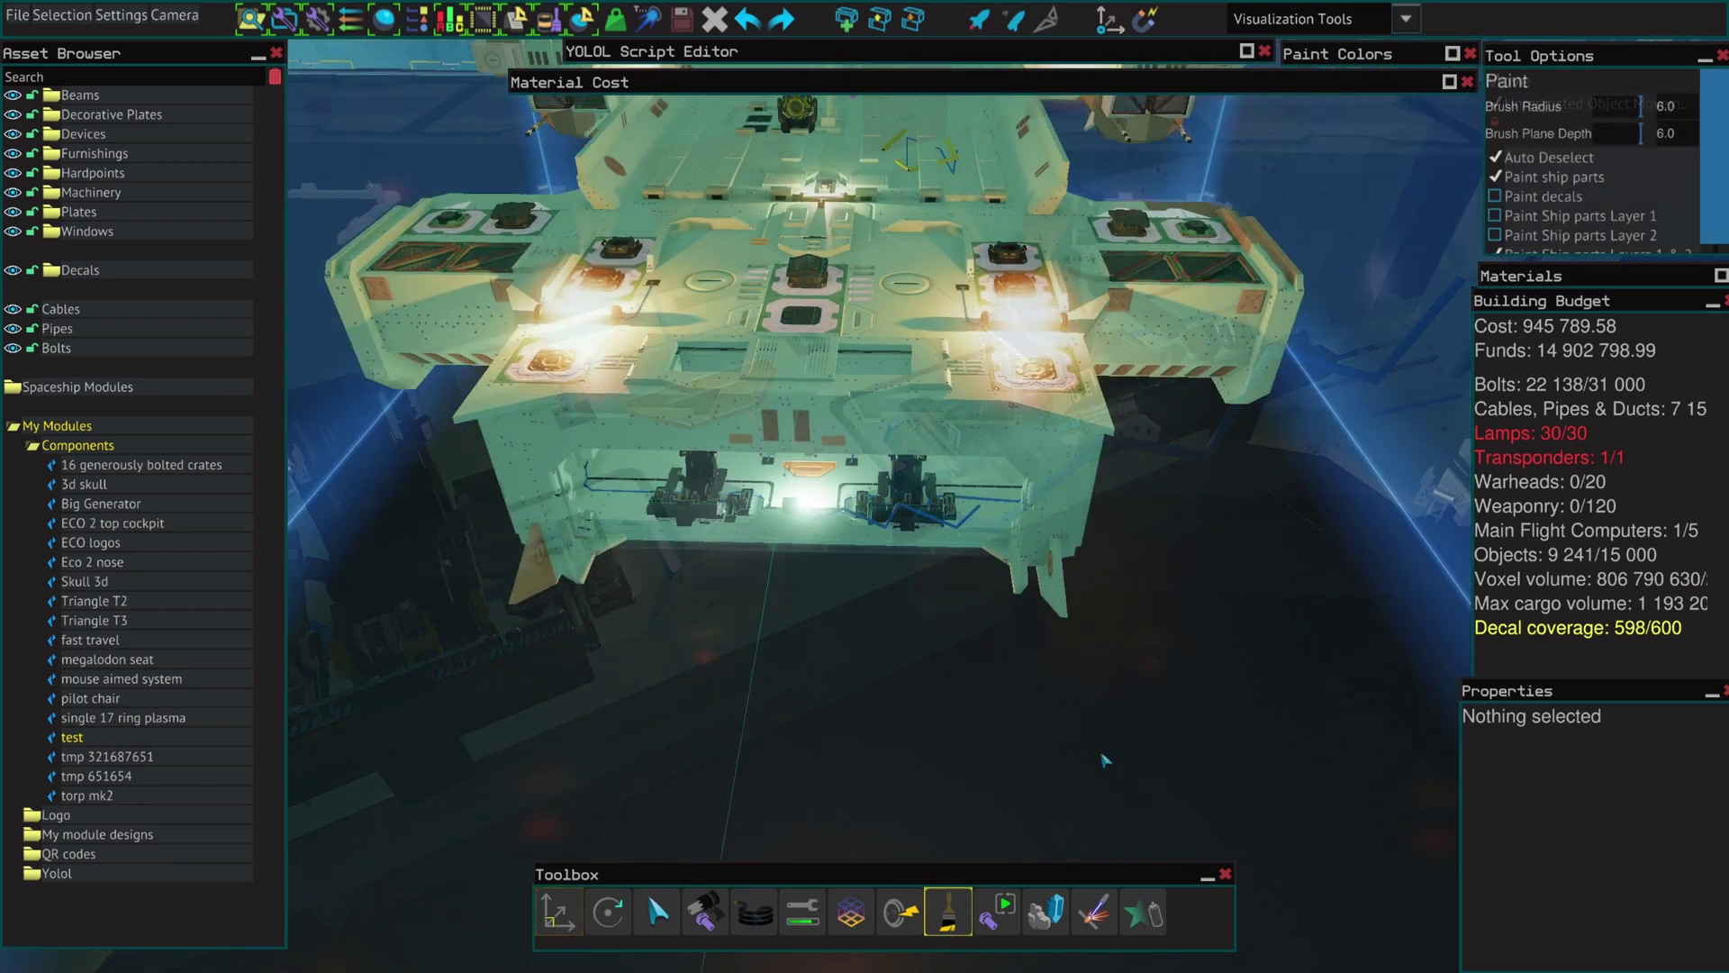
pyautogui.scroll(-3, 1105, 760)
pyautogui.moveTo(1104, 760); pyautogui.dragTo(1104, 760, button='right')
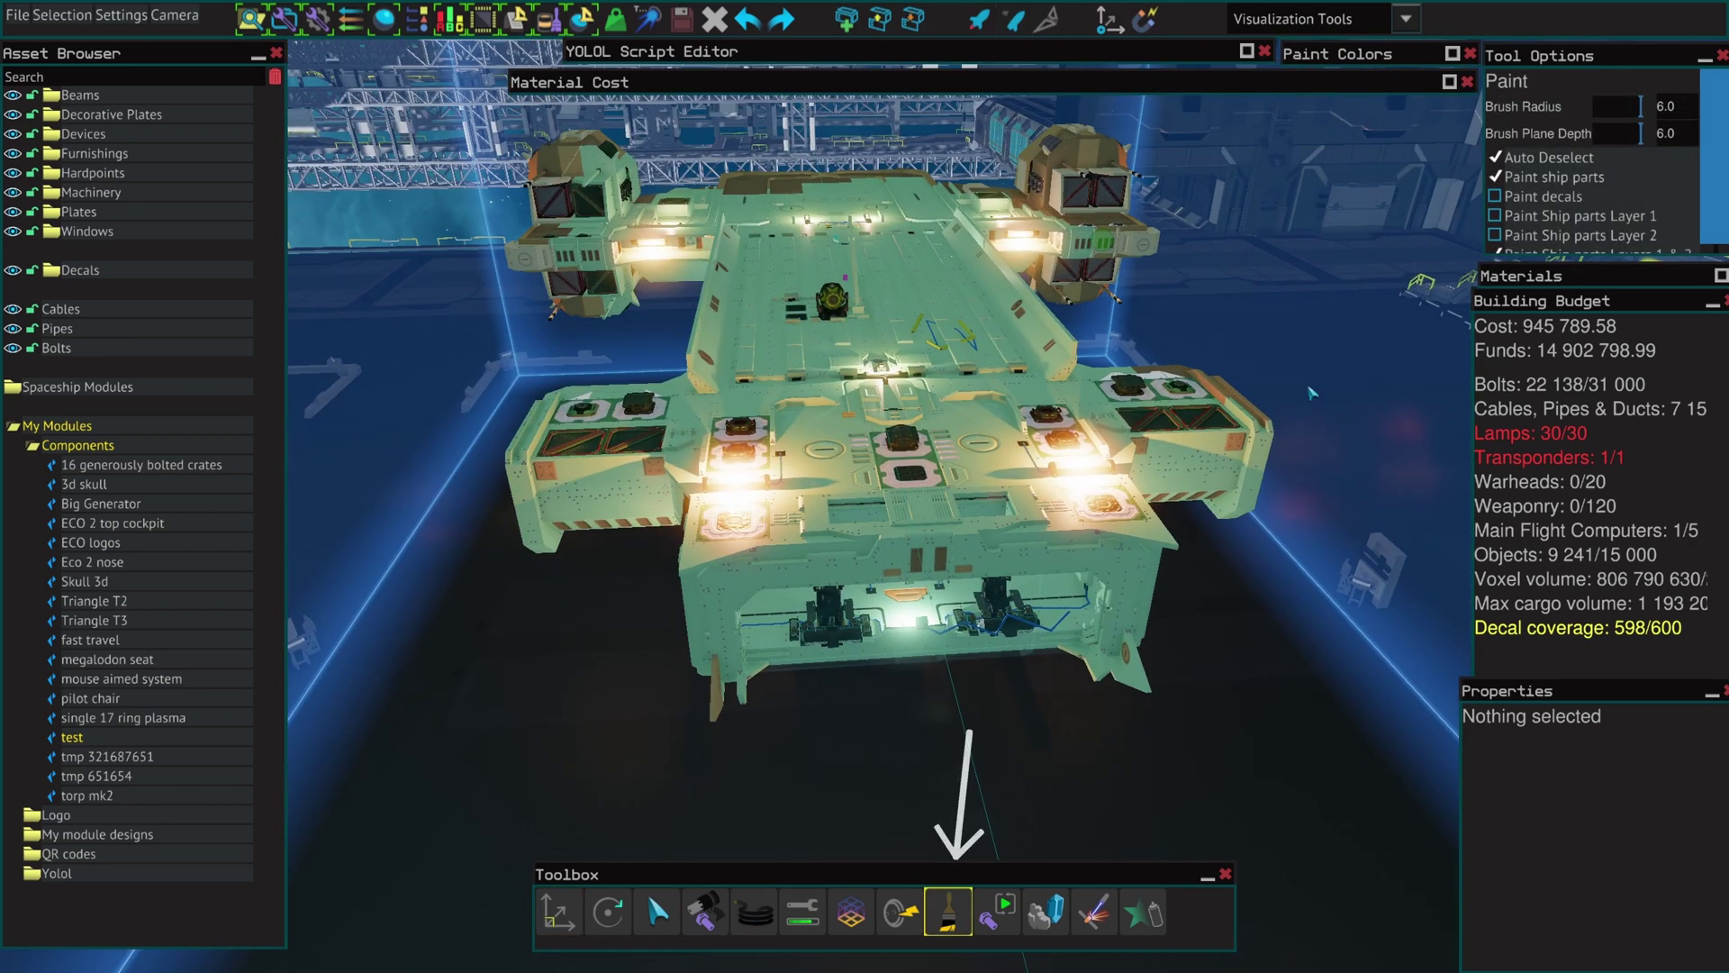
pyautogui.press('s')
pyautogui.press('d')
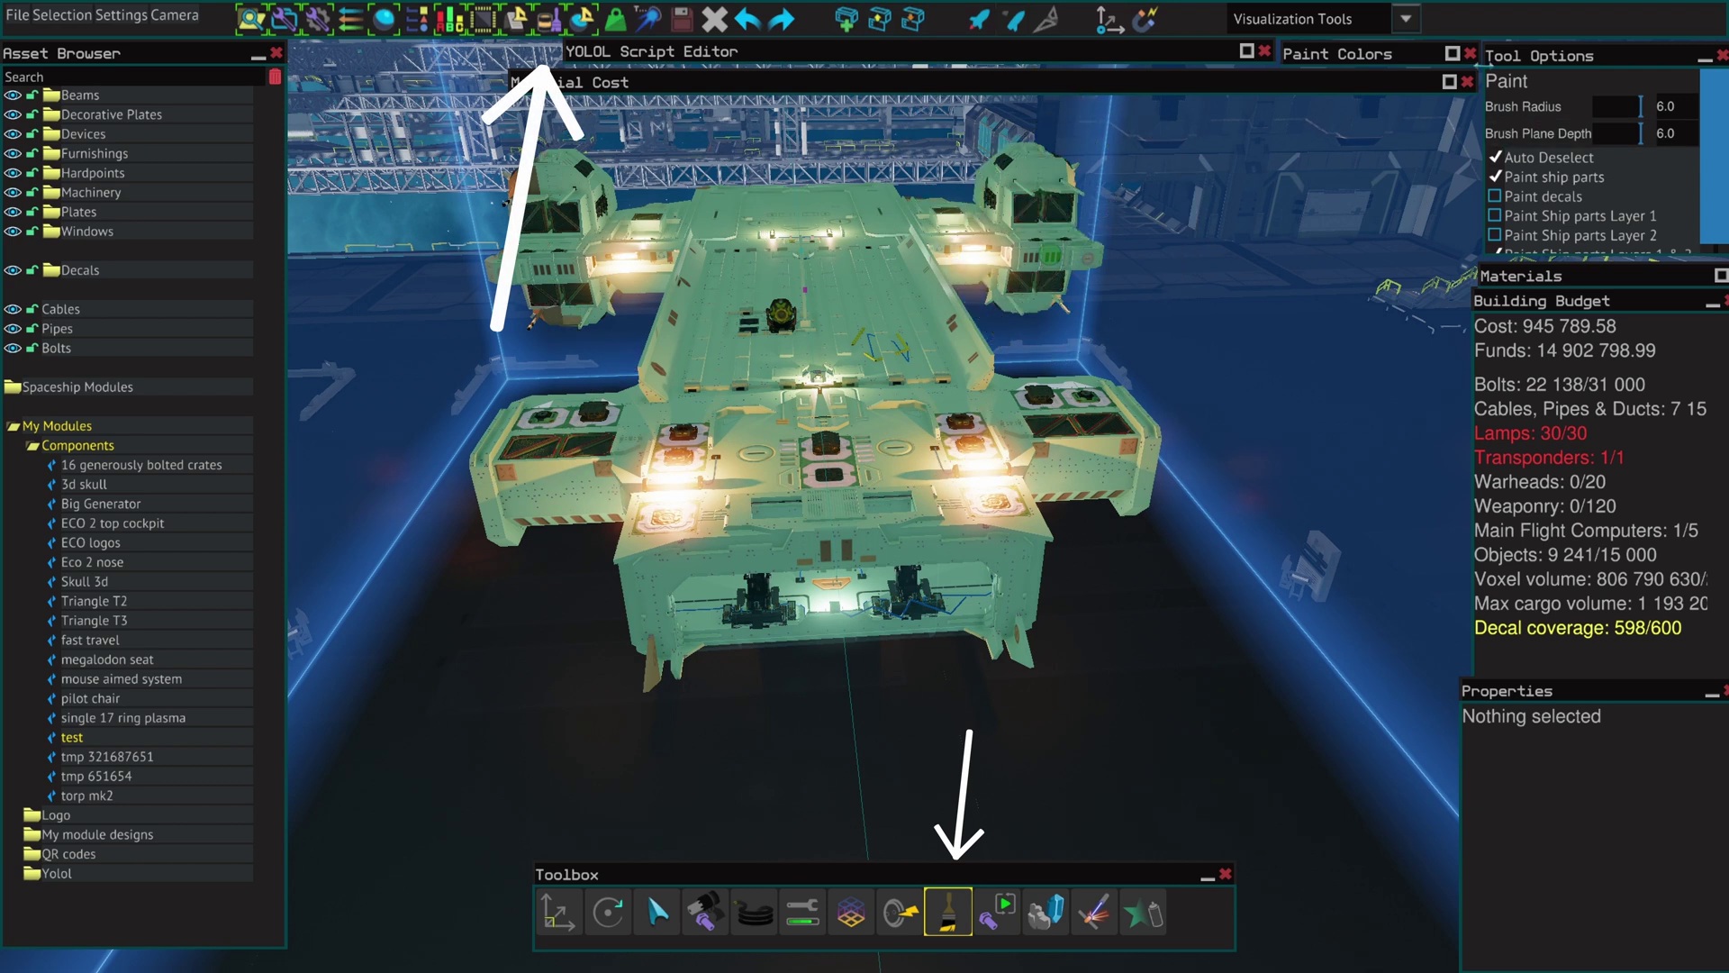
pyautogui.click(1454, 54)
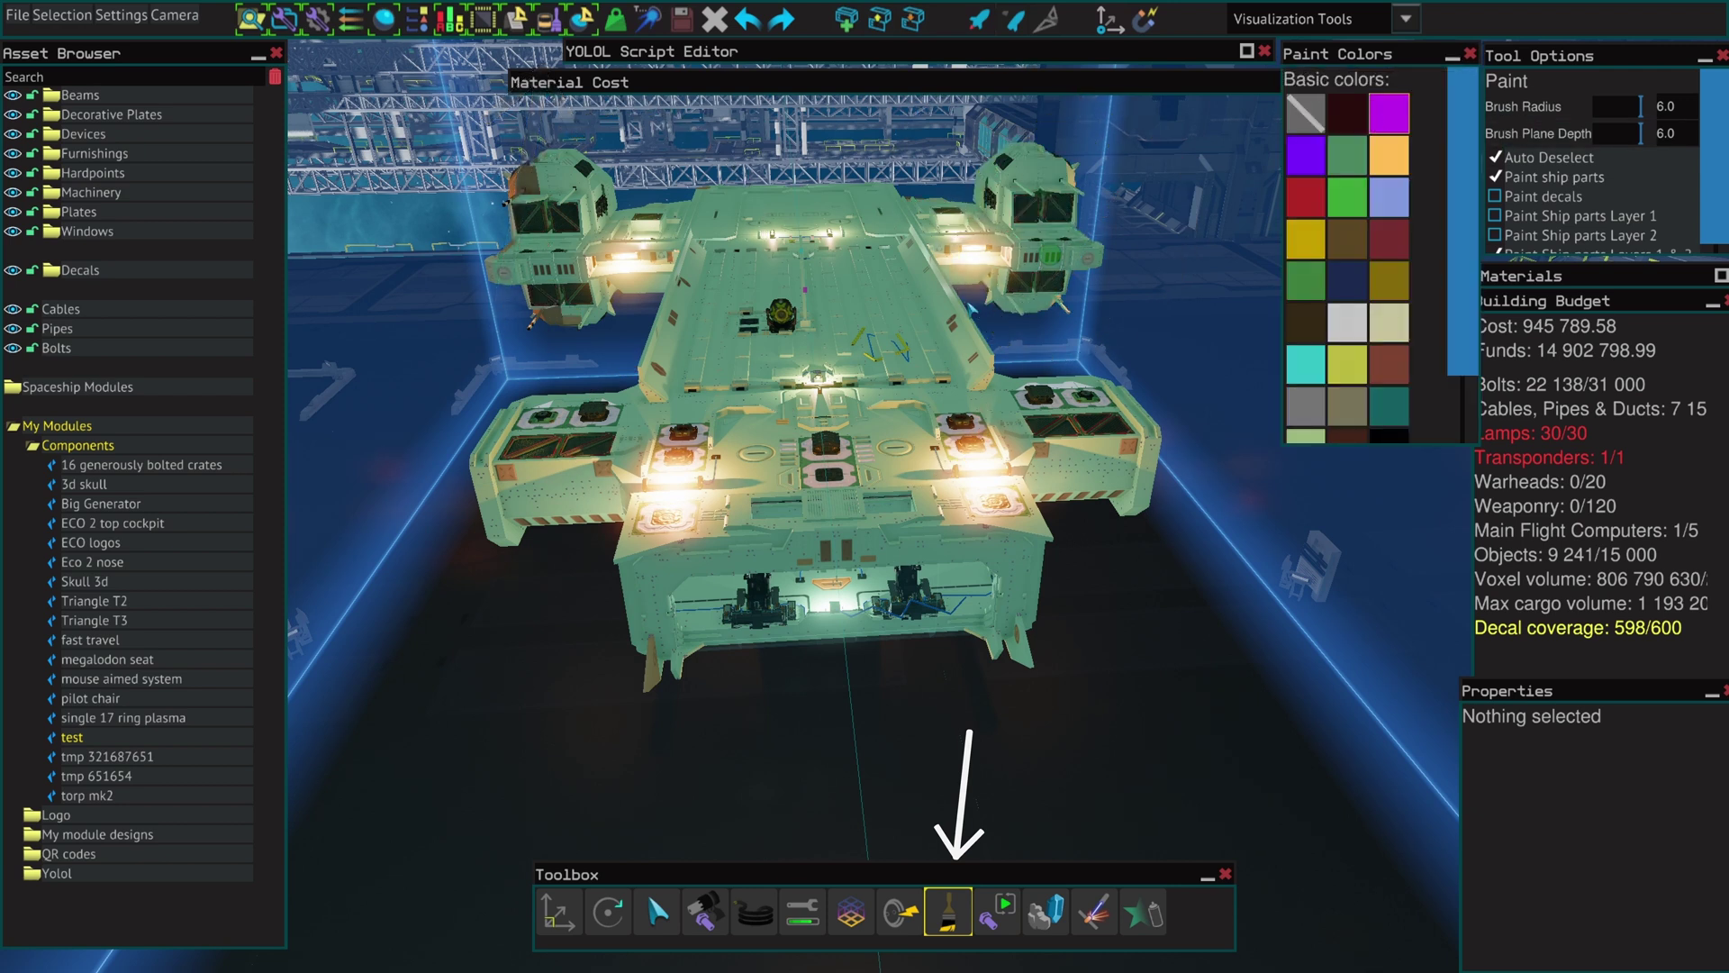
pyautogui.moveTo(966, 309)
pyautogui.mouseDown()
pyautogui.moveTo(711, 261)
pyautogui.moveTo(955, 245)
pyautogui.mouseUp()
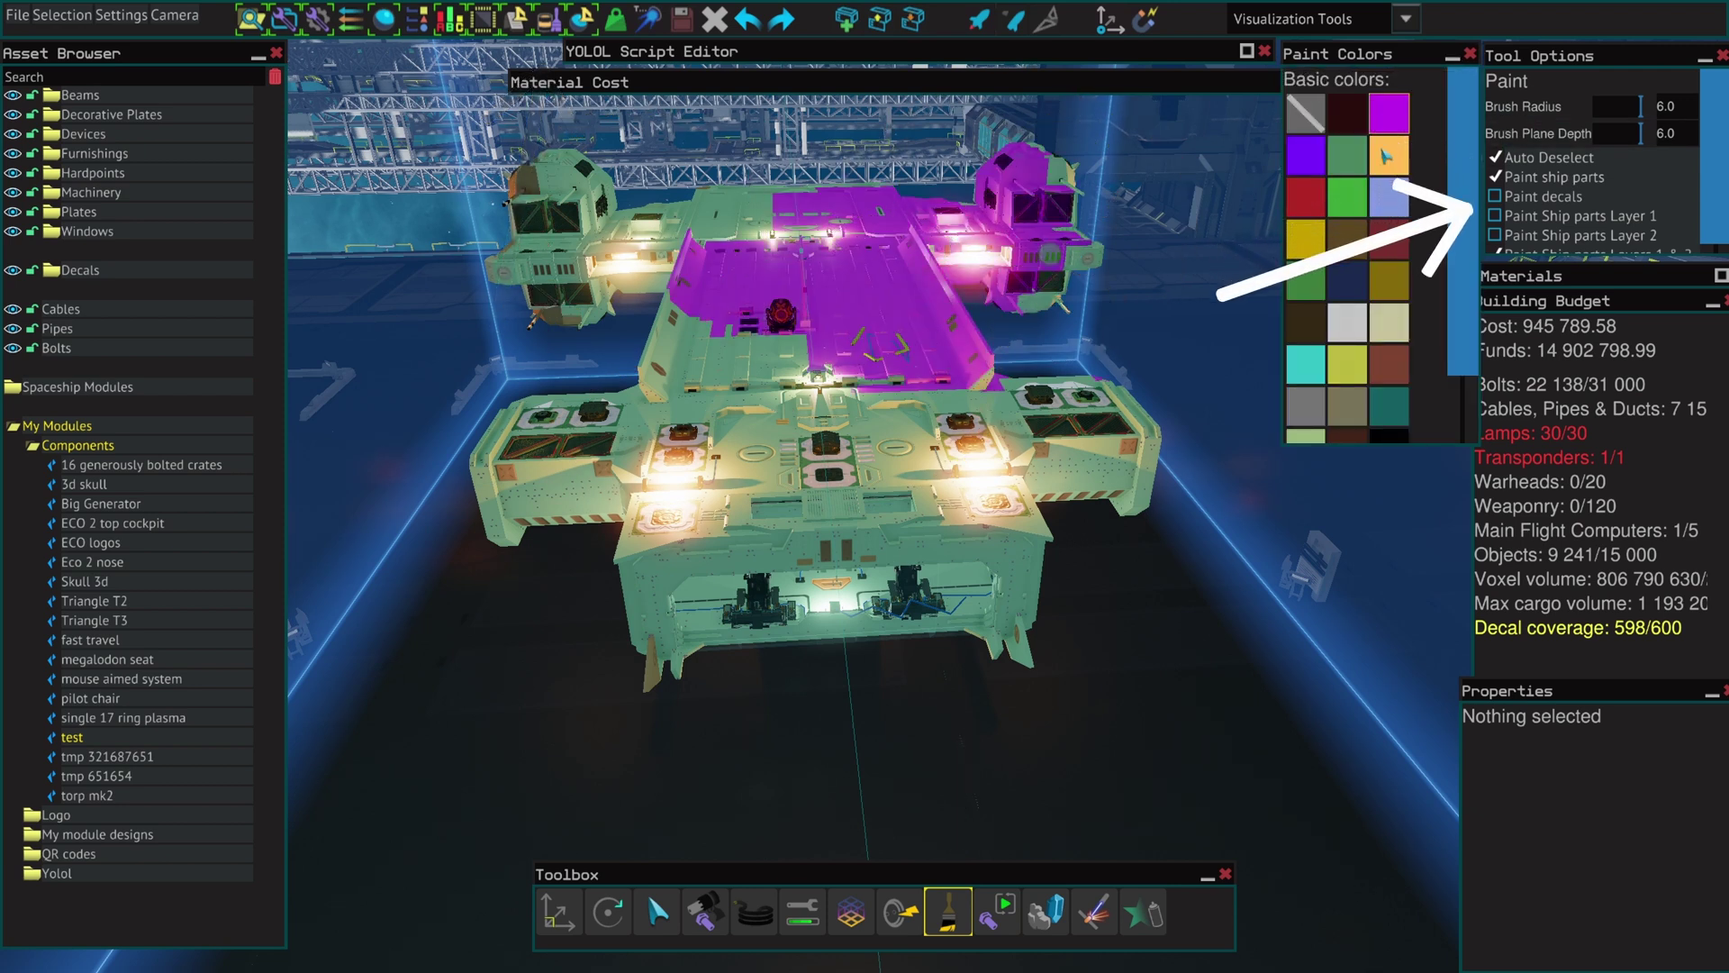
pyautogui.click(1454, 56)
pyautogui.press('Escape')
# Open the Autobolt tool and examine its options for adding bolts, removing bolts and applying to the selection.
pyautogui.scroll(2, 1297, 460)
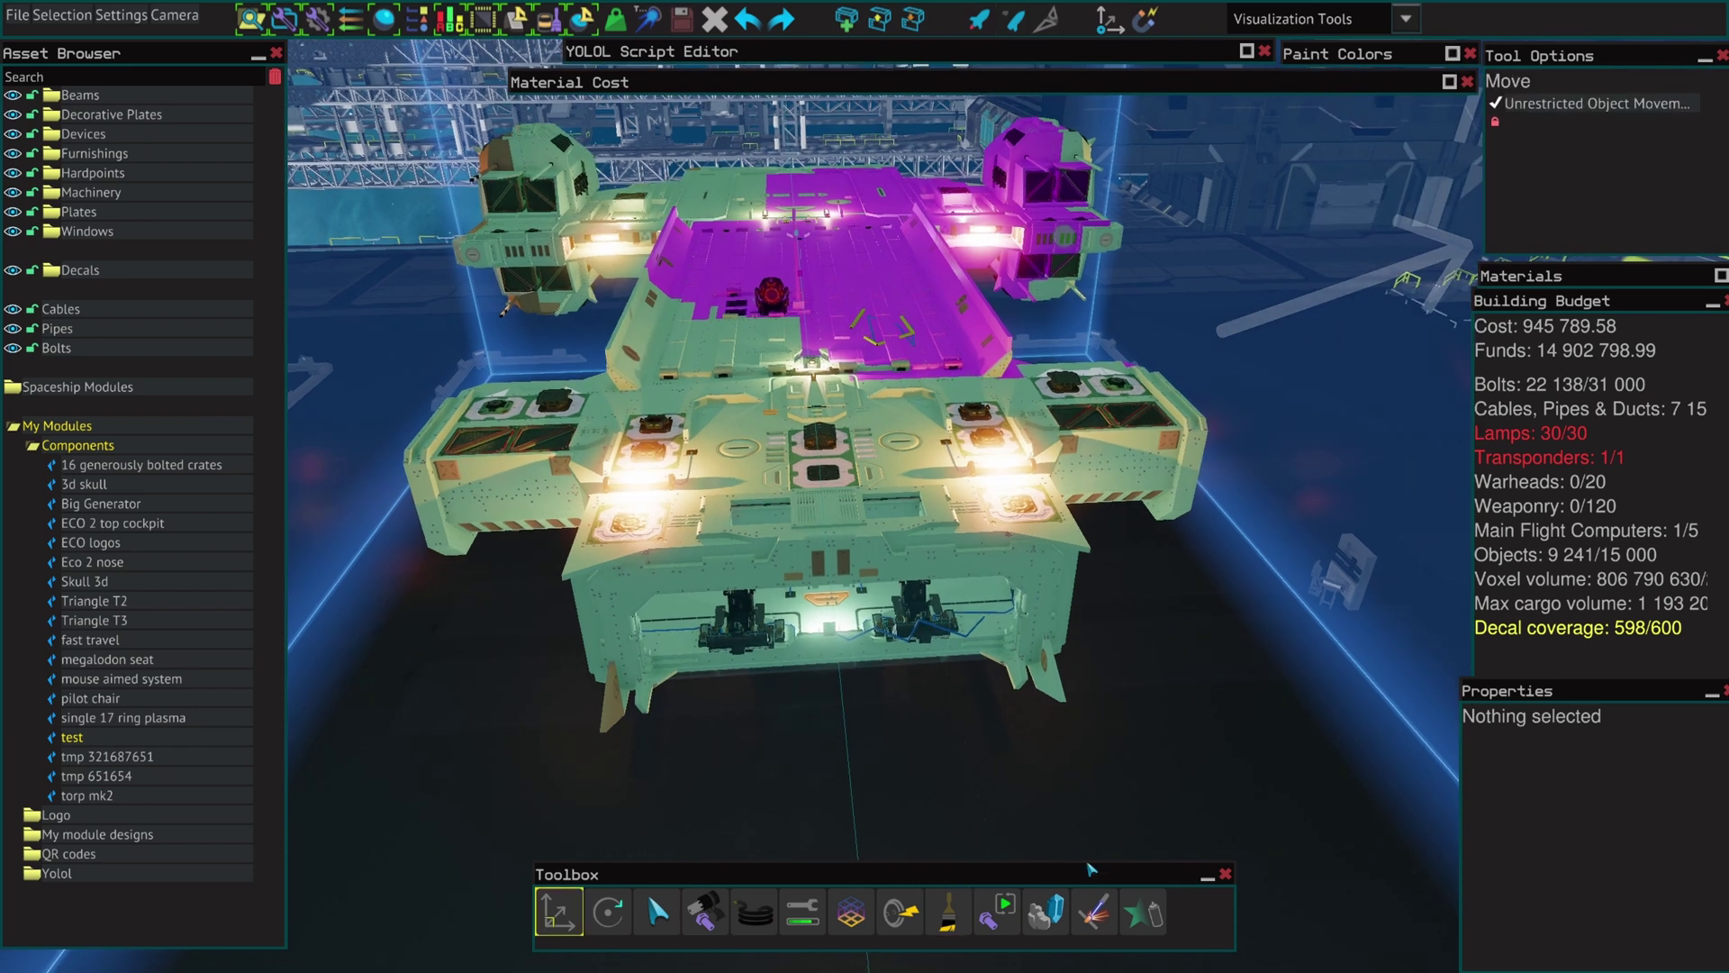
pyautogui.click(1000, 924)
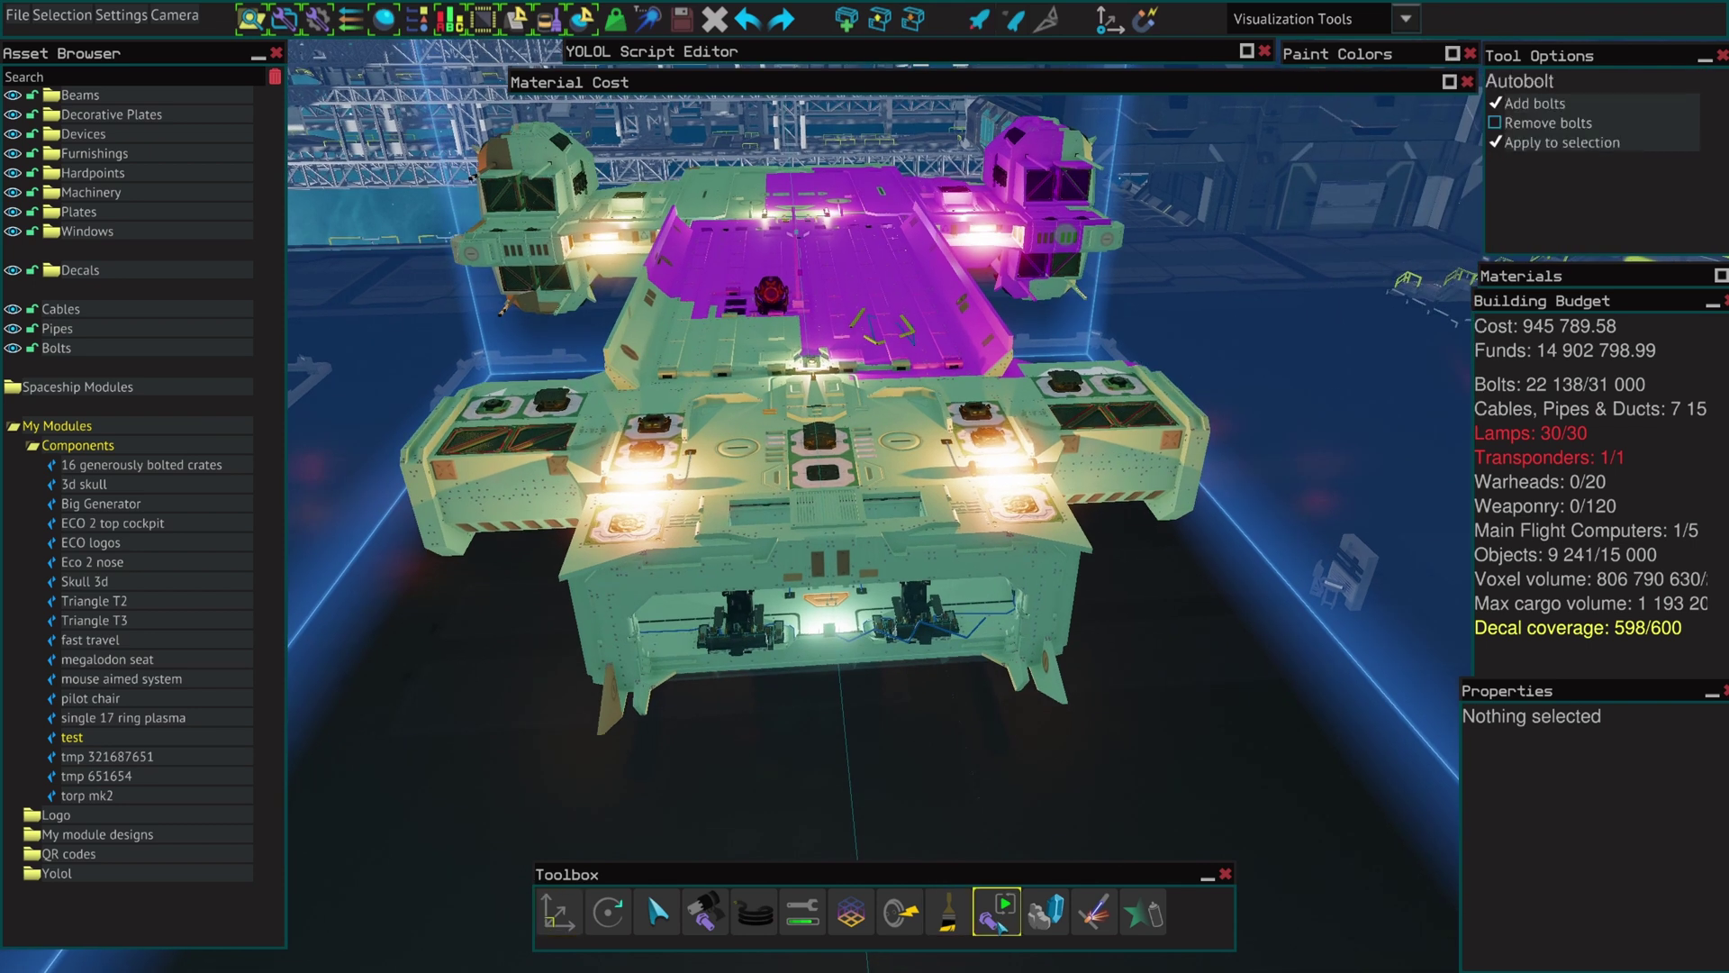
pyautogui.scroll(3, 1168, 694)
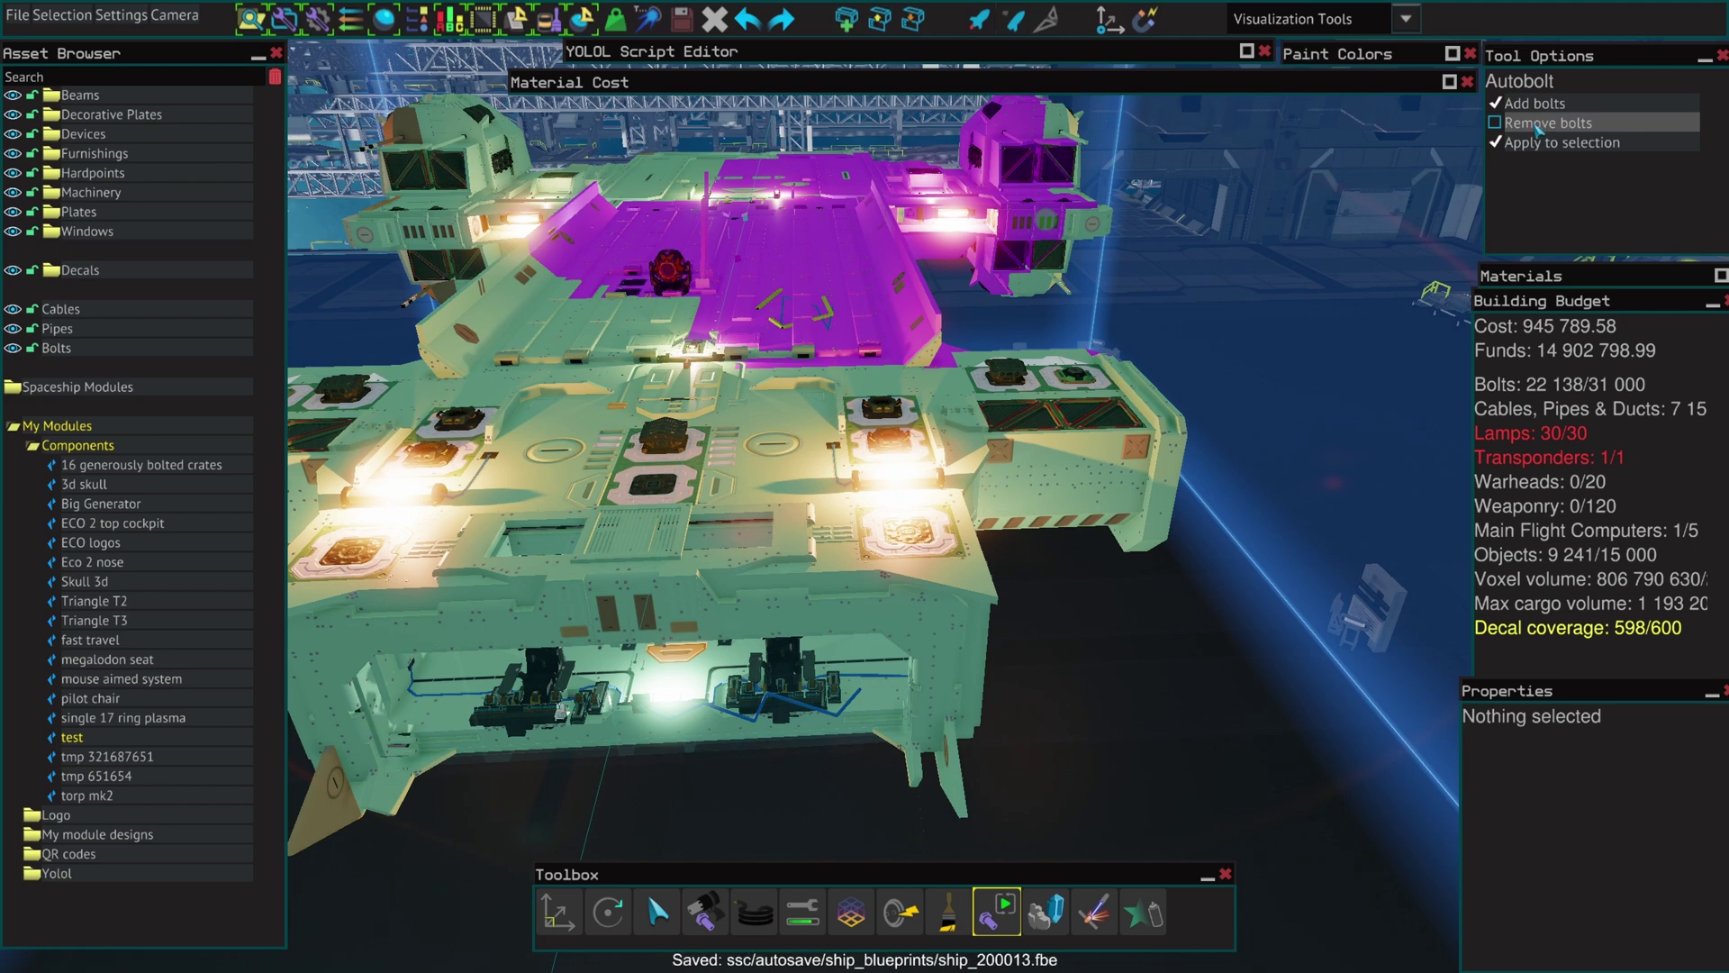
pyautogui.press('Escape')
pyautogui.moveTo(1248, 605); pyautogui.dragTo(1248, 605, button='right')
pyautogui.scroll(-3, 1248, 605)
pyautogui.click(1062, 387)
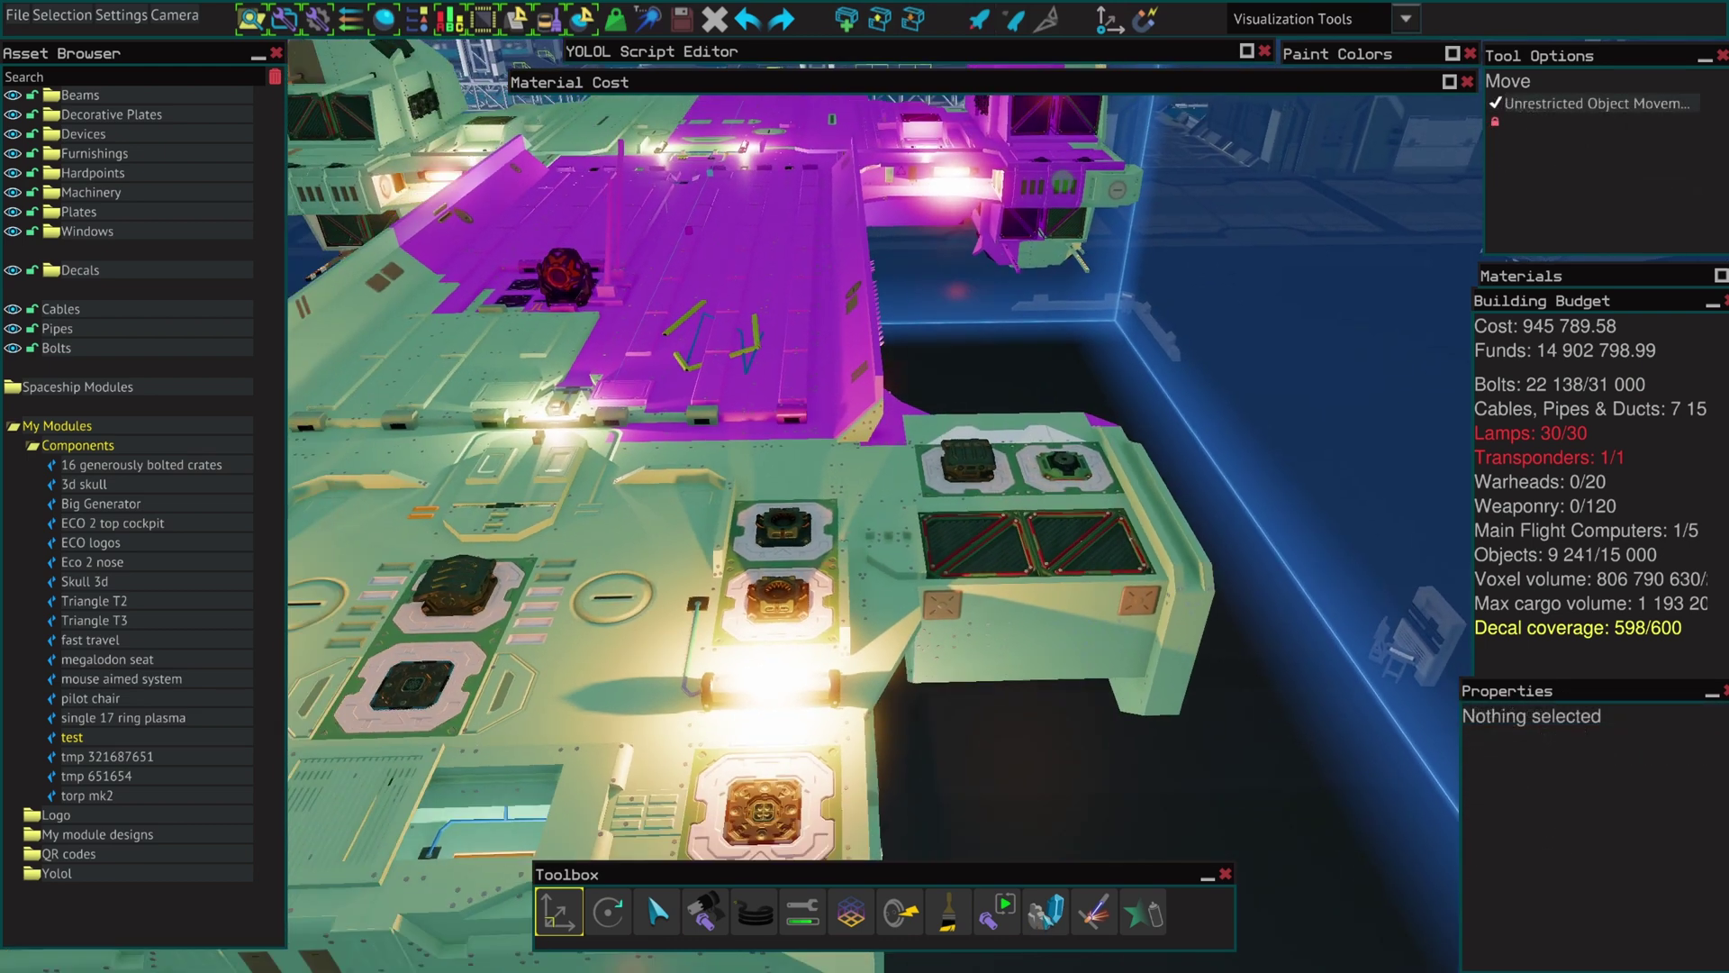
# Activate the Material tool and choose Exorium from the Metals in the materials list.
pyautogui.click(1043, 908)
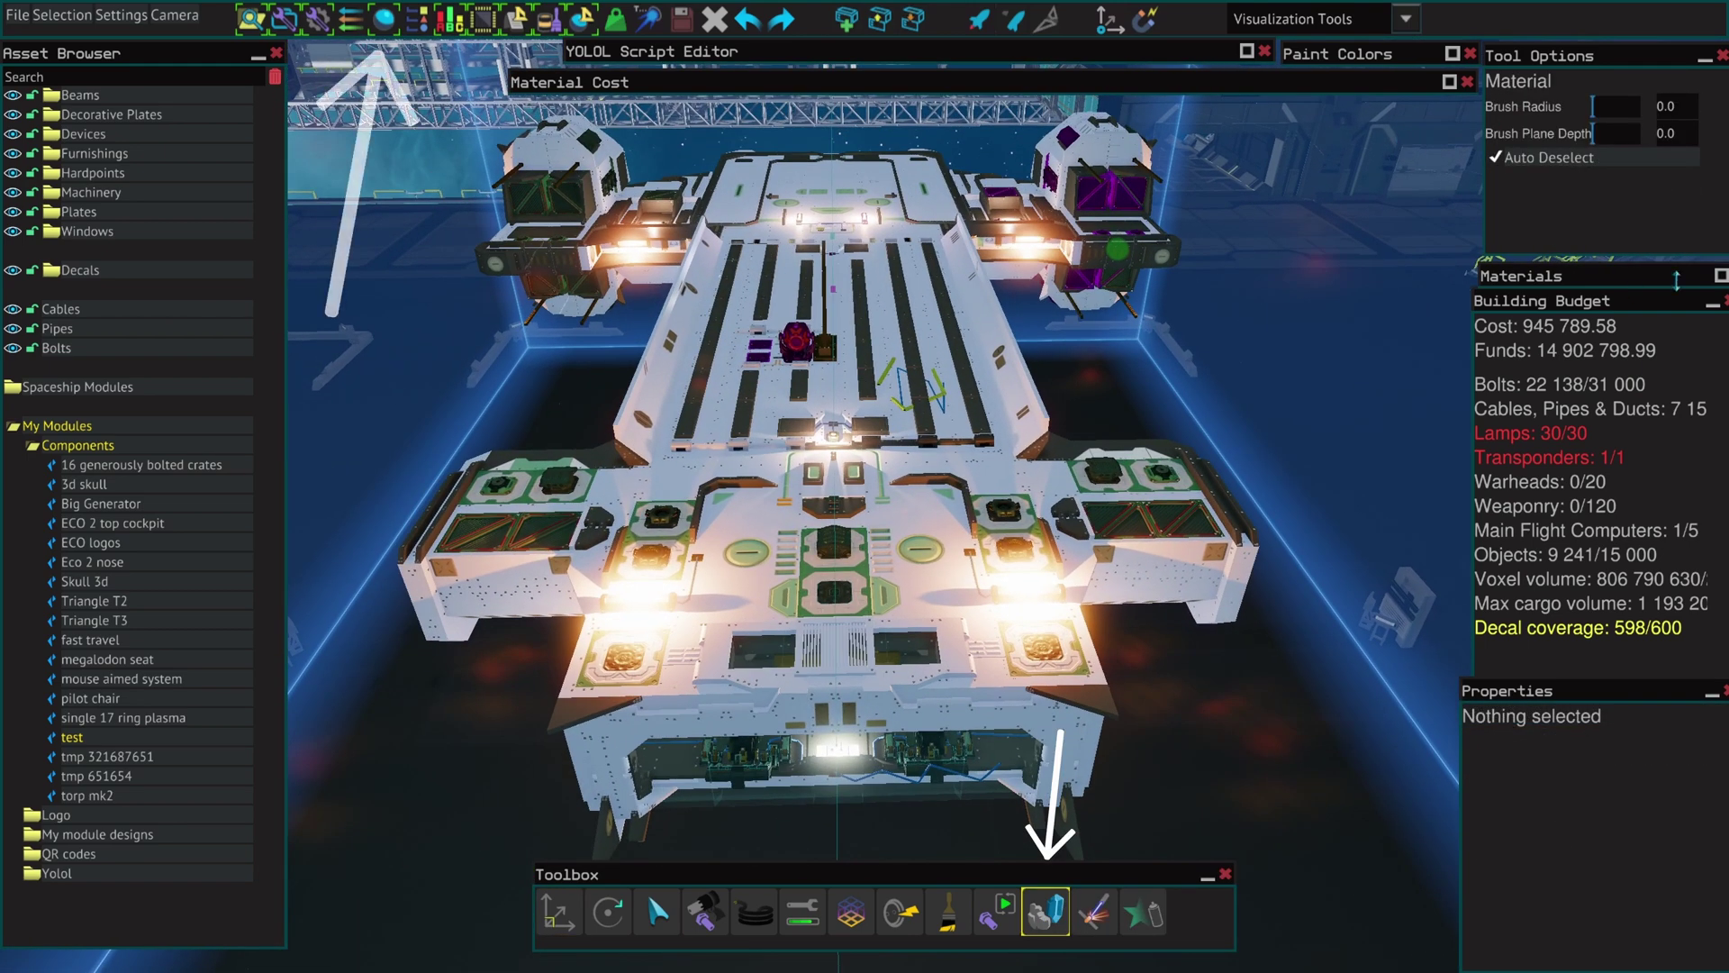
pyautogui.click(1720, 277)
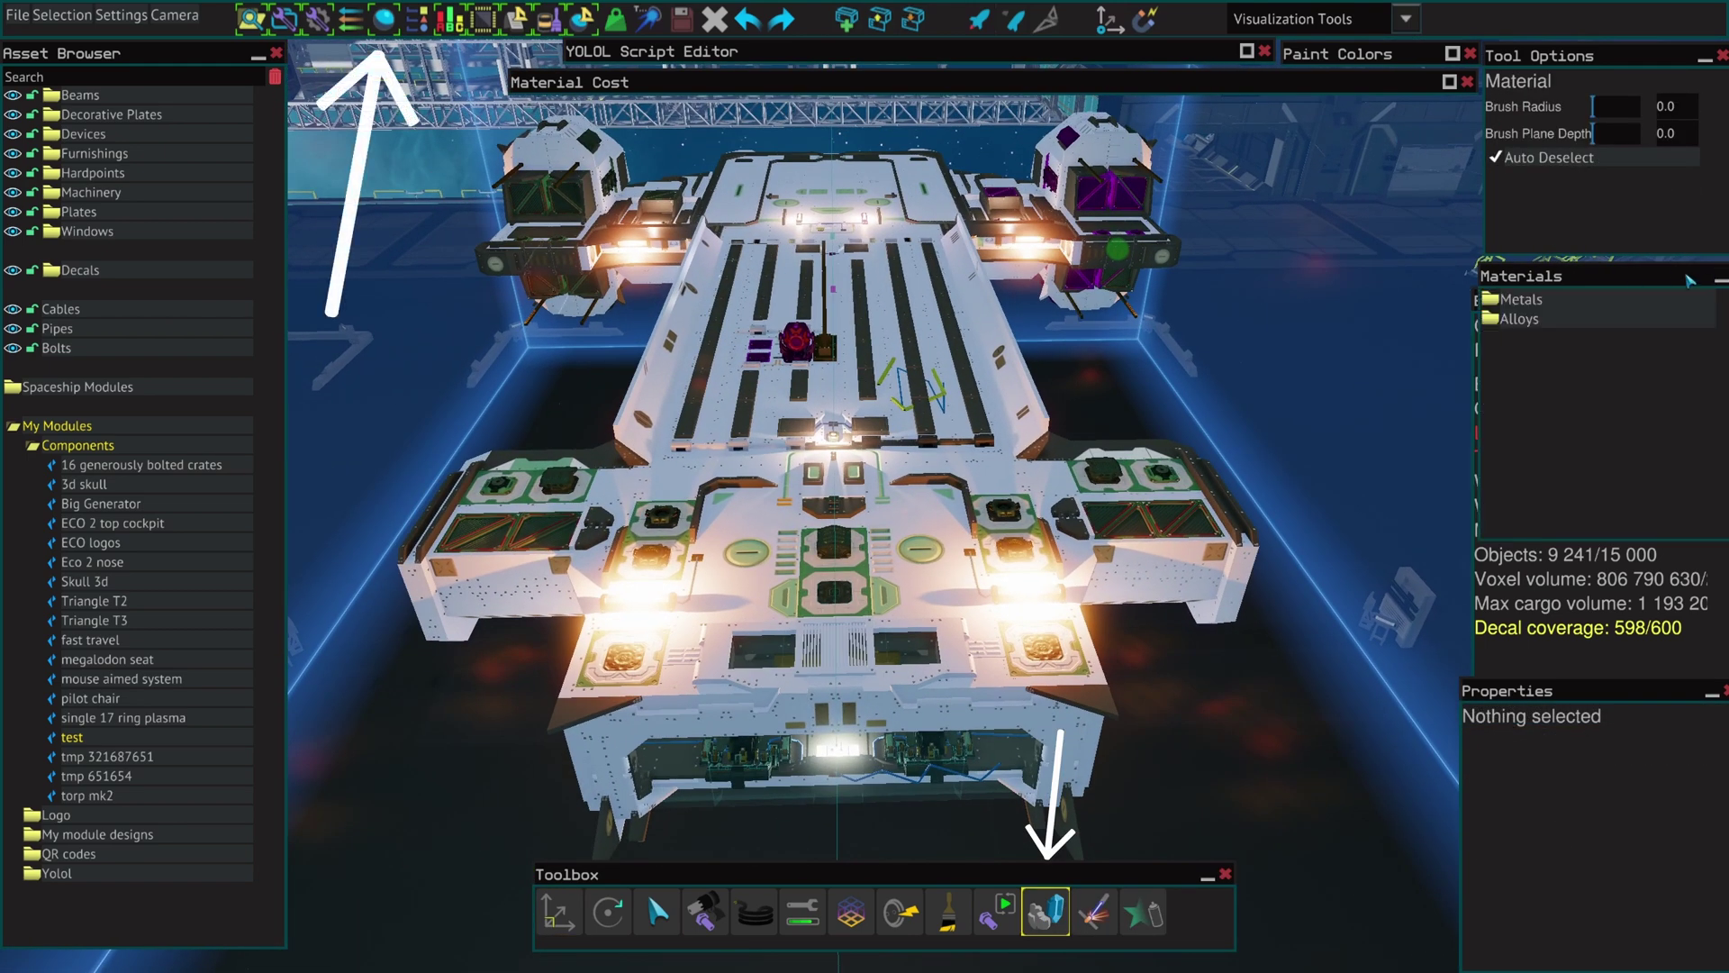
pyautogui.click(1602, 301)
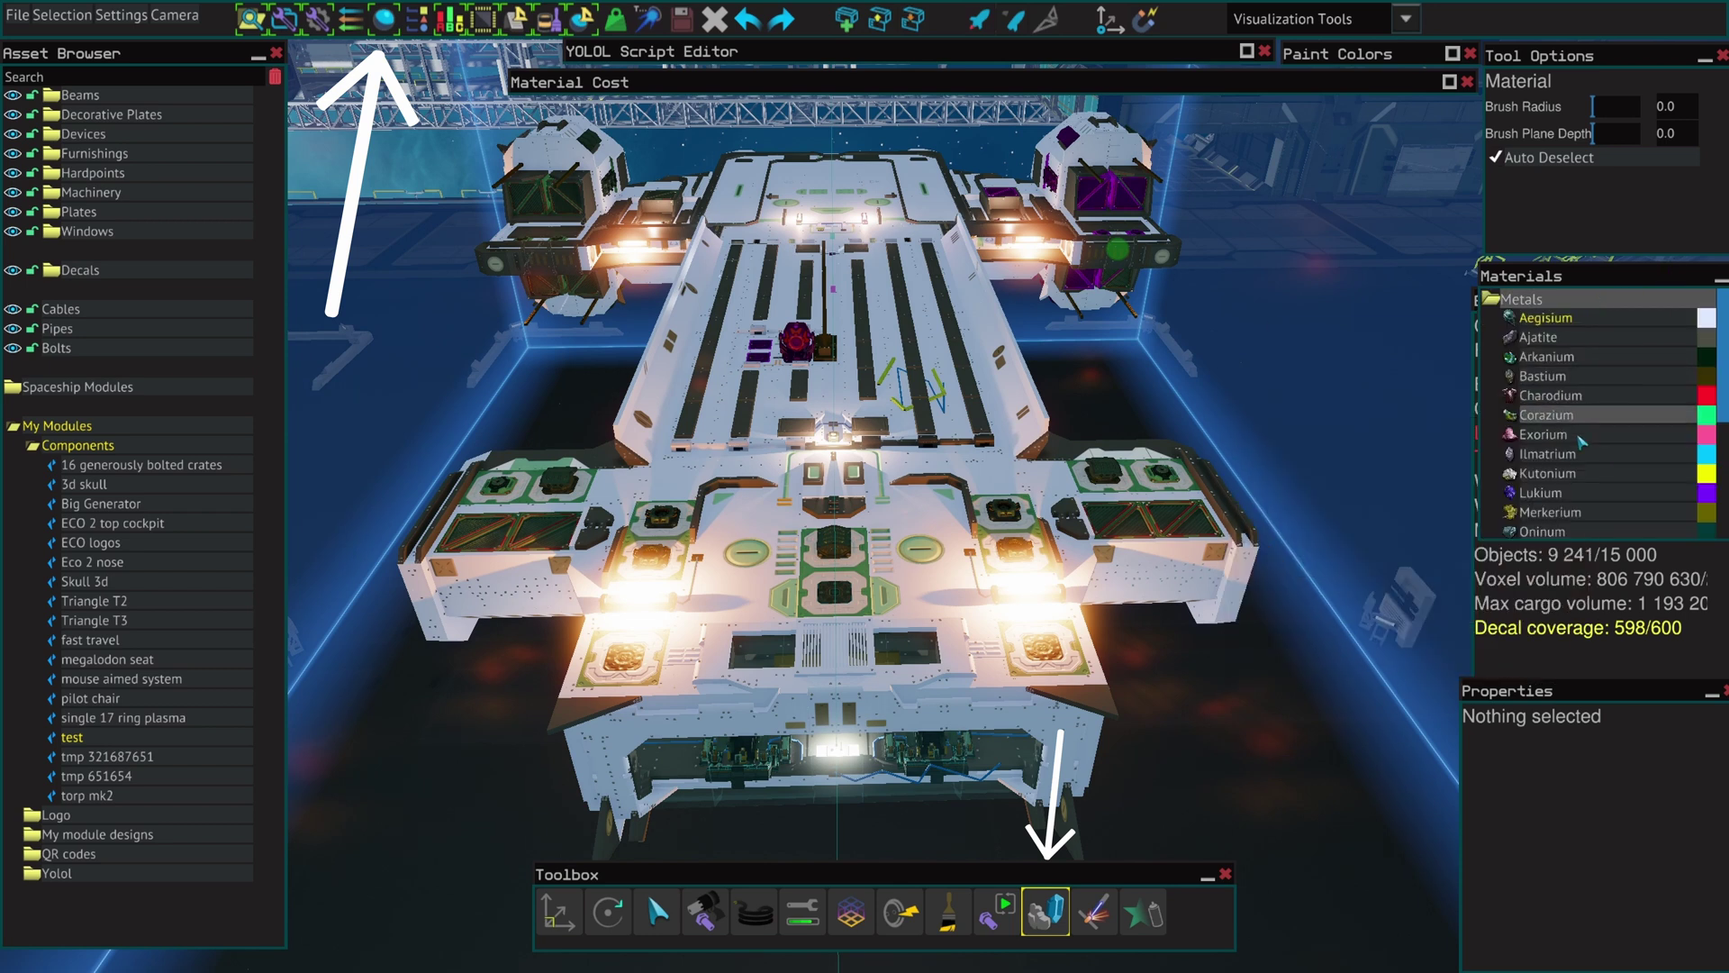
pyautogui.click(1580, 440)
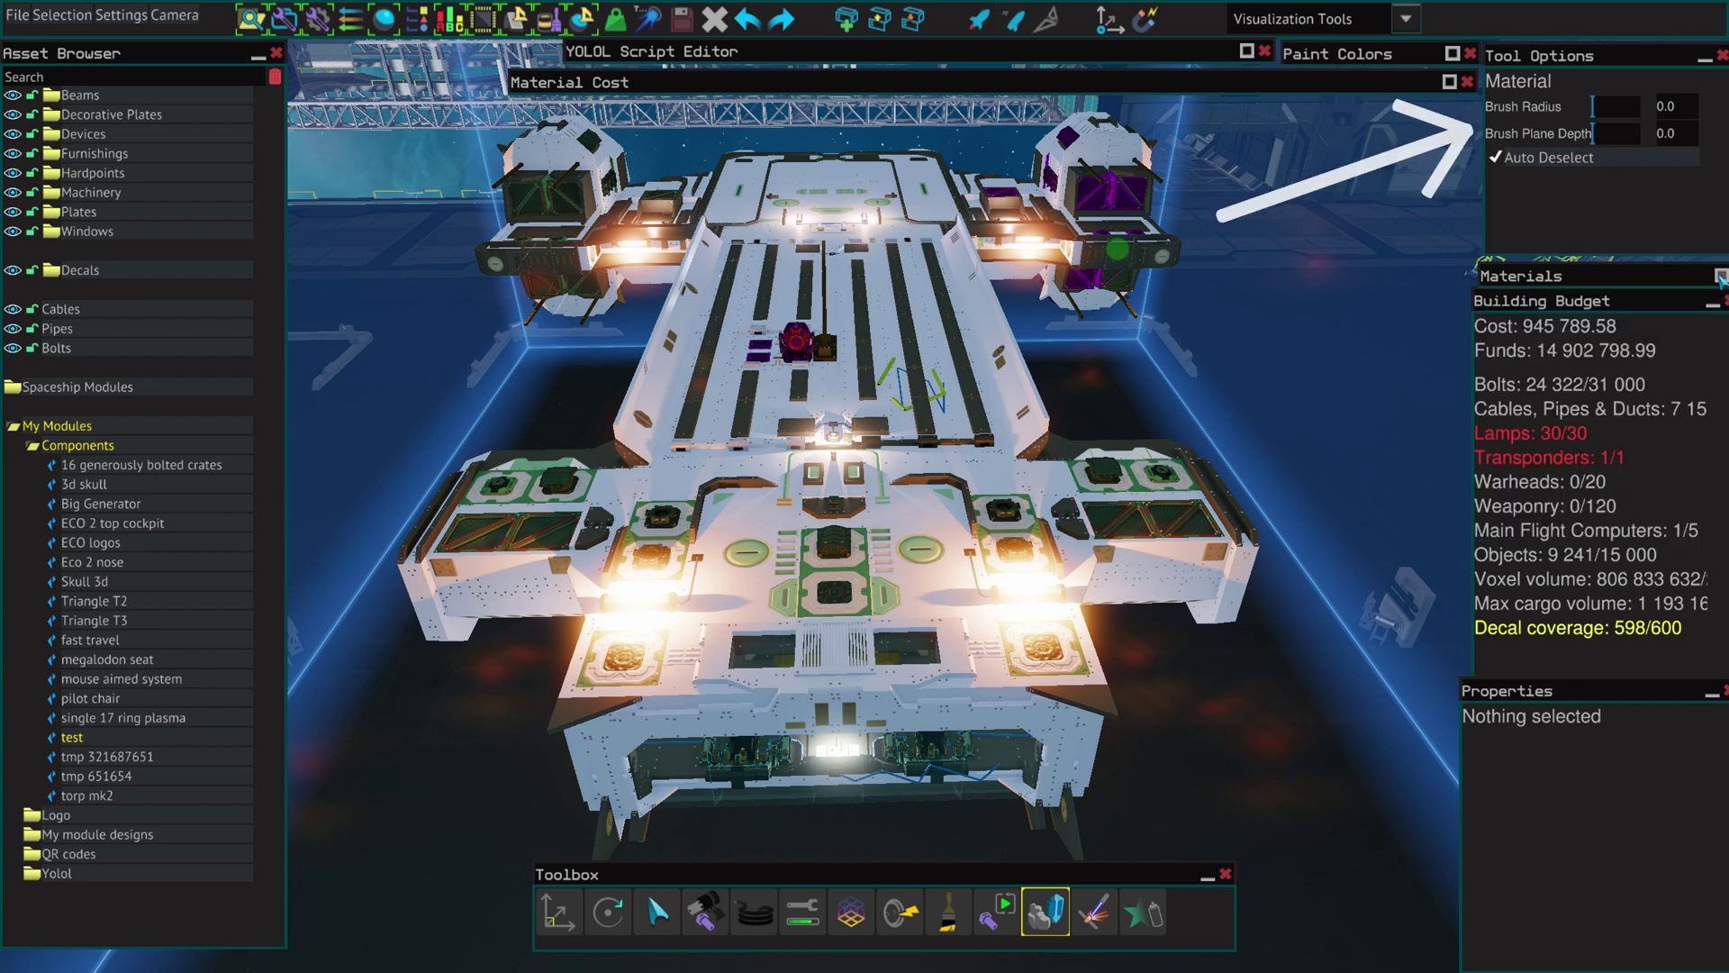
pyautogui.click(1720, 277)
# Switch to the Durability tool and open the list of visualization tools.
pyautogui.press('d')
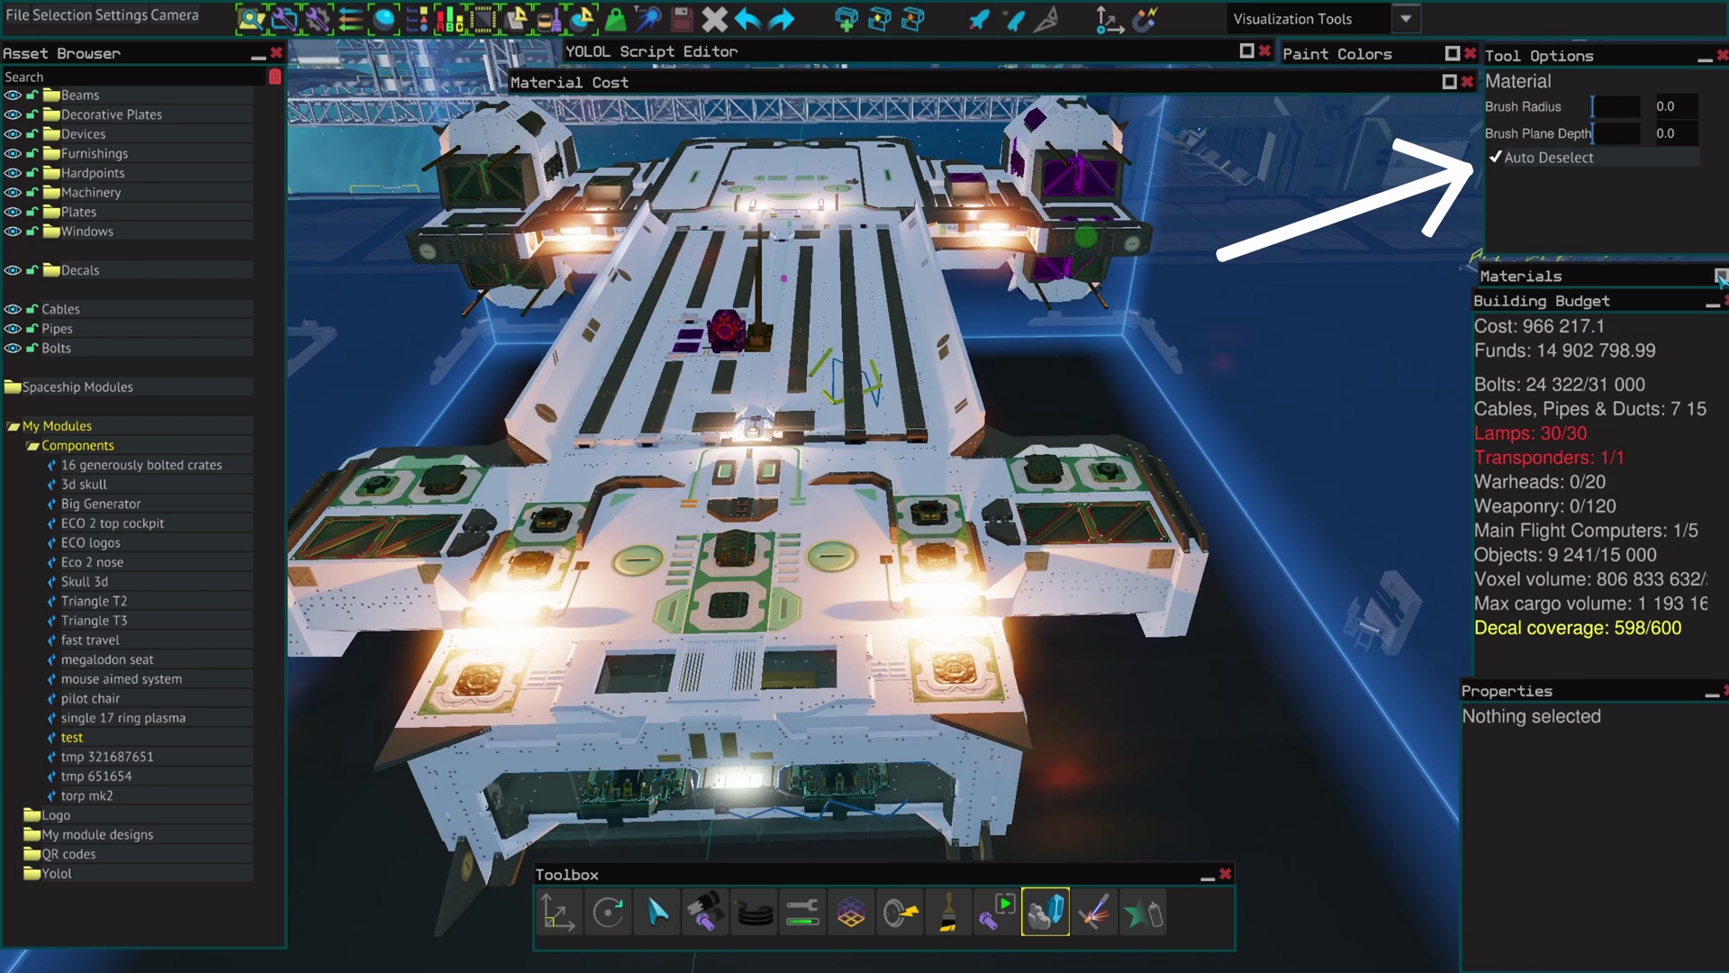
pyautogui.press('s')
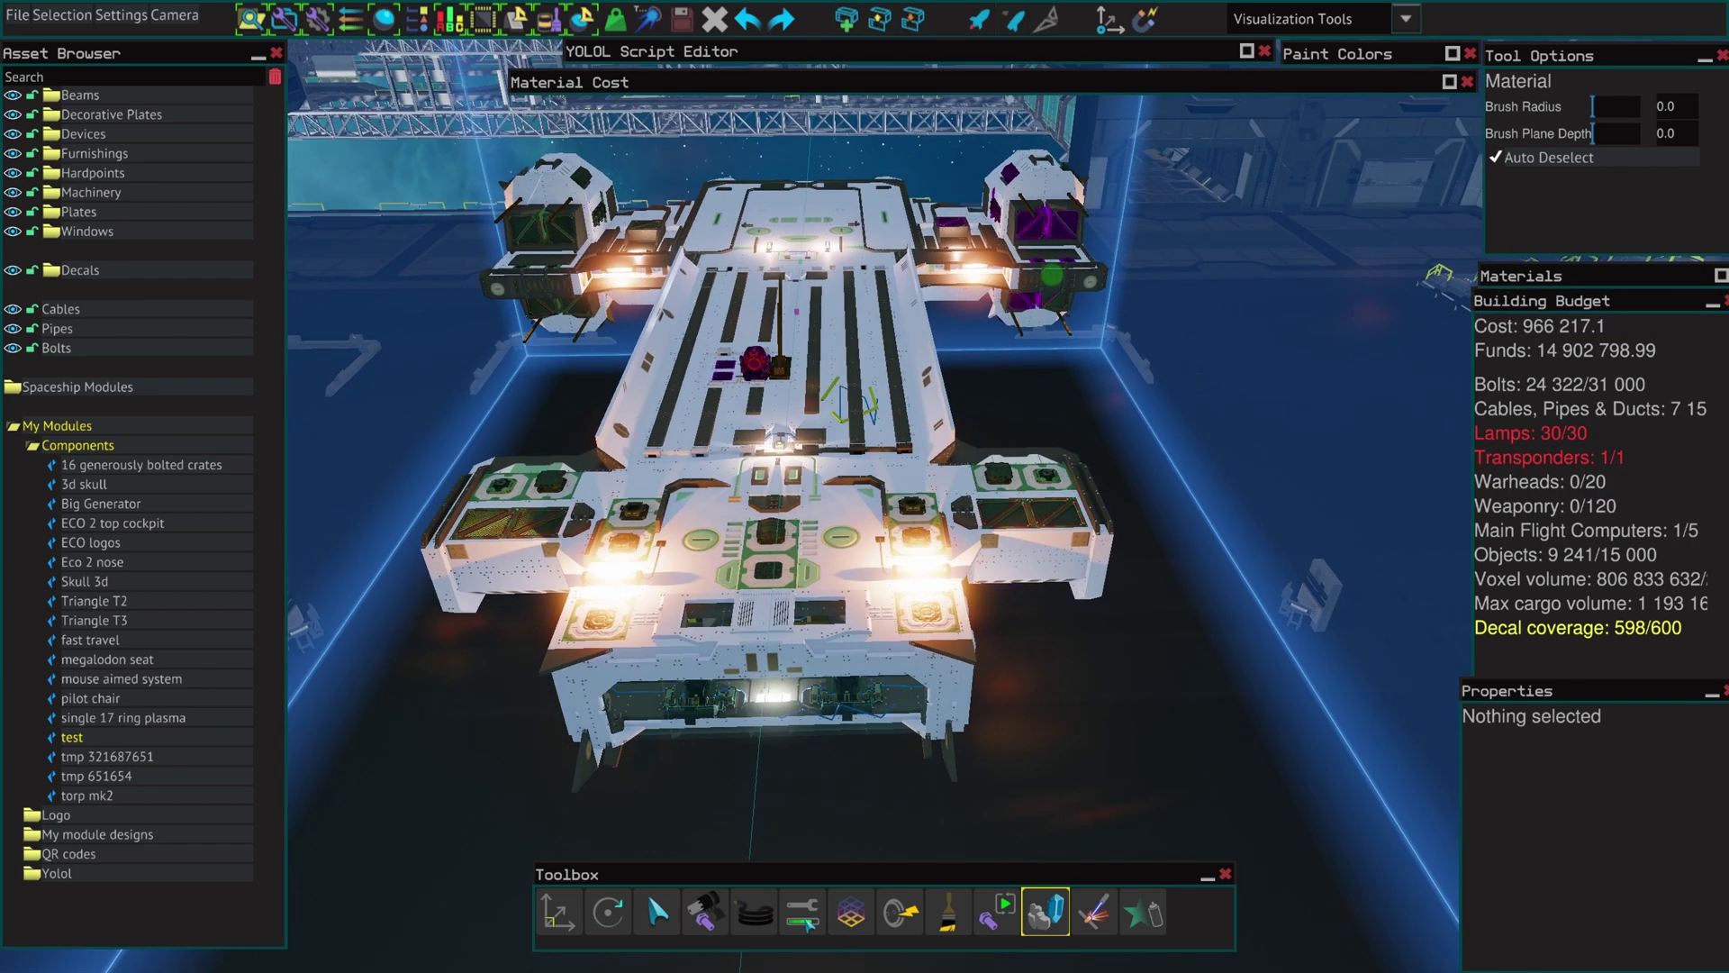
pyautogui.click(808, 918)
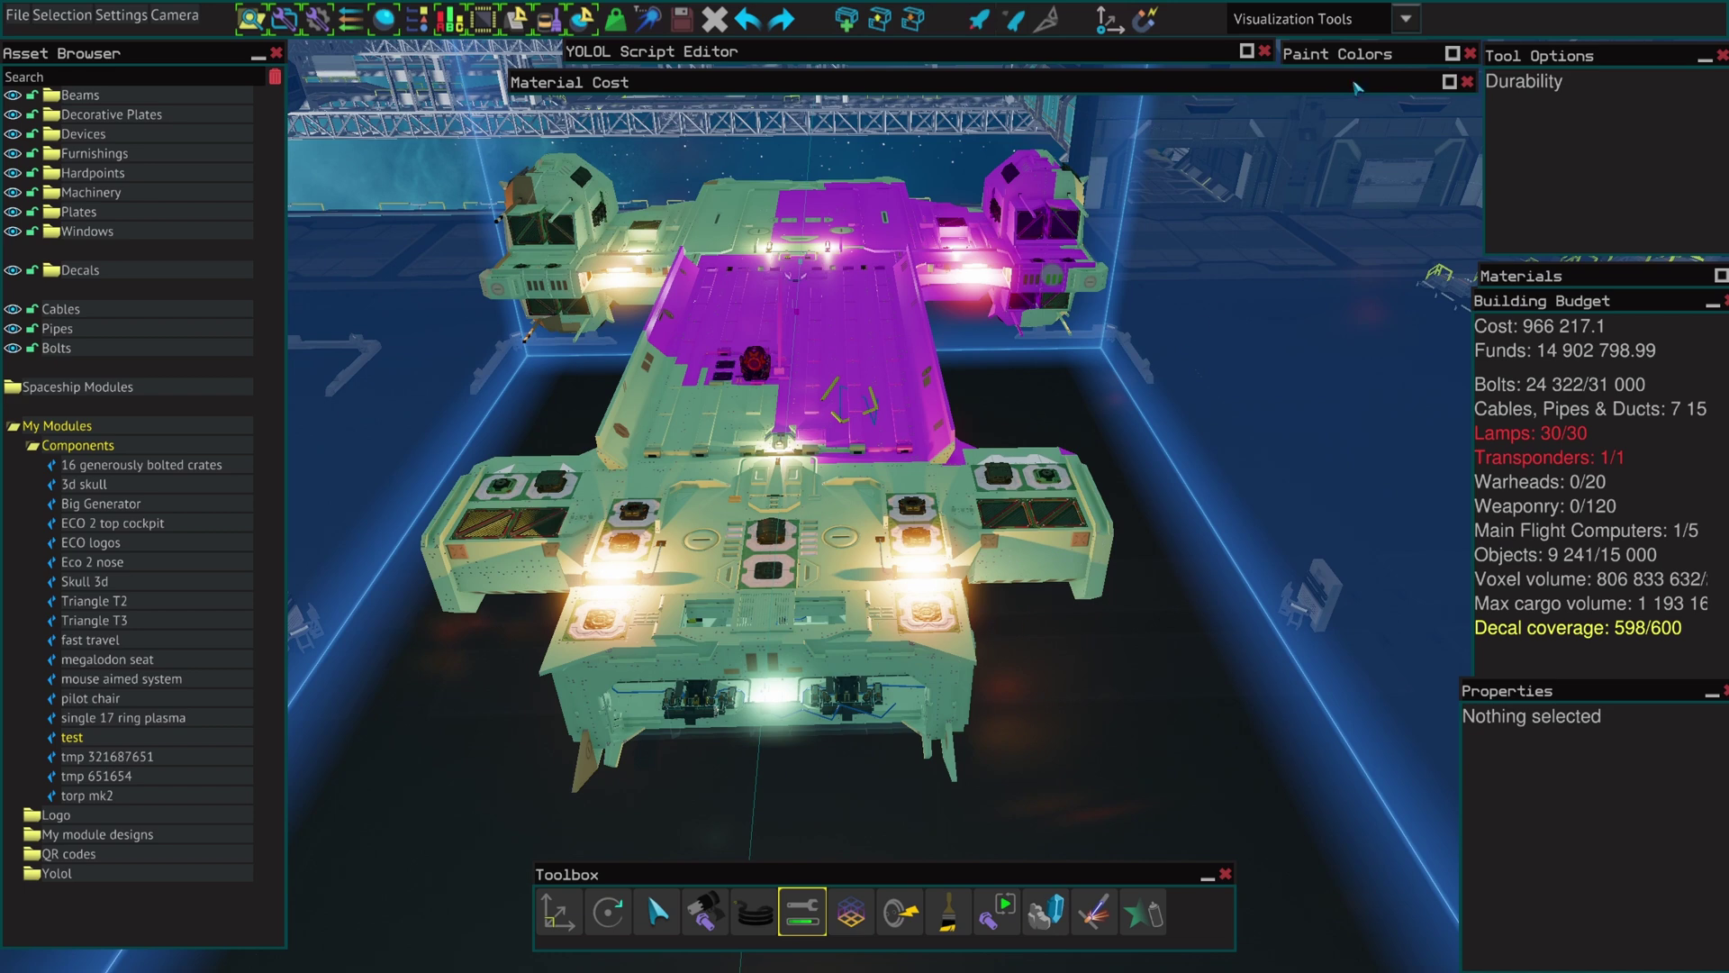
pyautogui.click(1405, 18)
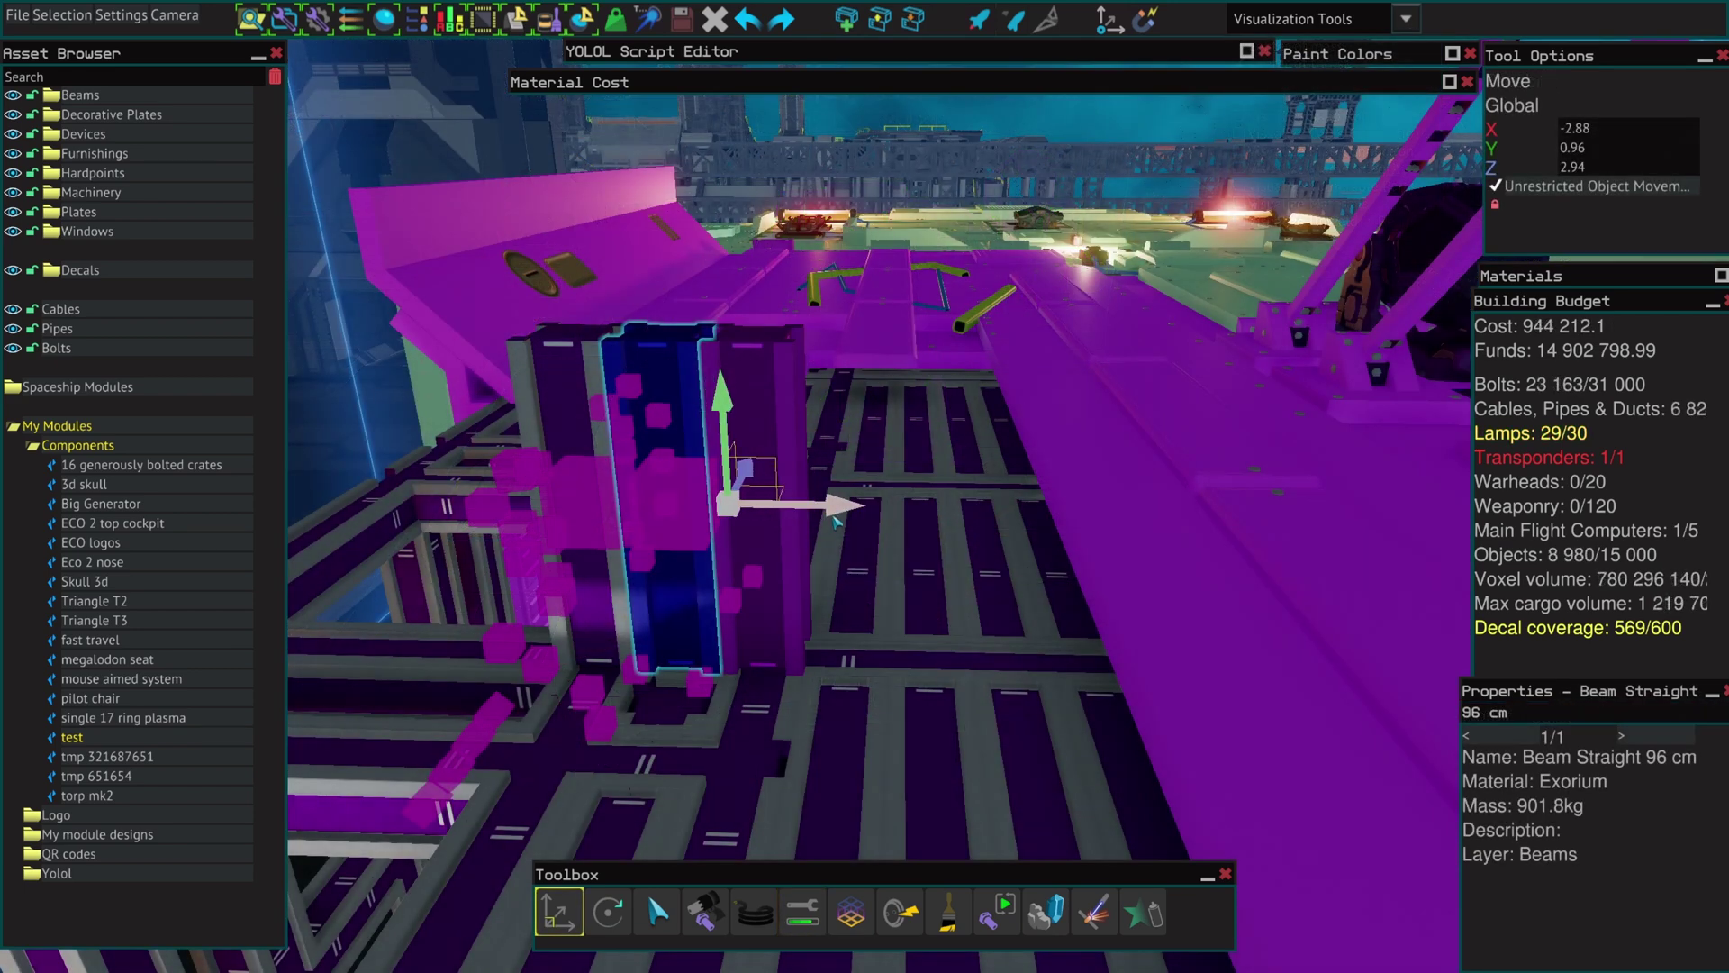
# Duplicate the selected Beam Straight 96 cm along the X axis up to X -2.40, extending the row of vertical beams.
pyautogui.moveTo(792, 504); pyautogui.dragTo(851, 505)
pyautogui.moveTo(851, 504); pyautogui.dragTo(674, 394, button='right')
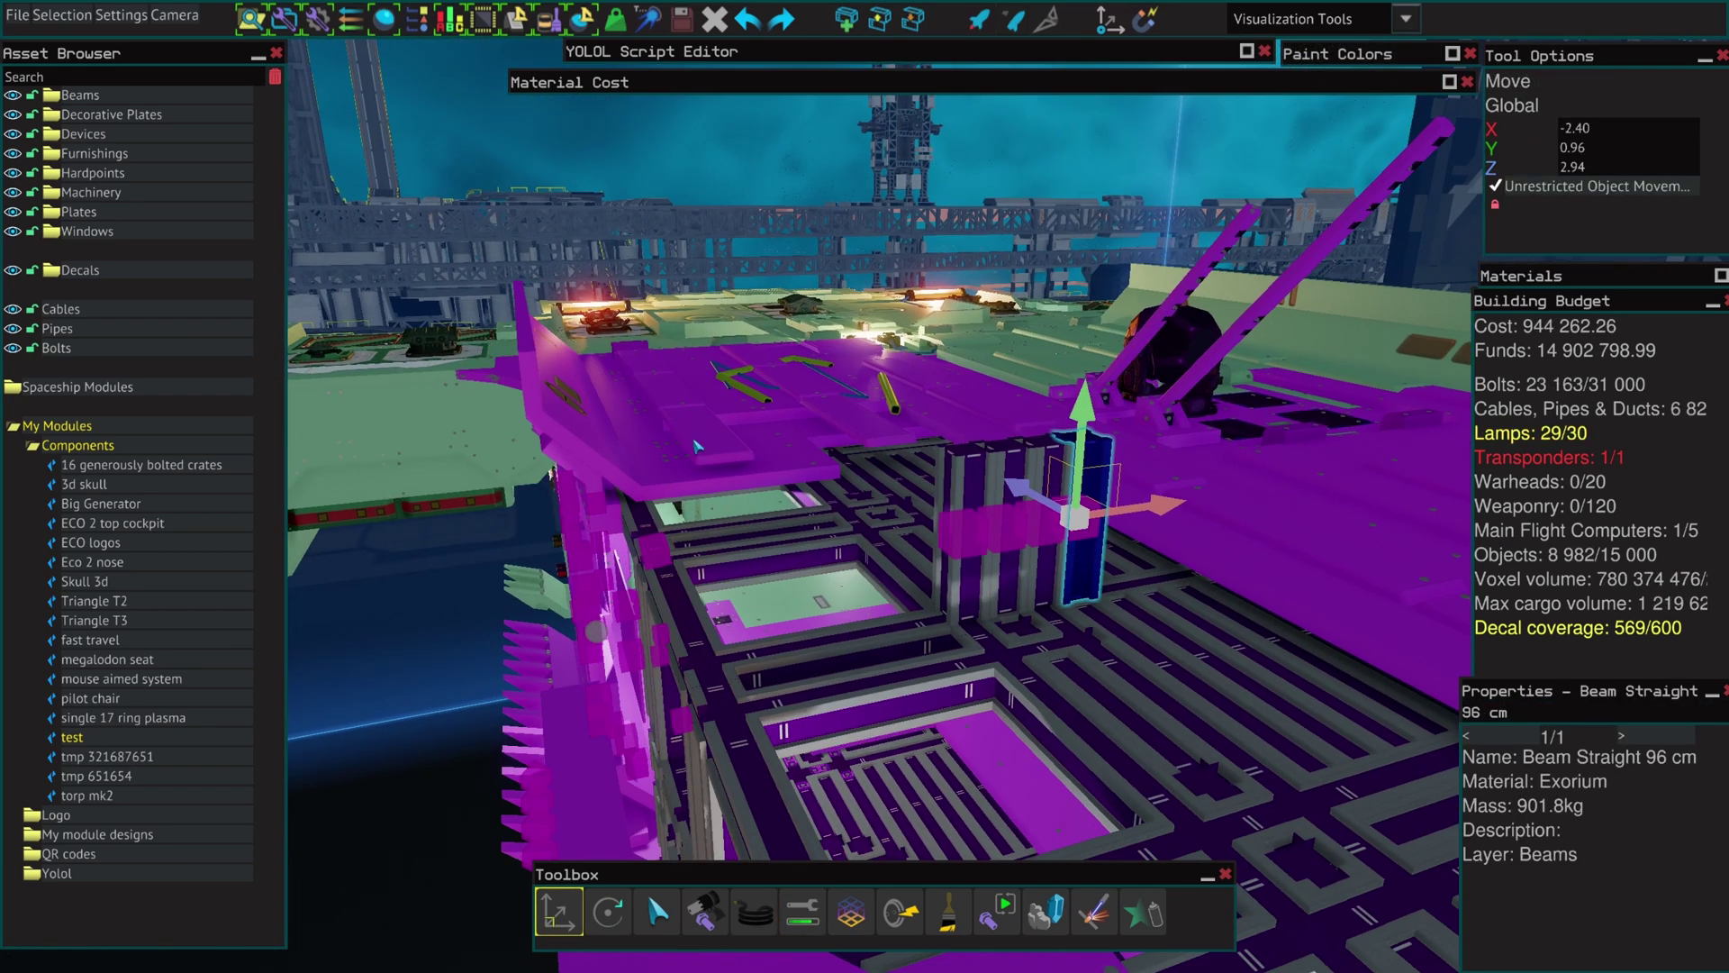
pyautogui.click(719, 155)
# Activate the Welding tool in Weld beams mode at the row of vertical beams and enable Apply to selection.
pyautogui.press('w')
pyautogui.moveTo(718, 155)
pyautogui.mouseDown(button='right')
pyautogui.moveTo(880, 378)
pyautogui.moveTo(1009, 401)
pyautogui.mouseUp(button='right')
pyautogui.moveTo(1095, 663); pyautogui.dragTo(1131, 946, button='right')
pyautogui.click(1107, 930)
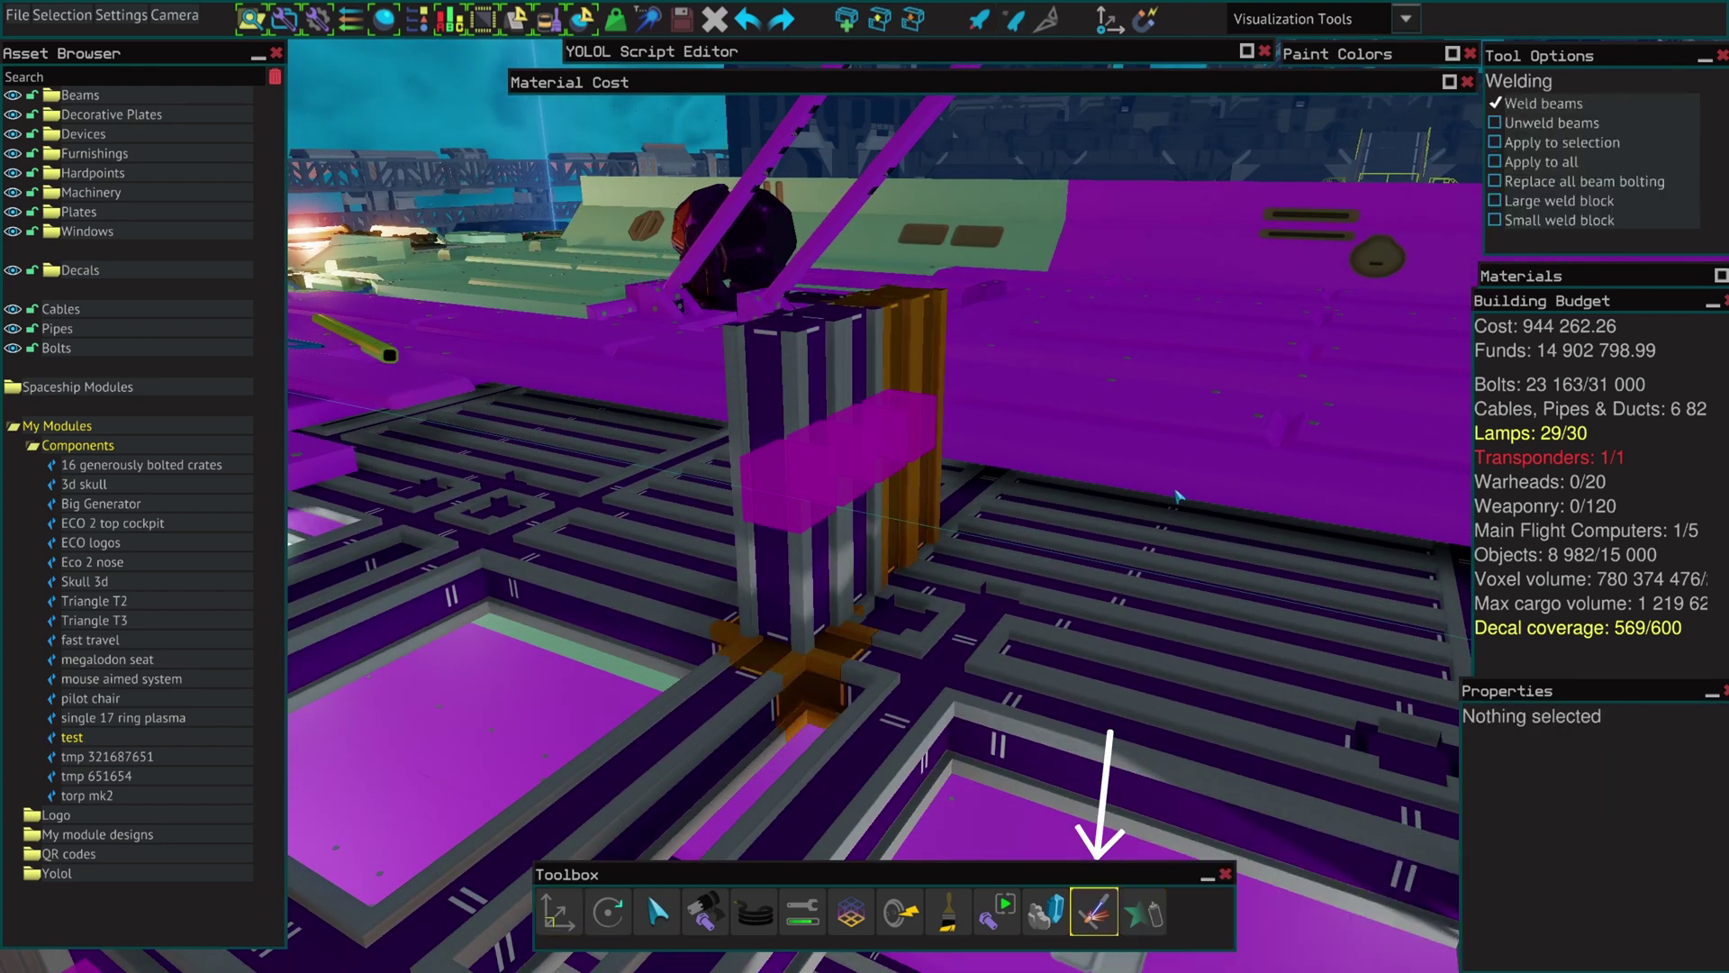
pyautogui.press('d')
pyautogui.moveTo(1177, 495); pyautogui.dragTo(1180, 496, button='right')
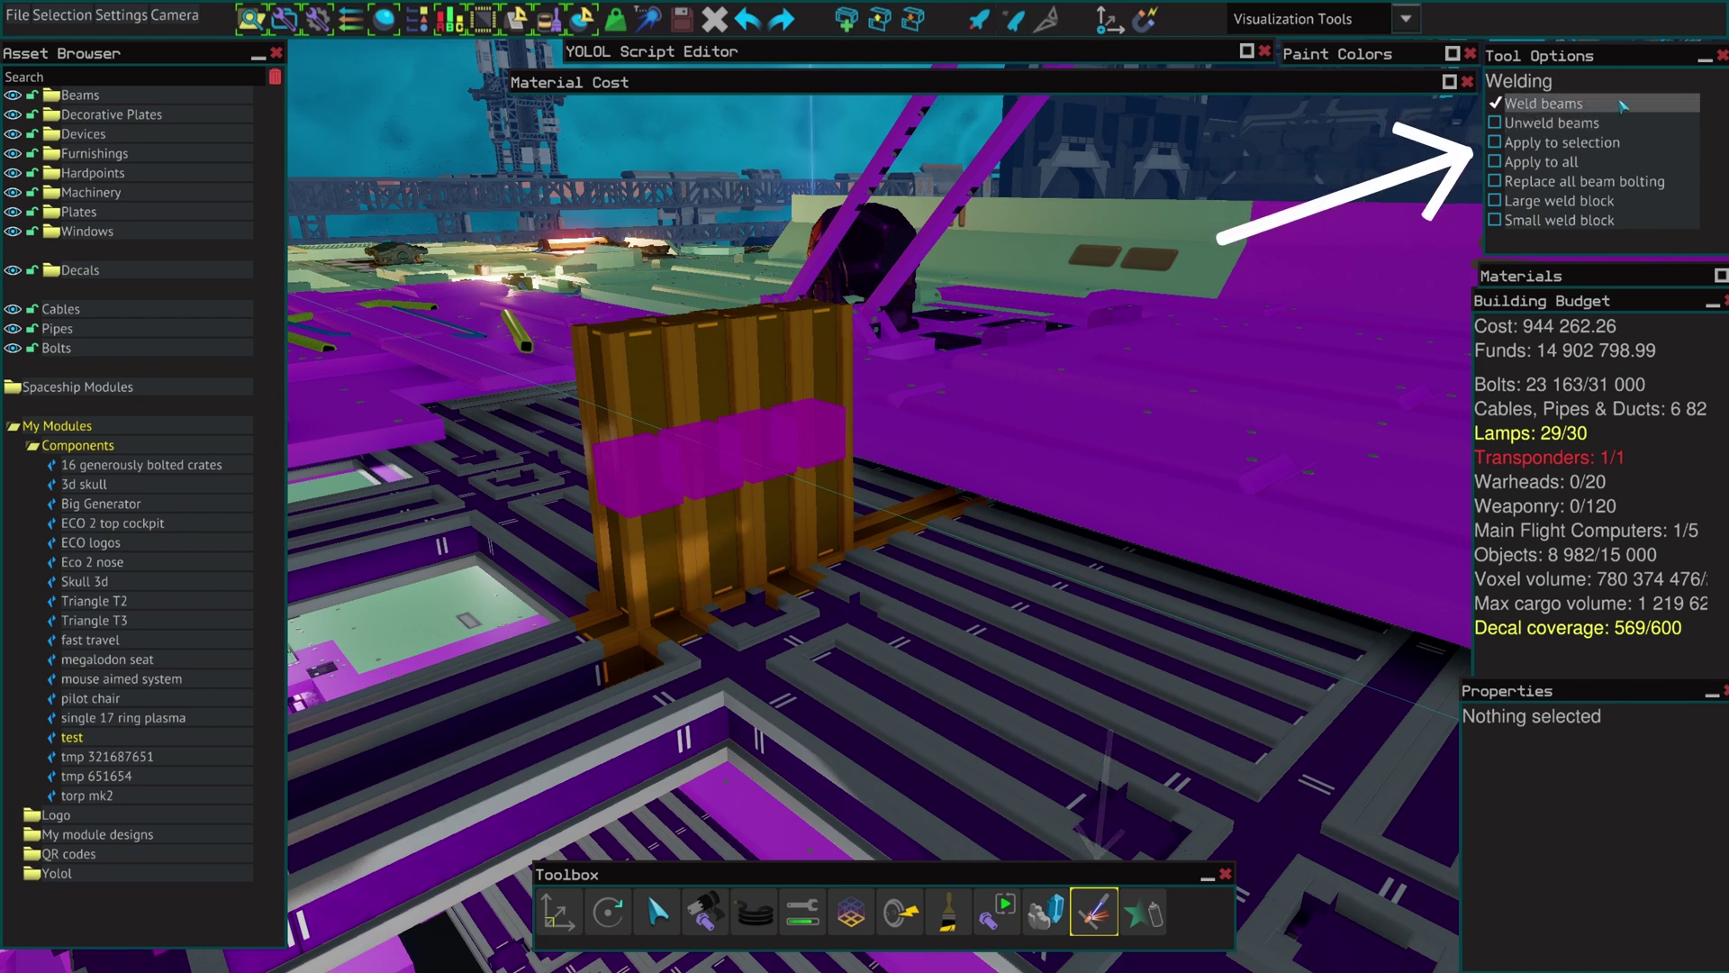
pyautogui.press('w')
pyautogui.moveTo(1208, 348); pyautogui.dragTo(1203, 348, button='right')
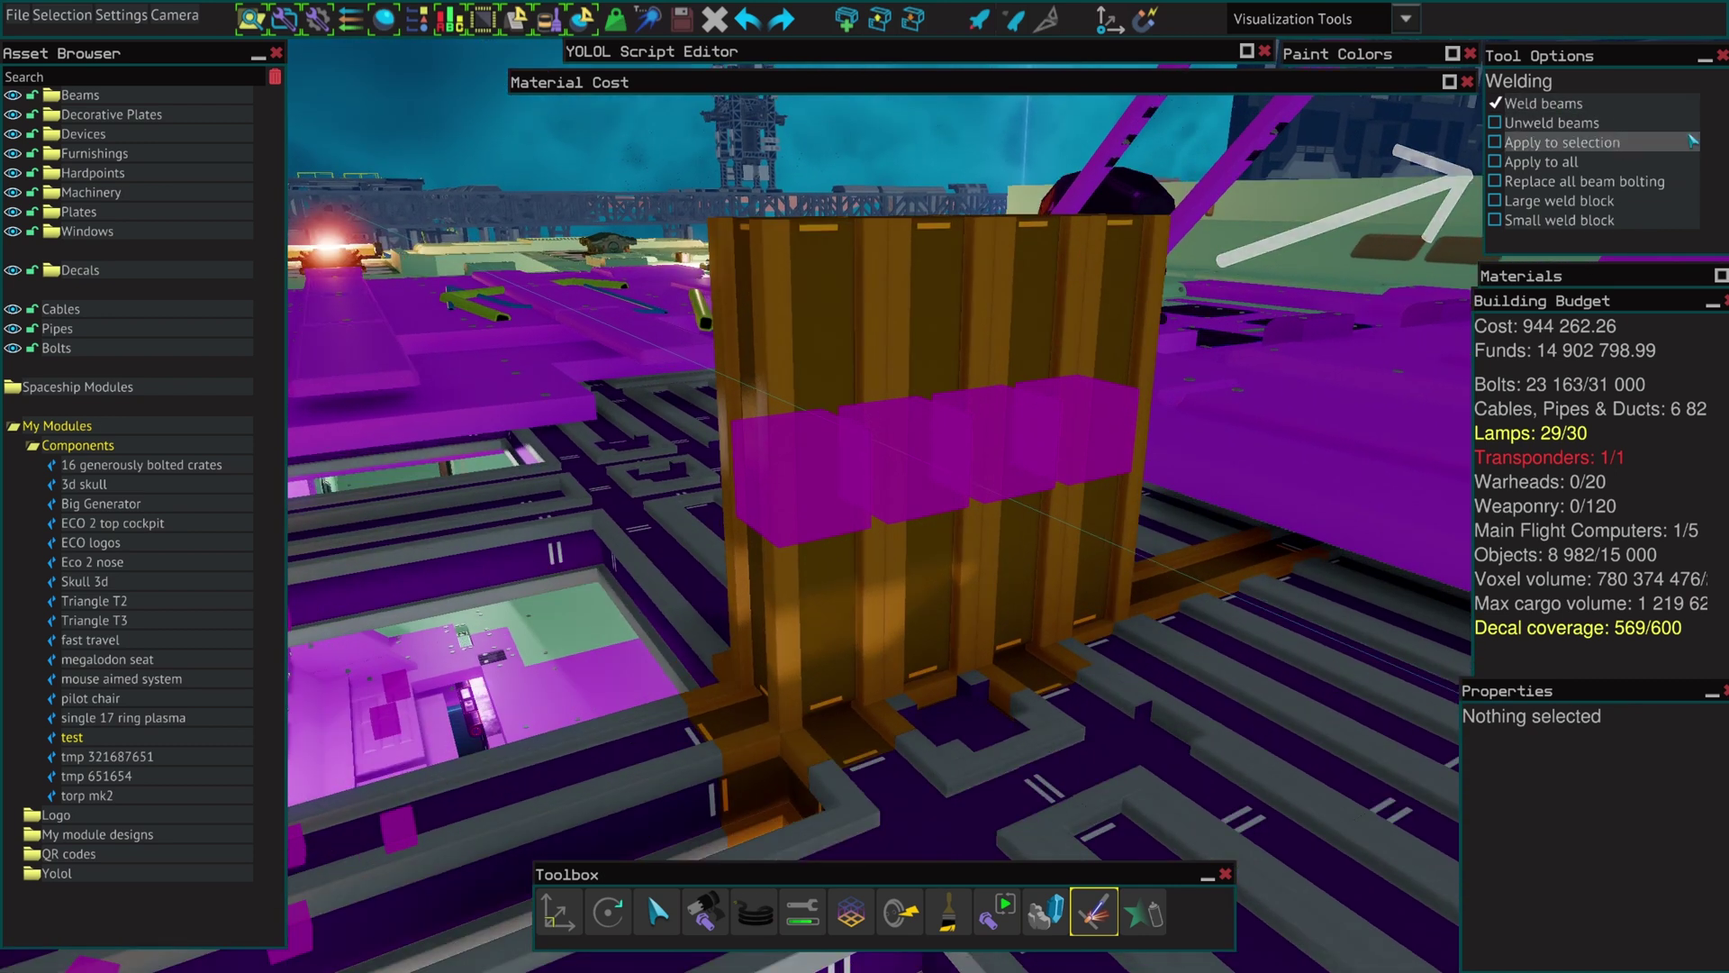
pyautogui.click(1635, 143)
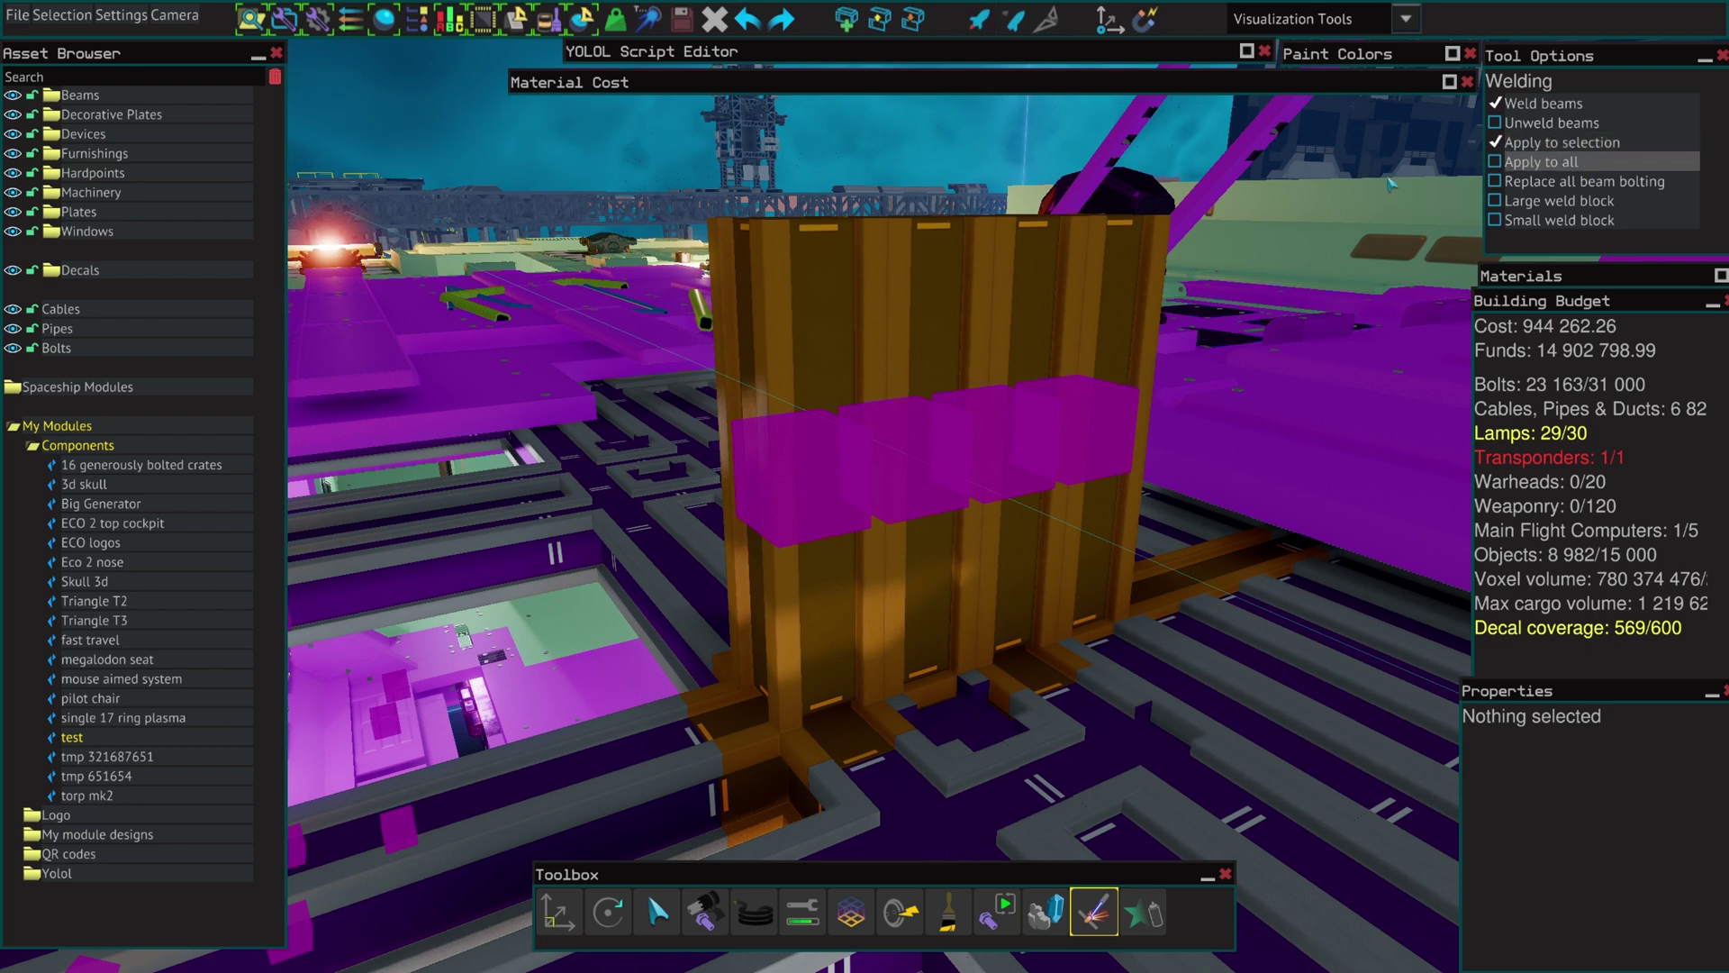
# Place a small weld block at the foot of the vertical beam row with the Welding tool.
pyautogui.scroll(-4, 852, 301)
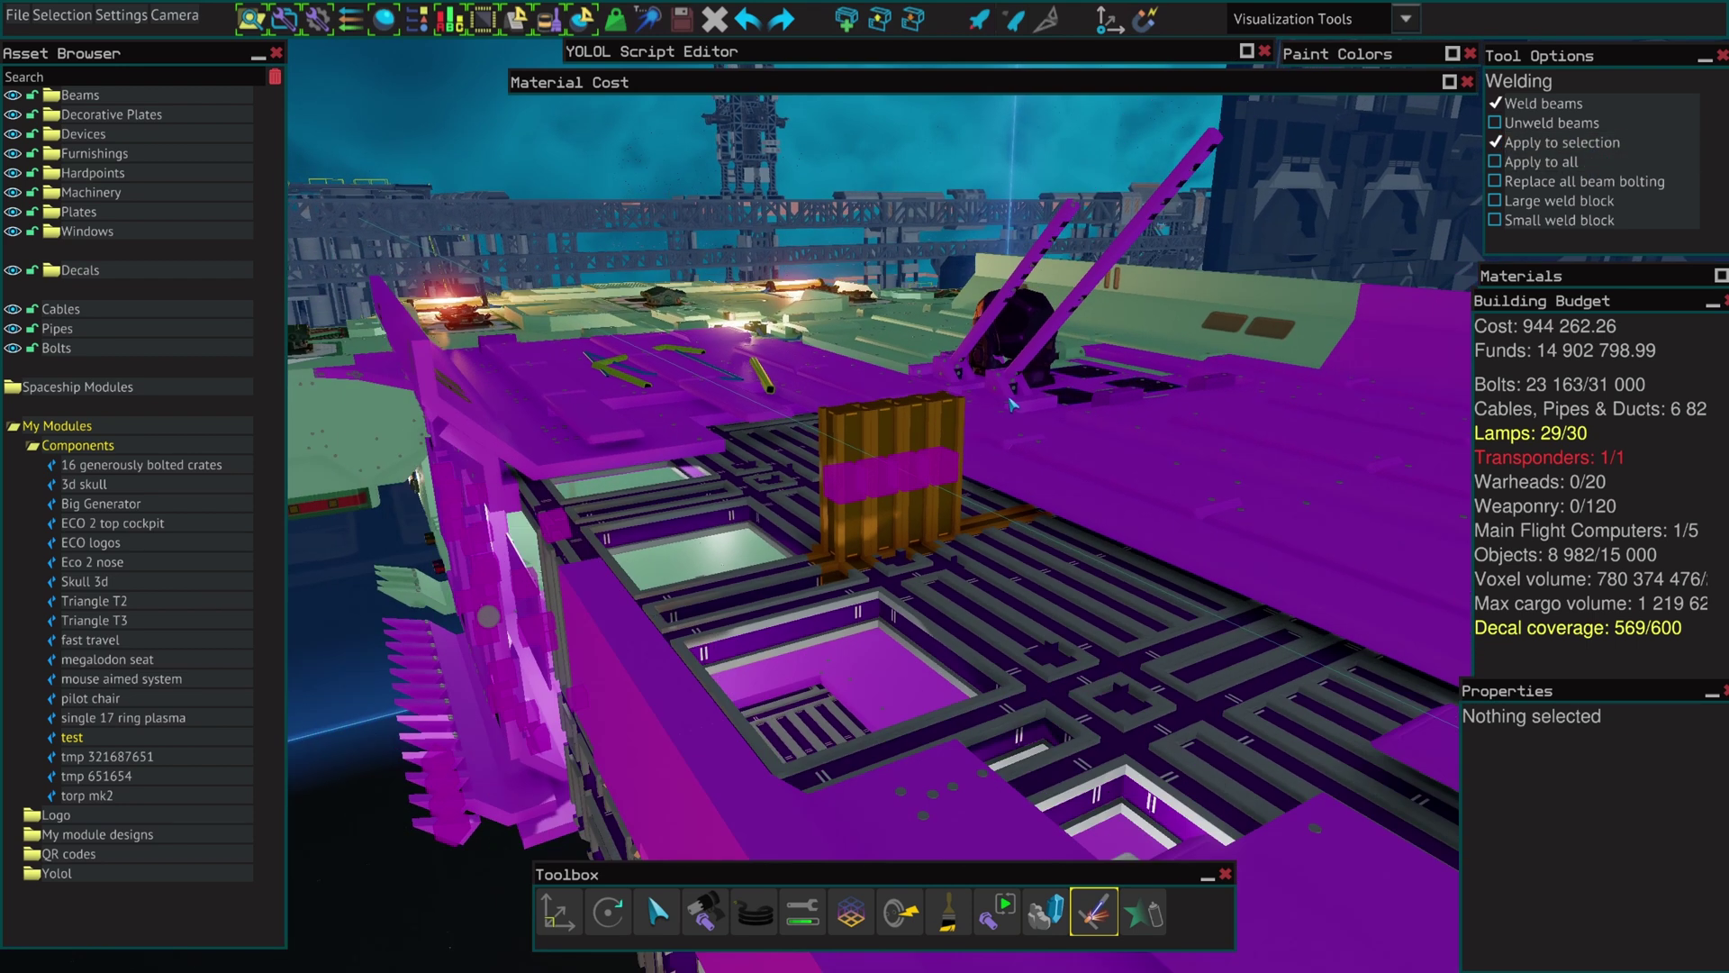
pyautogui.scroll(2, 800, 439)
pyautogui.click(768, 462)
pyautogui.press('w')
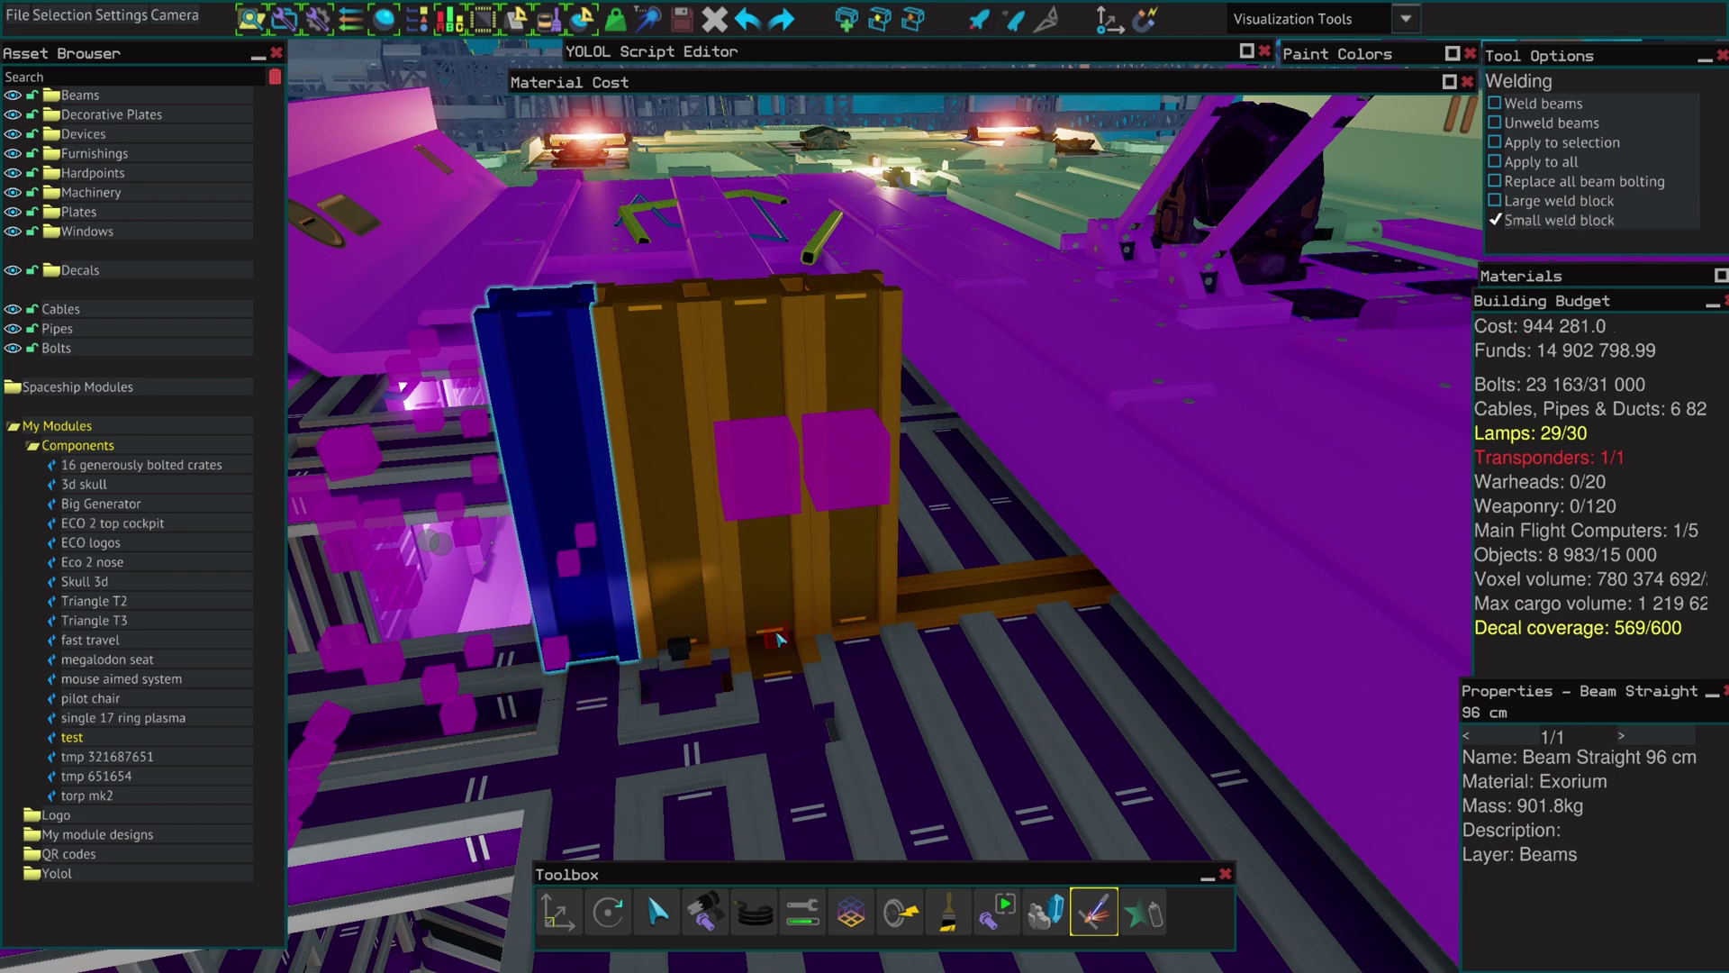
# Switch the Welding tool to Large weld block and place three large blocks along the foot of the vertical beams.
pyautogui.moveTo(979, 664); pyautogui.dragTo(961, 676, button='right')
pyautogui.press('w')
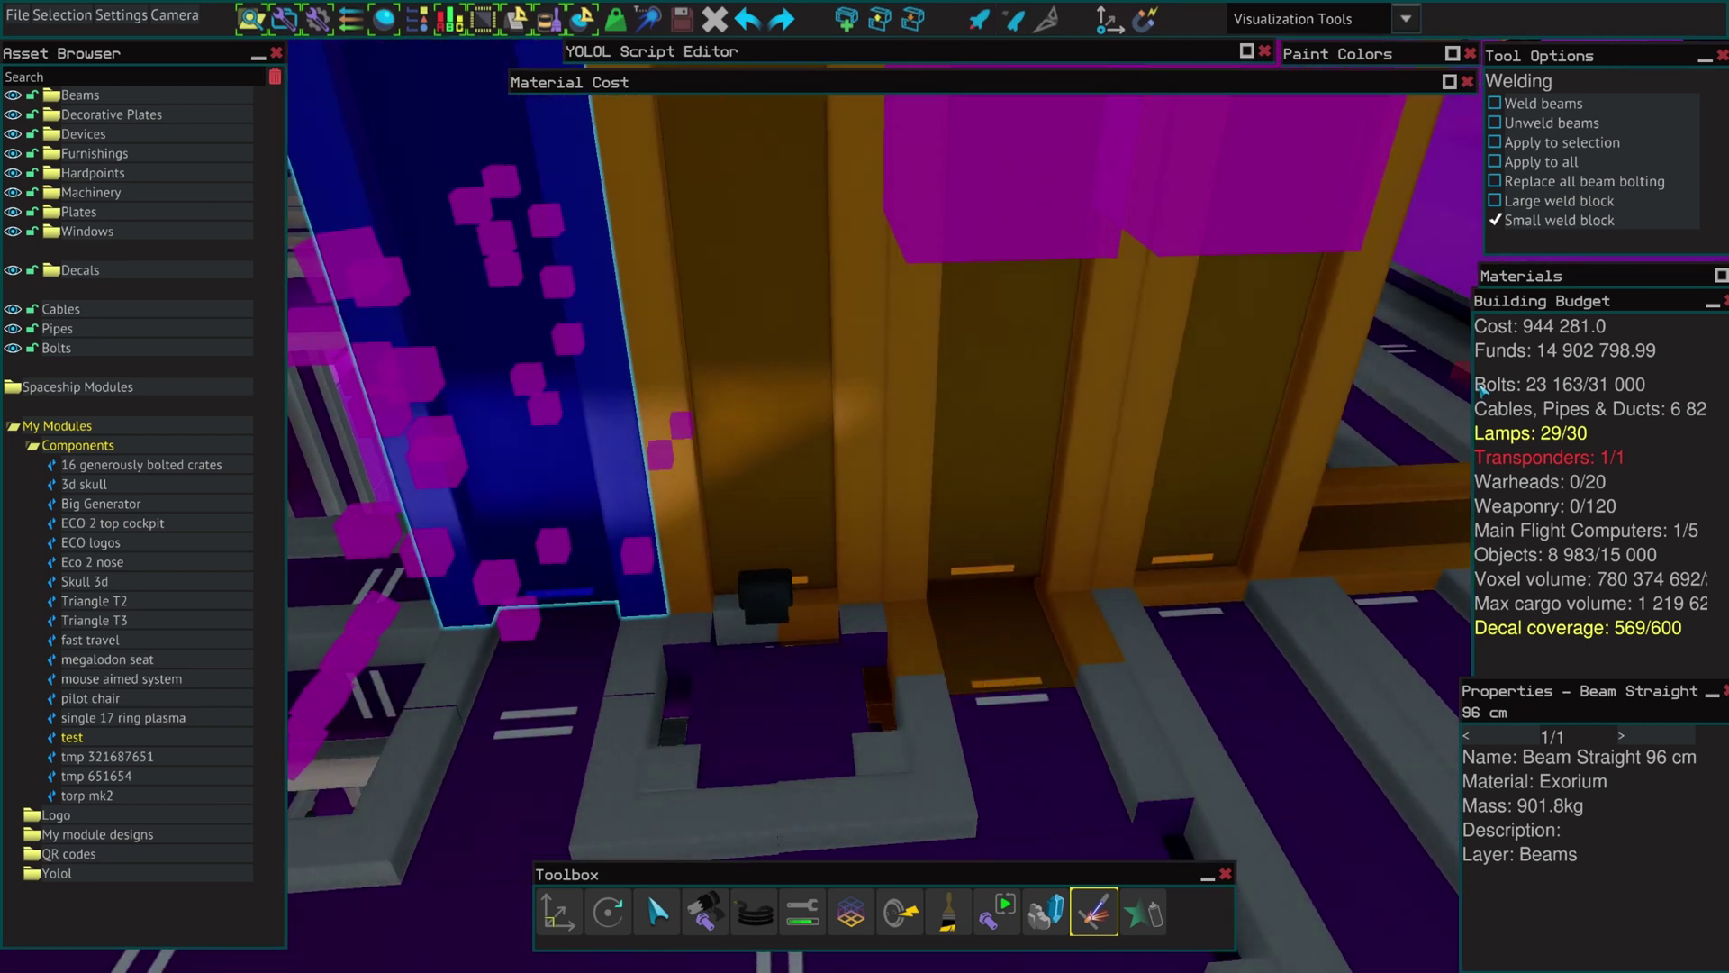
pyautogui.click(1612, 205)
pyautogui.click(958, 571)
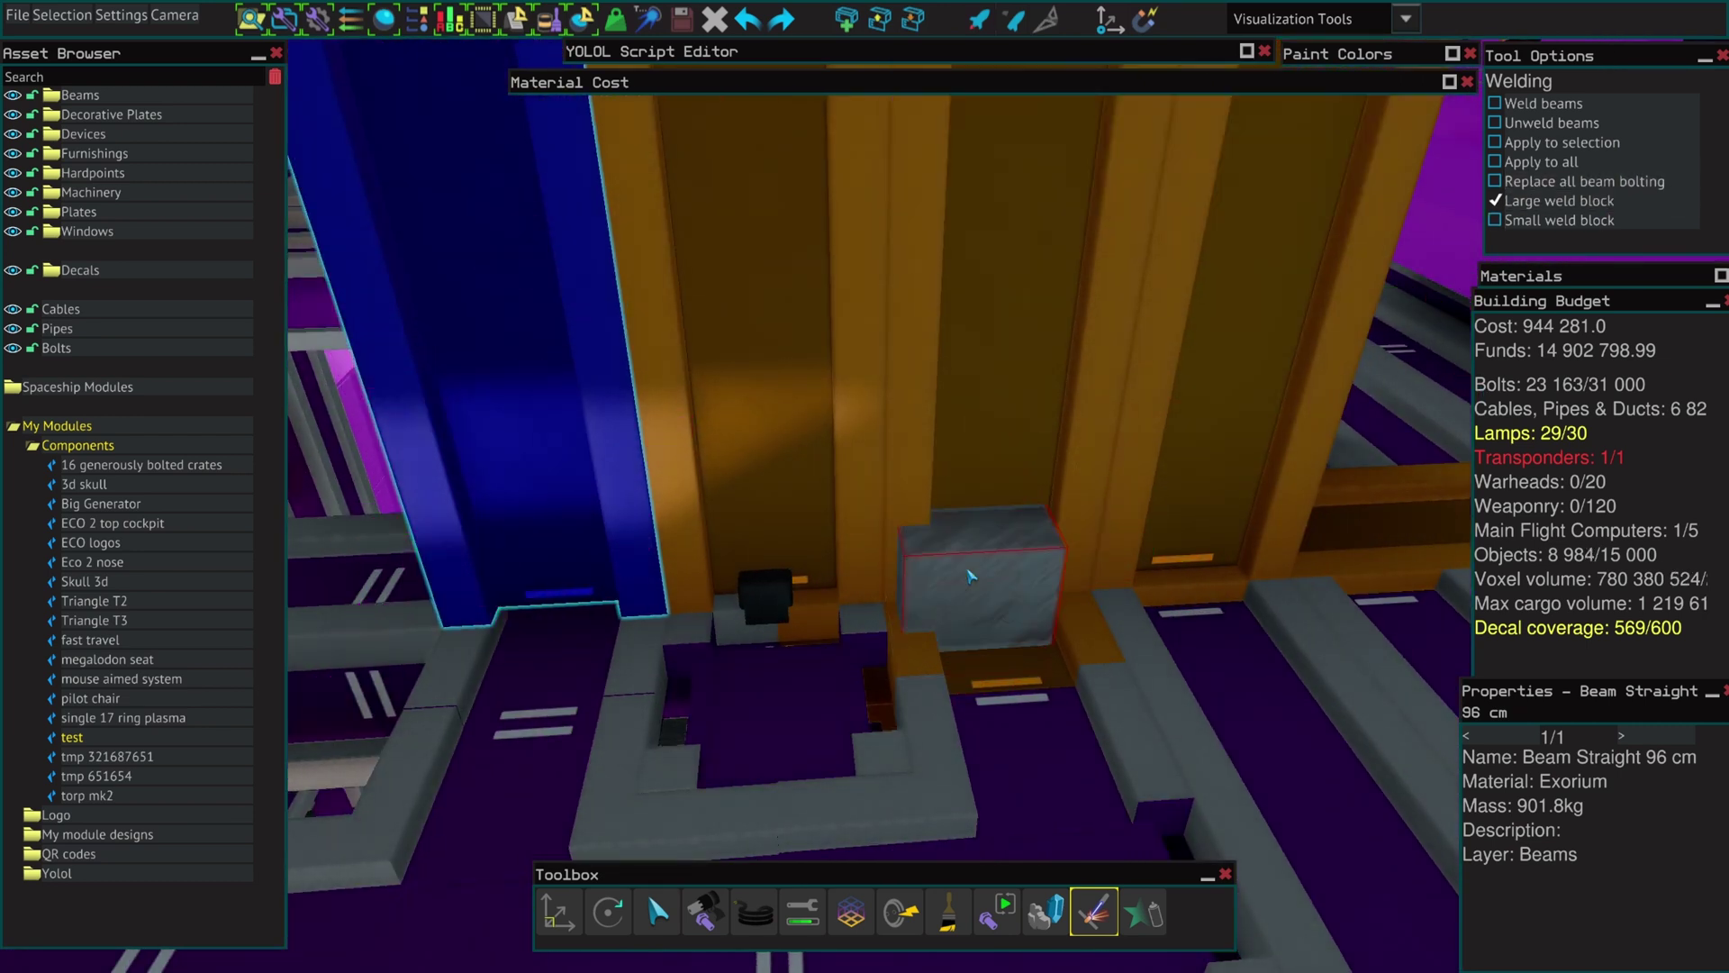
pyautogui.click(1221, 568)
pyautogui.click(561, 596)
# Return to the Move tool and select a straight beam in the welded framework.
pyautogui.scroll(-5, 953, 630)
pyautogui.moveTo(952, 630); pyautogui.dragTo(726, 566, button='right')
pyautogui.press('1')
pyautogui.click(389, 540)
pyautogui.moveTo(389, 540); pyautogui.dragTo(872, 593, button='right')
pyautogui.scroll(4, 872, 594)
pyautogui.click(597, 590)
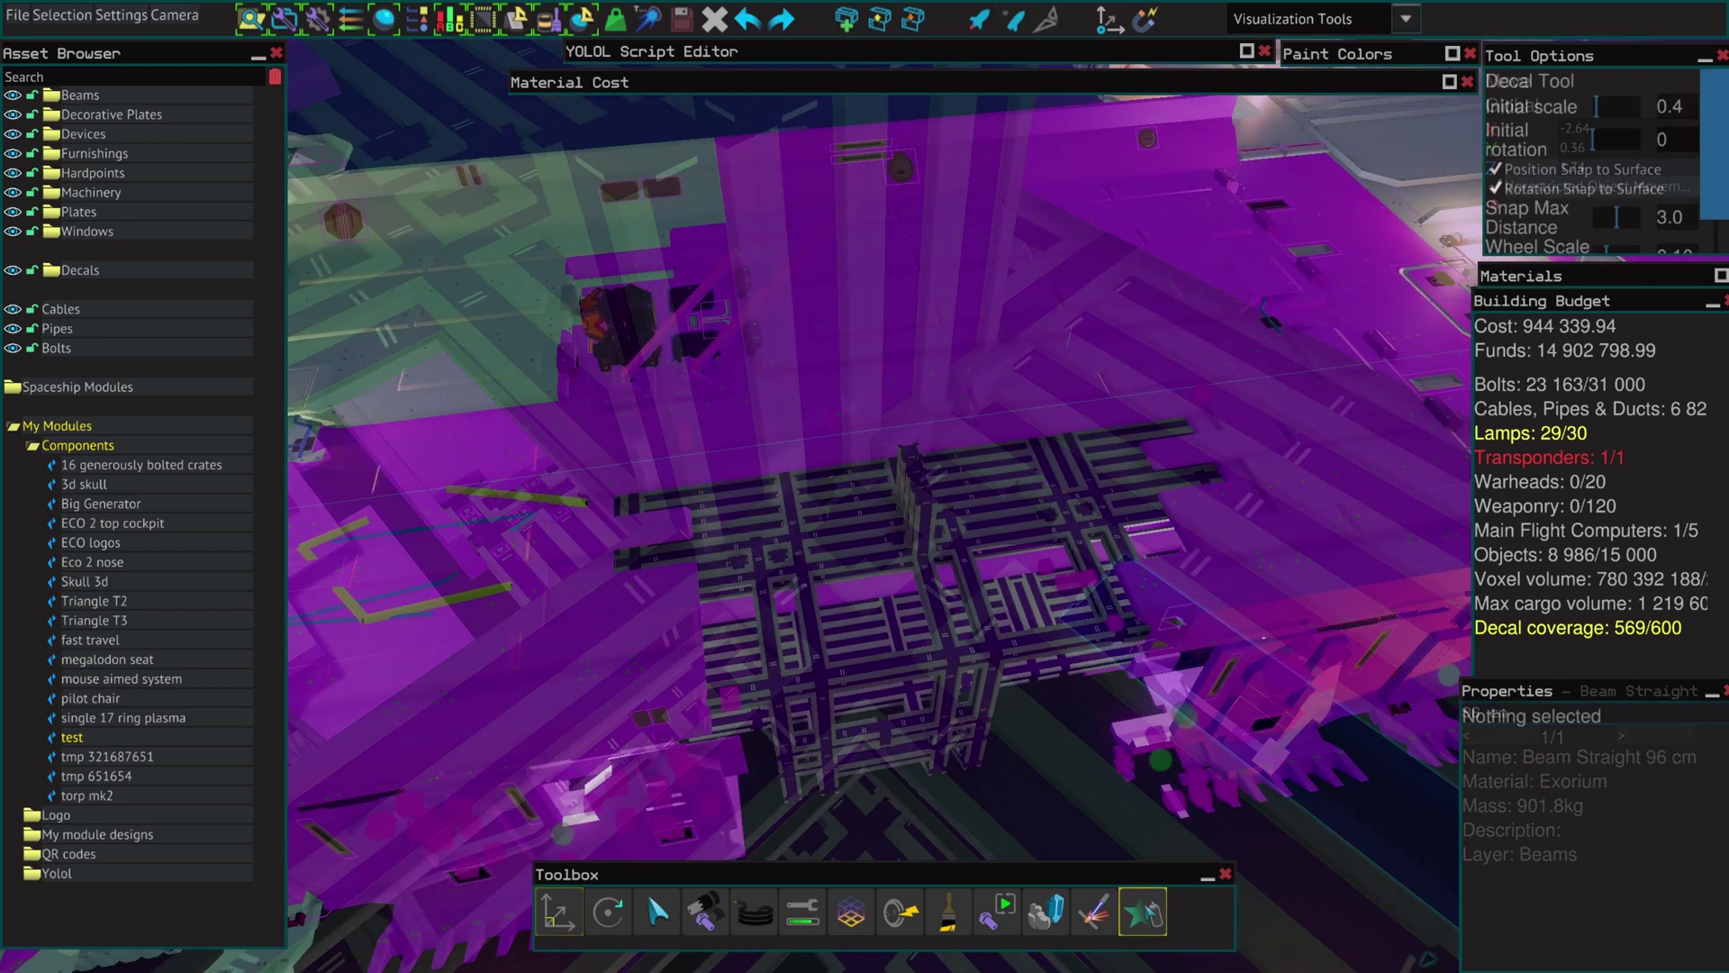
# Activate the Decal tool and choose Decal Letter J from the Alphanumeric decals.
pyautogui.moveTo(1027, 632); pyautogui.dragTo(864, 621, button='right')
pyautogui.scroll(2, 865, 622)
pyautogui.scroll(-2, 1604, 195)
pyautogui.scroll(2, 1605, 195)
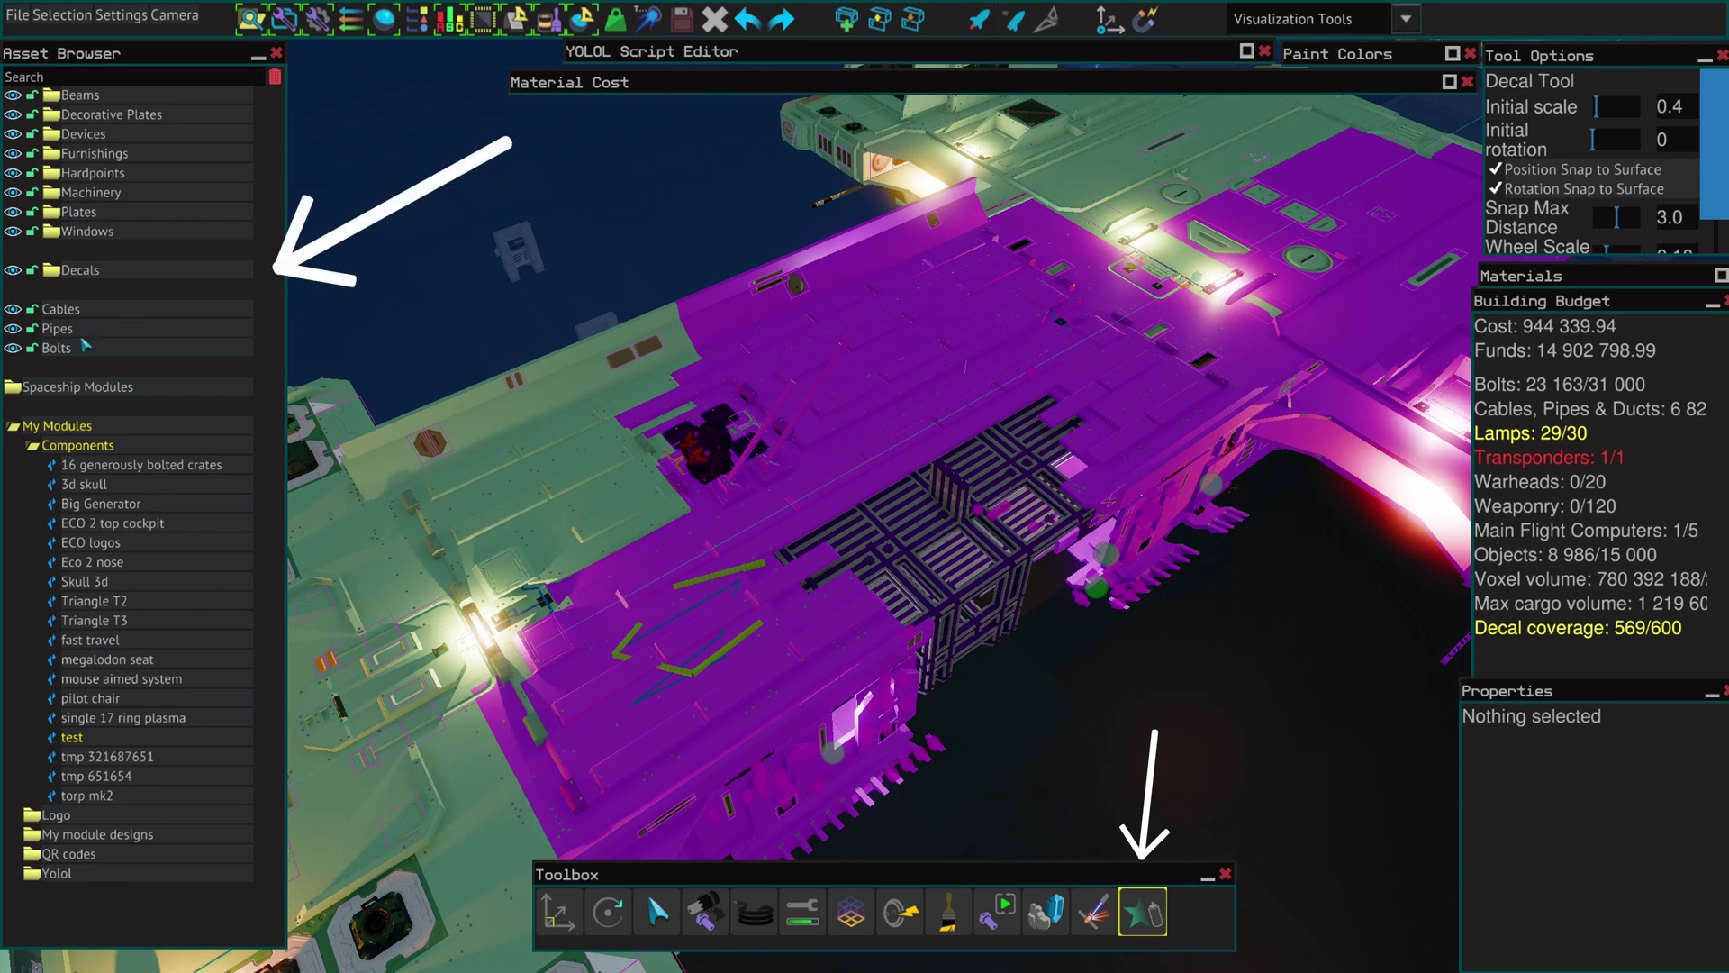
pyautogui.click(68, 429)
pyautogui.click(81, 270)
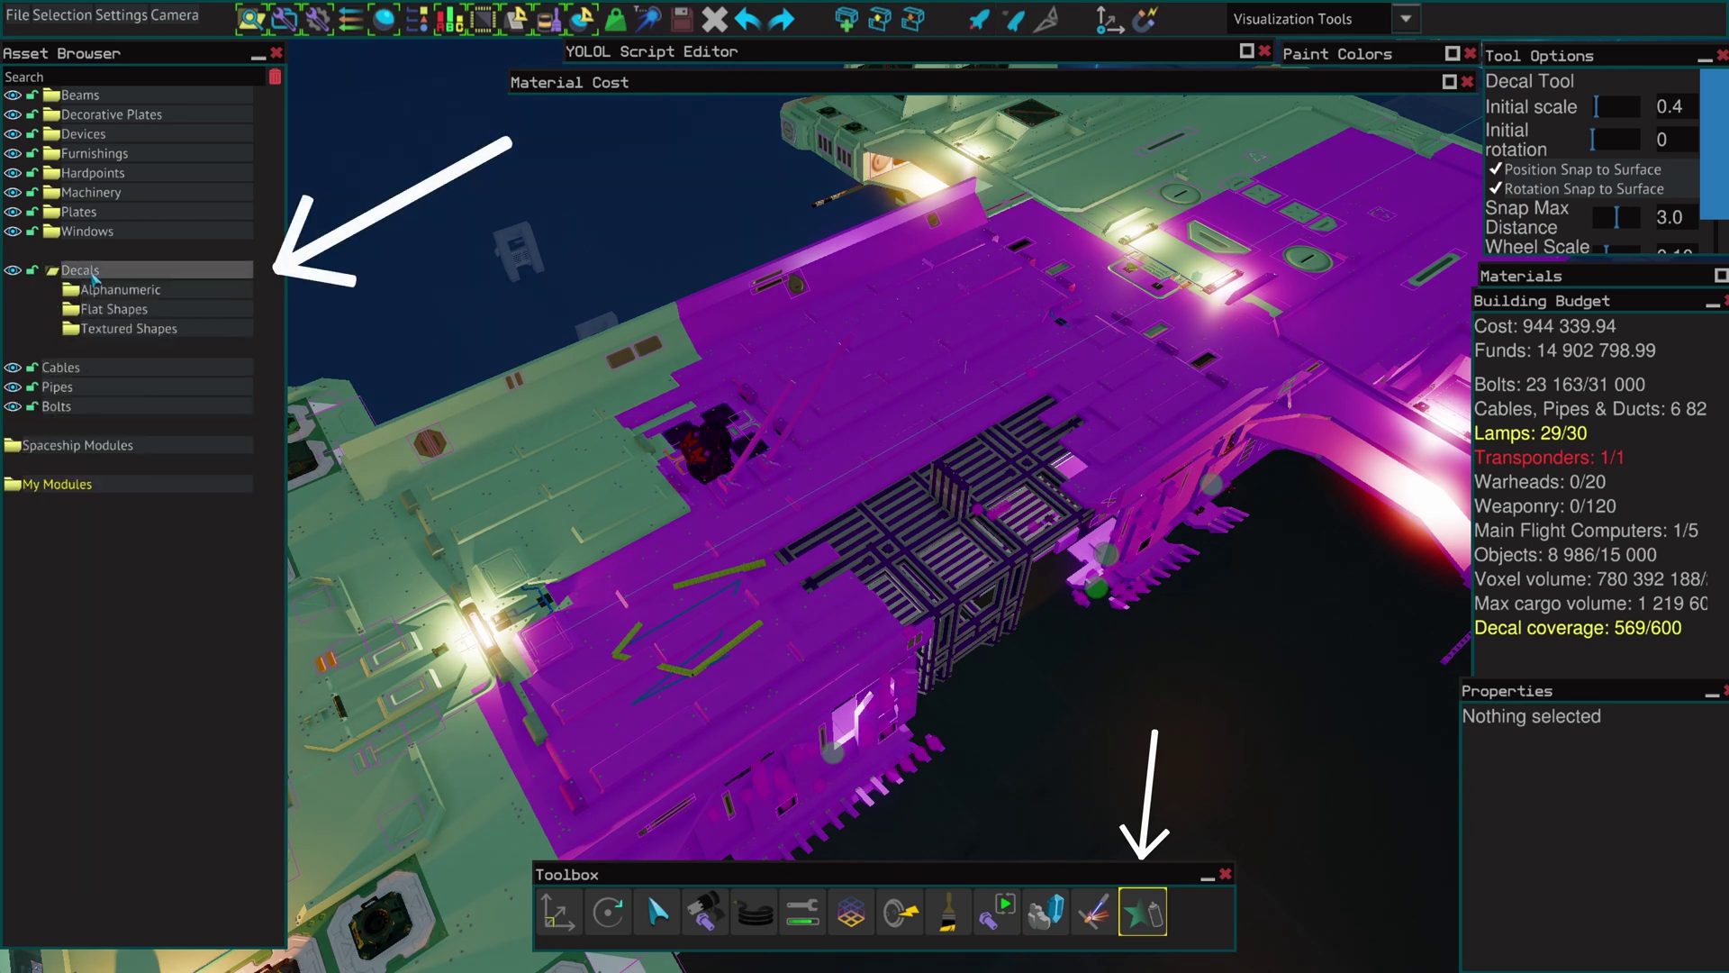
pyautogui.click(121, 289)
pyautogui.click(140, 484)
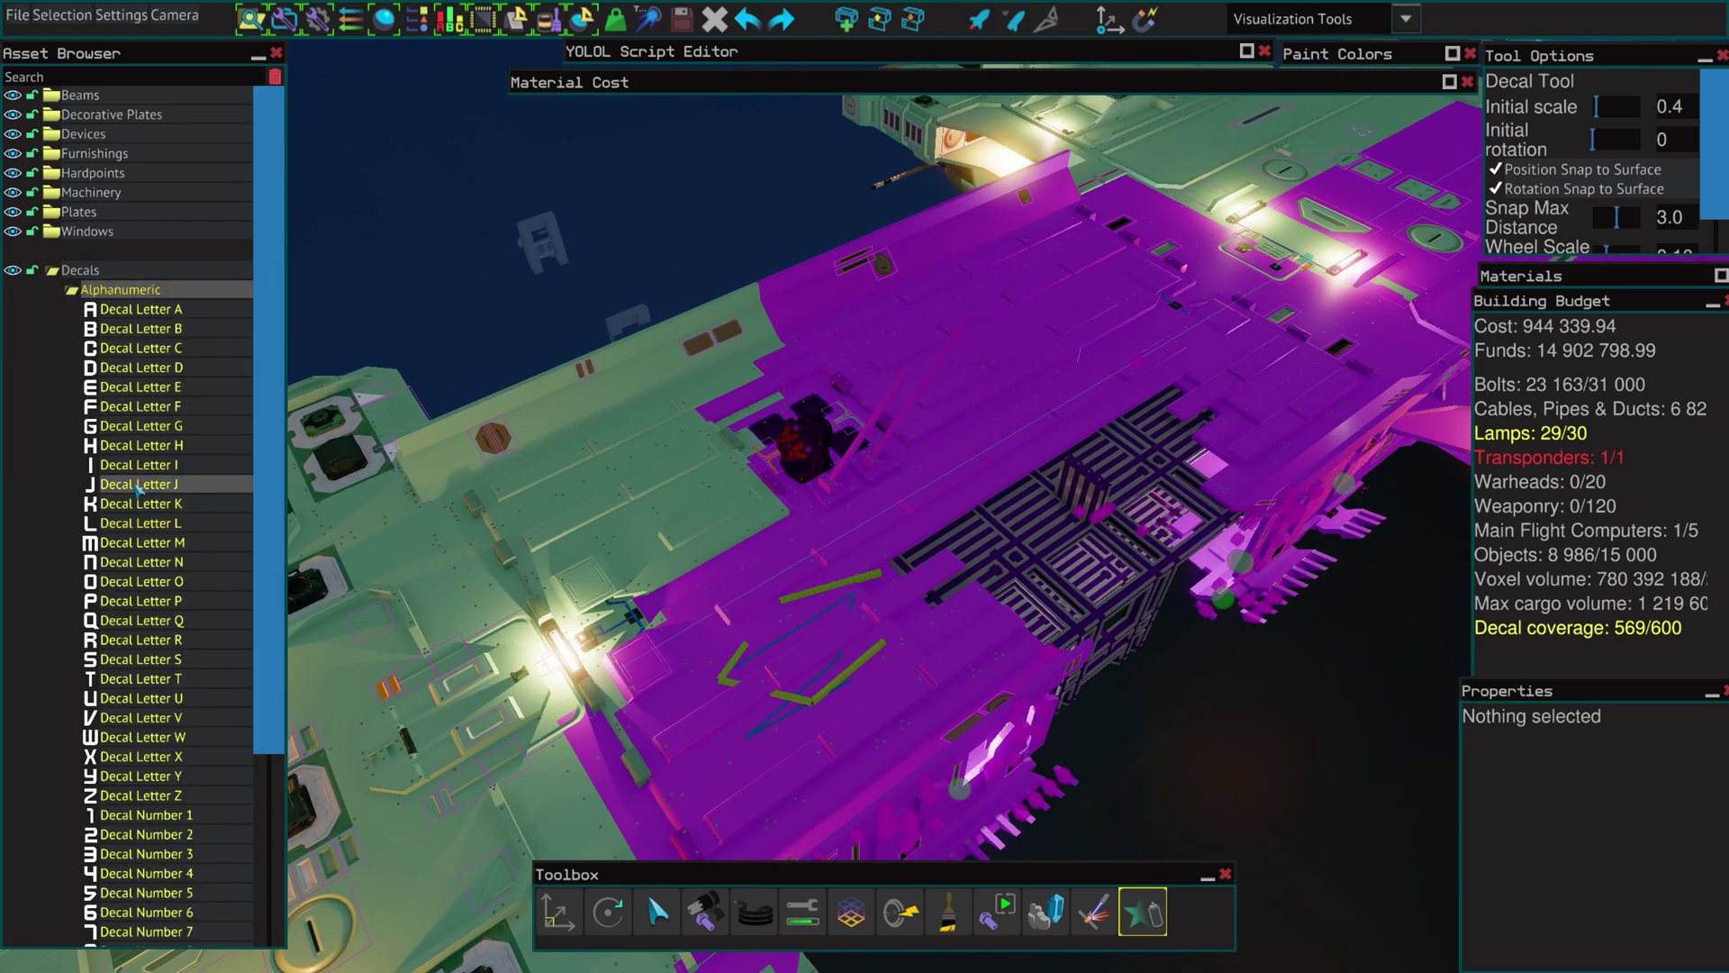
# Enlarge the letter J decal to a scale of 1.4 and place it on the hull plating beside the round thruster device.
pyautogui.scroll(5, 774, 479)
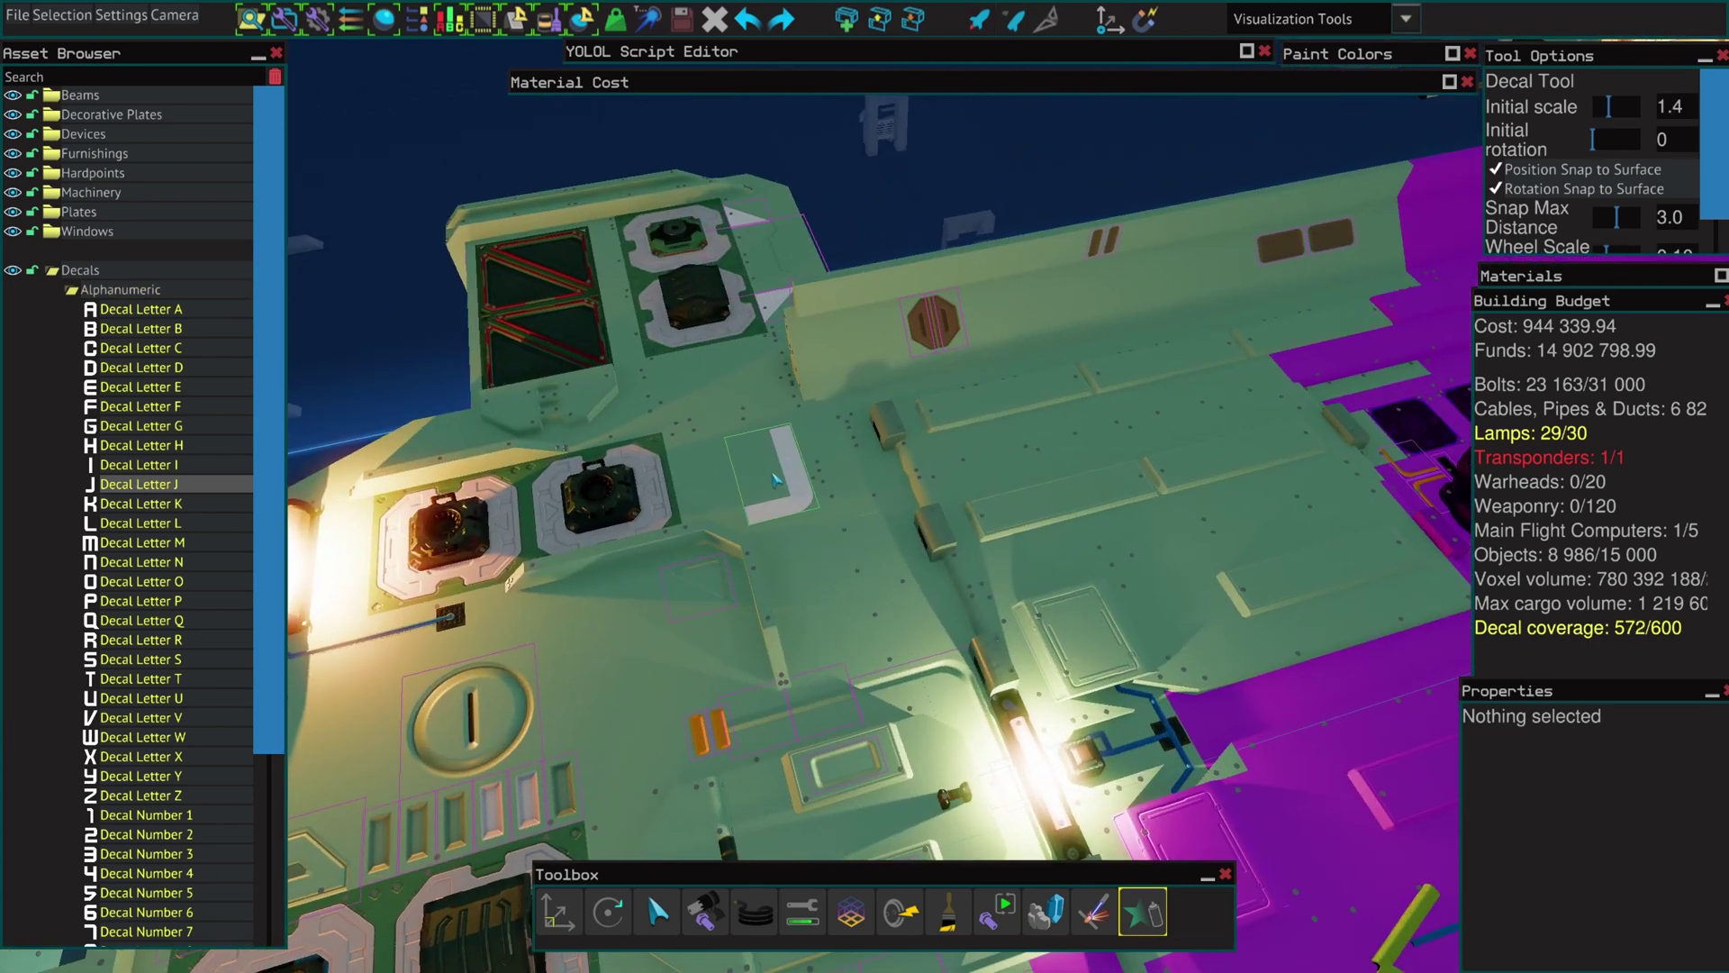
pyautogui.press('w')
pyautogui.moveTo(928, 461); pyautogui.dragTo(973, 457, button='right')
pyautogui.scroll(-2, 885, 460)
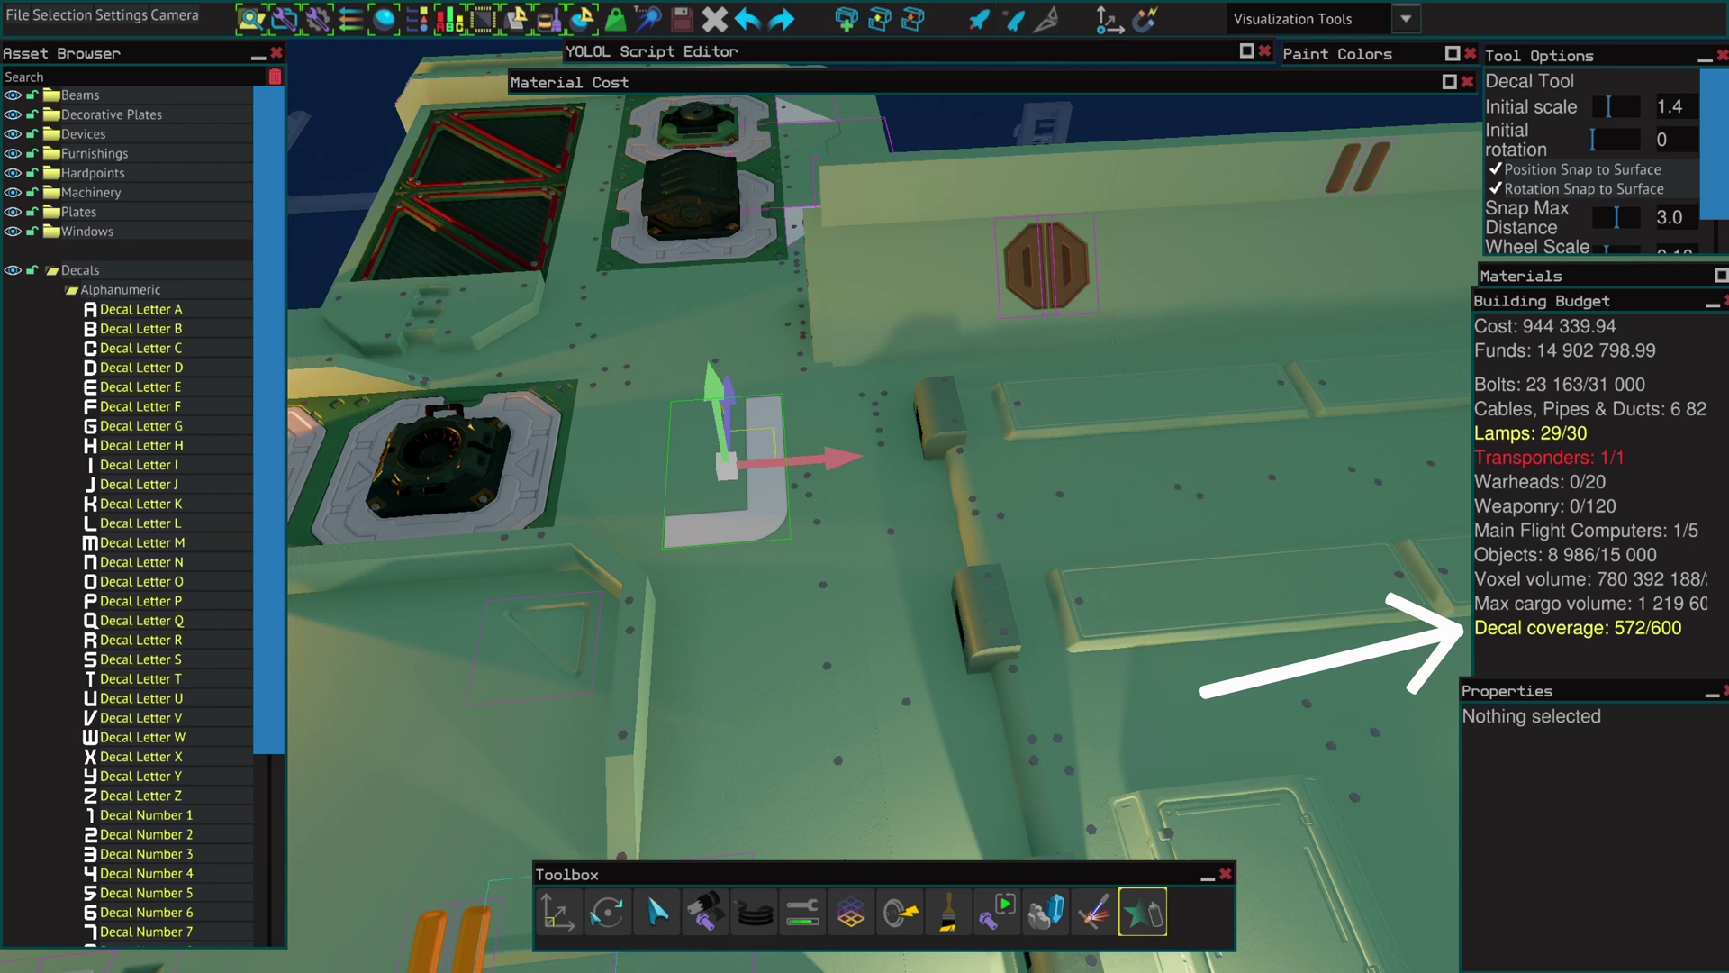
# Try selecting the placed letter J decal with the Move tool and compare how it can be picked with the Decal tool.
pyautogui.click(565, 922)
pyautogui.press('w')
pyautogui.press('a')
pyautogui.click(899, 521)
pyautogui.click(983, 543)
pyautogui.click(979, 563)
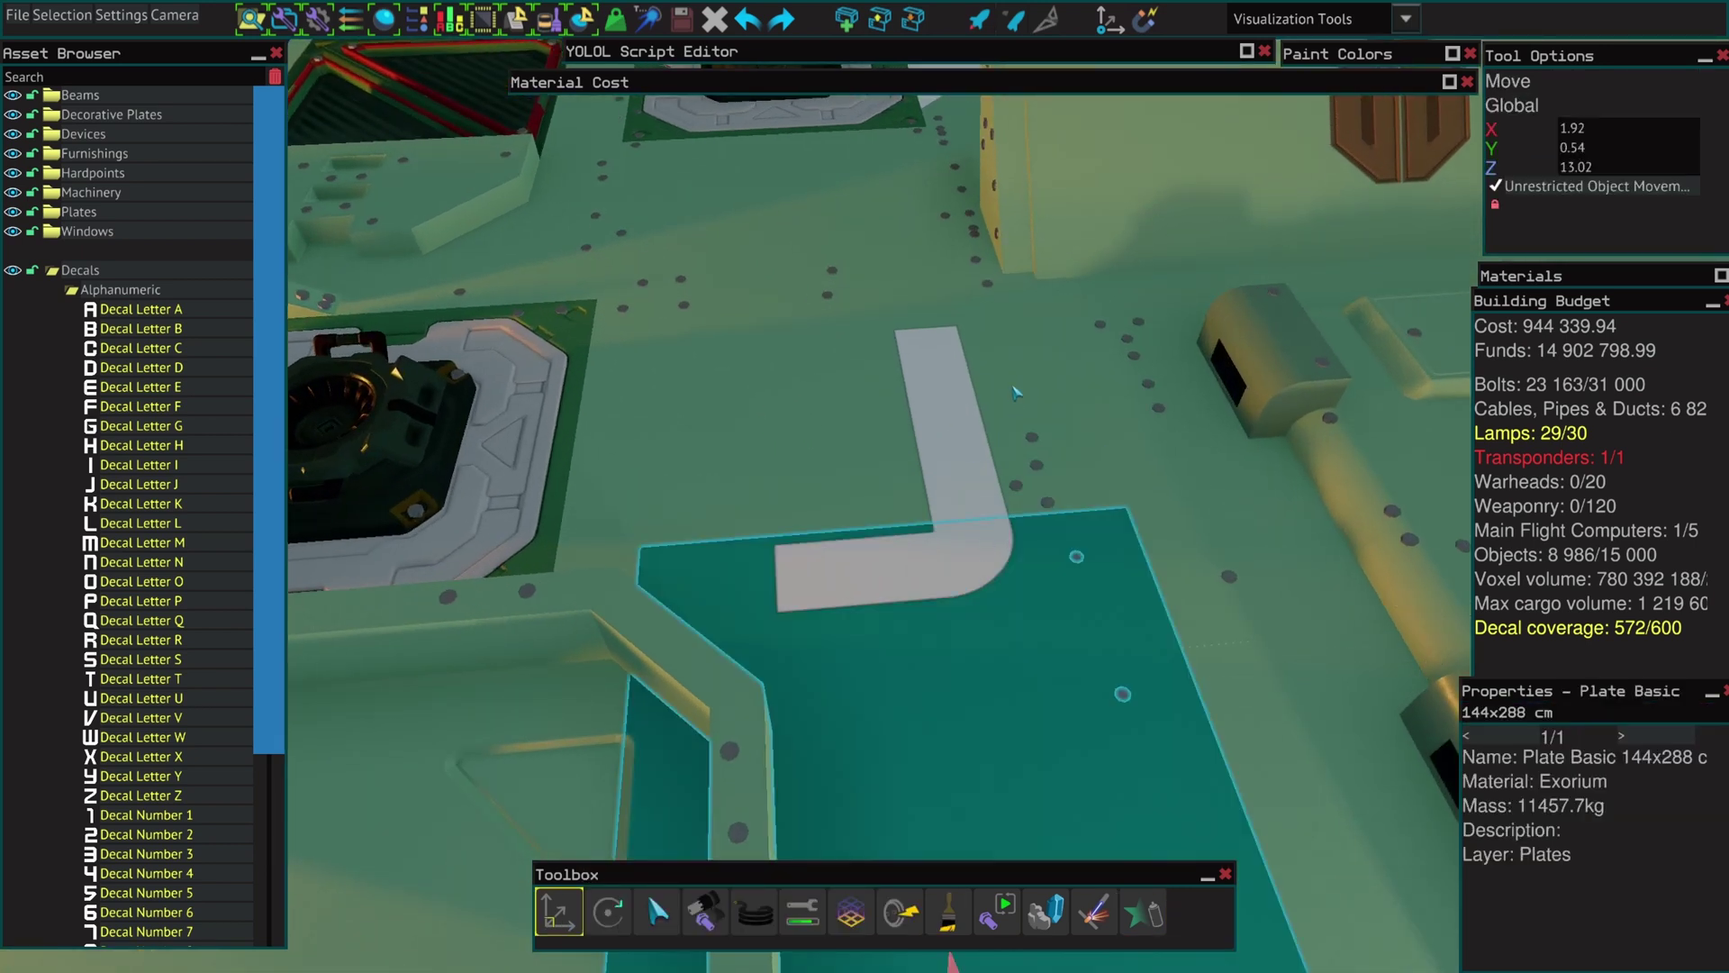
pyautogui.click(996, 370)
pyautogui.click(965, 513)
pyautogui.click(1143, 913)
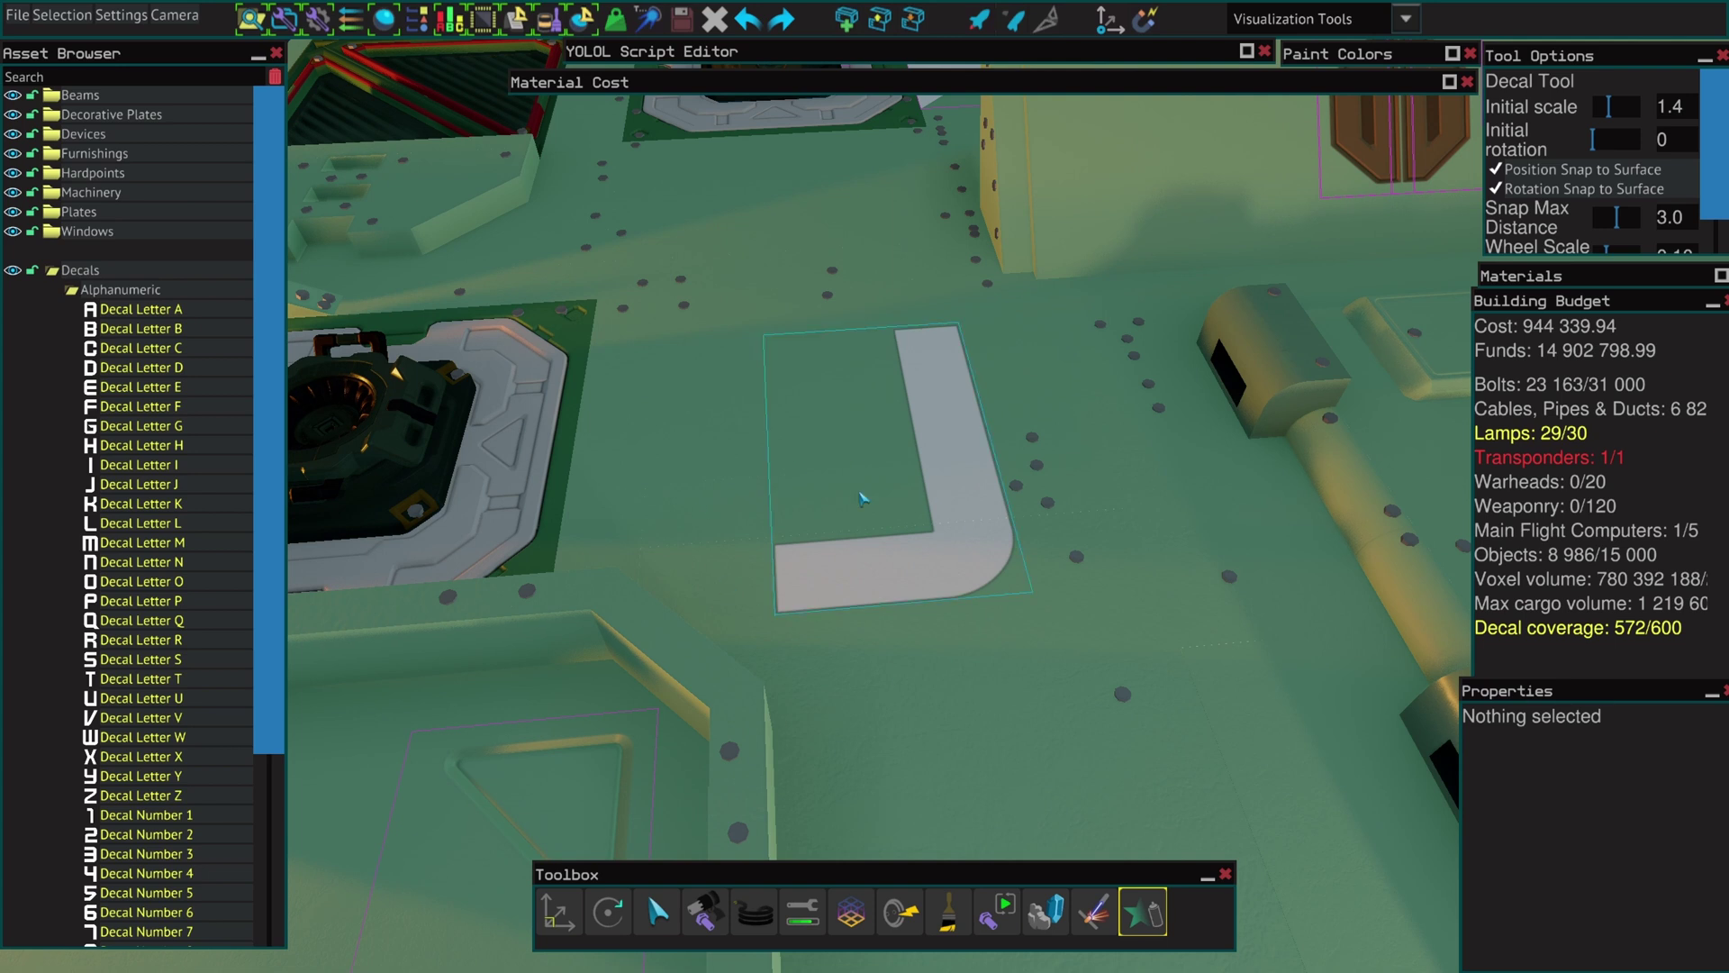
pyautogui.click(559, 926)
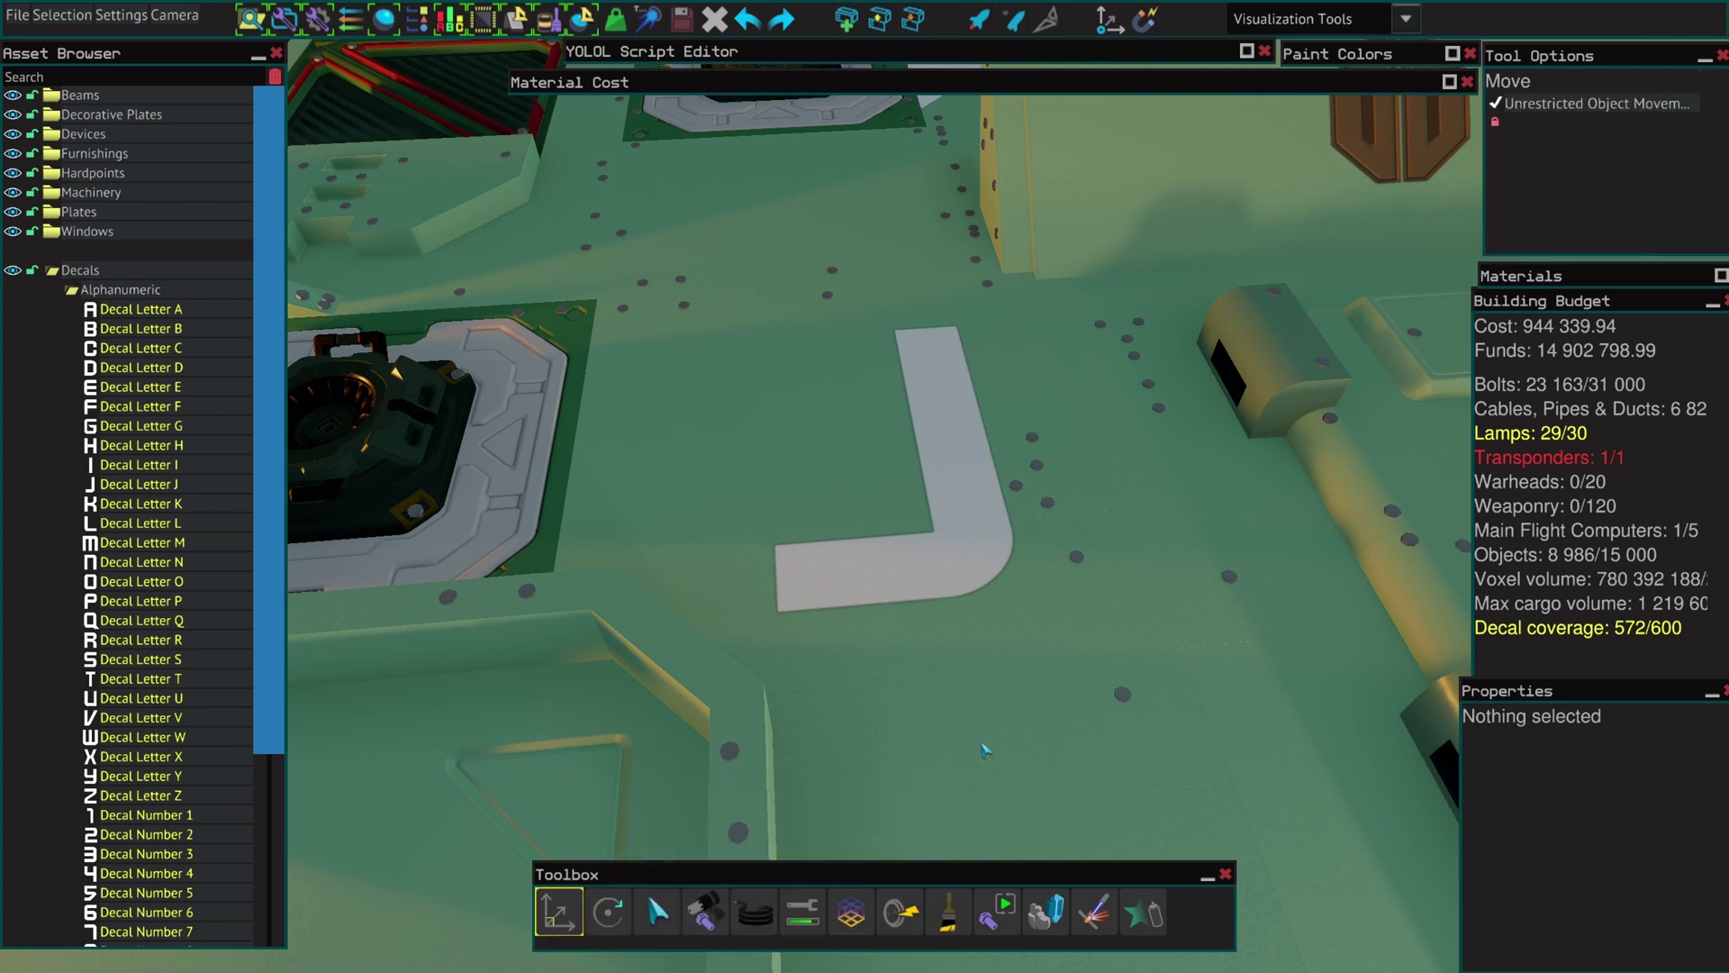
# Select the placed letter J decal with the Decal tool and pull overlapping copies off it along the hull plating.
pyautogui.click(1157, 915)
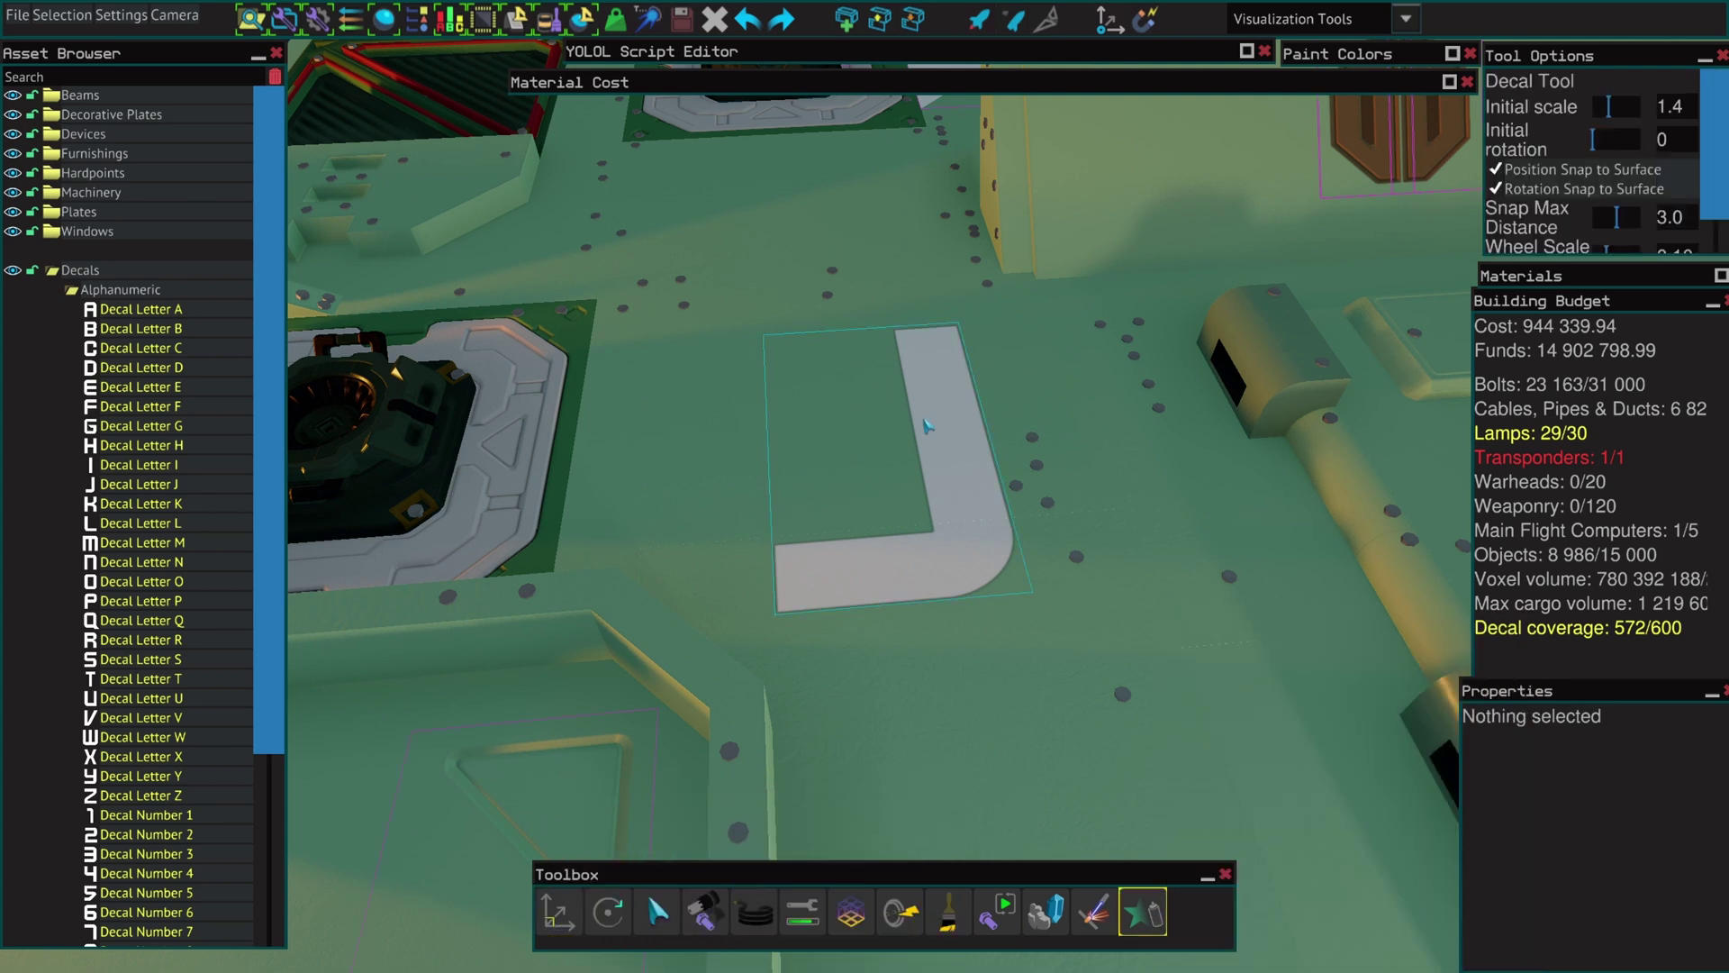
pyautogui.click(928, 426)
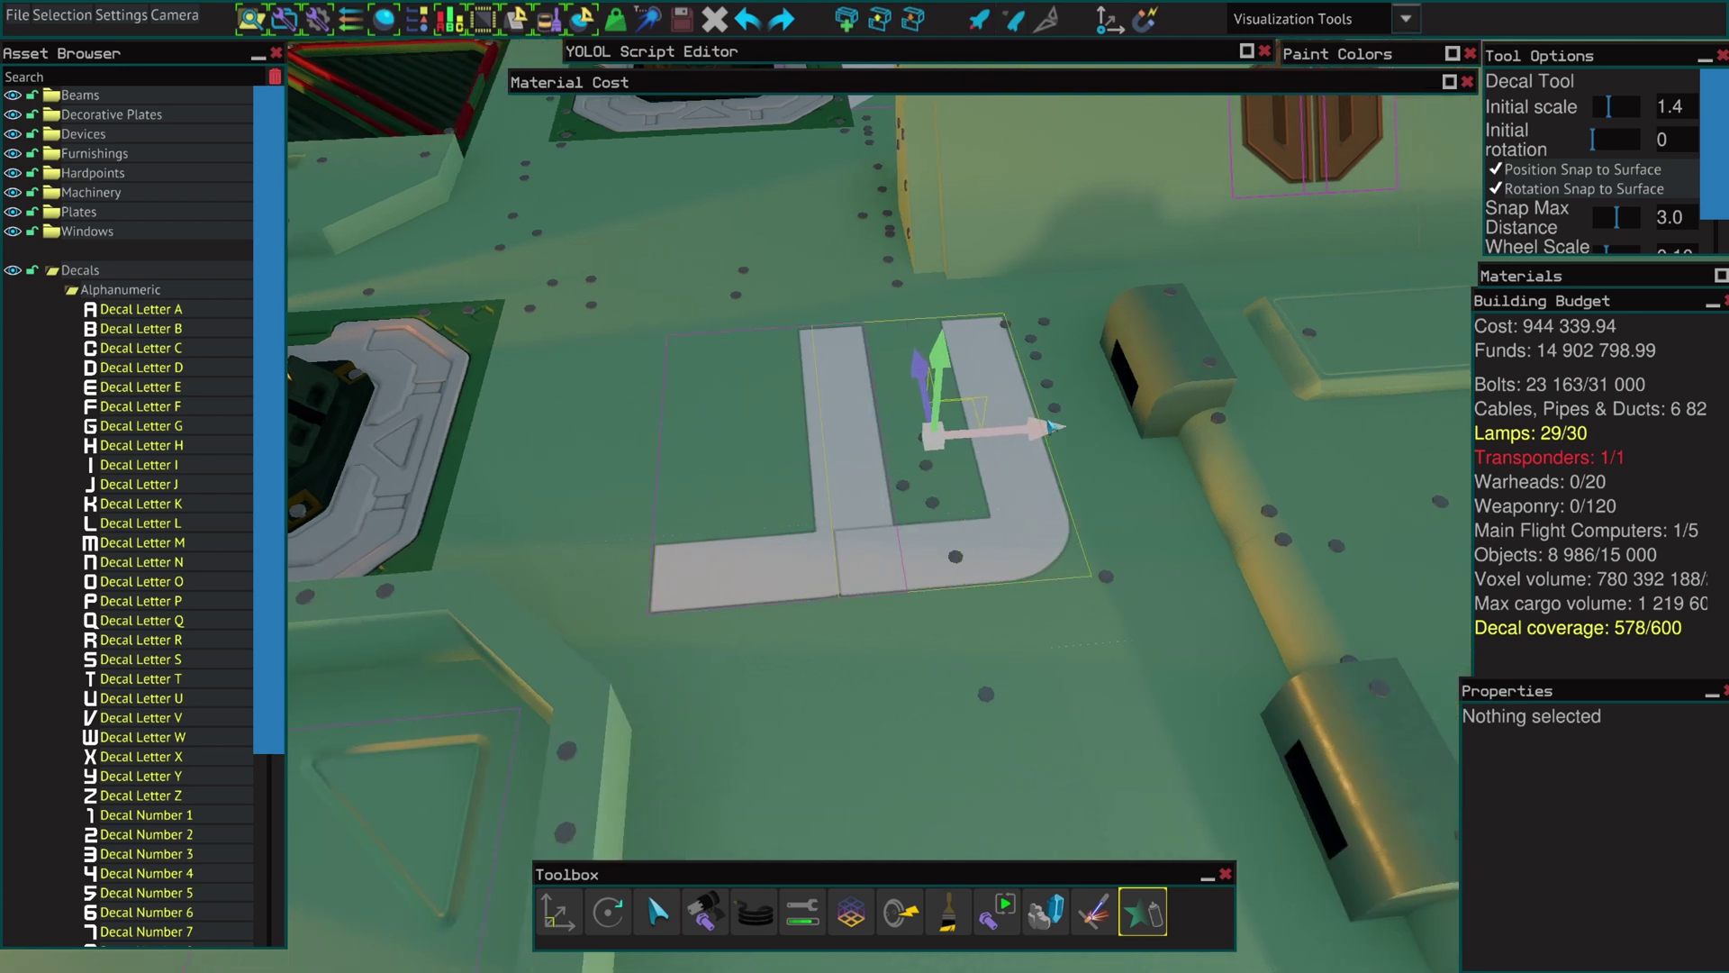
pyautogui.moveTo(932, 393); pyautogui.dragTo(923, 390, button='right')
pyautogui.moveTo(677, 314); pyautogui.dragTo(867, 325)
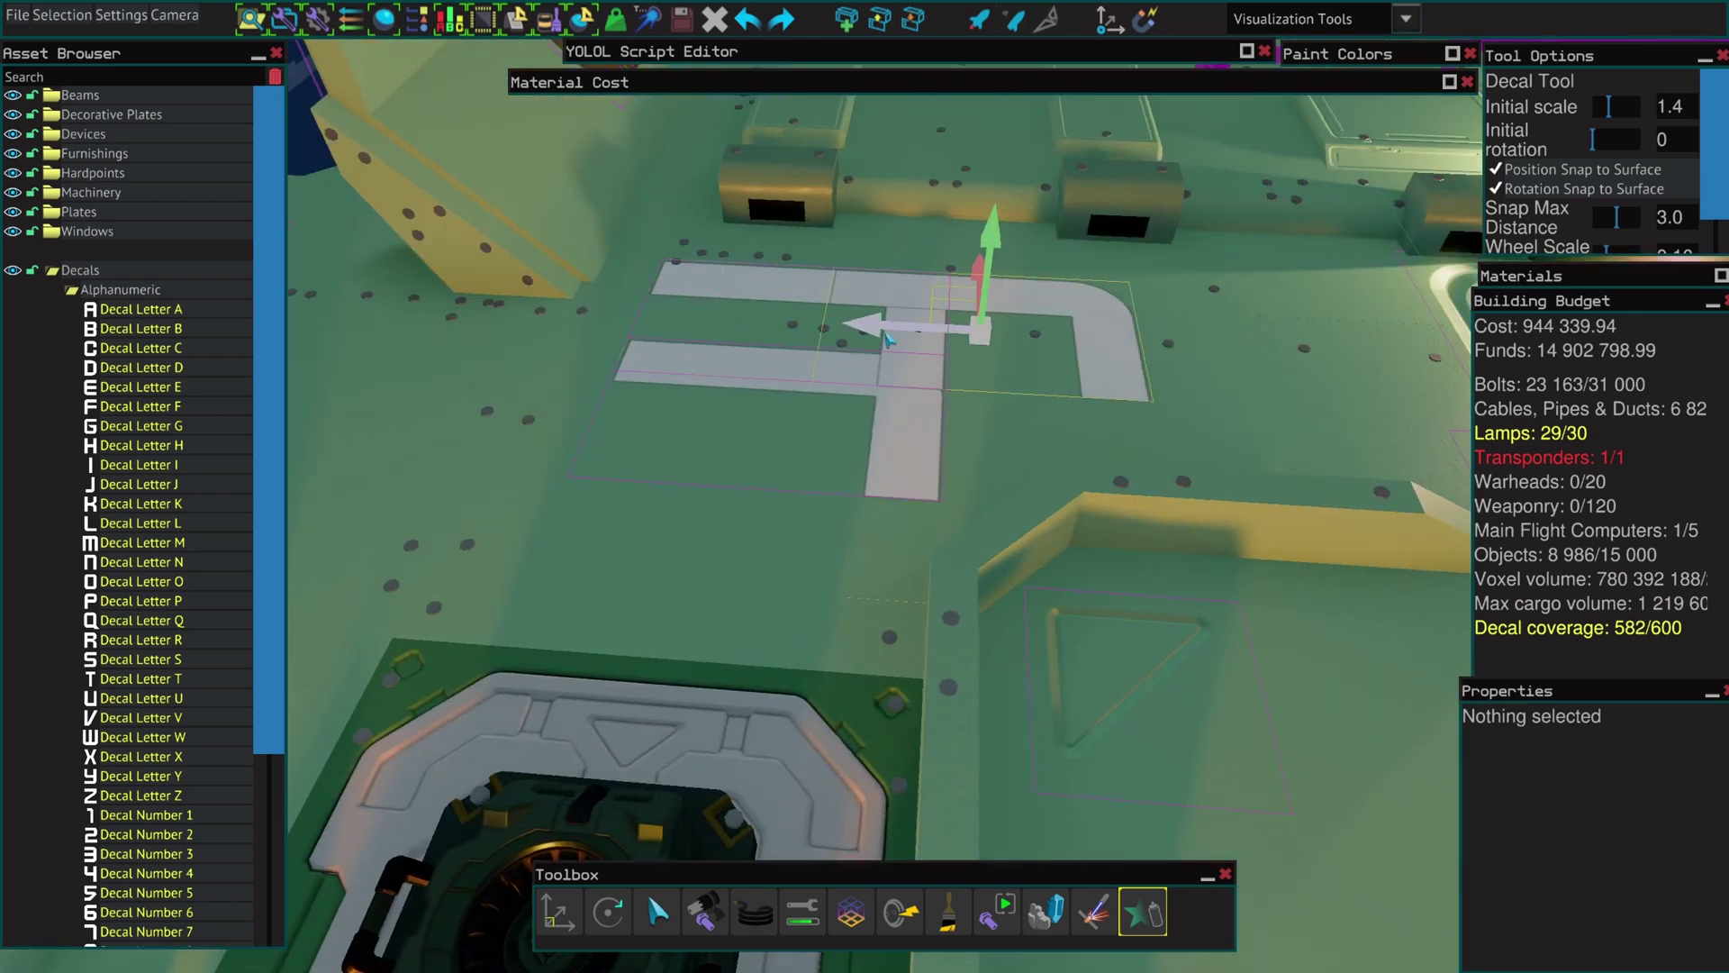
# Rotate the newest letter J copy about 90 degrees and place a further copy of it along the hull plating.
pyautogui.press('r')
pyautogui.moveTo(1100, 432); pyautogui.dragTo(1086, 497, button='right')
pyautogui.press('w')
pyautogui.click(1133, 570)
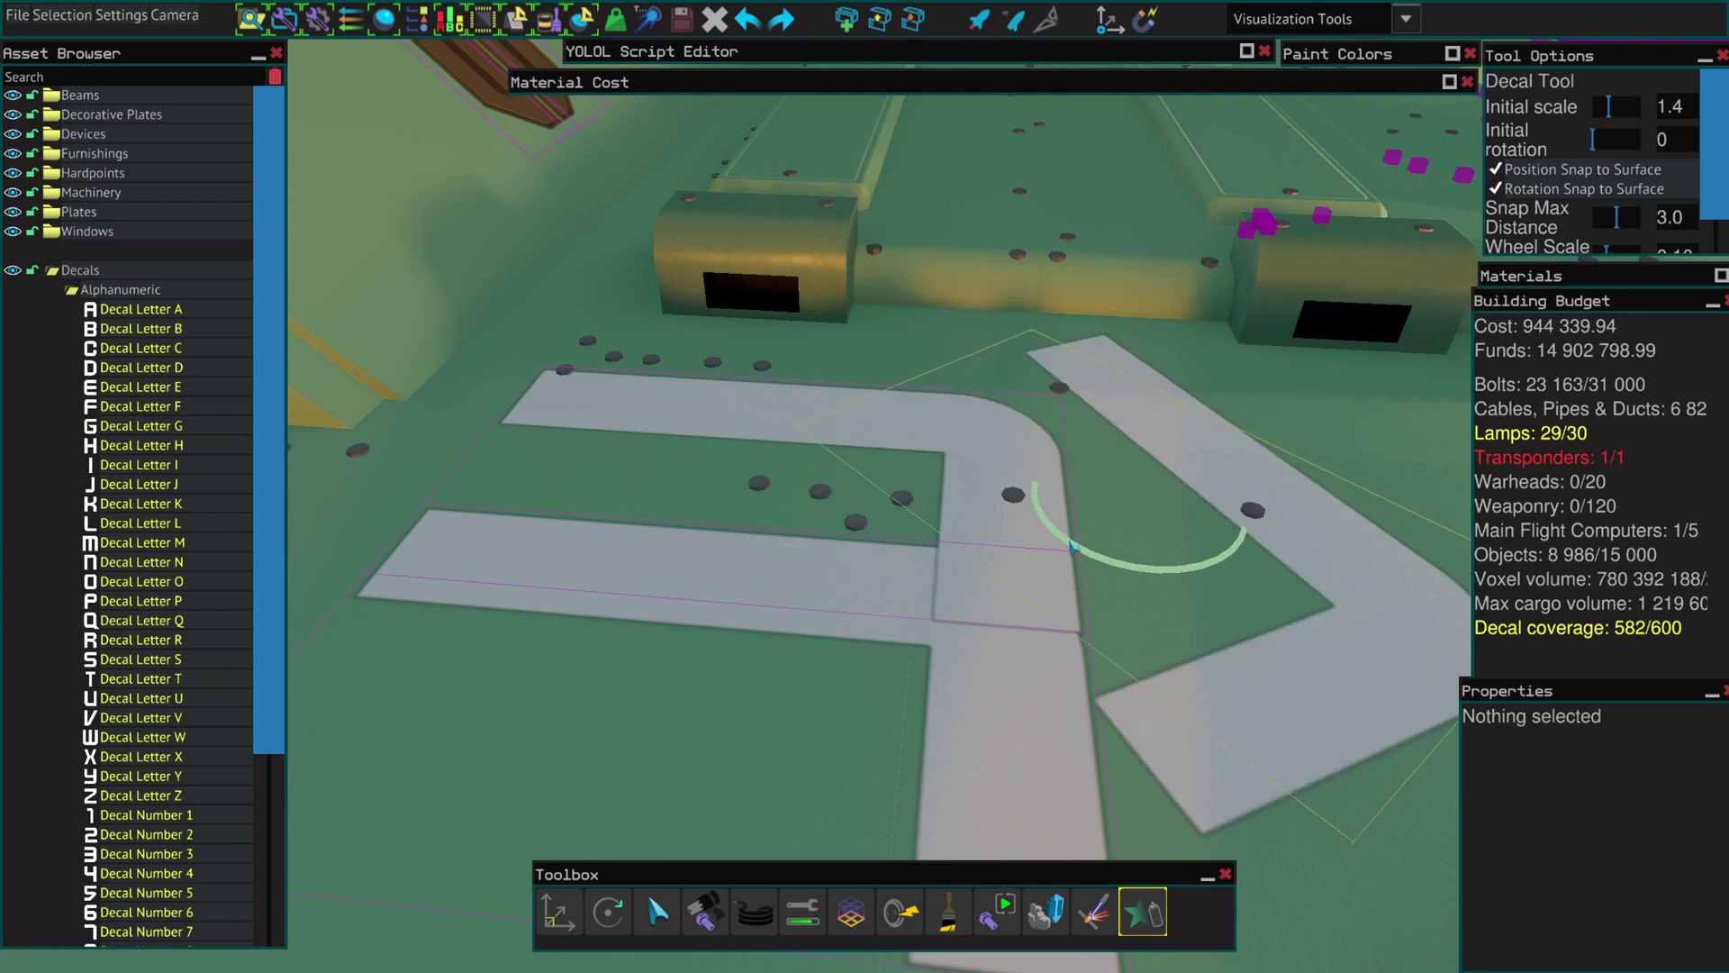
pyautogui.scroll(-6, 1133, 569)
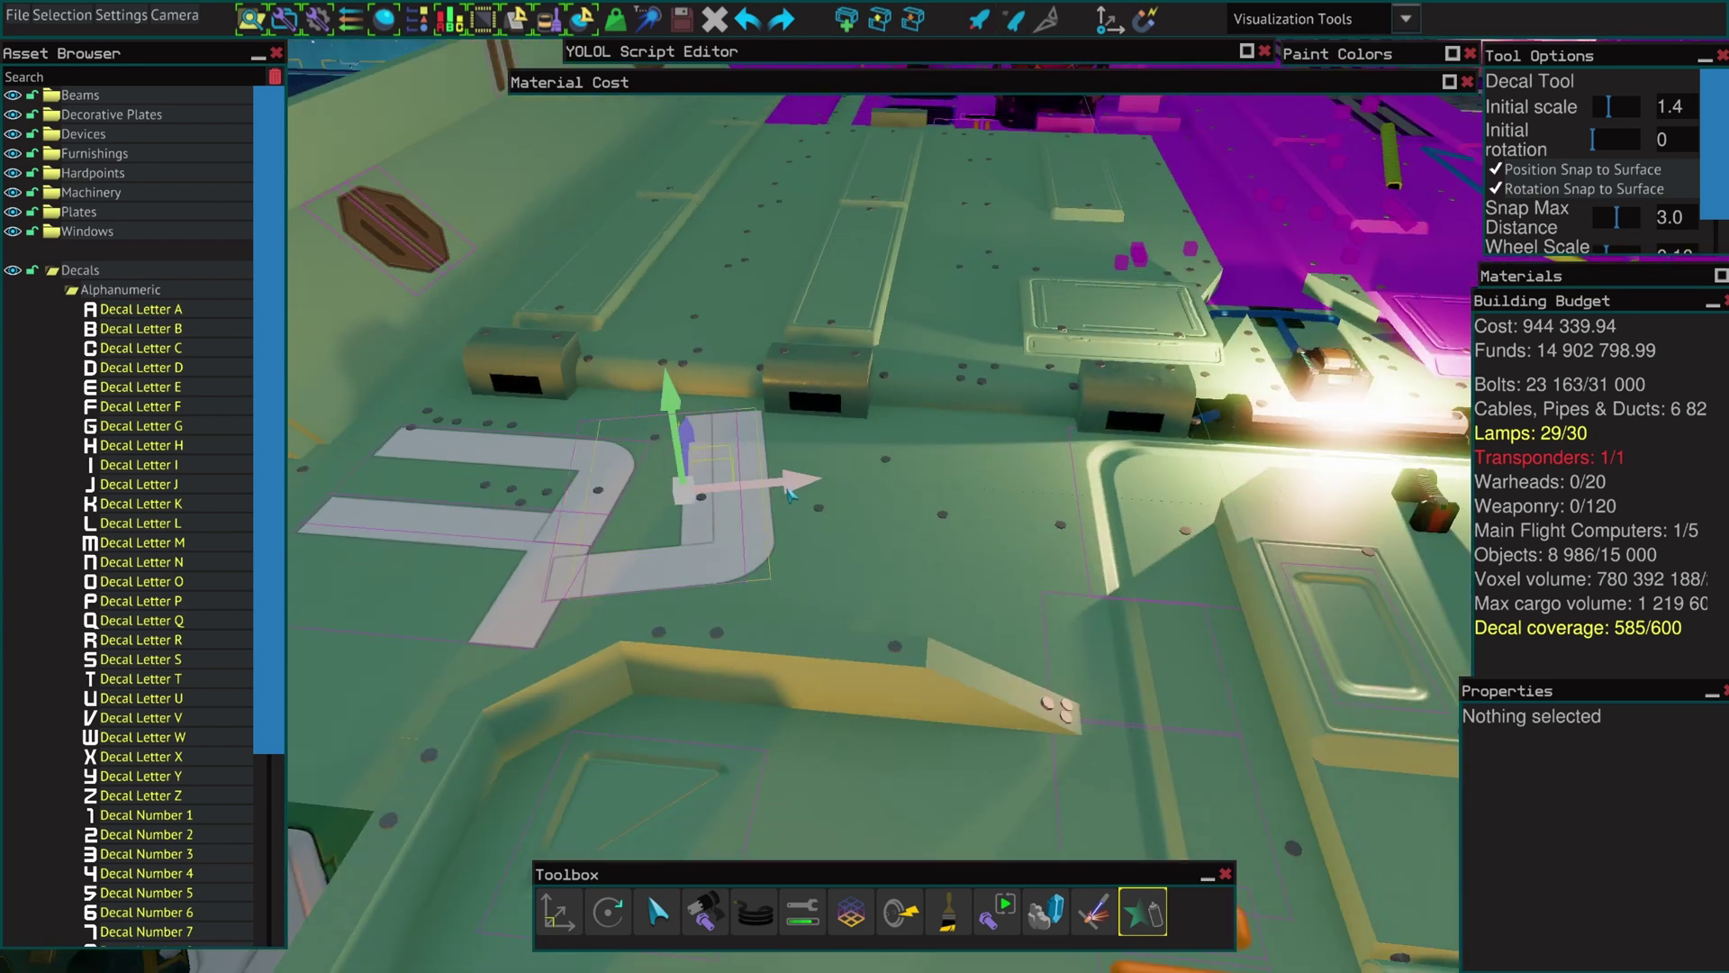
pyautogui.moveTo(790, 494); pyautogui.dragTo(892, 483)
pyautogui.moveTo(892, 483); pyautogui.dragTo(864, 468, button='right')
pyautogui.moveTo(865, 468); pyautogui.dragTo(873, 459, button='right')
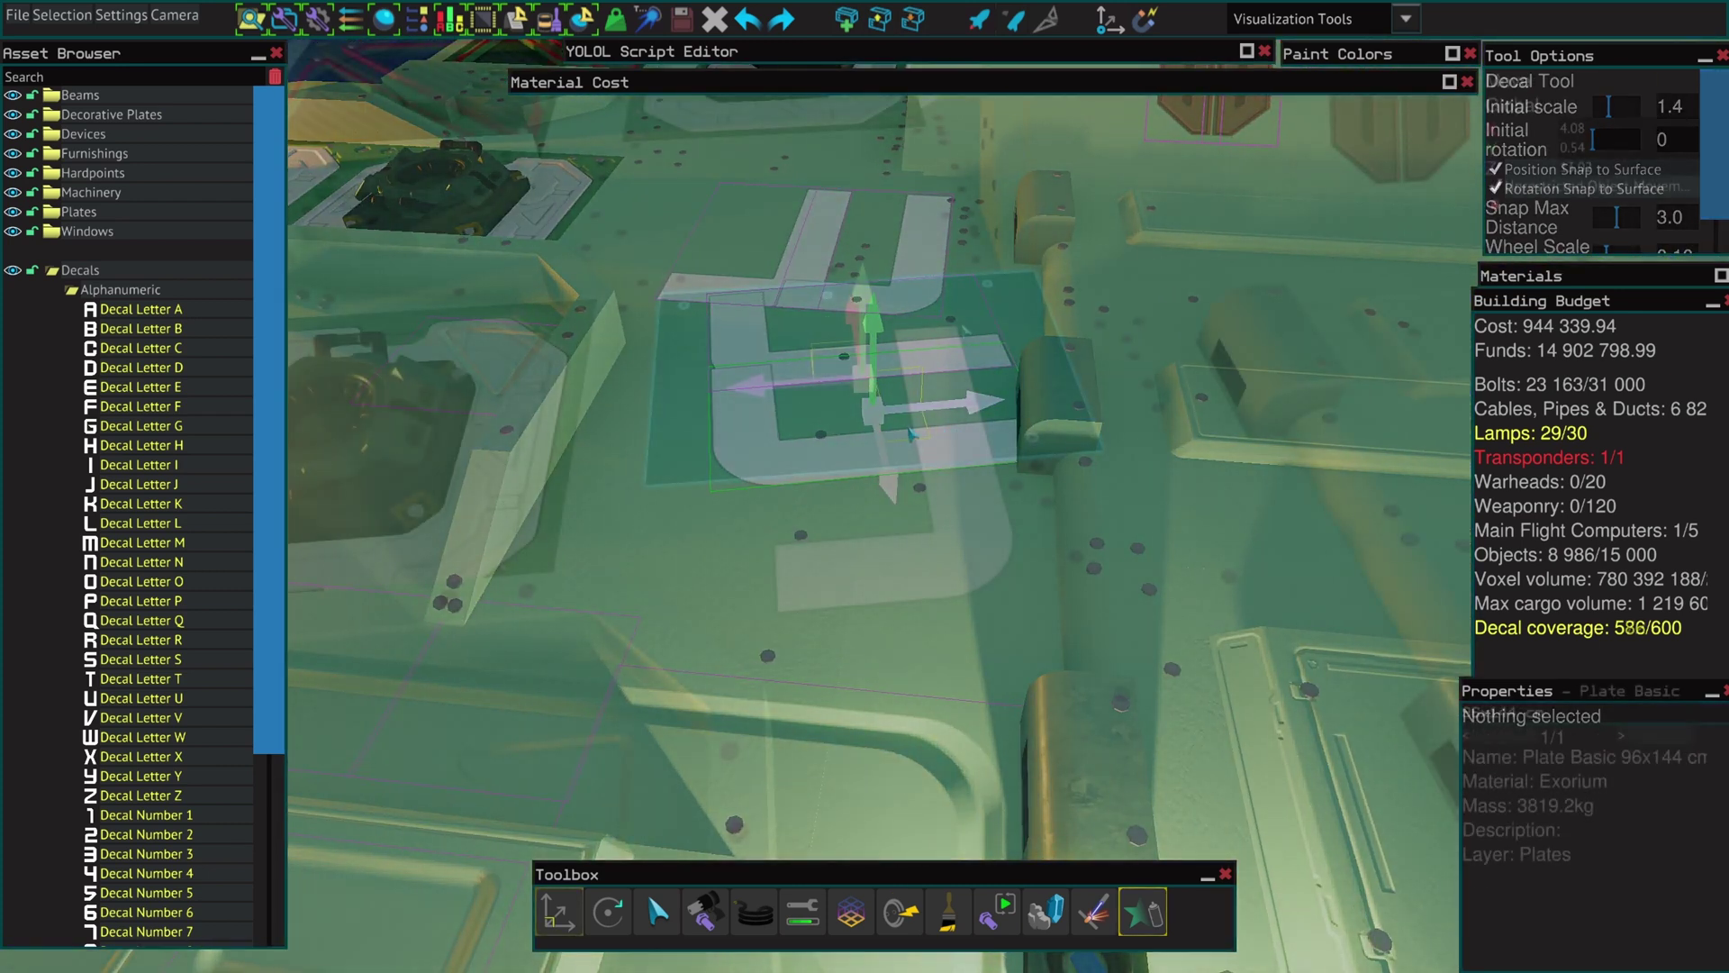
# Pick the hull plate beneath the letter J with the Move tool and compare this with what the Decal tool can select.
pyautogui.click(937, 500)
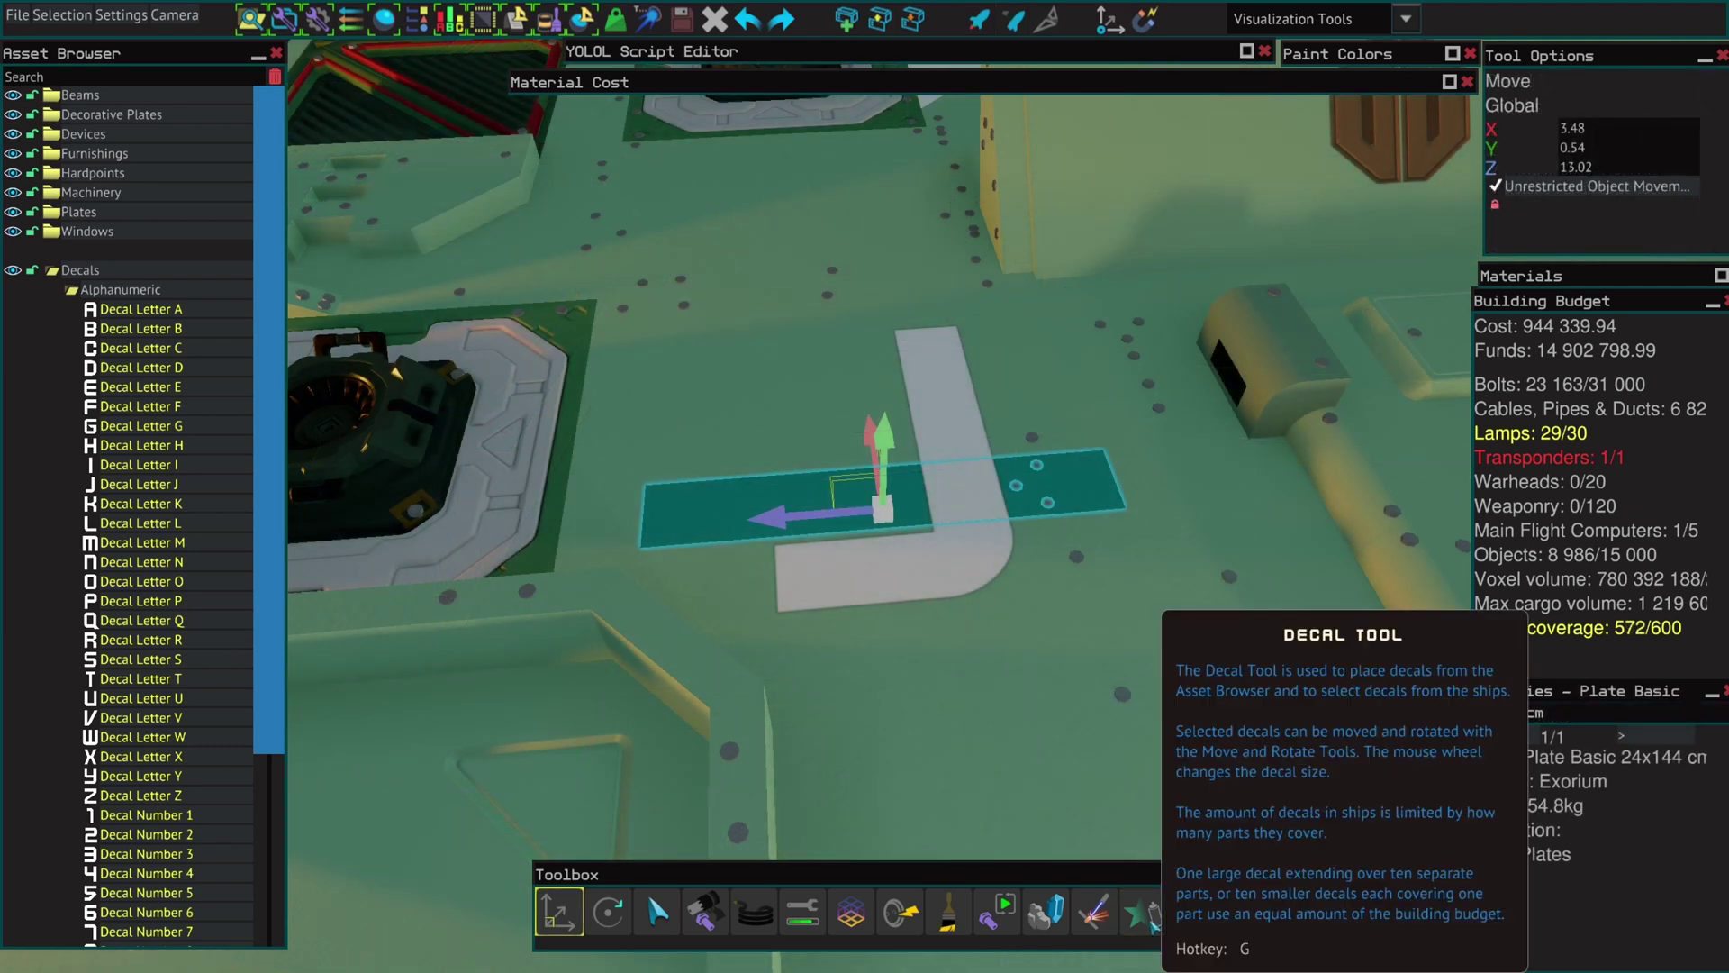
pyautogui.click(1151, 915)
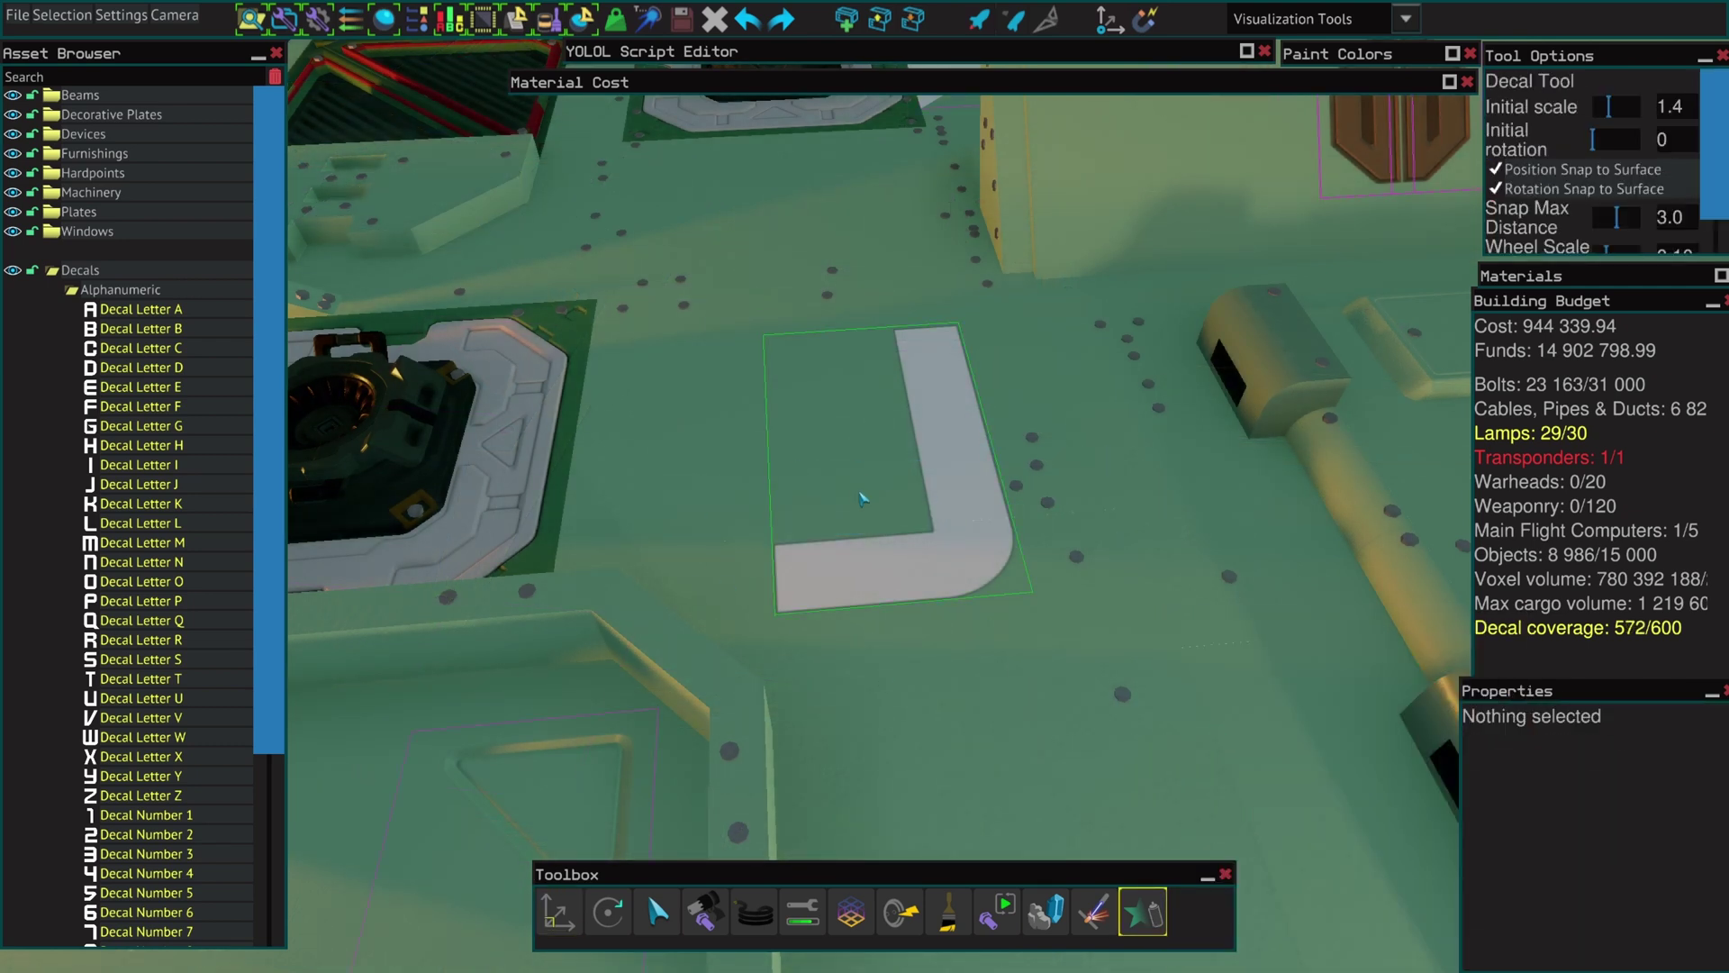
pyautogui.click(559, 920)
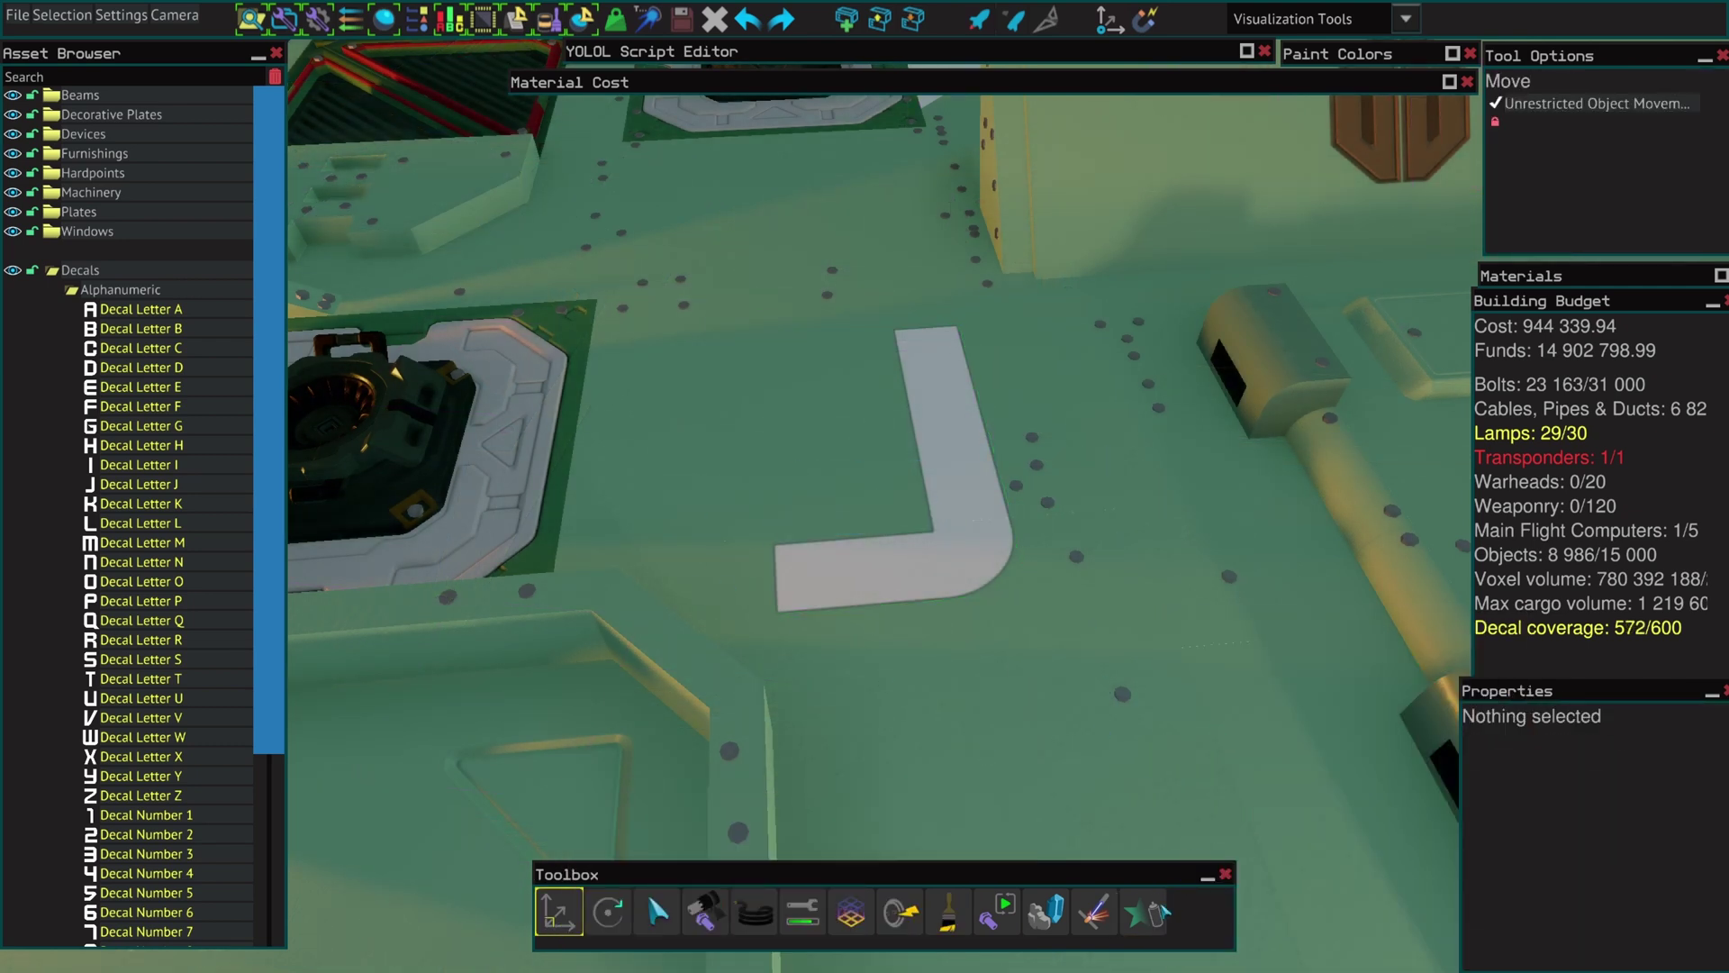
pyautogui.click(1157, 917)
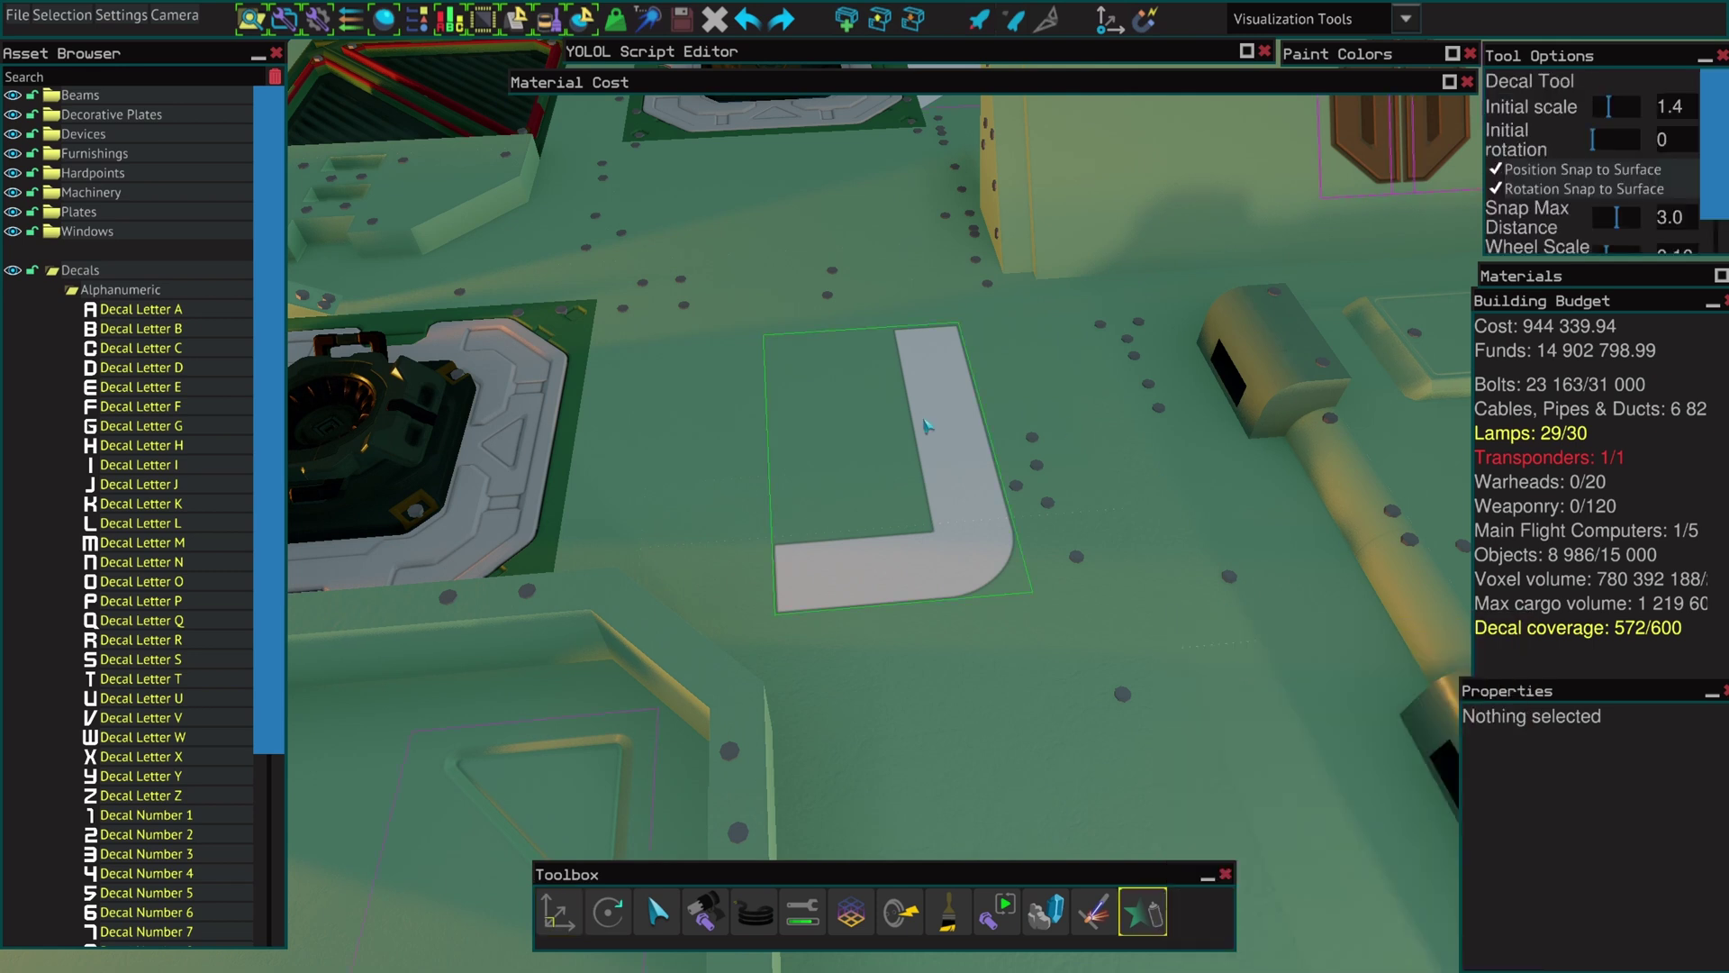
# Make overlapping copies of the original letter J decal on the hull and rotate the newest copy.
pyautogui.click(928, 426)
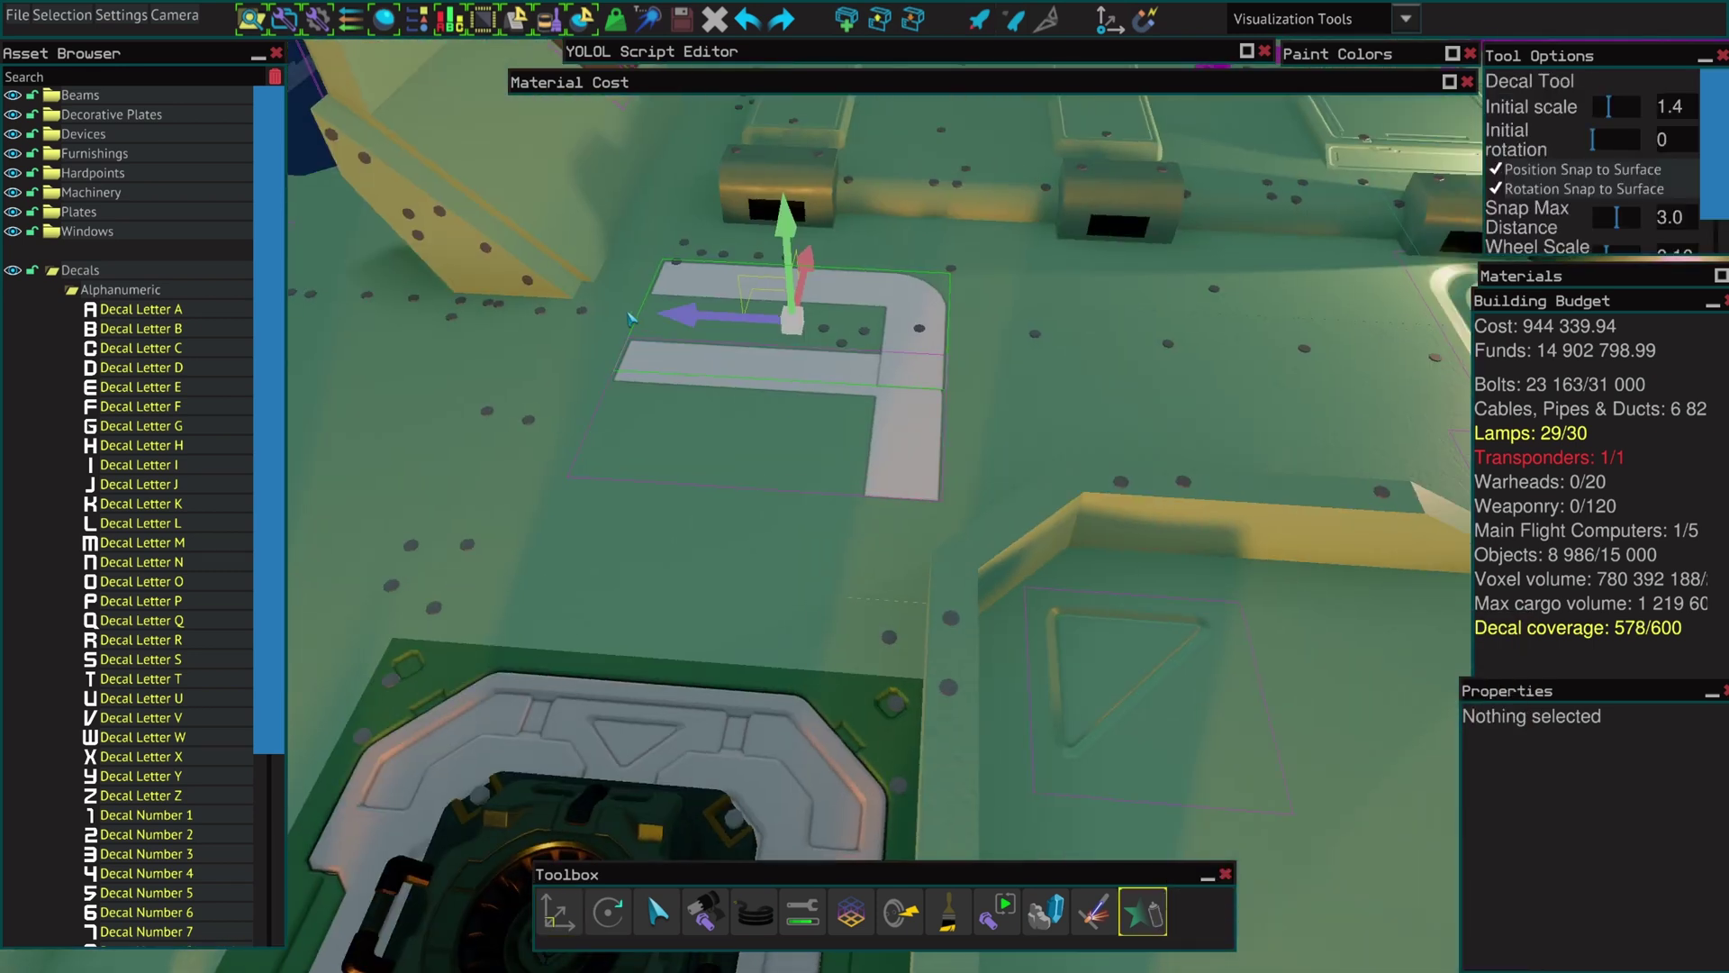
pyautogui.click(887, 339)
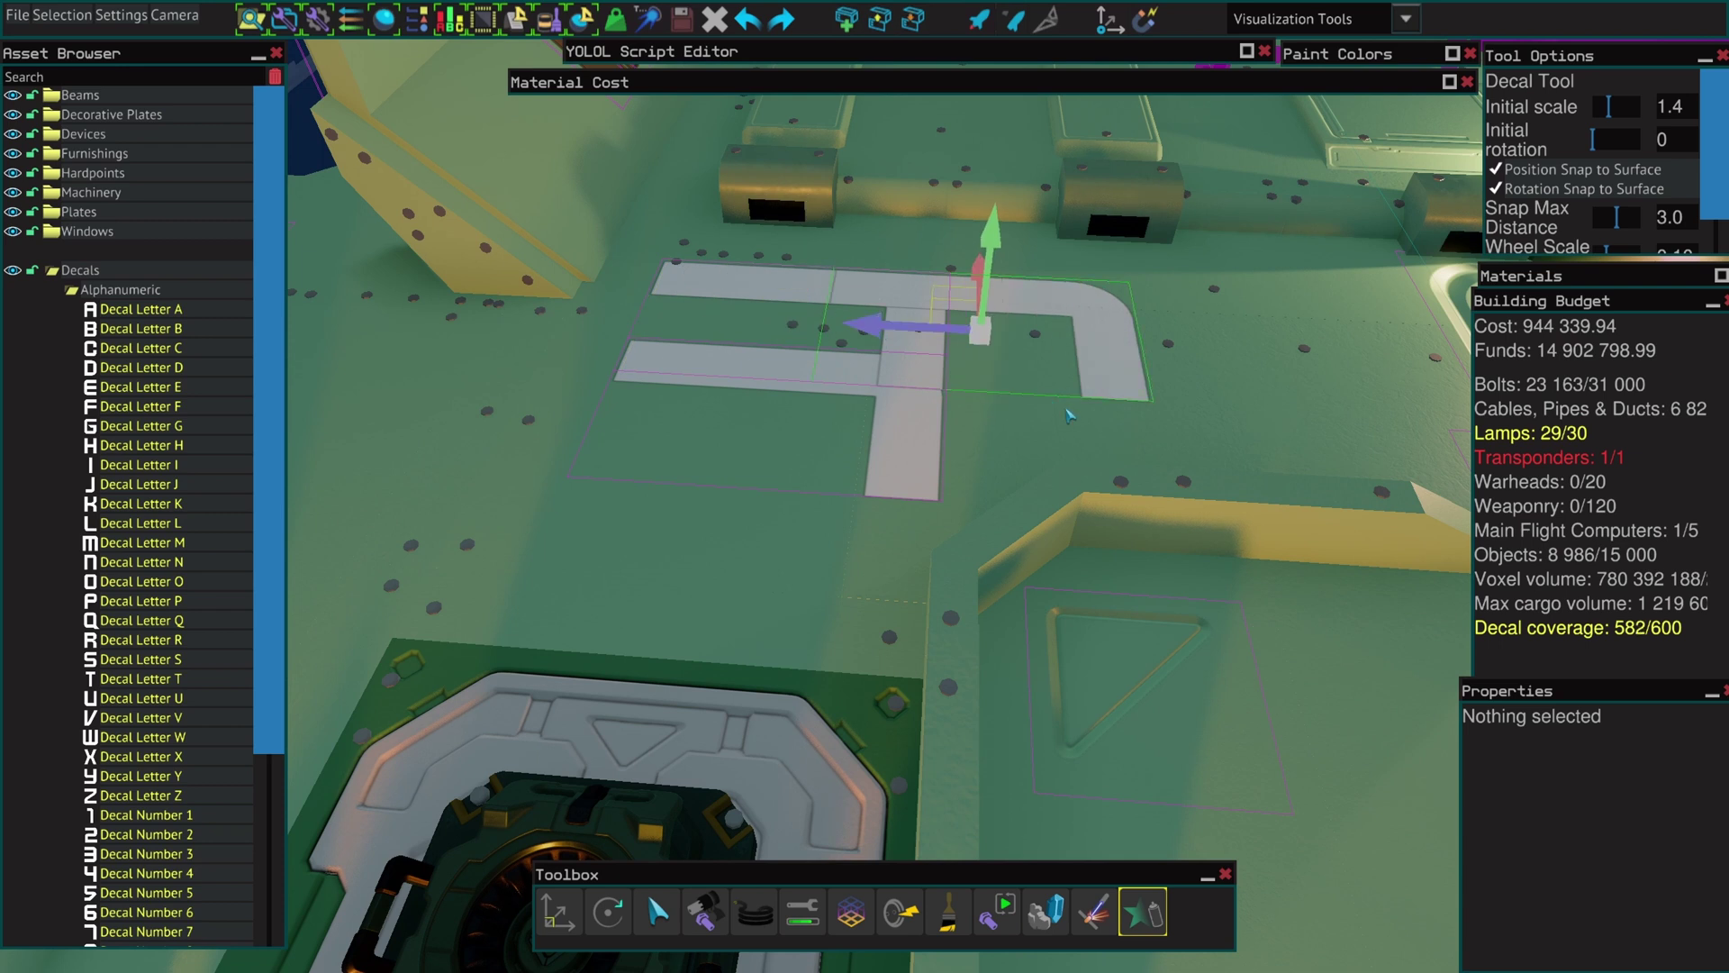
pyautogui.press('r')
pyautogui.press('w')
pyautogui.moveTo(1133, 562); pyautogui.dragTo(1066, 541)
# Place further copies of the rotated letter J on the hull plating, and clear the selection with the Move tool active.
pyautogui.scroll(-5, 1064, 540)
pyautogui.moveTo(770, 493); pyautogui.dragTo(887, 484)
pyautogui.press('d')
pyautogui.moveTo(887, 484); pyautogui.dragTo(703, 450, button='right')
pyautogui.moveTo(913, 435); pyautogui.dragTo(781, 379)
pyautogui.press('a')
pyautogui.moveTo(876, 502); pyautogui.dragTo(540, 327, button='right')
pyautogui.press('Escape')
pyautogui.press('s')
# Bring up the list of premade blueprints for opening, discarding the unsaved changes to the current ship.
pyautogui.click(17, 16)
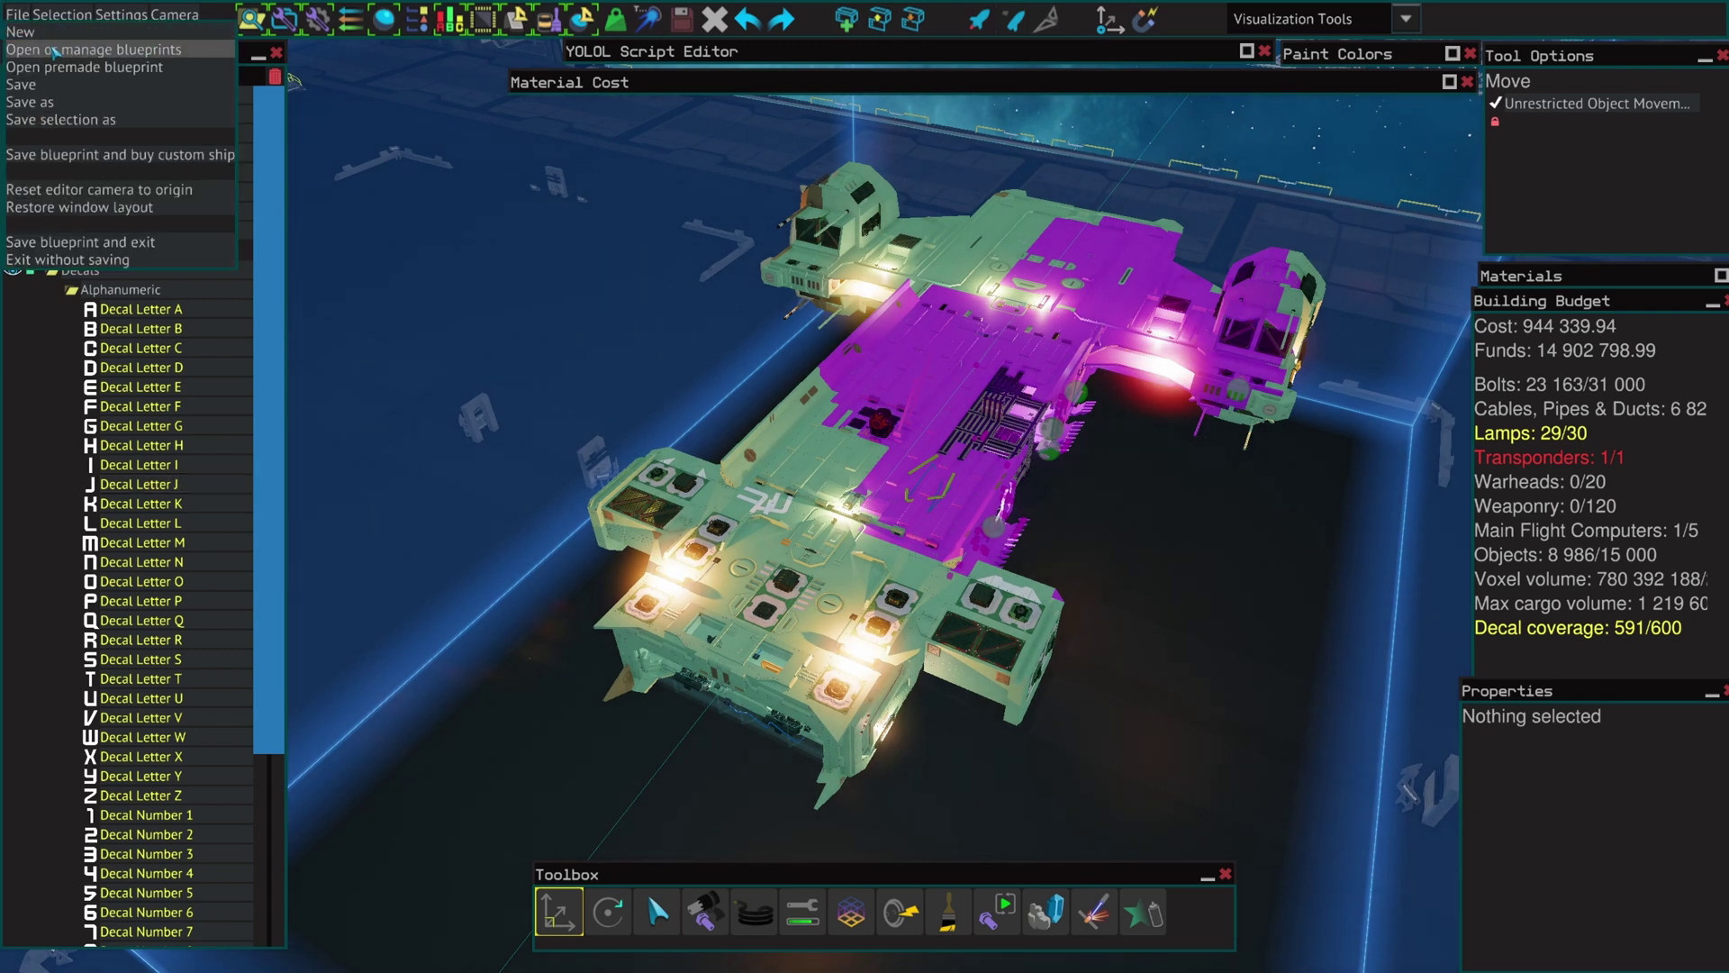
pyautogui.click(56, 69)
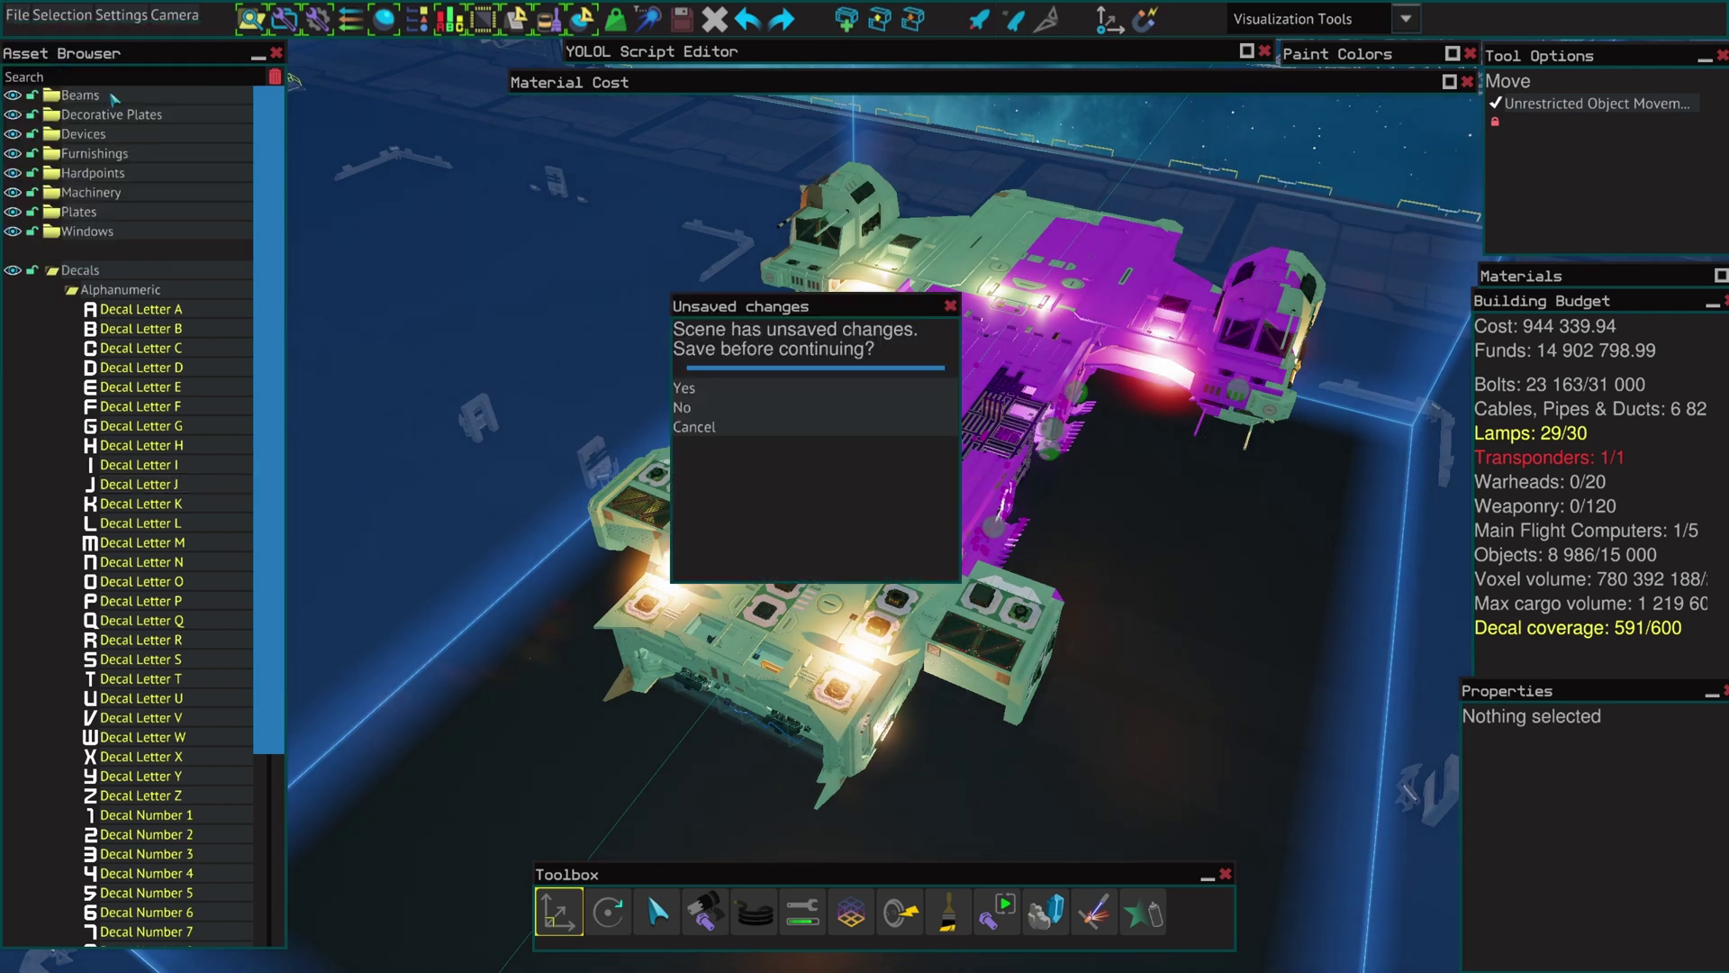
pyautogui.click(711, 411)
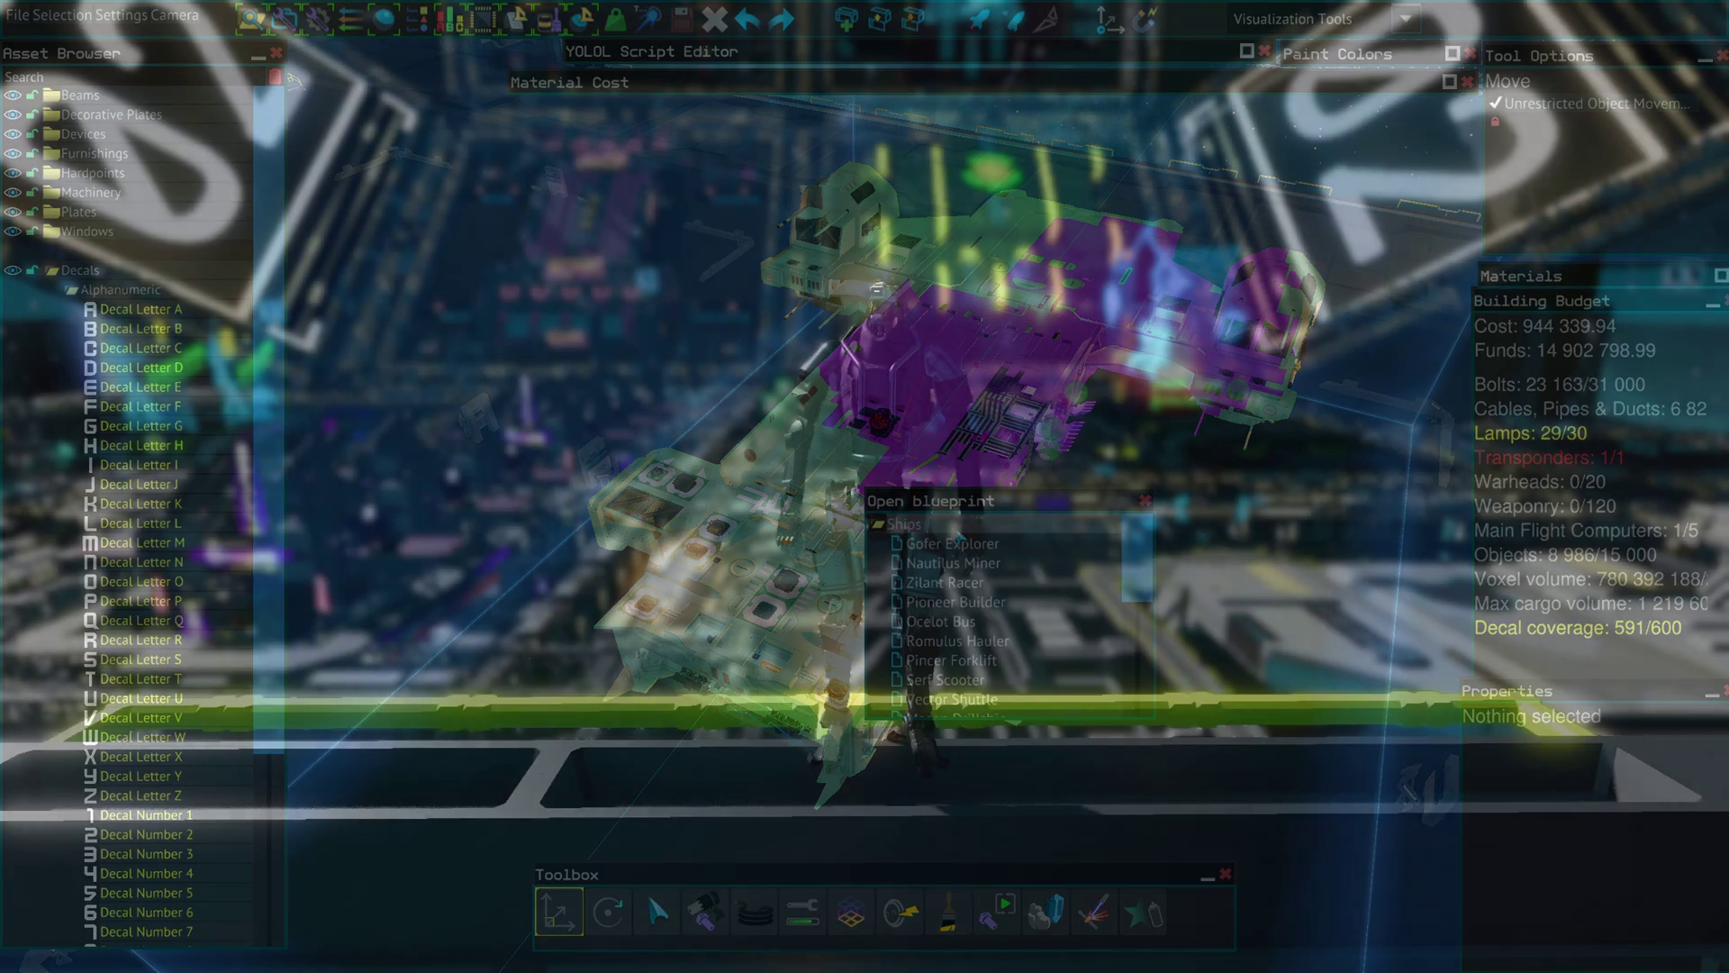